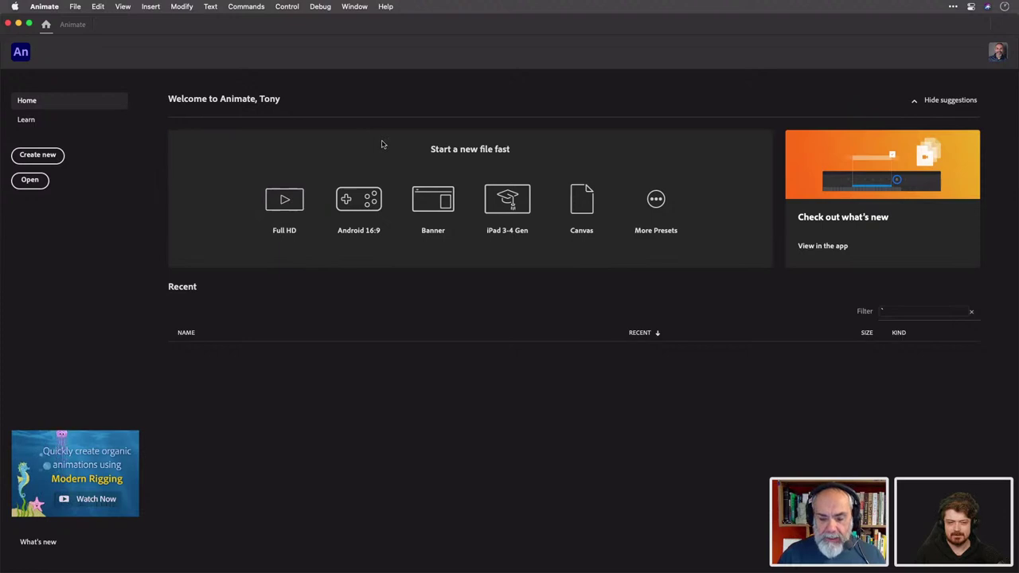
# Create a new character animation document from the HD preset, 1280 x 720 at 12 fps, for ActionScript 3.0
pyautogui.click(655, 199)
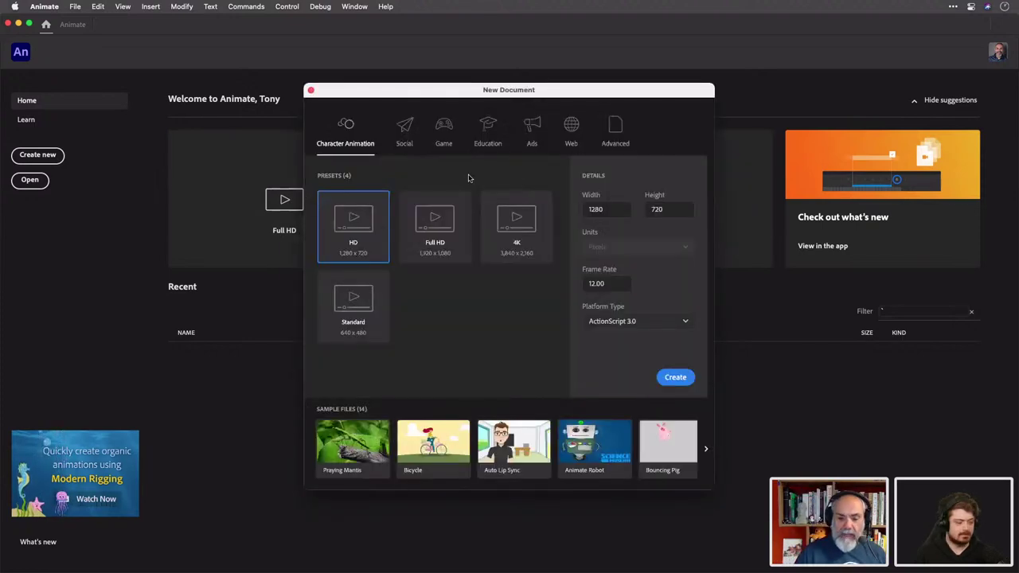
pyautogui.moveTo(393, 88); pyautogui.dragTo(386, 43)
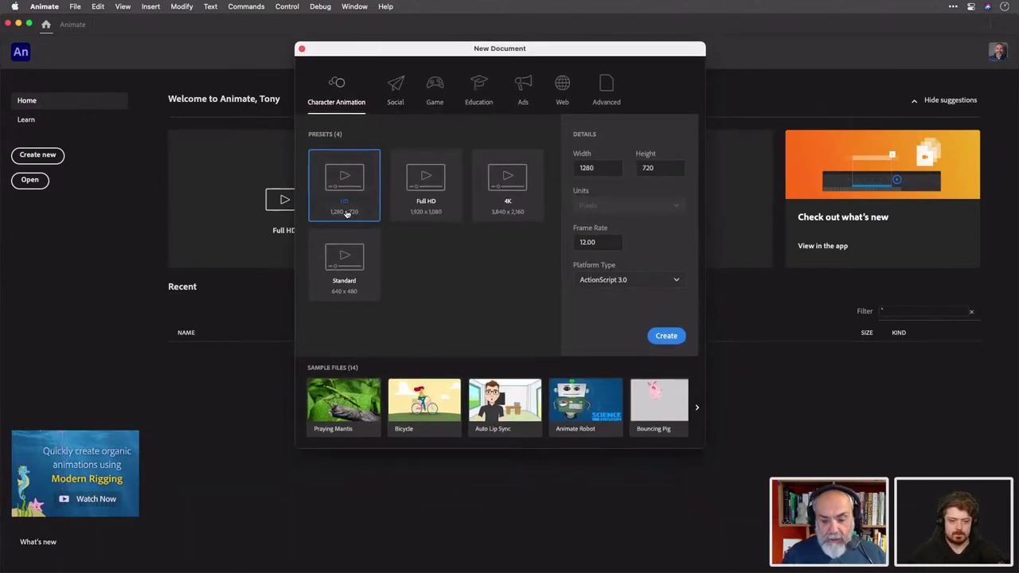
pyautogui.click(397, 94)
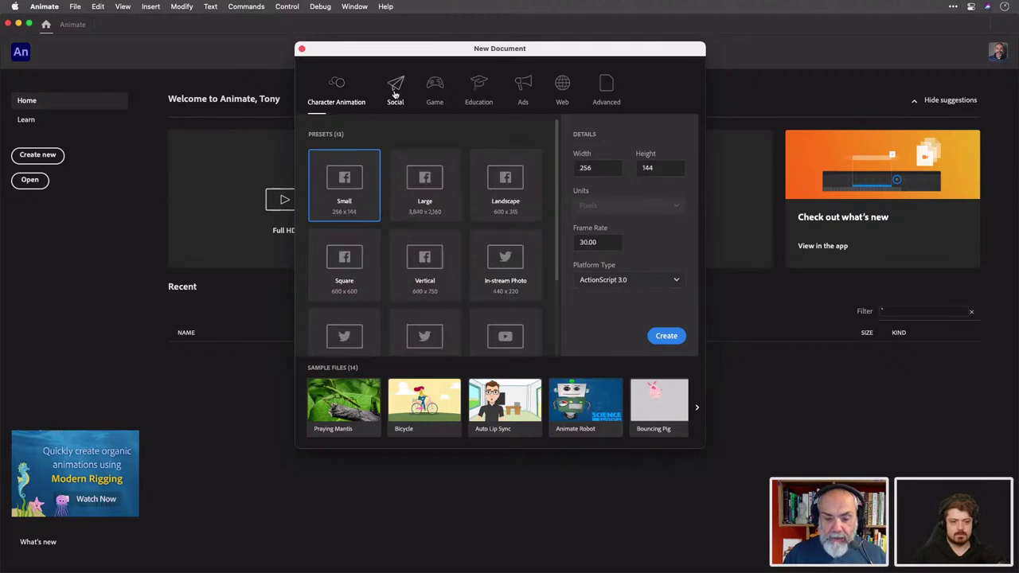
pyautogui.click(435, 90)
pyautogui.click(478, 90)
pyautogui.click(435, 89)
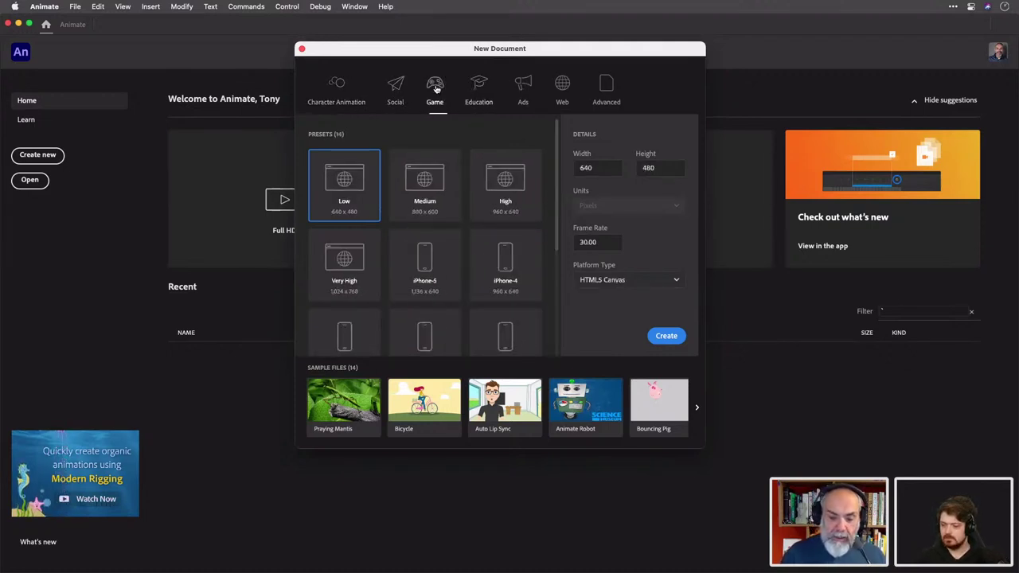
pyautogui.click(520, 89)
pyautogui.click(565, 88)
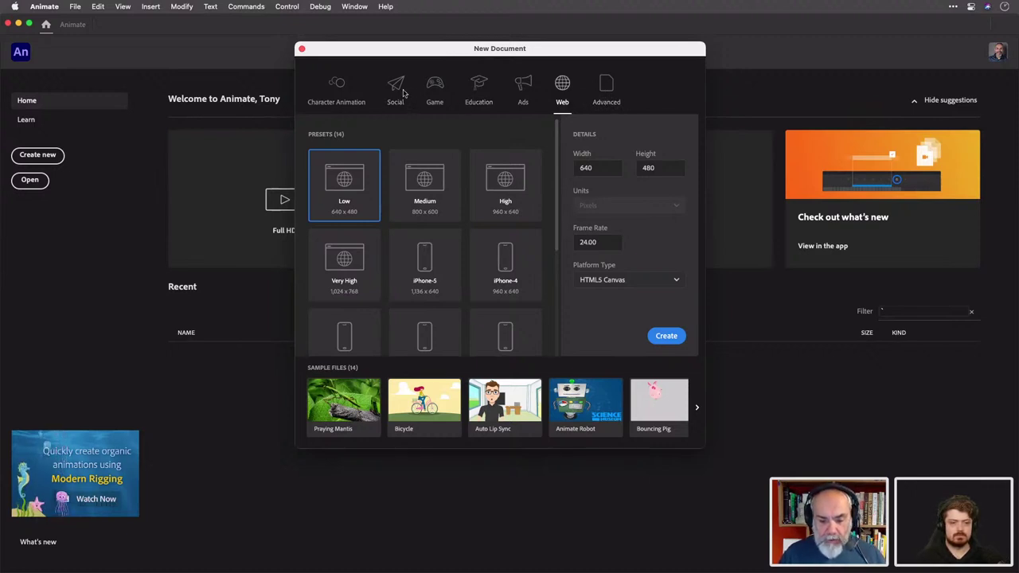
pyautogui.click(339, 87)
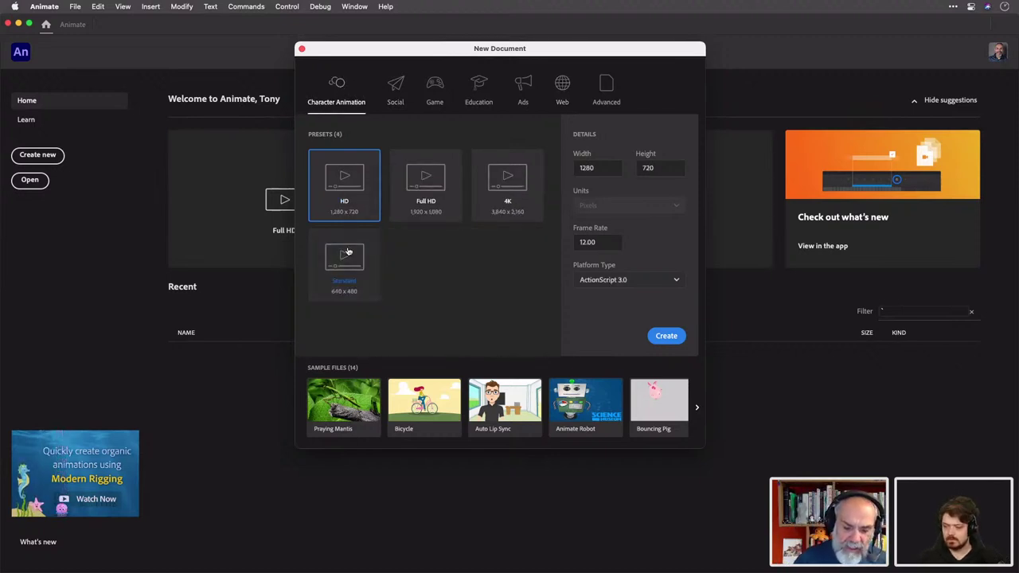
pyautogui.doubleClick(348, 180)
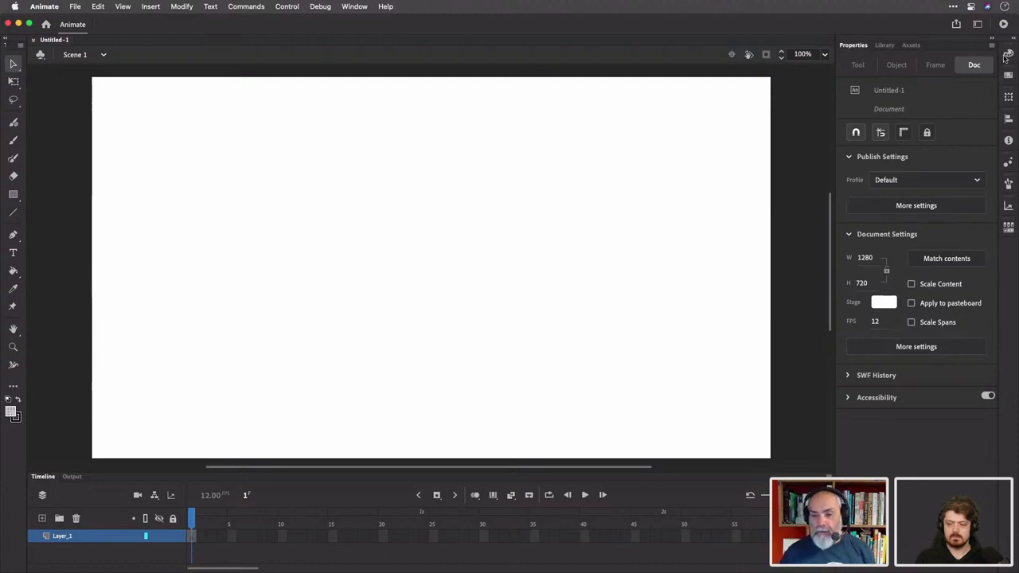
pyautogui.click(978, 26)
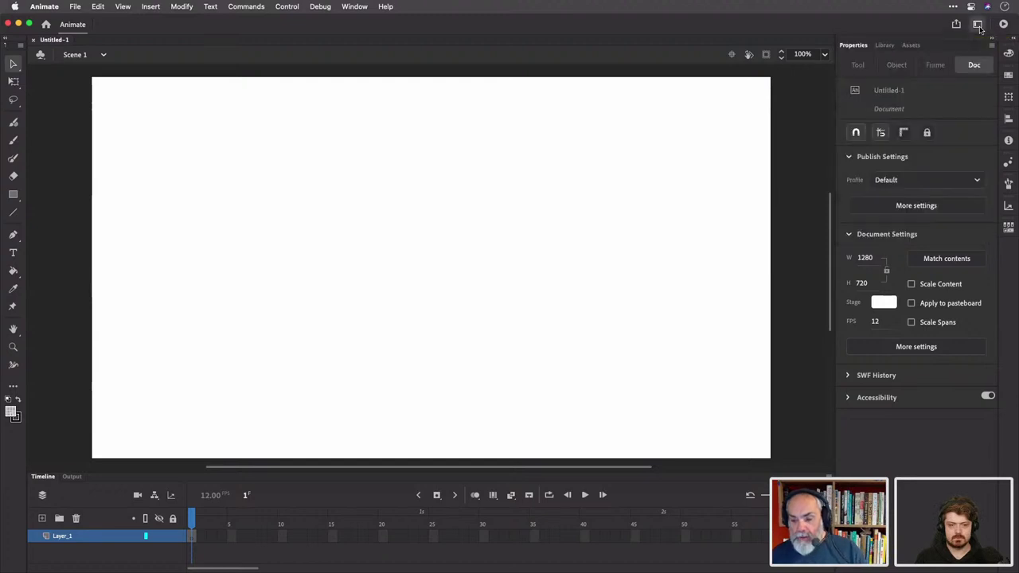
pyautogui.press('Escape')
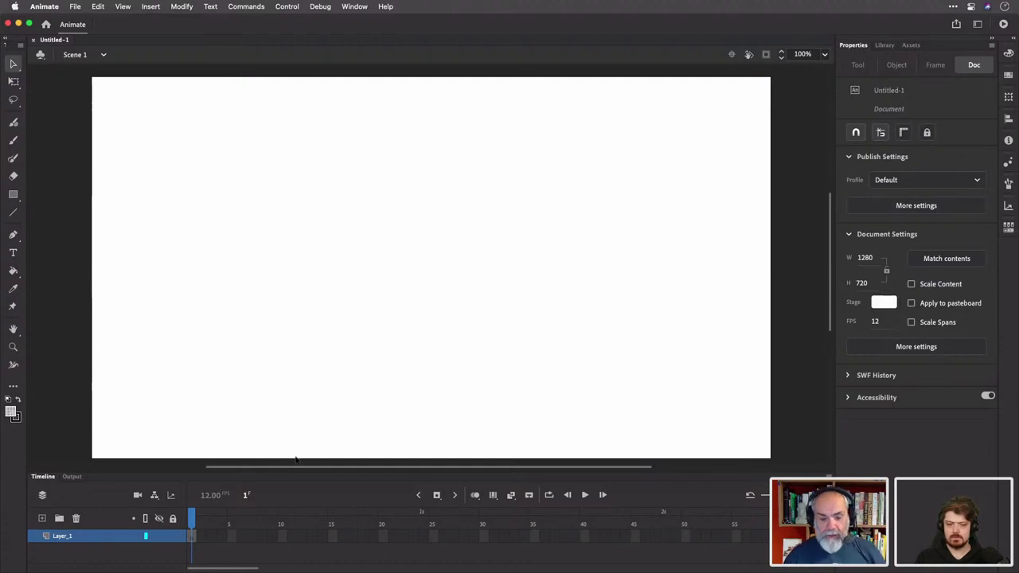
pyautogui.click(71, 477)
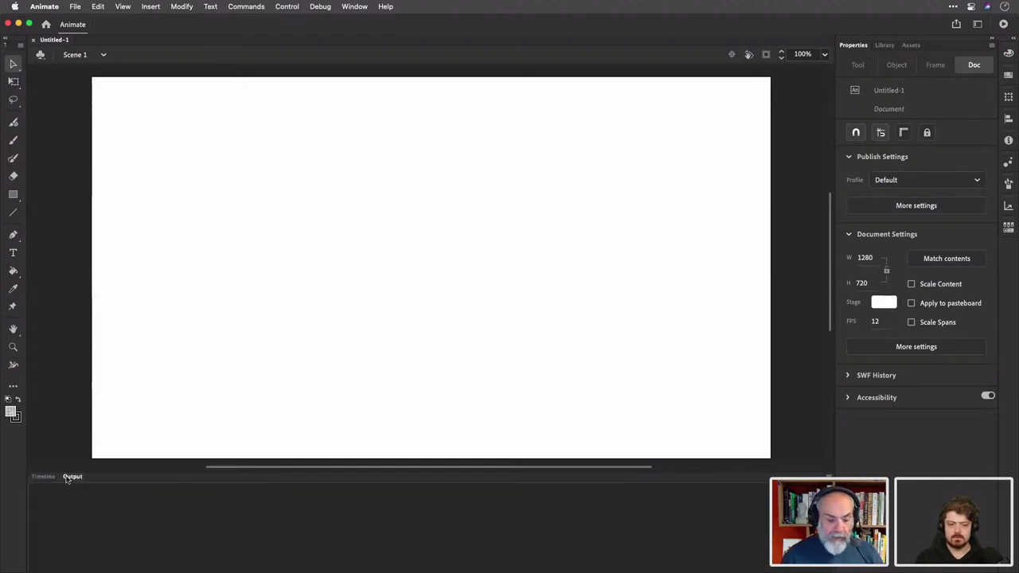
pyautogui.click(46, 477)
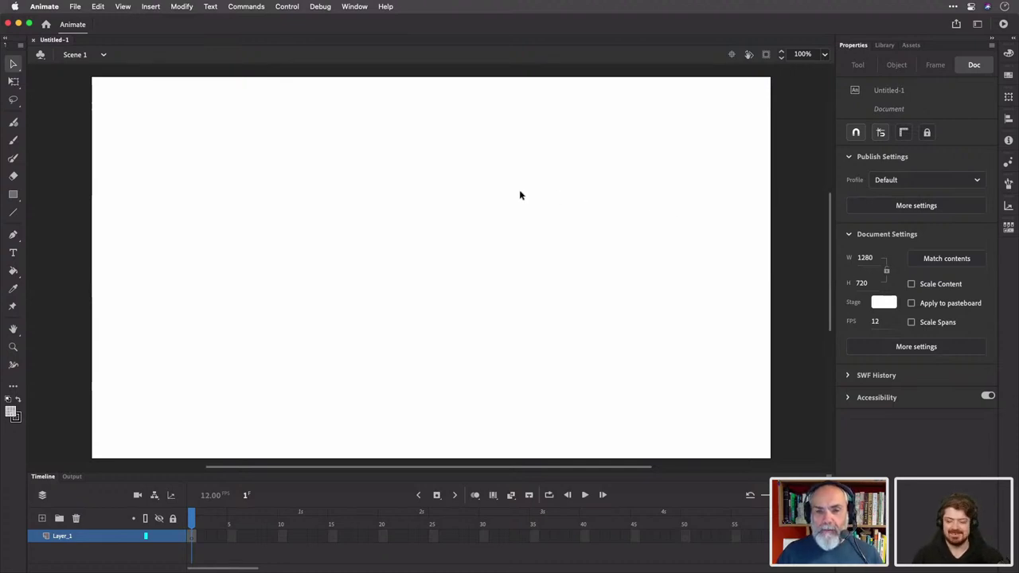
pyautogui.click(74, 477)
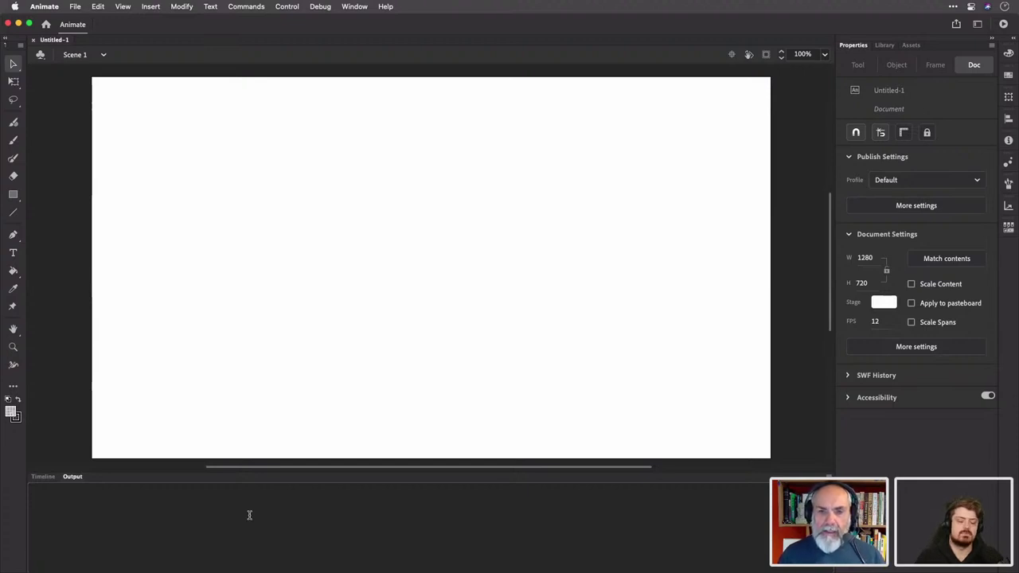
pyautogui.click(44, 476)
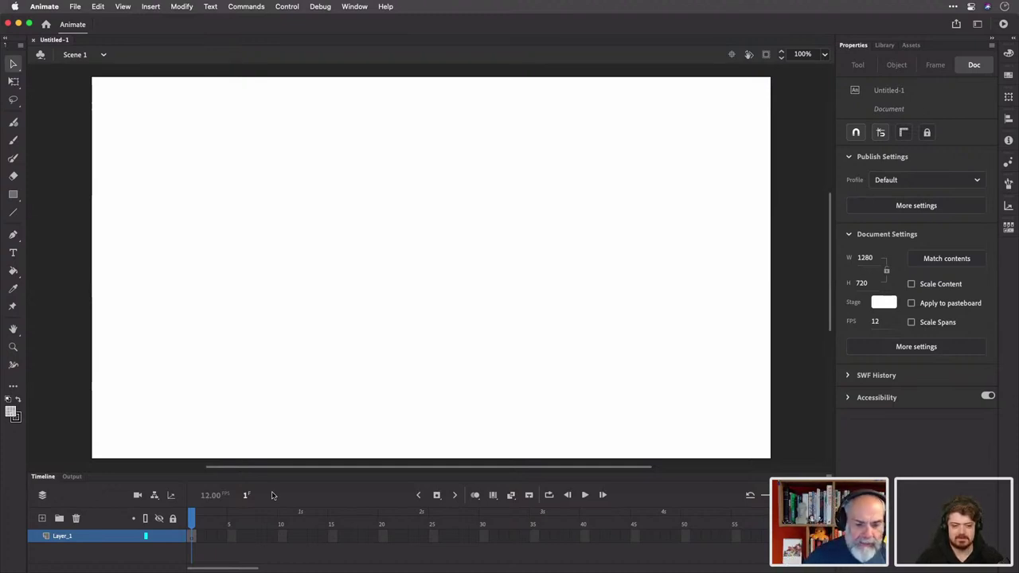
pyautogui.click(14, 199)
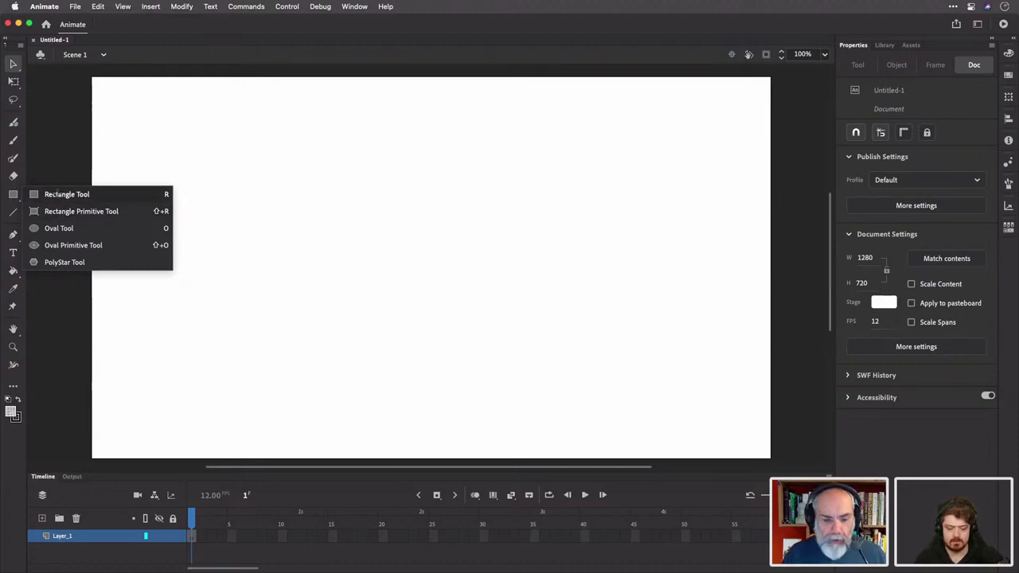
pyautogui.click(58, 195)
pyautogui.moveTo(239, 160); pyautogui.dragTo(251, 172)
pyautogui.moveTo(299, 208)
pyautogui.mouseDown()
pyautogui.moveTo(414, 325)
pyautogui.moveTo(523, 348)
pyautogui.moveTo(538, 370)
pyautogui.mouseUp()
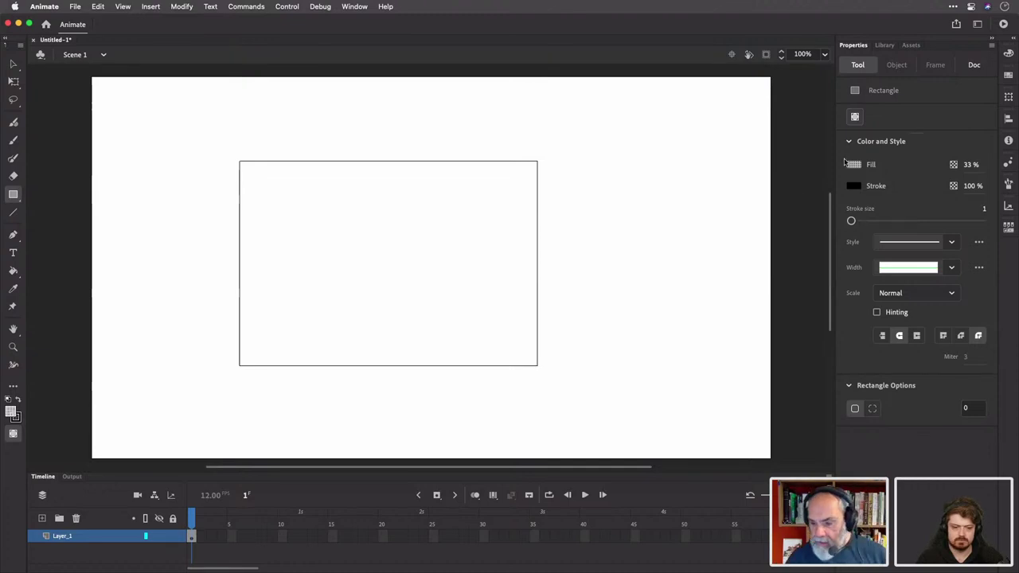
pyautogui.click(854, 166)
pyautogui.click(878, 157)
pyautogui.press('super+z')
# Set the Rectangle tool's fill to turquoise (#33CCCC) with 100% opacity
pyautogui.click(860, 165)
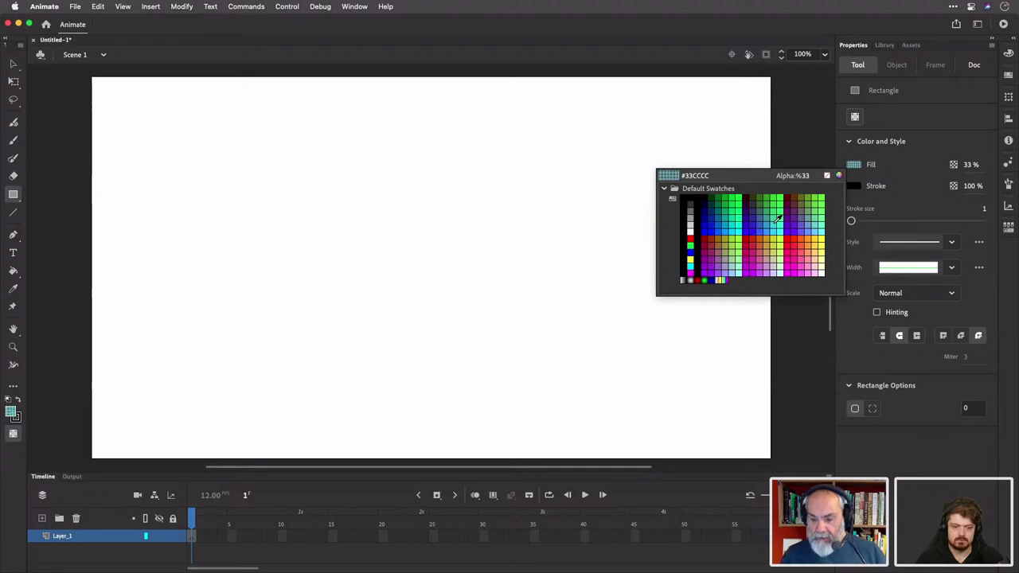
pyautogui.click(776, 221)
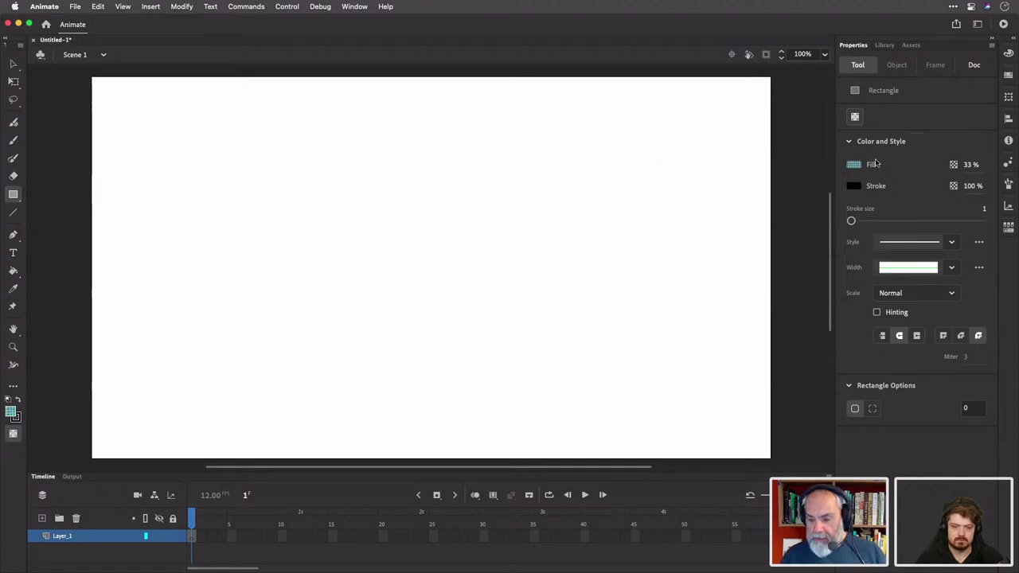
pyautogui.click(971, 164)
pyautogui.write('100')
pyautogui.press('Return')
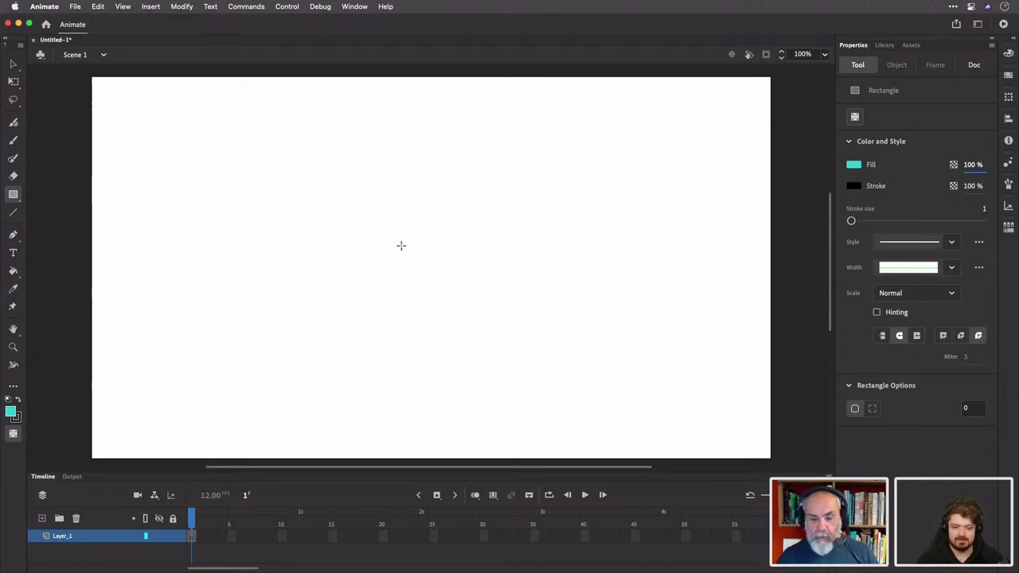
# Draw a rectangle about 494 by 403 px on the stage, try moving it around, and delete it
pyautogui.moveTo(306, 154); pyautogui.dragTo(568, 367)
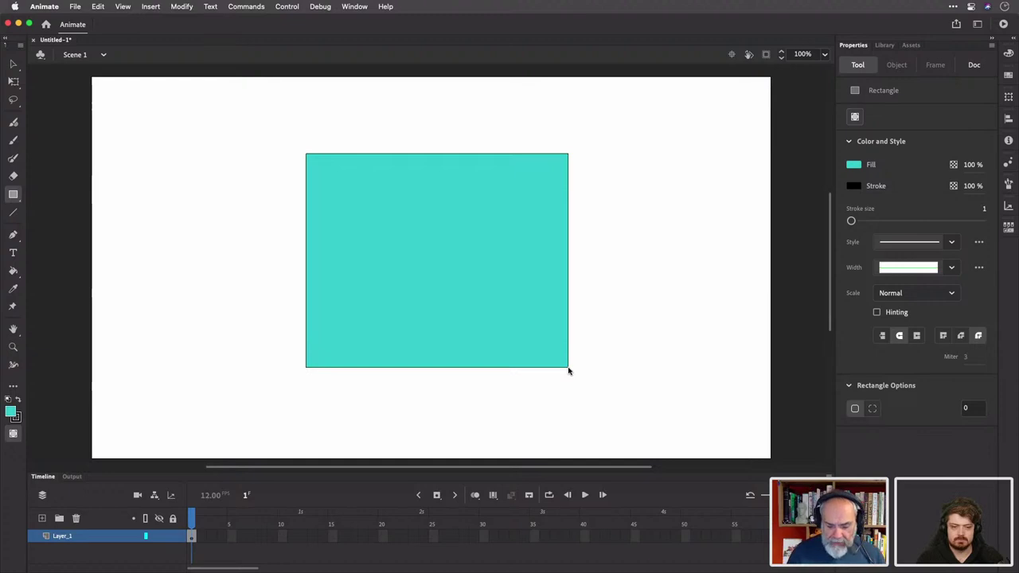
pyautogui.press('v')
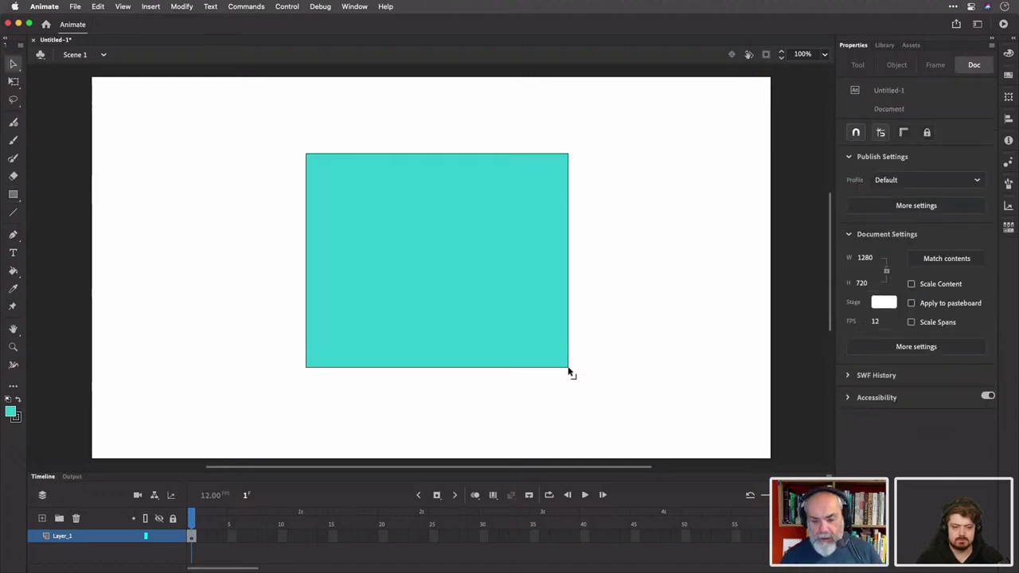
pyautogui.click(527, 301)
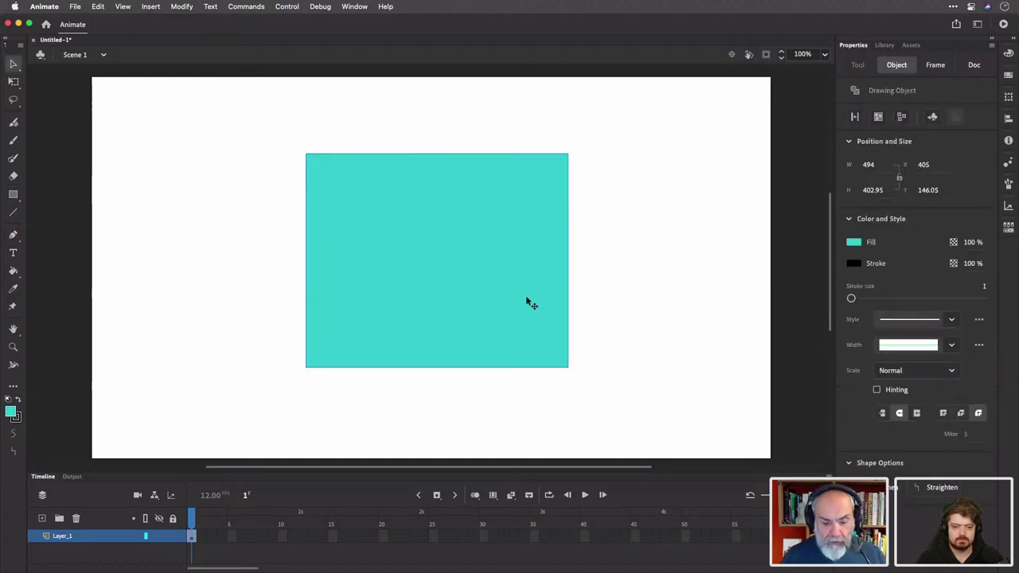
pyautogui.moveTo(526, 299); pyautogui.dragTo(515, 280)
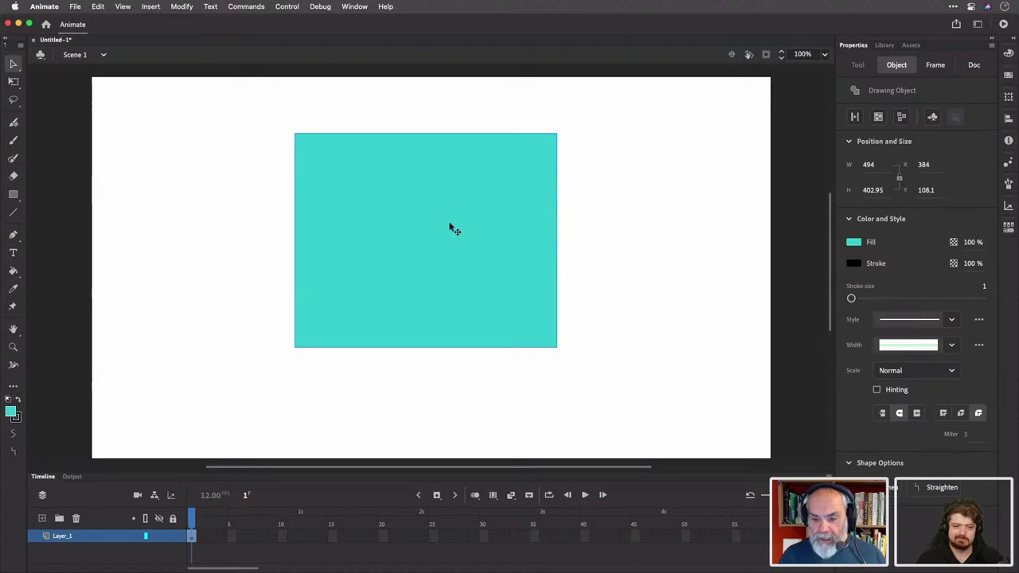
pyautogui.moveTo(440, 244); pyautogui.dragTo(442, 248)
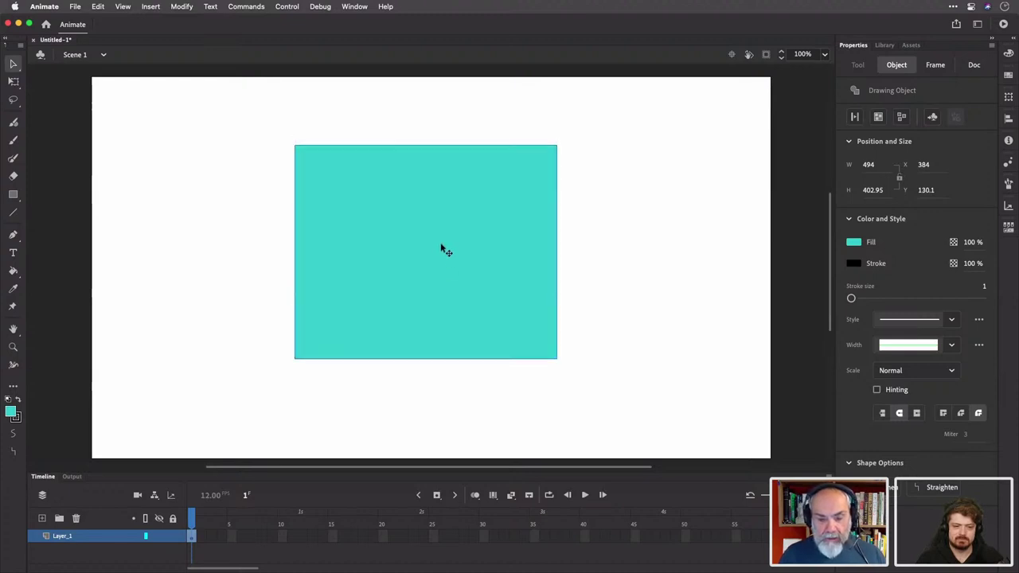
pyautogui.press('Delete')
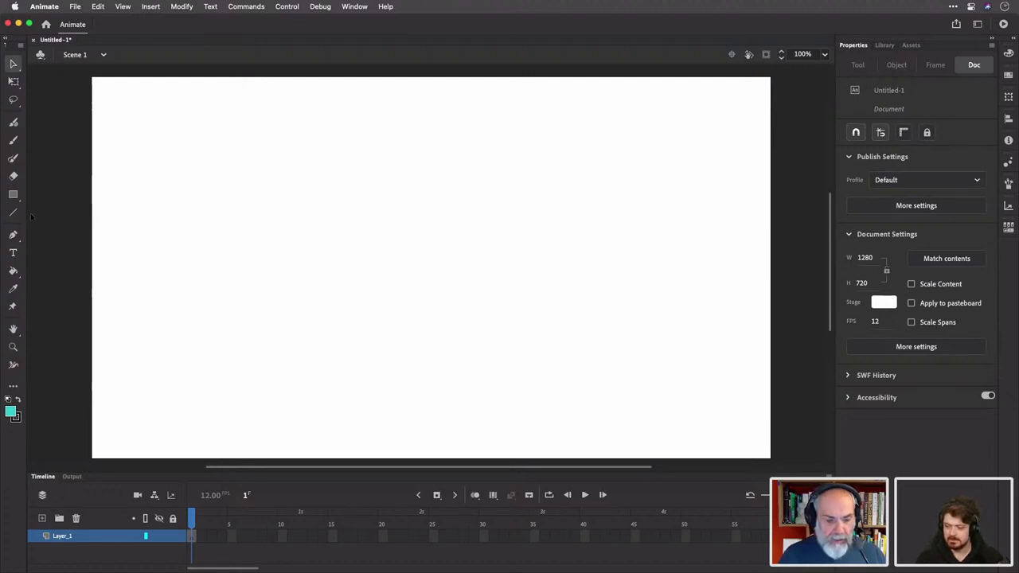
# Draw a turquoise rectangle with a black outline, about 620 by 373 px, near the middle of the stage
pyautogui.click(13, 195)
pyautogui.click(14, 195)
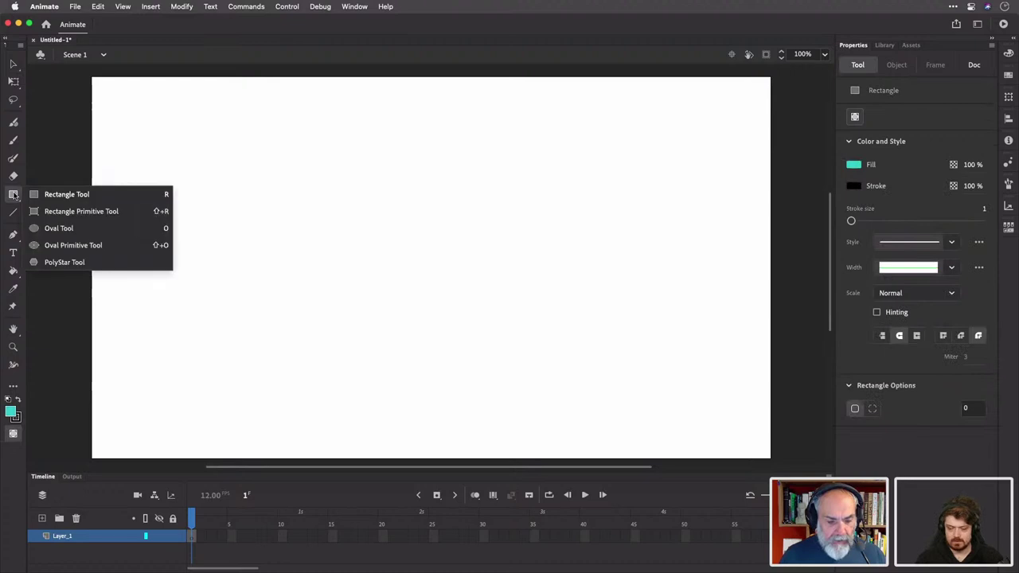
pyautogui.click(48, 198)
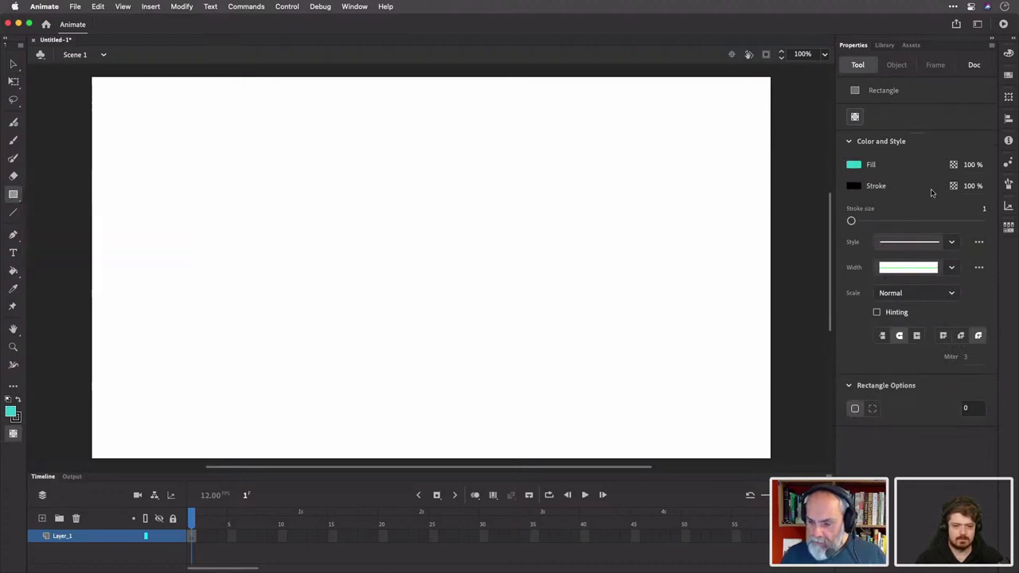
pyautogui.click(856, 410)
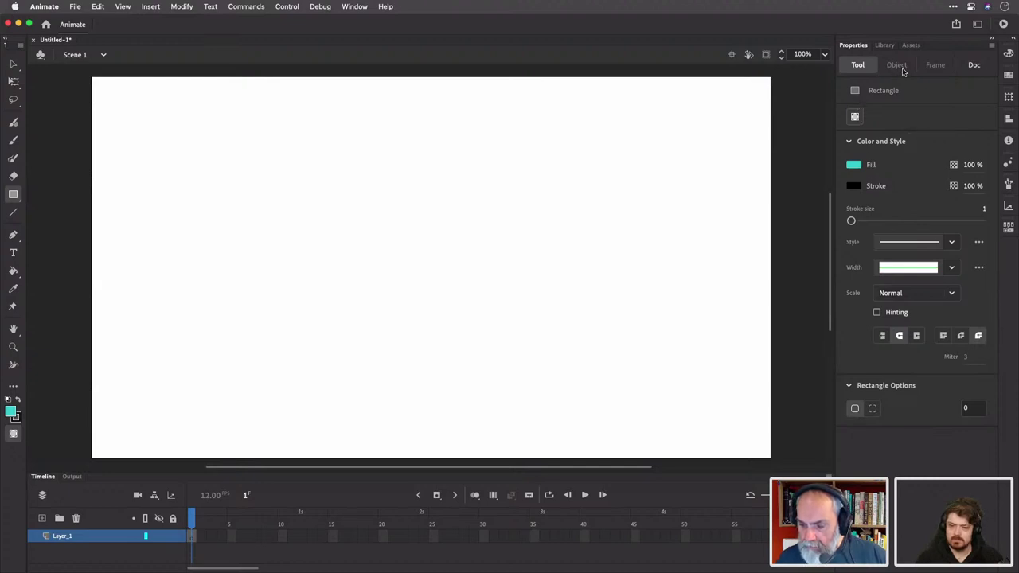
pyautogui.moveTo(271, 156); pyautogui.dragTo(600, 354)
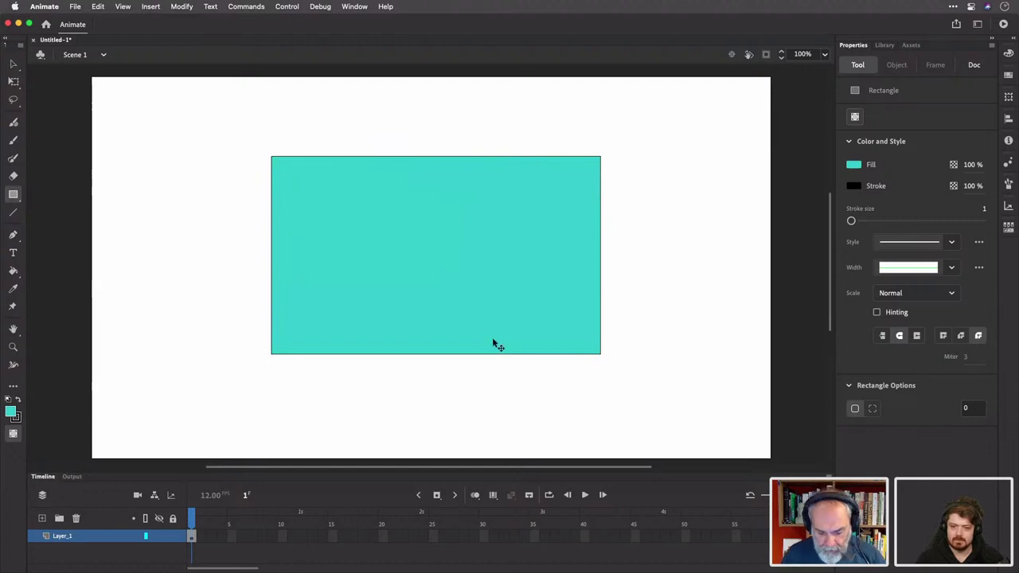
# Break the rectangle drawing object apart into a raw shape with a separate fill and stroke, and deselect it
pyautogui.press('v')
pyautogui.rightClick(475, 289)
pyautogui.click(452, 252)
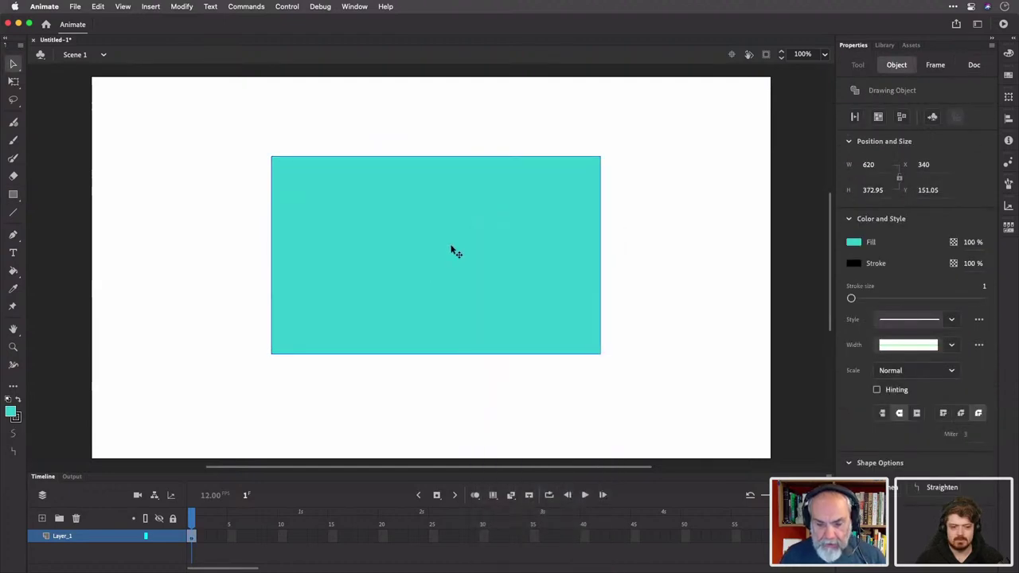
pyautogui.click(452, 252)
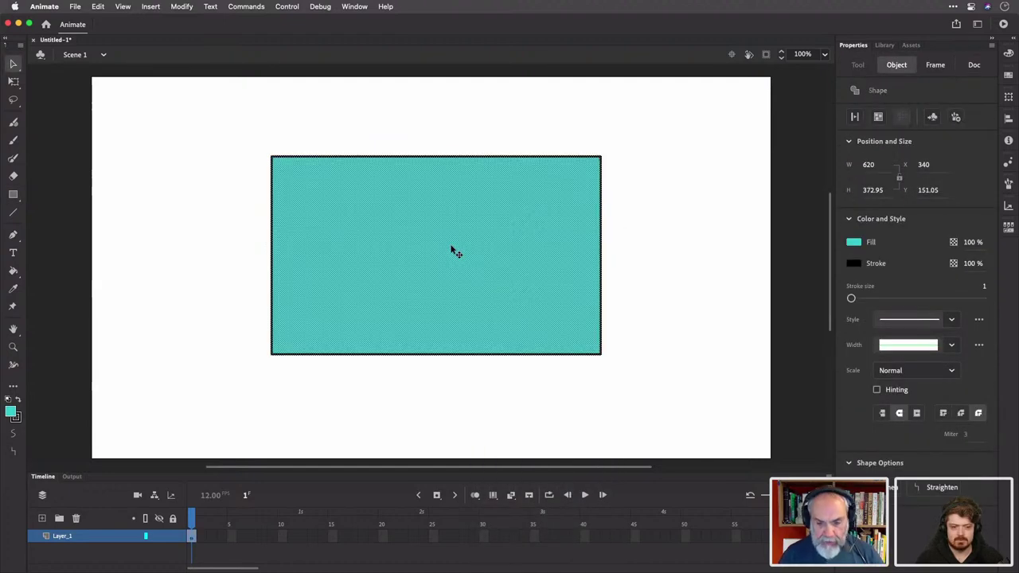
pyautogui.click(748, 141)
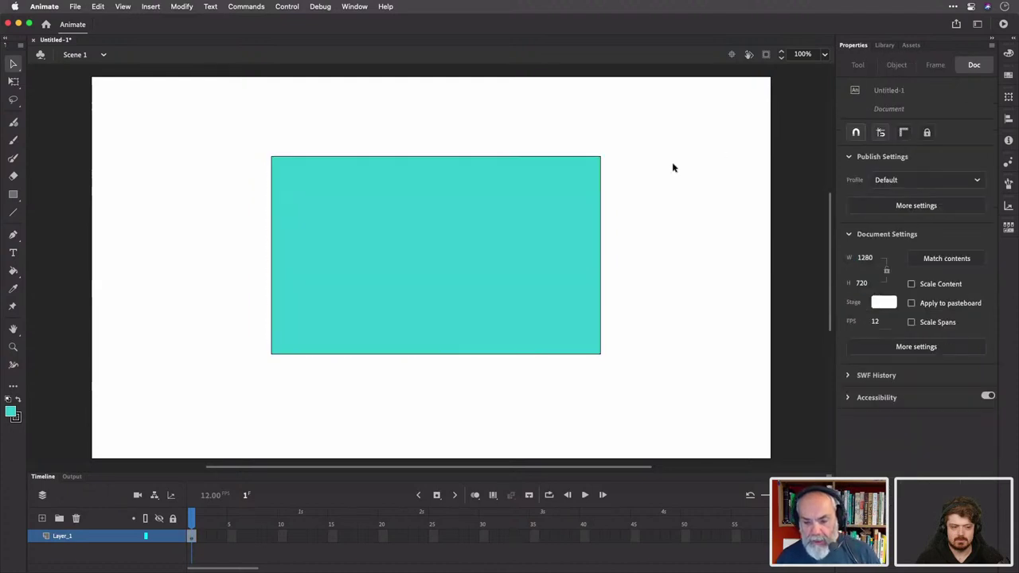
# Move the rectangle's fill to about X 390, Y 165 and its left outline segment to about X 318, Y 136
pyautogui.click(557, 196)
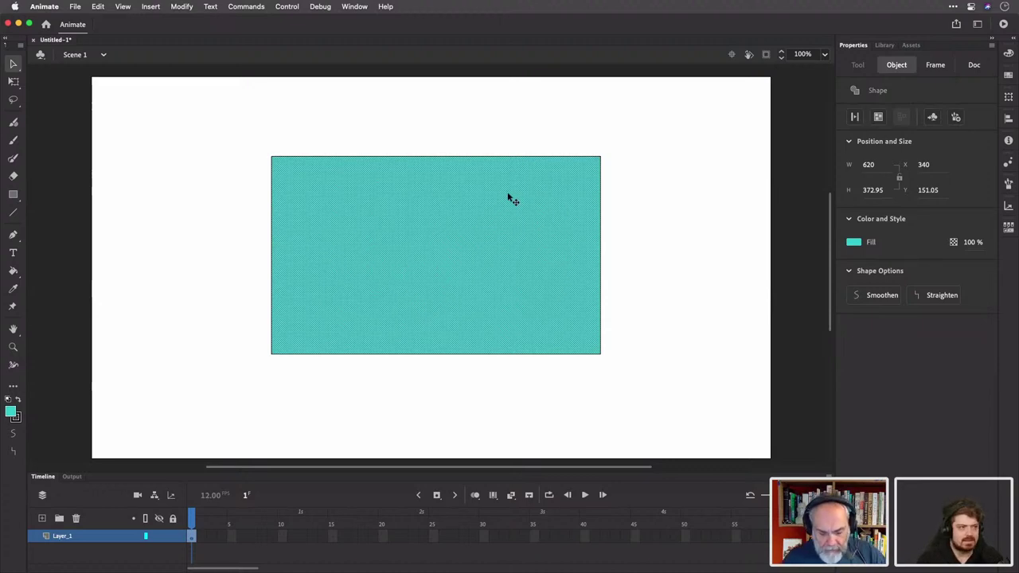
pyautogui.moveTo(248, 134); pyautogui.dragTo(455, 237)
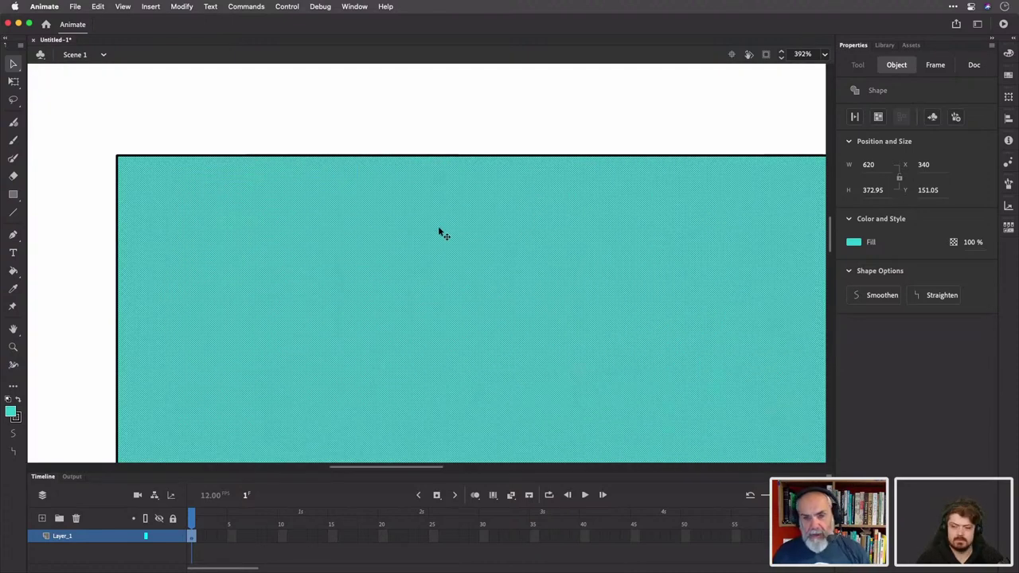
pyautogui.moveTo(328, 215); pyautogui.dragTo(431, 244)
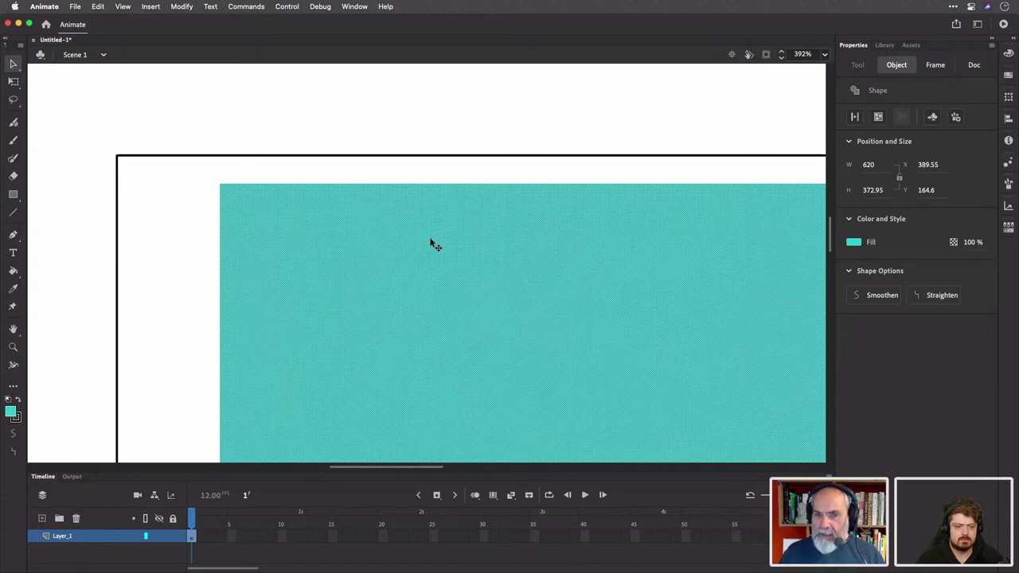
pyautogui.click(117, 191)
pyautogui.moveTo(116, 191); pyautogui.dragTo(73, 159)
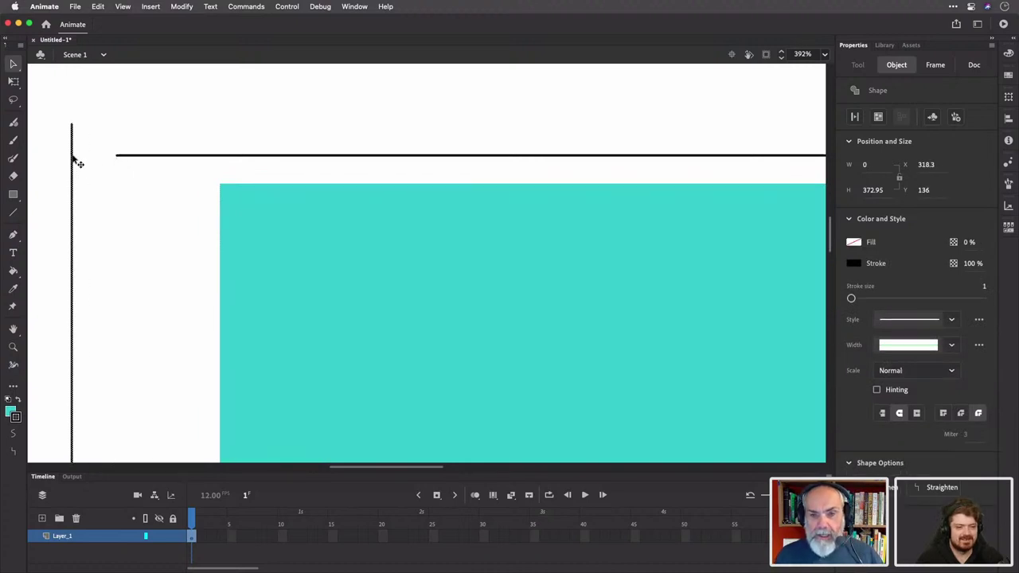
# Move the top outline segment to about X 329, Y 123 and the short right outline piece to about X 1038, Y 136
pyautogui.moveTo(151, 157); pyautogui.dragTo(129, 99)
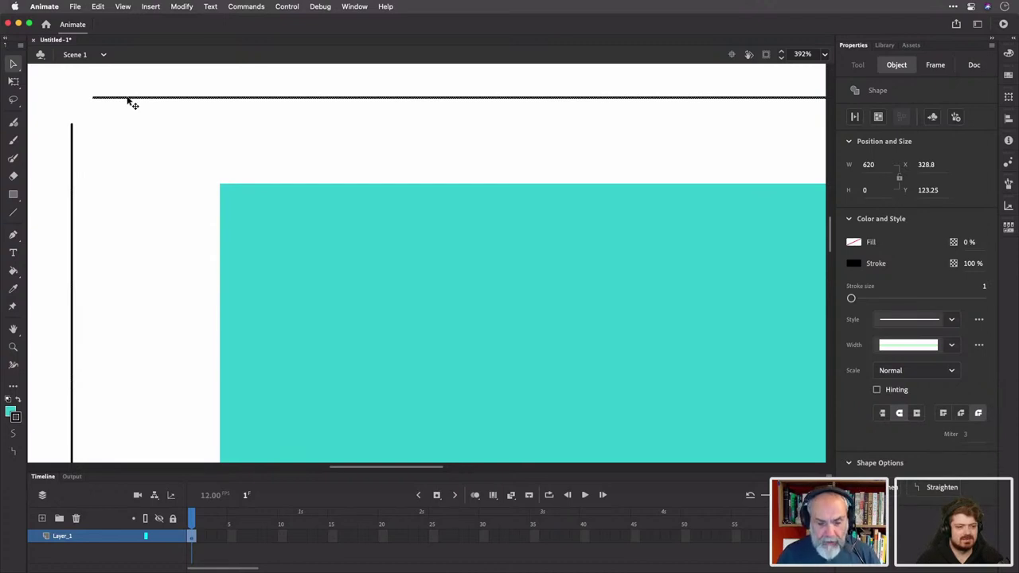
pyautogui.scroll(-5, 127, 101)
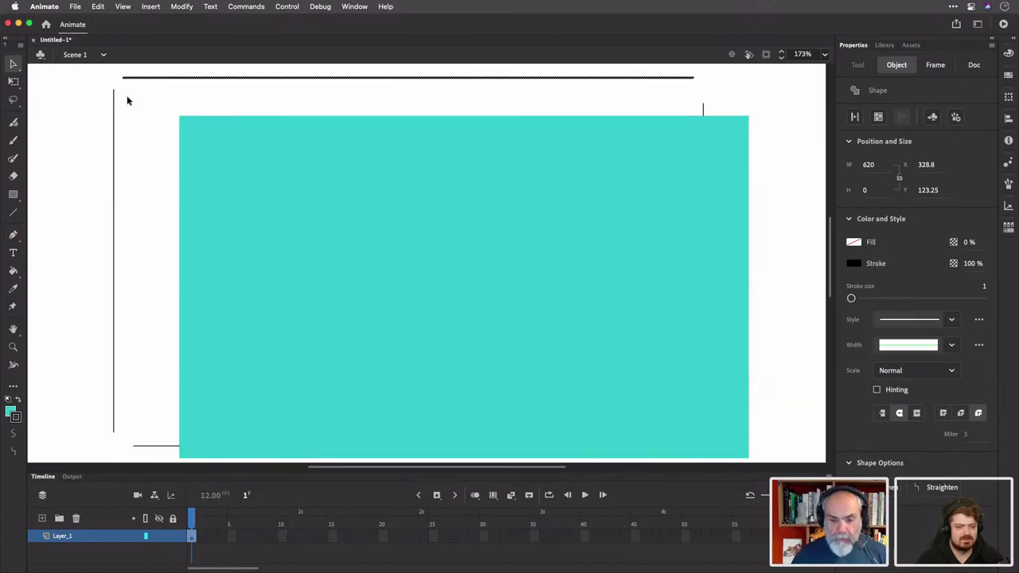
pyautogui.click(703, 110)
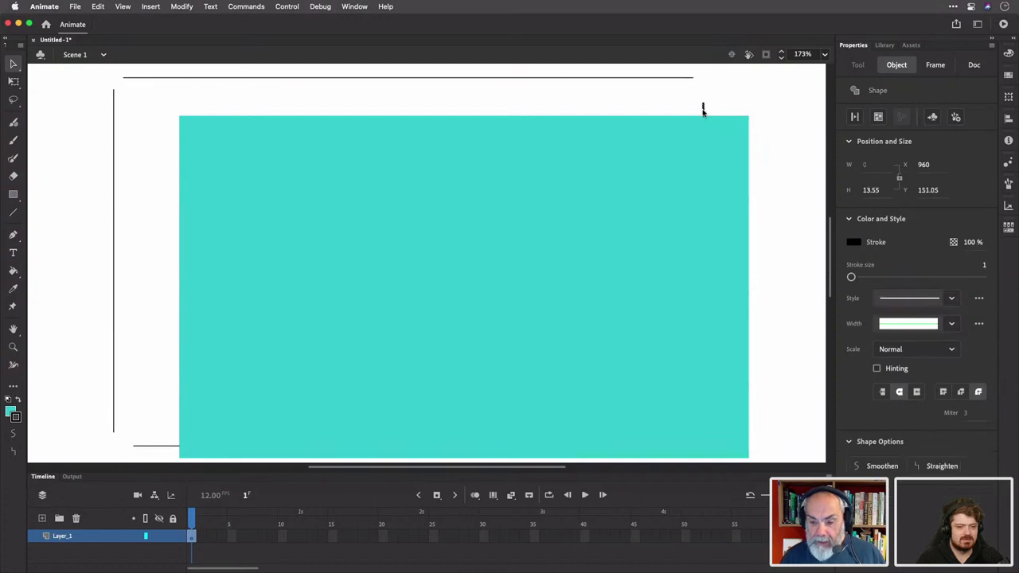
pyautogui.rightClick(703, 111)
pyautogui.press('Escape')
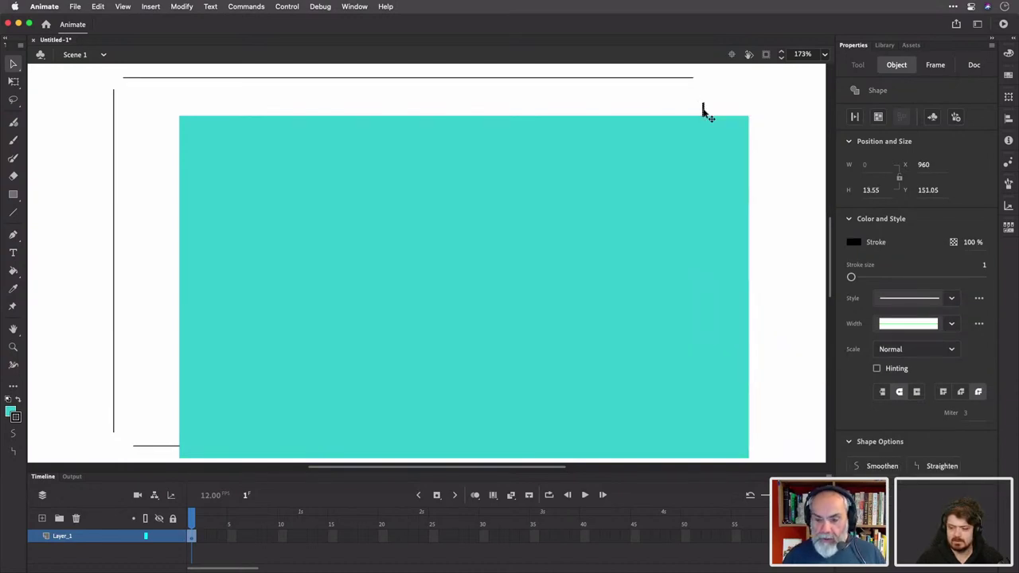
pyautogui.moveTo(703, 111)
pyautogui.mouseDown()
pyautogui.moveTo(773, 106)
pyautogui.moveTo(775, 97)
pyautogui.mouseUp()
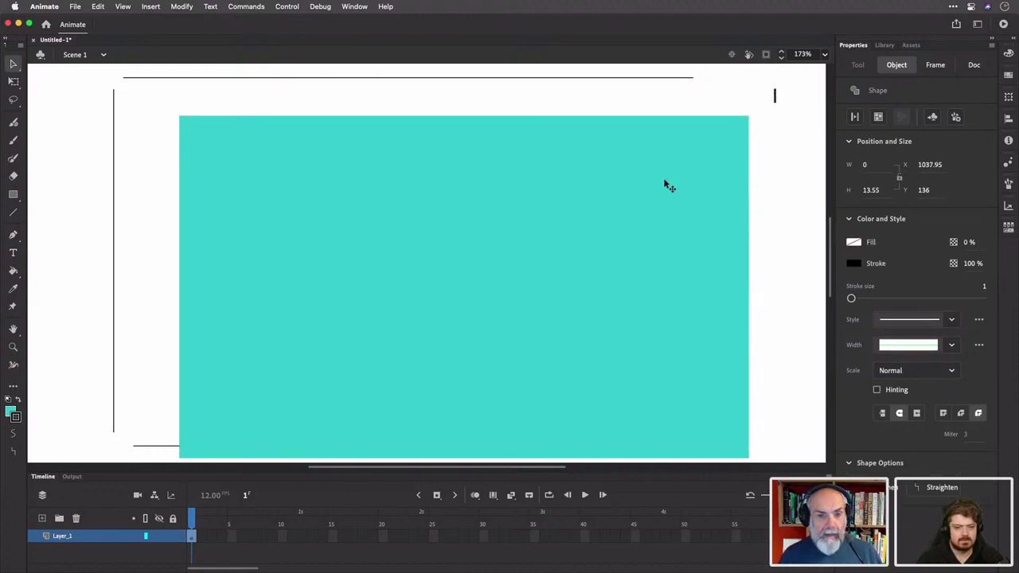
# Move the short lower-left outline piece diagonally away from the fill, and reposition the turquoise fill at about X 343, Y 161
pyautogui.scroll(-5, 664, 183)
pyautogui.hscroll(-3, 663, 182)
pyautogui.scroll(2, 664, 183)
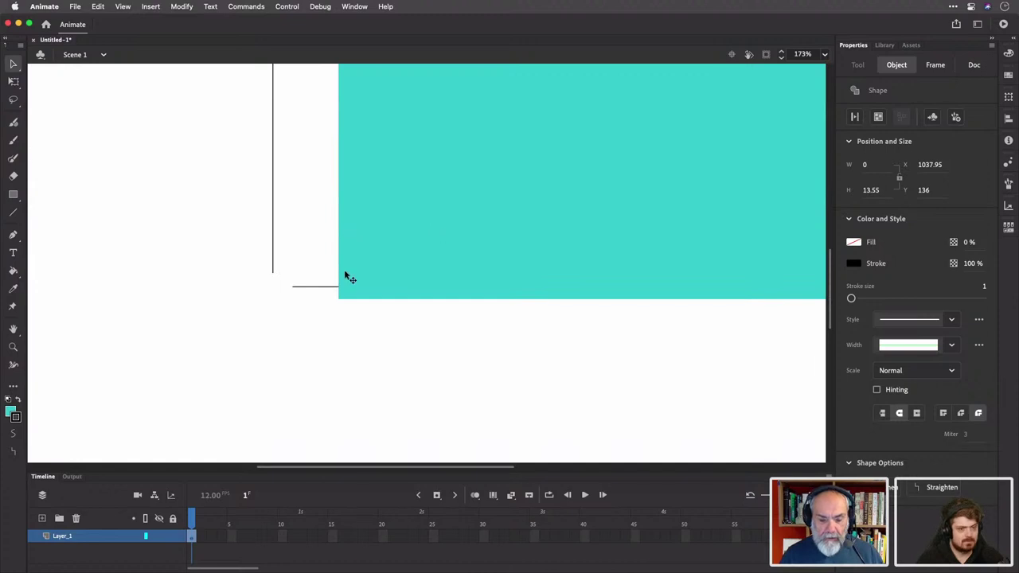
pyautogui.moveTo(327, 292); pyautogui.dragTo(243, 333)
pyautogui.moveTo(375, 219); pyautogui.dragTo(359, 311)
pyautogui.scroll(-2, 359, 310)
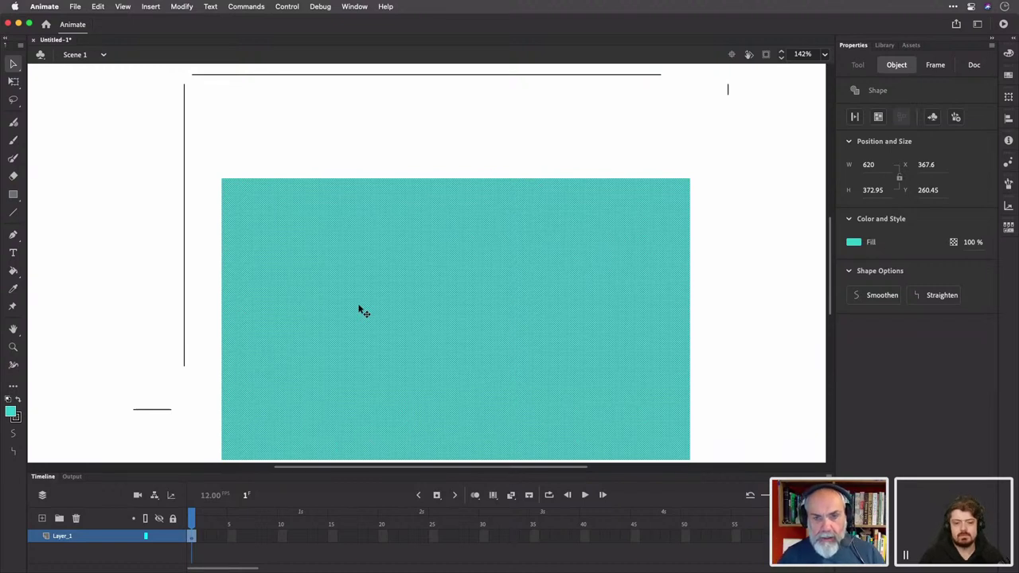
pyautogui.moveTo(350, 307); pyautogui.dragTo(345, 227)
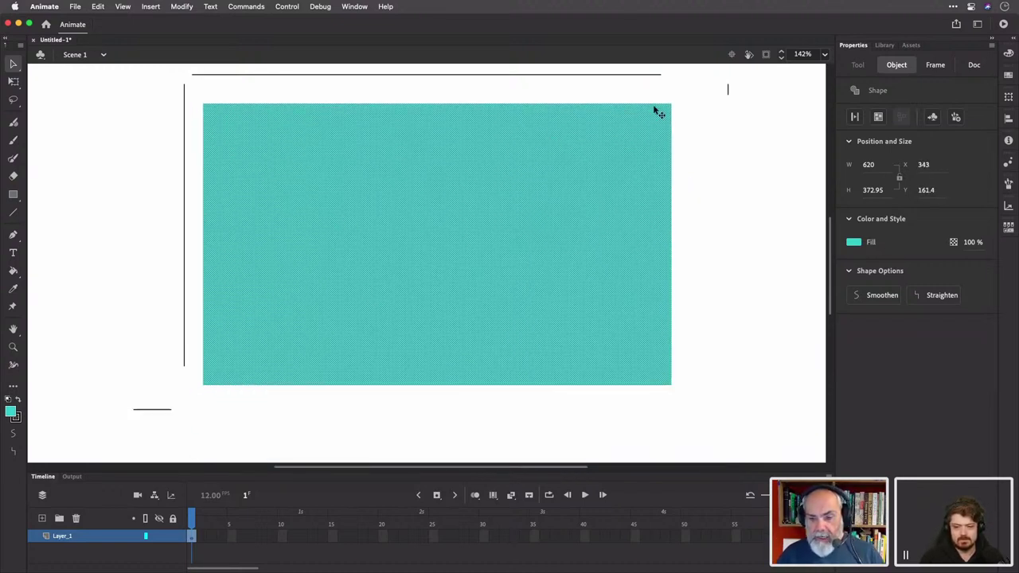
# Split a full-height strip about 186 px wide off the fill's right side and move it to about X 866, Y 184
pyautogui.moveTo(681, 99); pyautogui.dragTo(530, 408)
pyautogui.moveTo(581, 342); pyautogui.dragTo(648, 359)
# Cut a piece about 100 by 204 px from the large fill's upper-right corner and a narrow notch from its bottom edge
pyautogui.moveTo(422, 96); pyautogui.dragTo(459, 198)
pyautogui.moveTo(549, 191); pyautogui.dragTo(487, 216)
pyautogui.moveTo(552, 91); pyautogui.dragTo(455, 258)
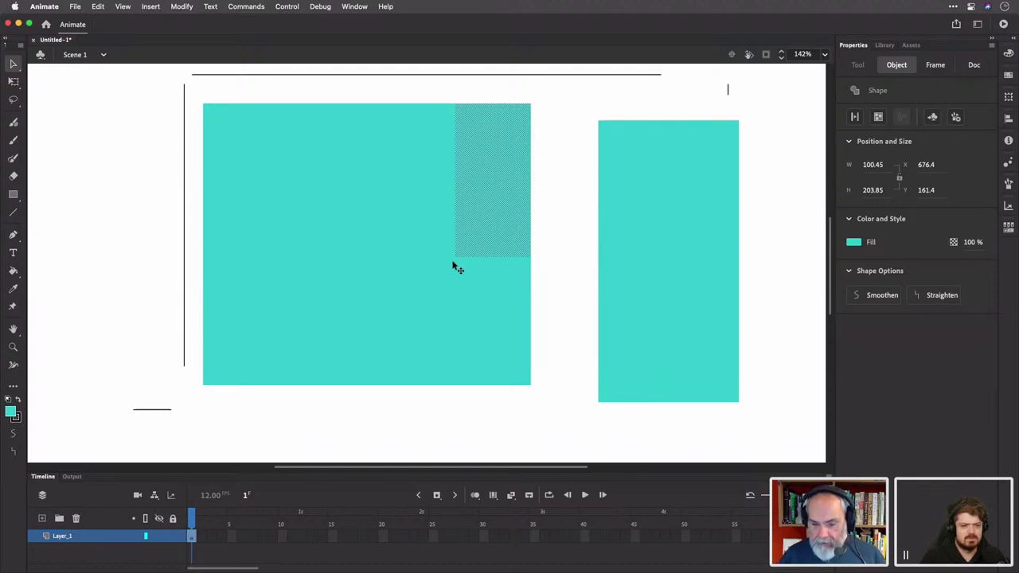
pyautogui.press('Delete')
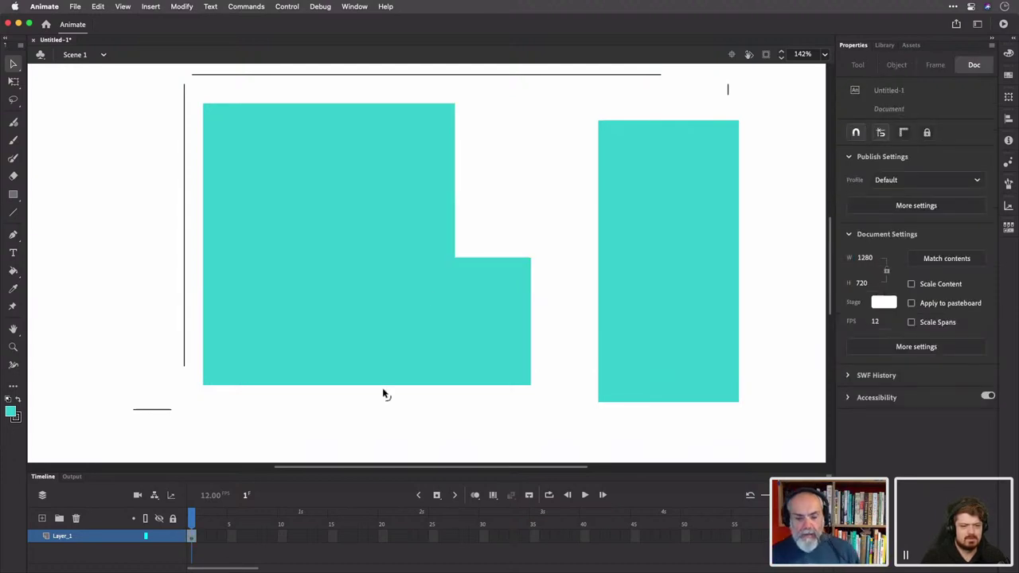
pyautogui.moveTo(343, 407); pyautogui.dragTo(389, 278)
pyautogui.press('Delete')
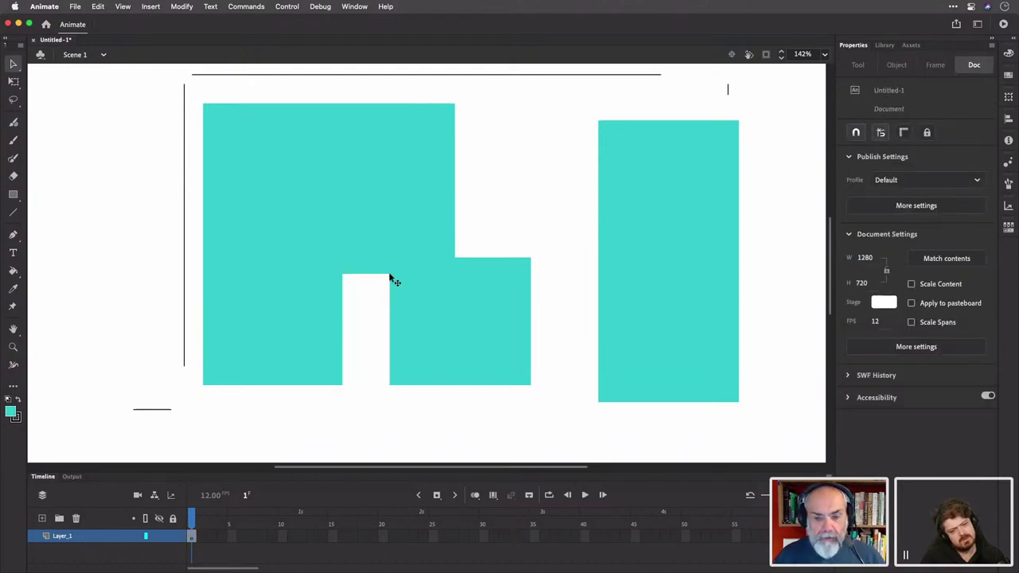
# Change the separated right strip's fill colour to orange and deselect it
pyautogui.click(652, 227)
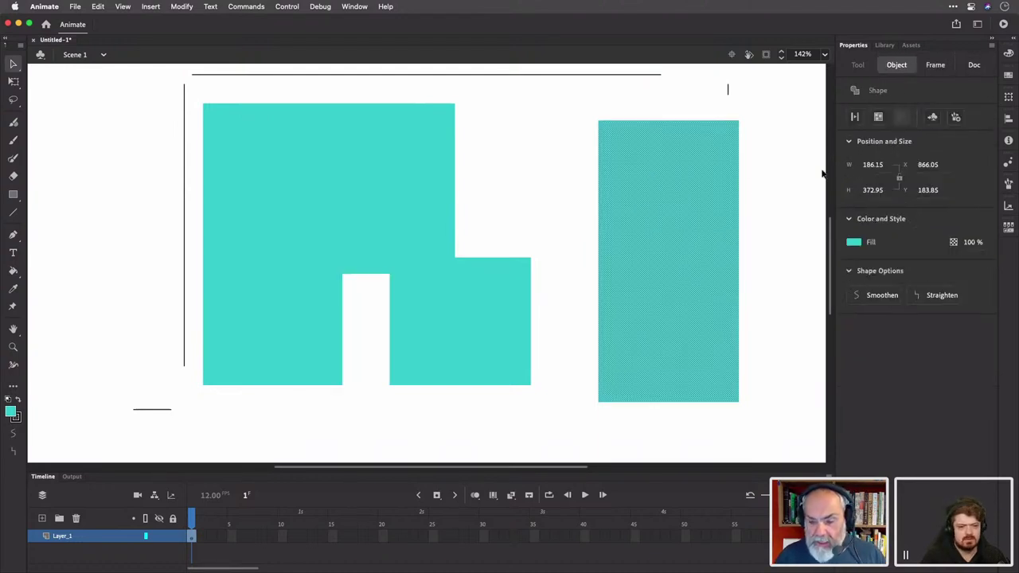
pyautogui.click(854, 242)
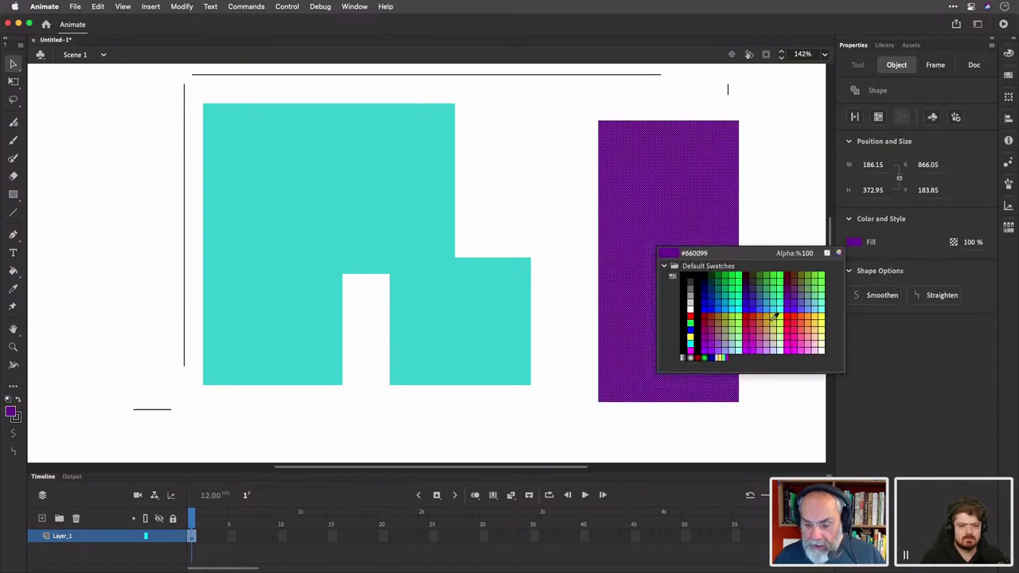
pyautogui.click(803, 313)
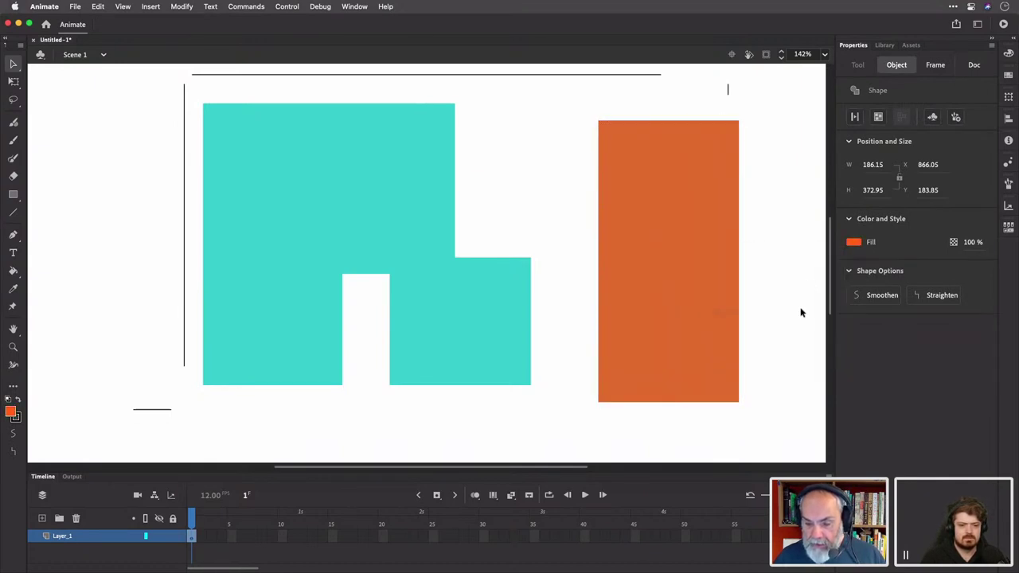
pyautogui.click(777, 239)
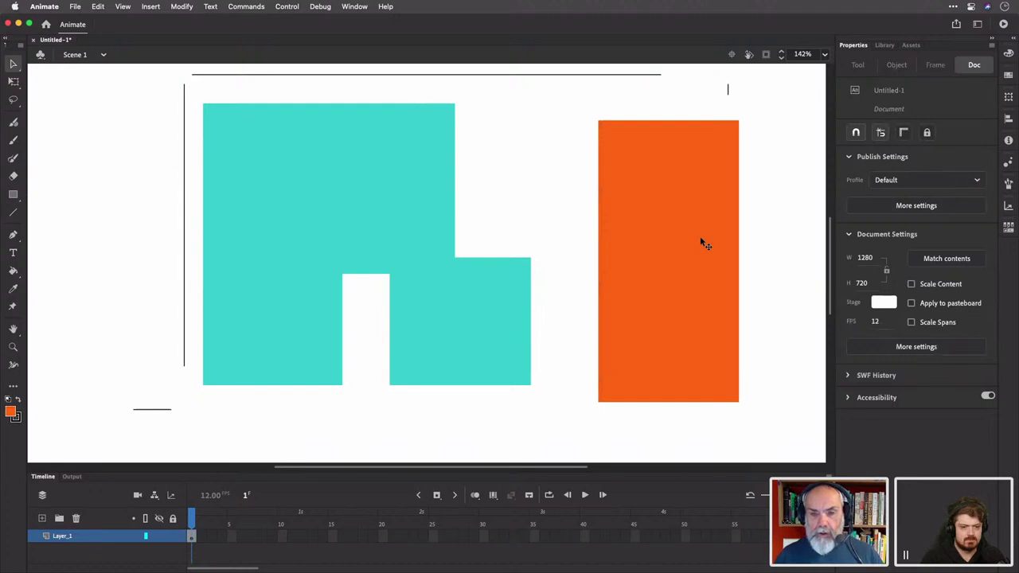
pyautogui.moveTo(697, 238); pyautogui.dragTo(519, 247)
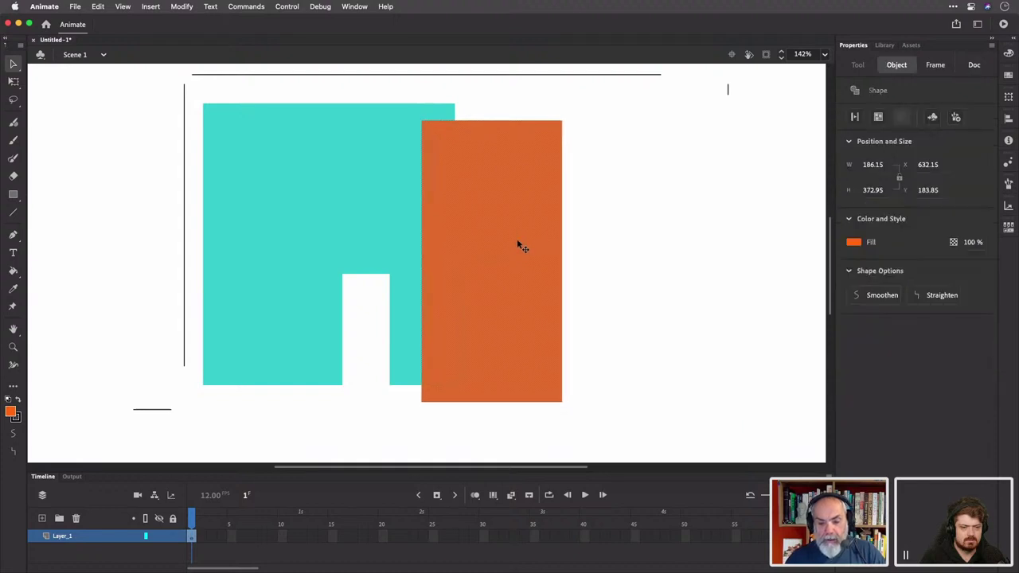
pyautogui.press('super+z')
pyautogui.press('super+z')
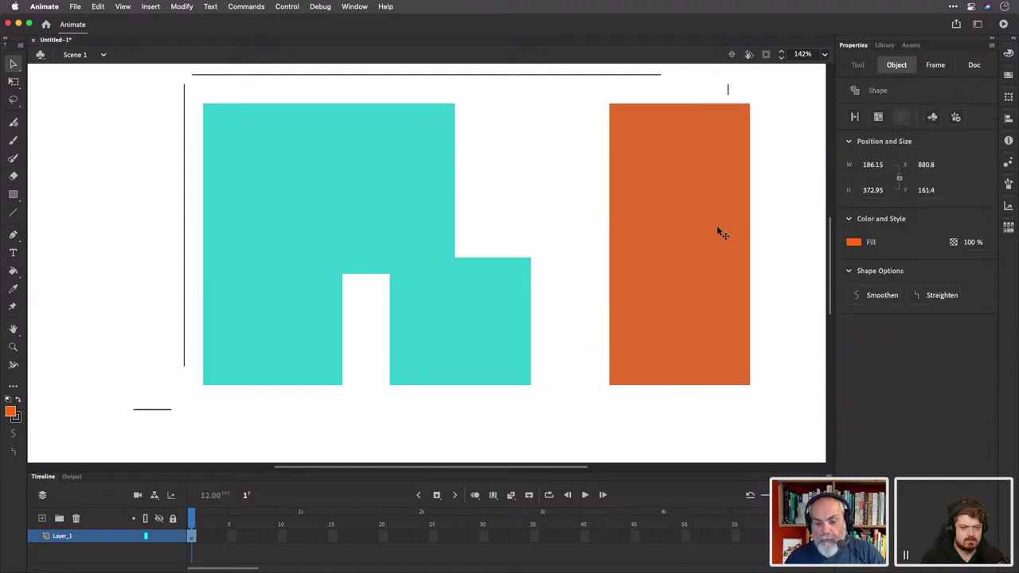
# Cut away the turquoise shape's right part by overlapping and deselecting the orange rectangle, and pull the rectangle out to about X 855, Y 186
pyautogui.moveTo(718, 230); pyautogui.dragTo(522, 258)
pyautogui.click(642, 214)
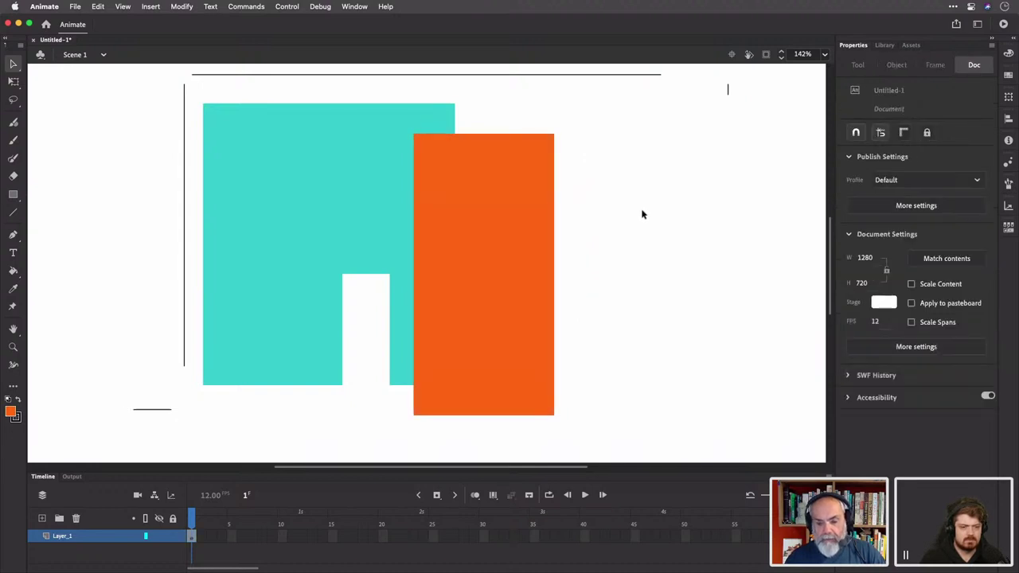
pyautogui.click(521, 201)
pyautogui.moveTo(520, 200); pyautogui.dragTo(697, 190)
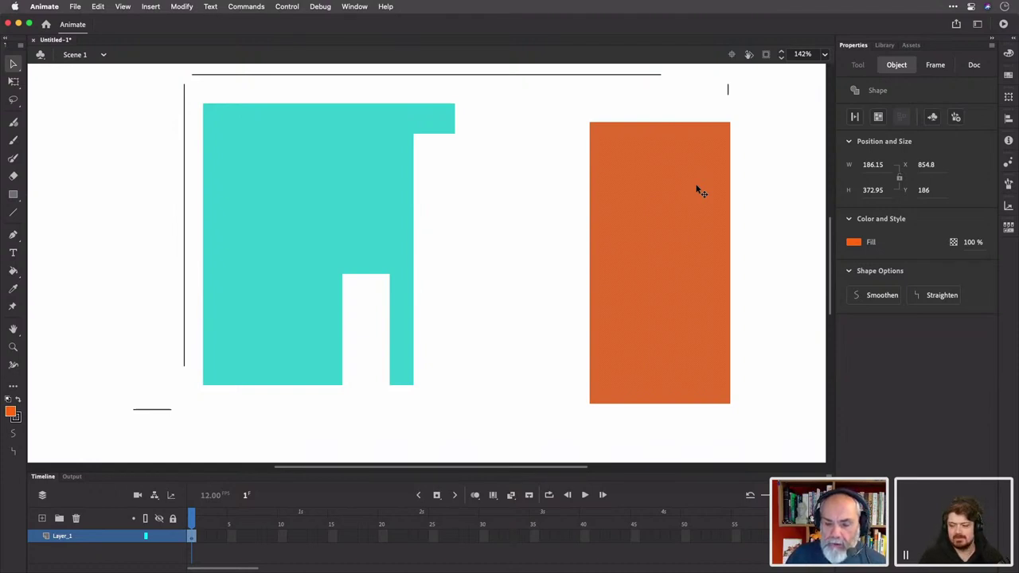
# Move the orange rectangle closer to the turquoise shape, to about X 714, Y 184, and delete it
pyautogui.moveTo(695, 186); pyautogui.dragTo(640, 170)
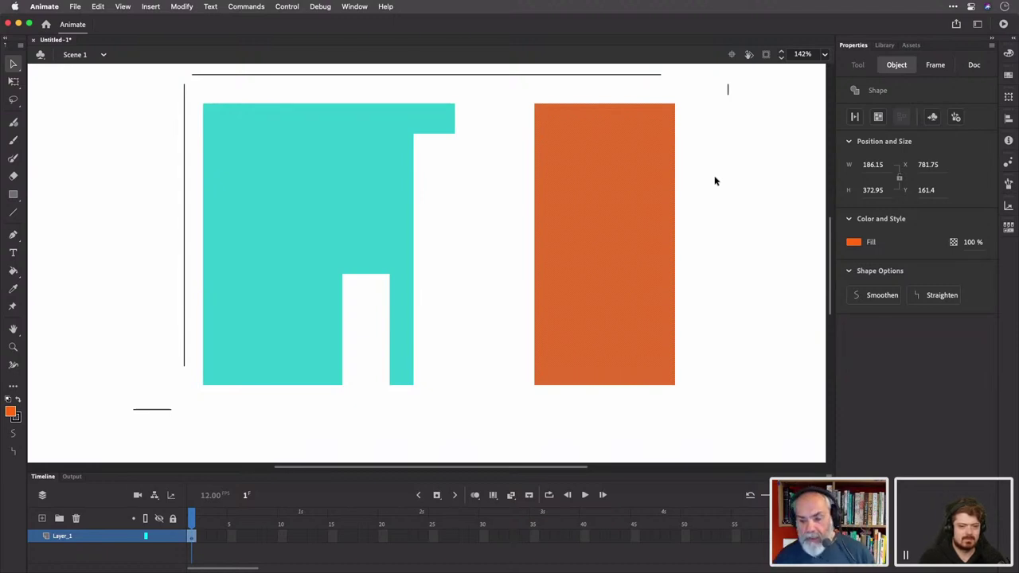
pyautogui.moveTo(670, 166); pyautogui.dragTo(643, 183)
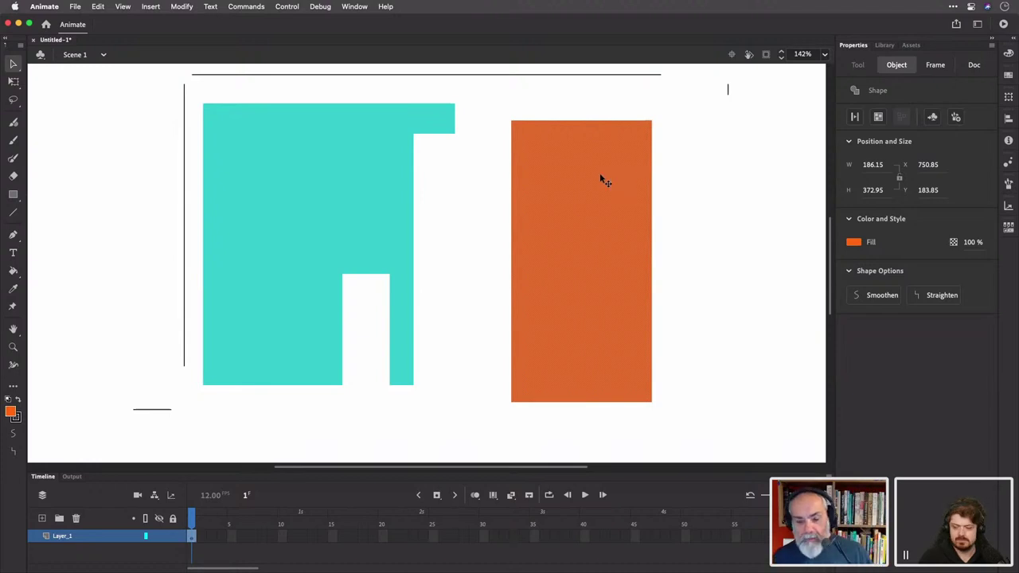
pyautogui.moveTo(603, 176); pyautogui.dragTo(574, 176)
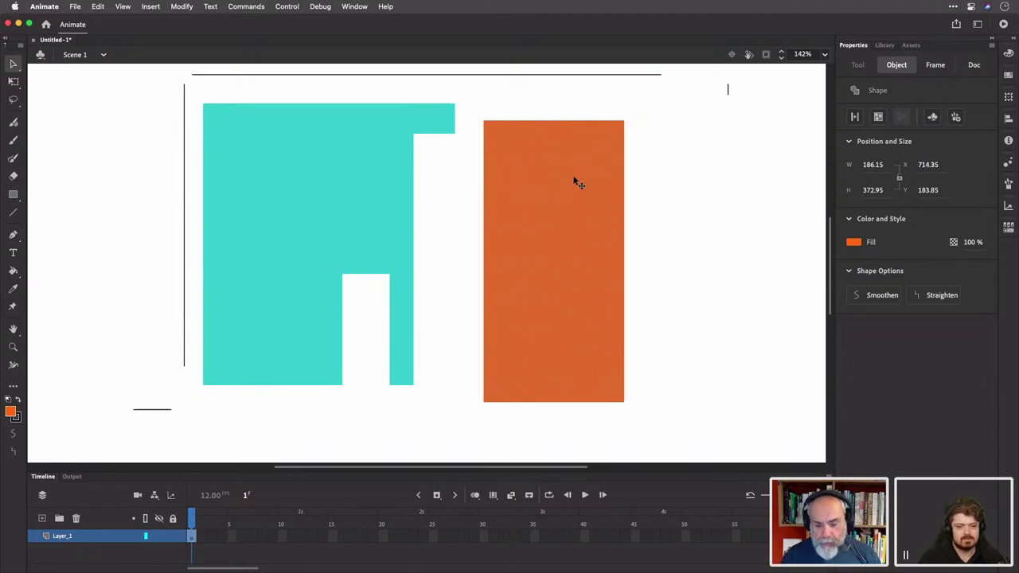
pyautogui.press('Delete')
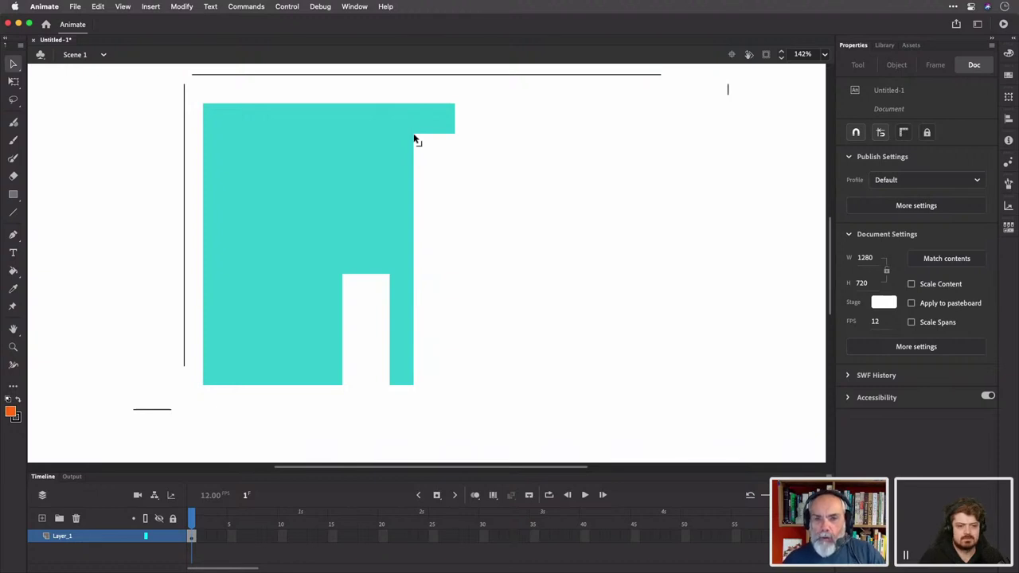
# Pull the turquoise shape's inner right corner outward into a point, and bend its lower edge inward and its upper edge outward
pyautogui.moveTo(414, 138); pyautogui.dragTo(646, 249)
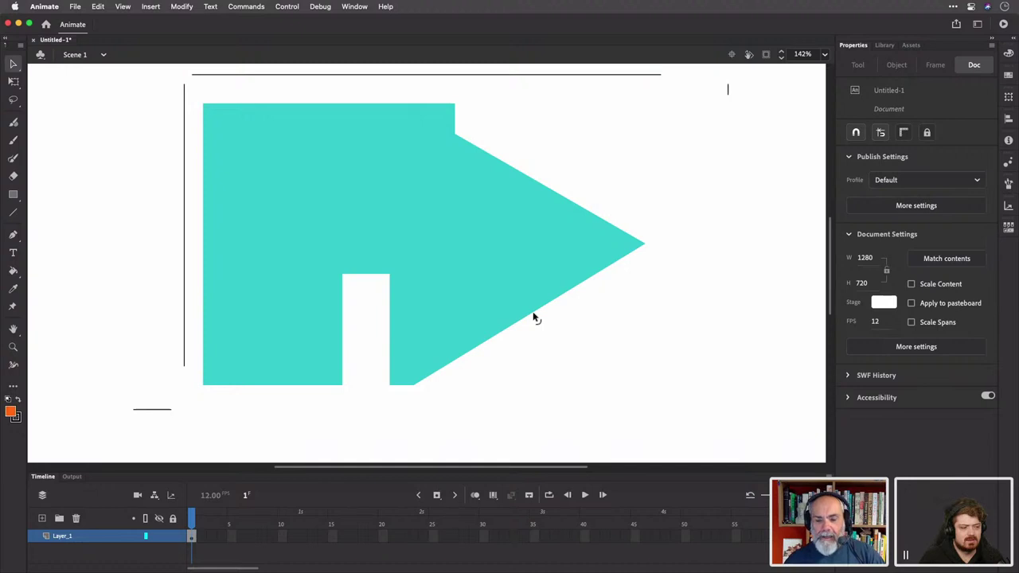
pyautogui.moveTo(534, 316); pyautogui.dragTo(485, 279)
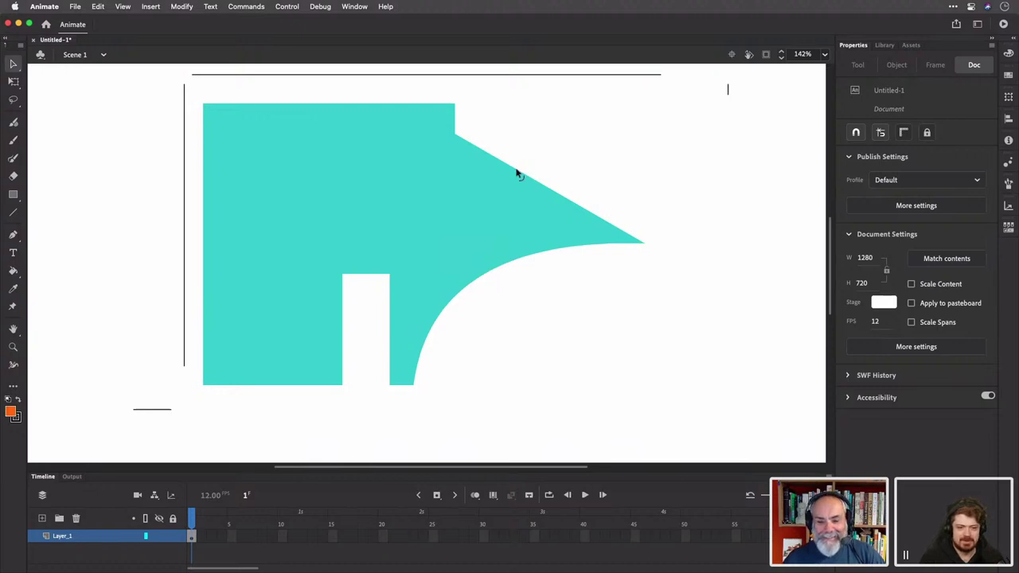
pyautogui.moveTo(516, 168); pyautogui.dragTo(533, 136)
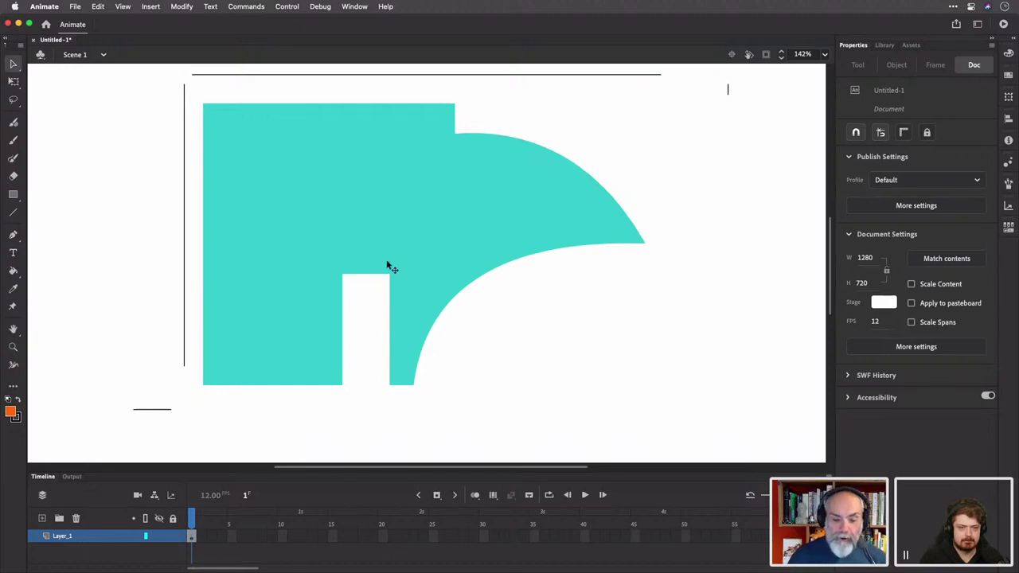
# Bend the sides of the bottom notch into curves and widen it by moving its left corners outward
pyautogui.moveTo(389, 278); pyautogui.dragTo(313, 321)
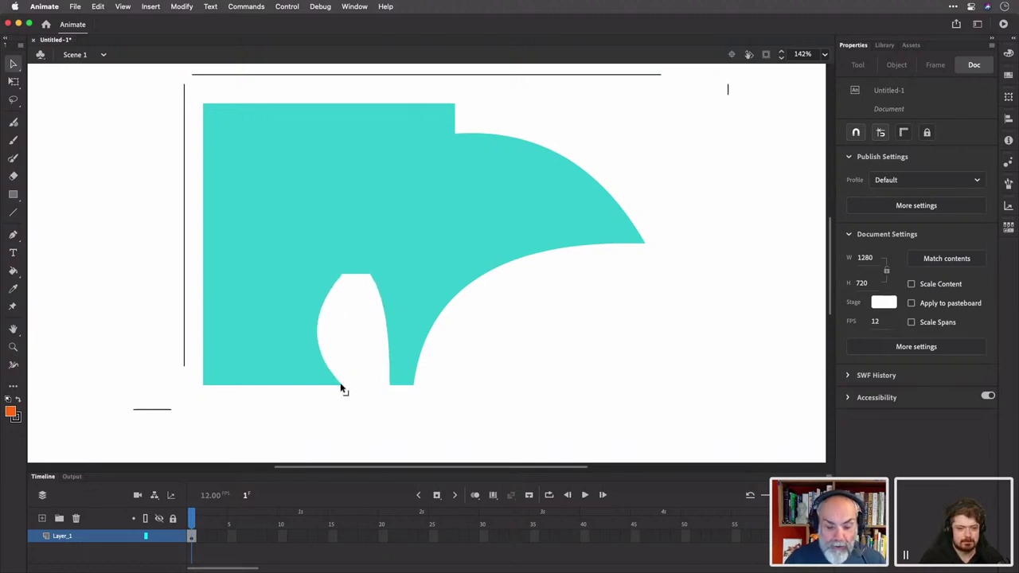
pyautogui.moveTo(340, 386); pyautogui.dragTo(280, 391)
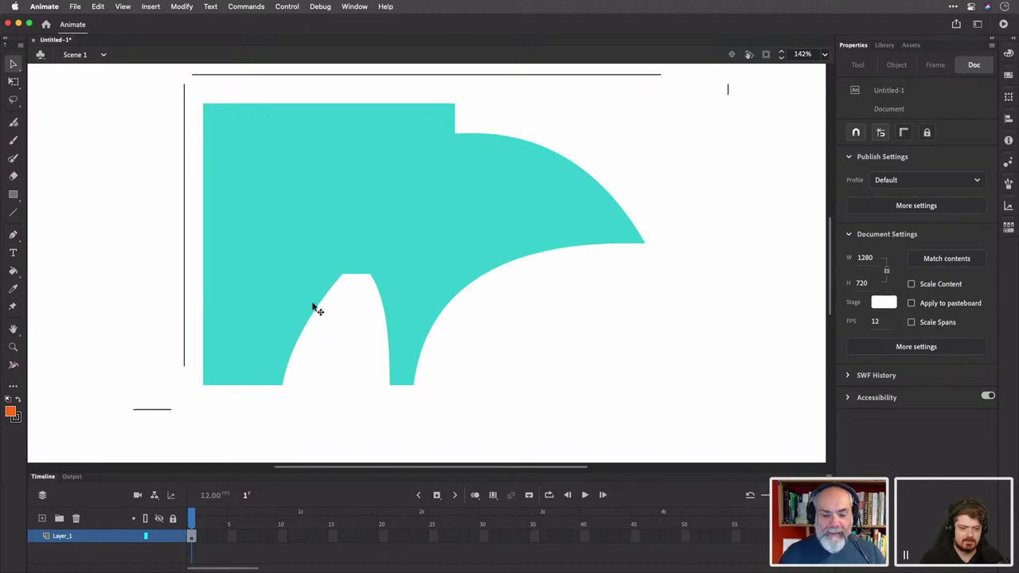
pyautogui.moveTo(343, 275); pyautogui.dragTo(301, 275)
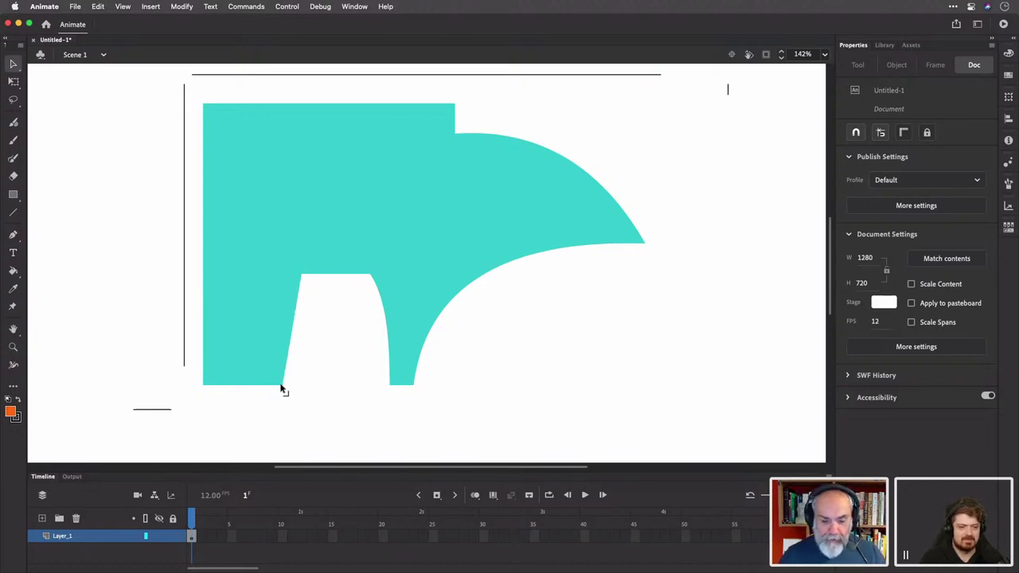
pyautogui.moveTo(280, 385); pyautogui.dragTo(253, 390)
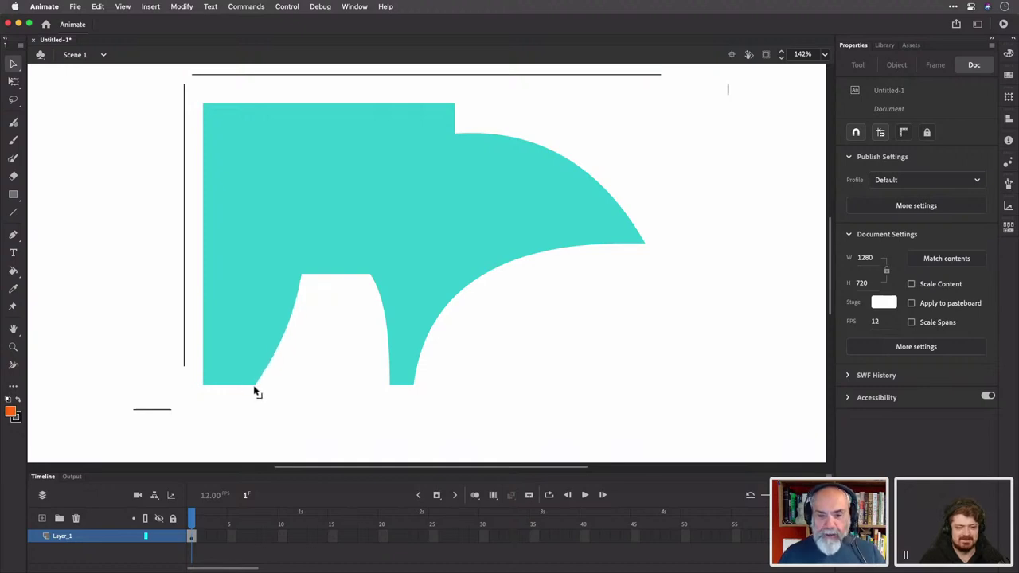
# Curve the notch's left edge outward and pull the shape's lower-left corner inward to narrow the left leg
pyautogui.moveTo(277, 339); pyautogui.dragTo(273, 340)
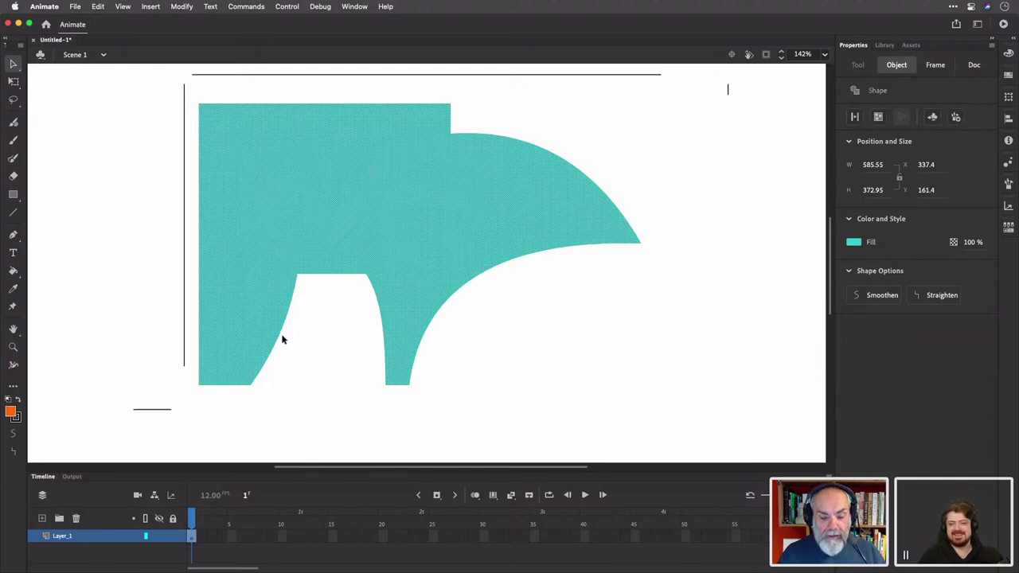
pyautogui.click(282, 336)
pyautogui.moveTo(270, 332); pyautogui.dragTo(262, 329)
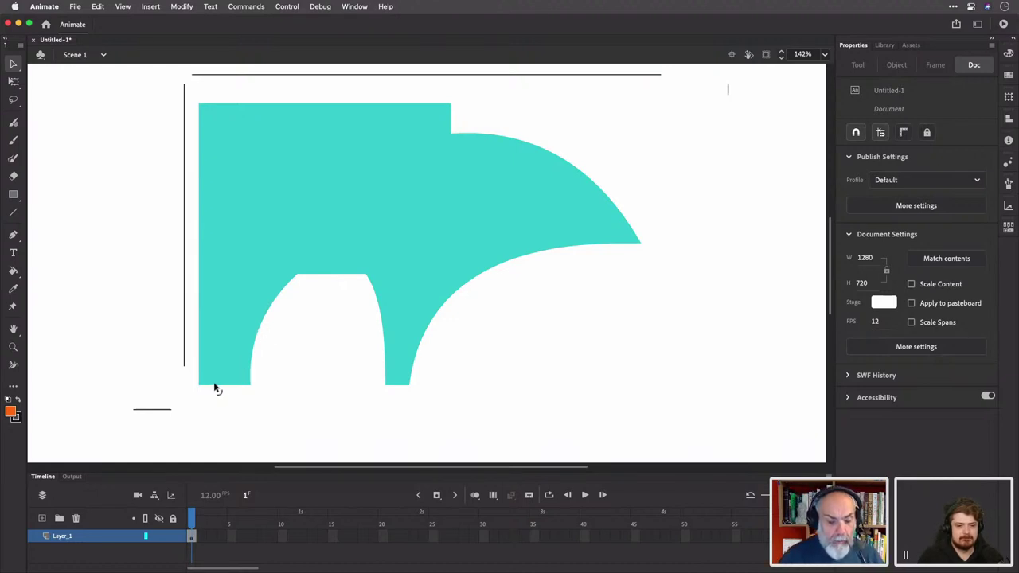
pyautogui.moveTo(200, 388); pyautogui.dragTo(225, 390)
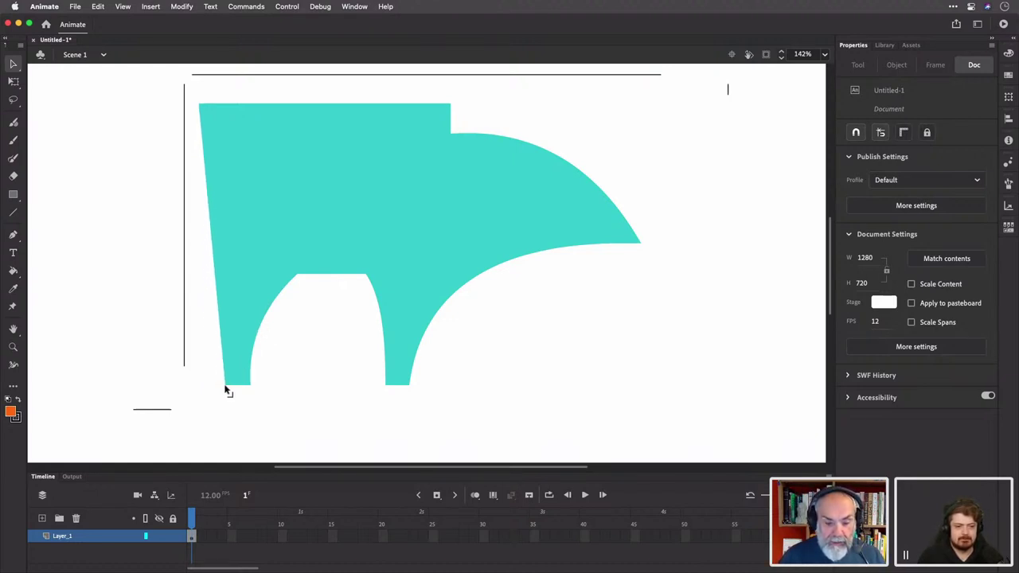
# Delete the four leftover black stroke segments around the turquoise shape
pyautogui.click(185, 331)
pyautogui.press('Delete')
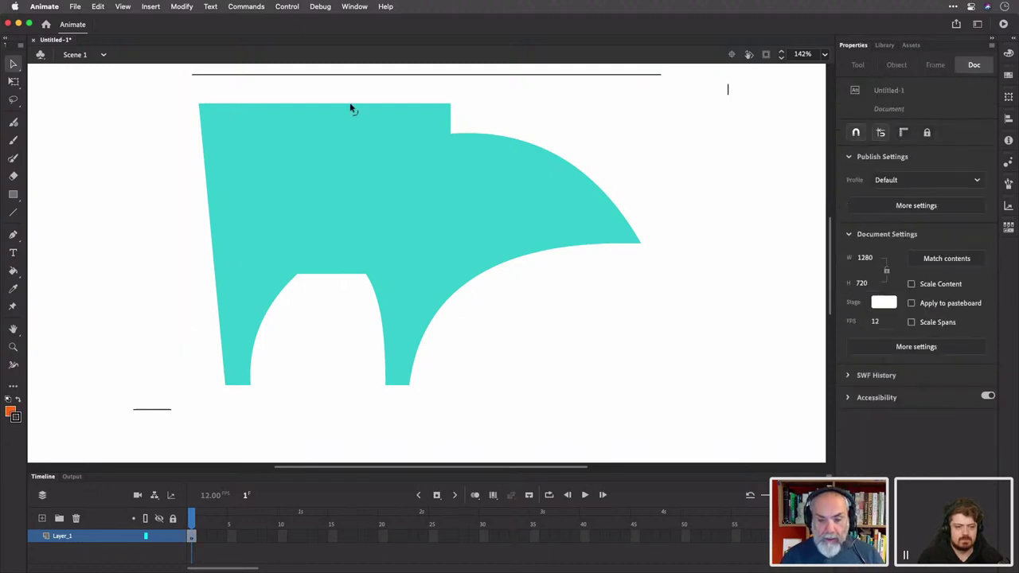
pyautogui.click(366, 75)
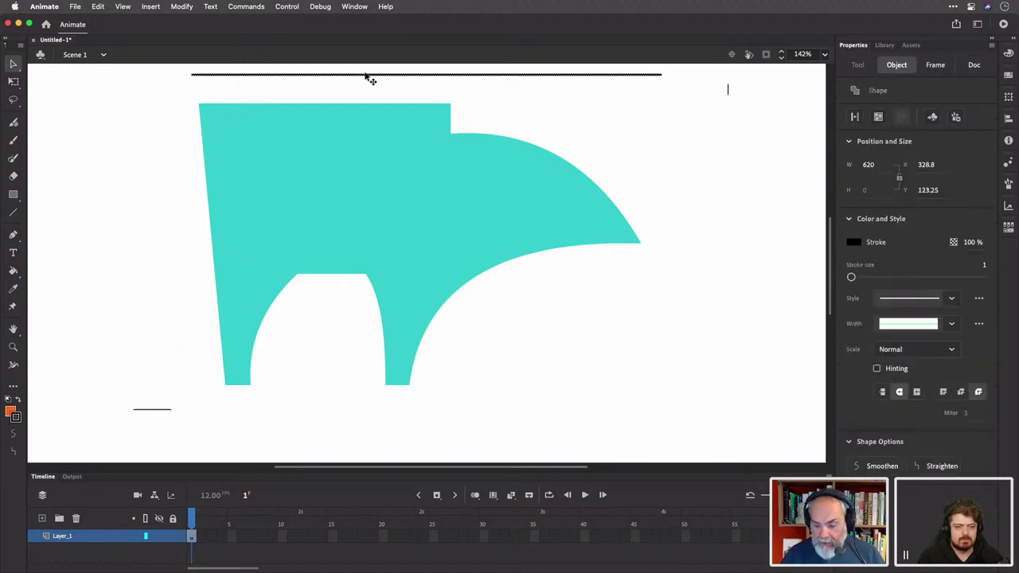
pyautogui.press('Delete')
pyautogui.moveTo(720, 78); pyautogui.dragTo(755, 118)
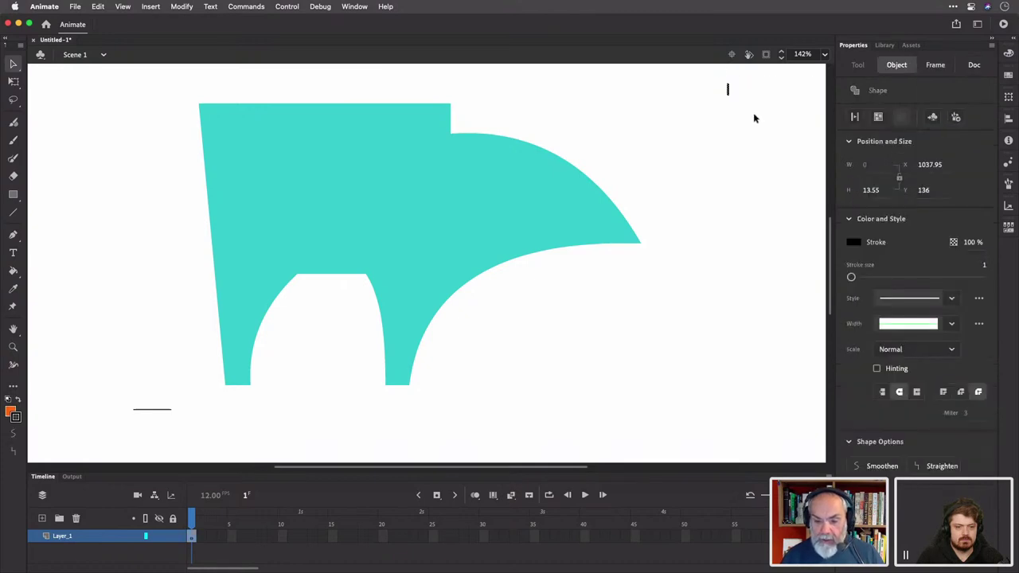
pyautogui.press('Delete')
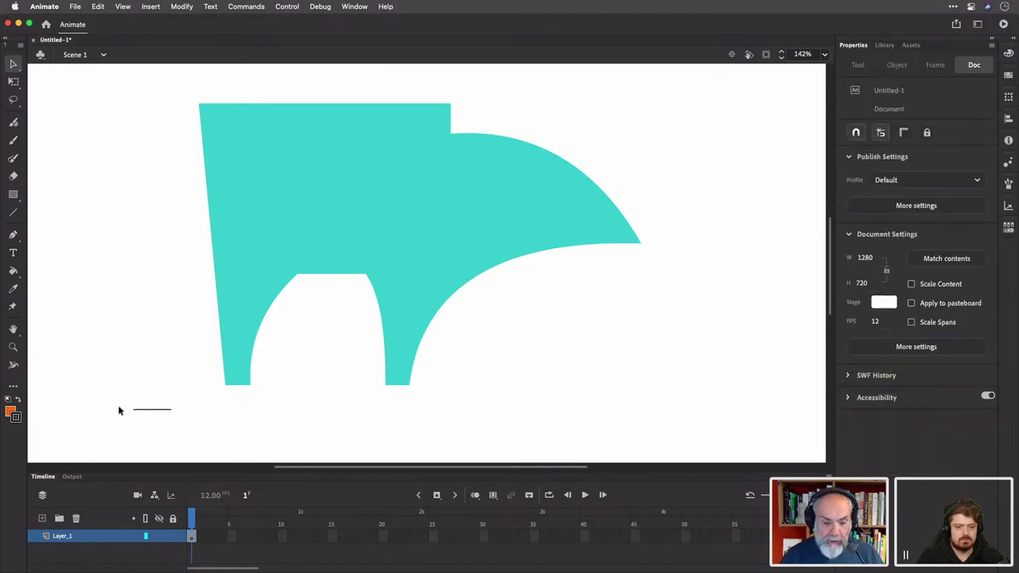
pyautogui.moveTo(101, 398); pyautogui.dragTo(182, 431)
pyautogui.press('Delete')
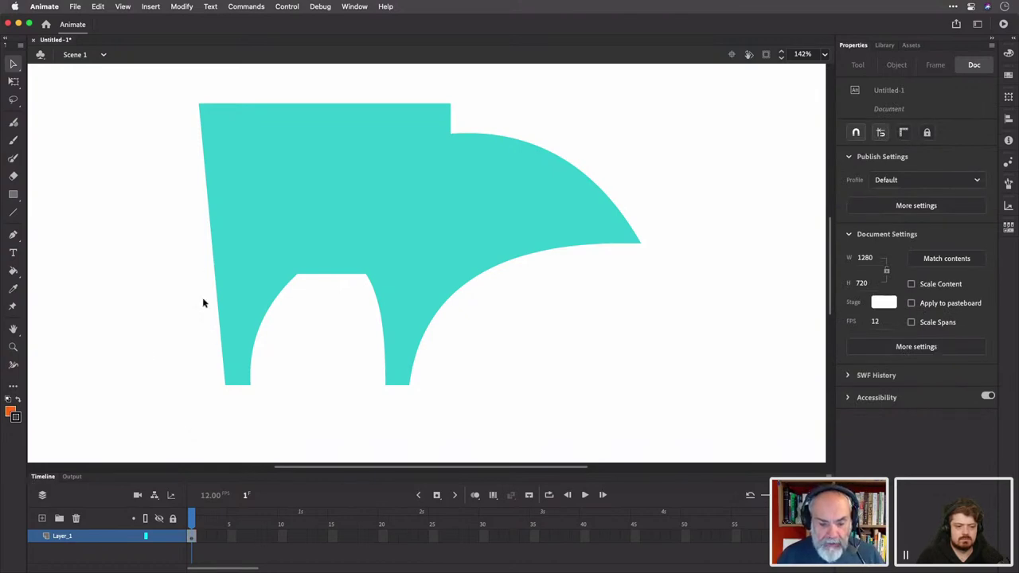
# Cut a small notch into the shape's left edge and pull its corners outward to form an angled rear above the left leg
pyautogui.moveTo(202, 262); pyautogui.dragTo(225, 281)
pyautogui.press('Delete')
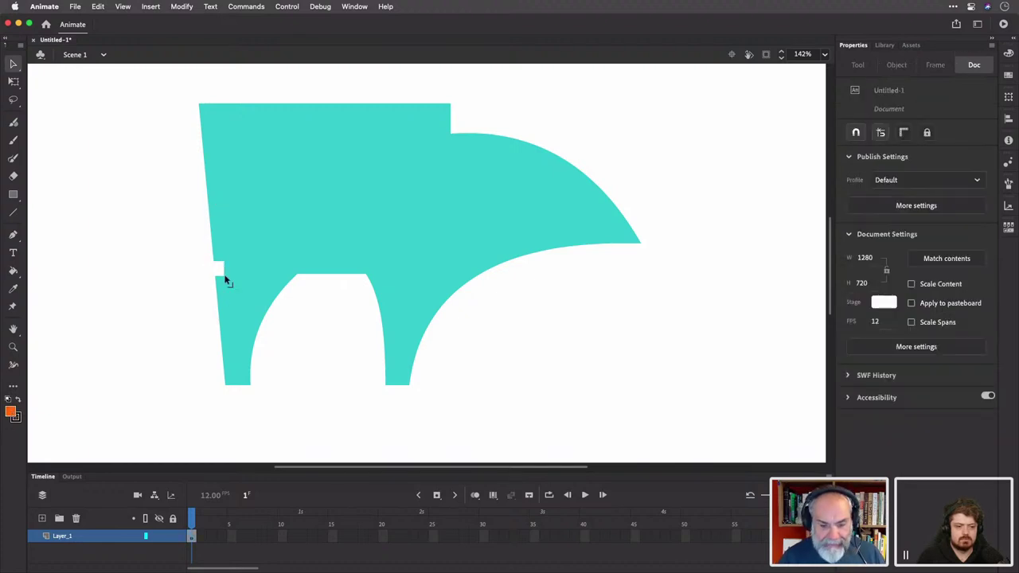
pyautogui.moveTo(218, 277); pyautogui.dragTo(173, 237)
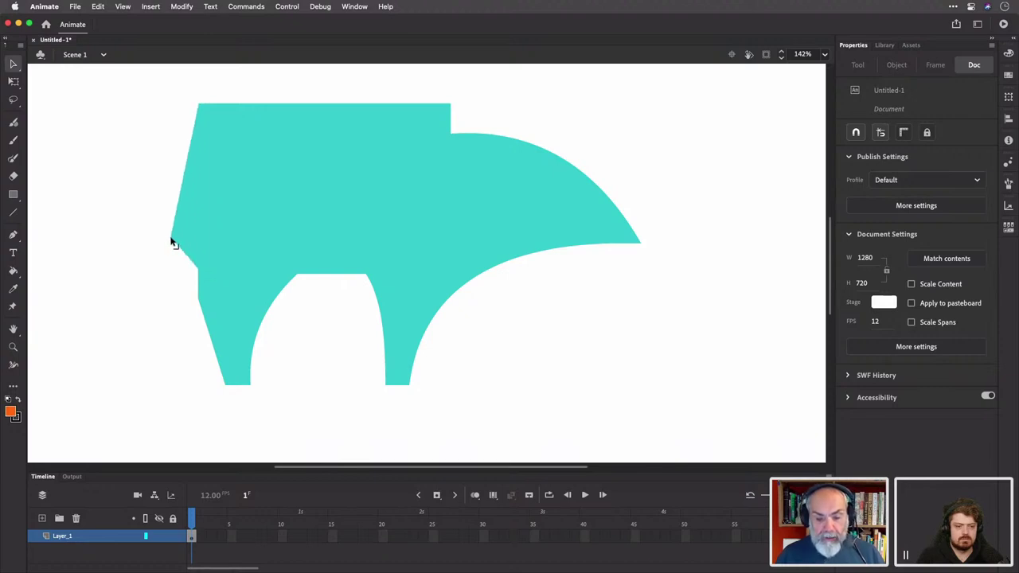
pyautogui.moveTo(199, 304); pyautogui.dragTo(203, 321)
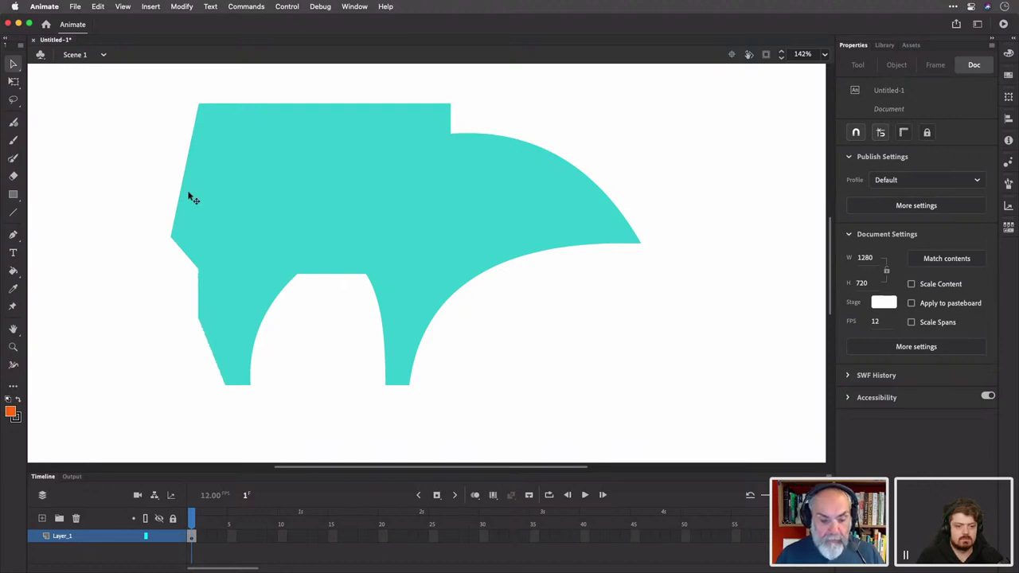
# Lower the shape's two upper corners and bend the top edge into a gentle outward curve for the back
pyautogui.moveTo(199, 105); pyautogui.dragTo(188, 146)
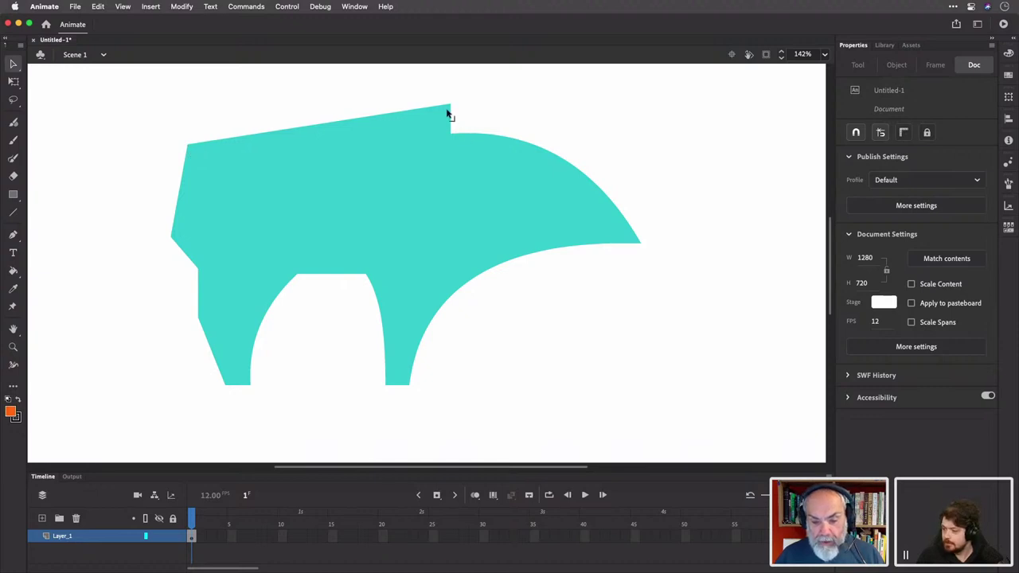
pyautogui.moveTo(452, 106); pyautogui.dragTo(425, 126)
pyautogui.moveTo(330, 136); pyautogui.dragTo(317, 134)
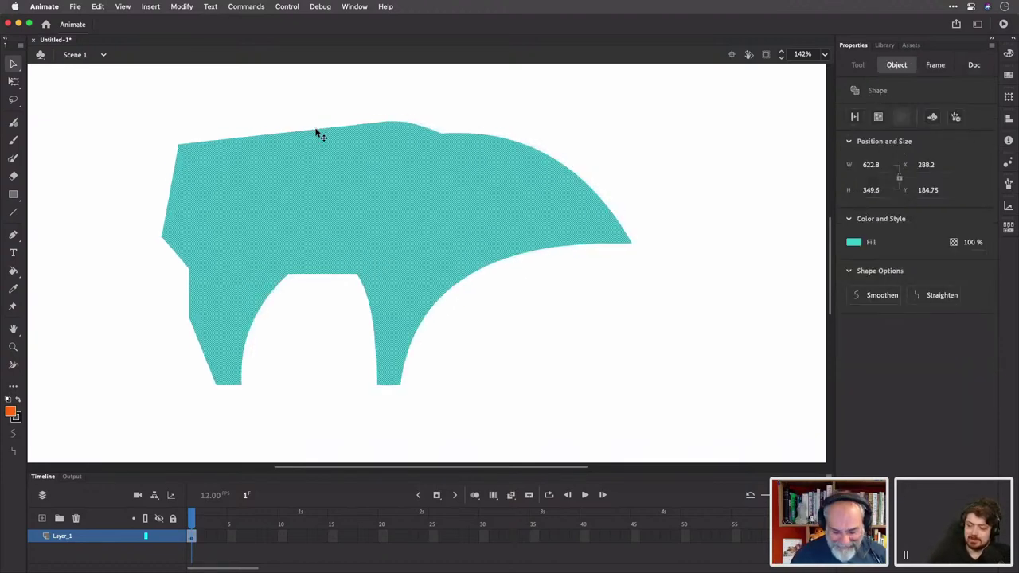
pyautogui.press('cmd+z')
pyautogui.click(314, 121)
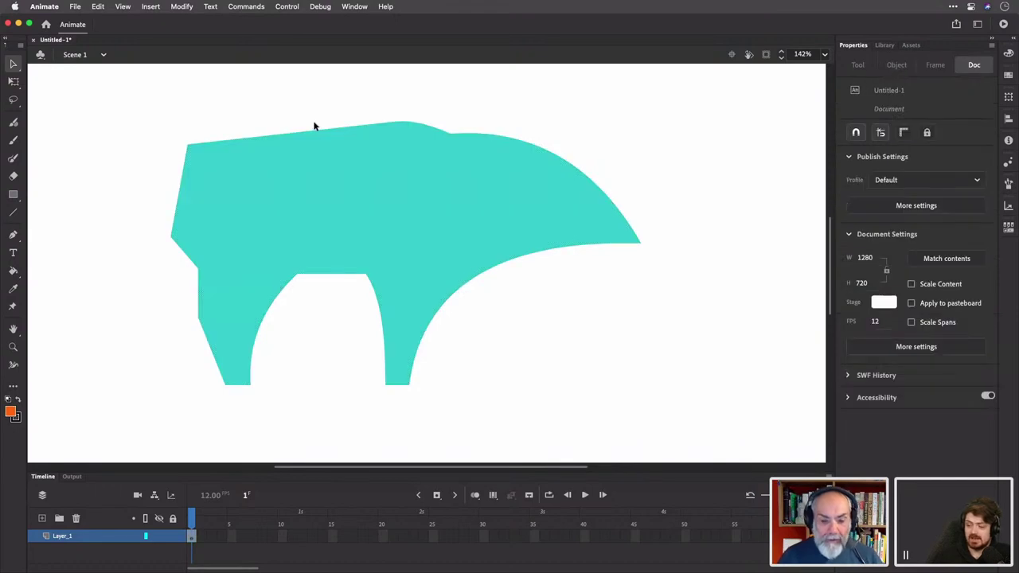
pyautogui.moveTo(313, 131); pyautogui.dragTo(278, 121)
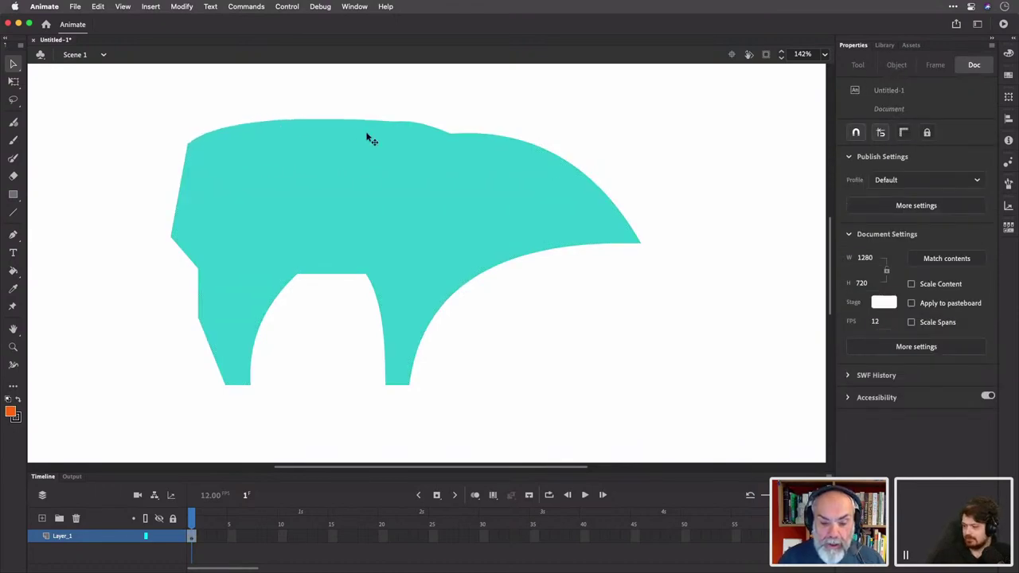
pyautogui.moveTo(381, 117)
pyautogui.mouseDown()
pyautogui.moveTo(403, 121)
pyautogui.moveTo(395, 116)
pyautogui.mouseUp()
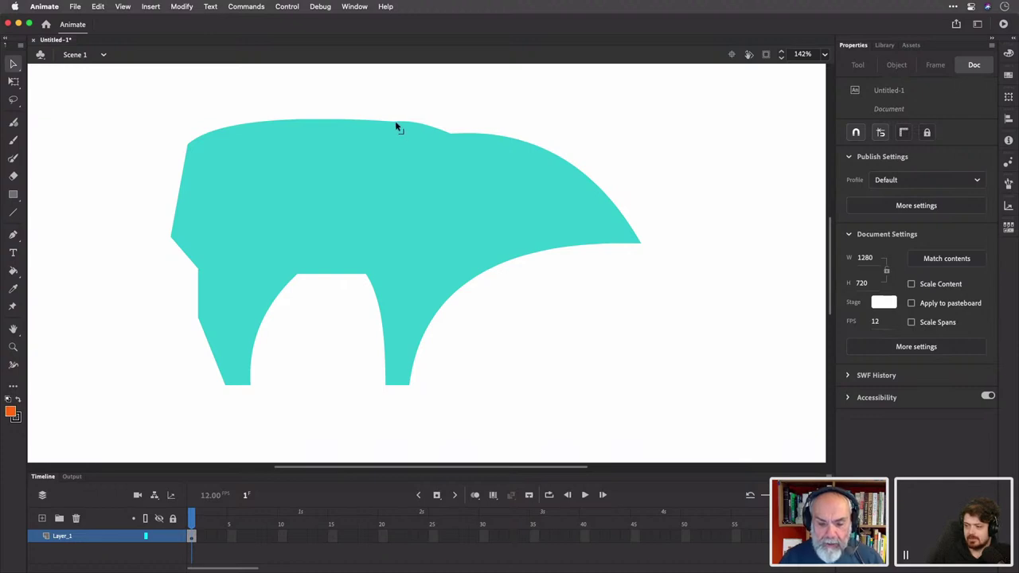
pyautogui.moveTo(396, 126); pyautogui.dragTo(392, 122)
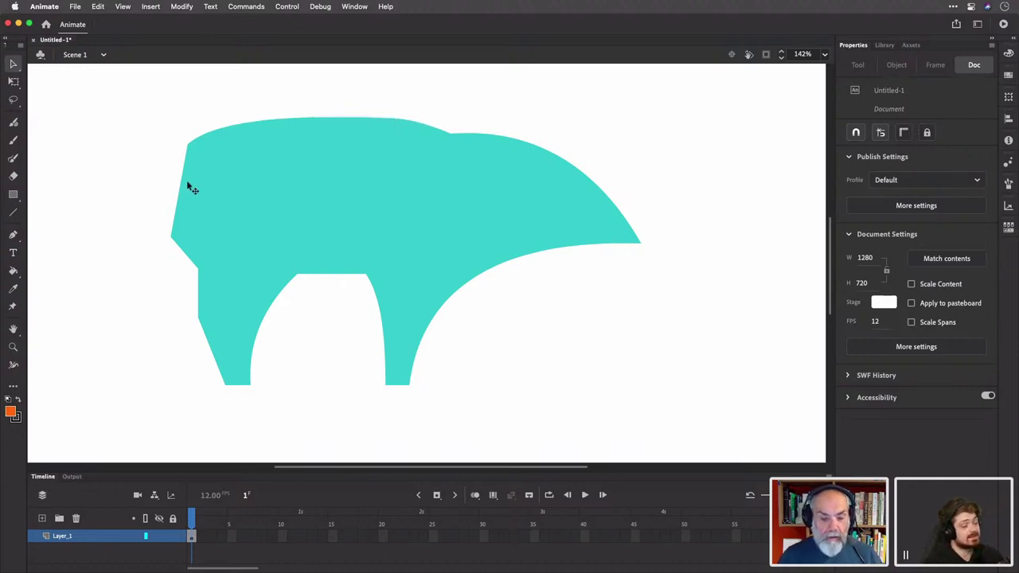
# Bend the shape's rear edge outward into a rounded curve, and pull the pointed tip lower and farther out with an arched underside
pyautogui.moveTo(182, 188); pyautogui.dragTo(162, 188)
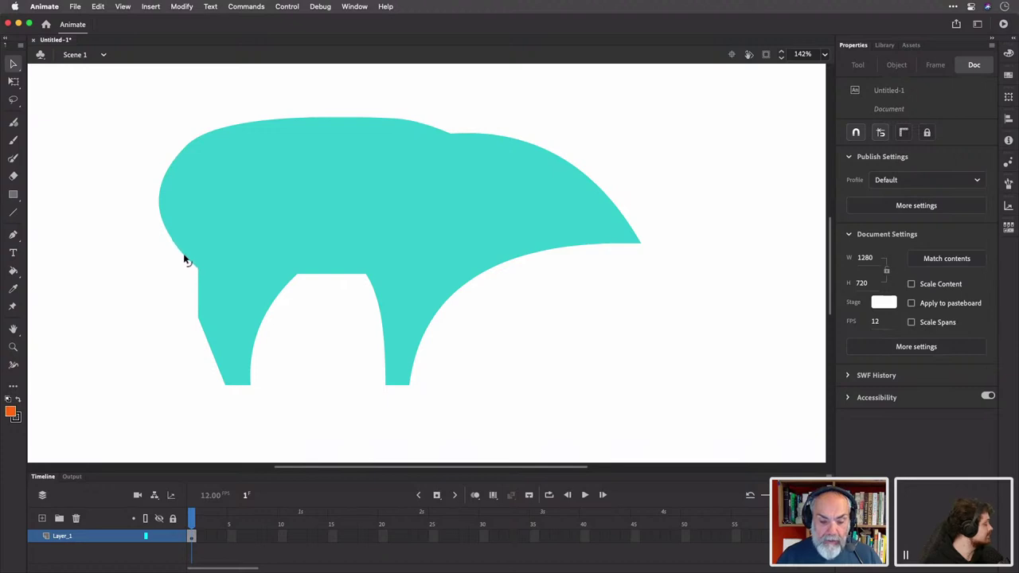
pyautogui.moveTo(187, 259)
pyautogui.mouseDown()
pyautogui.moveTo(175, 273)
pyautogui.moveTo(186, 260)
pyautogui.moveTo(184, 277)
pyautogui.mouseUp()
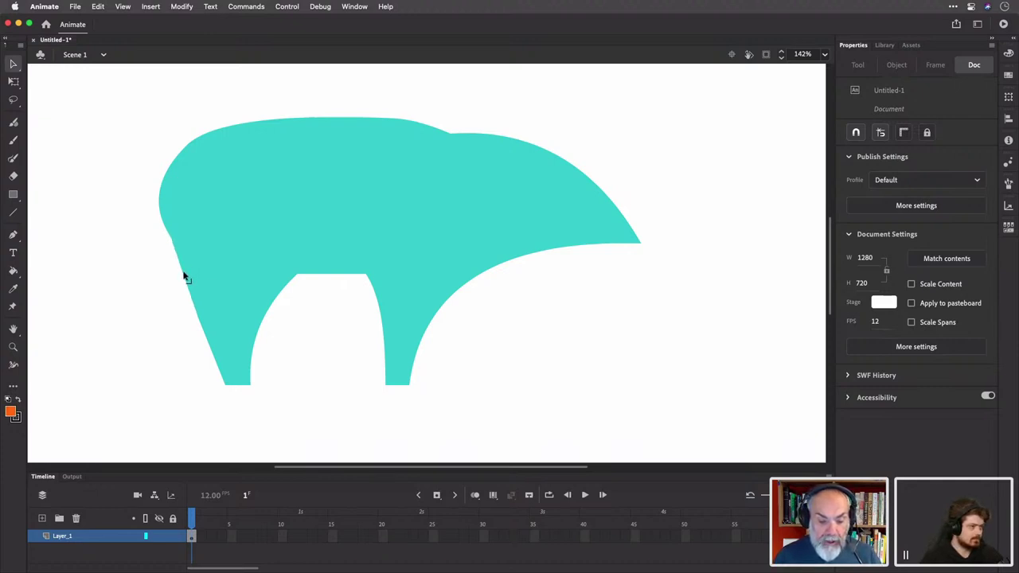
pyautogui.press('super+z')
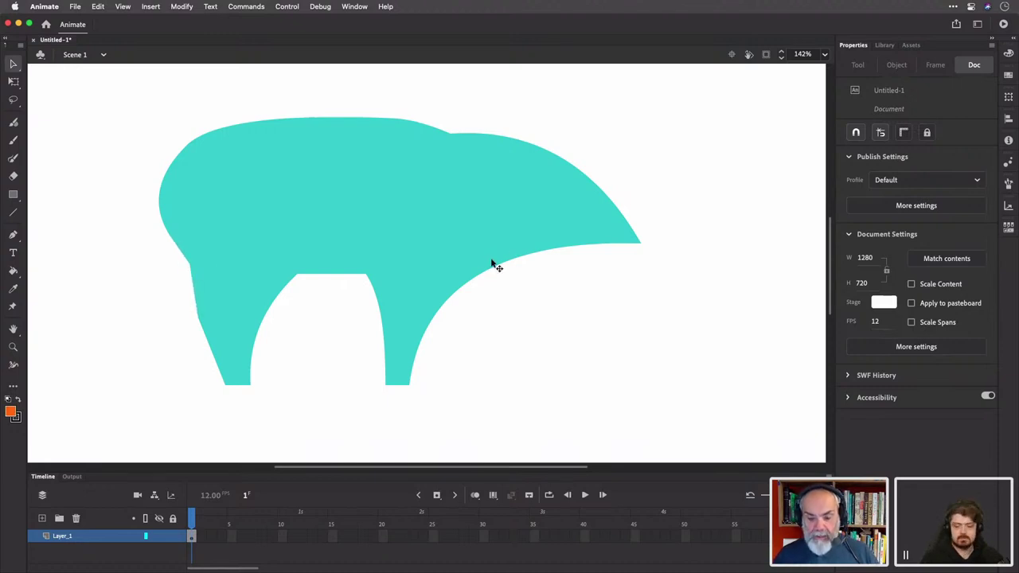
pyautogui.moveTo(641, 244); pyautogui.dragTo(685, 305)
pyautogui.moveTo(517, 288); pyautogui.dragTo(513, 262)
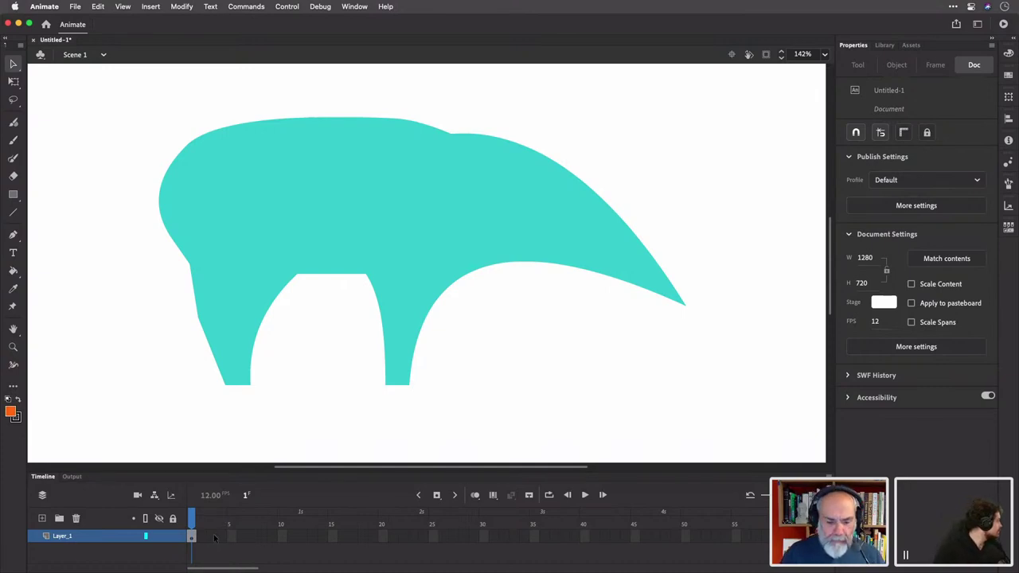
# Insert a keyframe at frame 2 of Layer_1 and turn on onion skinning
pyautogui.click(202, 538)
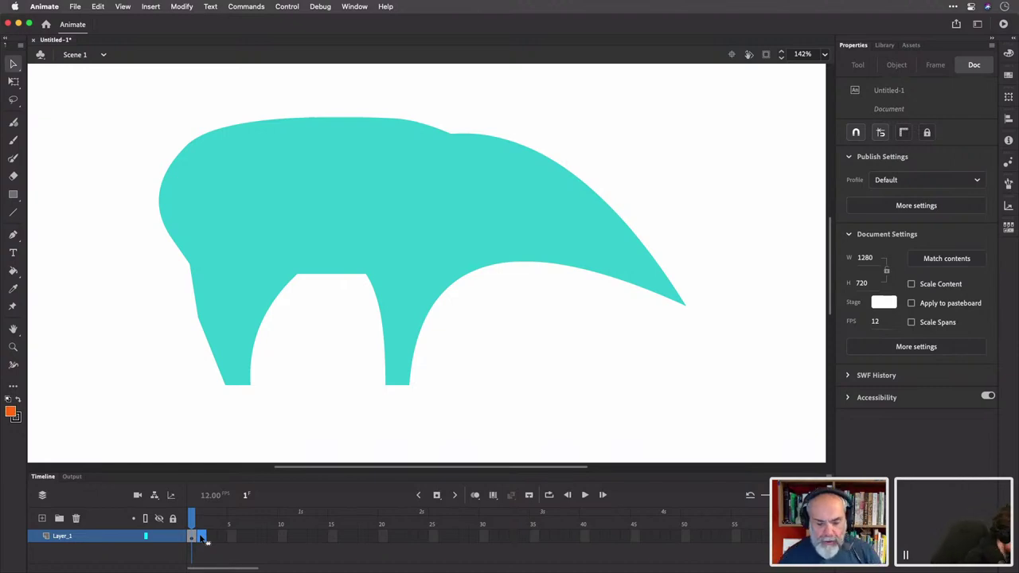
pyautogui.rightClick(203, 539)
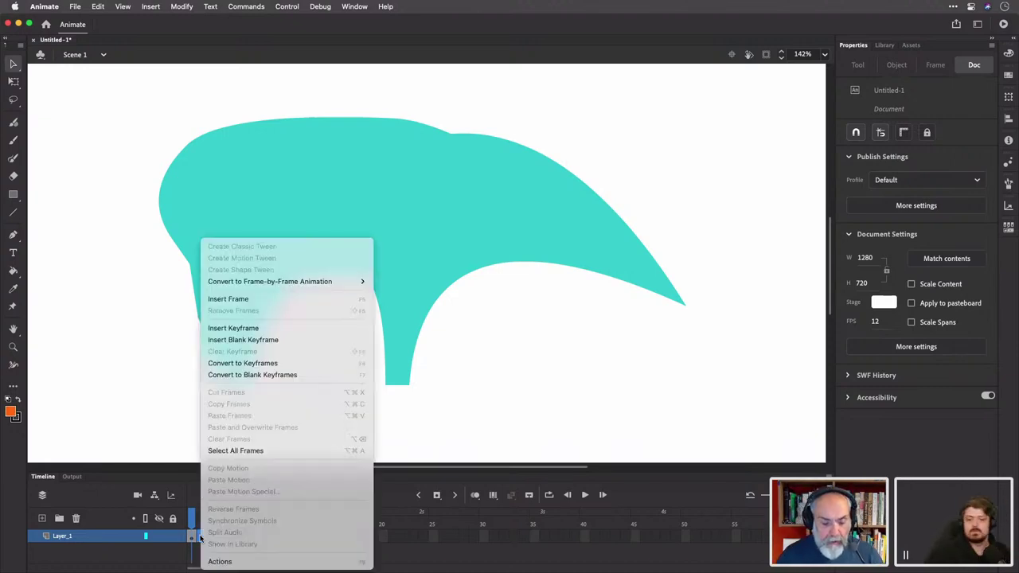
pyautogui.click(251, 329)
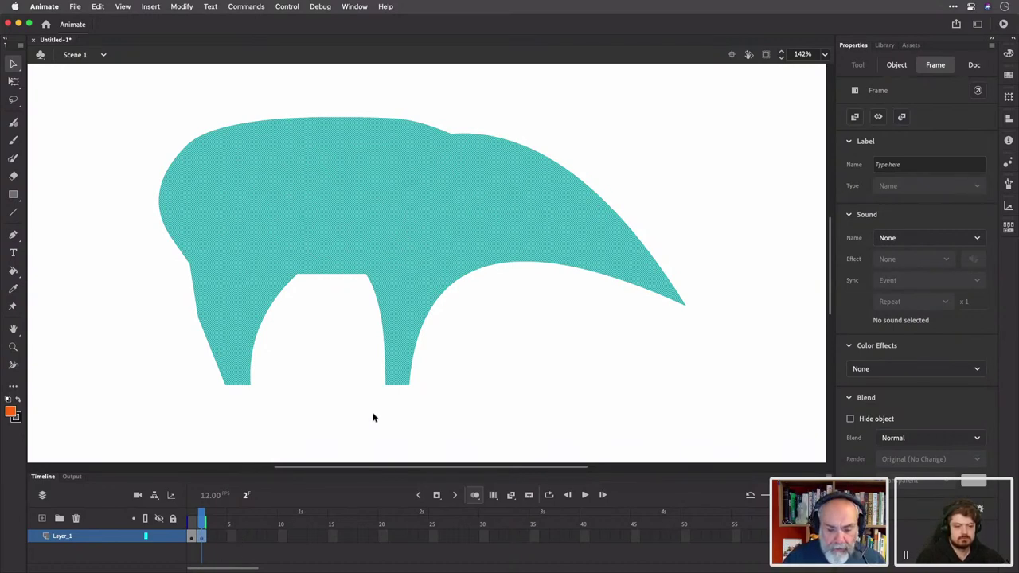
# On frame 2, move the feet of both legs slightly toward each other and raise the pointed tip a little
pyautogui.moveTo(387, 387); pyautogui.dragTo(380, 383)
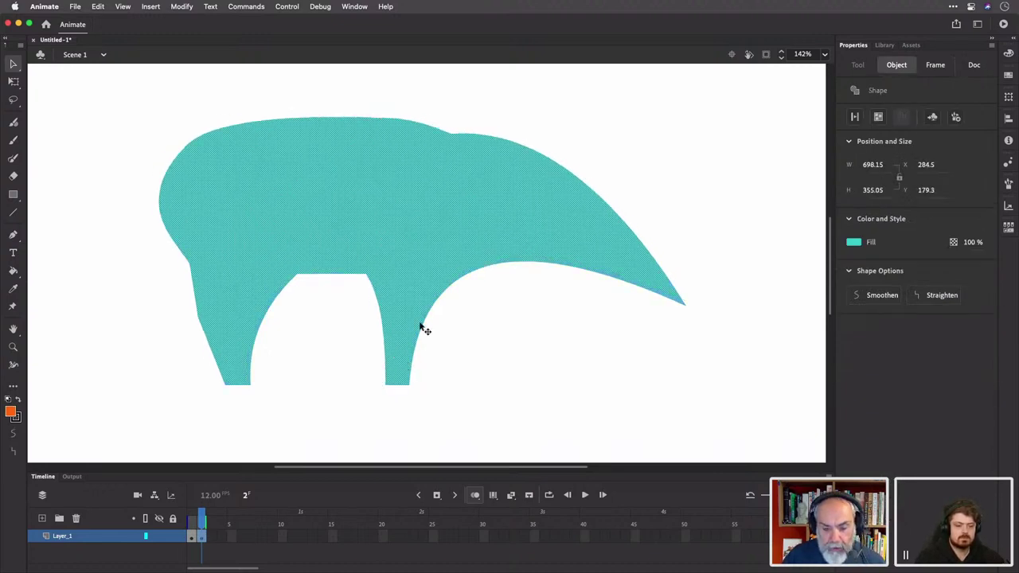
pyautogui.click(445, 365)
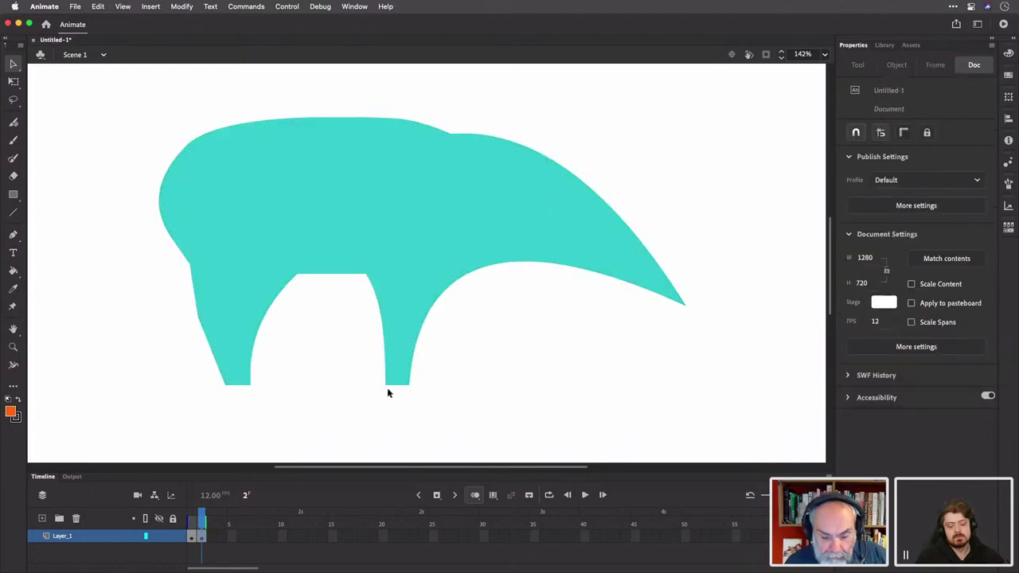
pyautogui.moveTo(387, 388)
pyautogui.mouseDown()
pyautogui.moveTo(374, 380)
pyautogui.moveTo(400, 387)
pyautogui.moveTo(379, 384)
pyautogui.mouseUp()
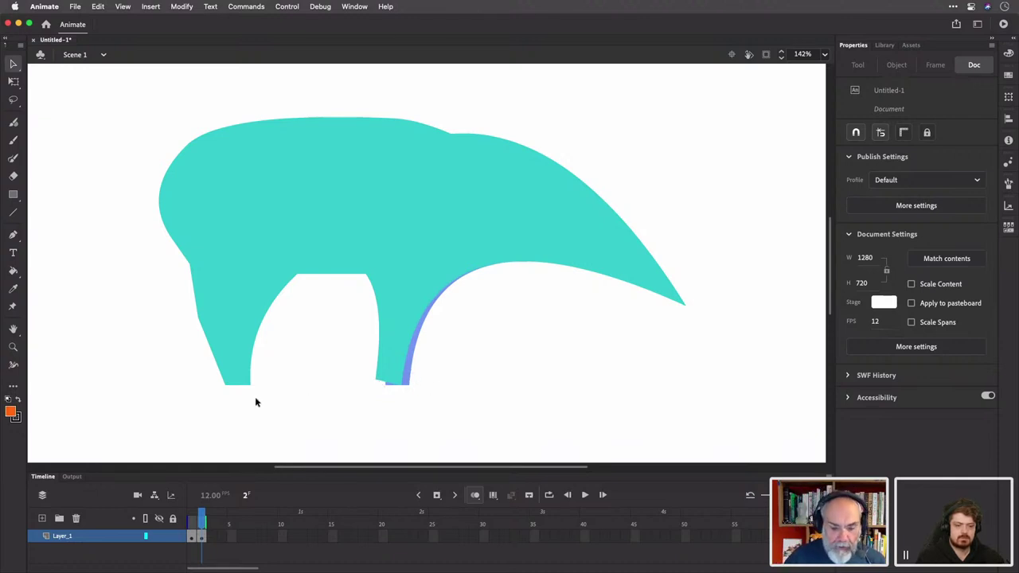
pyautogui.moveTo(249, 385)
pyautogui.mouseDown()
pyautogui.moveTo(262, 380)
pyautogui.moveTo(231, 384)
pyautogui.mouseUp()
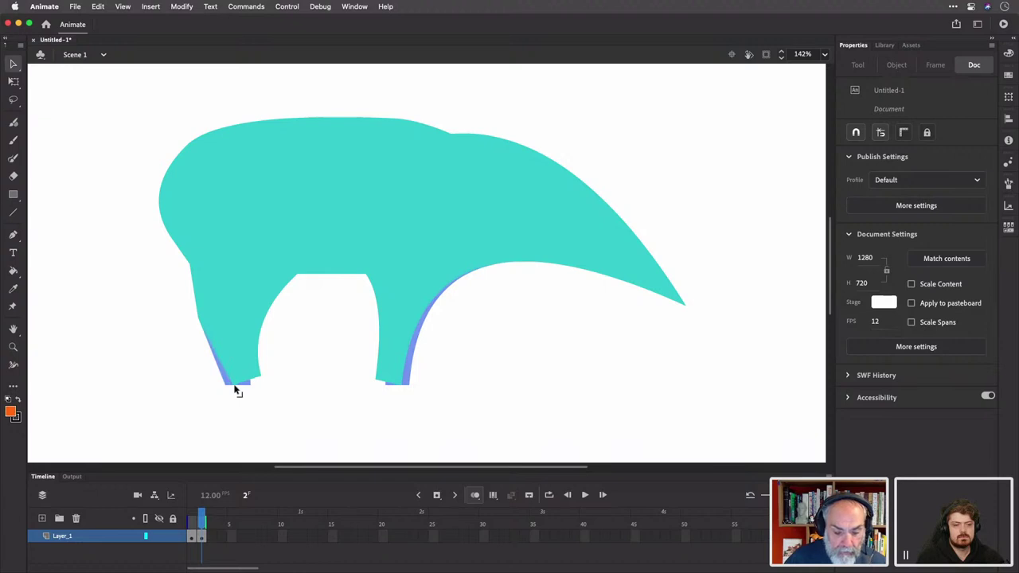
pyautogui.moveTo(263, 381); pyautogui.dragTo(265, 385)
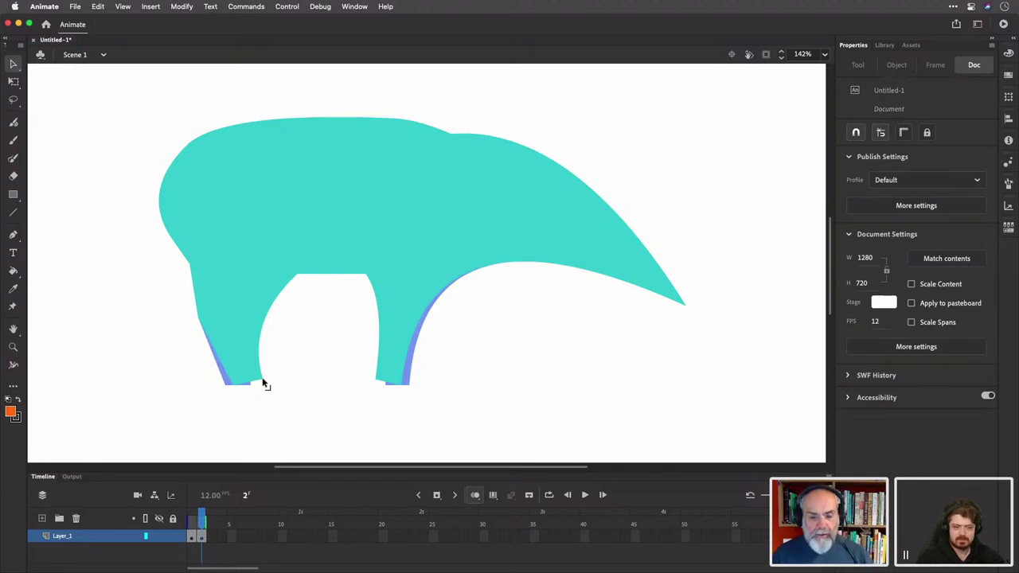
pyautogui.moveTo(690, 310); pyautogui.dragTo(682, 296)
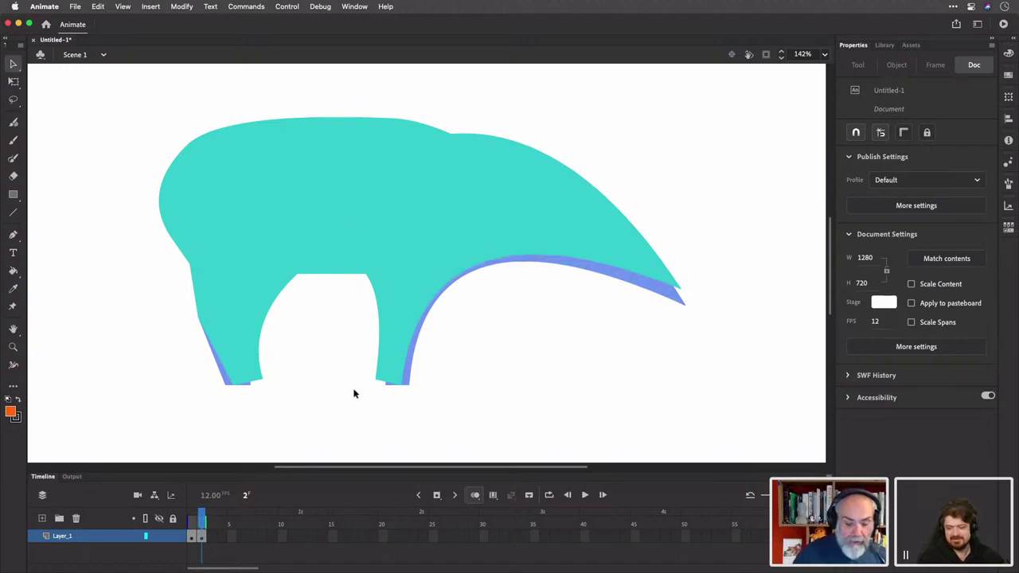
# Insert a keyframe at frame 3 and move the feet of both legs farther toward each other
pyautogui.rightClick(220, 541)
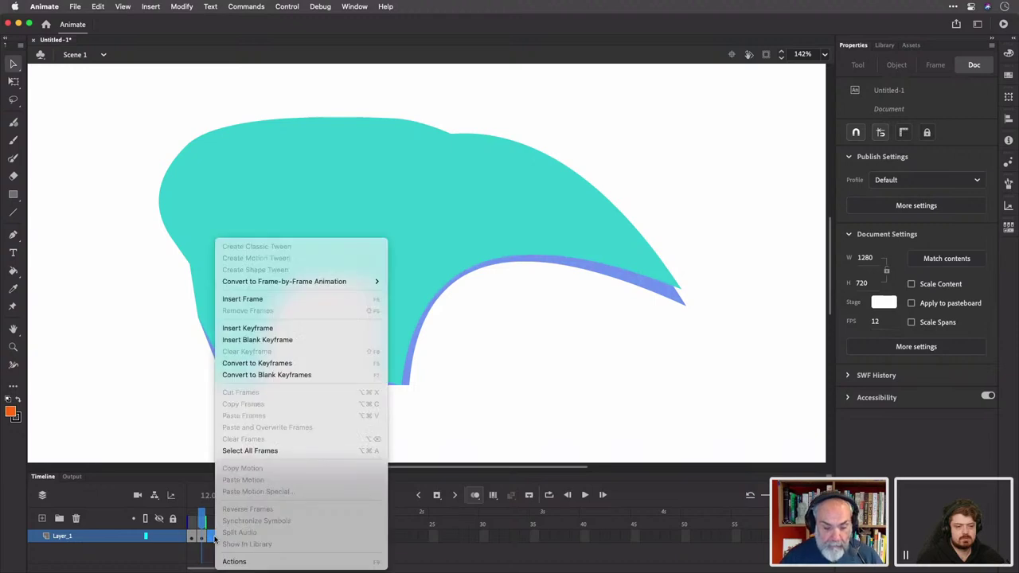
pyautogui.click(263, 327)
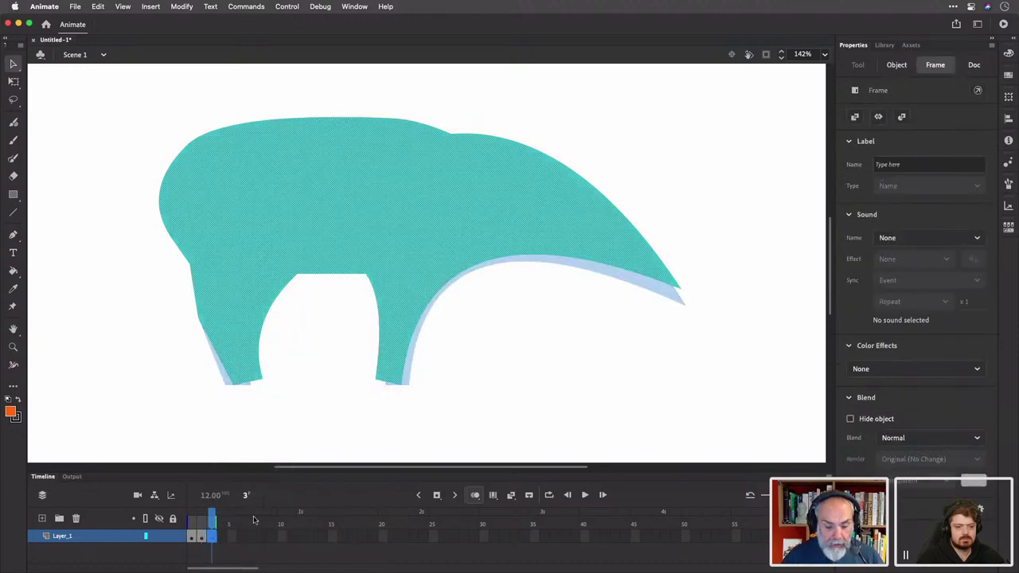
pyautogui.click(518, 334)
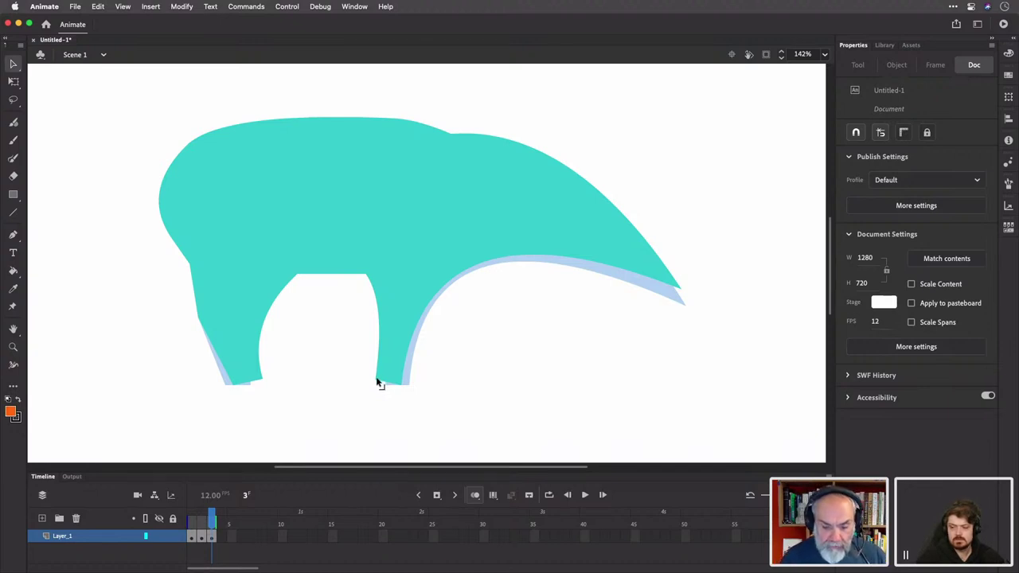
pyautogui.moveTo(376, 379); pyautogui.dragTo(363, 376)
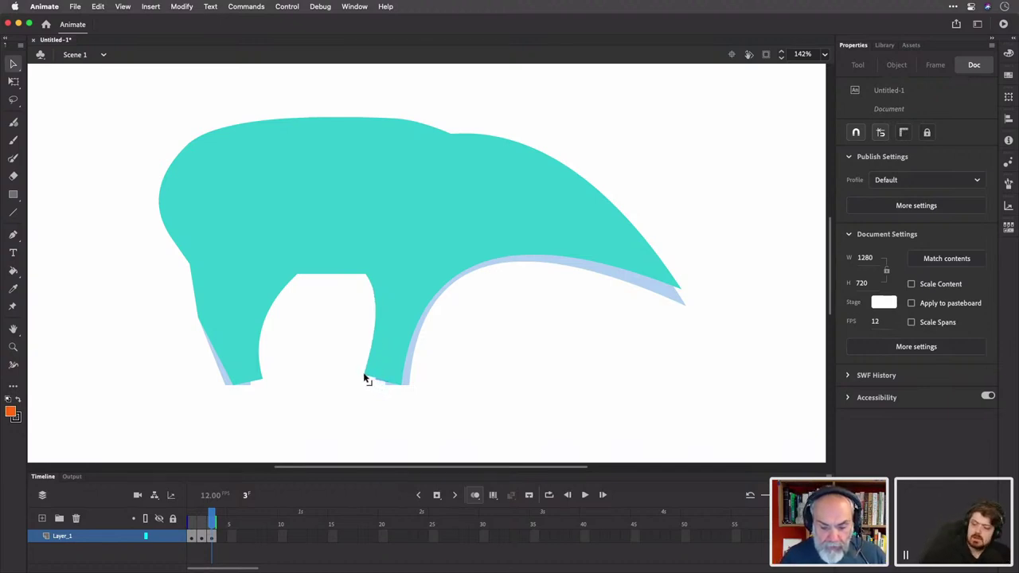
pyautogui.click(390, 386)
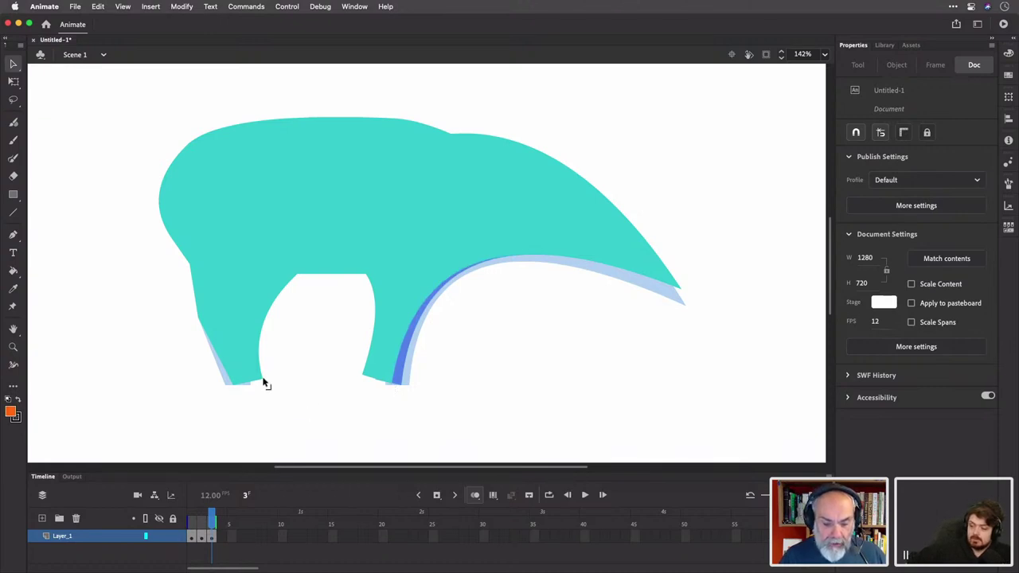
pyautogui.moveTo(263, 380)
pyautogui.mouseDown()
pyautogui.moveTo(275, 380)
pyautogui.moveTo(247, 384)
pyautogui.mouseUp()
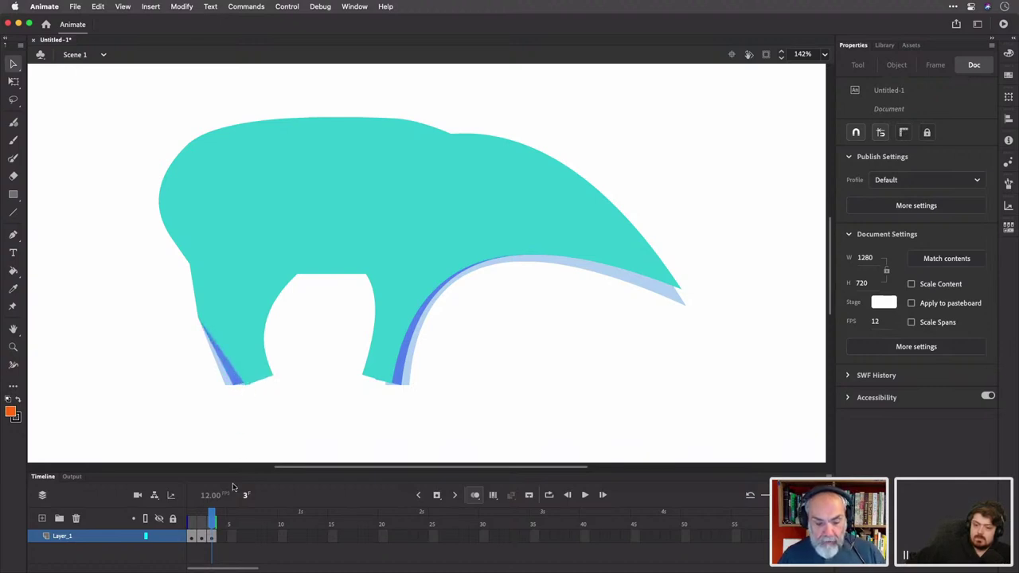
# Scrub the playhead back to frame 1 and turn off onion skinning
pyautogui.moveTo(208, 518); pyautogui.dragTo(172, 518)
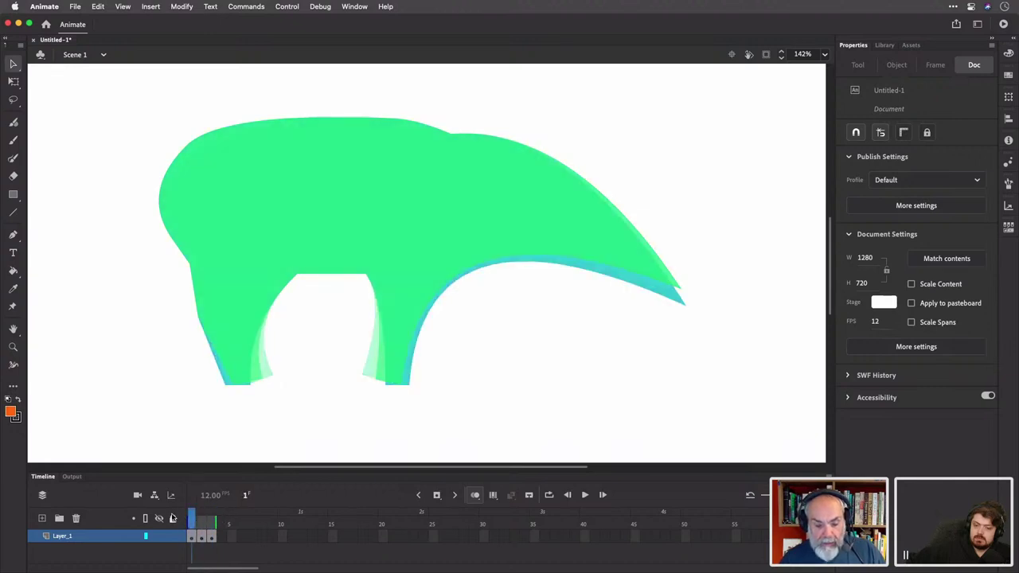
pyautogui.click(474, 495)
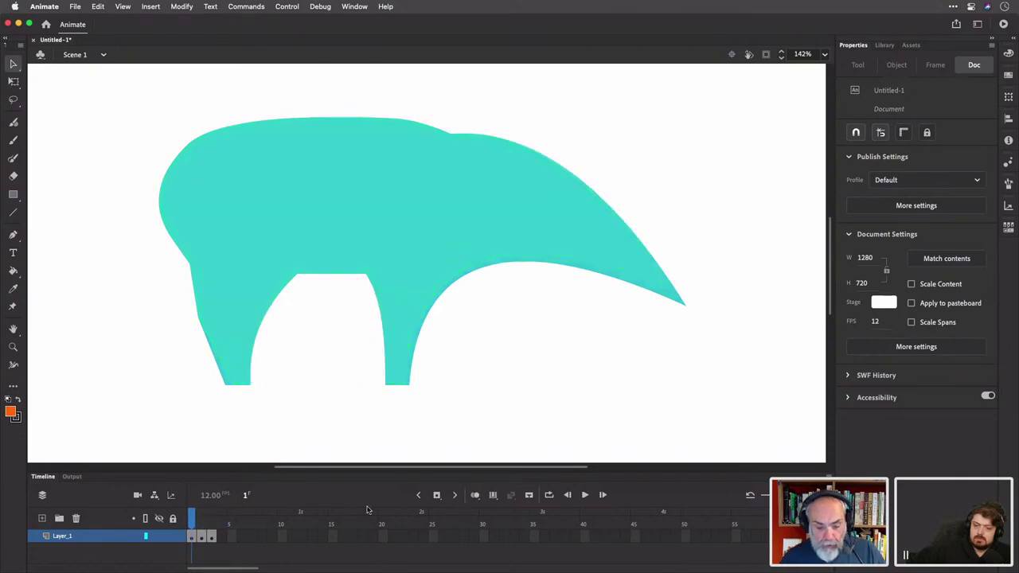
# Remove frames 2 and 3 from Layer_1 so that only the first keyframe remains
pyautogui.moveTo(192, 520)
pyautogui.mouseDown()
pyautogui.moveTo(253, 522)
pyautogui.moveTo(186, 519)
pyautogui.mouseUp()
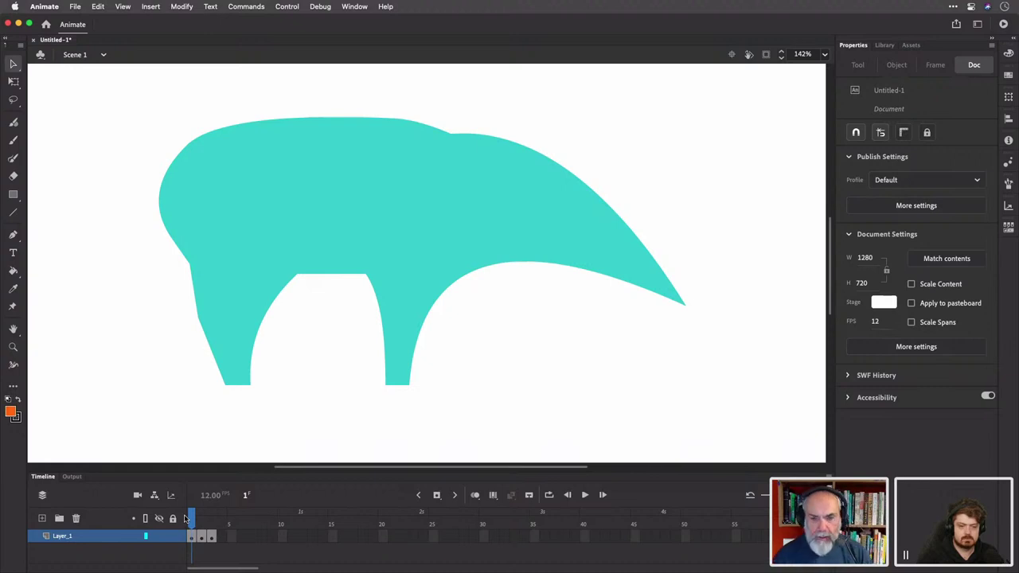
pyautogui.click(209, 538)
pyautogui.click(202, 538)
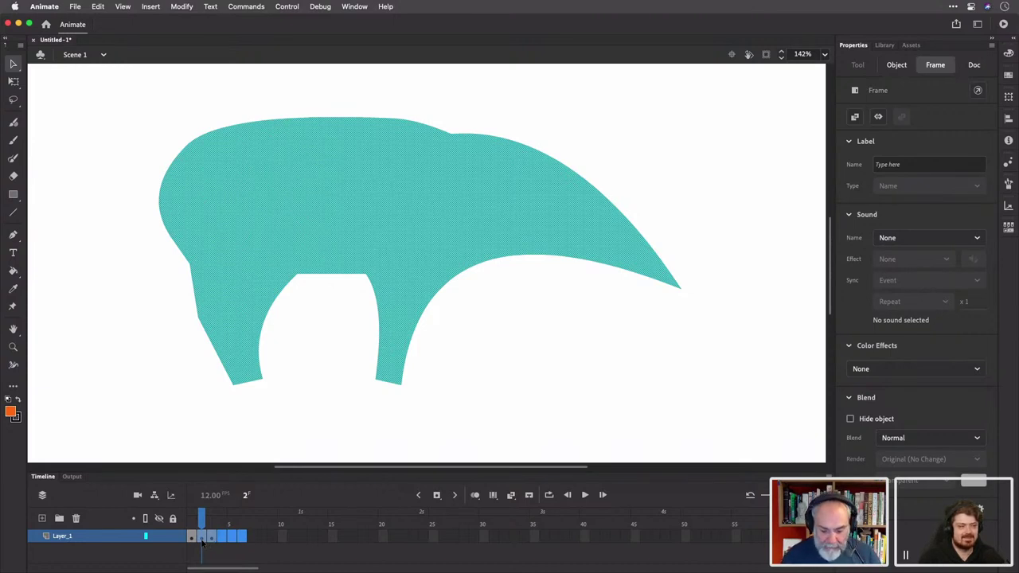
pyautogui.press(',')
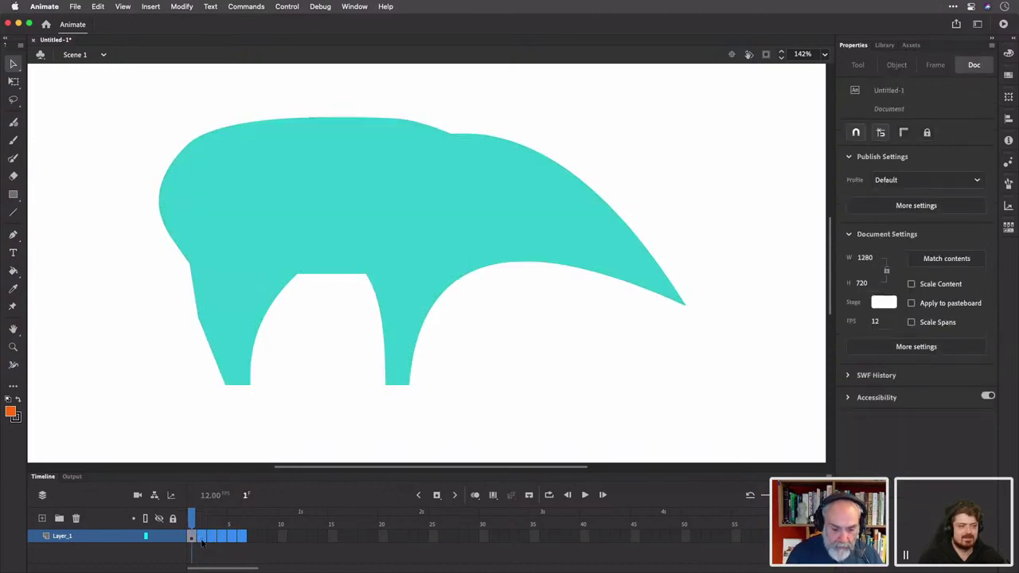
# Insert a keyframe at frame 36 of Layer_1
pyautogui.click(432, 538)
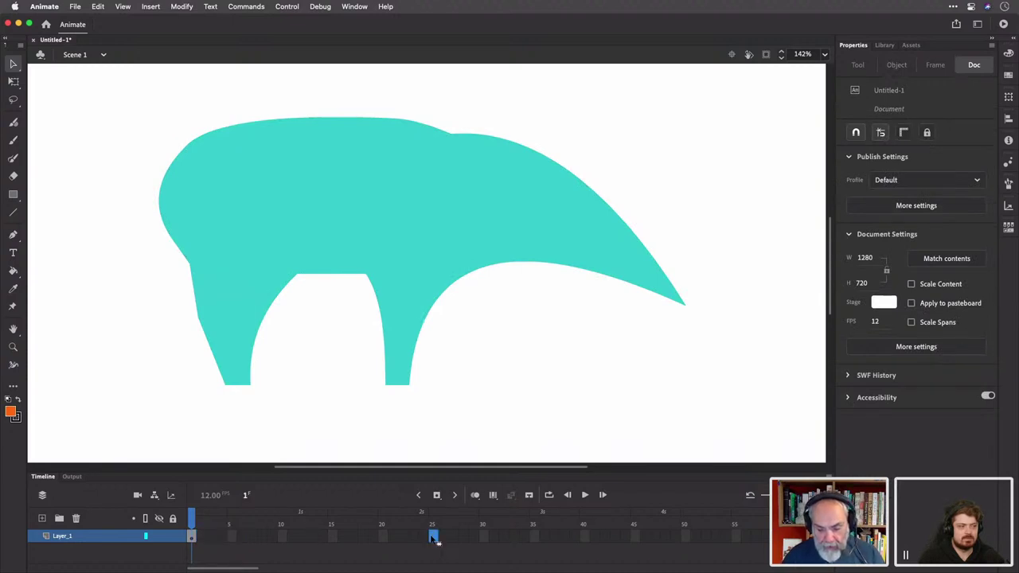
pyautogui.click(483, 537)
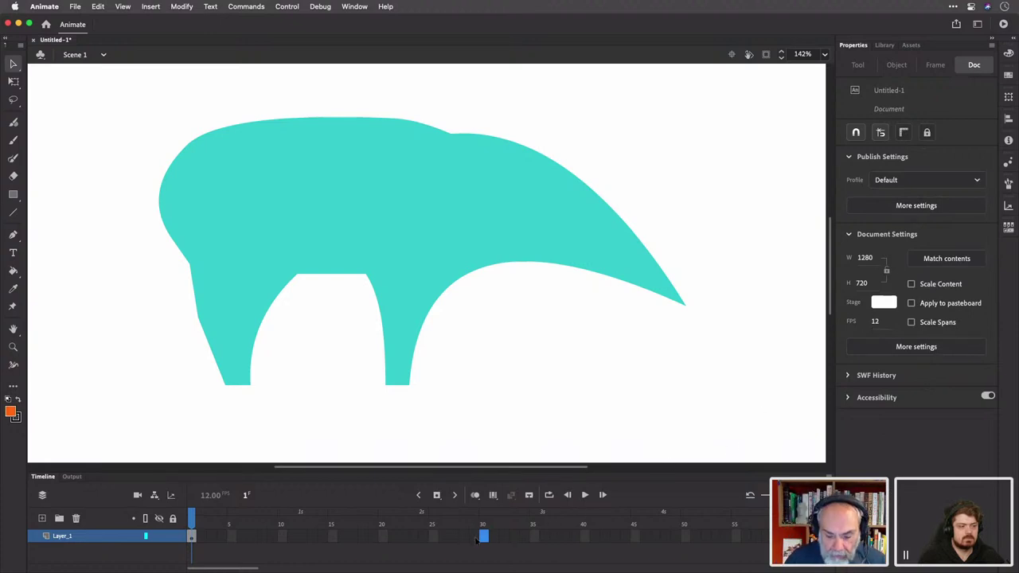
pyautogui.click(544, 538)
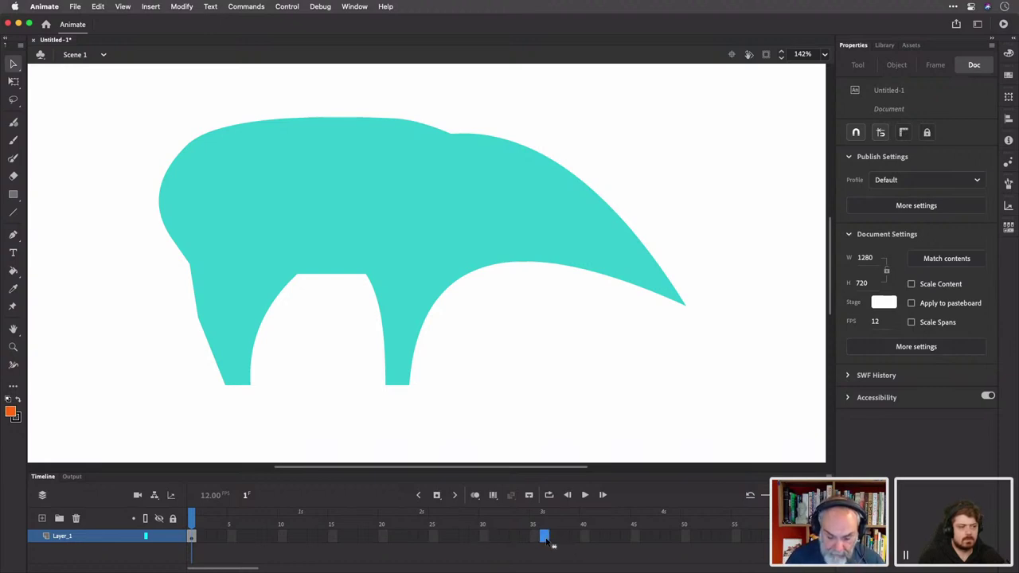
pyautogui.press('F5')
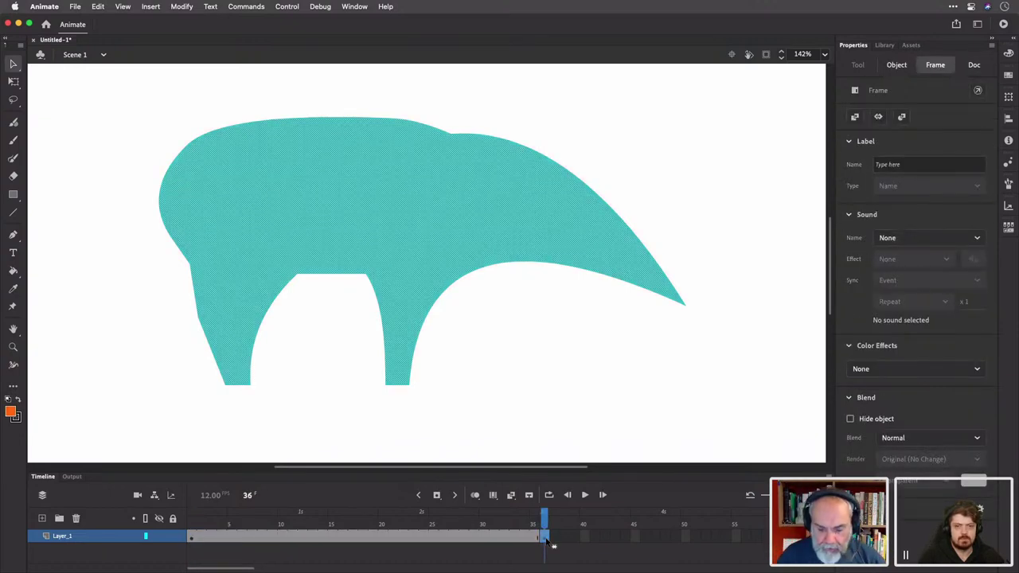
pyautogui.click(152, 8)
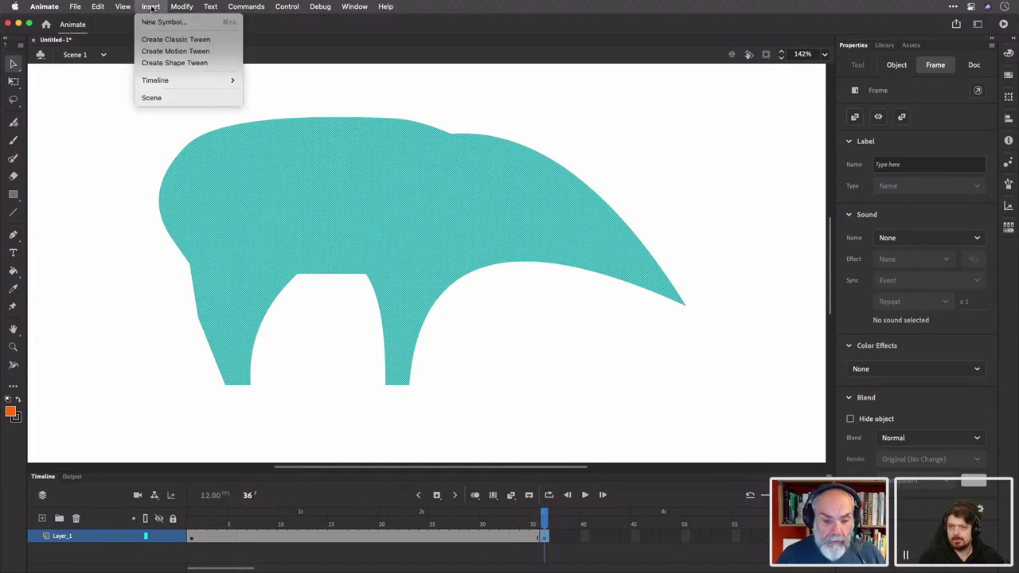
pyautogui.click(152, 8)
pyautogui.click(151, 8)
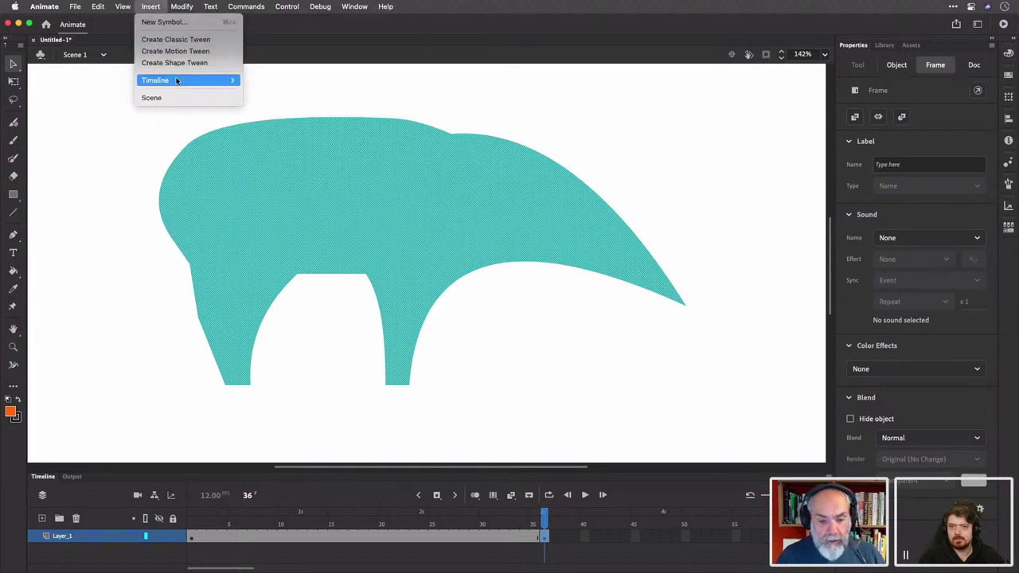
pyautogui.moveTo(183, 81)
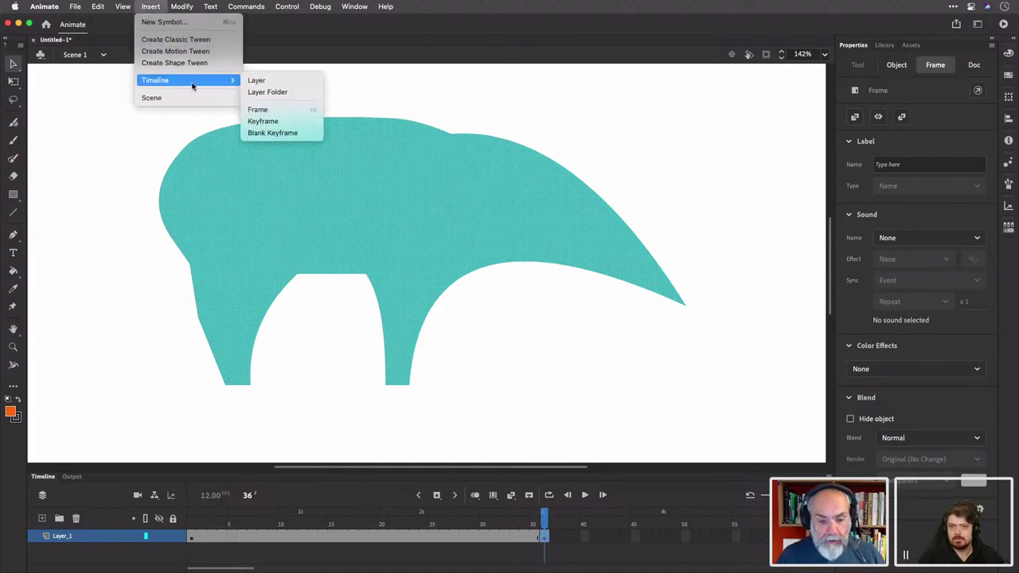
pyautogui.click(436, 28)
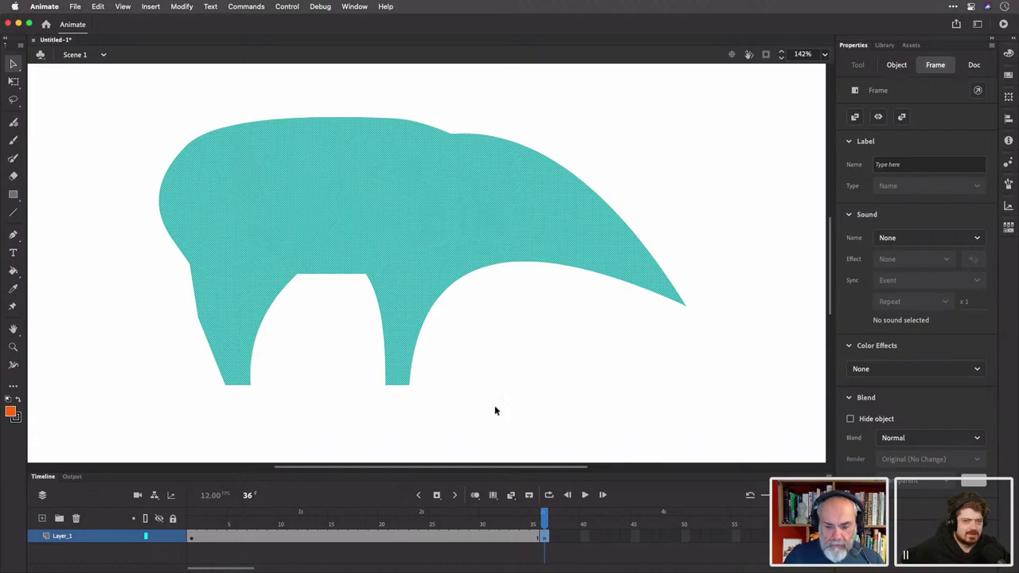
# On frame 36, turn on onion skinning and shift the foot of the leg nearest the pointed end toward the other leg
pyautogui.click(410, 389)
pyautogui.moveTo(409, 385); pyautogui.dragTo(367, 354)
pyautogui.click(443, 385)
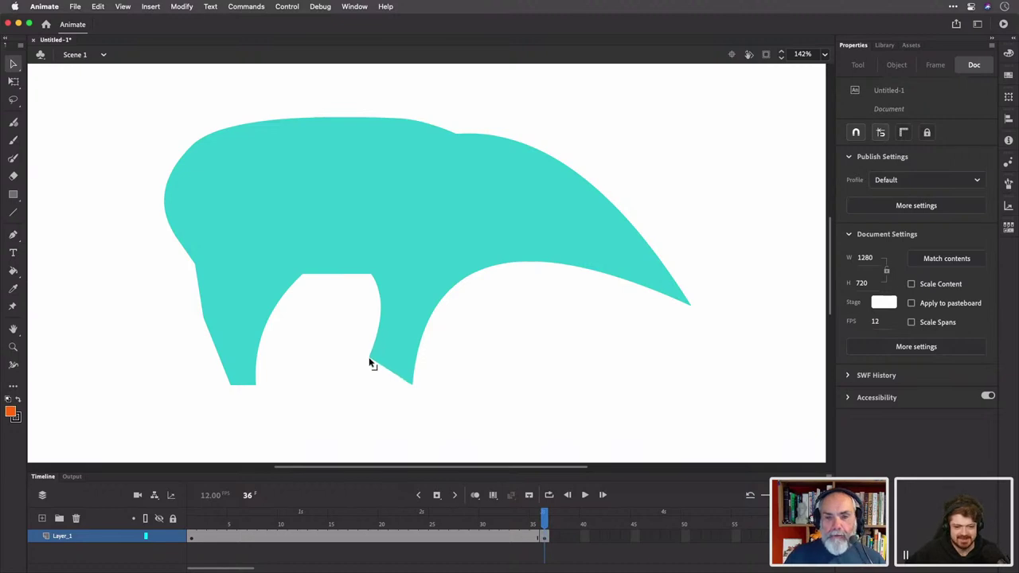
pyautogui.moveTo(412, 390); pyautogui.dragTo(391, 381)
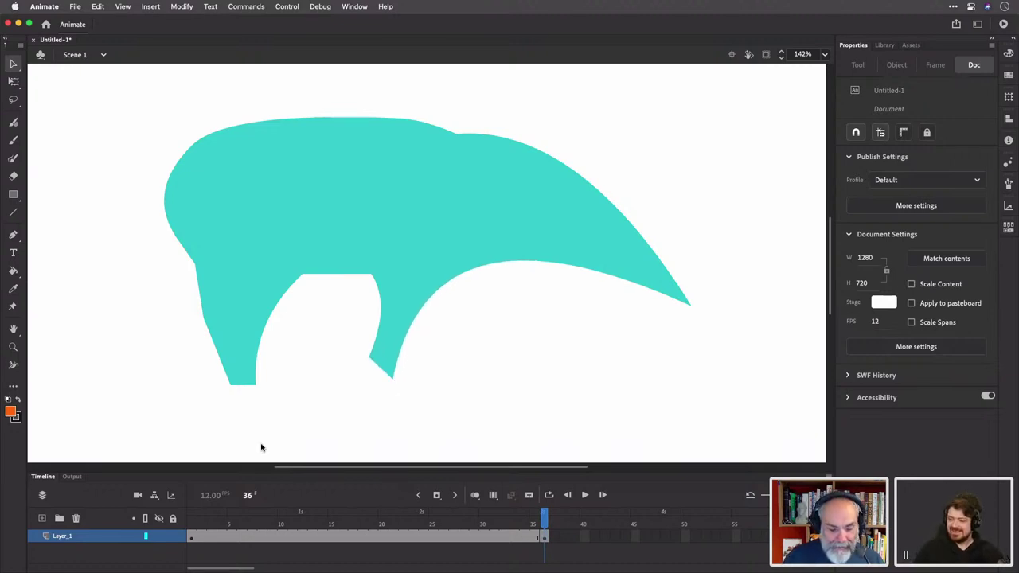
pyautogui.click(475, 495)
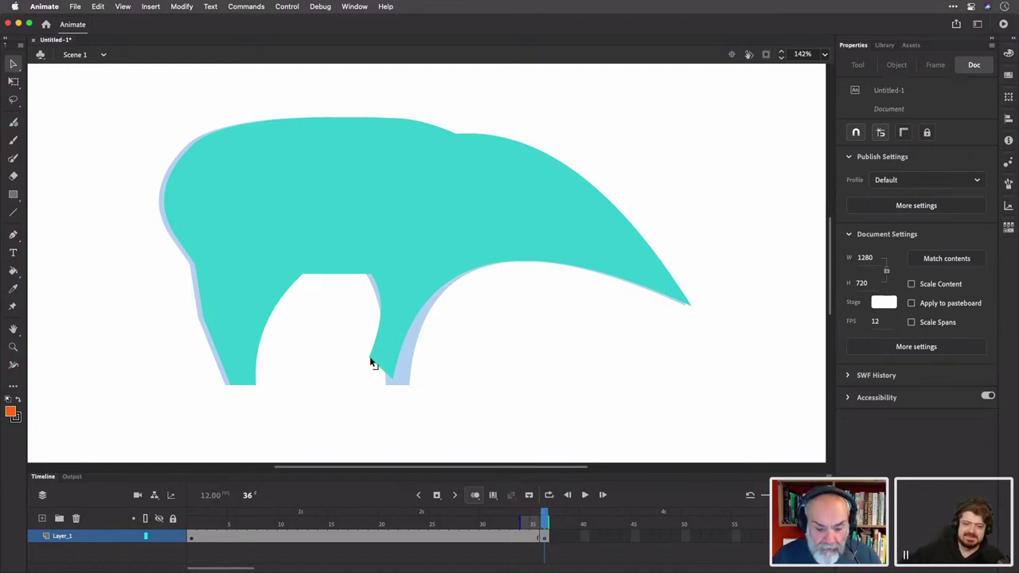
pyautogui.moveTo(370, 359); pyautogui.dragTo(389, 389)
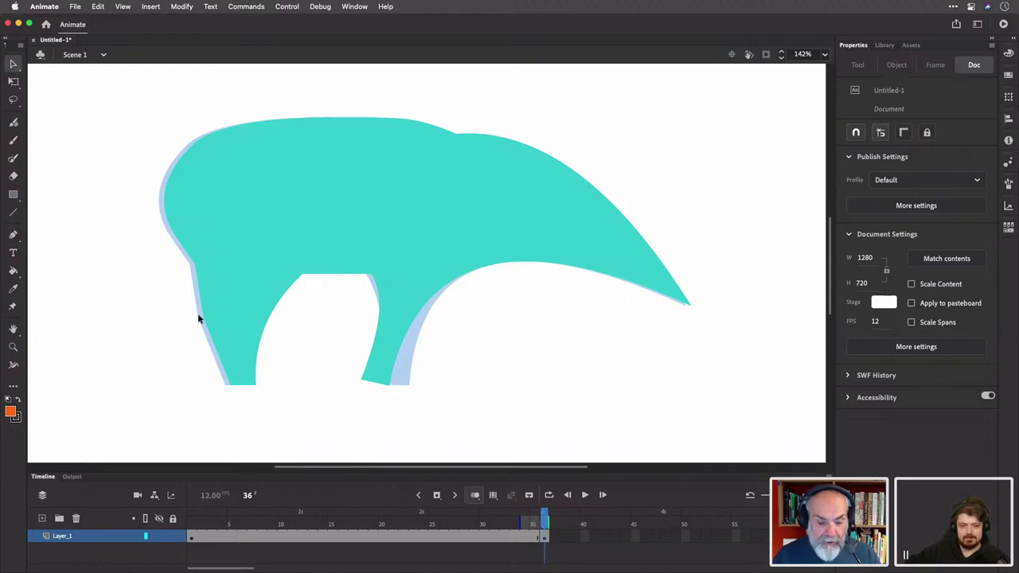
# On frame 36, swing the other leg outward away from the pointed end and curve its inner edge
pyautogui.moveTo(203, 321); pyautogui.dragTo(184, 315)
pyautogui.moveTo(229, 387); pyautogui.dragTo(196, 370)
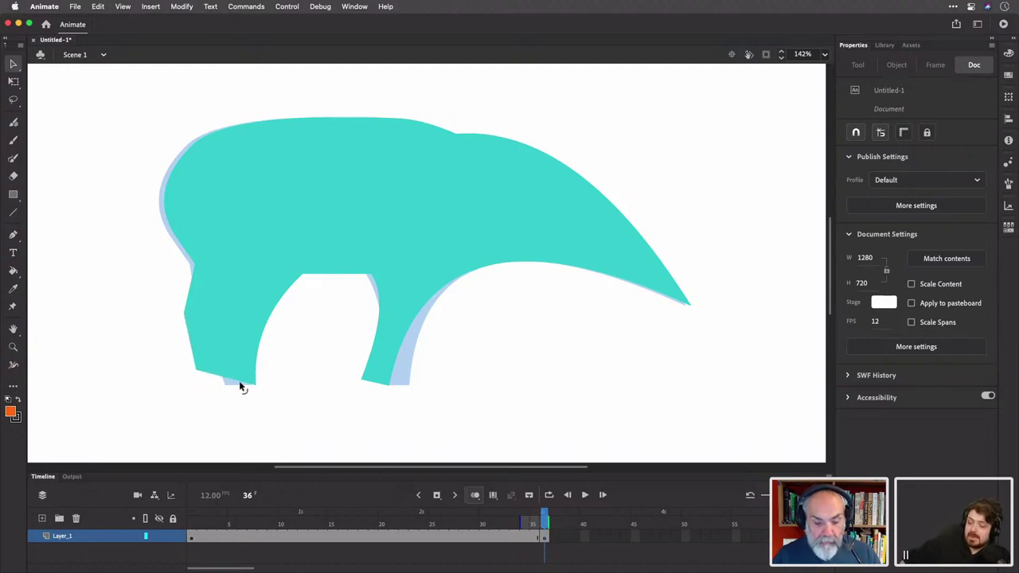
pyautogui.moveTo(252, 385); pyautogui.dragTo(220, 380)
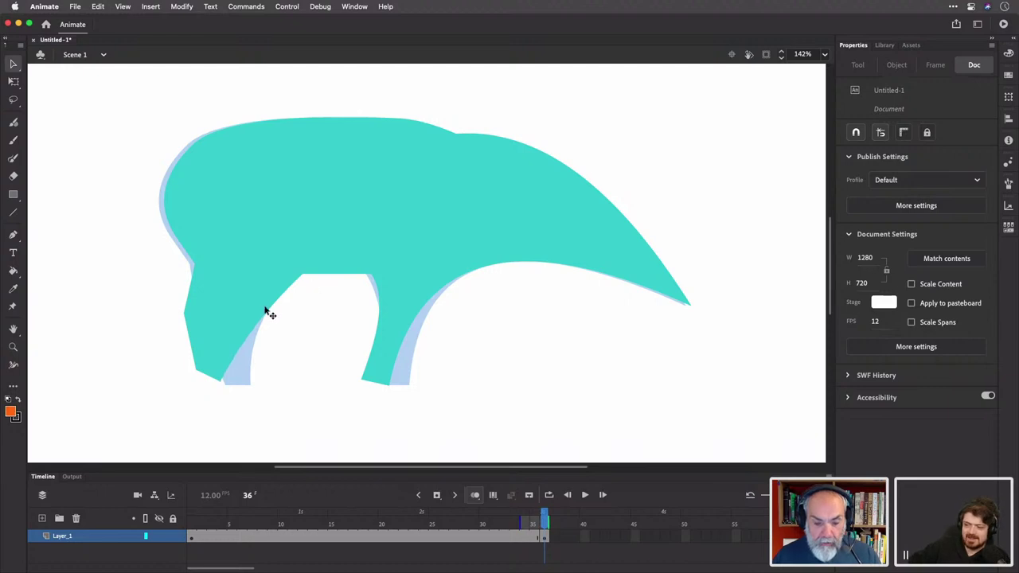
pyautogui.moveTo(268, 313); pyautogui.dragTo(244, 301)
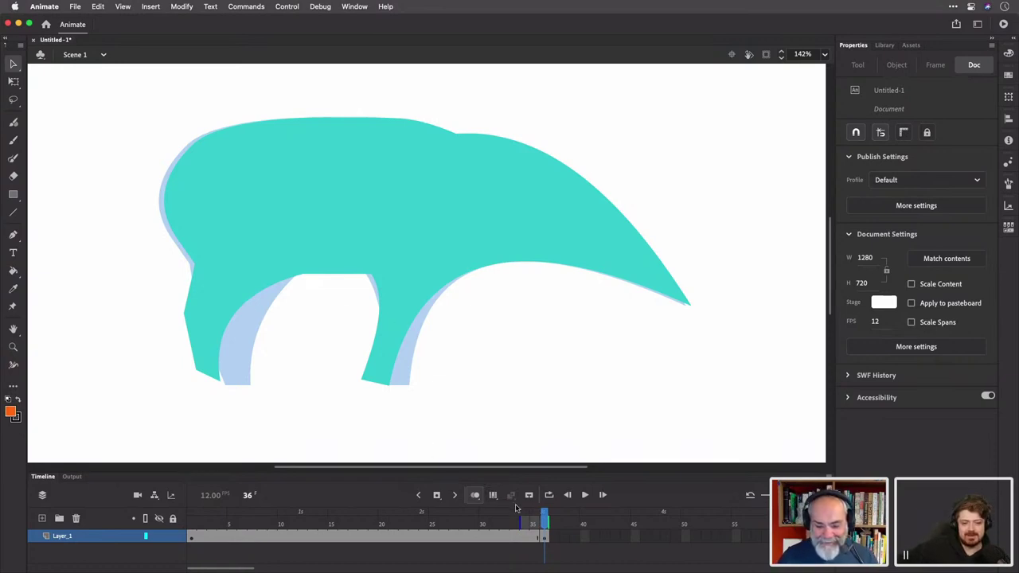
# Turn off onion skinning
pyautogui.click(476, 499)
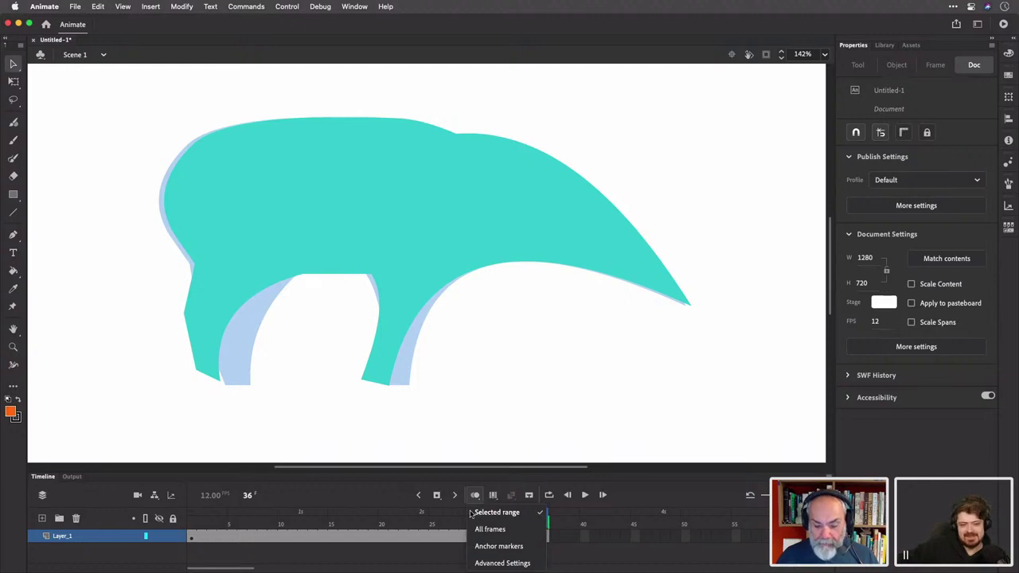
pyautogui.click(382, 493)
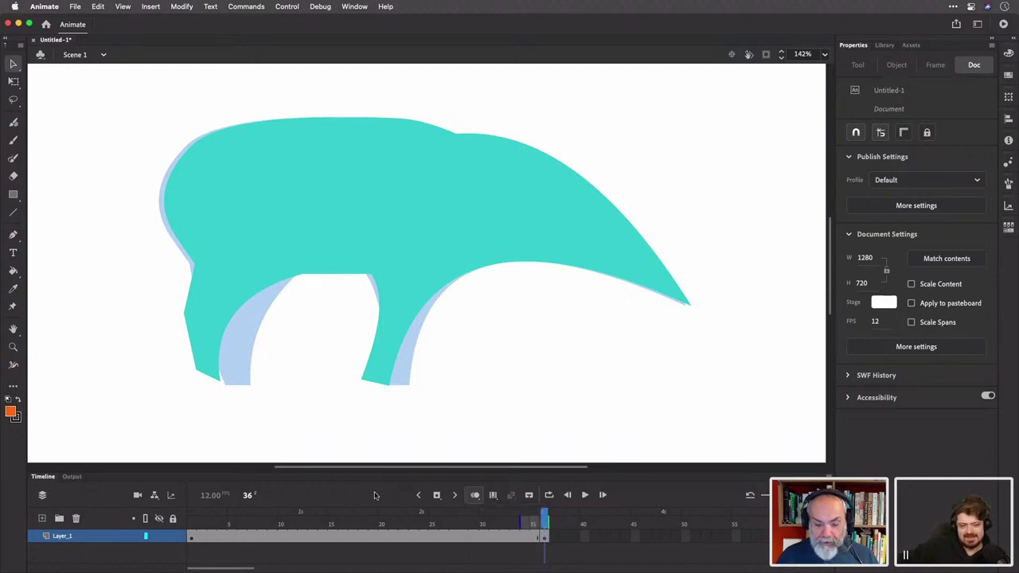
pyautogui.click(474, 495)
pyautogui.click(474, 495)
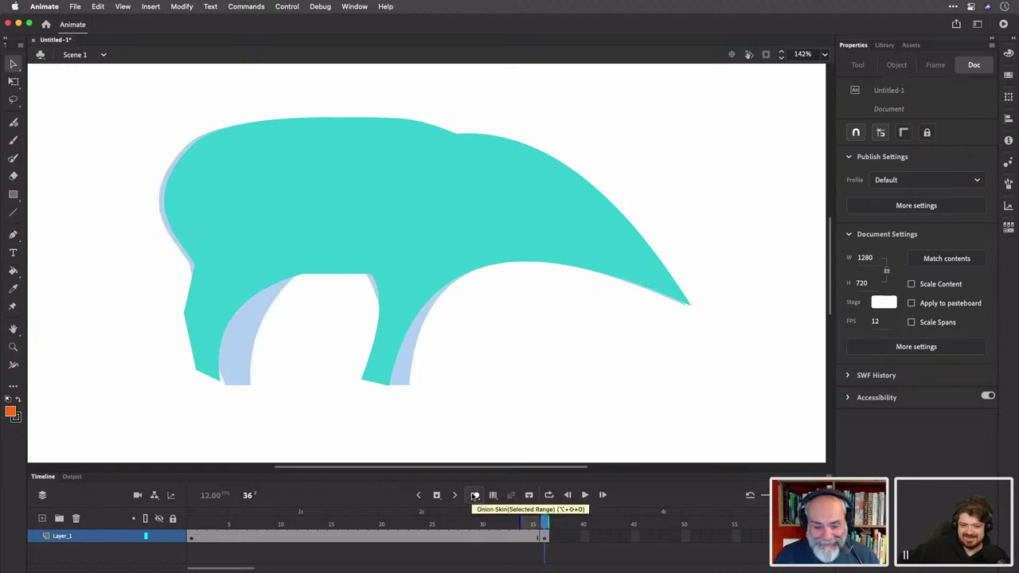
pyautogui.click(474, 495)
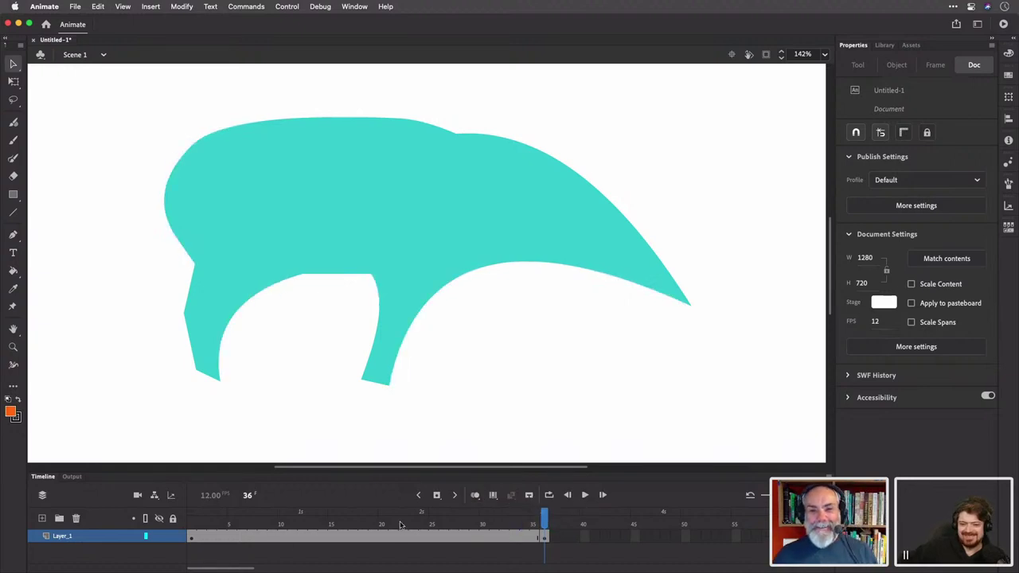
# Create a shape tween on Layer_1 from the keyframe at frame 1 to the one at frame 36
pyautogui.click(193, 541)
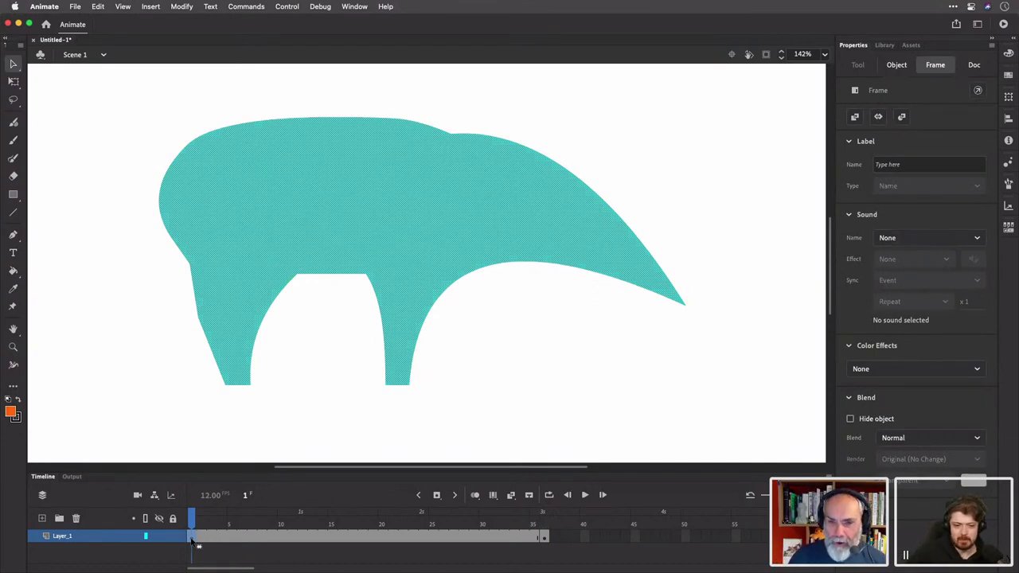
pyautogui.rightClick(193, 541)
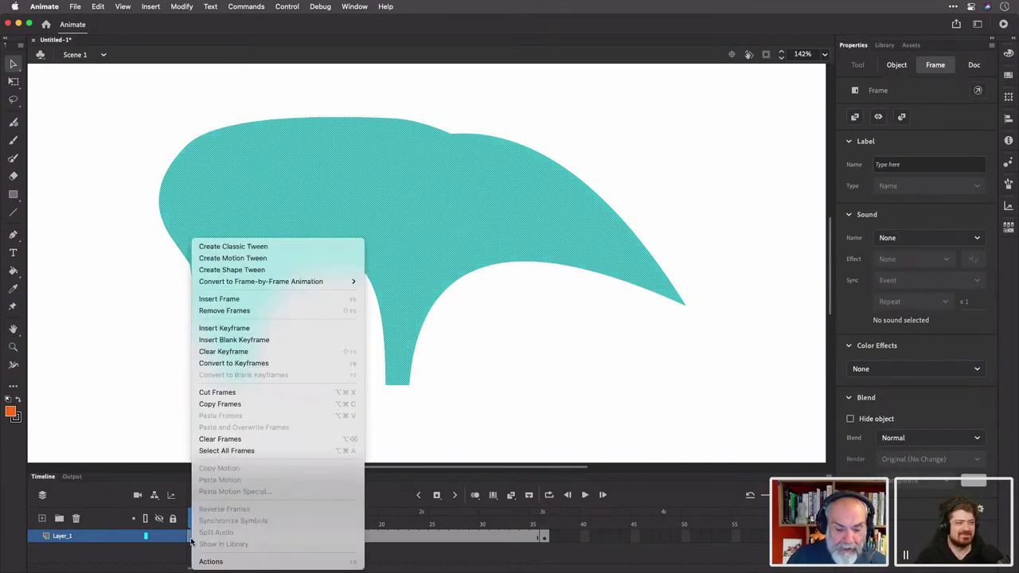
pyautogui.click(235, 268)
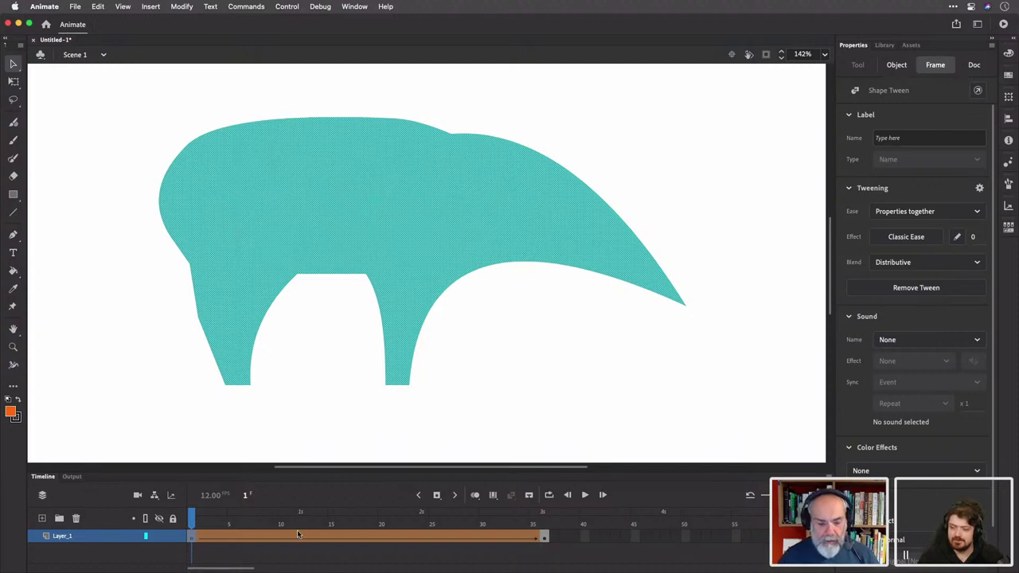
# Scrub and play the shape tween to preview the leg movement, and return the playhead to frame 1
pyautogui.moveTo(192, 519); pyautogui.dragTo(231, 519)
pyautogui.press('Return')
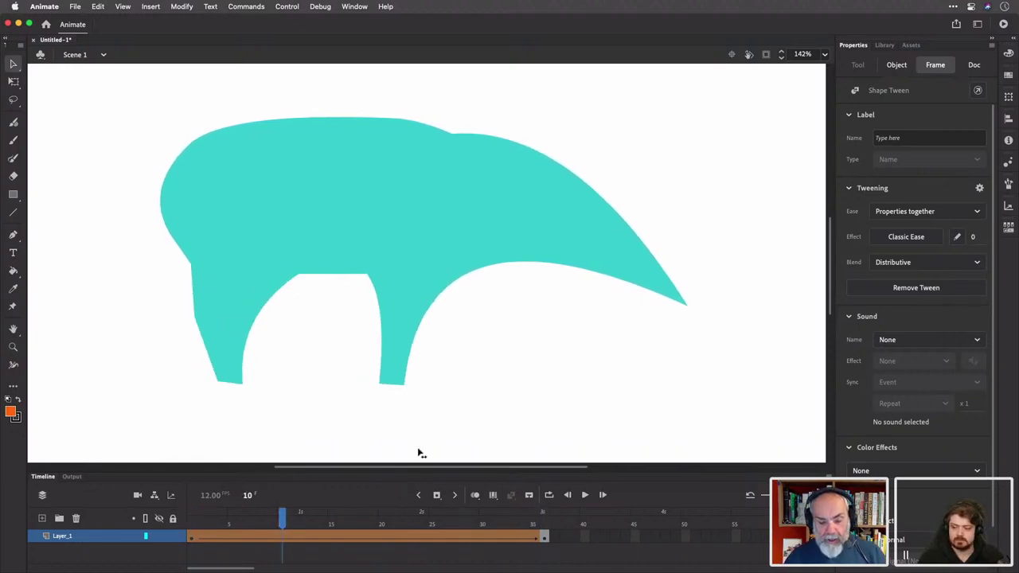
pyautogui.click(178, 452)
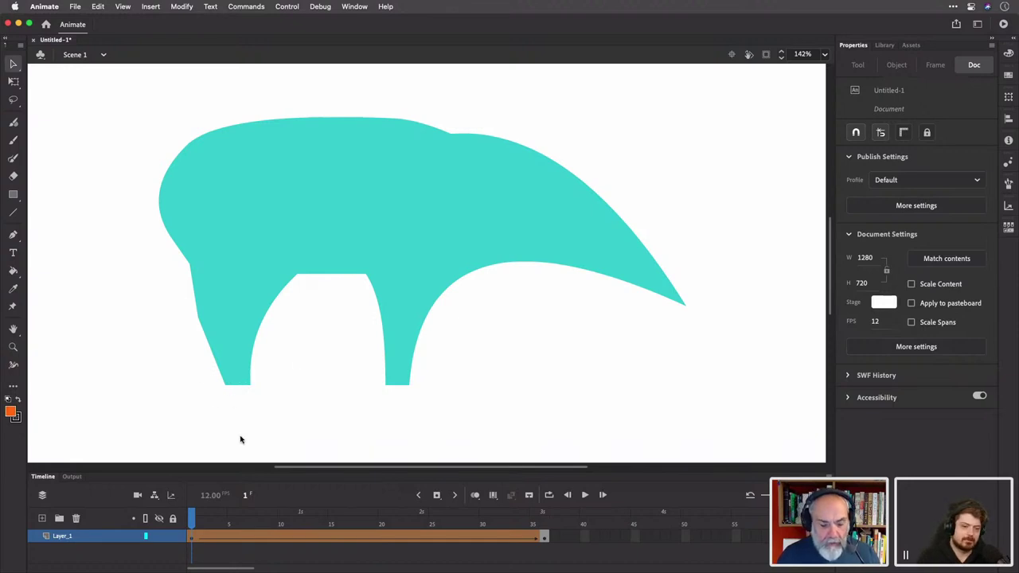
pyautogui.click(201, 519)
pyautogui.moveTo(201, 519); pyautogui.dragTo(172, 522)
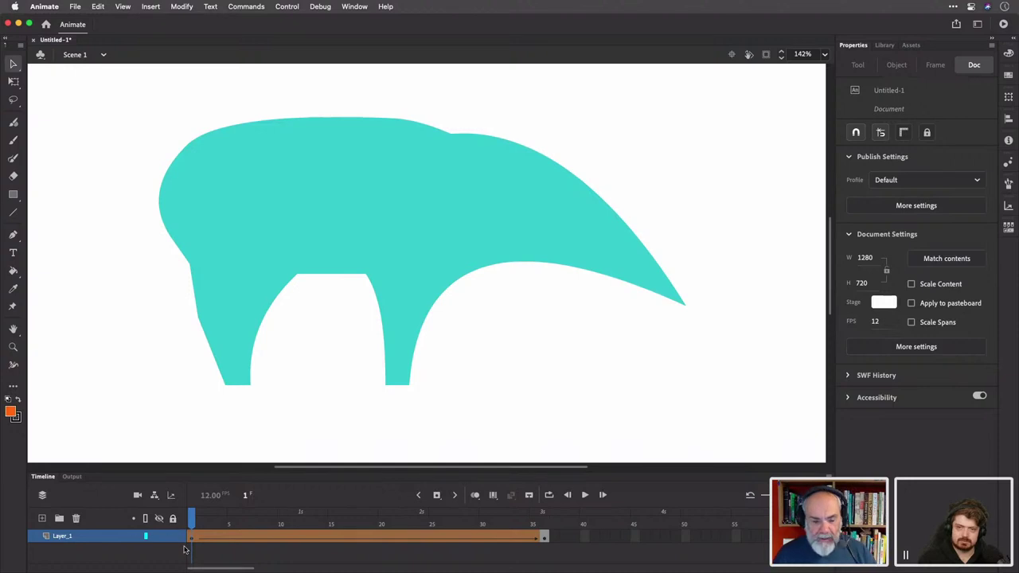
# Compare the shape at keyframes 1 and 36 with the tweened frame 2, and clear the frame selection
pyautogui.click(196, 541)
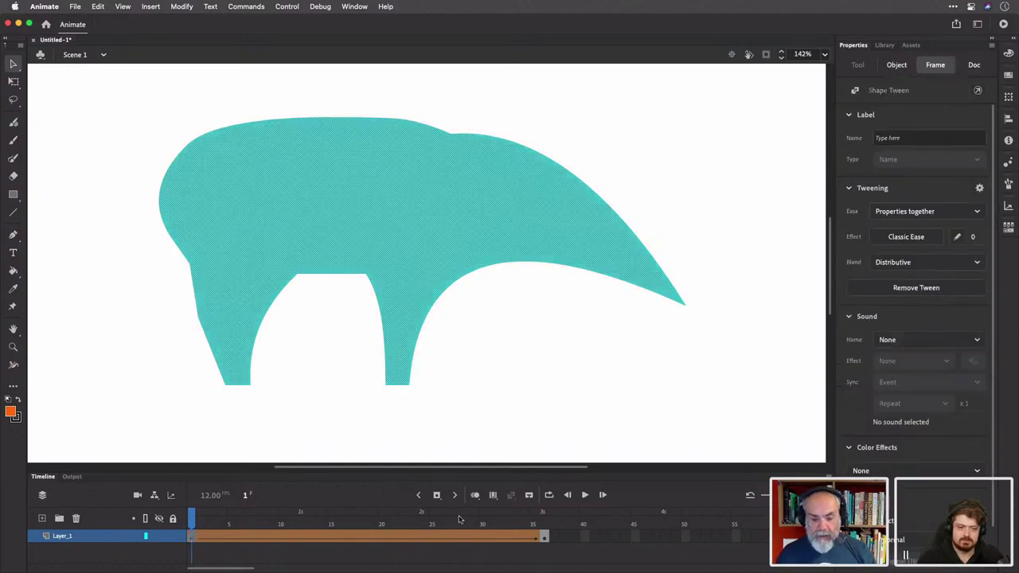
pyautogui.click(546, 538)
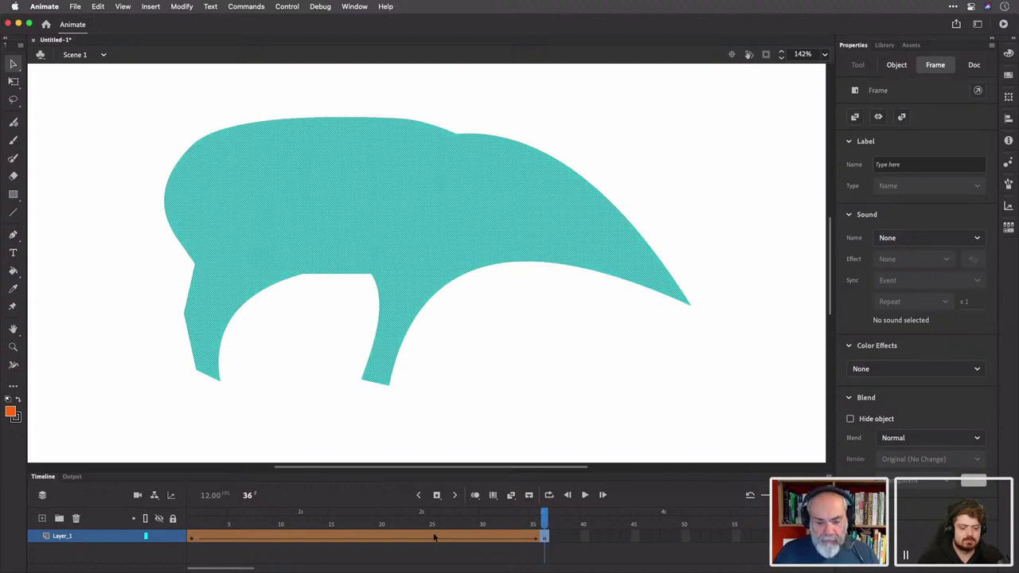
pyautogui.moveTo(201, 524)
pyautogui.mouseDown()
pyautogui.moveTo(523, 526)
pyautogui.moveTo(201, 531)
pyautogui.mouseUp()
pyautogui.click(200, 526)
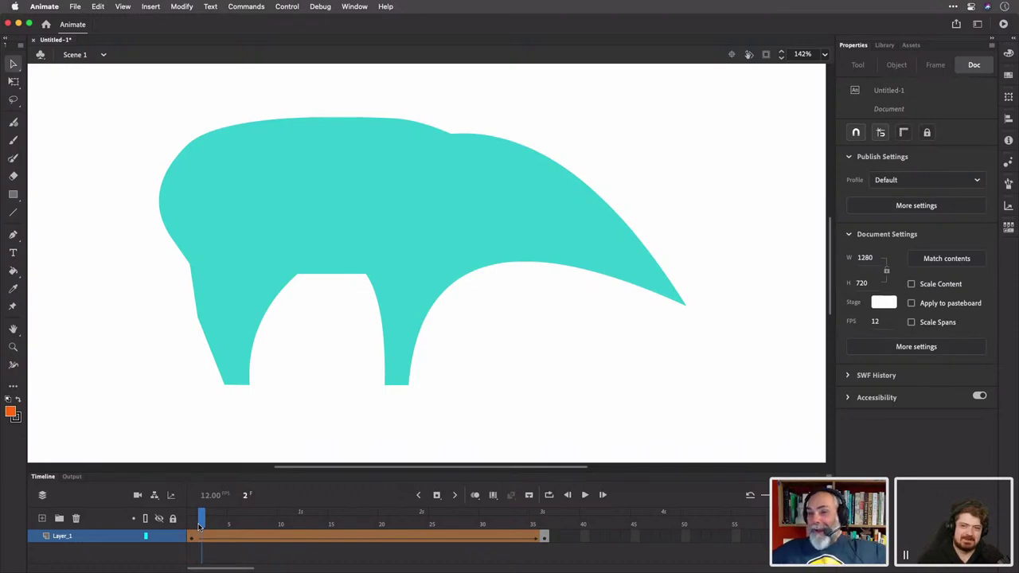
pyautogui.moveTo(578, 536); pyautogui.dragTo(206, 540)
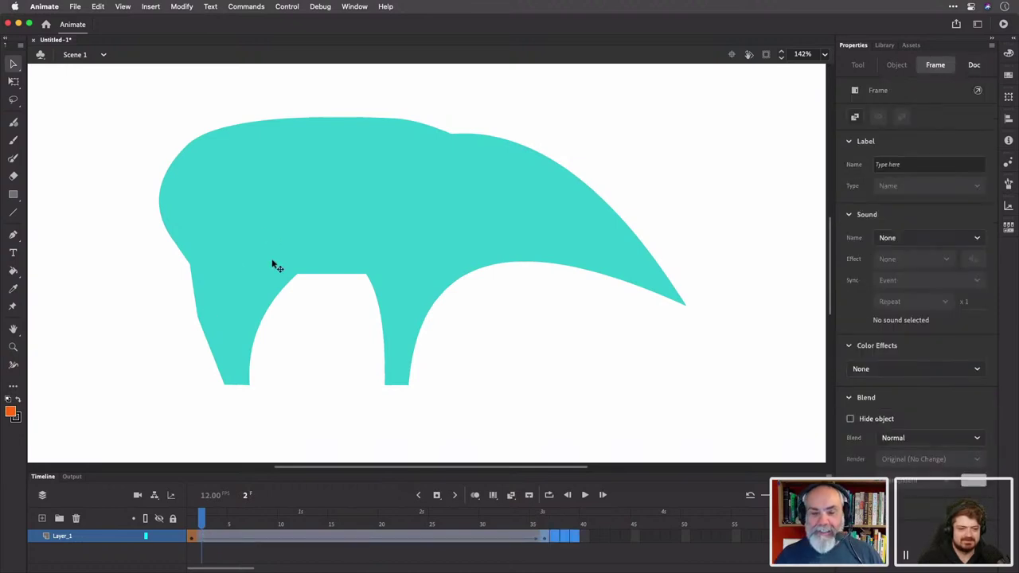
pyautogui.click(150, 248)
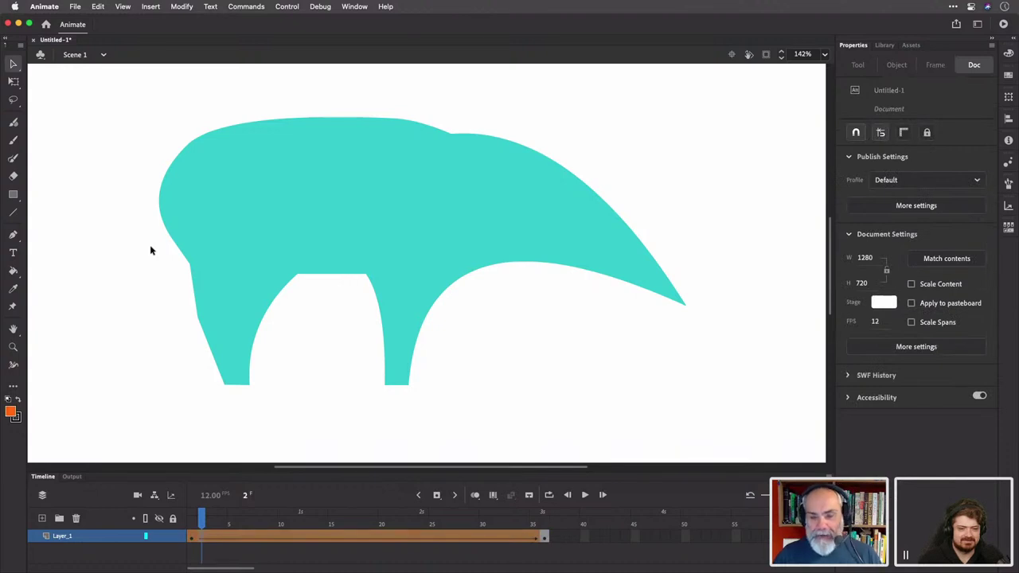
# Close the untitled document without saving its changes
pyautogui.press('super+w')
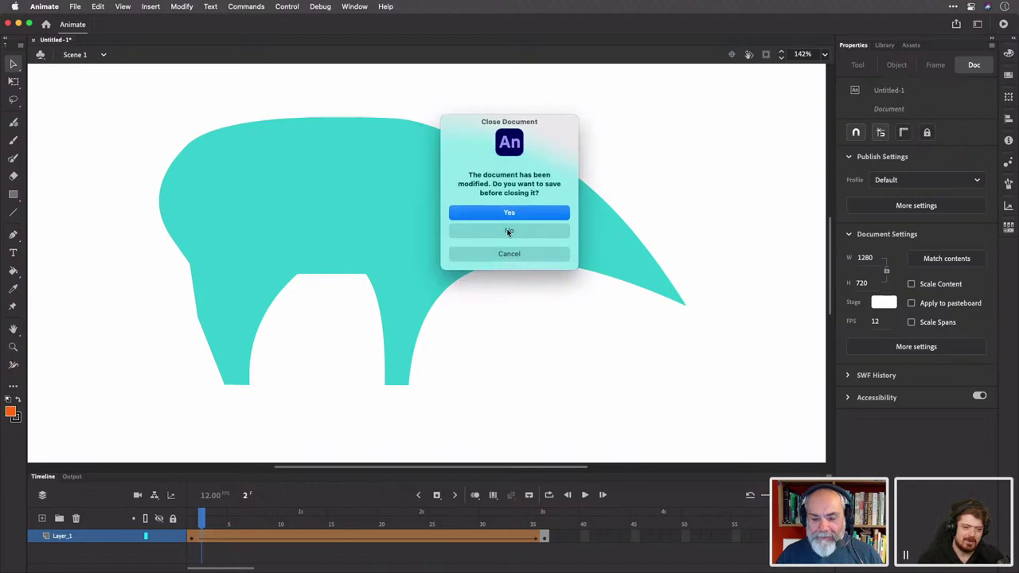
pyautogui.click(508, 230)
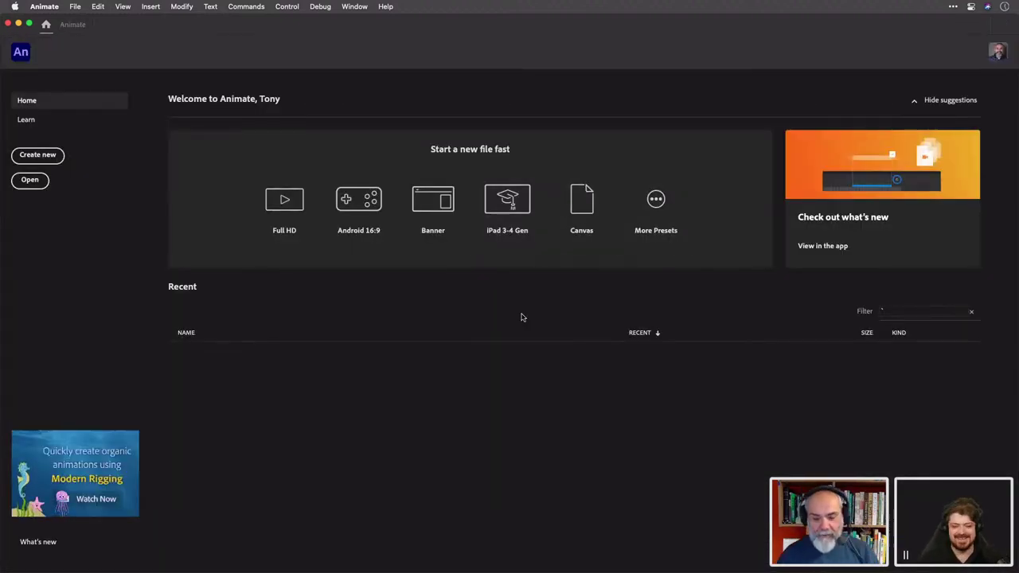
# Create a new Full HD document
pyautogui.click(284, 205)
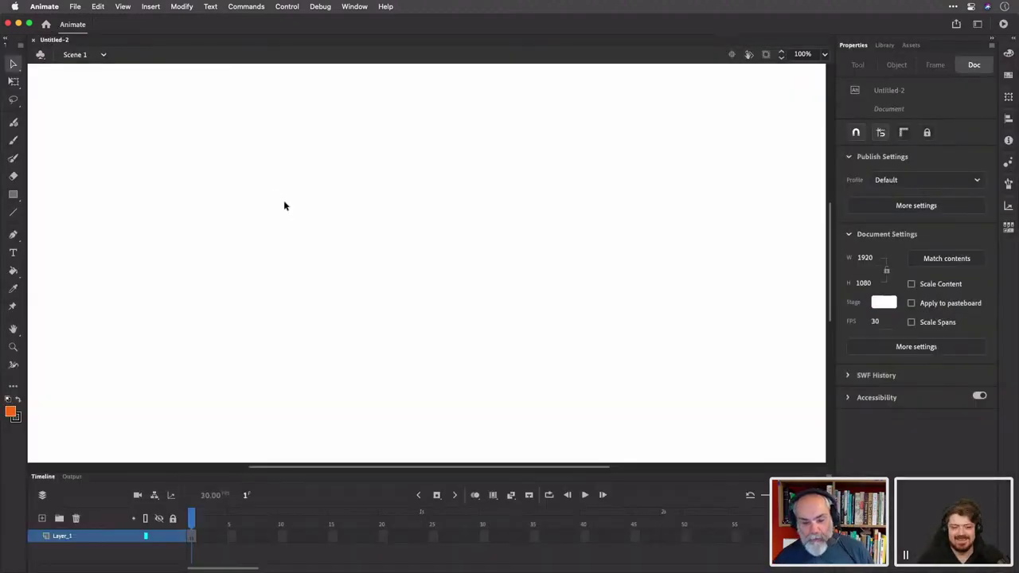
pyautogui.press('super+2')
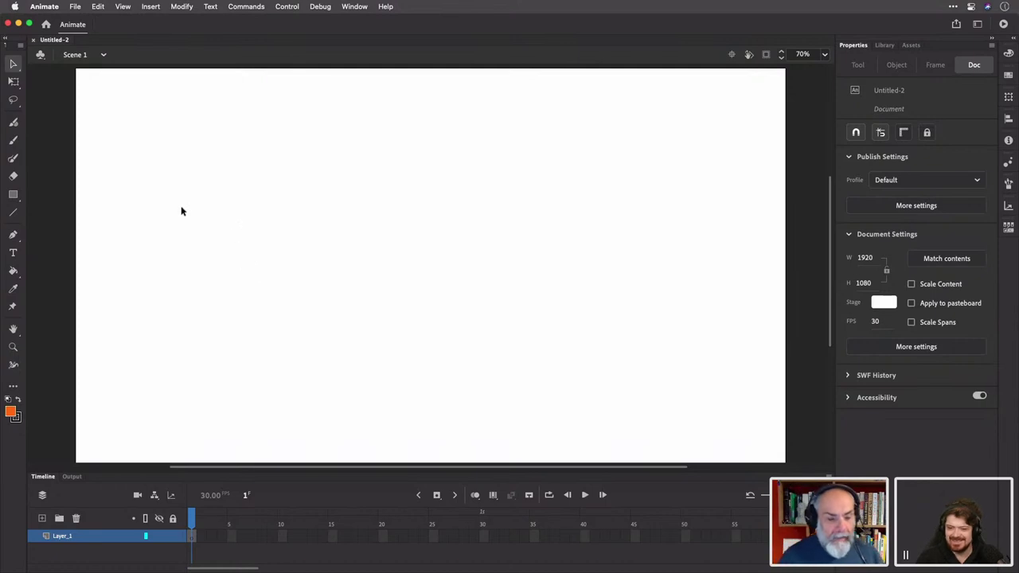
# Draw a wide orange rectangle primitive about 1148 by 248 px across the upper half of the stage
pyautogui.click(13, 195)
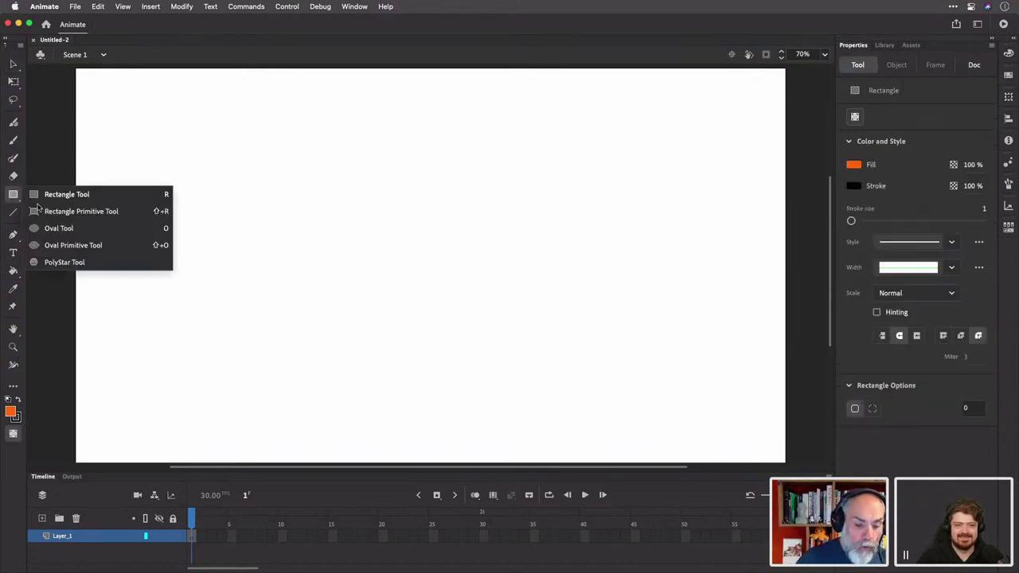
pyautogui.click(50, 213)
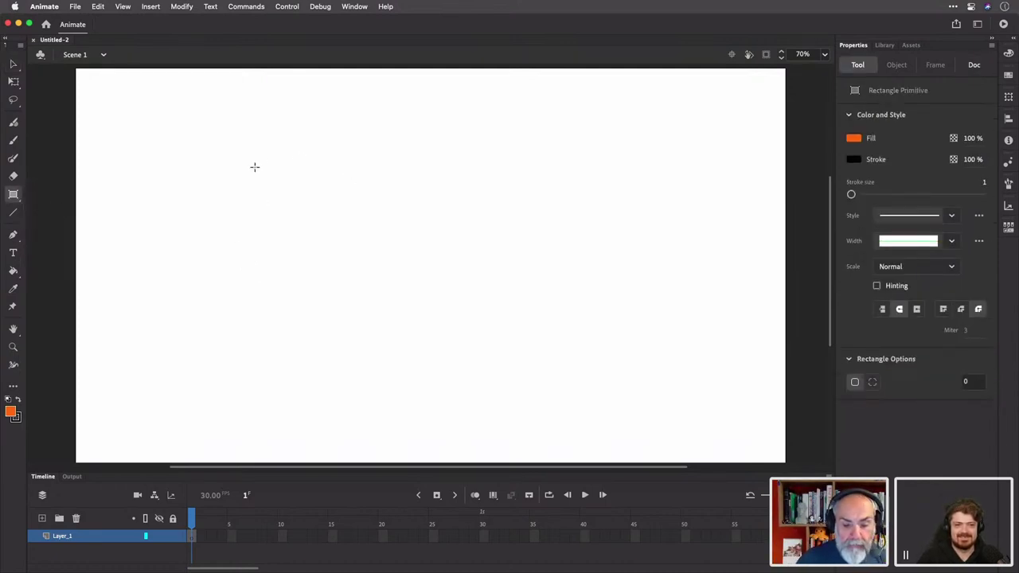
pyautogui.moveTo(233, 178); pyautogui.dragTo(658, 273)
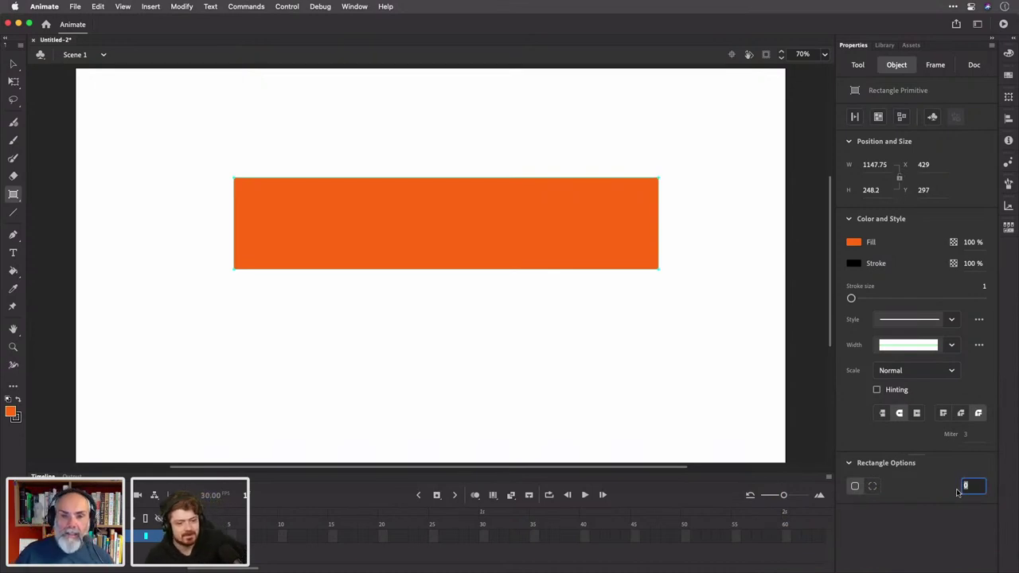
# Round the rectangle primitive's corners with a radius of 20, and increase the corner radius to 75
pyautogui.write('10')
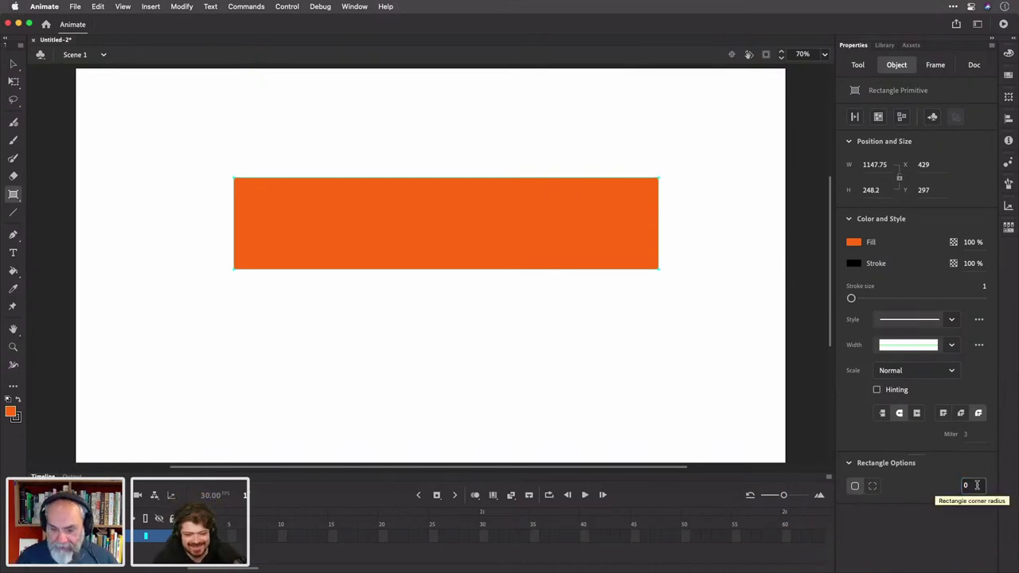
pyautogui.write('20')
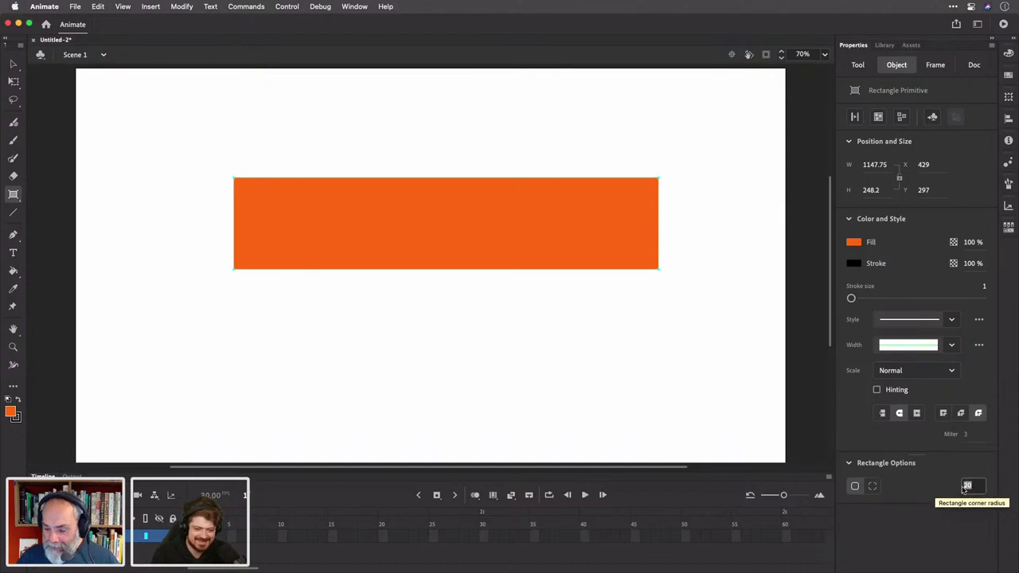
pyautogui.press('Return')
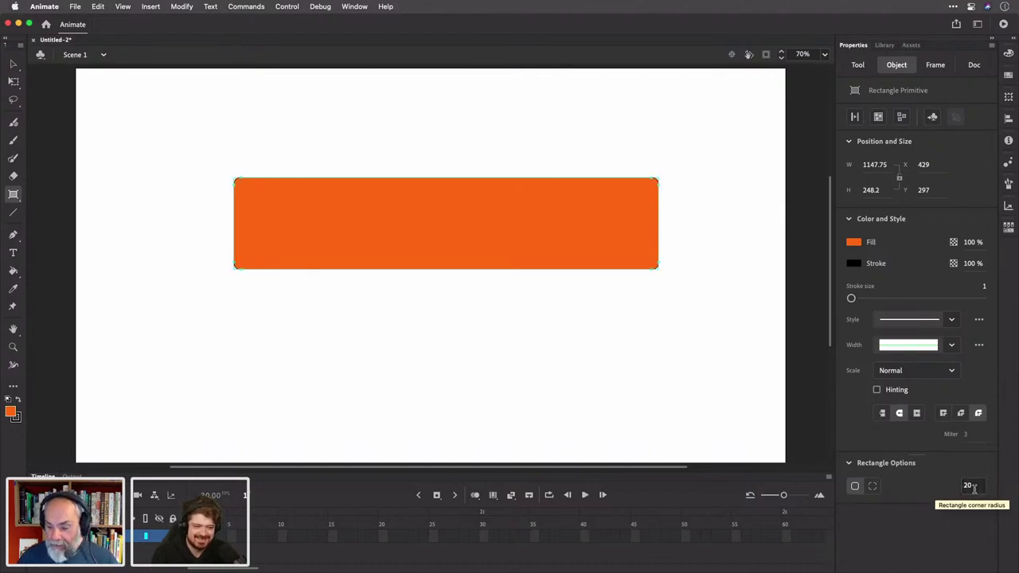
pyautogui.press('BackSpace')
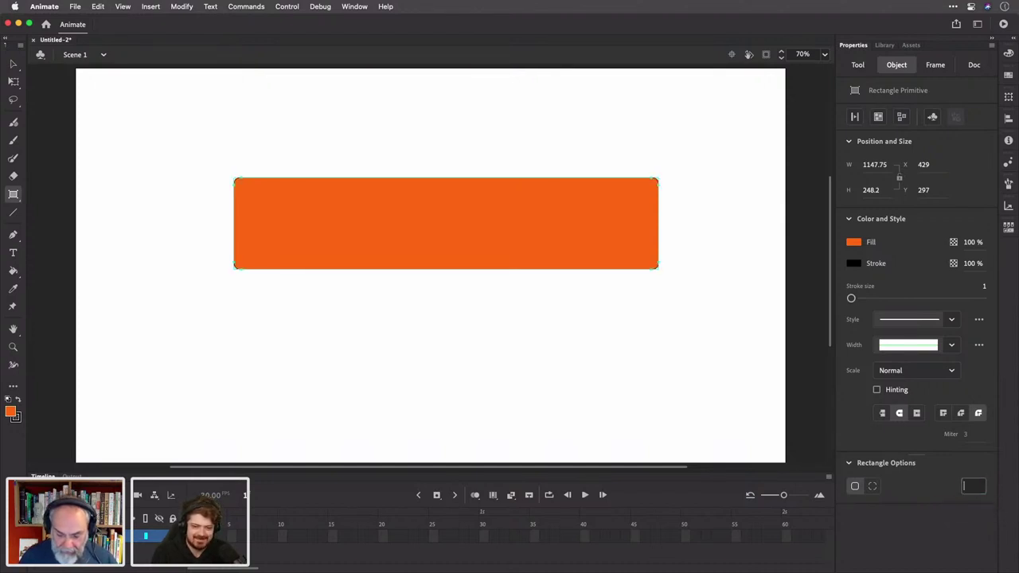
pyautogui.write('75')
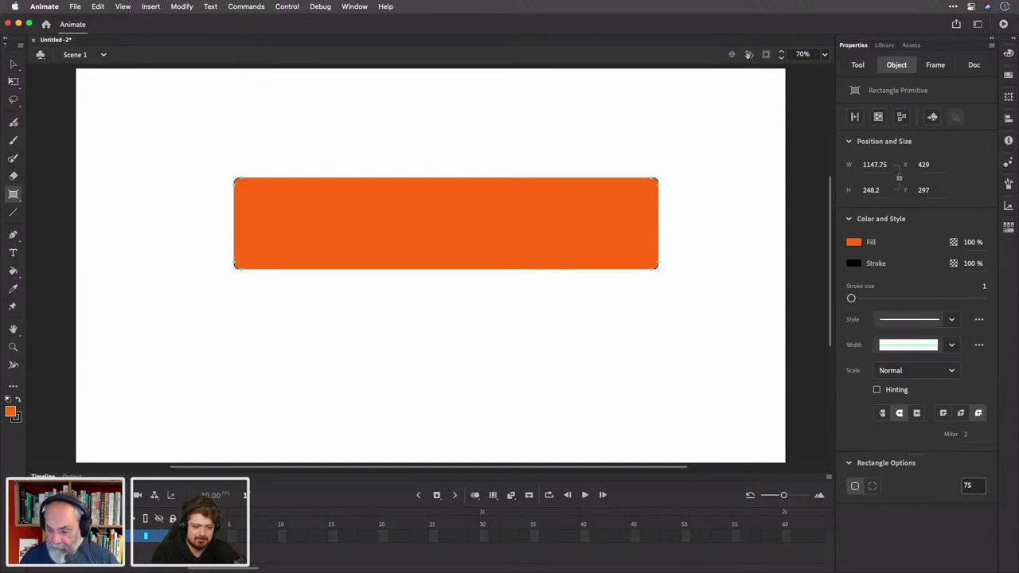
pyautogui.press('Return')
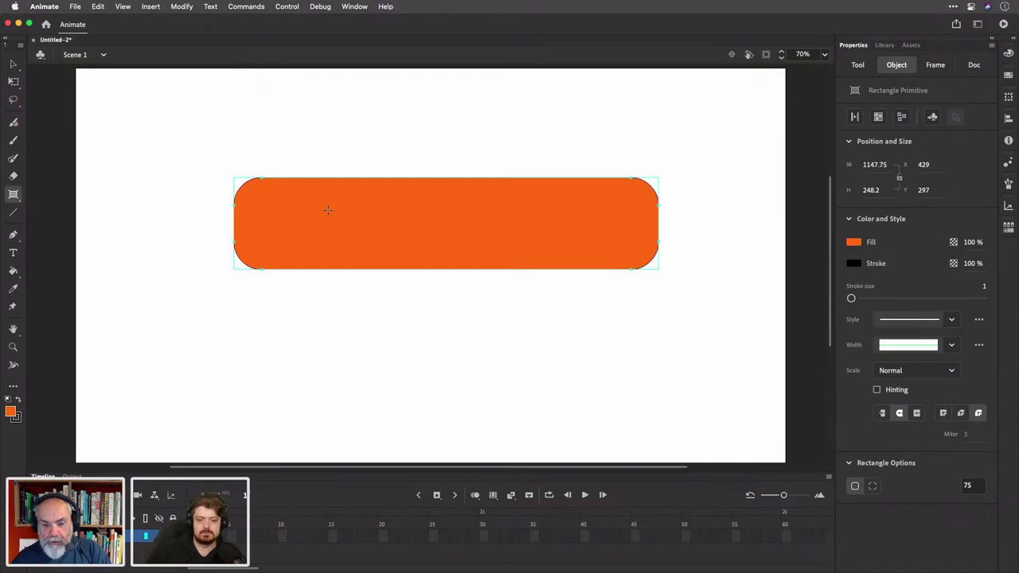
# Move the rounded rectangle slightly up and to the left, and delete it from the stage
pyautogui.click(12, 63)
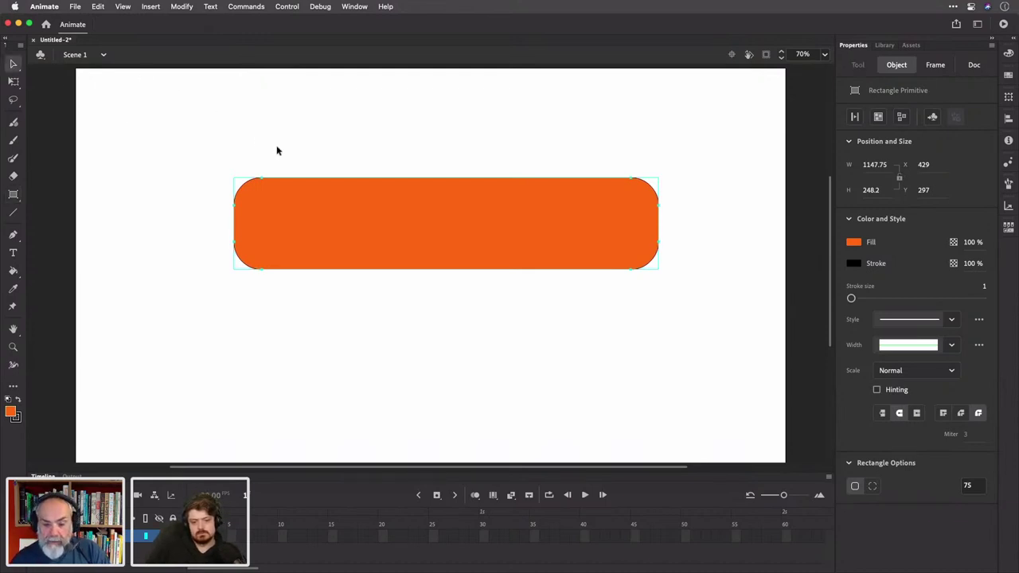
pyautogui.moveTo(296, 186); pyautogui.dragTo(273, 162)
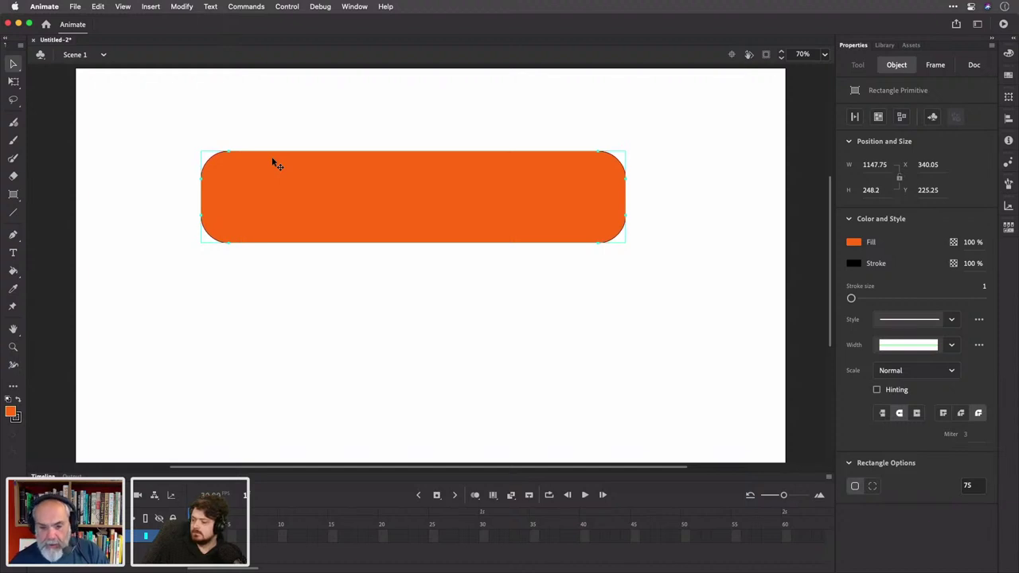
pyautogui.press('Delete')
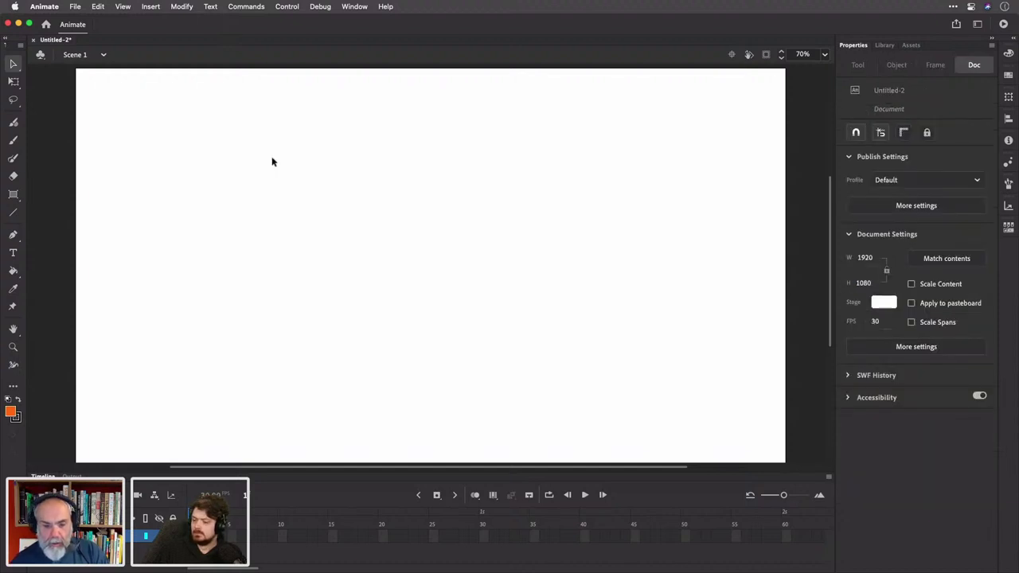
# Draw an orange circle about 489 px in diameter near the stage's centre with the Oval Primitive tool
pyautogui.click(18, 196)
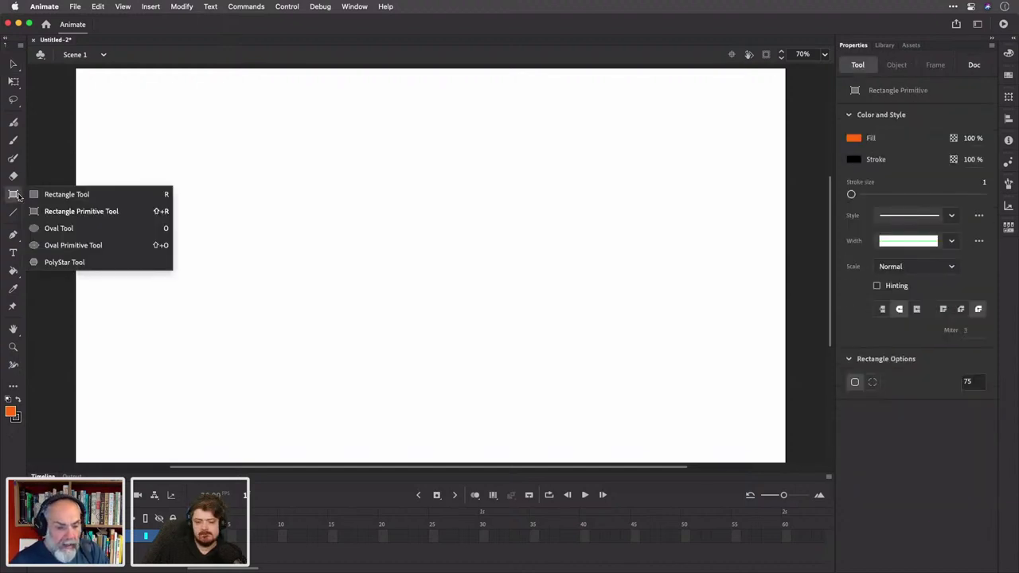
pyautogui.click(82, 246)
pyautogui.moveTo(284, 183)
pyautogui.mouseDown()
pyautogui.moveTo(460, 318)
pyautogui.moveTo(462, 368)
pyautogui.mouseUp()
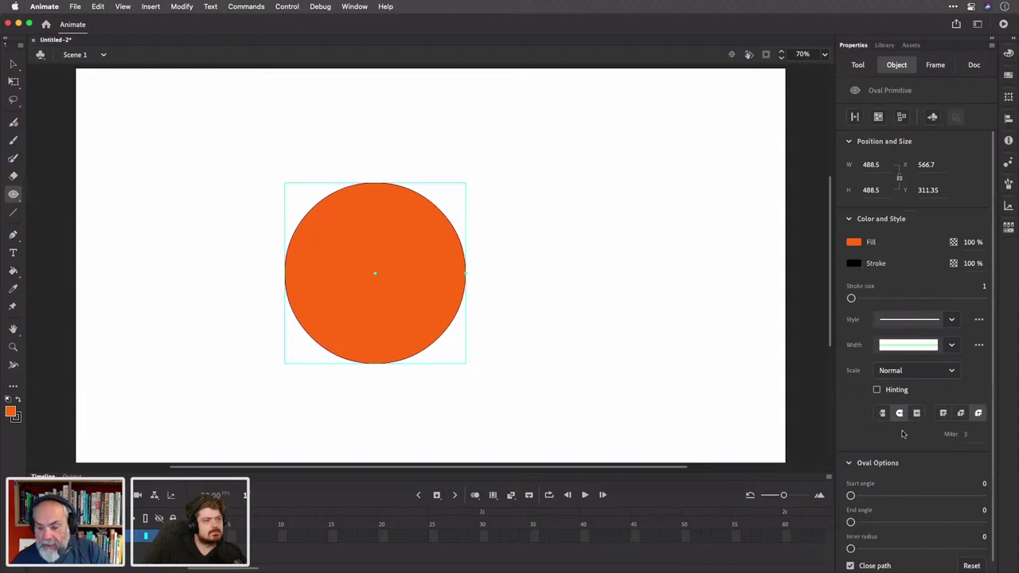
# Turn the circle into an open ring with inner radius 58, end angle 342 and start angle 101
pyautogui.scroll(-1, 919, 486)
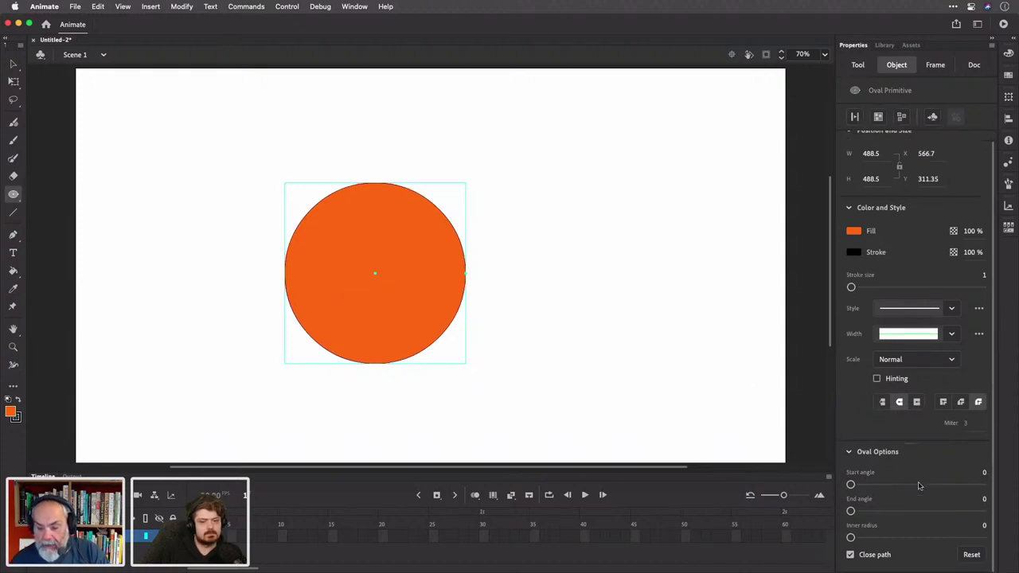
pyautogui.moveTo(851, 537); pyautogui.dragTo(928, 537)
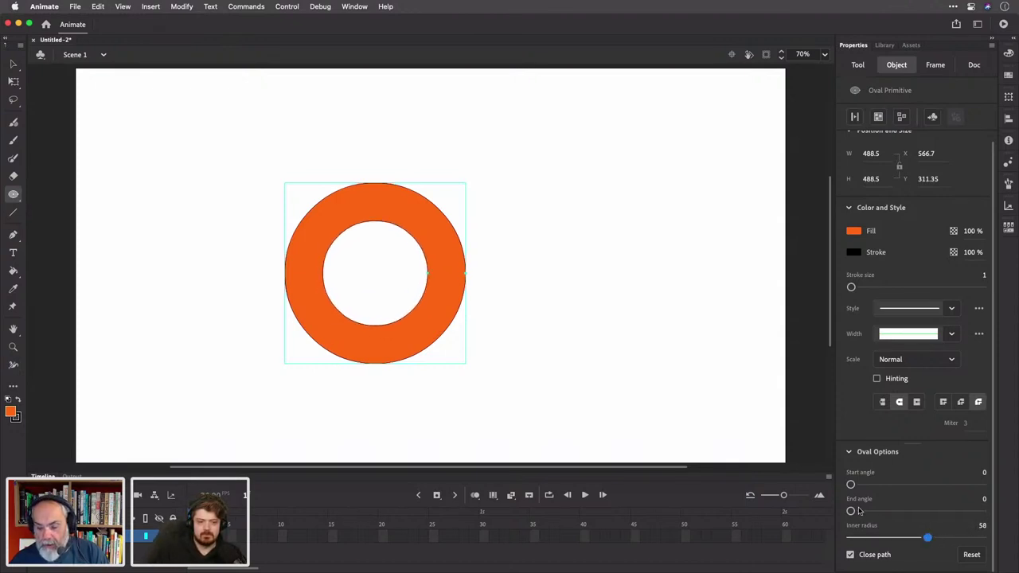
pyautogui.moveTo(850, 511); pyautogui.dragTo(978, 519)
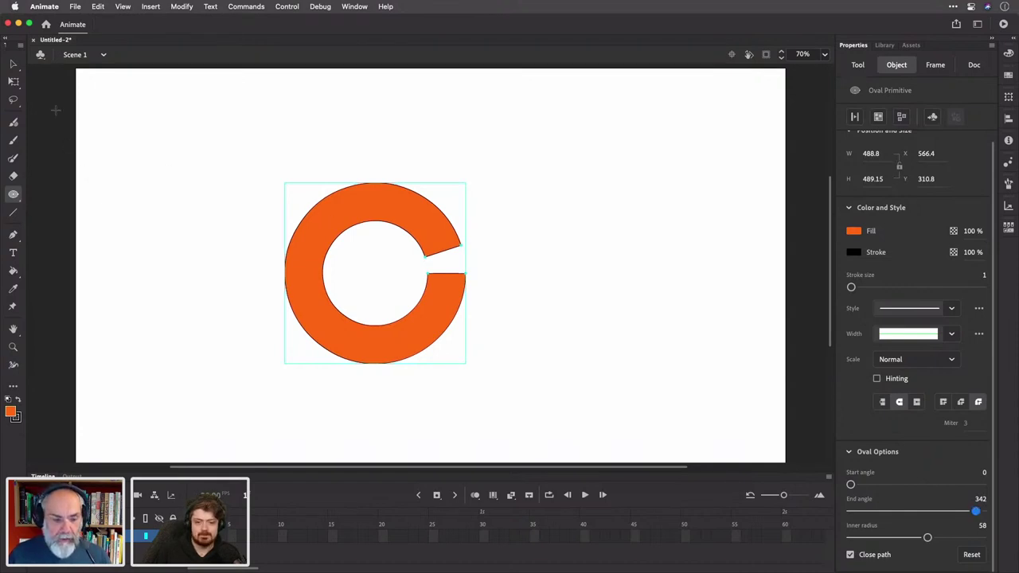
pyautogui.moveTo(851, 485); pyautogui.dragTo(889, 475)
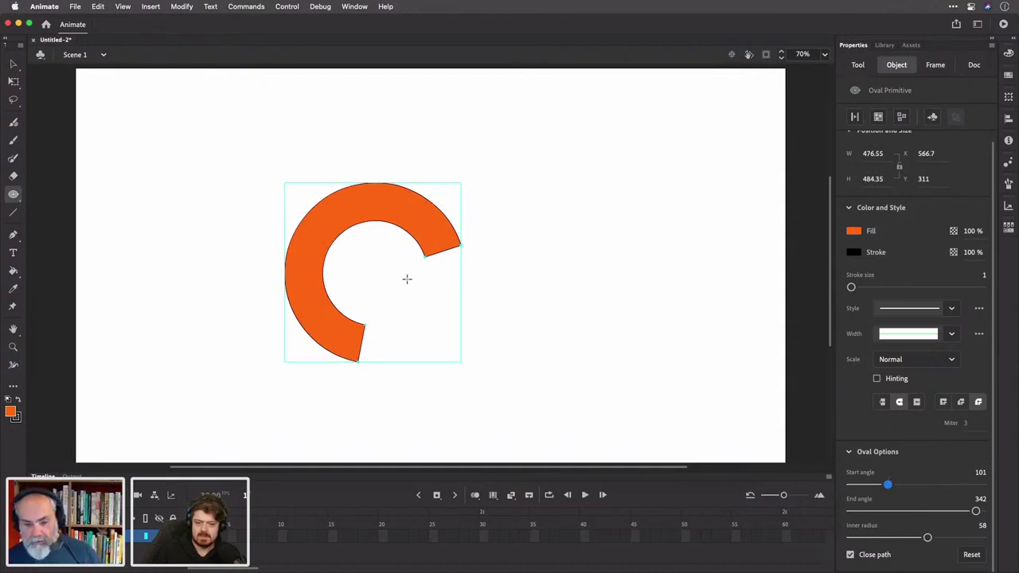
# Delete the open ring from the stage
pyautogui.click(14, 64)
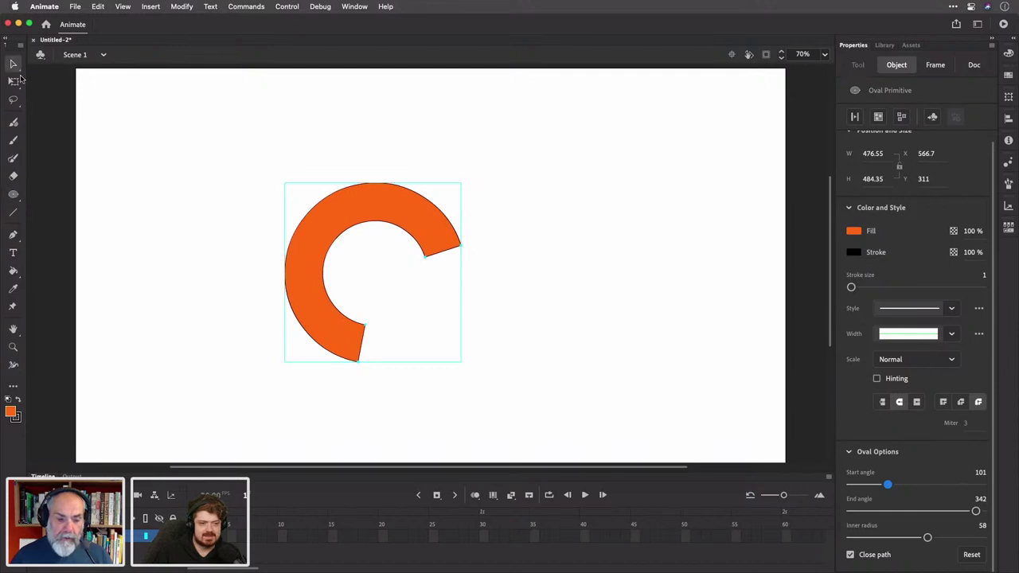
pyautogui.press('Delete')
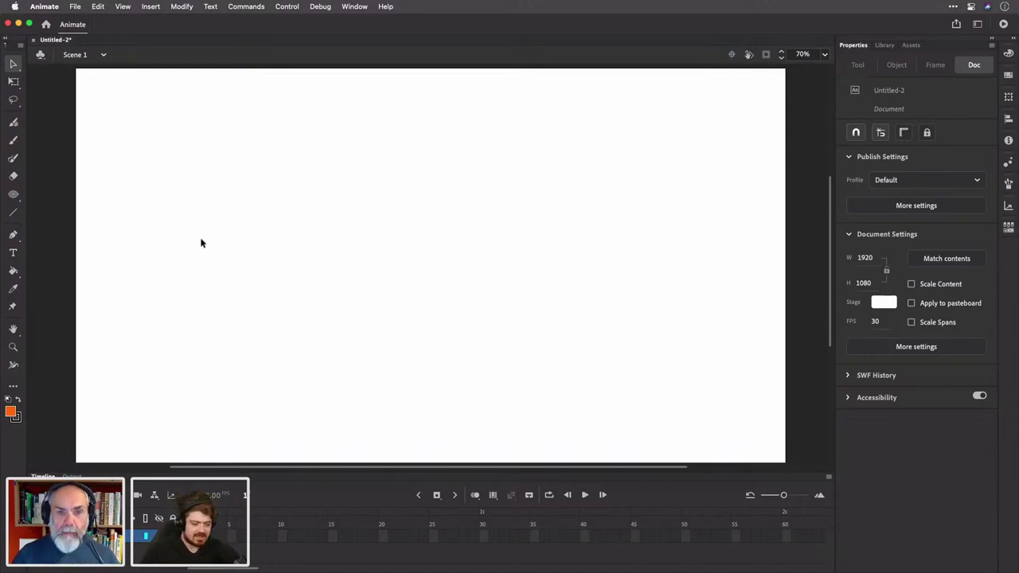
pyautogui.hscroll(5, 177, 239)
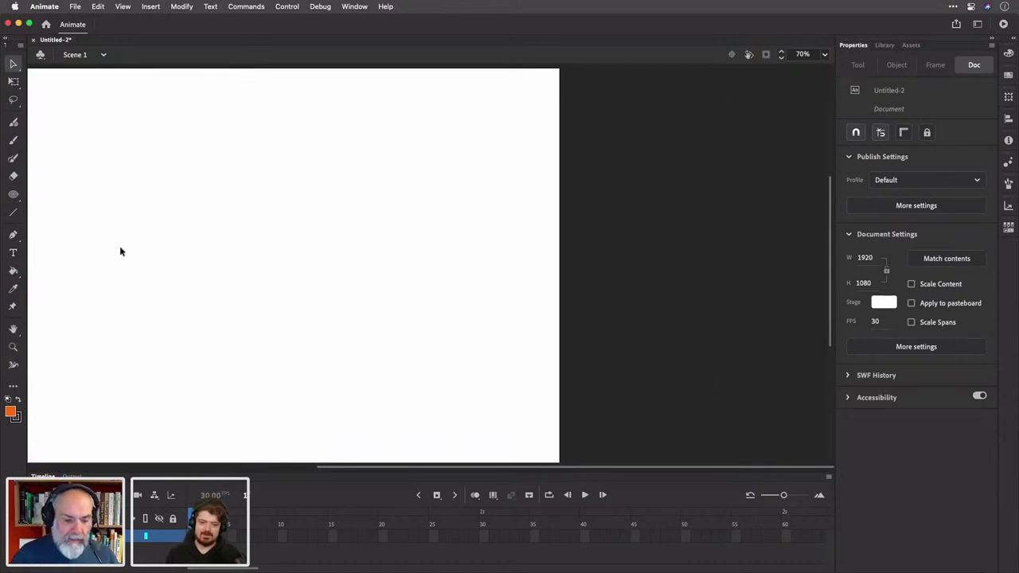
pyautogui.click(14, 195)
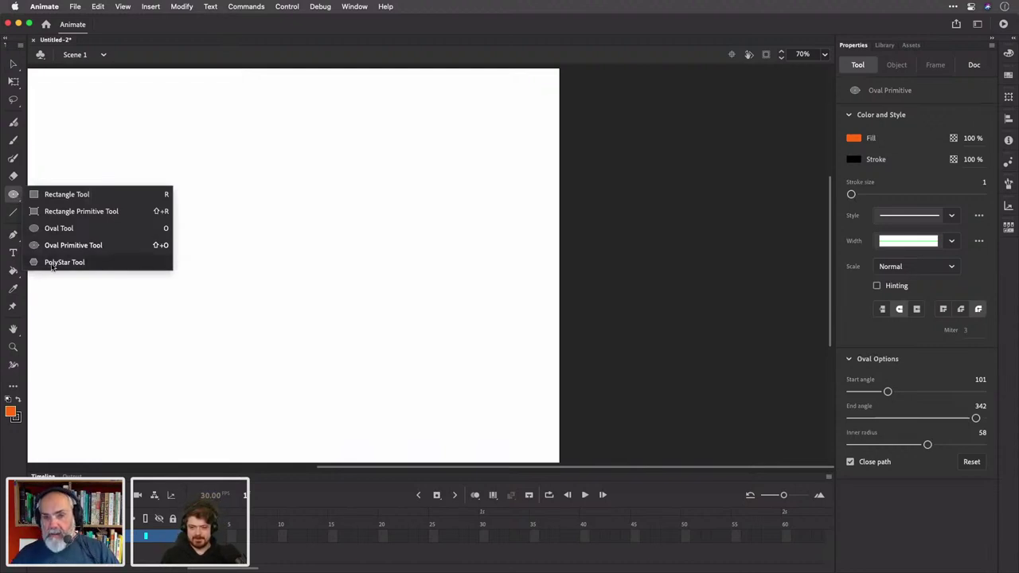
pyautogui.click(11, 197)
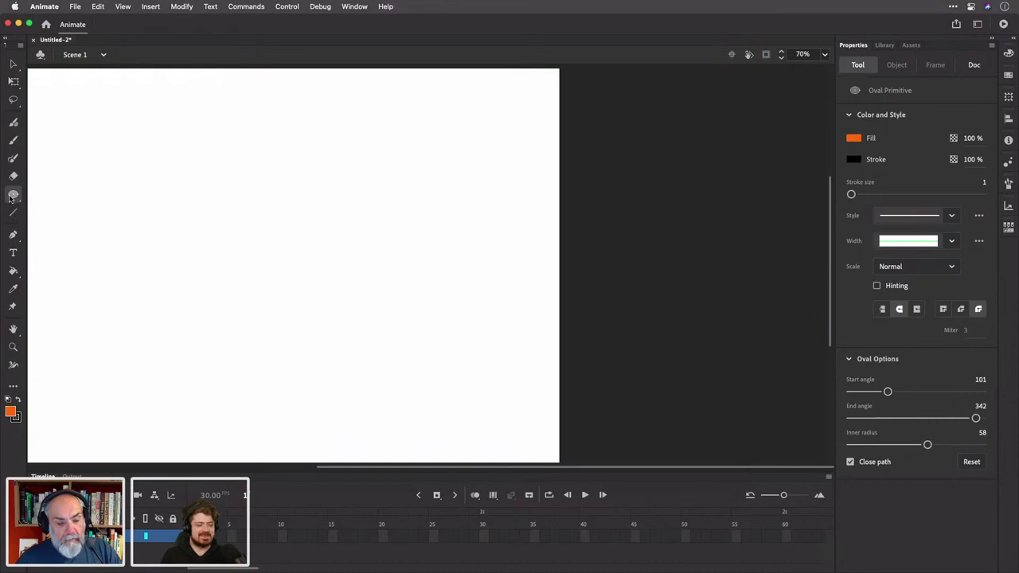
pyautogui.hscroll(-5, 252, 176)
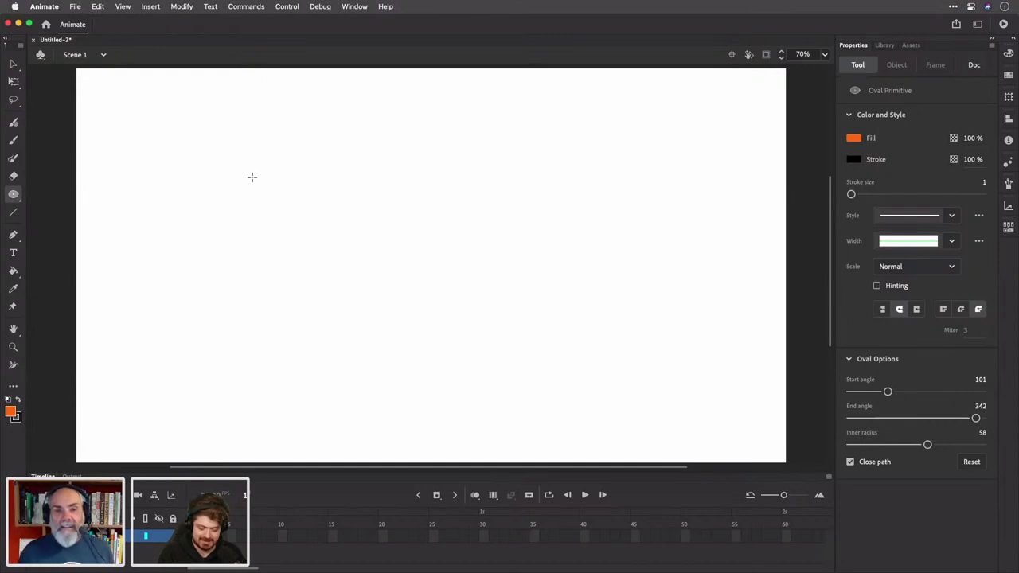
# Draw an orange five-sided polygon about 609 by 583 px in the stage's upper left with the PolyStar tool
pyautogui.click(14, 195)
pyautogui.click(64, 262)
pyautogui.moveTo(307, 200); pyautogui.dragTo(376, 298)
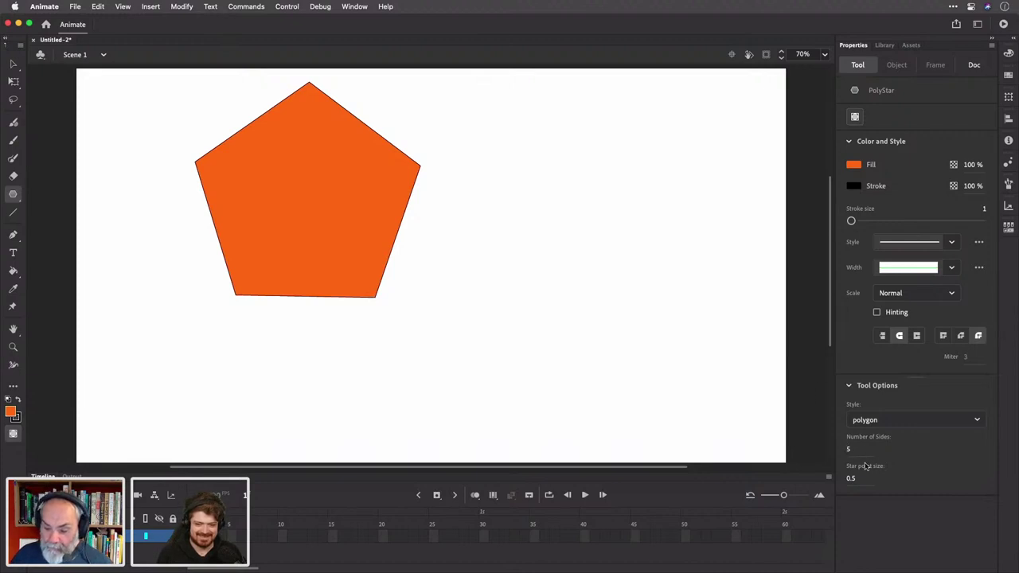
# Set the PolyStar tool's star point size to 0.4
pyautogui.click(851, 478)
pyautogui.write('1')
pyautogui.press('BackSpace')
pyautogui.write('0.4')
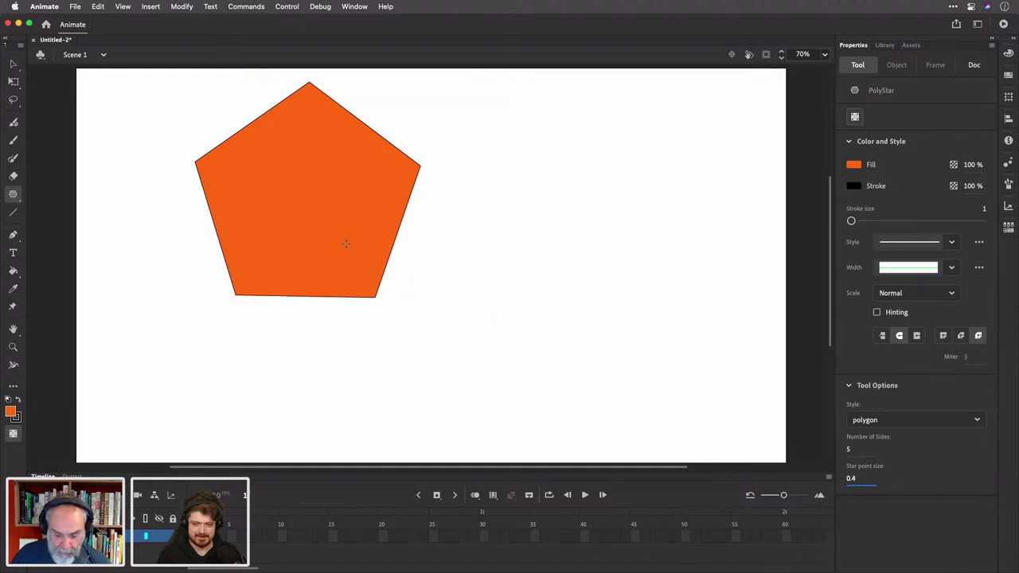
# Select the orange pentagon to check its object properties, and delete it from the stage
pyautogui.write('v')
pyautogui.click(330, 212)
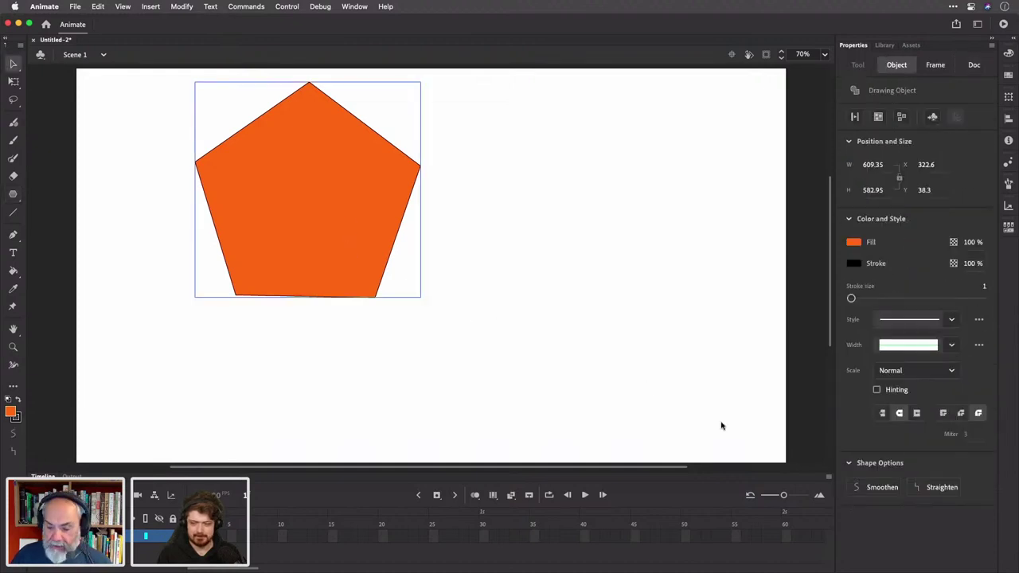
pyautogui.click(430, 257)
pyautogui.click(363, 226)
pyautogui.press('Delete')
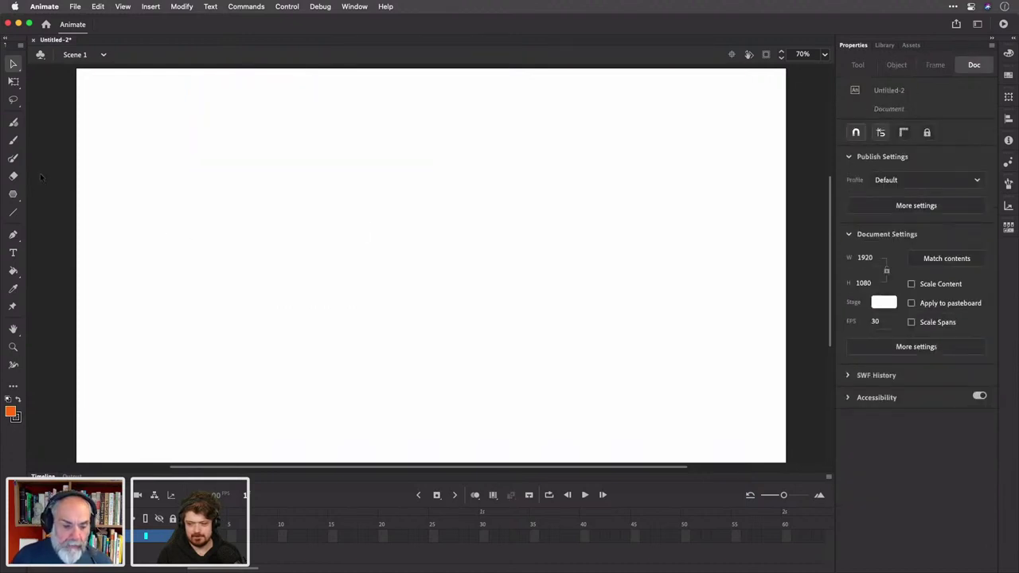
# Set the PolyStar star point size to 0.6 and draw an orange pentagon in the upper middle of the stage
pyautogui.click(16, 195)
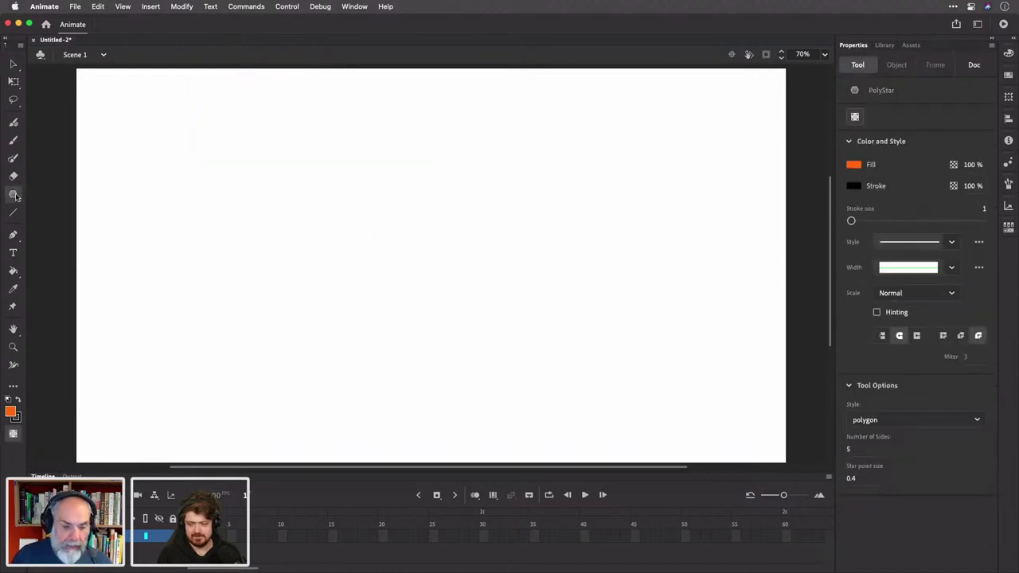
pyautogui.click(851, 478)
pyautogui.press('BackSpace')
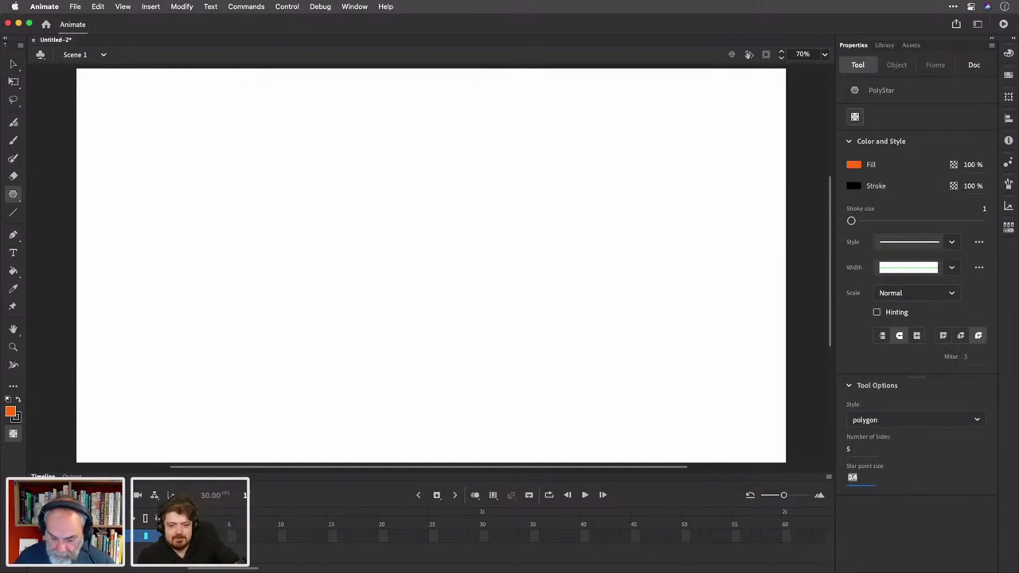
pyautogui.write('.')
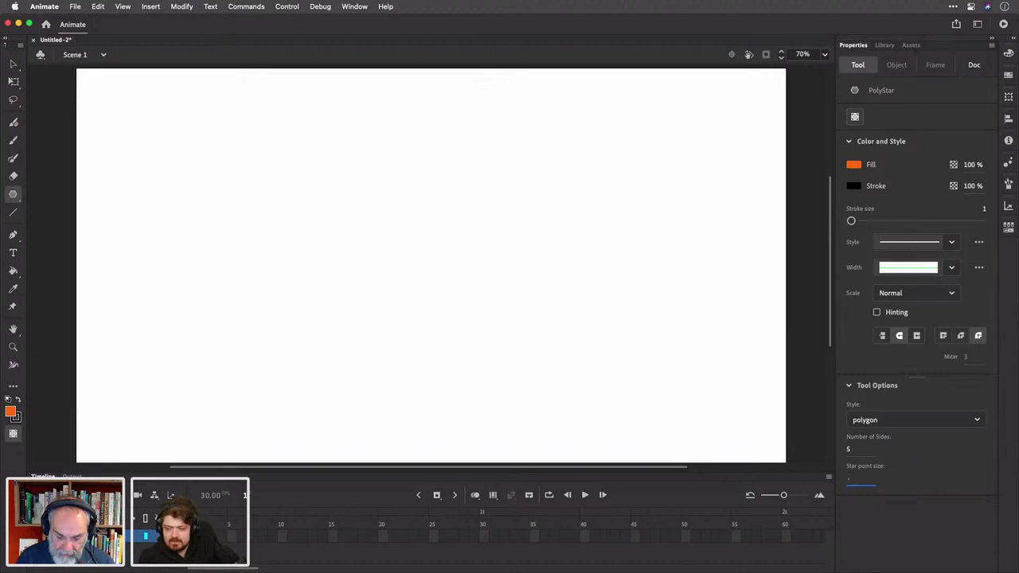
pyautogui.write('6')
pyautogui.press('Return')
pyautogui.moveTo(384, 214)
pyautogui.mouseDown()
pyautogui.moveTo(451, 264)
pyautogui.moveTo(445, 294)
pyautogui.mouseUp()
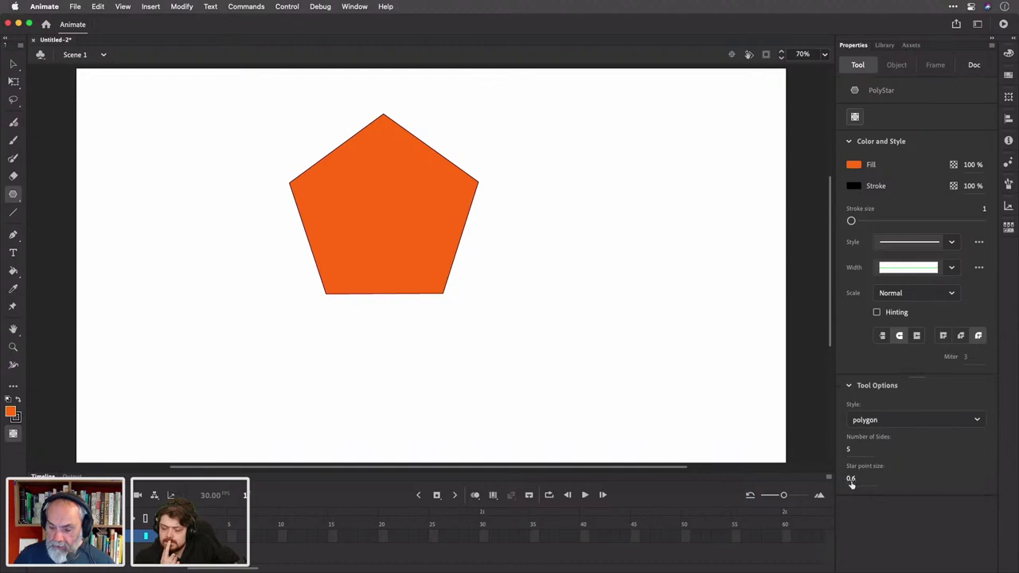
# Draw a small pentagon with star point size 1 beside the large one, and two overlapping 27-sided polygons farther right with the PolyStar tool
pyautogui.moveTo(849, 479); pyautogui.dragTo(920, 478)
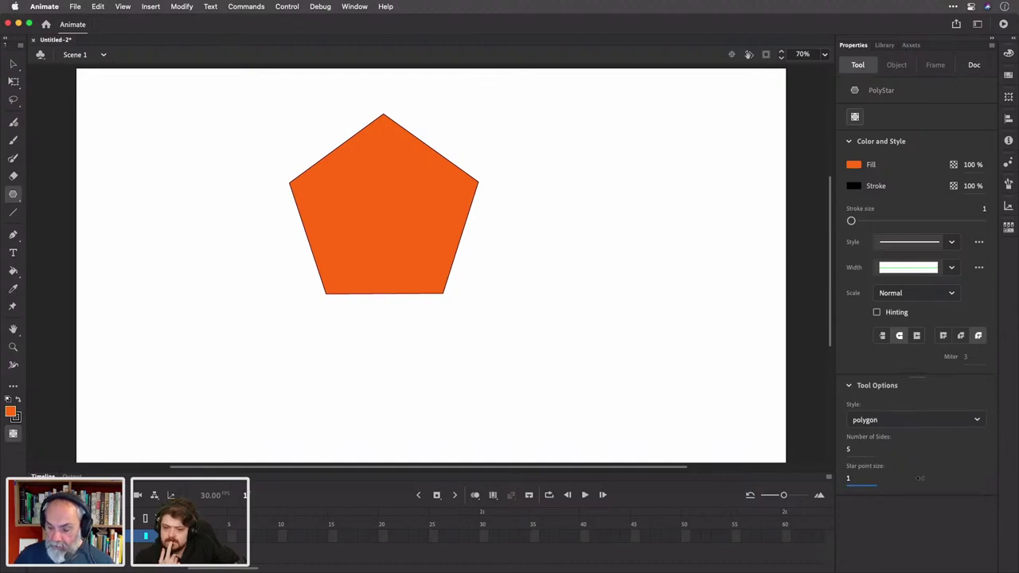
pyautogui.moveTo(506, 269); pyautogui.dragTo(545, 311)
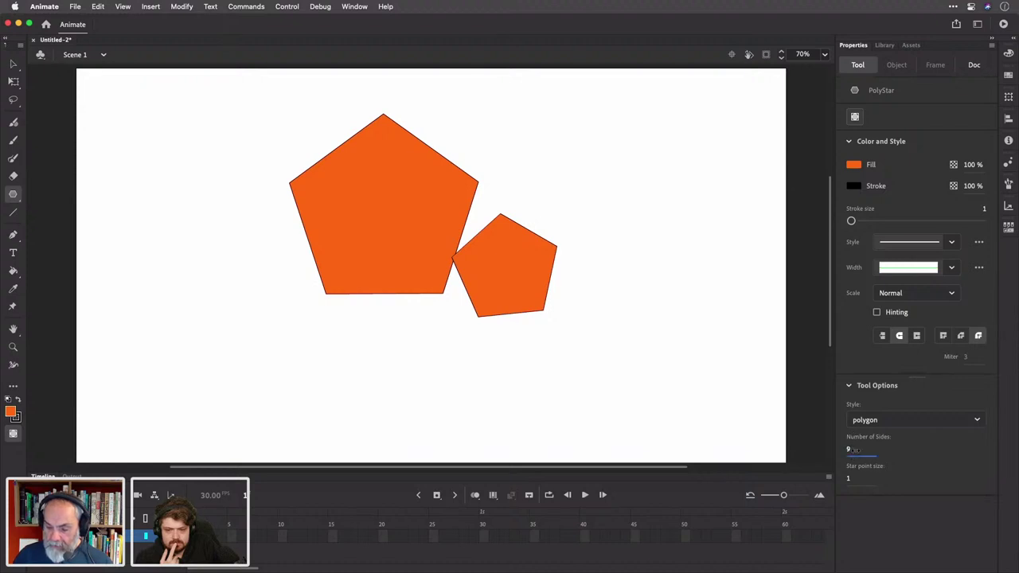
pyautogui.moveTo(603, 347); pyautogui.dragTo(652, 388)
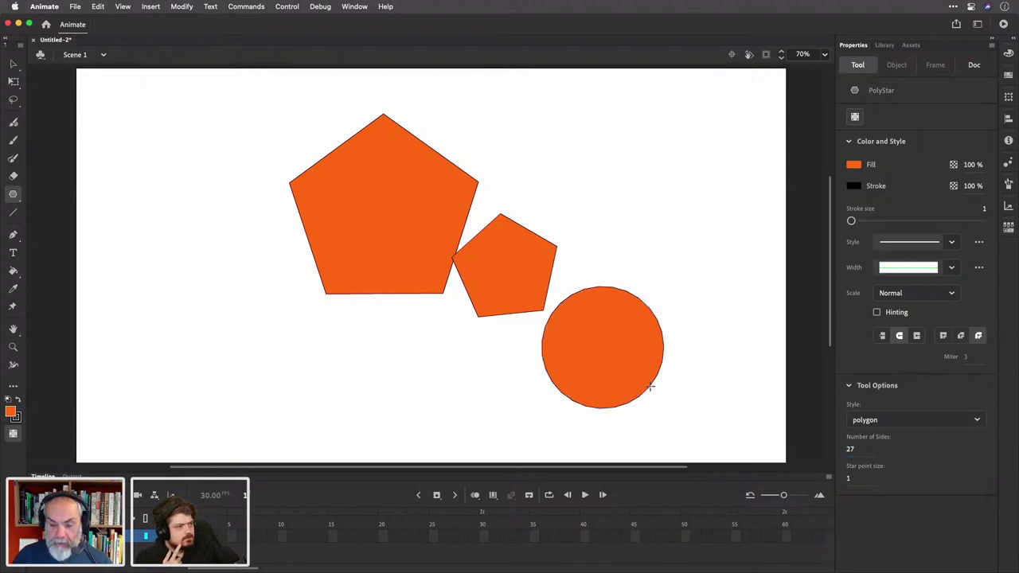
pyautogui.moveTo(652, 263); pyautogui.dragTo(699, 309)
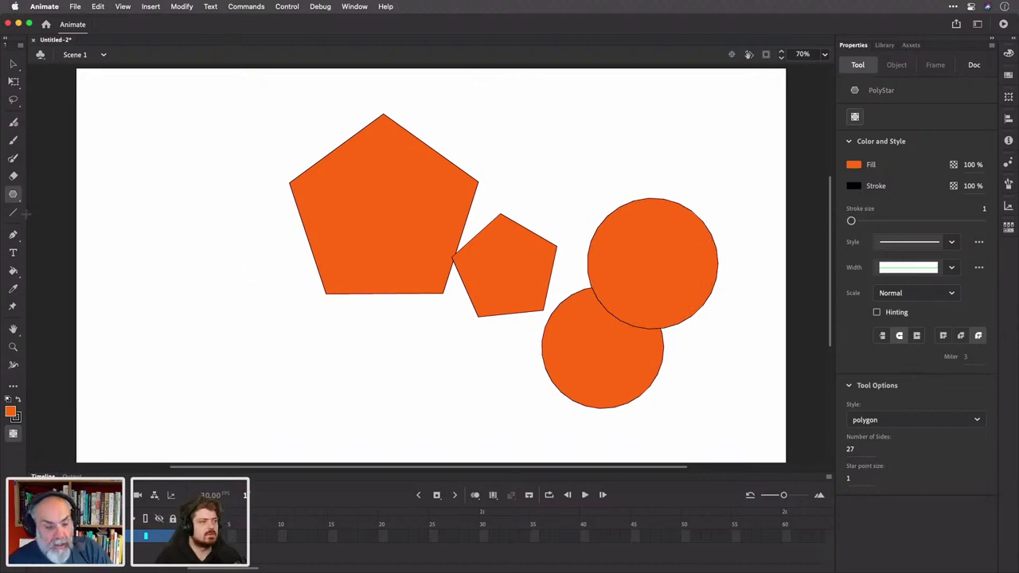
# Set the PolyStar star point size to 0 and draw a 27-sided polygon overlapping the large pentagon's lower left edge
pyautogui.click(849, 481)
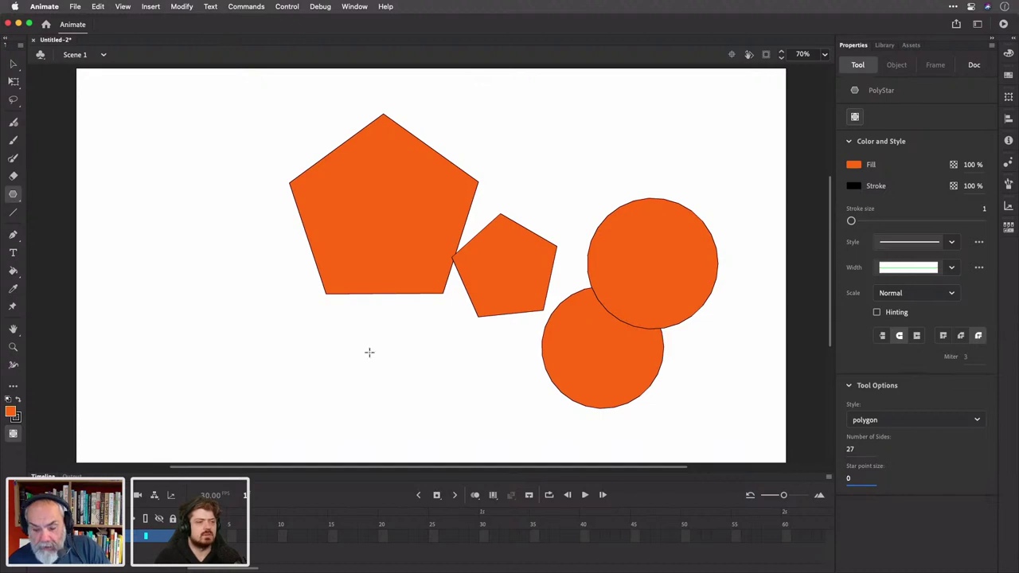
pyautogui.moveTo(341, 336); pyautogui.dragTo(397, 385)
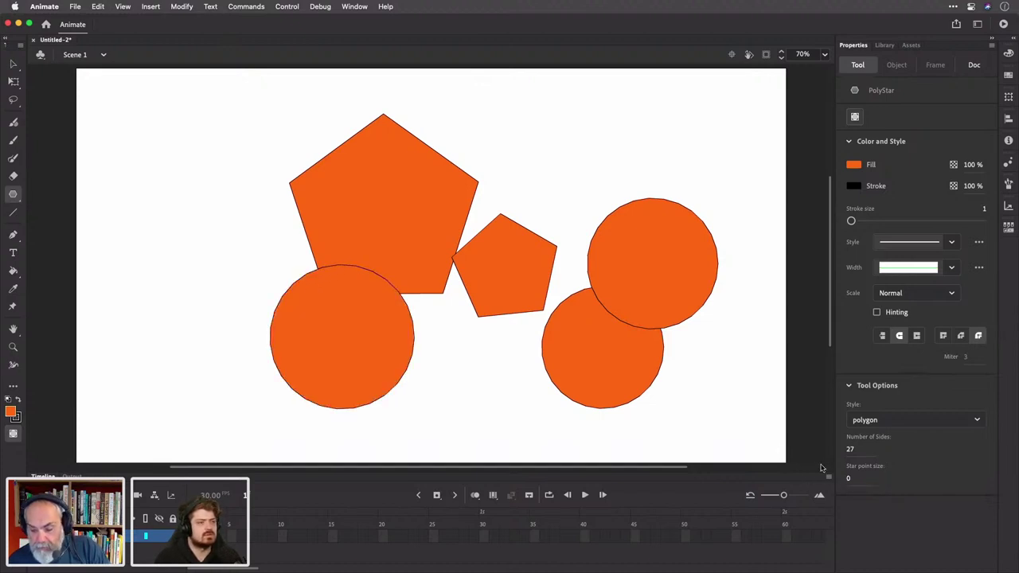
pyautogui.click(849, 448)
# Switch the PolyStar style to star with star point size 1 and draw a 27-pointed star left of the large pentagon
pyautogui.click(929, 419)
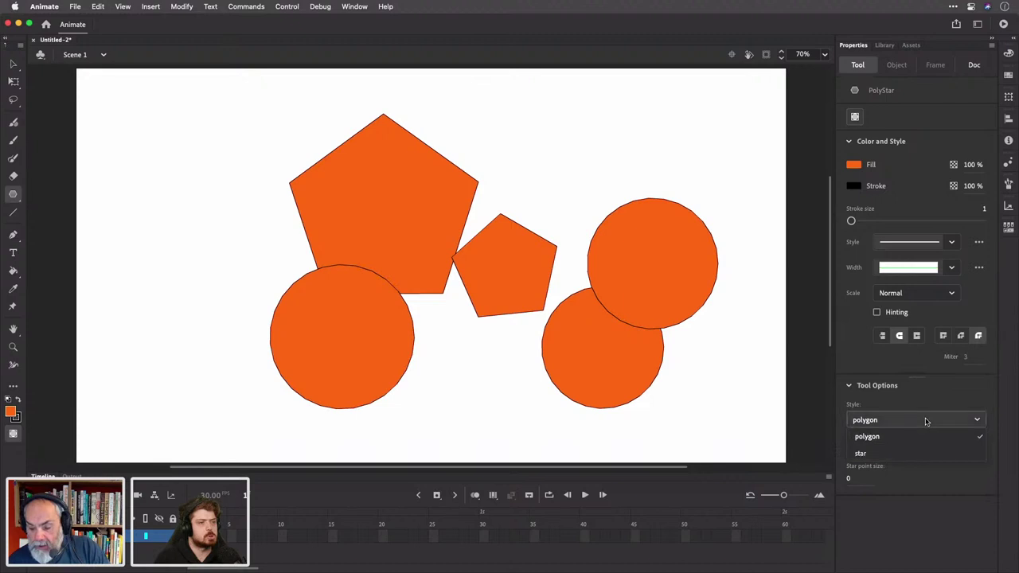
pyautogui.click(913, 454)
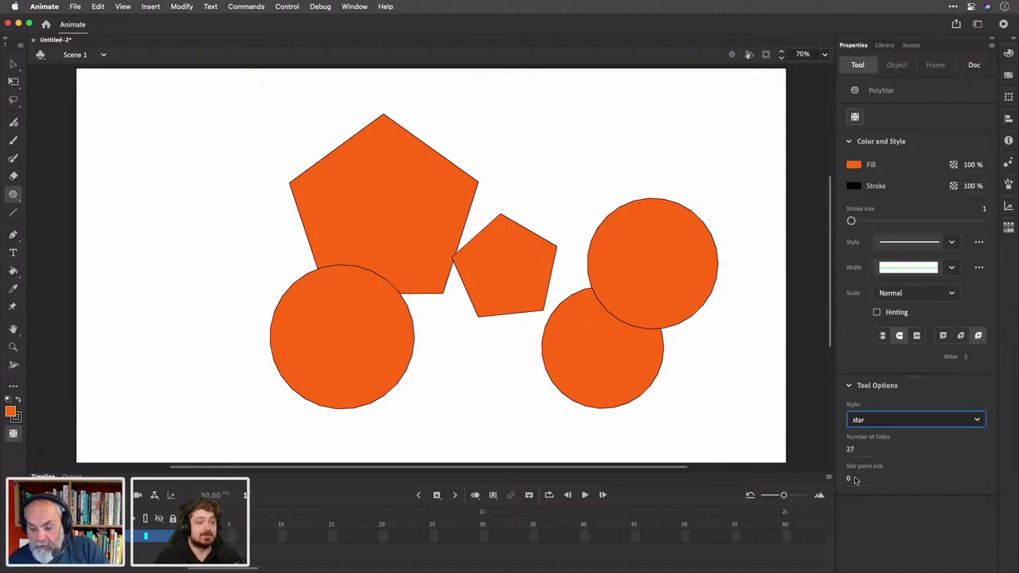
pyautogui.click(848, 478)
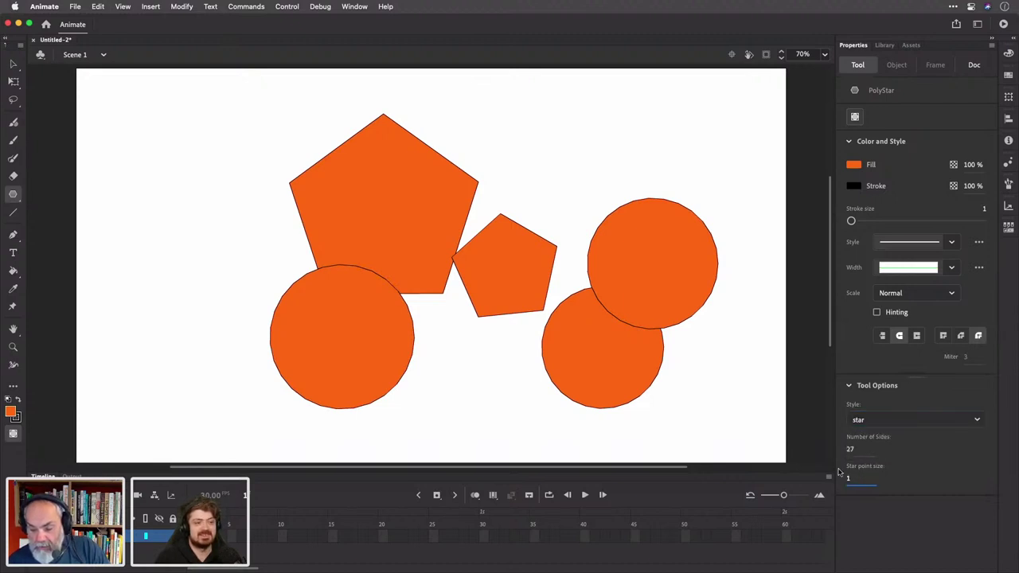
pyautogui.moveTo(175, 230); pyautogui.dragTo(202, 282)
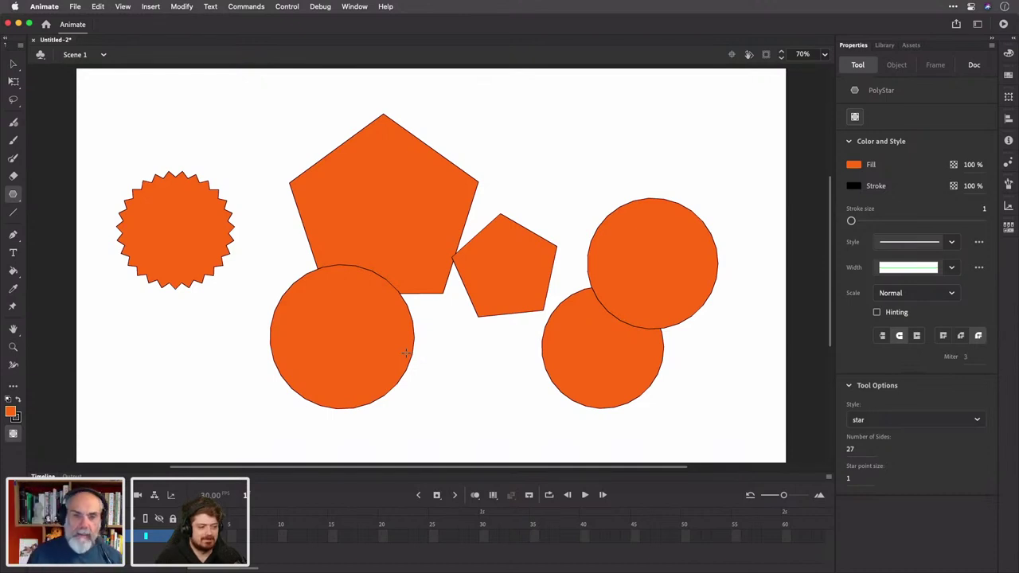
# Select all the polygons and the star on the stage and delete them
pyautogui.click(13, 64)
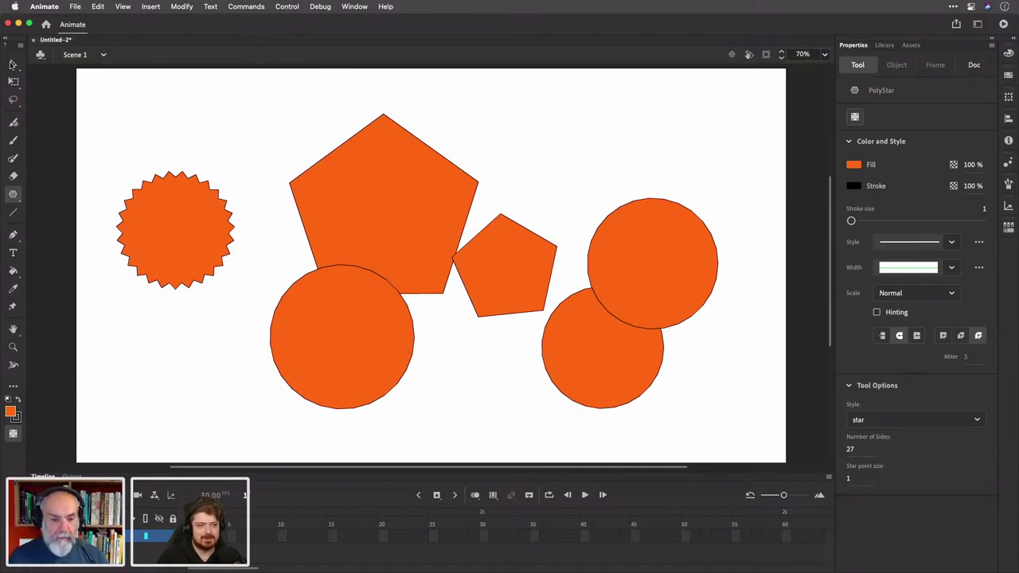
pyautogui.moveTo(131, 107)
pyautogui.mouseDown()
pyautogui.moveTo(562, 278)
pyautogui.moveTo(722, 422)
pyautogui.mouseUp()
pyautogui.press('Delete')
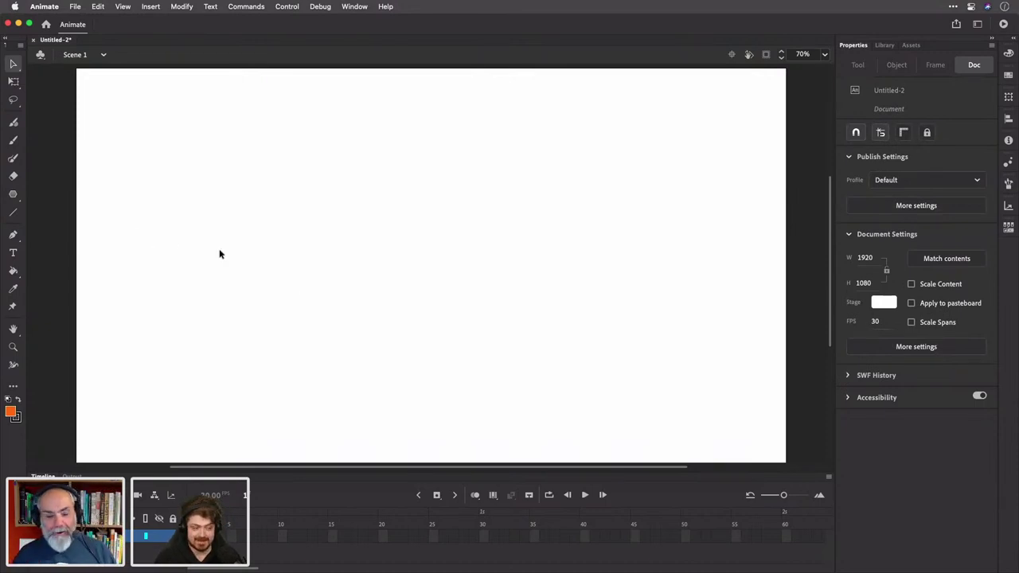
# With the Rectangle tool, toggle object drawing mode off and on, and draw an orange rectangle in the upper middle of the stage with it enabled
pyautogui.moveTo(13, 195); pyautogui.dragTo(41, 196)
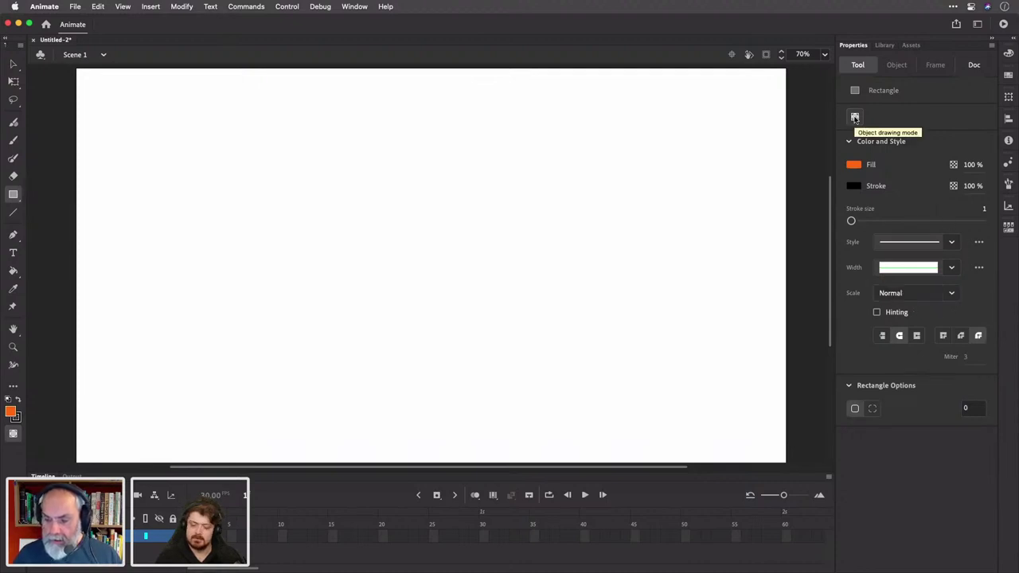
pyautogui.click(854, 117)
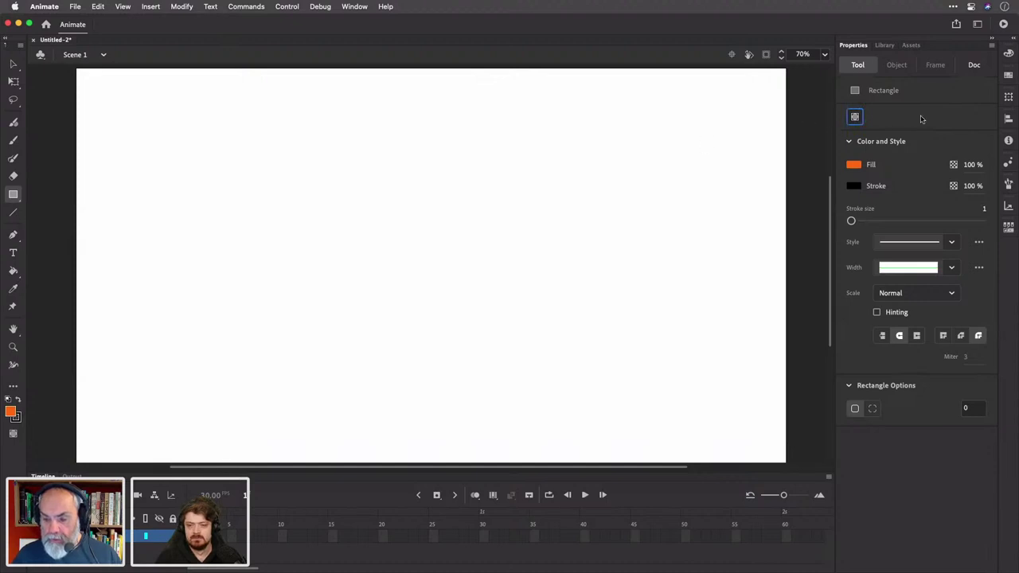
pyautogui.click(854, 117)
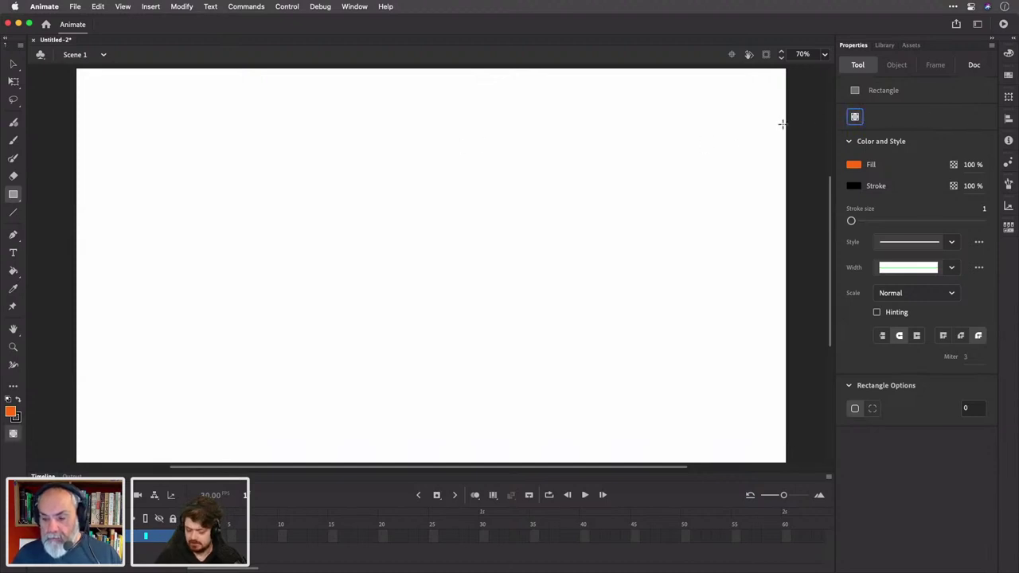
pyautogui.click(852, 117)
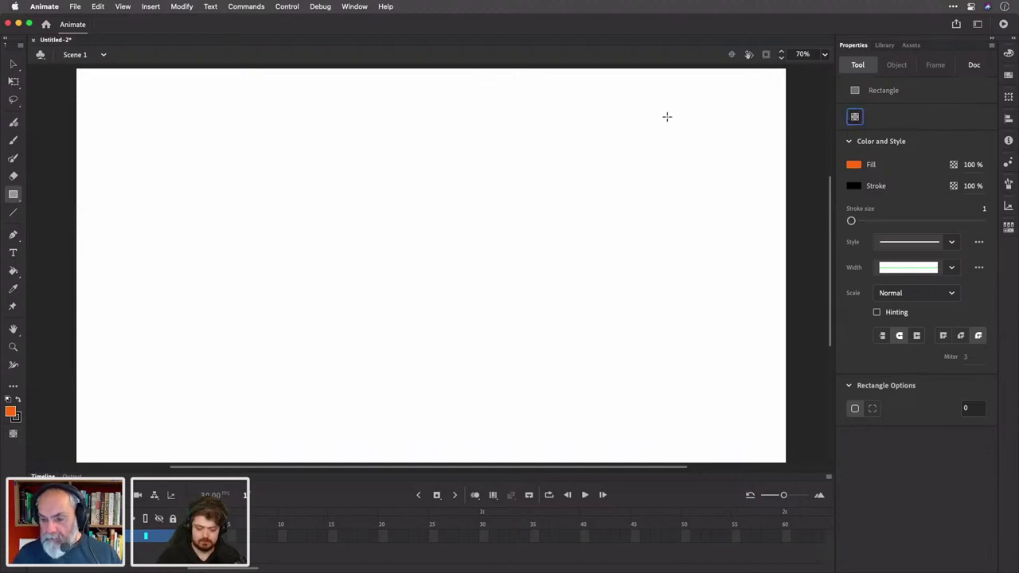
pyautogui.click(854, 117)
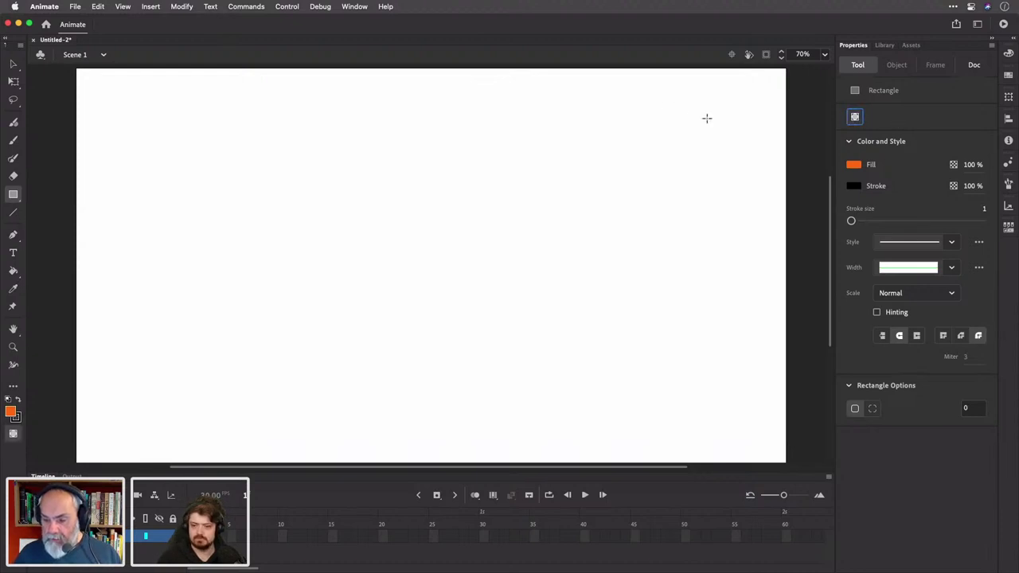
pyautogui.moveTo(403, 119)
pyautogui.mouseDown()
pyautogui.moveTo(434, 146)
pyautogui.moveTo(512, 265)
pyautogui.mouseUp()
# Select the orange rectangle drawn in object drawing mode and delete it
pyautogui.press('v')
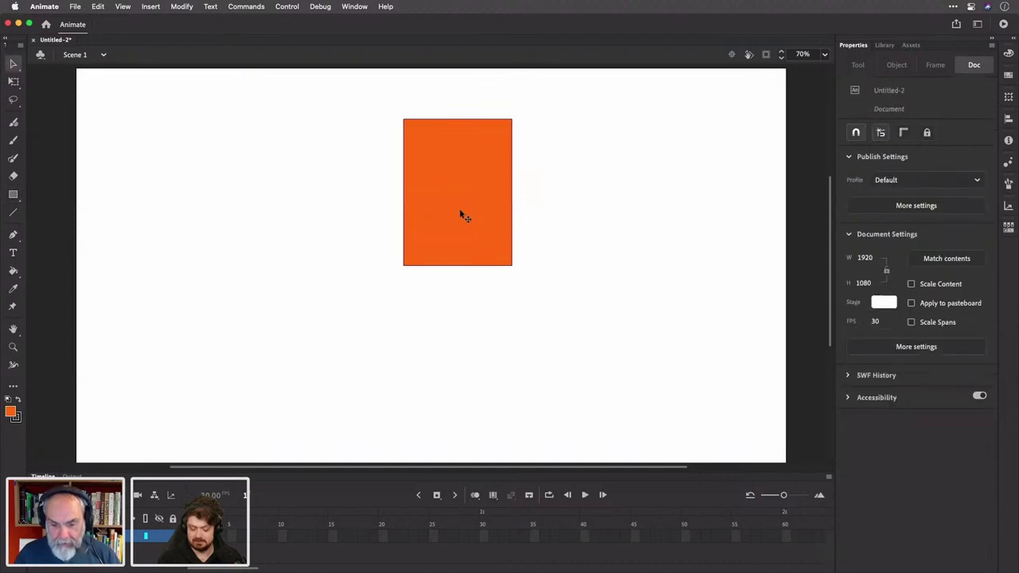
pyautogui.click(461, 213)
pyautogui.press('Delete')
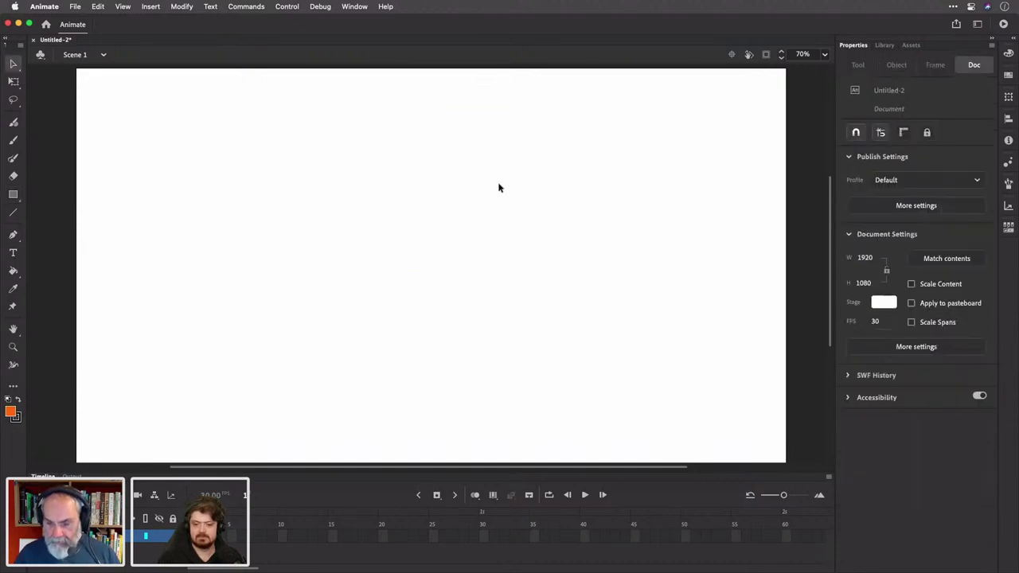
# Turn off object drawing mode for the Rectangle tool and draw an orange rectangle about 311 by 456 px in the middle of the stage
pyautogui.click(14, 195)
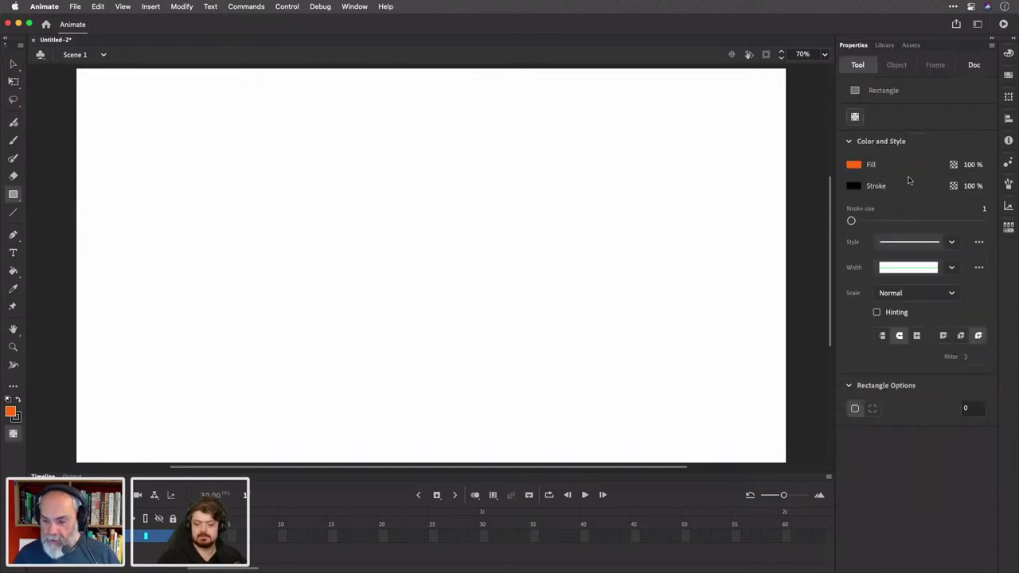
pyautogui.click(854, 118)
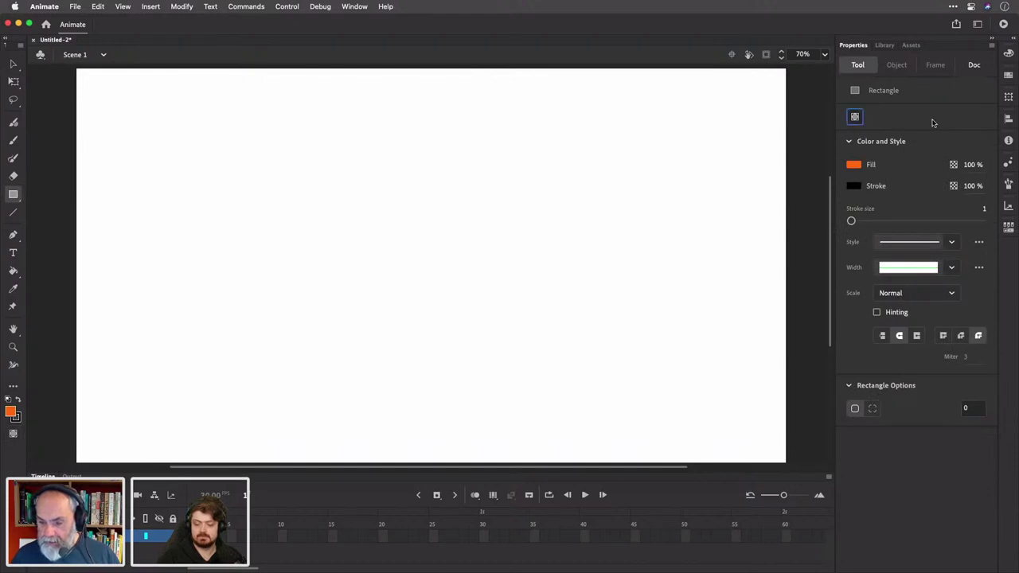
pyautogui.click(855, 118)
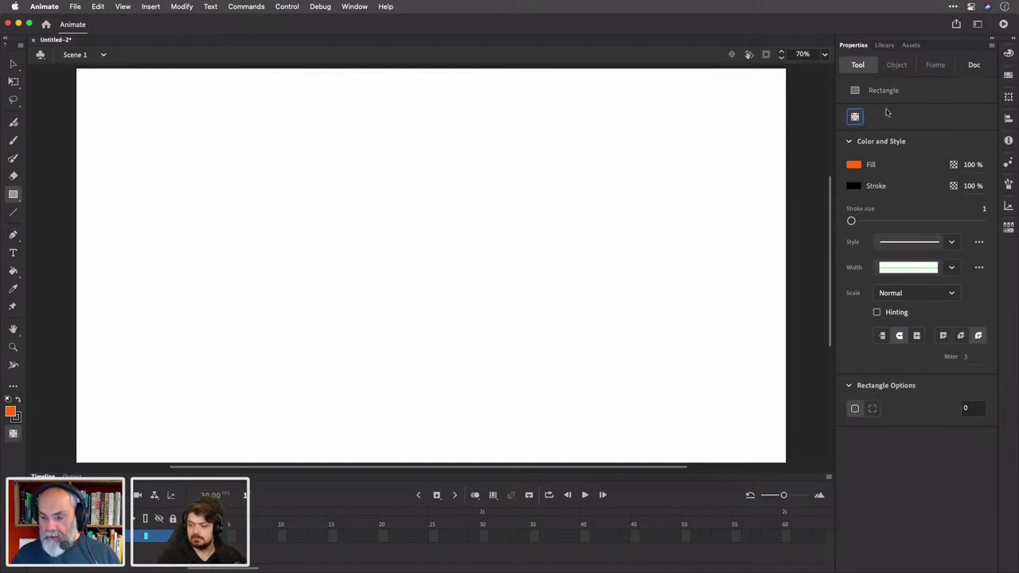
pyautogui.click(856, 117)
pyautogui.moveTo(391, 145)
pyautogui.mouseDown()
pyautogui.moveTo(505, 295)
pyautogui.moveTo(506, 314)
pyautogui.mouseUp()
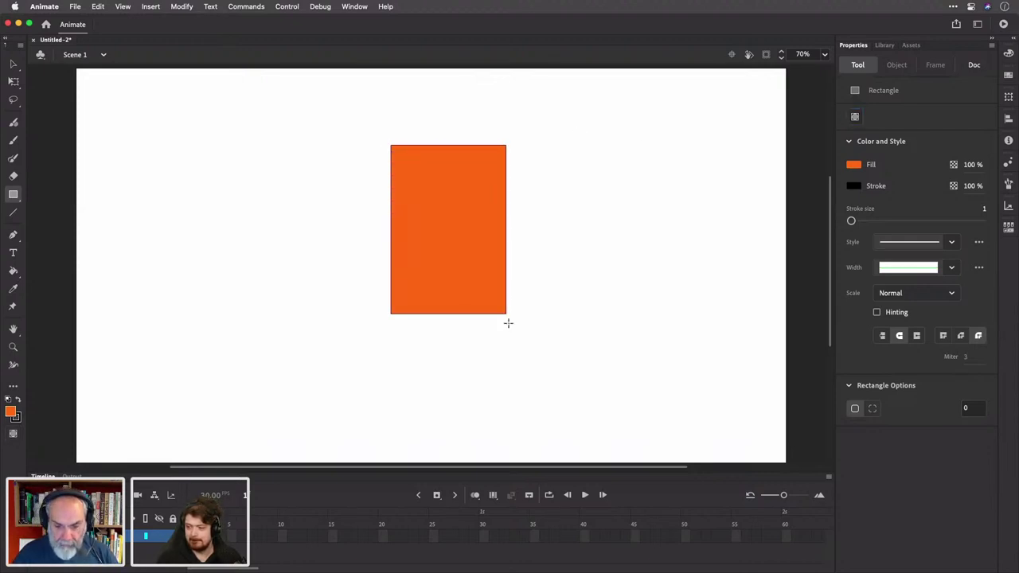
# Select the rectangle's fill and its left stroke separately to examine how the merged shape is made up
pyautogui.click(12, 65)
pyautogui.click(432, 194)
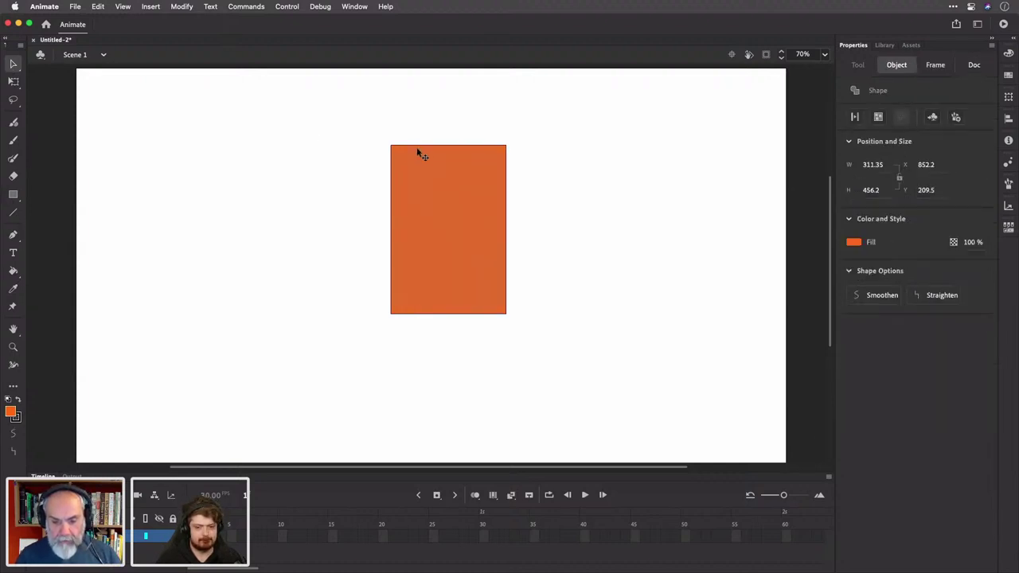
pyautogui.click(391, 150)
pyautogui.click(470, 175)
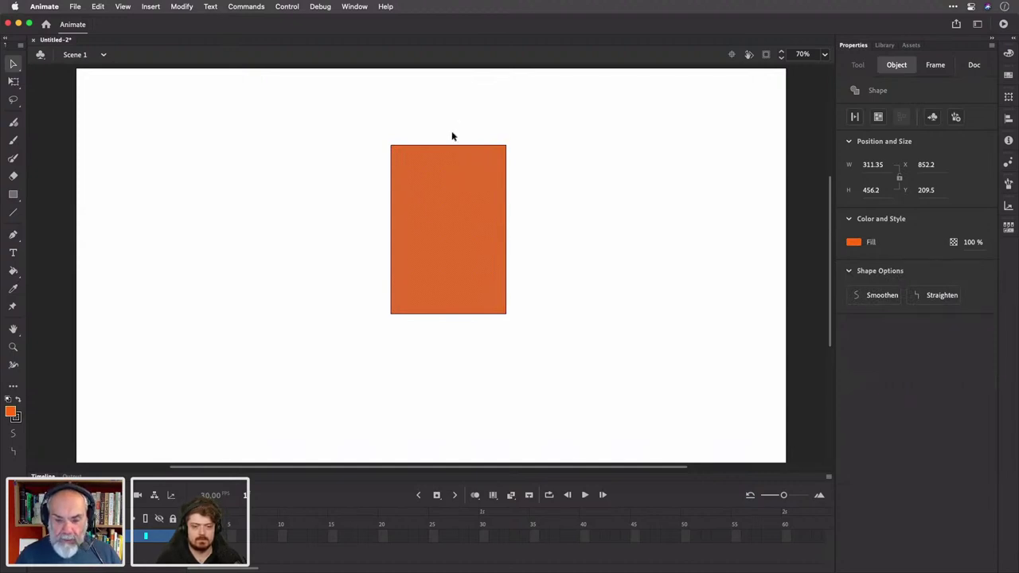
# Select the rectangle's fill and stroke together and move them right to about X 1086, Y 201
pyautogui.doubleClick(459, 181)
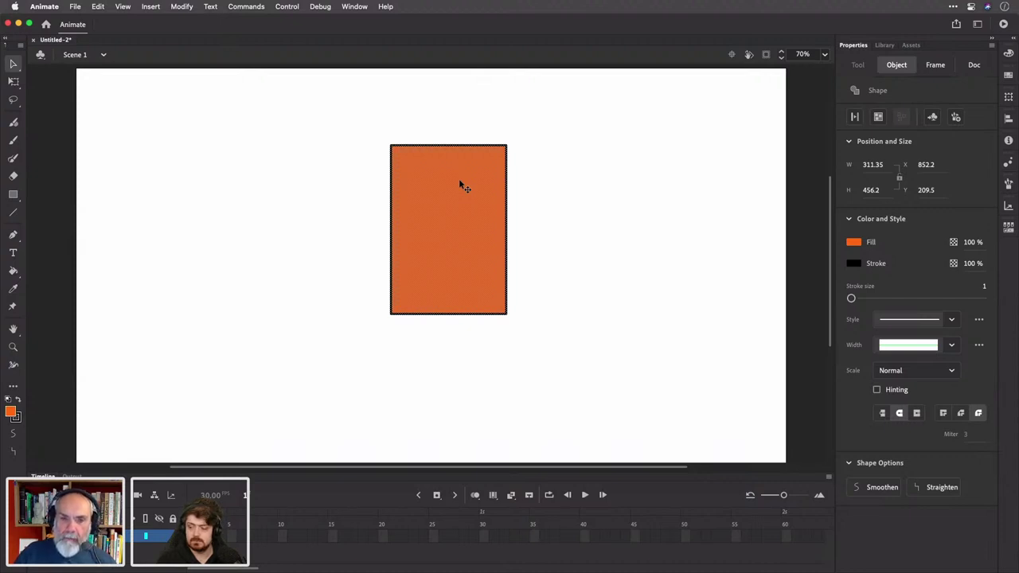
pyautogui.moveTo(459, 185); pyautogui.dragTo(518, 179)
pyautogui.click(643, 167)
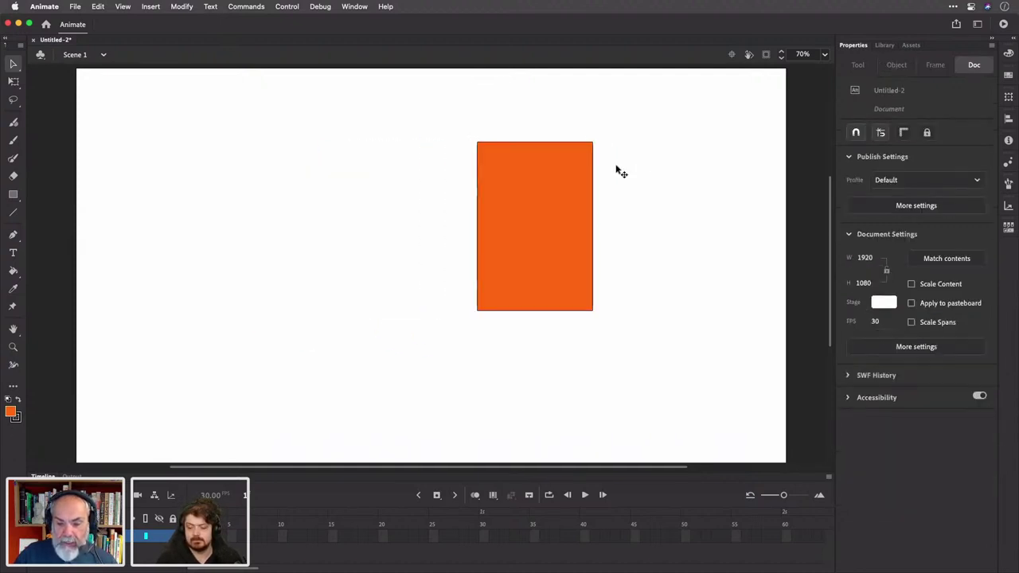
# Move the rectangle's left stroke away from the fill to about X 957 and bend it into a curve touching the fill
pyautogui.click(478, 212)
pyautogui.moveTo(478, 210); pyautogui.dragTo(431, 216)
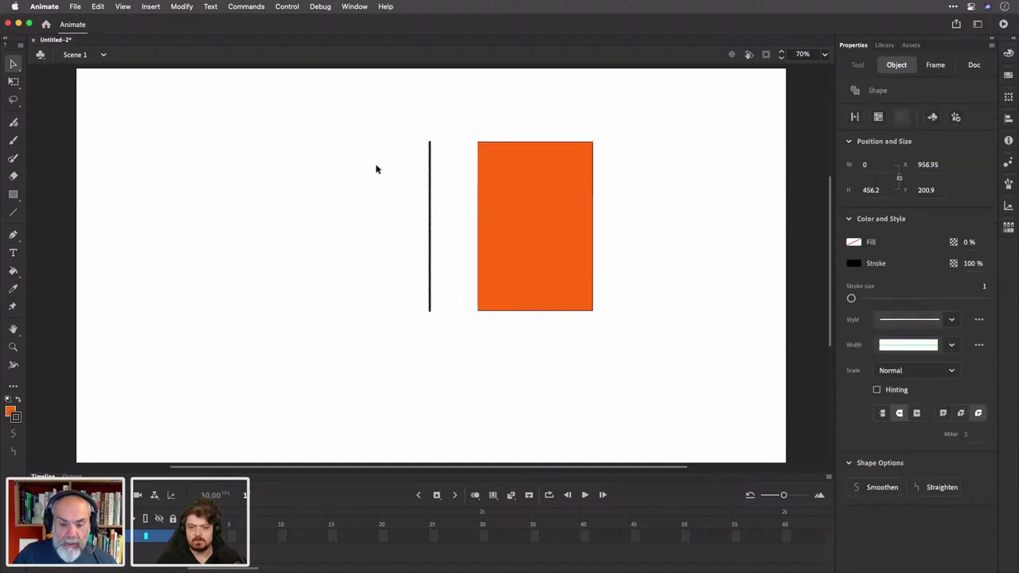
pyautogui.click(13, 81)
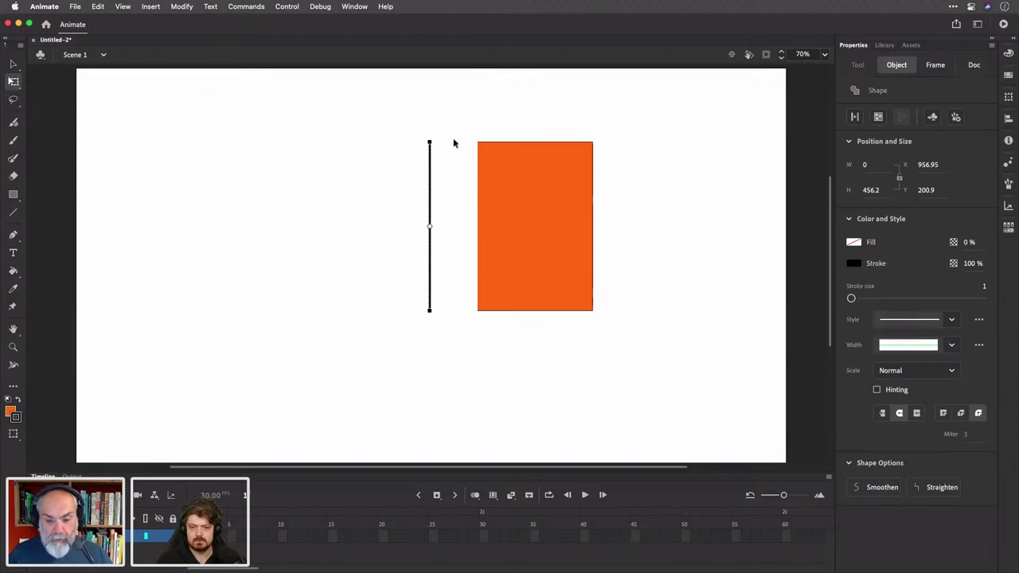
pyautogui.click(434, 233)
pyautogui.moveTo(430, 228); pyautogui.dragTo(483, 228)
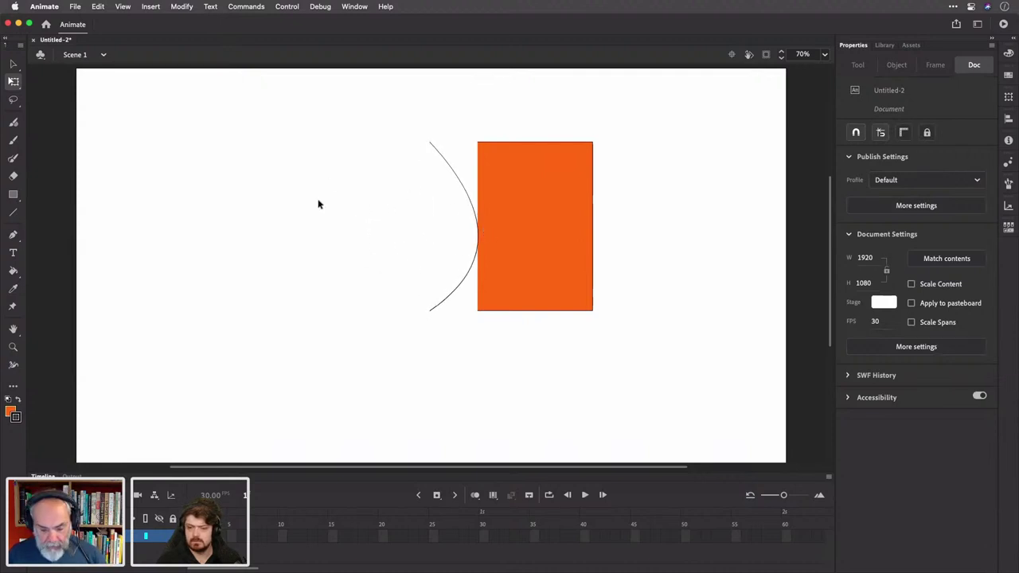
# Select the rectangle together with the curved stroke and delete everything from the stage
pyautogui.press('v')
pyautogui.doubleClick(514, 198)
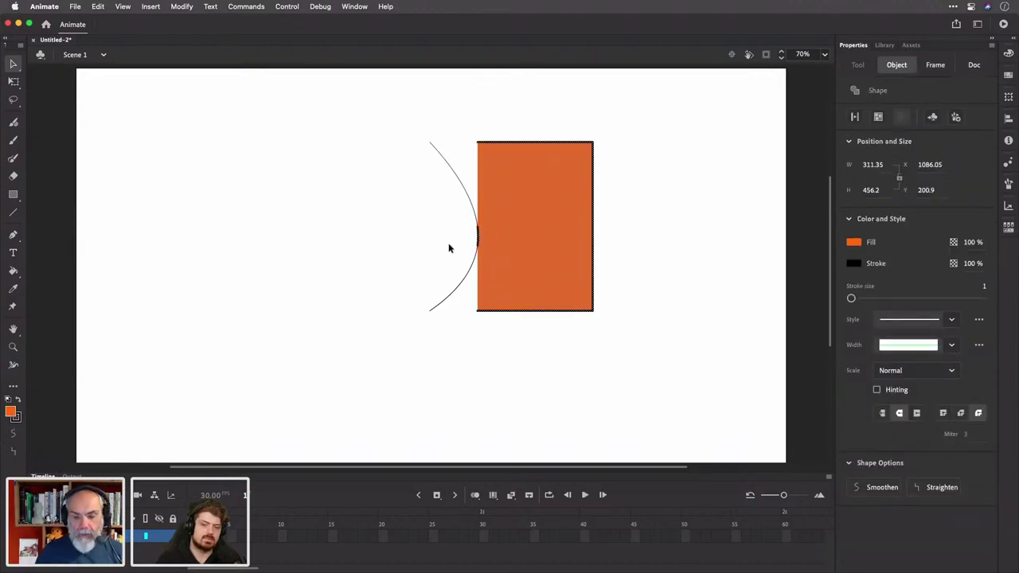
pyautogui.moveTo(382, 110); pyautogui.dragTo(714, 401)
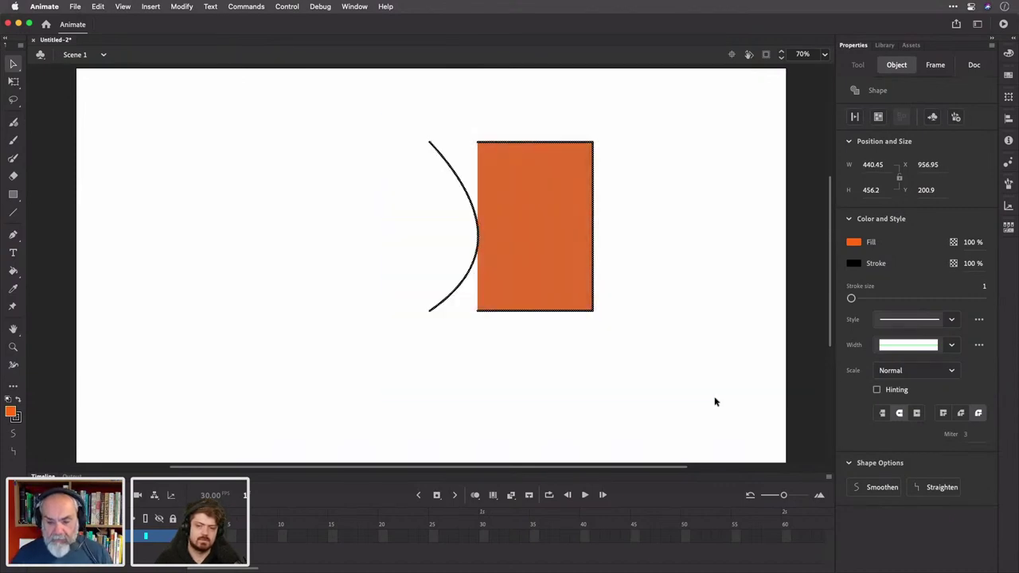
pyautogui.press('Delete')
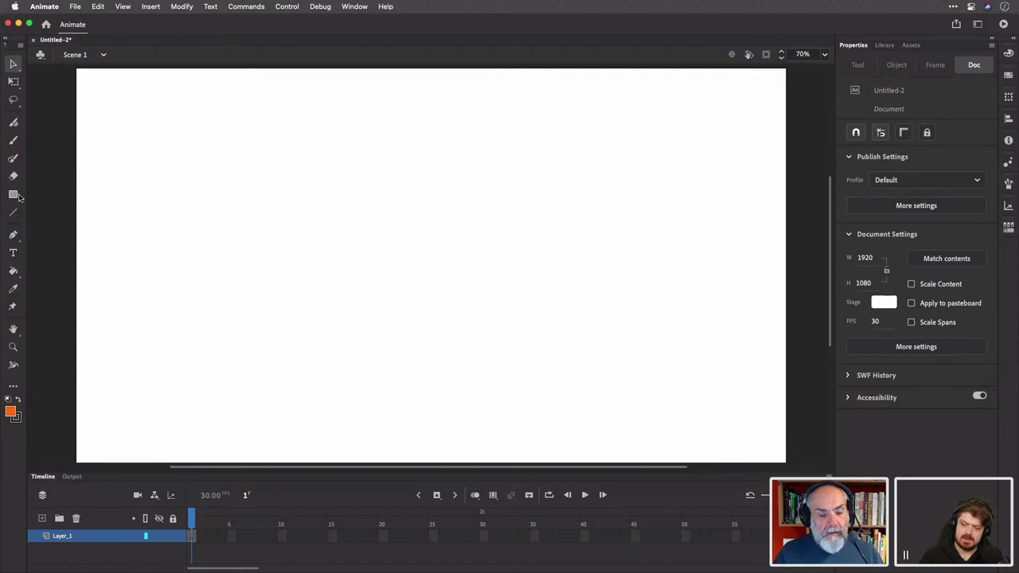
# Paint an orange S-shaped stroke on the stage with the Classic Brush at size 22
pyautogui.click(12, 140)
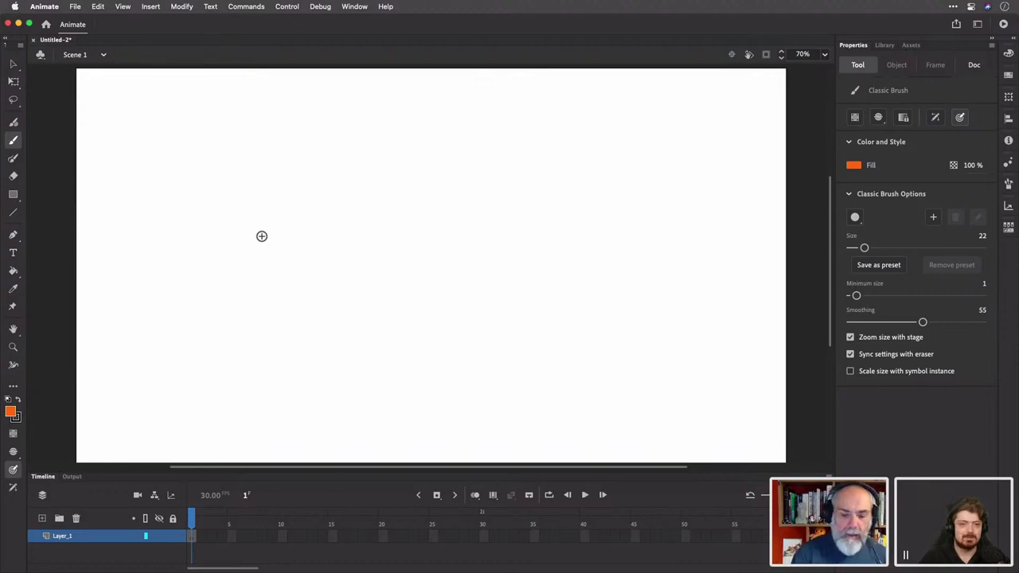
pyautogui.moveTo(311, 320)
pyautogui.mouseDown()
pyautogui.moveTo(299, 277)
pyautogui.moveTo(315, 239)
pyautogui.moveTo(425, 160)
pyautogui.moveTo(421, 121)
pyautogui.mouseUp()
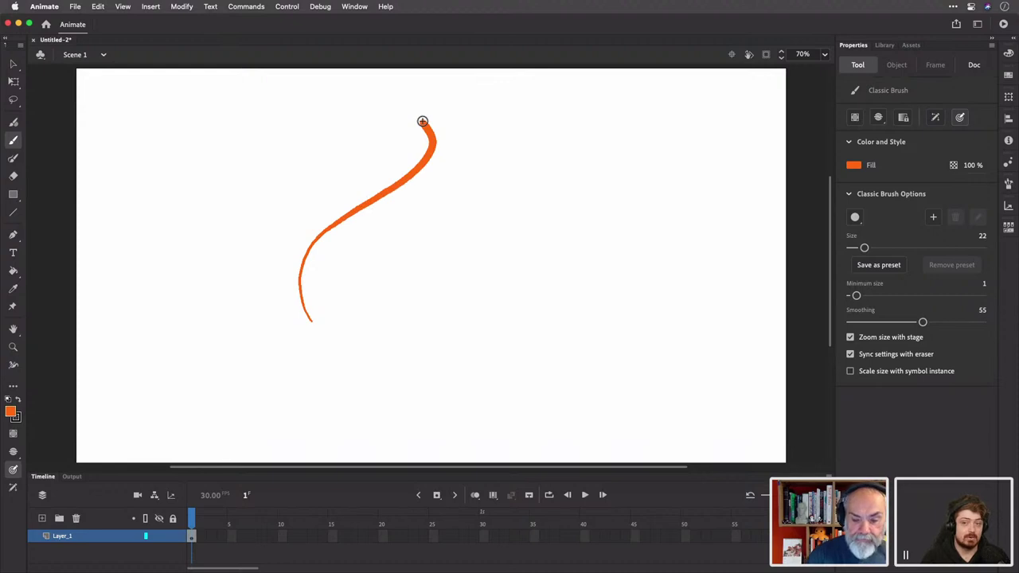
# Paint four more curved orange strokes beside and below the S-shaped stroke with the Classic Brush at size 22
pyautogui.moveTo(429, 161)
pyautogui.mouseDown()
pyautogui.moveTo(433, 284)
pyautogui.moveTo(454, 349)
pyautogui.moveTo(491, 362)
pyautogui.mouseUp()
pyautogui.moveTo(440, 318)
pyautogui.mouseDown()
pyautogui.moveTo(475, 273)
pyautogui.moveTo(550, 271)
pyautogui.moveTo(586, 182)
pyautogui.mouseUp()
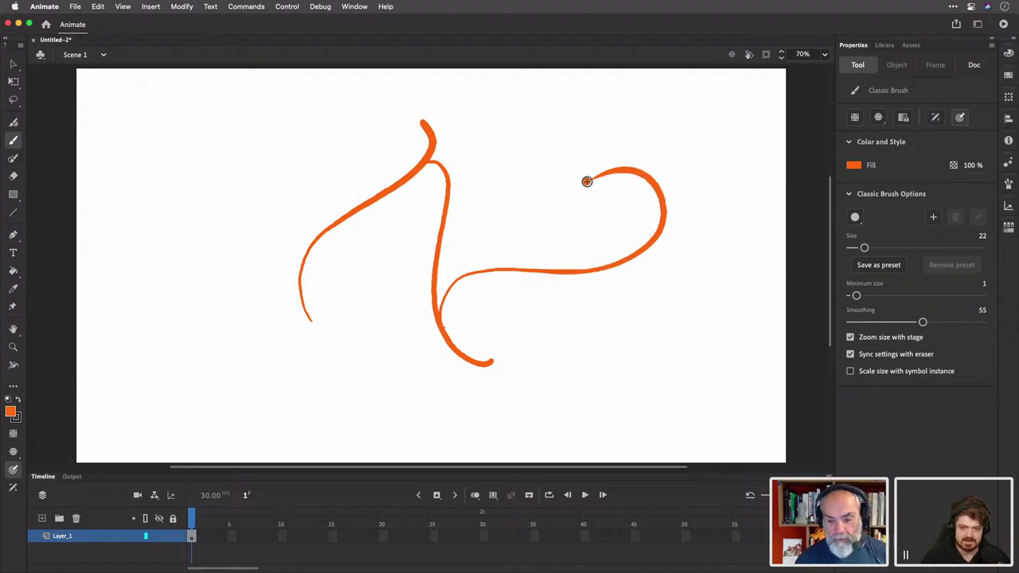
pyautogui.moveTo(478, 358)
pyautogui.mouseDown()
pyautogui.moveTo(470, 311)
pyautogui.moveTo(593, 330)
pyautogui.moveTo(678, 267)
pyautogui.mouseUp()
pyautogui.moveTo(543, 372)
pyautogui.mouseDown()
pyautogui.moveTo(558, 325)
pyautogui.moveTo(710, 300)
pyautogui.mouseUp()
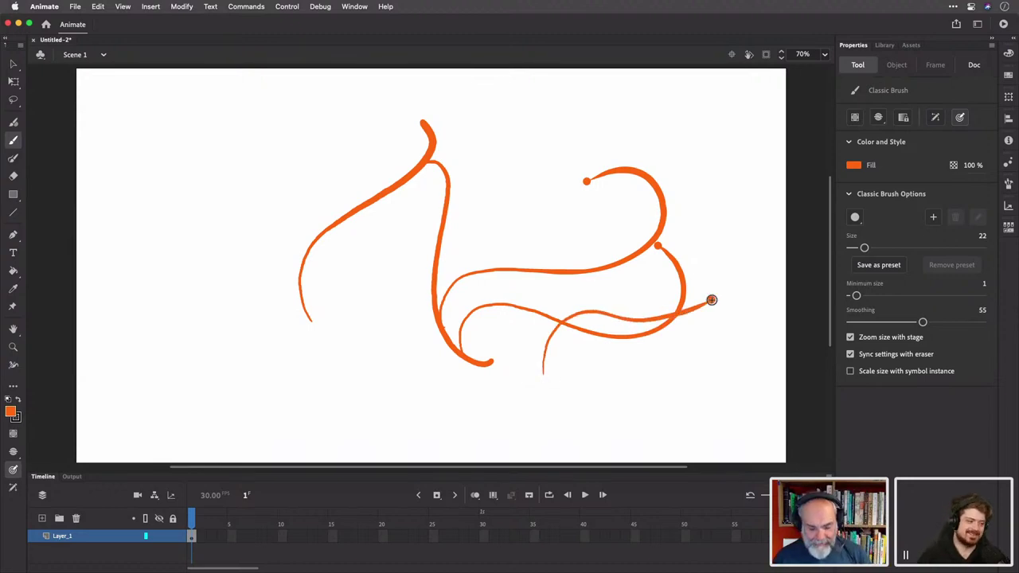
# Undo all five orange brush strokes to clear the stage
pyautogui.press('super+z')
pyautogui.press('super+z')
pyautogui.press('super+z')
pyautogui.press('super+z')
pyautogui.press('super+z')
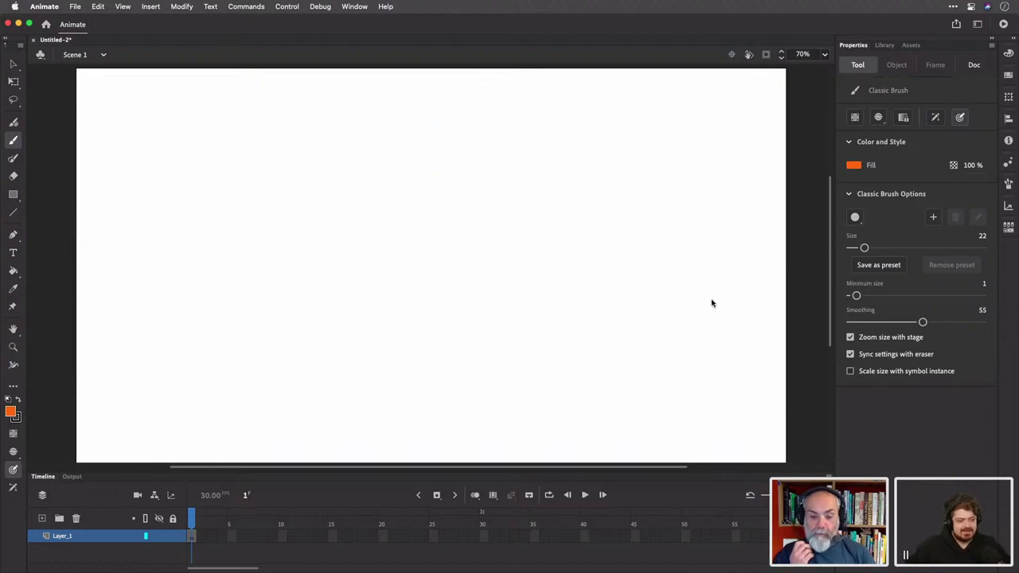
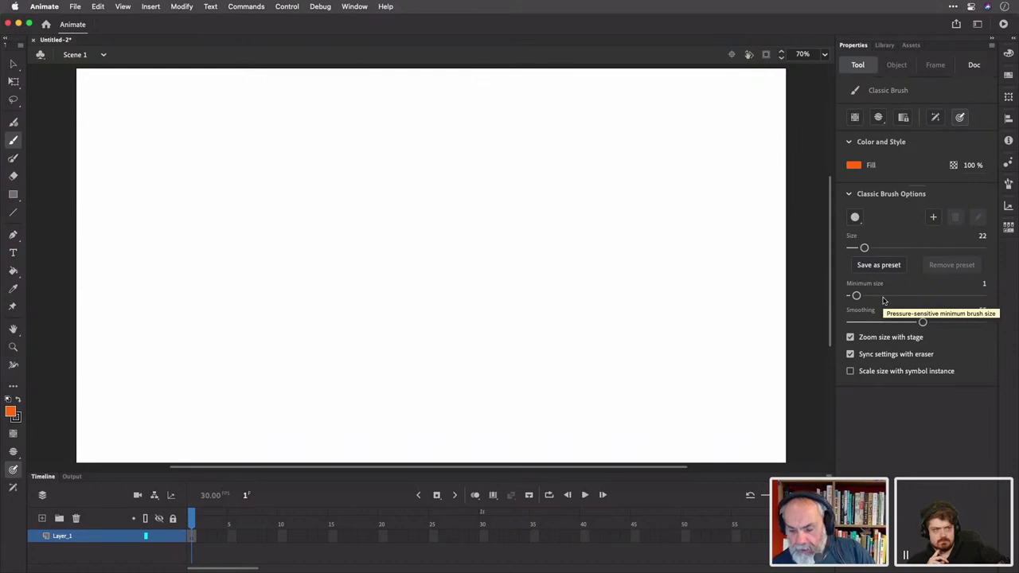
# Turn on tilt for the Classic Brush, keeping pressure enabled and the round brush type
pyautogui.click(856, 217)
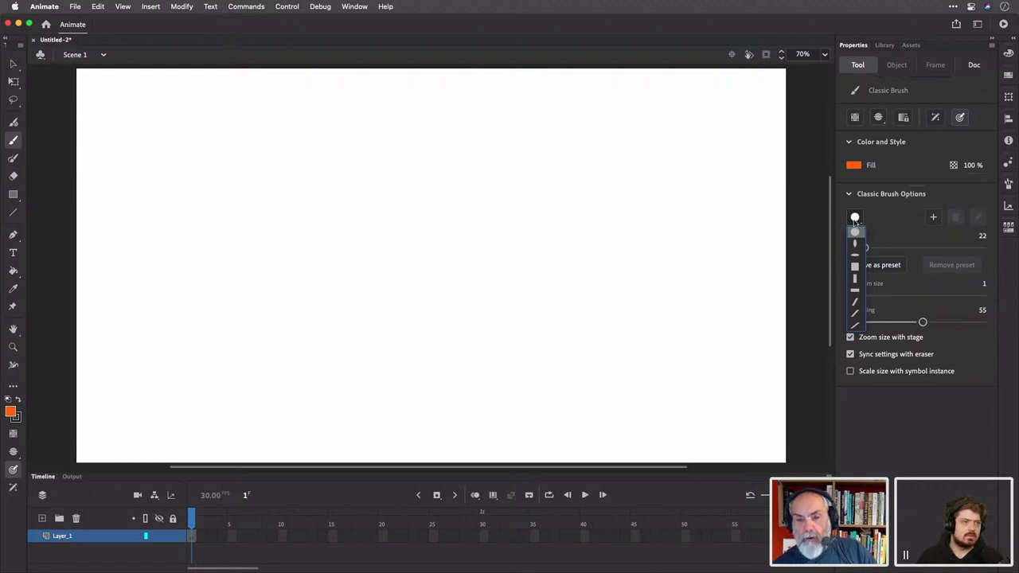
pyautogui.click(900, 218)
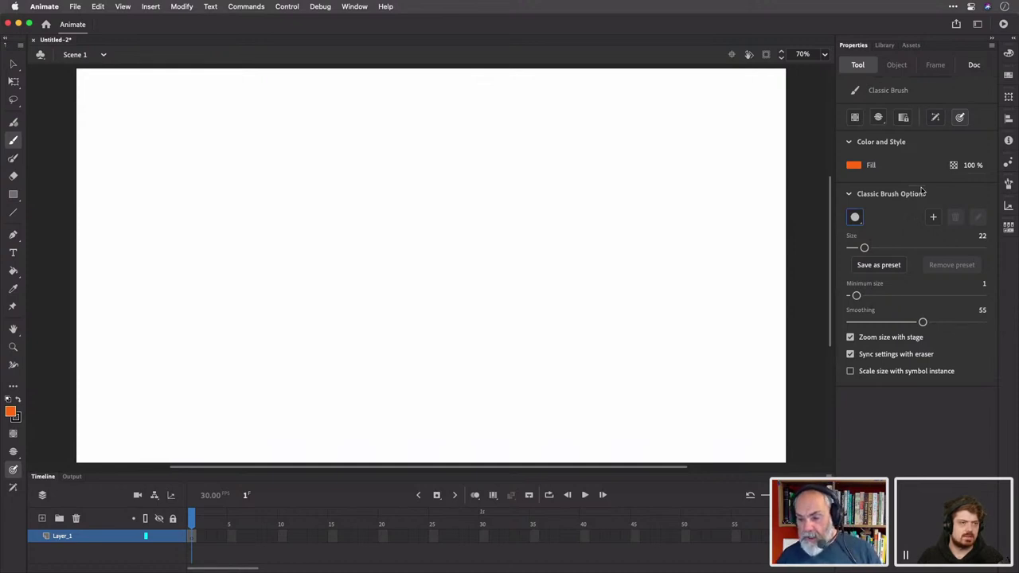
pyautogui.click(936, 119)
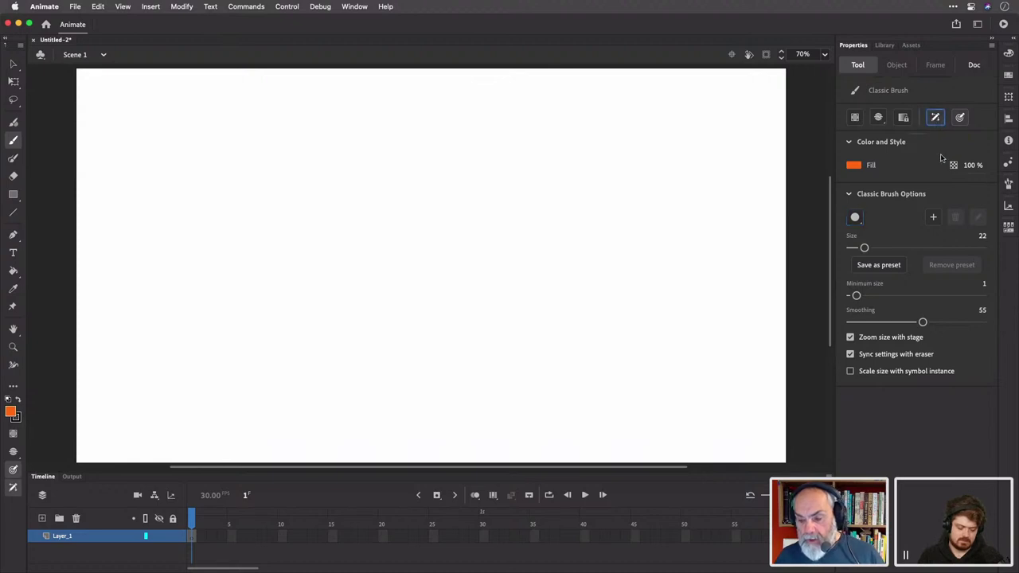
pyautogui.click(962, 119)
pyautogui.click(960, 118)
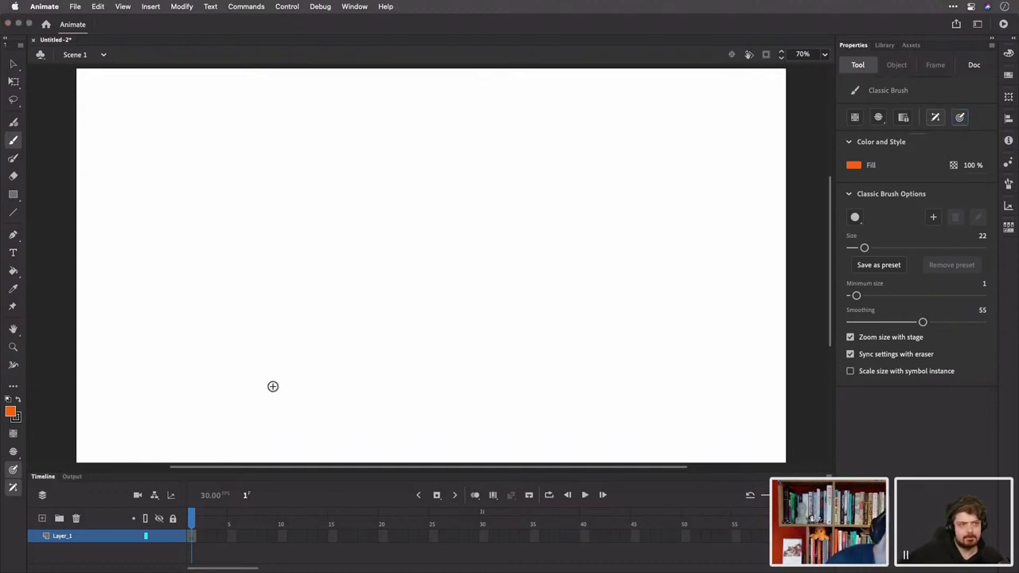
# Paint a diagonal S-shaped stroke, then a long wavy stroke beside it using a slanted brush type
pyautogui.moveTo(307, 397)
pyautogui.mouseDown()
pyautogui.moveTo(306, 383)
pyautogui.moveTo(362, 312)
pyautogui.moveTo(468, 292)
pyautogui.moveTo(521, 264)
pyautogui.moveTo(548, 223)
pyautogui.moveTo(540, 174)
pyautogui.moveTo(583, 130)
pyautogui.moveTo(600, 143)
pyautogui.mouseUp()
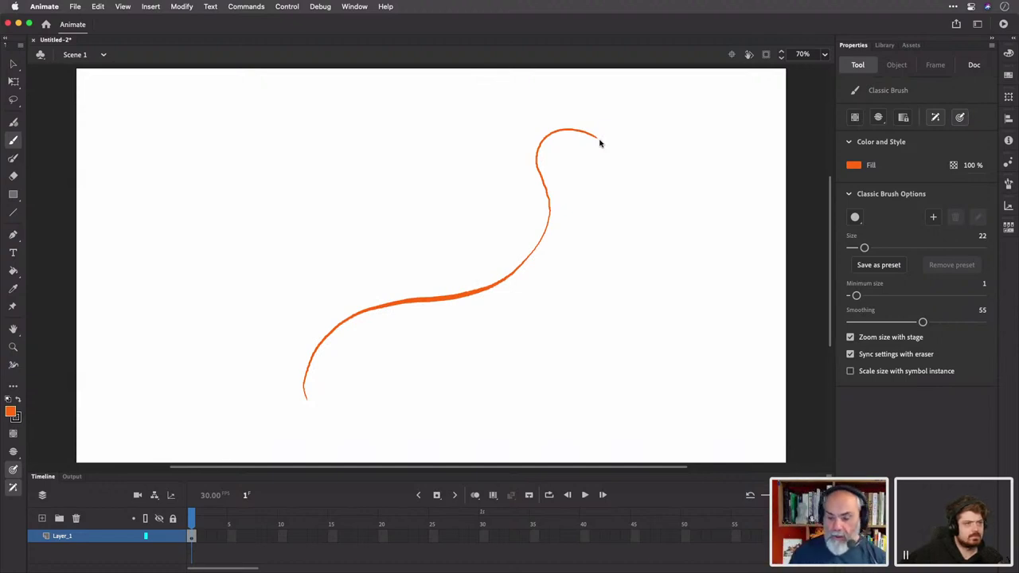
pyautogui.click(858, 218)
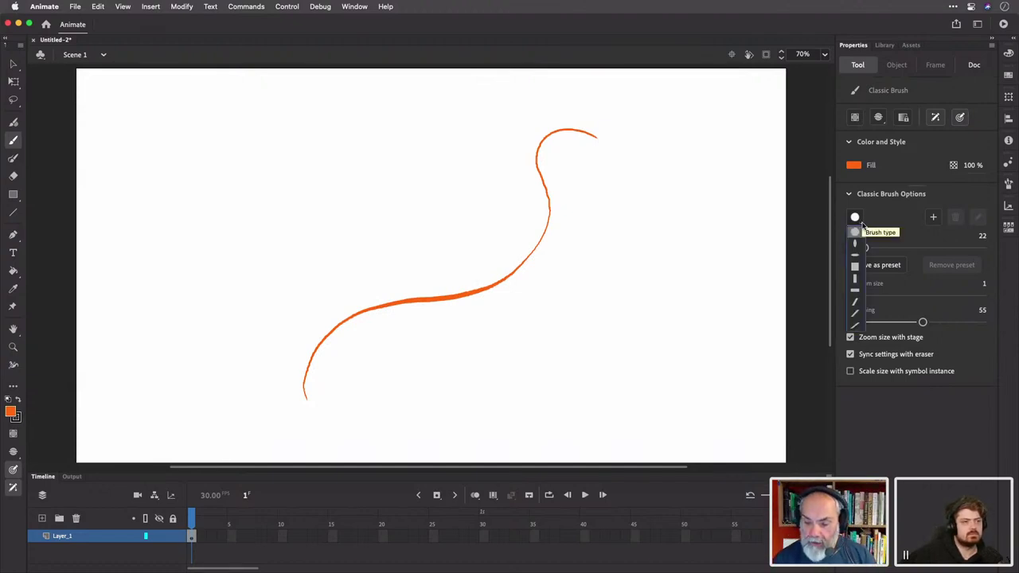
pyautogui.click(855, 303)
pyautogui.moveTo(479, 341)
pyautogui.mouseDown()
pyautogui.moveTo(508, 370)
pyautogui.moveTo(576, 390)
pyautogui.moveTo(598, 283)
pyautogui.moveTo(629, 223)
pyautogui.moveTo(620, 134)
pyautogui.moveTo(659, 158)
pyautogui.moveTo(670, 277)
pyautogui.moveTo(657, 426)
pyautogui.mouseUp()
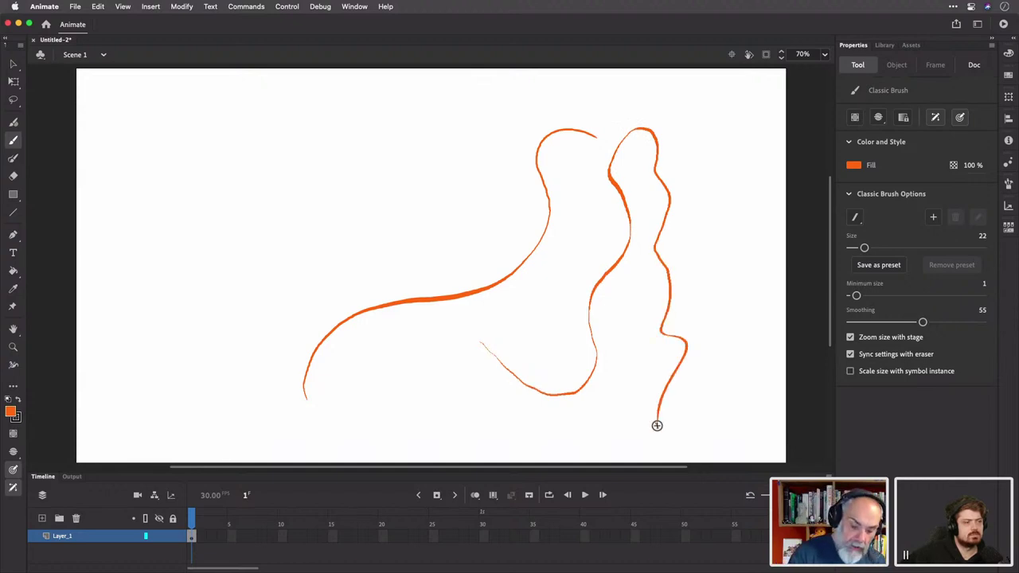
# Erase the lower end of the diagonal S-shaped stroke and inspect the leftover fragments up close
pyautogui.press('cmd+z')
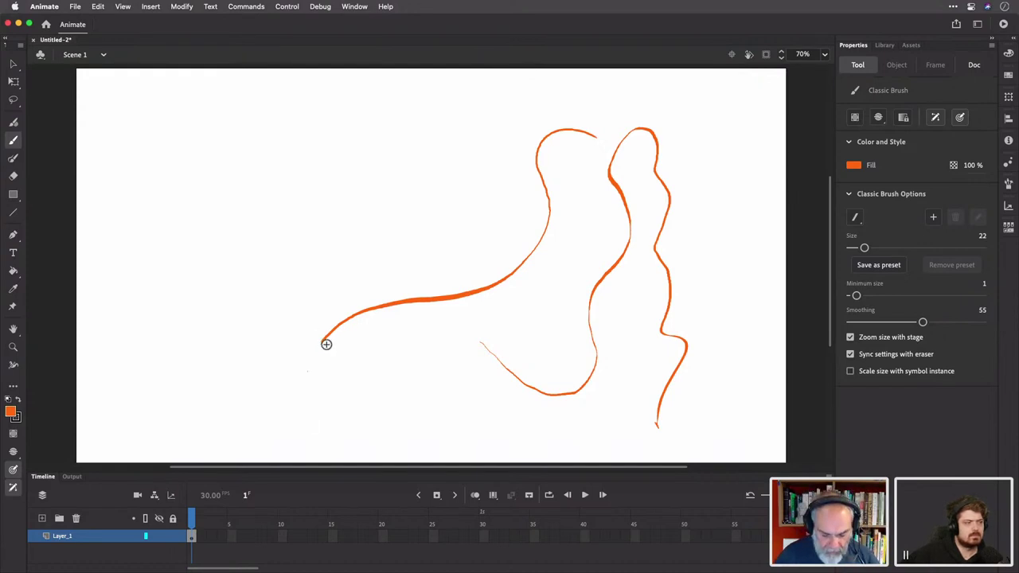
pyautogui.moveTo(299, 363); pyautogui.dragTo(319, 379)
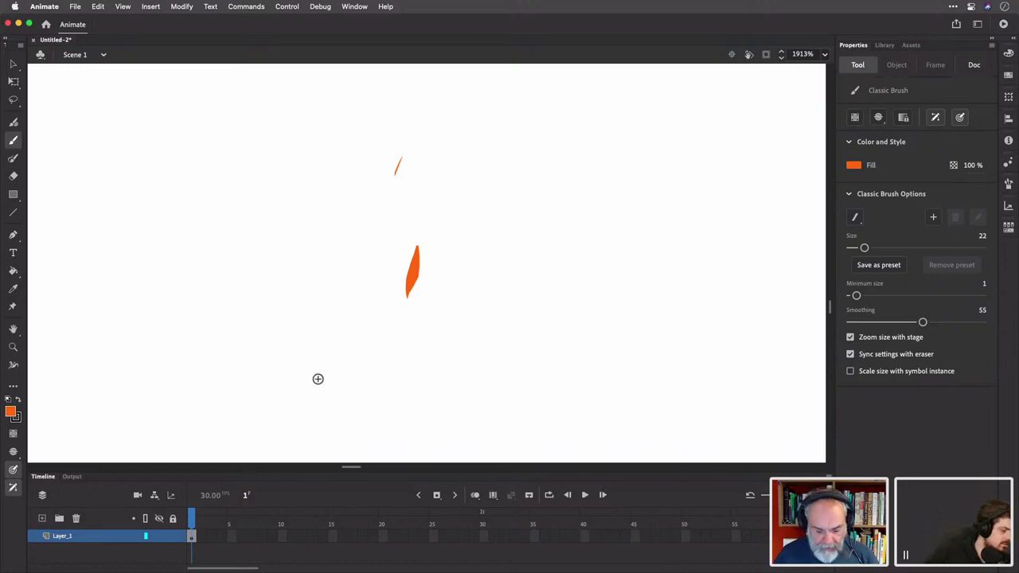
pyautogui.press('super+2')
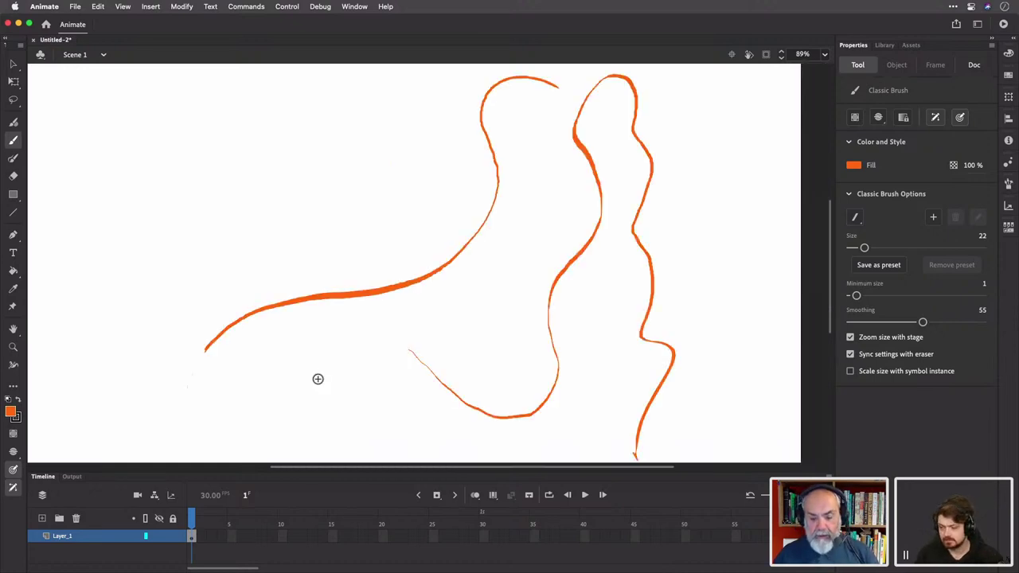
pyautogui.press('super+2')
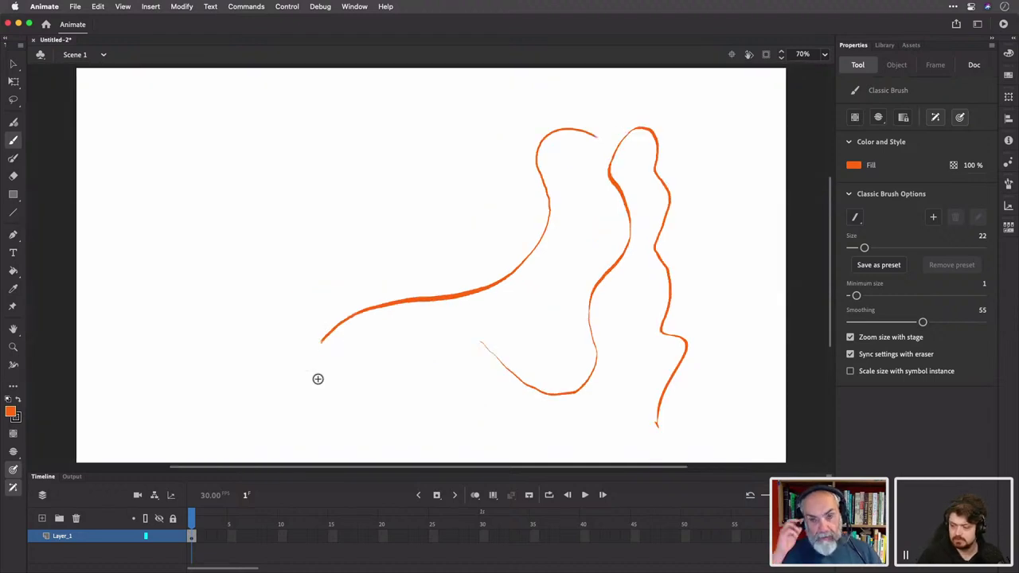
# Select all the orange strokes with the Lasso tool and delete them
pyautogui.click(13, 101)
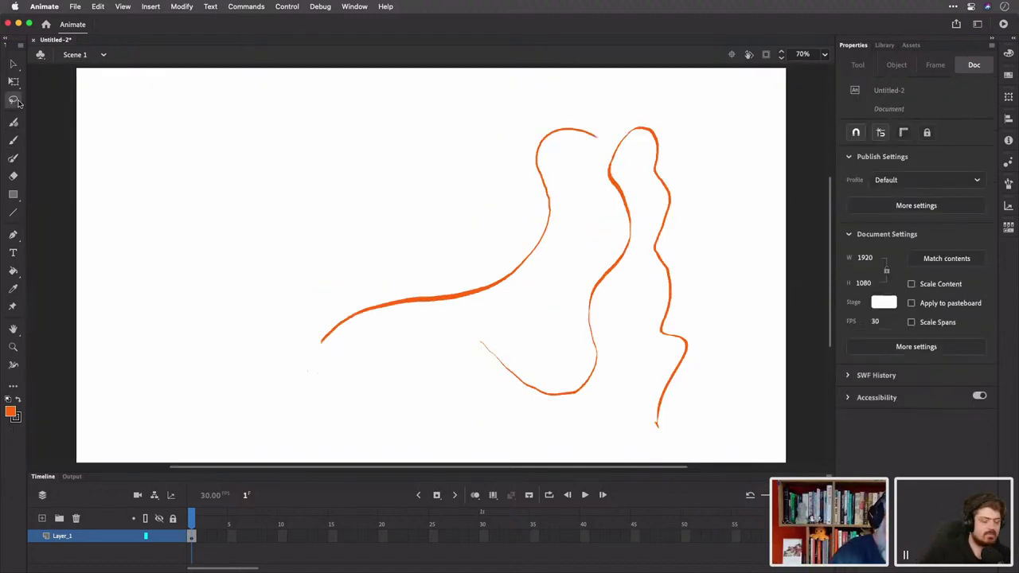
pyautogui.moveTo(270, 347)
pyautogui.mouseDown()
pyautogui.moveTo(456, 231)
pyautogui.moveTo(517, 111)
pyautogui.moveTo(659, 100)
pyautogui.moveTo(717, 175)
pyautogui.moveTo(731, 380)
pyautogui.moveTo(636, 446)
pyautogui.moveTo(256, 431)
pyautogui.moveTo(262, 326)
pyautogui.mouseUp()
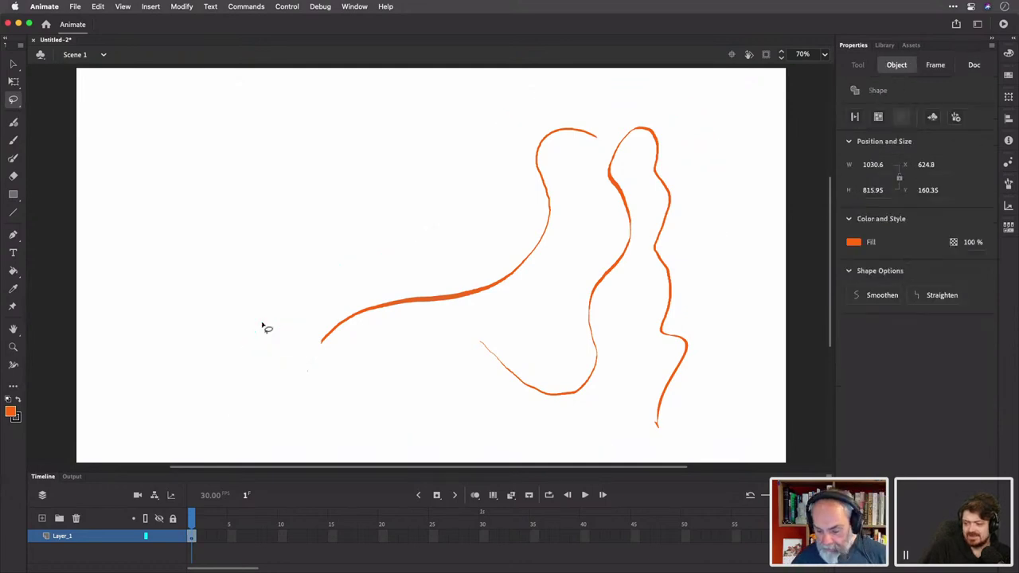
pyautogui.press('Delete')
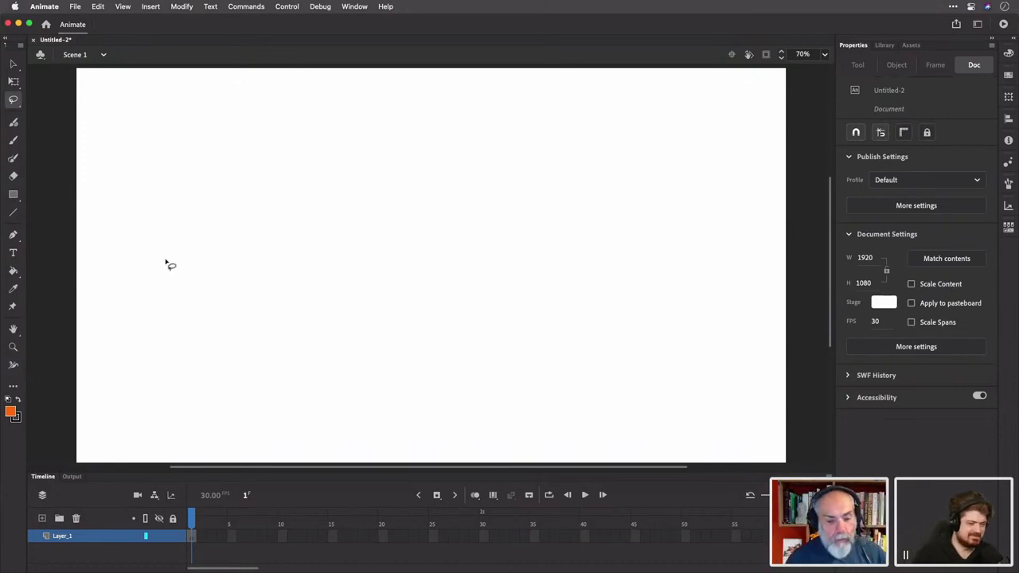
# Set the Classic Brush to a black fill at 21% alpha and size 10
pyautogui.click(13, 141)
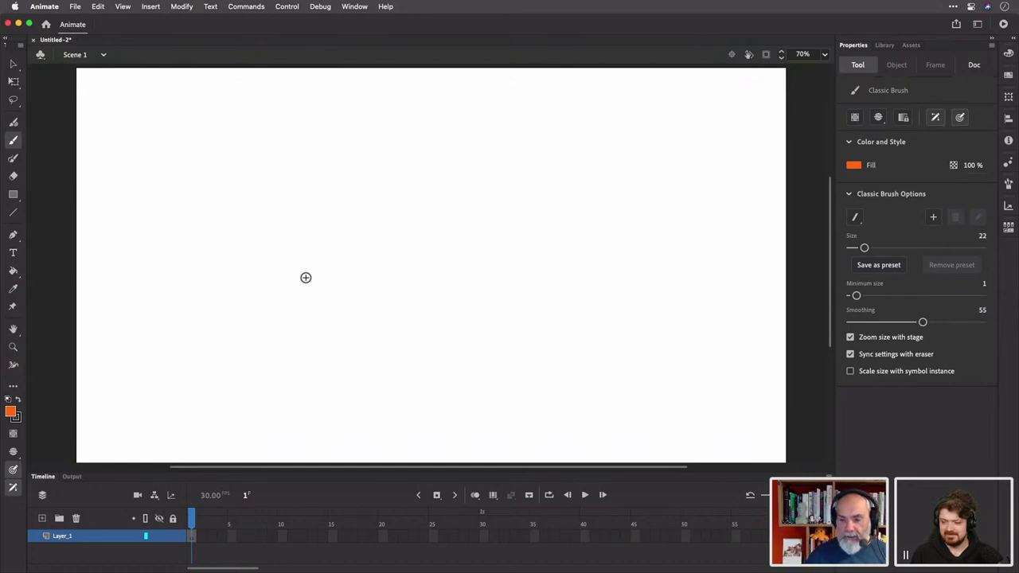
pyautogui.click(853, 165)
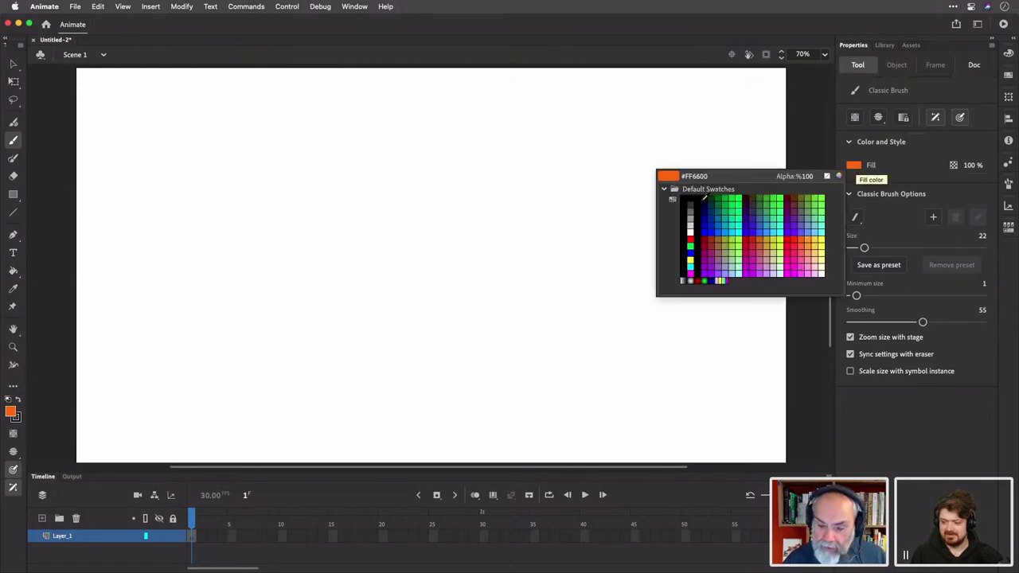
pyautogui.click(702, 199)
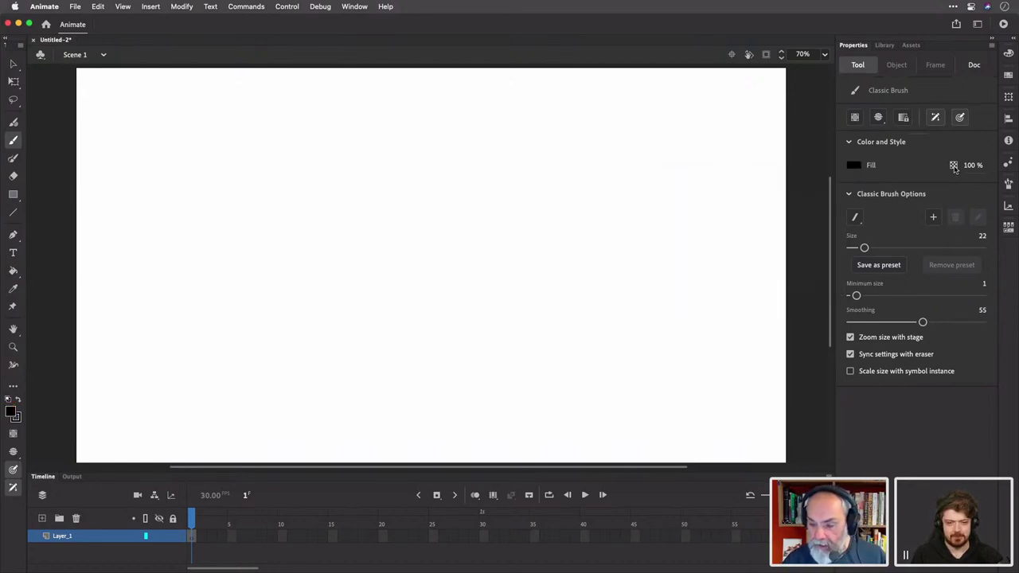
pyautogui.moveTo(971, 169); pyautogui.dragTo(943, 183)
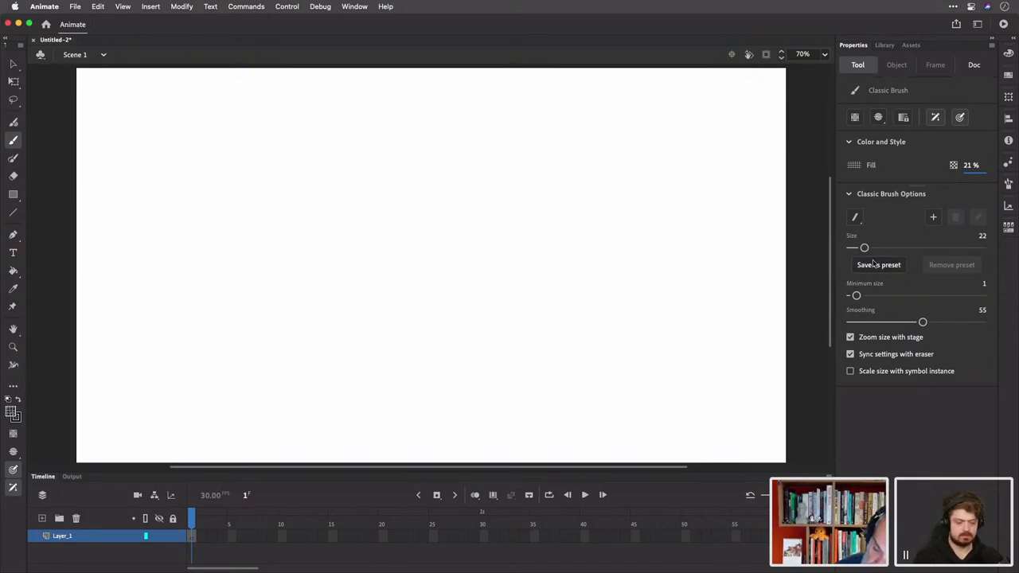
pyautogui.moveTo(864, 248); pyautogui.dragTo(855, 248)
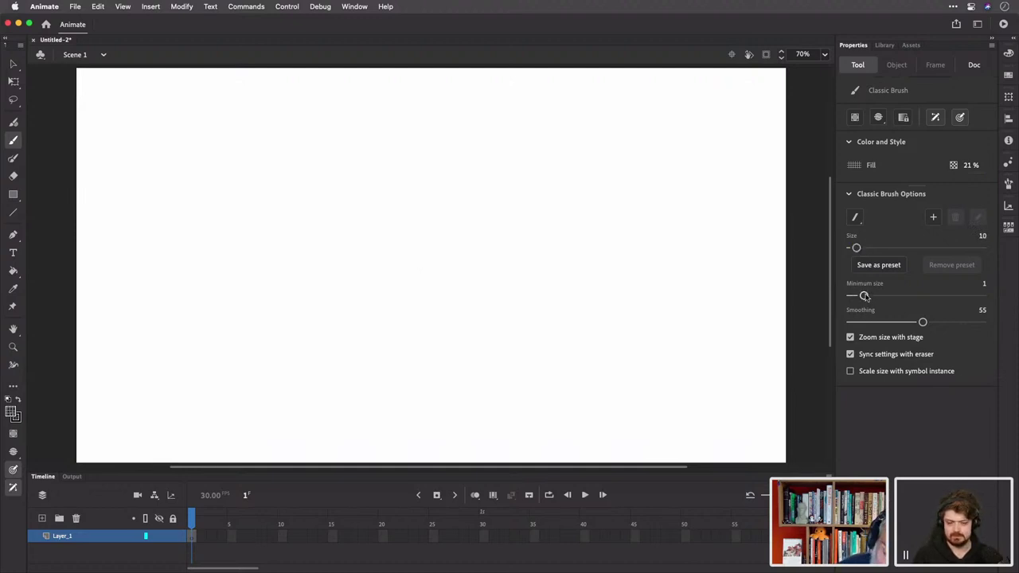
# Paint and undo a faint curved test stroke, and switch the brush type back to round
pyautogui.moveTo(381, 301)
pyautogui.mouseDown()
pyautogui.moveTo(465, 243)
pyautogui.moveTo(494, 140)
pyautogui.mouseUp()
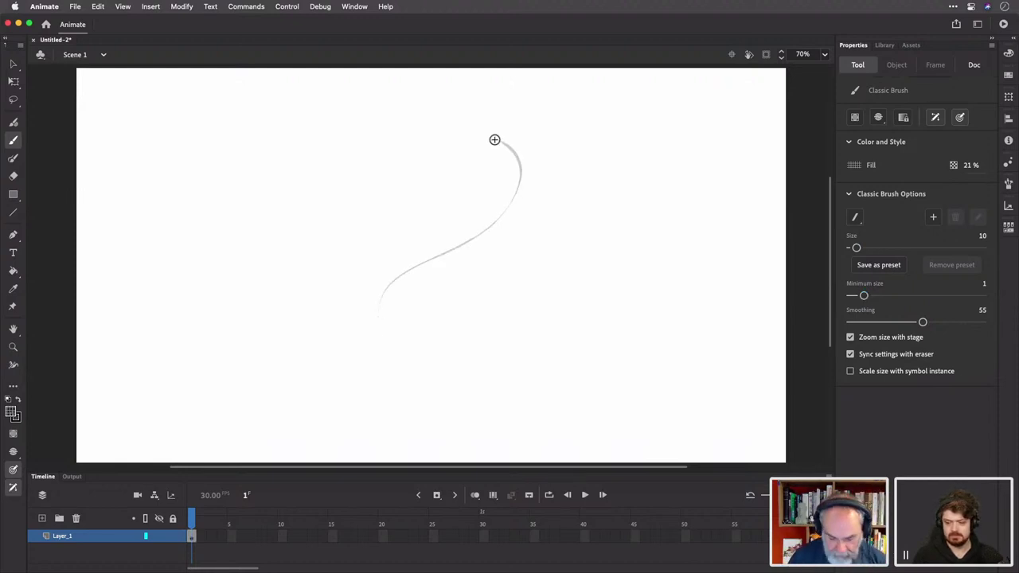
pyautogui.press('super+z')
pyautogui.click(856, 217)
pyautogui.click(855, 232)
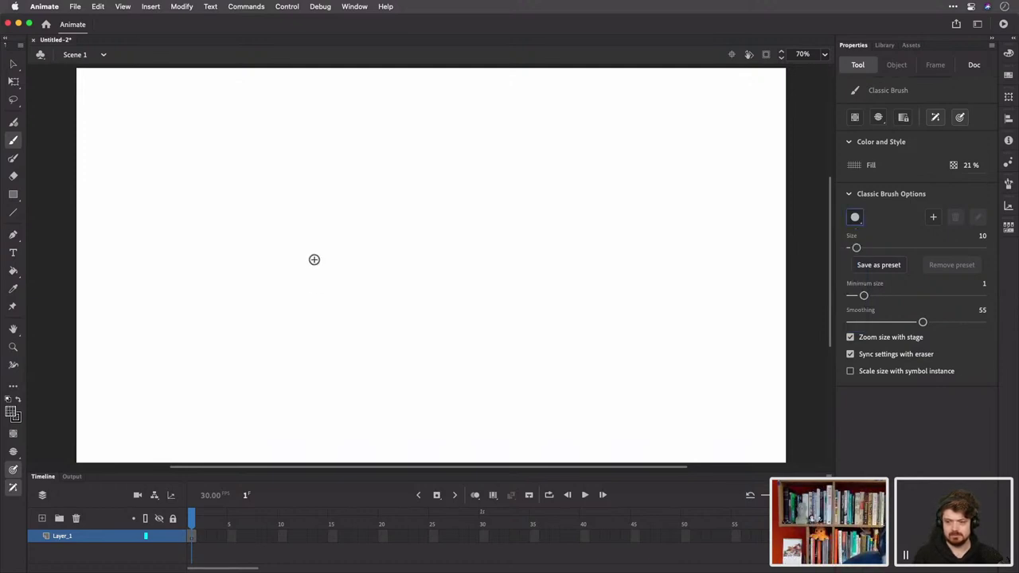
# Sketch the car body's front edge, underside with two wheel arches, and rear edge in light gray
pyautogui.moveTo(305, 243)
pyautogui.mouseDown()
pyautogui.moveTo(304, 350)
pyautogui.moveTo(300, 327)
pyautogui.moveTo(319, 345)
pyautogui.moveTo(367, 347)
pyautogui.moveTo(377, 302)
pyautogui.moveTo(363, 317)
pyautogui.moveTo(442, 323)
pyautogui.moveTo(403, 300)
pyautogui.moveTo(370, 332)
pyautogui.moveTo(446, 320)
pyautogui.moveTo(451, 342)
pyautogui.moveTo(536, 334)
pyautogui.moveTo(559, 294)
pyautogui.moveTo(530, 331)
pyautogui.moveTo(585, 305)
pyautogui.moveTo(575, 290)
pyautogui.moveTo(593, 309)
pyautogui.moveTo(610, 294)
pyautogui.moveTo(581, 292)
pyautogui.moveTo(611, 328)
pyautogui.moveTo(566, 299)
pyautogui.moveTo(590, 287)
pyautogui.mouseUp()
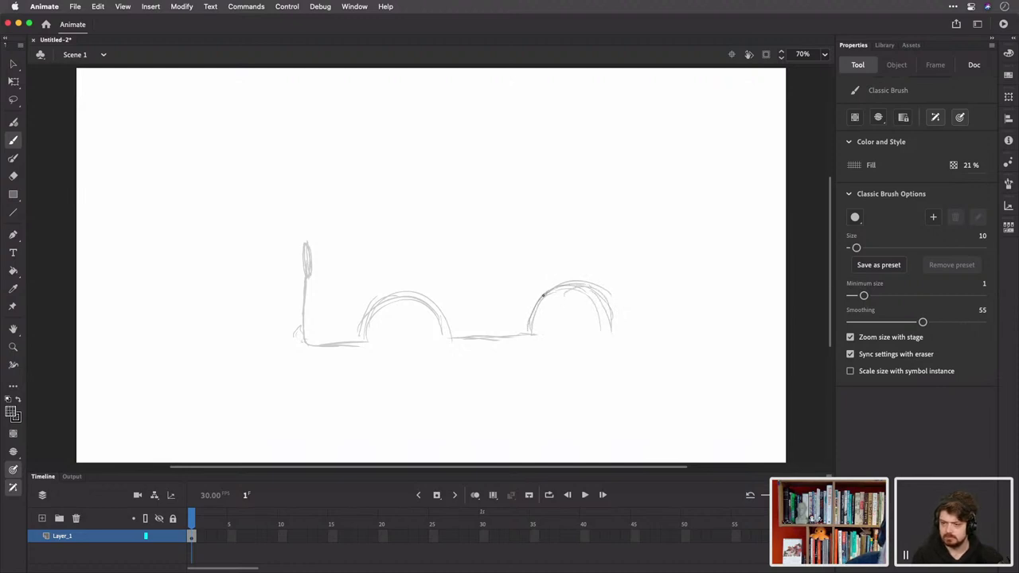
pyautogui.moveTo(536, 304); pyautogui.dragTo(528, 332)
pyautogui.moveTo(611, 329)
pyautogui.mouseDown()
pyautogui.moveTo(696, 330)
pyautogui.moveTo(690, 315)
pyautogui.moveTo(704, 207)
pyautogui.mouseUp()
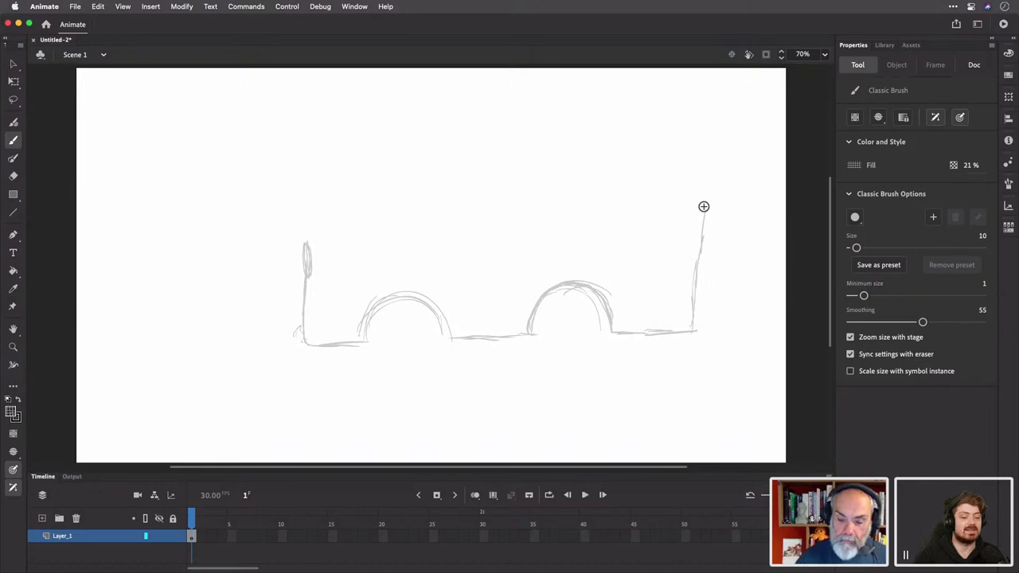
# Sketch the car's sloping rear deck line and tail light, plus rounded bumpers at both ends
pyautogui.moveTo(527, 227)
pyautogui.mouseDown()
pyautogui.moveTo(704, 208)
pyautogui.moveTo(698, 307)
pyautogui.moveTo(677, 311)
pyautogui.moveTo(674, 332)
pyautogui.moveTo(707, 320)
pyautogui.moveTo(691, 311)
pyautogui.mouseUp()
pyautogui.moveTo(317, 320)
pyautogui.mouseDown()
pyautogui.moveTo(287, 321)
pyautogui.moveTo(297, 319)
pyautogui.moveTo(300, 344)
pyautogui.moveTo(311, 321)
pyautogui.moveTo(309, 343)
pyautogui.moveTo(294, 326)
pyautogui.moveTo(281, 333)
pyautogui.moveTo(307, 342)
pyautogui.moveTo(301, 299)
pyautogui.moveTo(306, 336)
pyautogui.mouseUp()
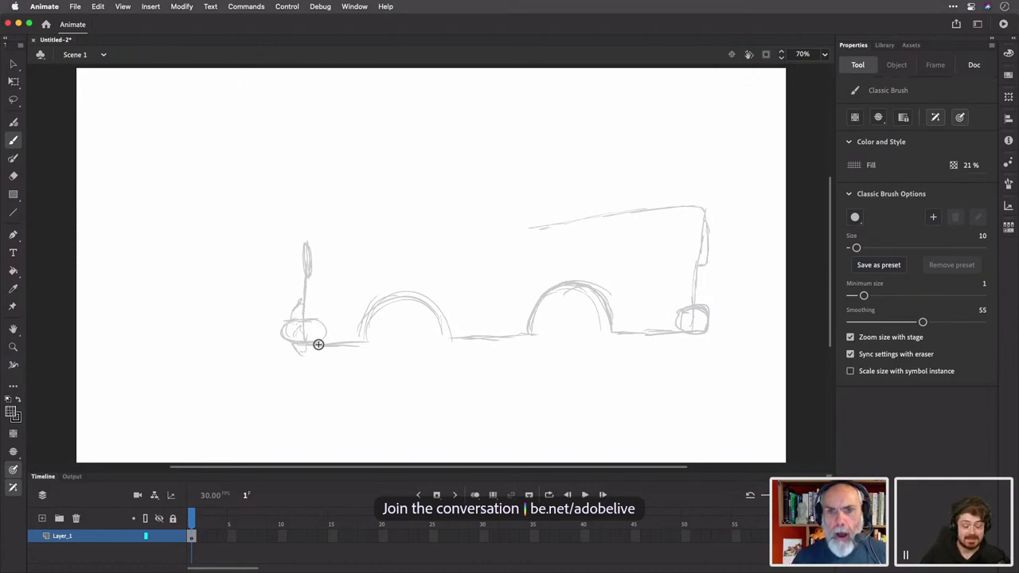
pyautogui.moveTo(680, 334)
pyautogui.mouseDown()
pyautogui.moveTo(702, 333)
pyautogui.moveTo(698, 312)
pyautogui.mouseUp()
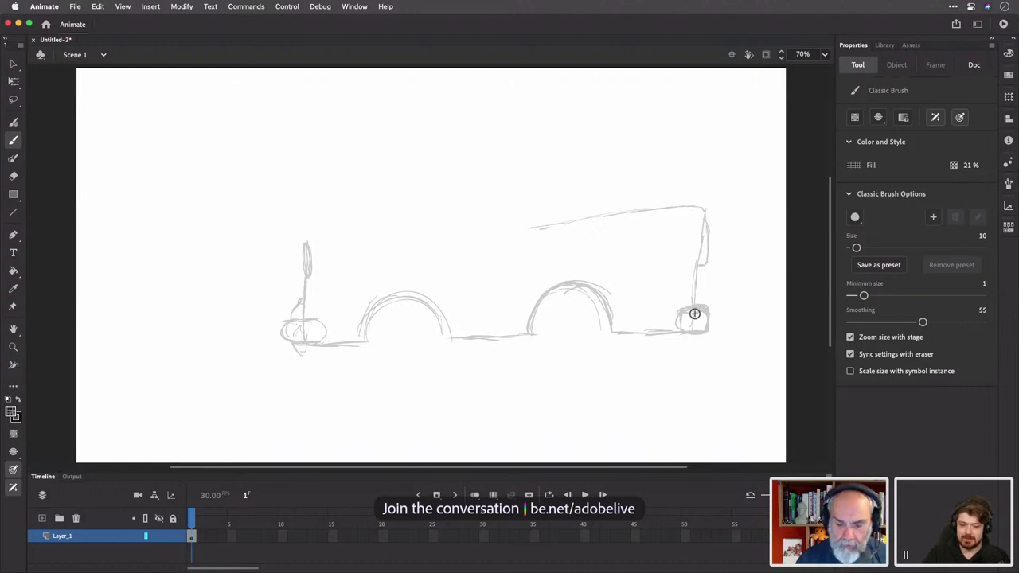
# Sketch the hood line from the car's front to the rear deck and rework the headlight at the front edge
pyautogui.moveTo(309, 237); pyautogui.dragTo(530, 227)
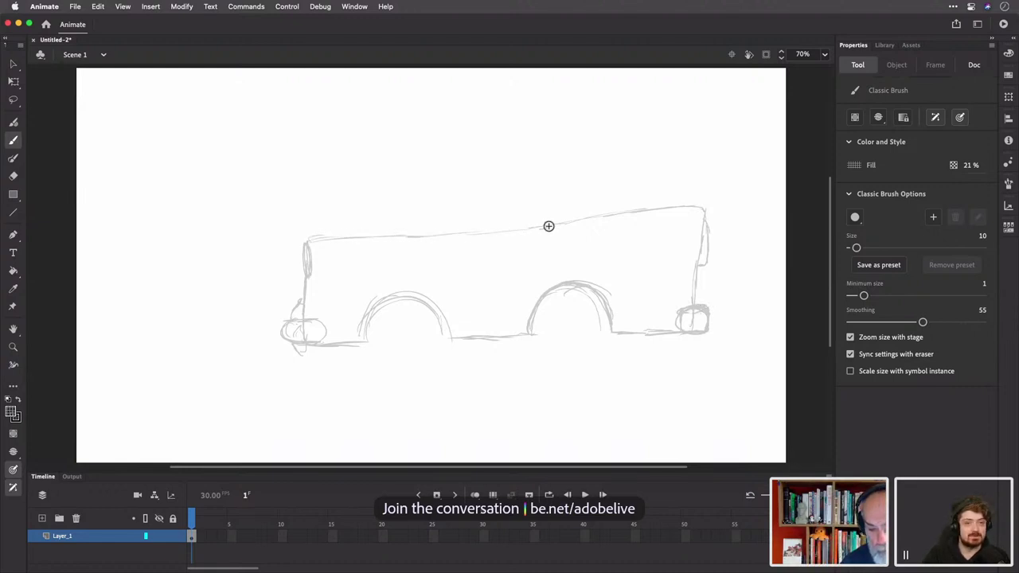
pyautogui.moveTo(309, 238); pyautogui.dragTo(435, 232)
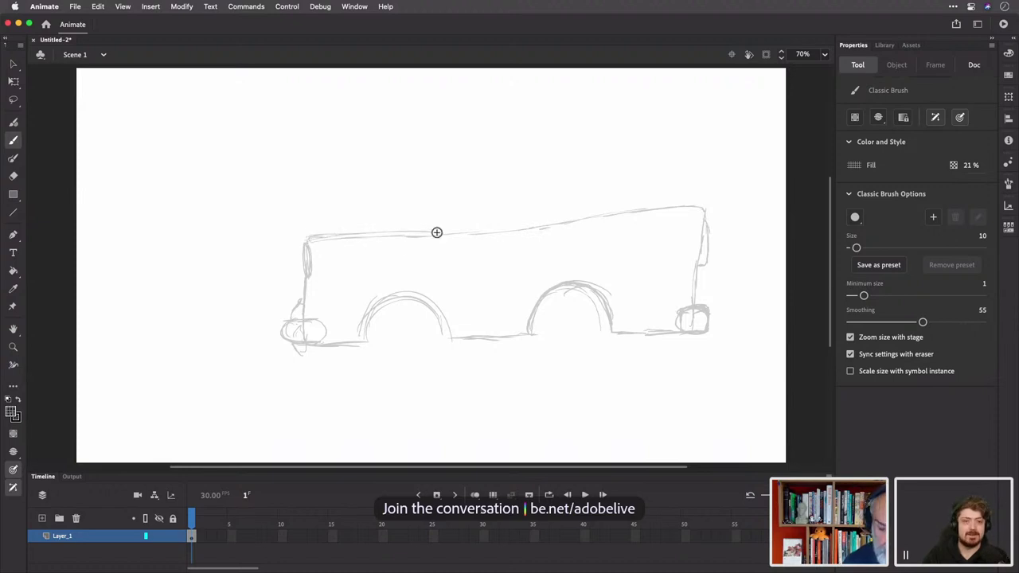
pyautogui.moveTo(297, 248); pyautogui.dragTo(305, 277)
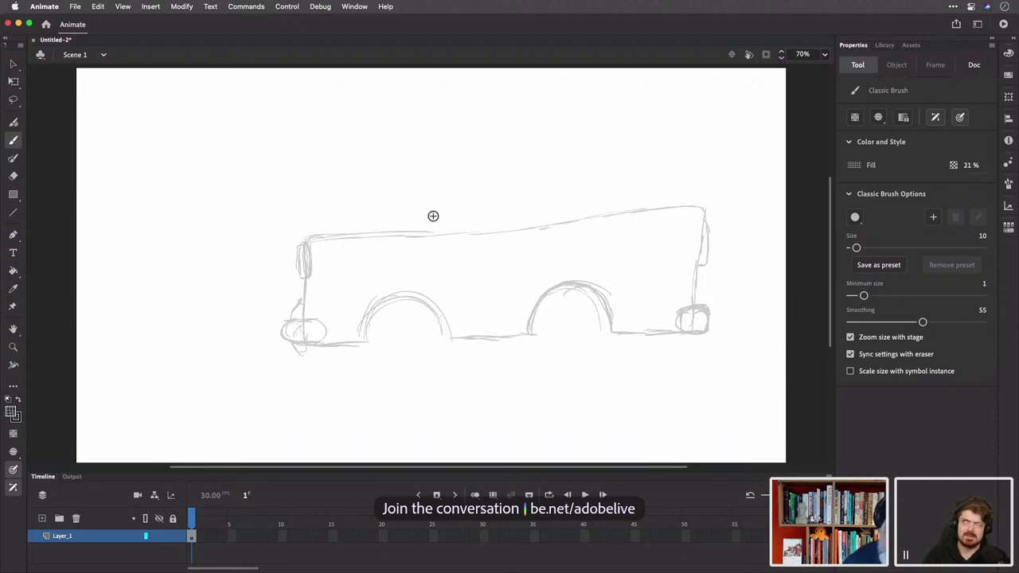
# Sketch the car's cabin with slanted windshield, roof, and rear pillar, and outline the side window inside it
pyautogui.moveTo(397, 231)
pyautogui.mouseDown()
pyautogui.moveTo(440, 166)
pyautogui.moveTo(586, 172)
pyautogui.moveTo(606, 210)
pyautogui.moveTo(567, 225)
pyautogui.moveTo(572, 186)
pyautogui.mouseUp()
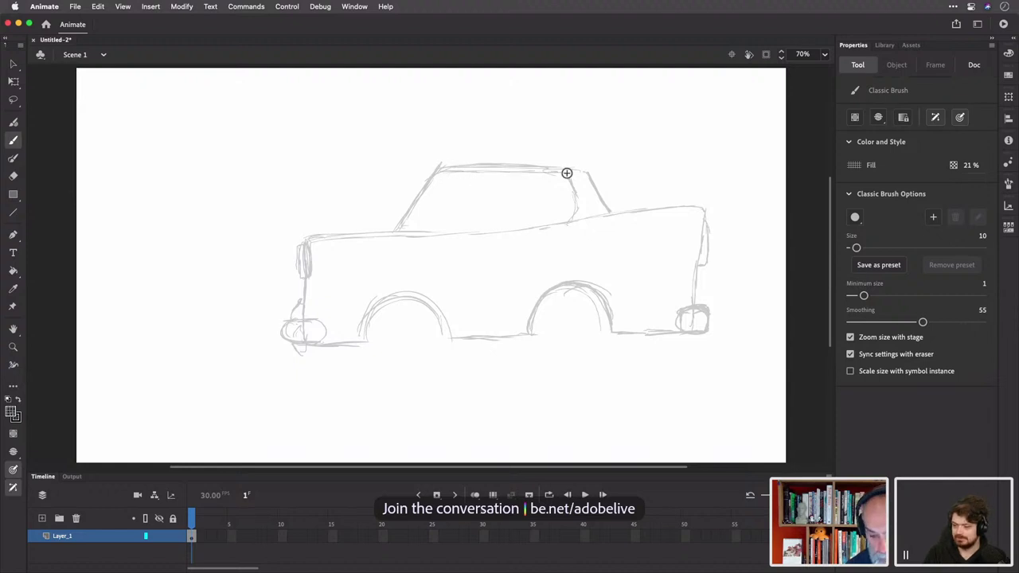
pyautogui.moveTo(441, 179); pyautogui.dragTo(428, 203)
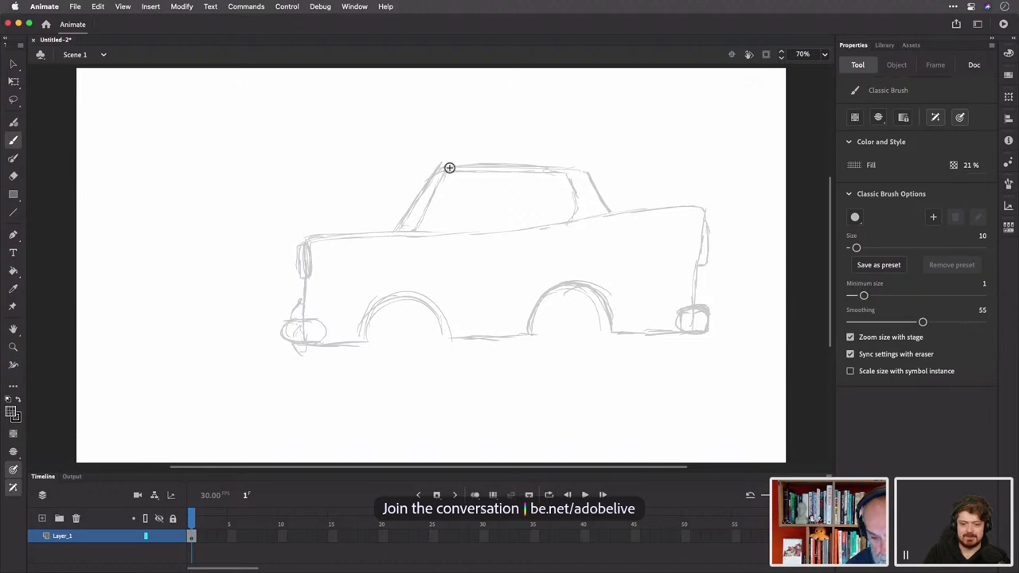
pyautogui.moveTo(431, 232)
pyautogui.mouseDown()
pyautogui.moveTo(529, 233)
pyautogui.moveTo(592, 212)
pyautogui.mouseUp()
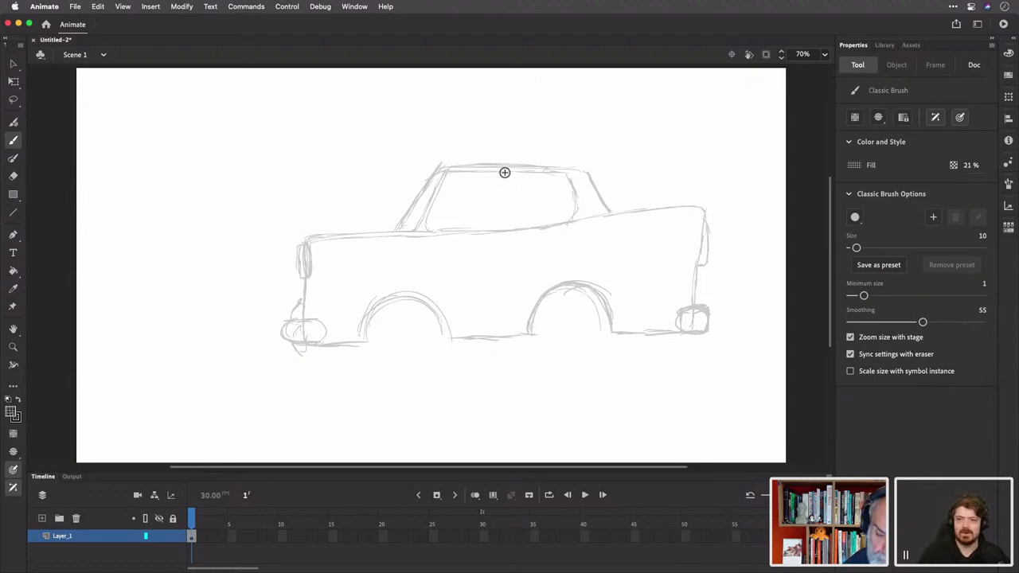
# Divide the car's side window with a vertical pillar and reinforce the front wheel arch with extra strokes
pyautogui.moveTo(507, 170); pyautogui.dragTo(505, 232)
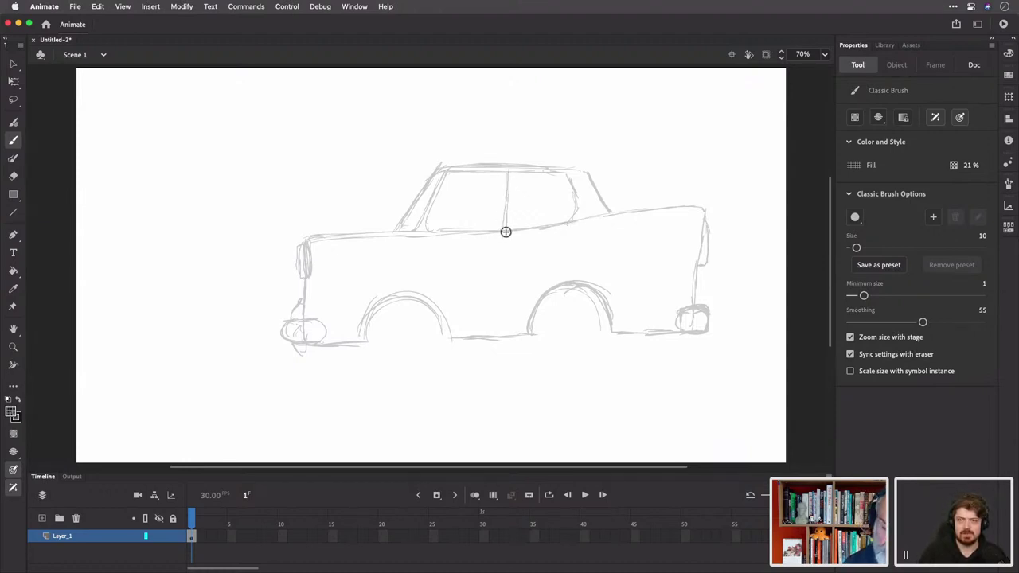
pyautogui.moveTo(362, 340); pyautogui.dragTo(389, 302)
pyautogui.moveTo(362, 337); pyautogui.dragTo(400, 293)
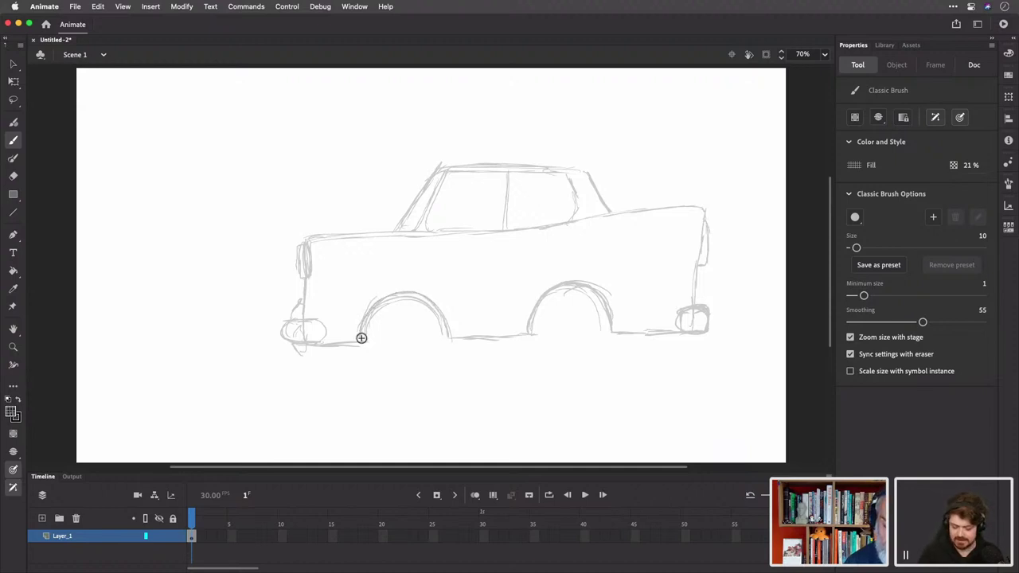
# Sketch a trim line along the car's side and retrace parts of the hood and front edge
pyautogui.moveTo(345, 274); pyautogui.dragTo(514, 267)
pyautogui.moveTo(611, 251); pyautogui.dragTo(685, 251)
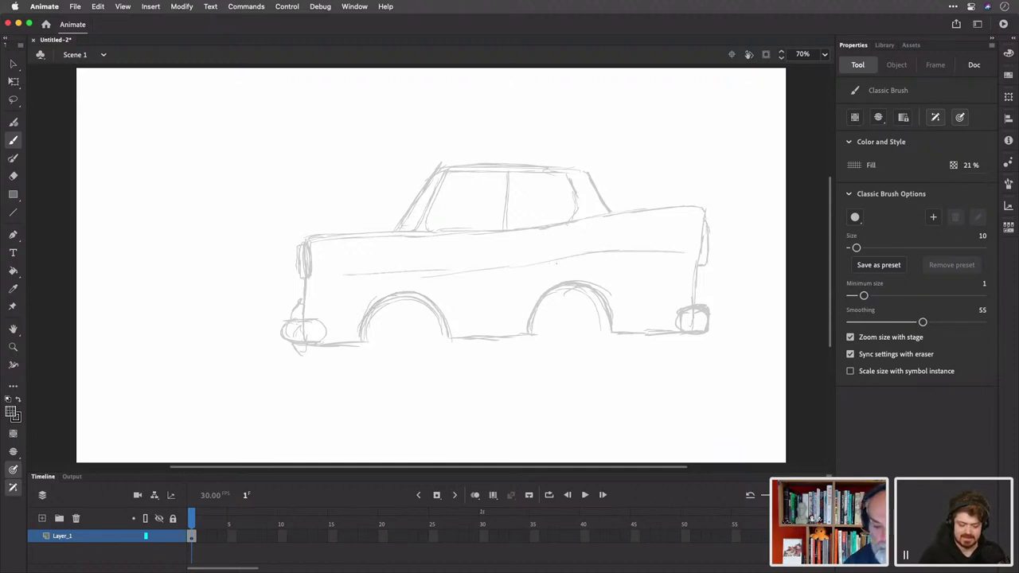
pyautogui.moveTo(379, 278); pyautogui.dragTo(585, 257)
pyautogui.moveTo(332, 230); pyautogui.dragTo(382, 232)
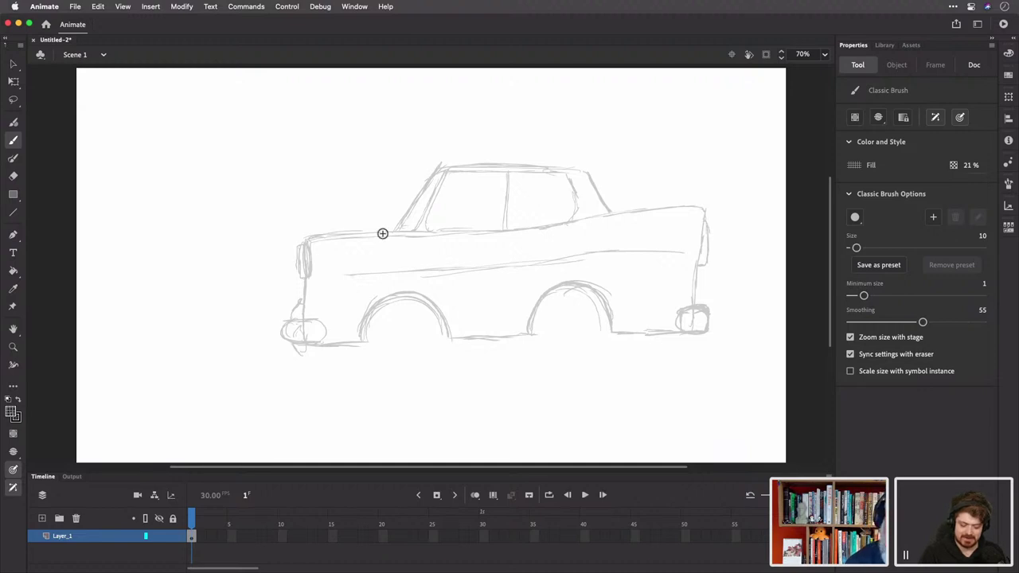
pyautogui.moveTo(305, 280); pyautogui.dragTo(299, 312)
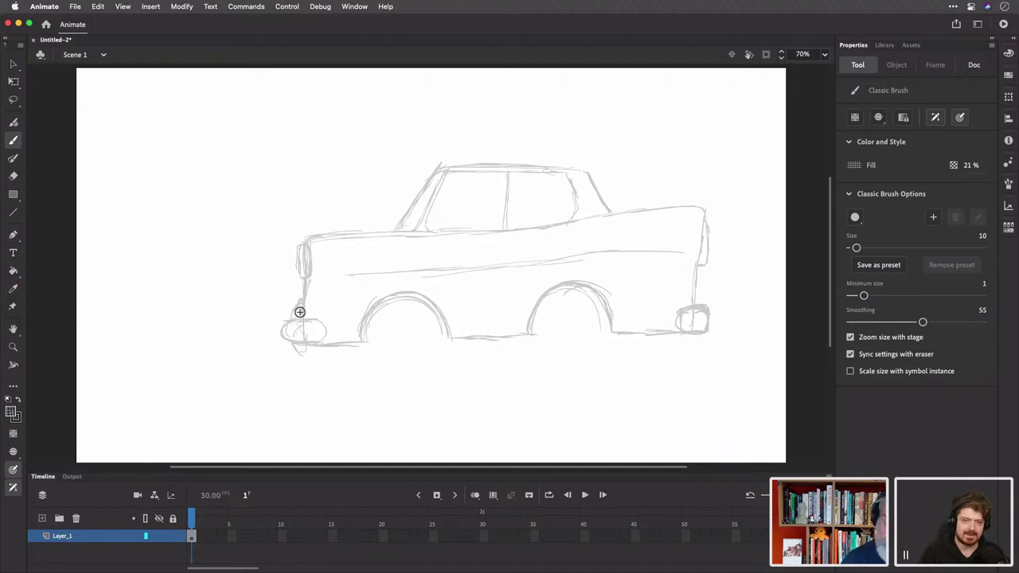
# Mark the centers of the front and rear wheels with small crosses below the wheel arches
pyautogui.moveTo(403, 323); pyautogui.dragTo(403, 368)
pyautogui.moveTo(392, 345); pyautogui.dragTo(435, 340)
pyautogui.moveTo(571, 311); pyautogui.dragTo(573, 348)
pyautogui.moveTo(562, 327); pyautogui.dragTo(595, 327)
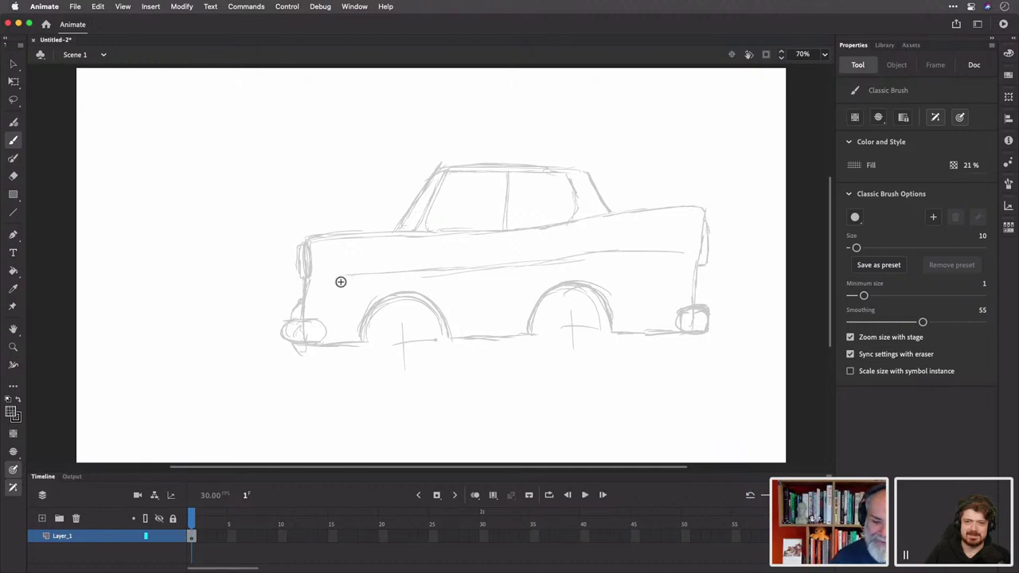
# Extend the side trim line toward the headlight and darken it along to the tail light
pyautogui.moveTo(325, 278); pyautogui.dragTo(351, 271)
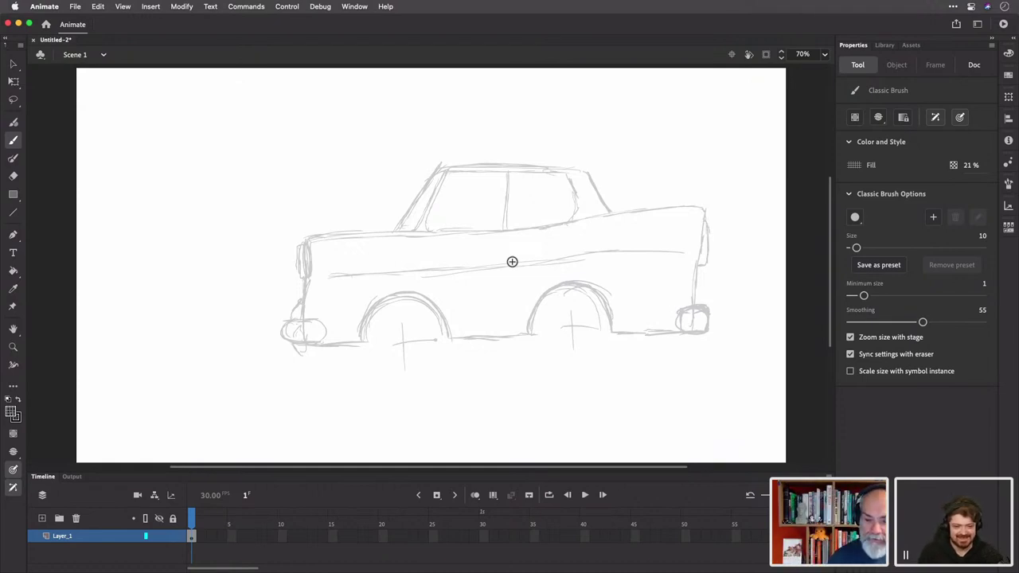
pyautogui.moveTo(449, 264); pyautogui.dragTo(689, 249)
pyautogui.moveTo(328, 275); pyautogui.dragTo(348, 273)
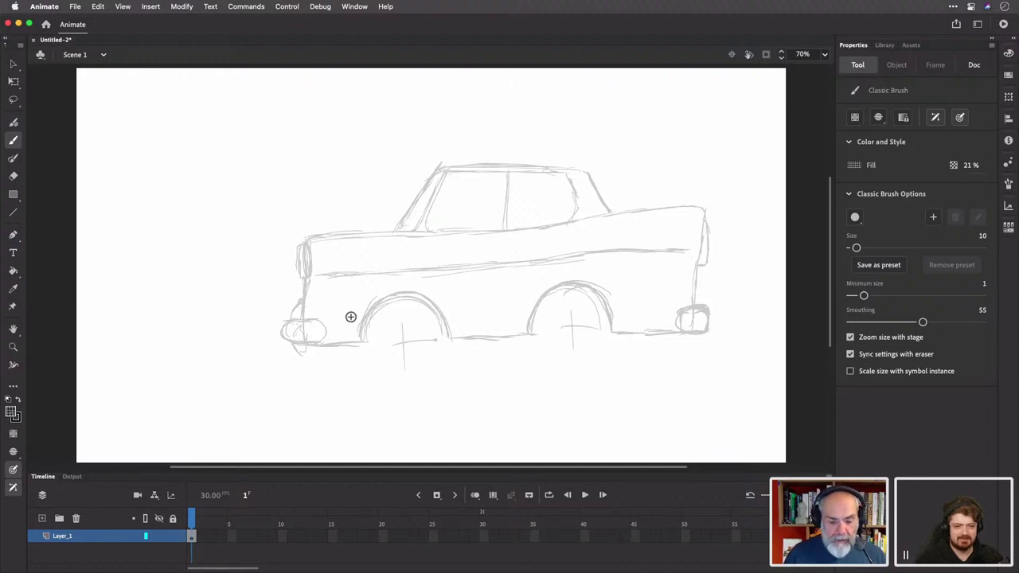
# Insert a blank keyframe at frame 2 of Layer_1 and turn on onion skinning to show the sketch
pyautogui.click(202, 541)
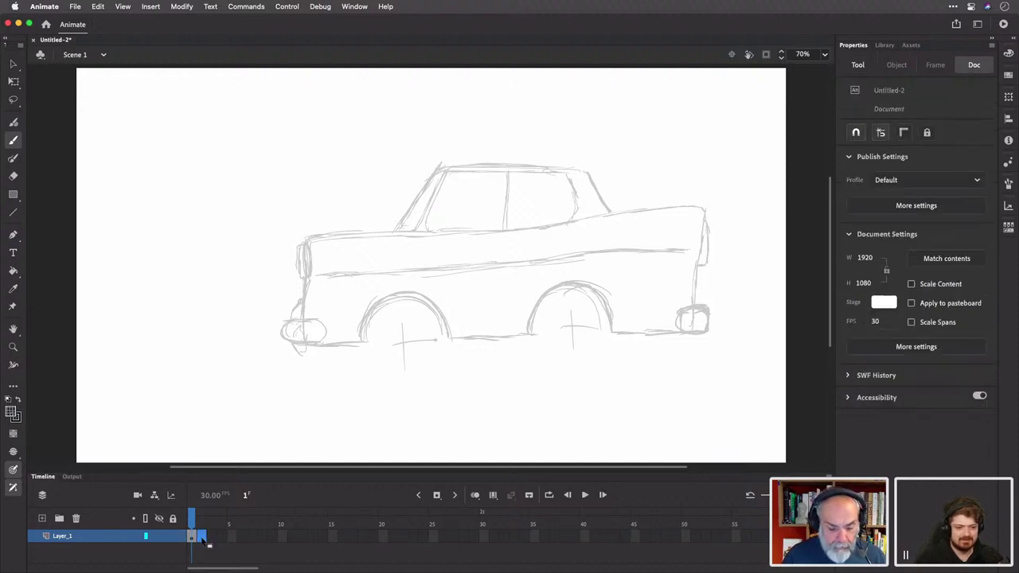
pyautogui.rightClick(202, 541)
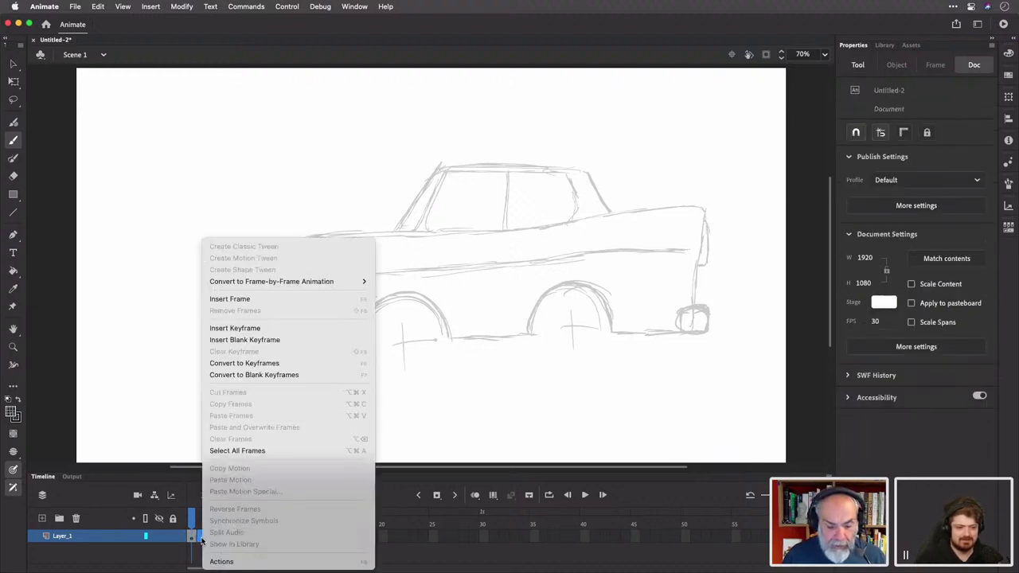
pyautogui.click(255, 343)
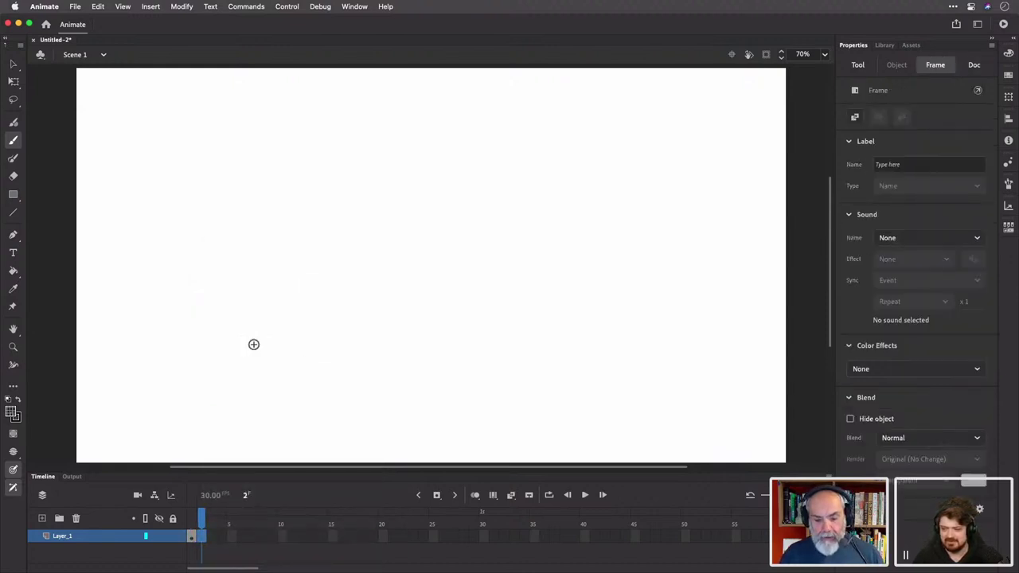
pyautogui.click(474, 495)
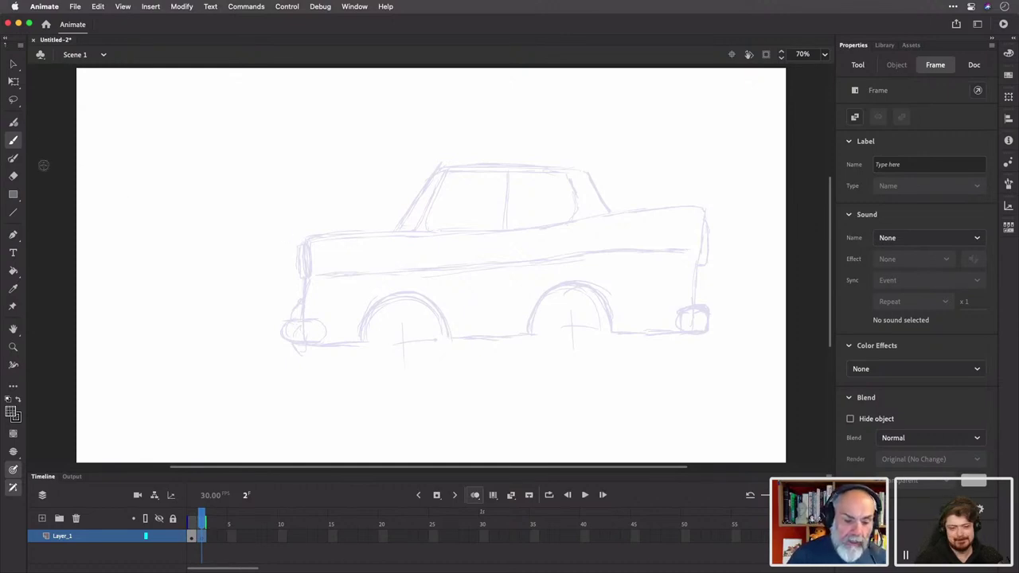
# Set up the Rectangle tool with a yellow #FFCC33 fill at 100% opacity
pyautogui.click(13, 195)
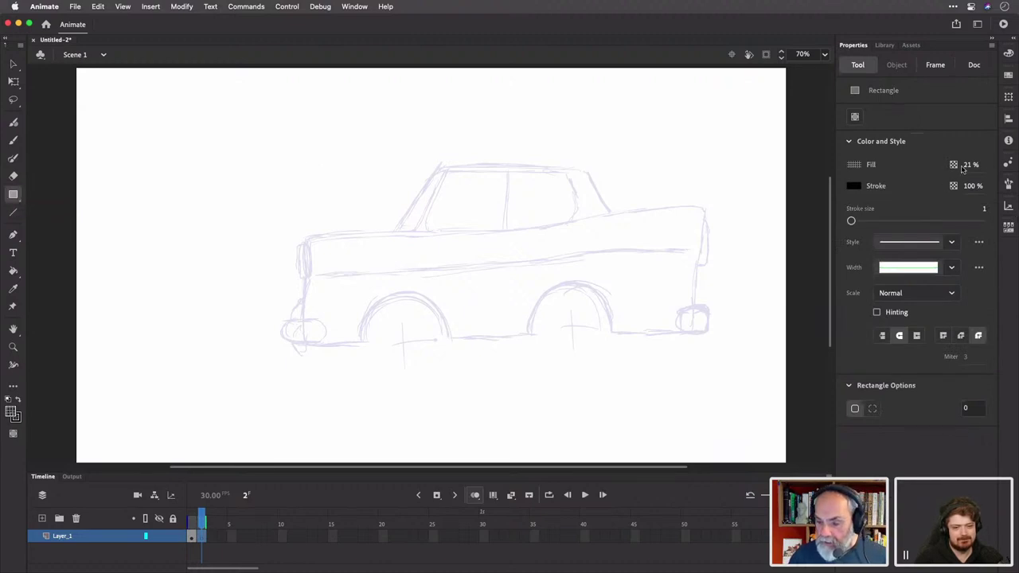
pyautogui.click(860, 169)
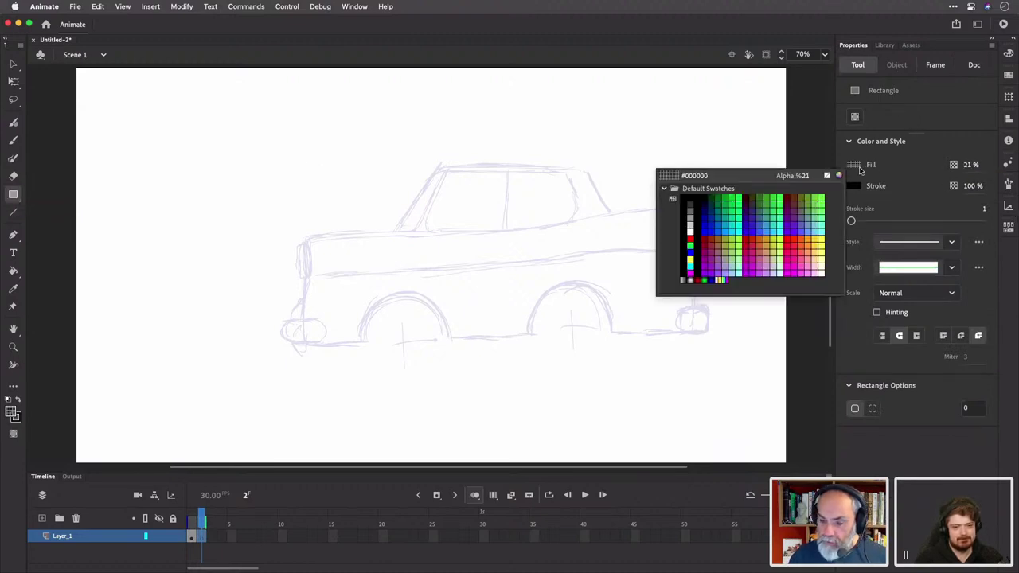
pyautogui.click(815, 244)
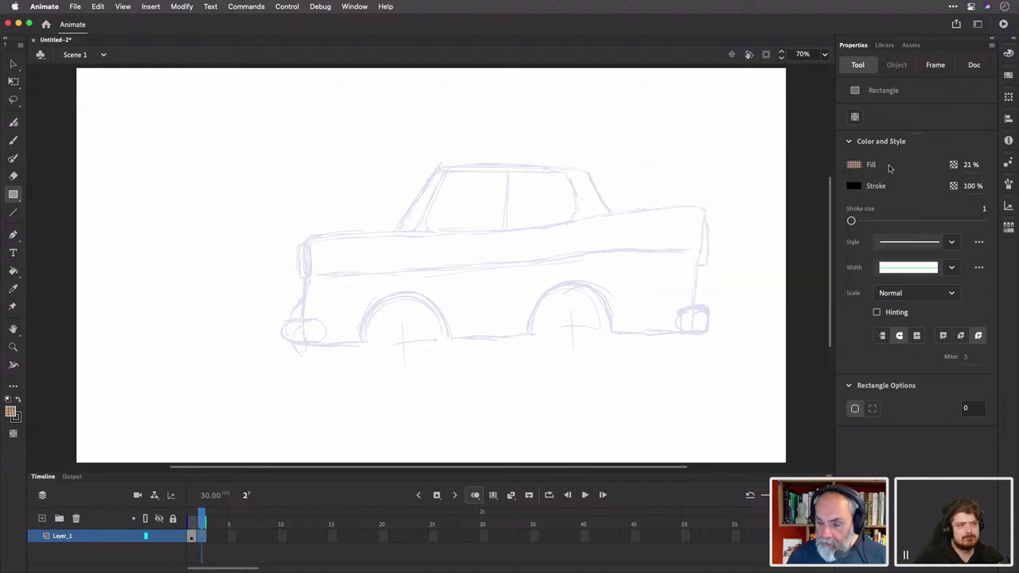
pyautogui.click(854, 167)
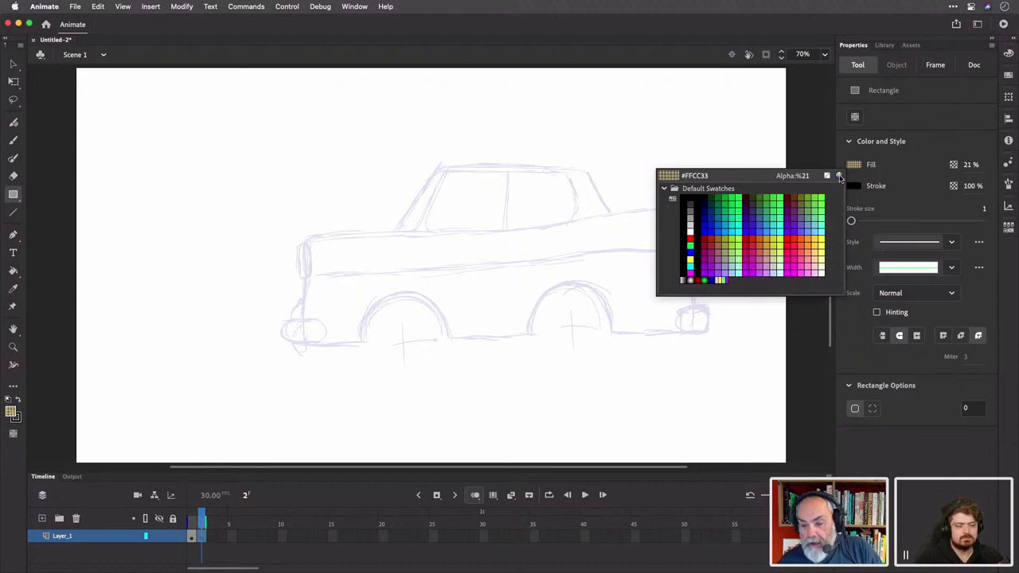
pyautogui.click(839, 176)
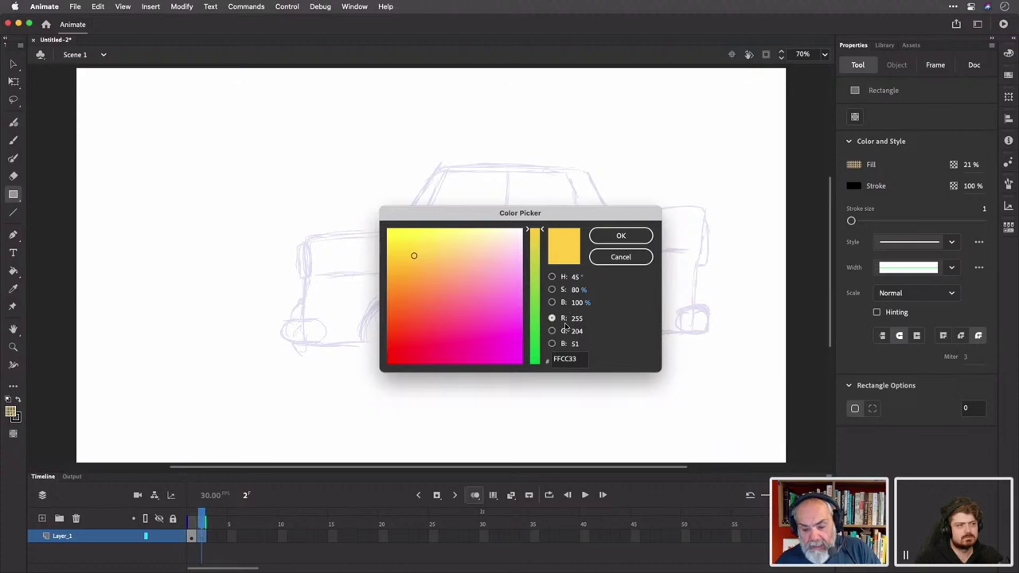
pyautogui.click(566, 278)
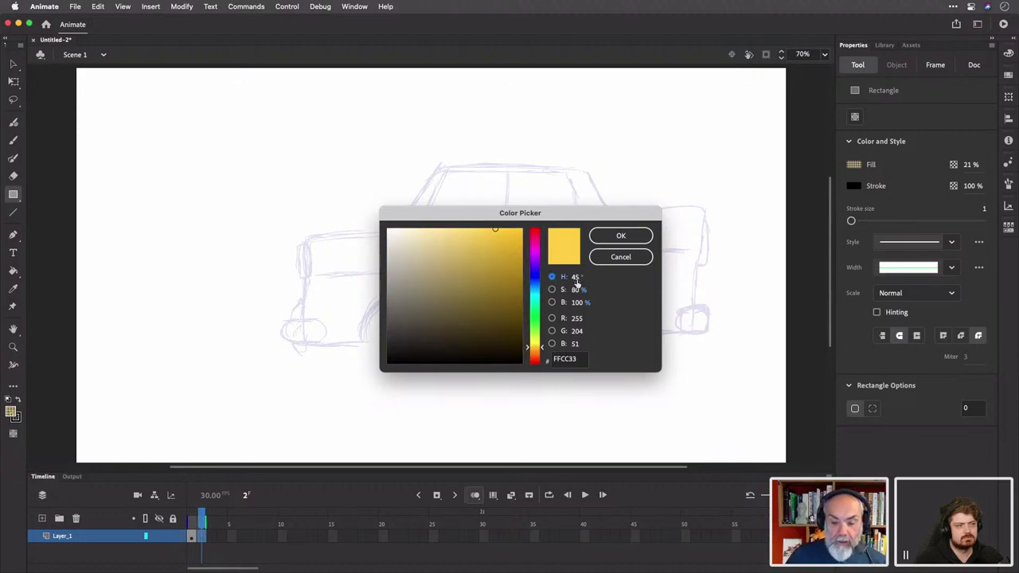
pyautogui.click(621, 238)
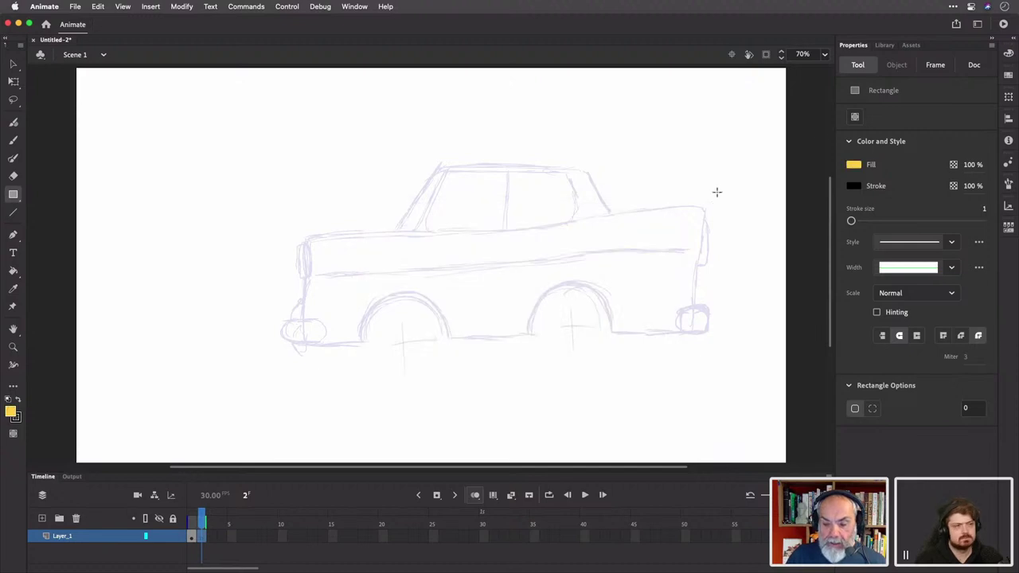
pyautogui.click(853, 165)
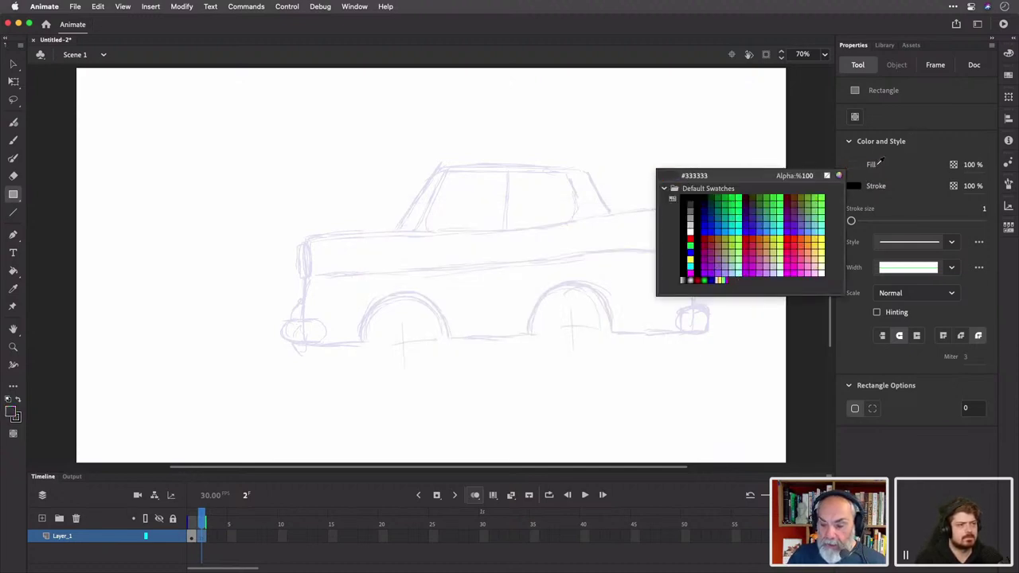
pyautogui.click(972, 164)
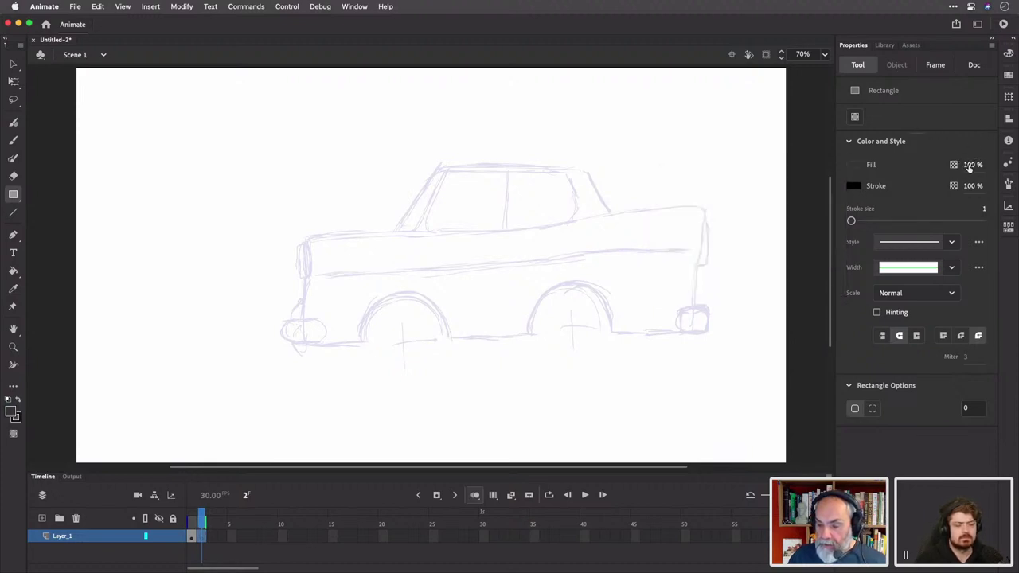
pyautogui.click(856, 165)
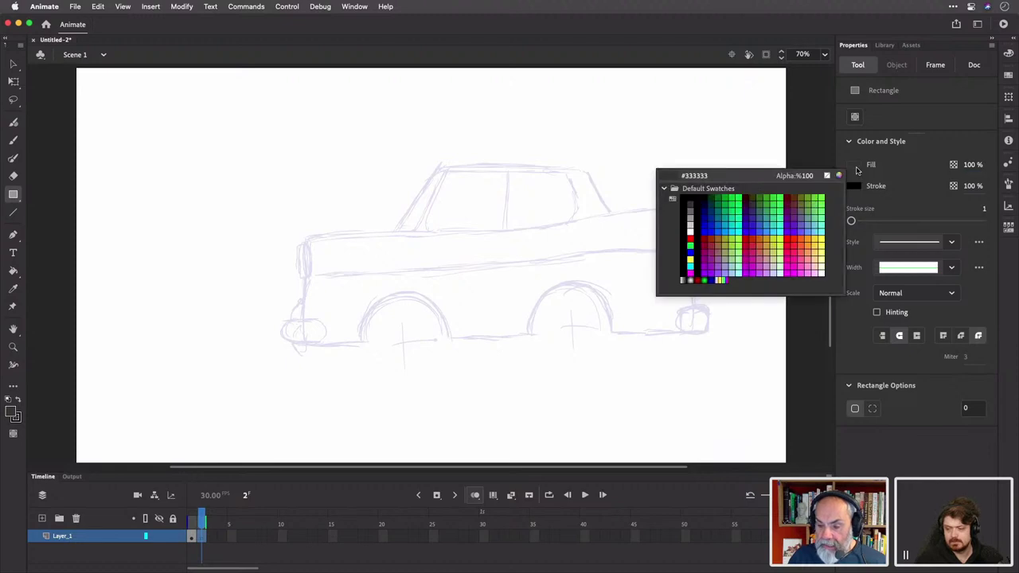
pyautogui.click(816, 245)
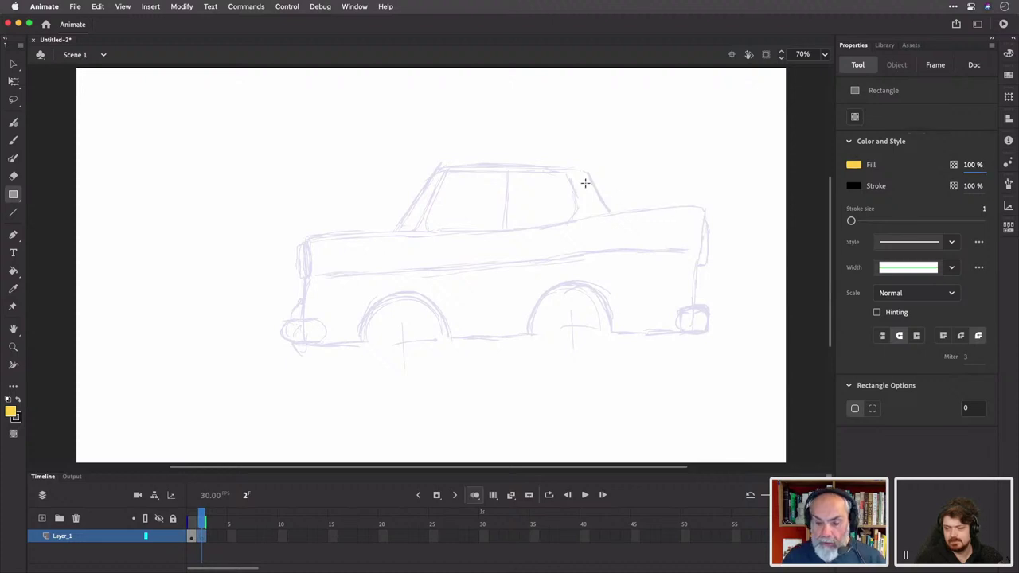
# Draw a yellow rectangle about 455 by 165 px above the hood and move its fill away from the outline
pyautogui.moveTo(246, 176); pyautogui.dragTo(415, 236)
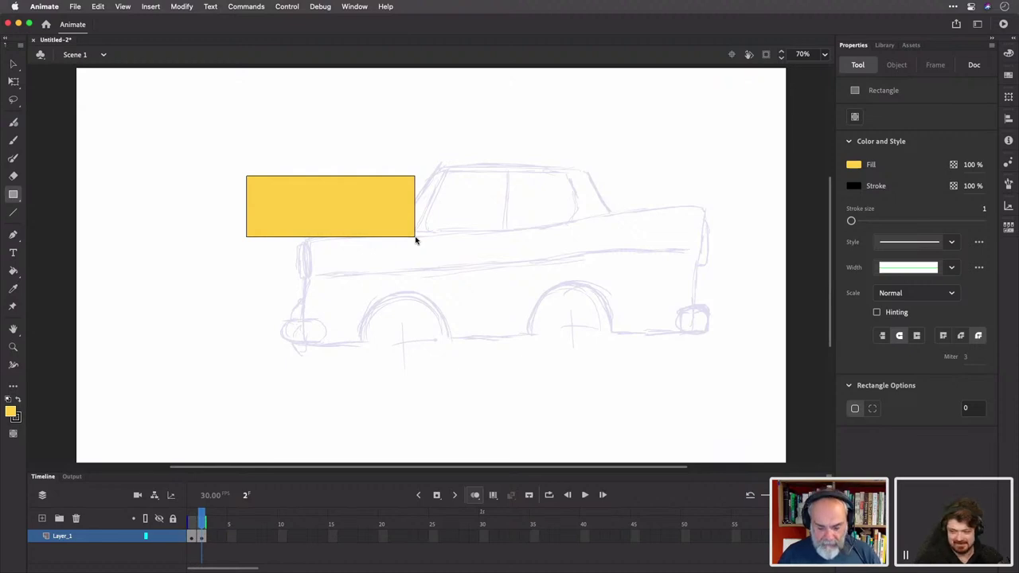
pyautogui.press('v')
pyautogui.click(382, 210)
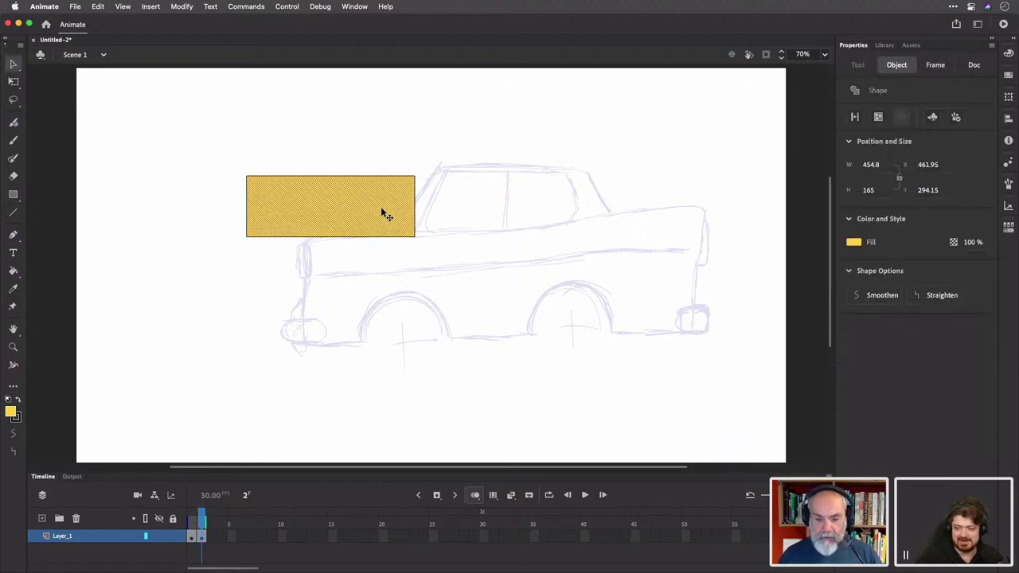
pyautogui.moveTo(382, 210)
pyautogui.mouseDown()
pyautogui.moveTo(561, 269)
pyautogui.moveTo(552, 260)
pyautogui.mouseUp()
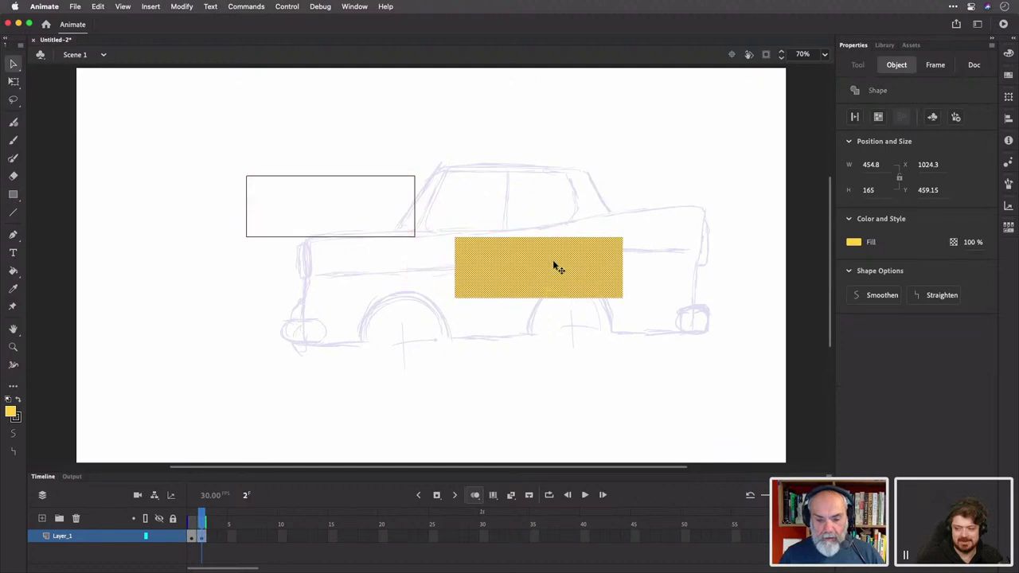
# Delete the leftover black rectangle outline and align the yellow fill with the front of the sketched car body
pyautogui.click(416, 238)
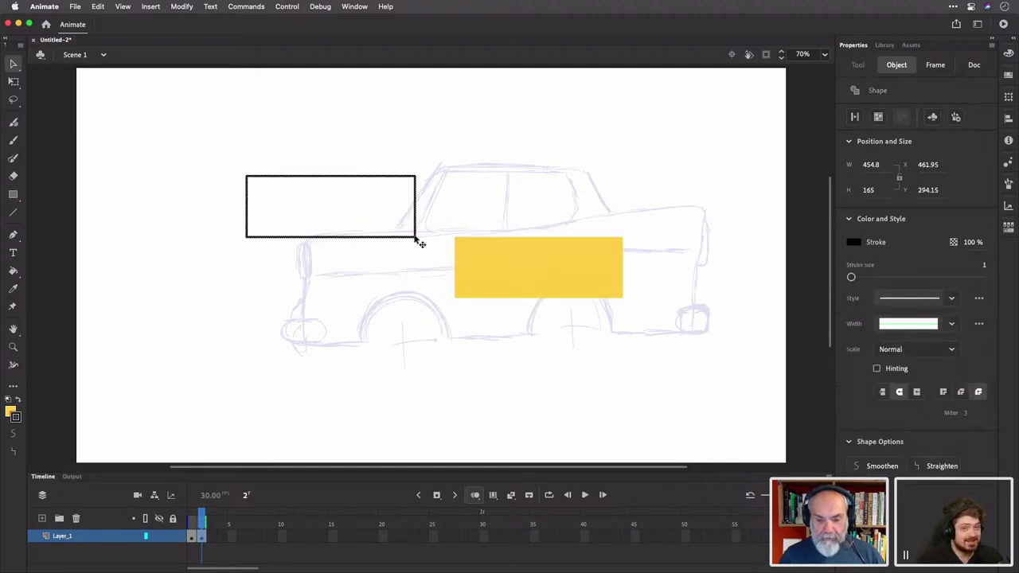
pyautogui.press('Delete')
pyautogui.moveTo(475, 257)
pyautogui.mouseDown()
pyautogui.moveTo(374, 262)
pyautogui.moveTo(341, 250)
pyautogui.mouseUp()
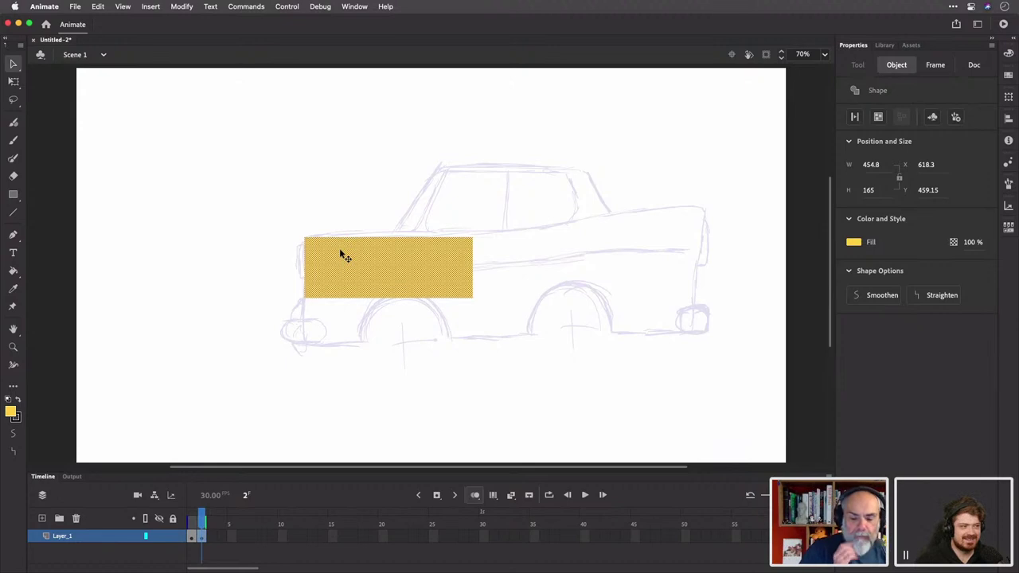
pyautogui.click(515, 271)
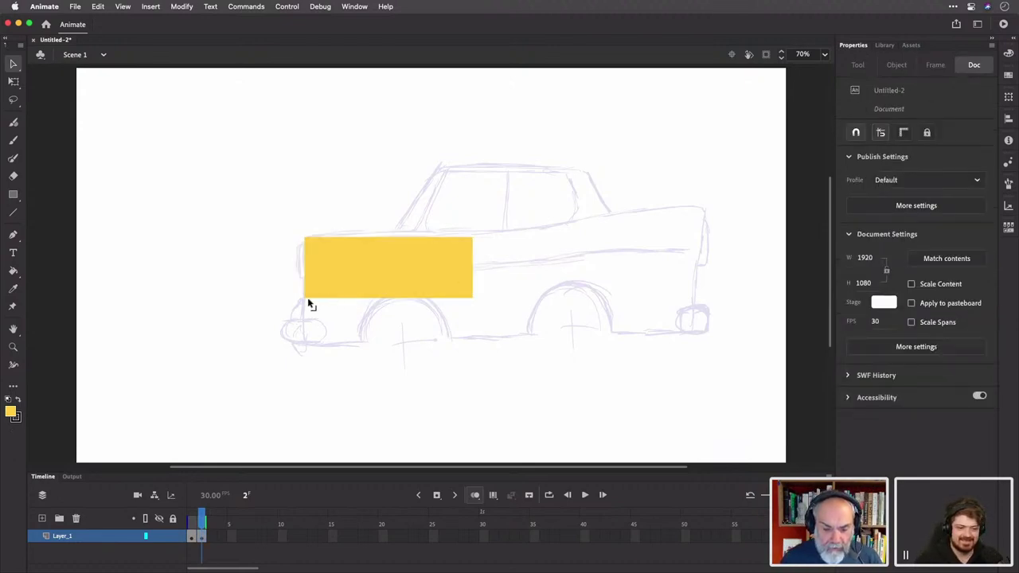
# Pull the yellow shape's corners to the corners of the sketched car body and bow its front edge slightly outward
pyautogui.moveTo(305, 303); pyautogui.dragTo(305, 345)
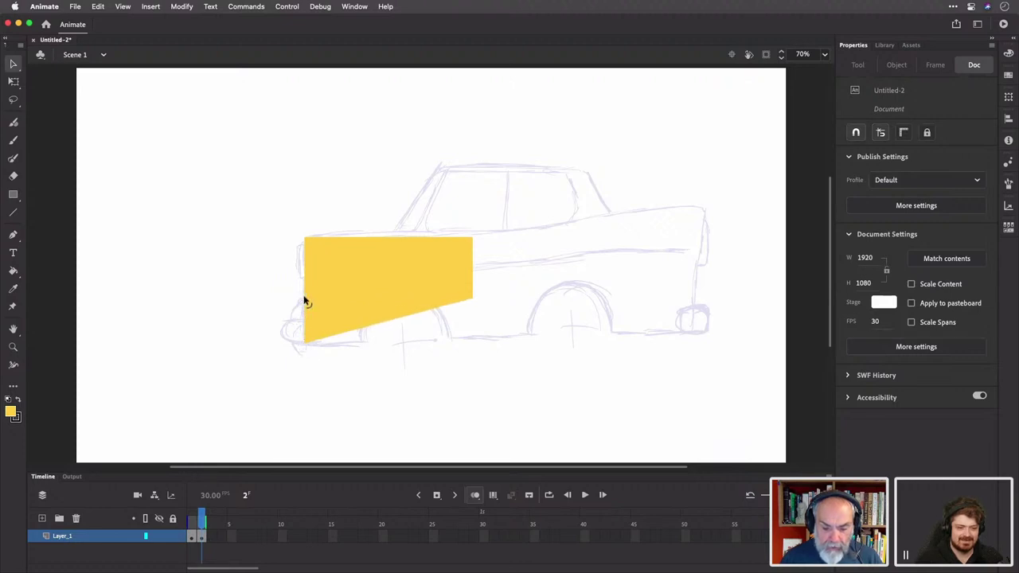
pyautogui.moveTo(308, 345); pyautogui.dragTo(303, 311)
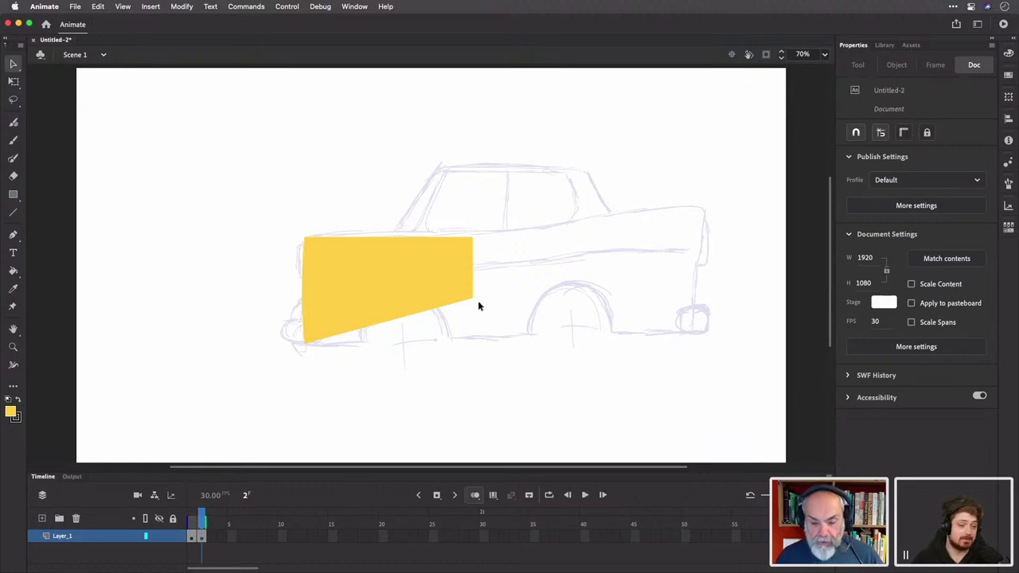
pyautogui.moveTo(471, 301); pyautogui.dragTo(693, 335)
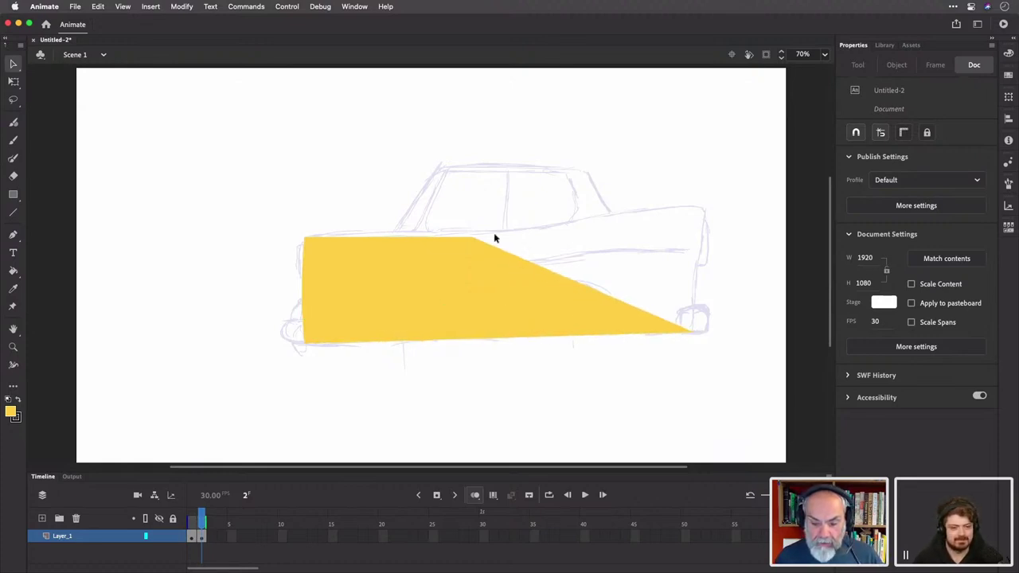
pyautogui.moveTo(475, 238); pyautogui.dragTo(706, 210)
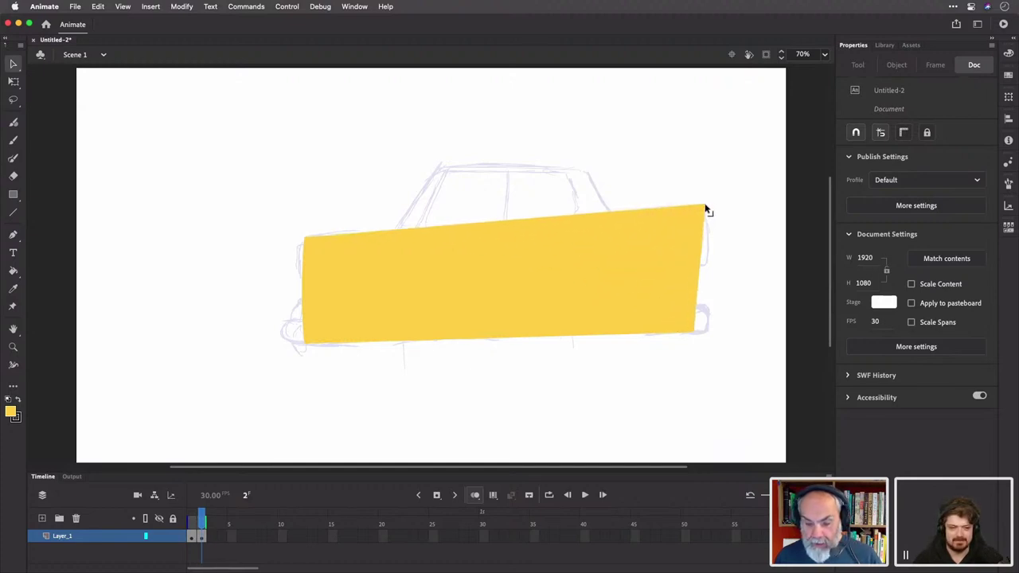
# Cut a thin sliver from the middle of the yellow body's upper edge and bow the edge on both sides to follow the sketch
pyautogui.moveTo(538, 218); pyautogui.dragTo(613, 221)
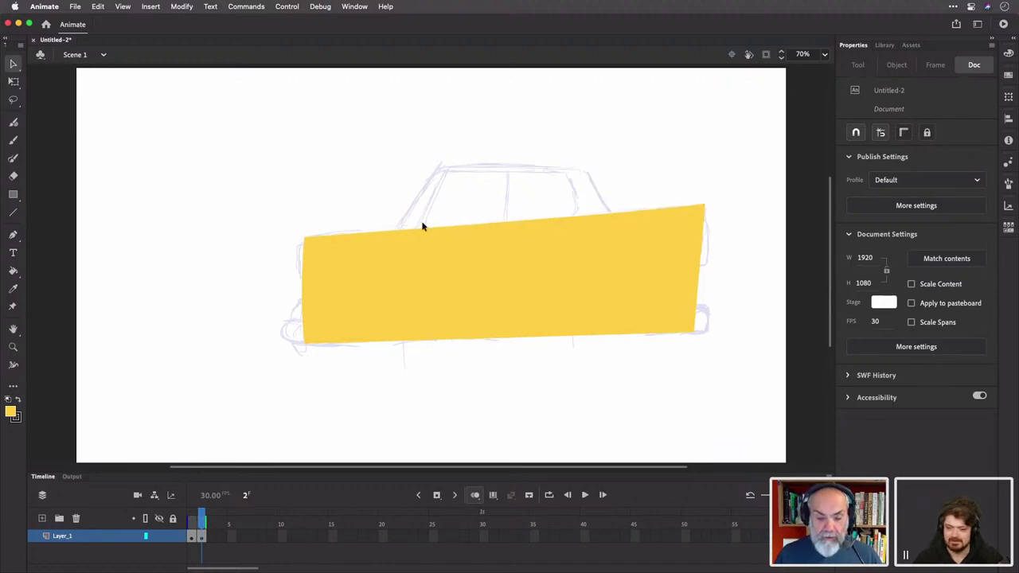
pyautogui.moveTo(463, 213); pyautogui.dragTo(502, 231)
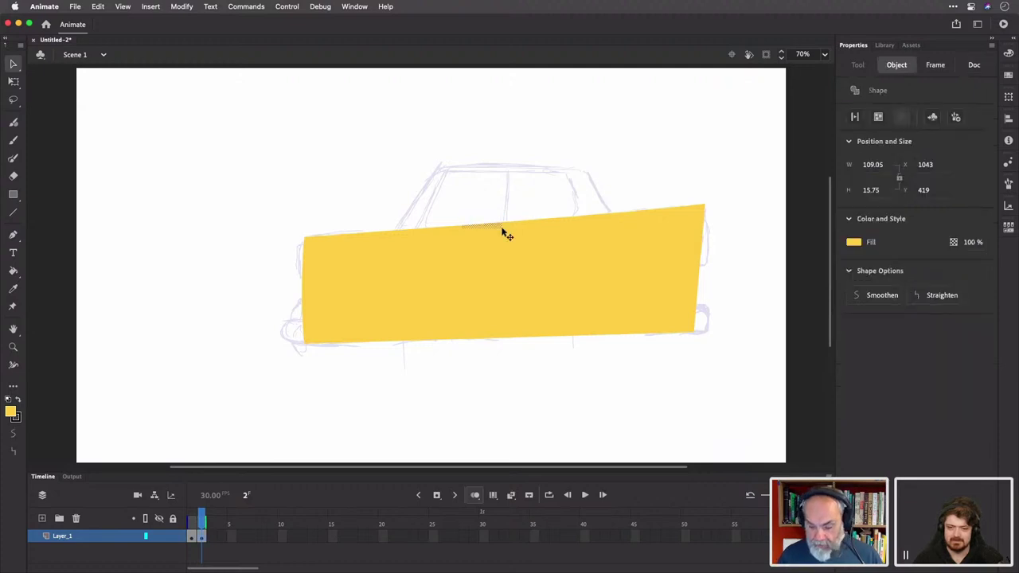
pyautogui.press('Delete')
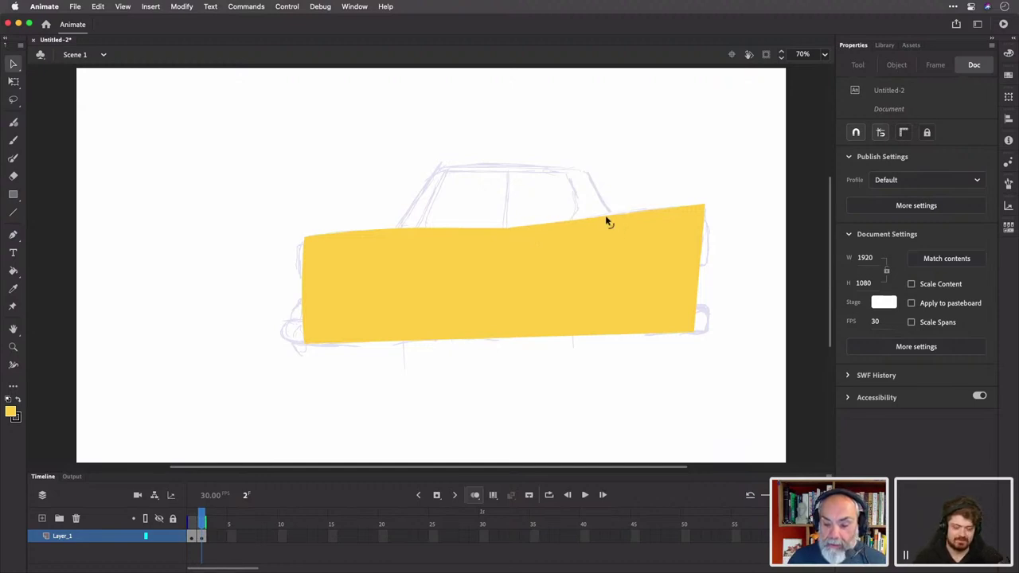
pyautogui.moveTo(605, 221); pyautogui.dragTo(600, 217)
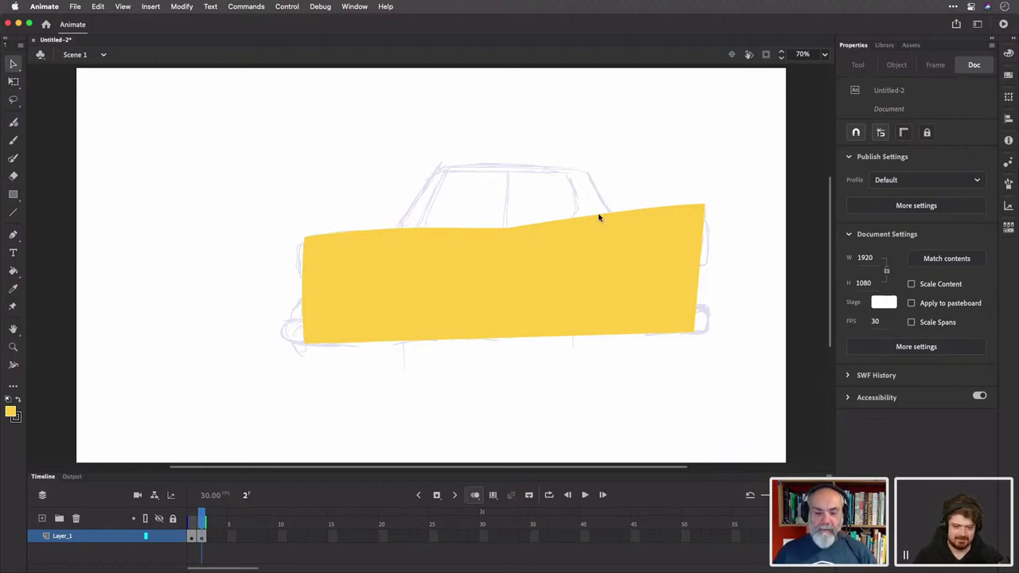
# Save the document to the Desktop as carAnimation.fla in Animate Document format
pyautogui.press('super+s')
pyautogui.press('super+shift+d')
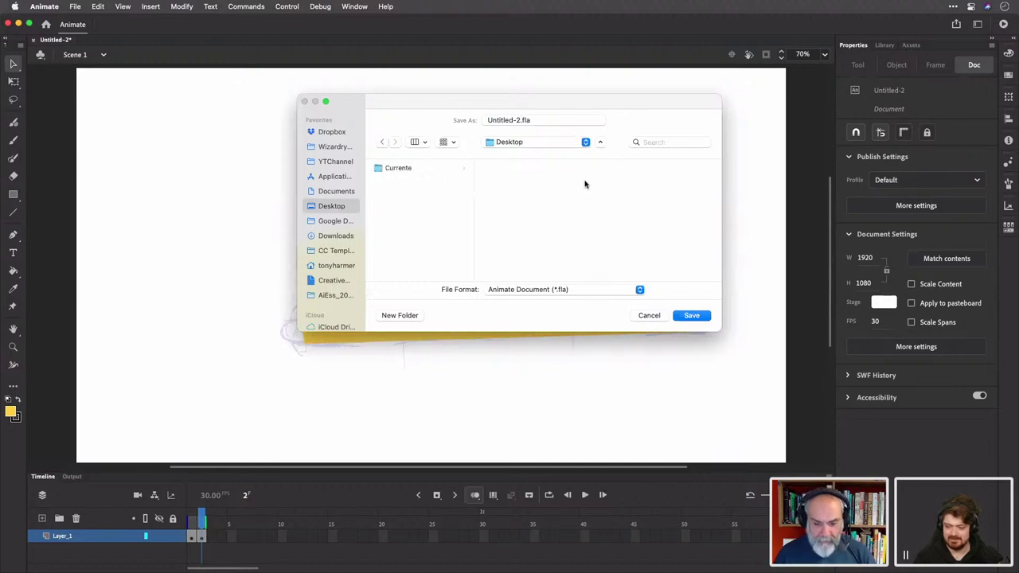
pyautogui.press('Tab')
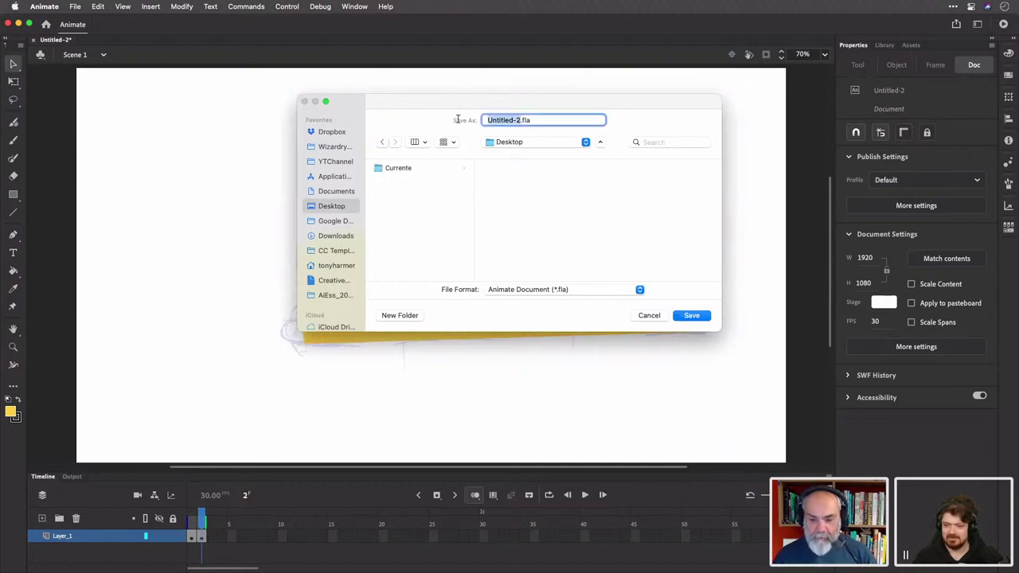
pyautogui.write('cas')
pyautogui.write('Animation')
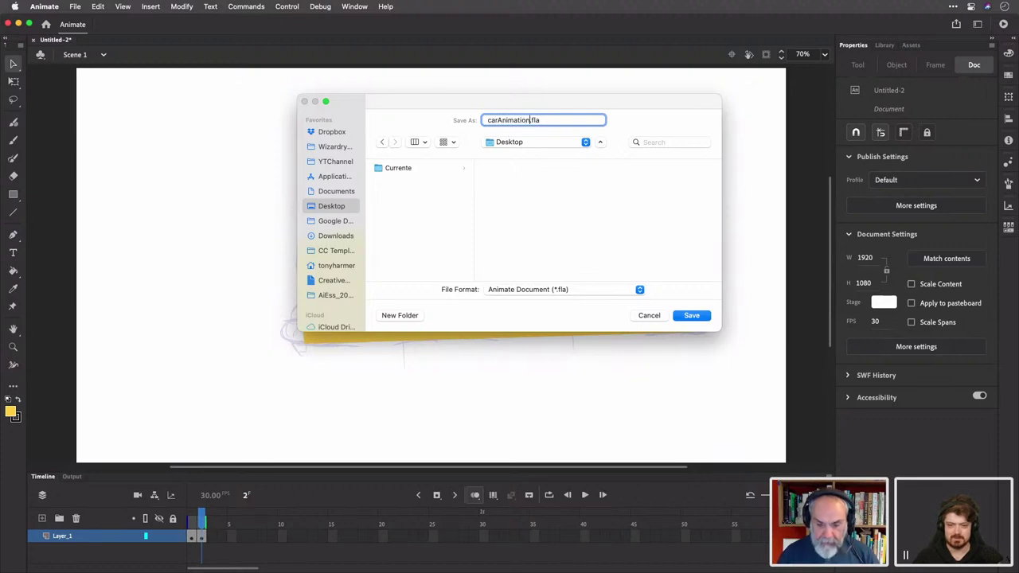
pyautogui.press('Return')
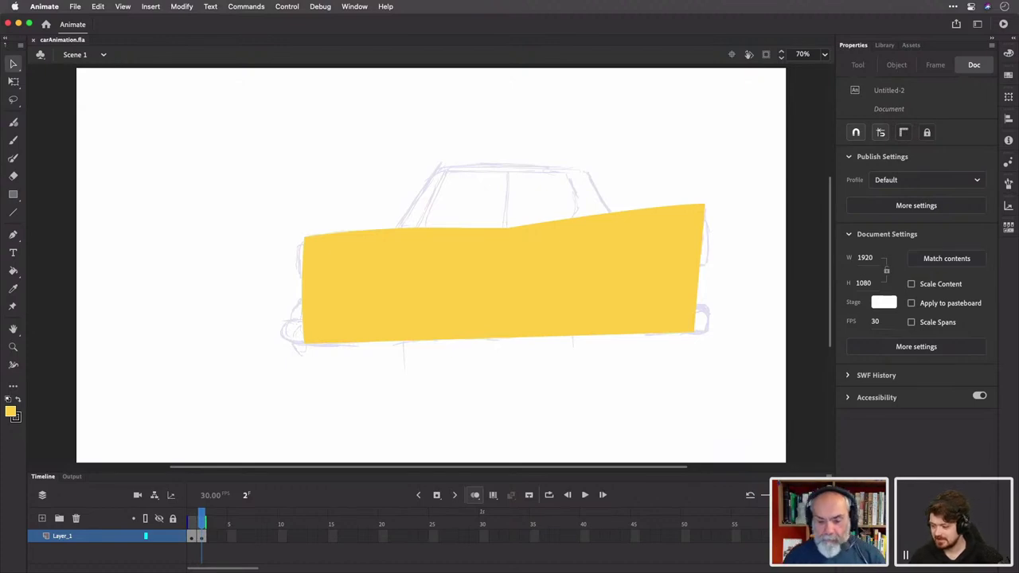
# Trim the slanted strip off the underside of the yellow body so its lower edge is level
pyautogui.moveTo(270, 368); pyautogui.dragTo(717, 334)
pyautogui.press('Delete')
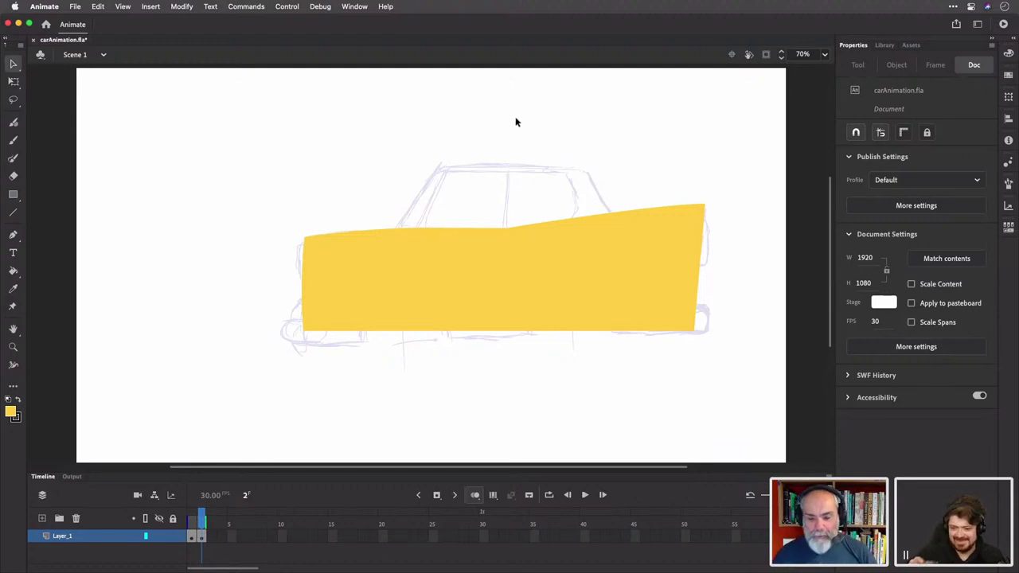
# Set up the Rectangle tool with no stroke and a fill sampled from the yellow car body
pyautogui.press('o')
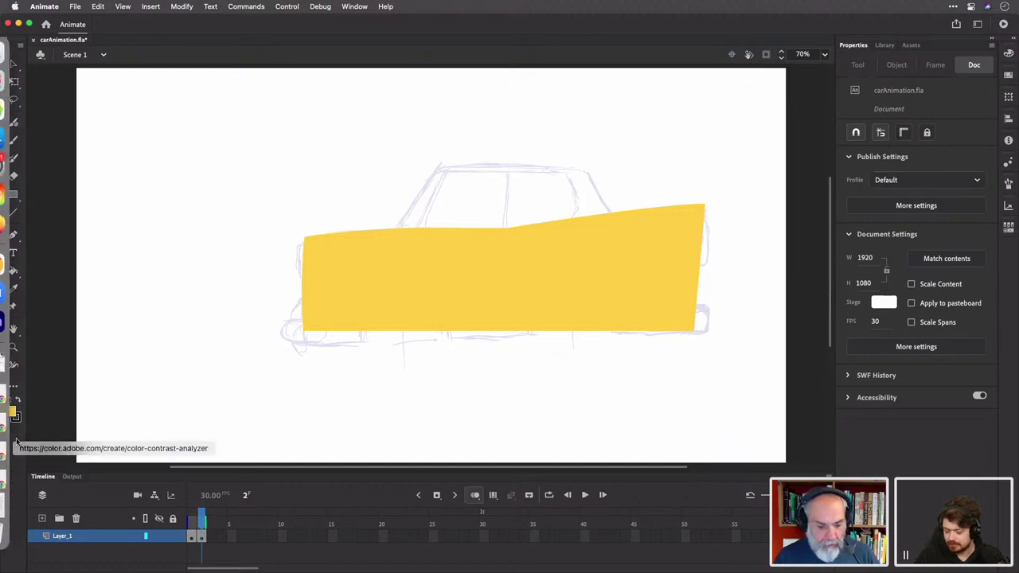
pyautogui.click(13, 195)
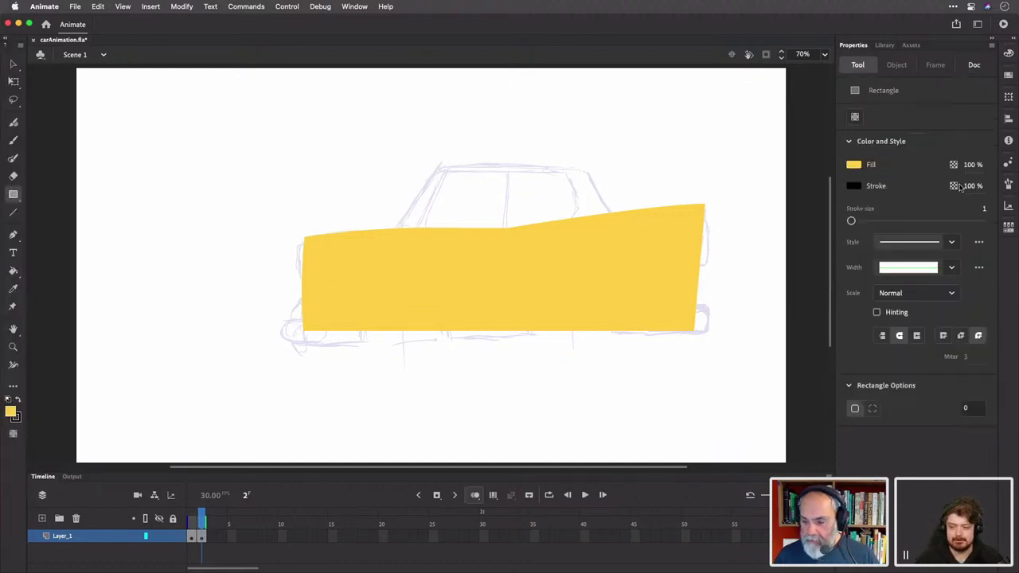
pyautogui.click(856, 187)
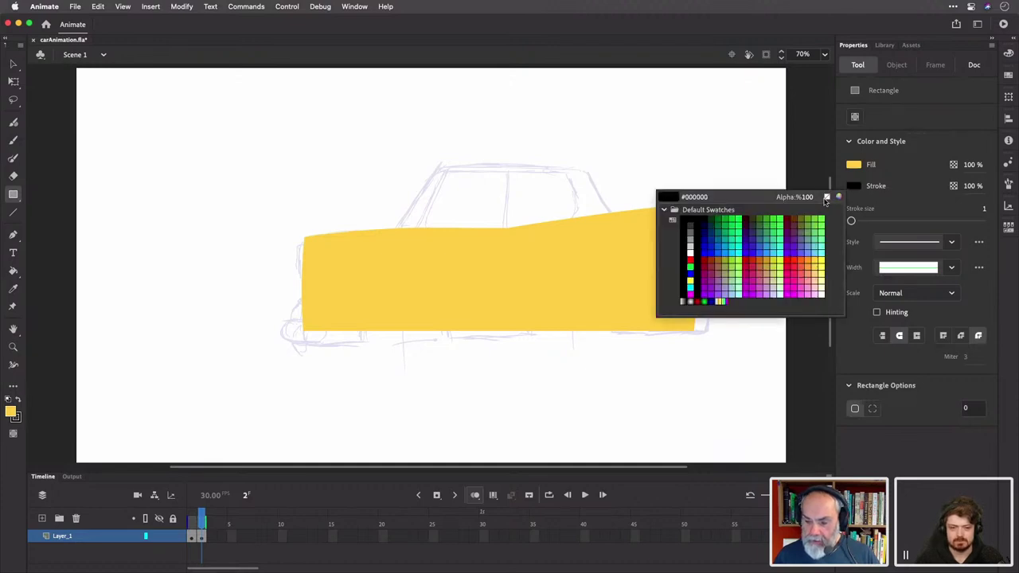
pyautogui.click(827, 197)
pyautogui.click(860, 164)
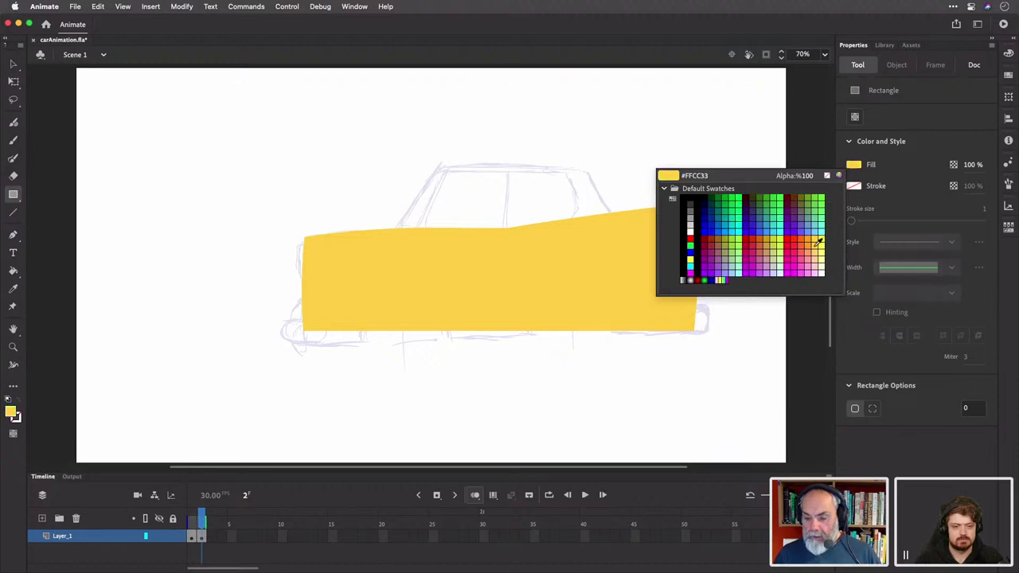
pyautogui.click(594, 264)
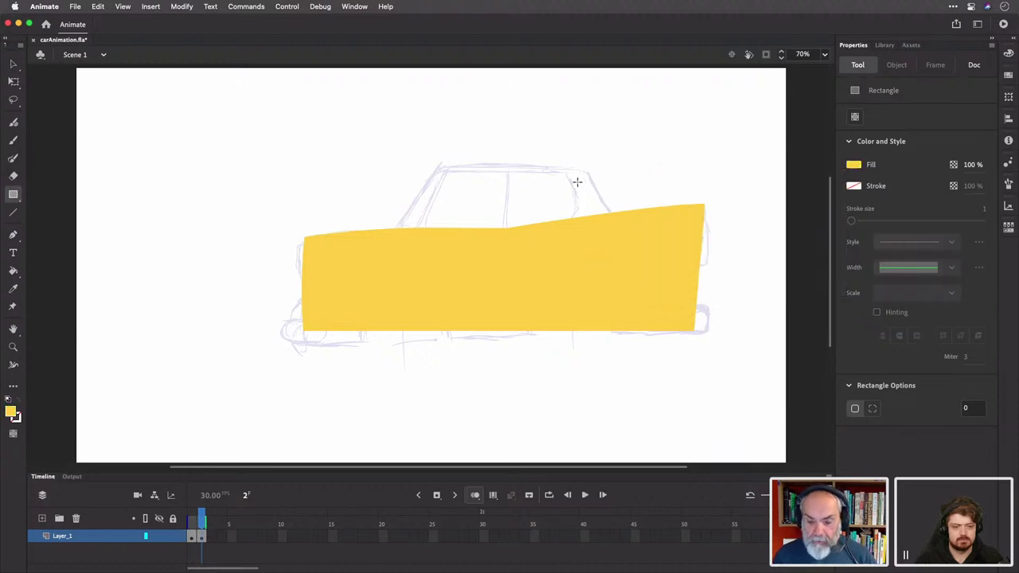
# Draw three yellow rectangles above the body: a block for the rear pillar, a thin roof bar and a narrow front pillar
pyautogui.moveTo(564, 168); pyautogui.dragTo(597, 202)
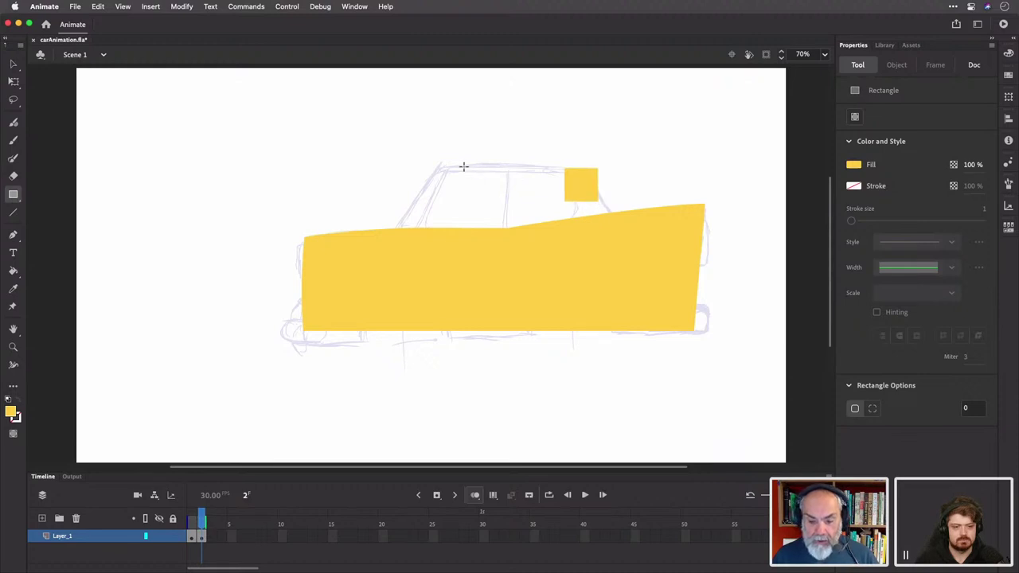
pyautogui.moveTo(441, 165)
pyautogui.mouseDown()
pyautogui.moveTo(568, 164)
pyautogui.moveTo(595, 175)
pyautogui.mouseUp()
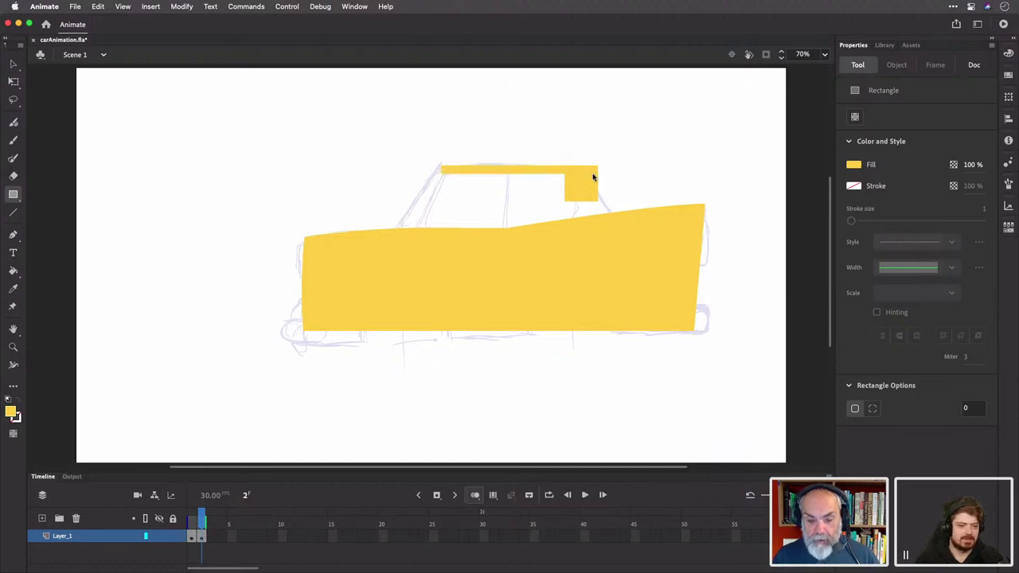
pyautogui.moveTo(405, 166); pyautogui.dragTo(410, 212)
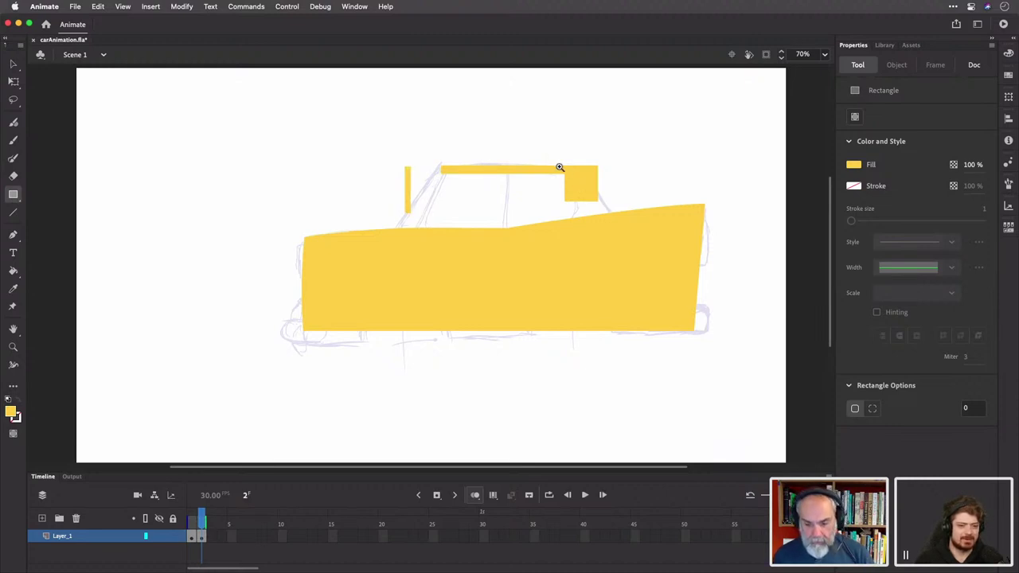
# Pull the rear pillar's lower corners down to the body and curve its window-side edge to match the sketch
pyautogui.moveTo(538, 147); pyautogui.dragTo(621, 228)
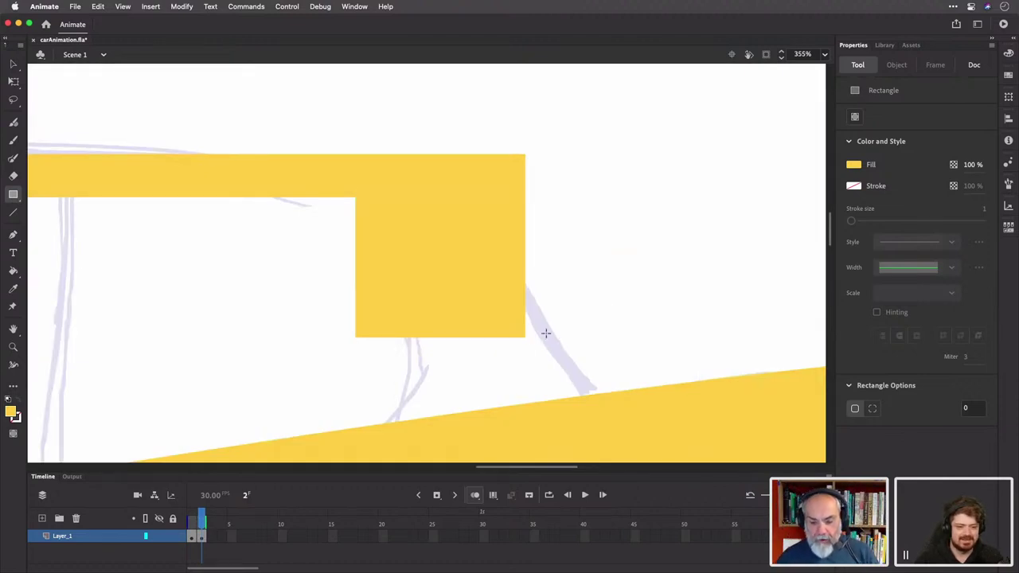
pyautogui.press('v')
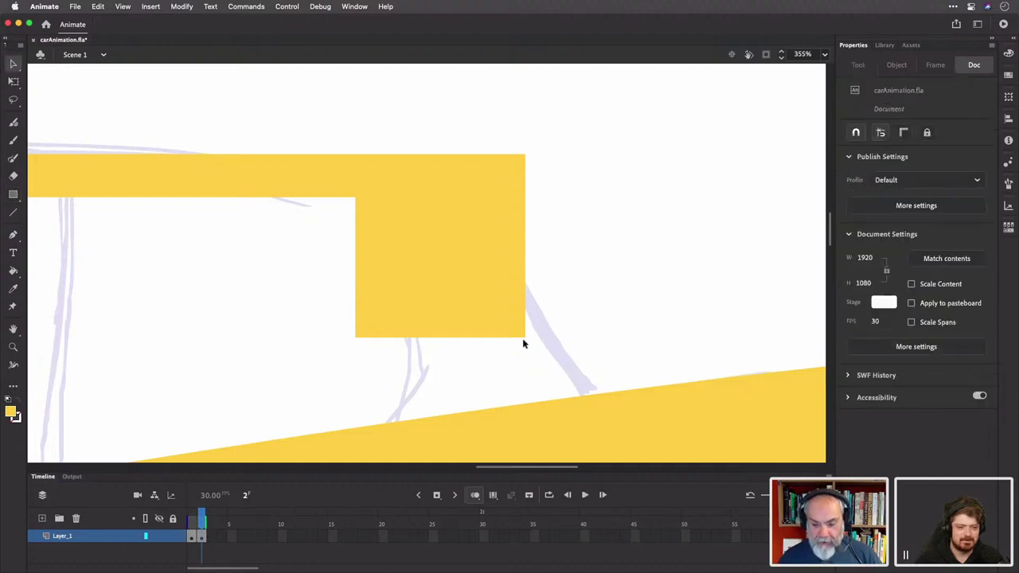
pyautogui.moveTo(525, 339); pyautogui.dragTo(598, 397)
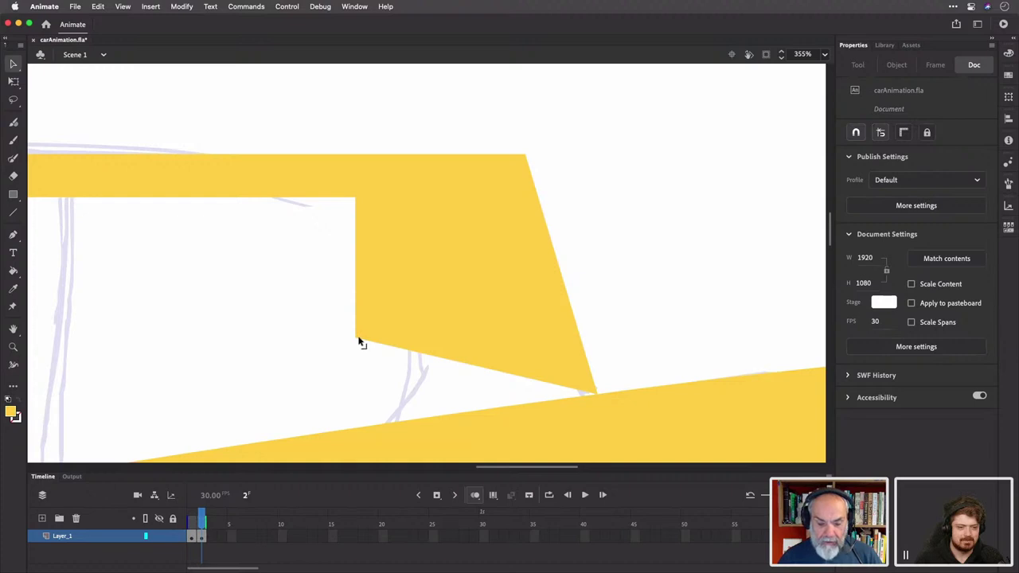
pyautogui.moveTo(355, 339); pyautogui.dragTo(383, 422)
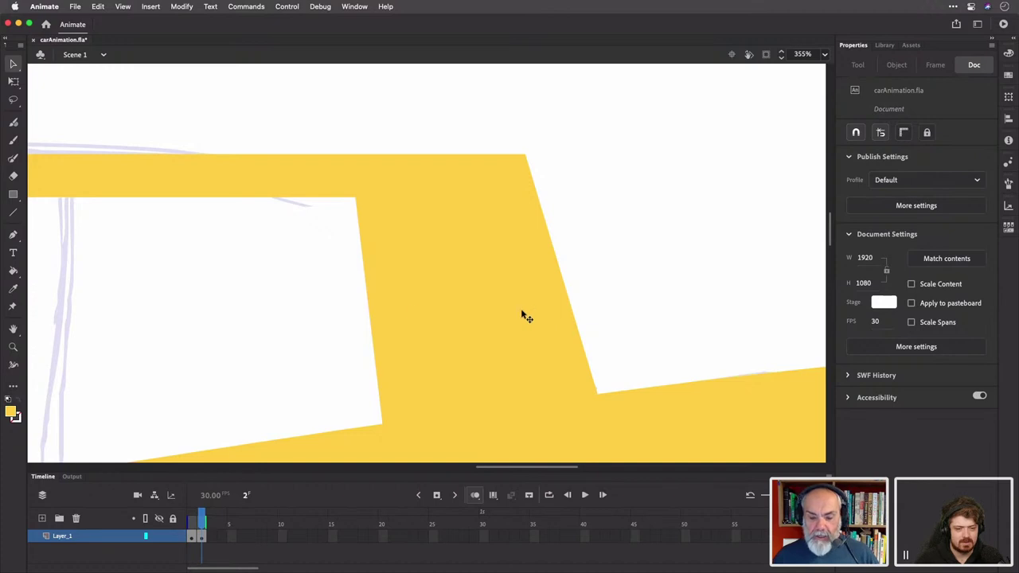
pyautogui.moveTo(375, 329); pyautogui.dragTo(409, 363)
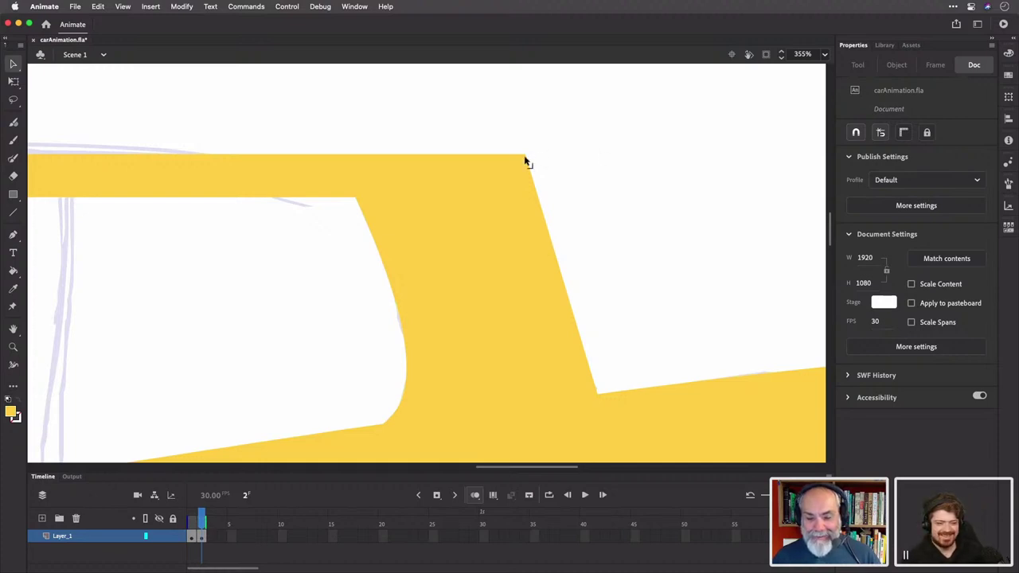
# Pull the roof's rear corner inward to the sketched roofline and flatten the leftover notch into a straight bevel
pyautogui.moveTo(526, 156); pyautogui.dragTo(472, 186)
pyautogui.click(466, 180)
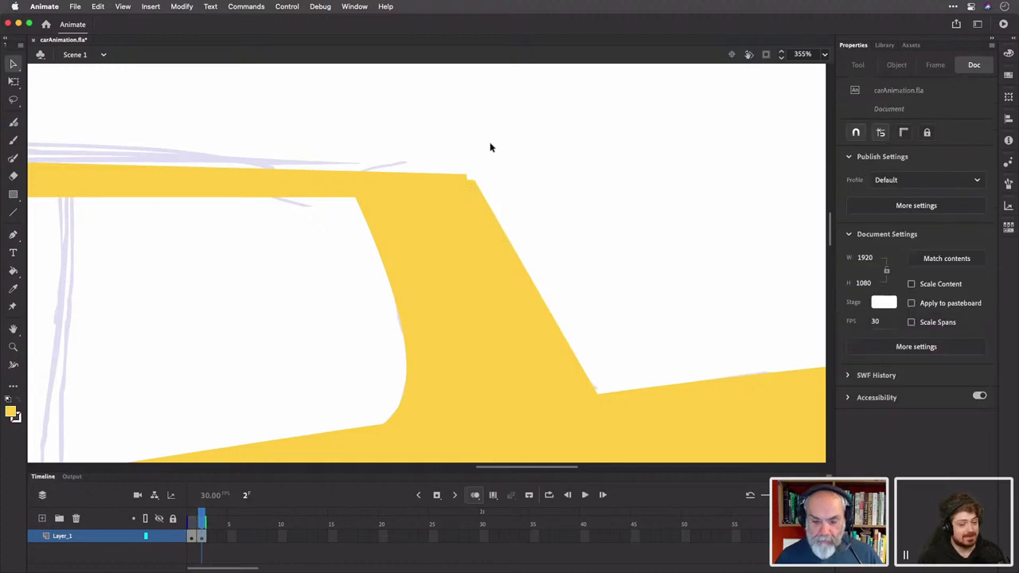
pyautogui.press('z')
pyautogui.moveTo(454, 162); pyautogui.dragTo(493, 197)
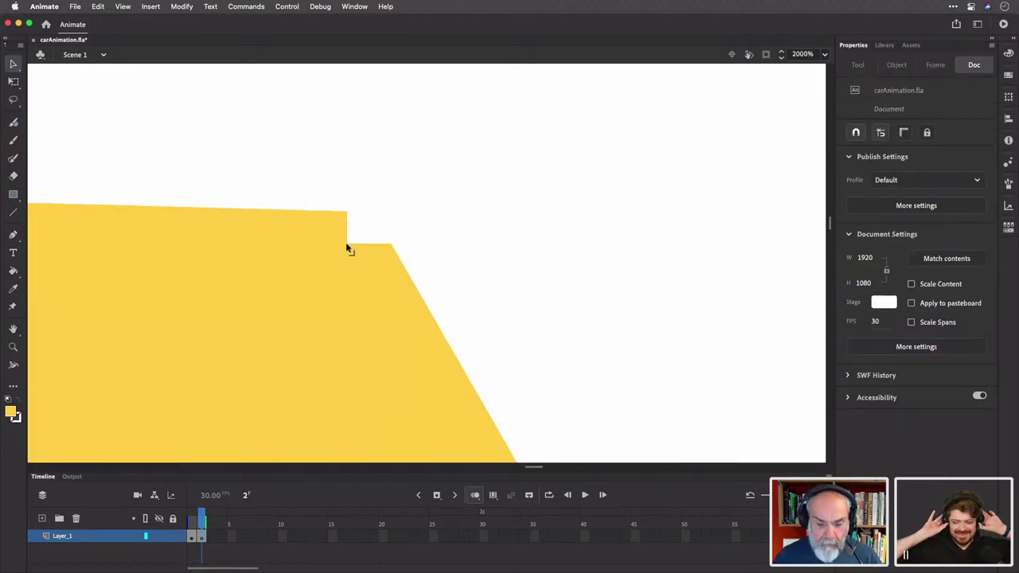
pyautogui.moveTo(348, 242); pyautogui.dragTo(375, 228)
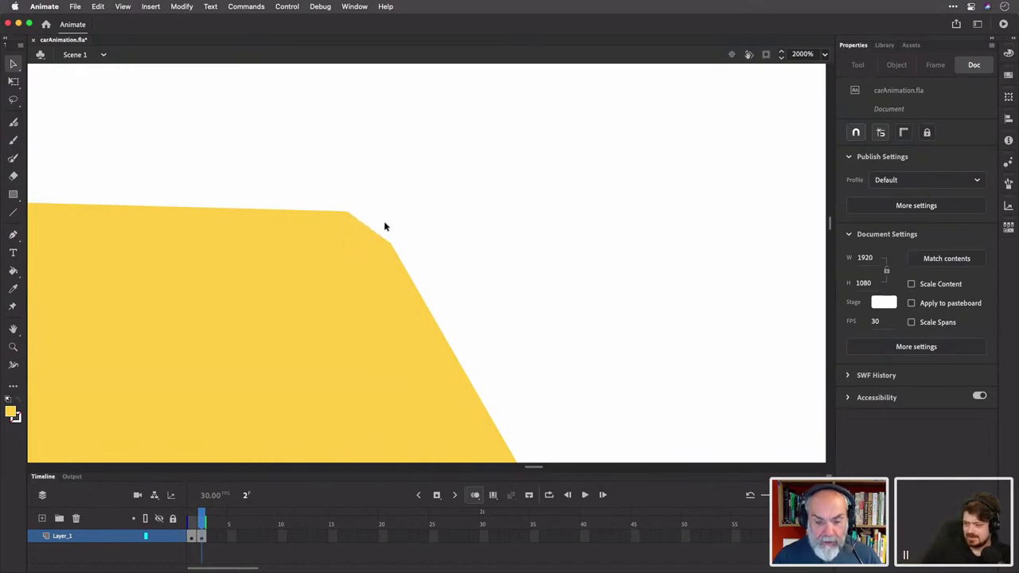
# Round the roof's beveled rear corner and bow the outer edges of the rear pillar and roof to follow the sketch
pyautogui.moveTo(375, 231); pyautogui.dragTo(375, 226)
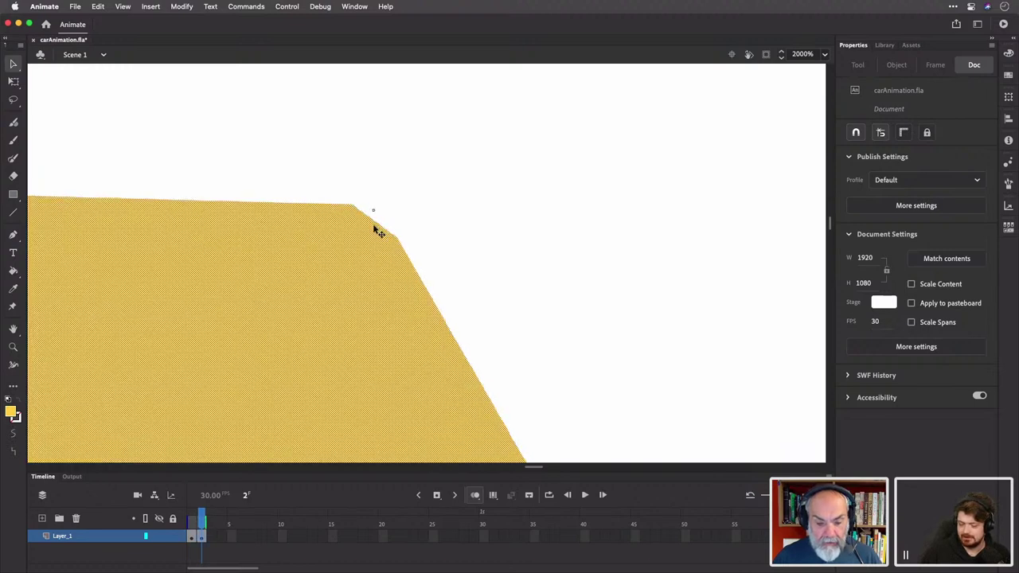
pyautogui.press('super+z')
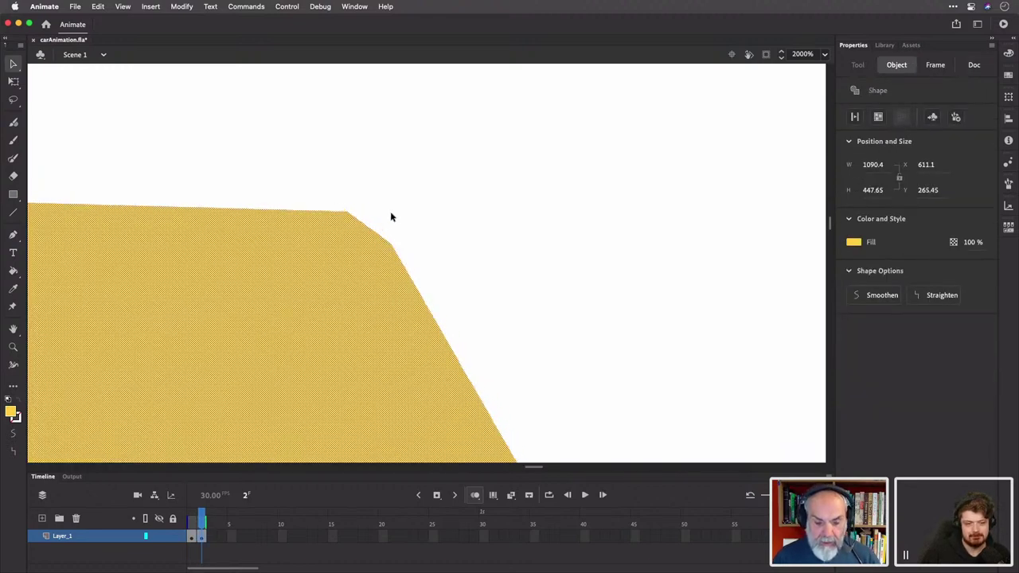
pyautogui.click(390, 217)
pyautogui.moveTo(371, 226); pyautogui.dragTo(376, 218)
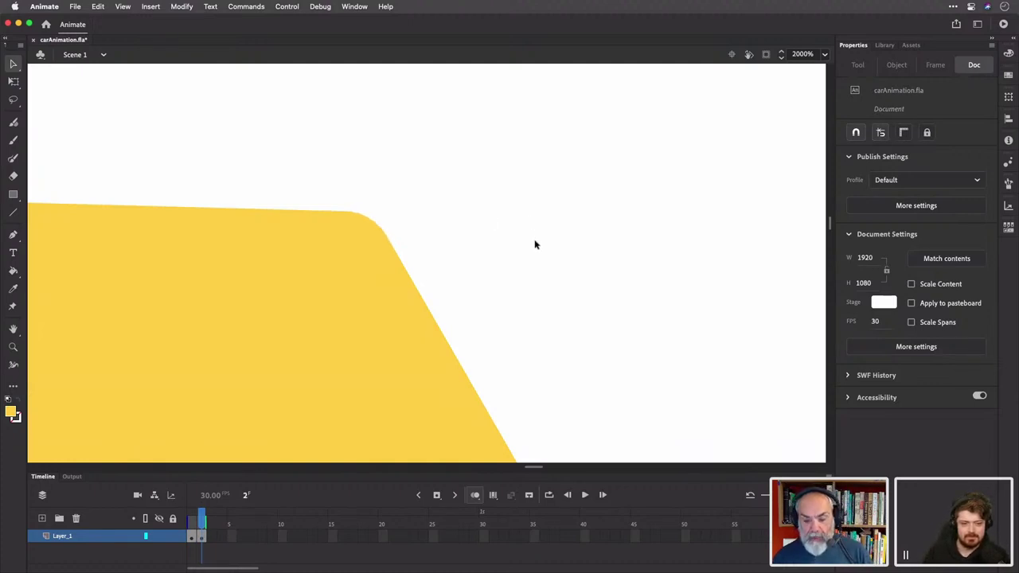
pyautogui.press('super+3')
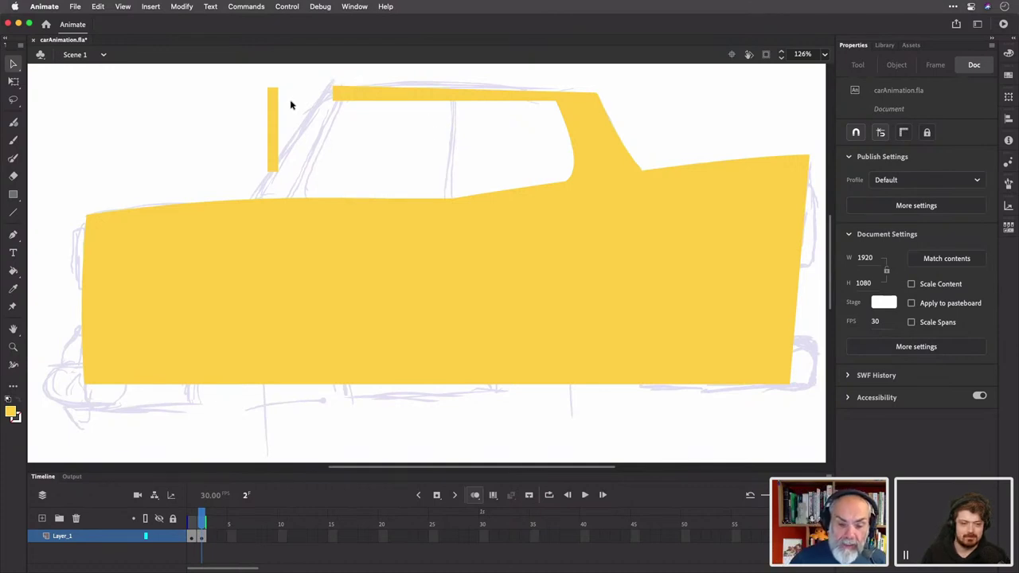
pyautogui.moveTo(444, 87); pyautogui.dragTo(441, 83)
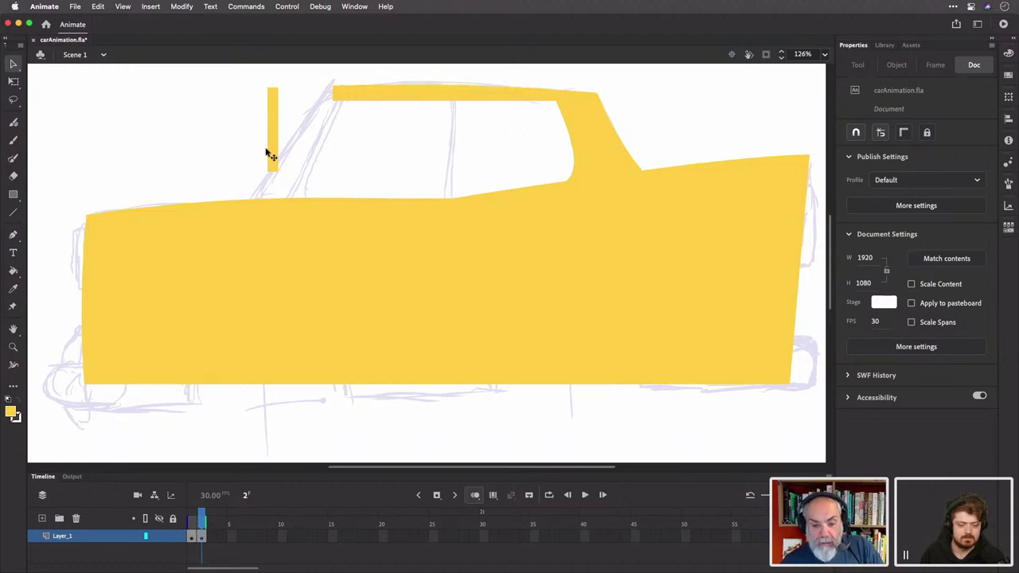
# Pull the front pillar's lower corners down to the body and its upper corners across to the roof's front end
pyautogui.moveTo(277, 169)
pyautogui.mouseDown()
pyautogui.moveTo(308, 195)
pyautogui.moveTo(289, 205)
pyautogui.moveTo(283, 235)
pyautogui.moveTo(278, 228)
pyautogui.moveTo(298, 232)
pyautogui.moveTo(284, 241)
pyautogui.moveTo(283, 232)
pyautogui.moveTo(268, 234)
pyautogui.moveTo(258, 192)
pyautogui.mouseUp()
pyautogui.press('super+z')
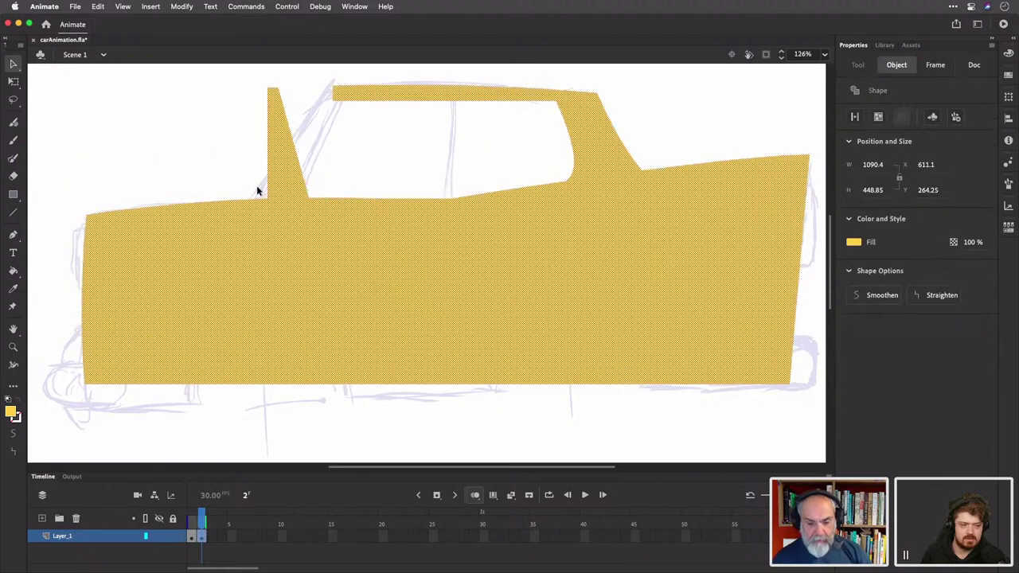
pyautogui.click(305, 97)
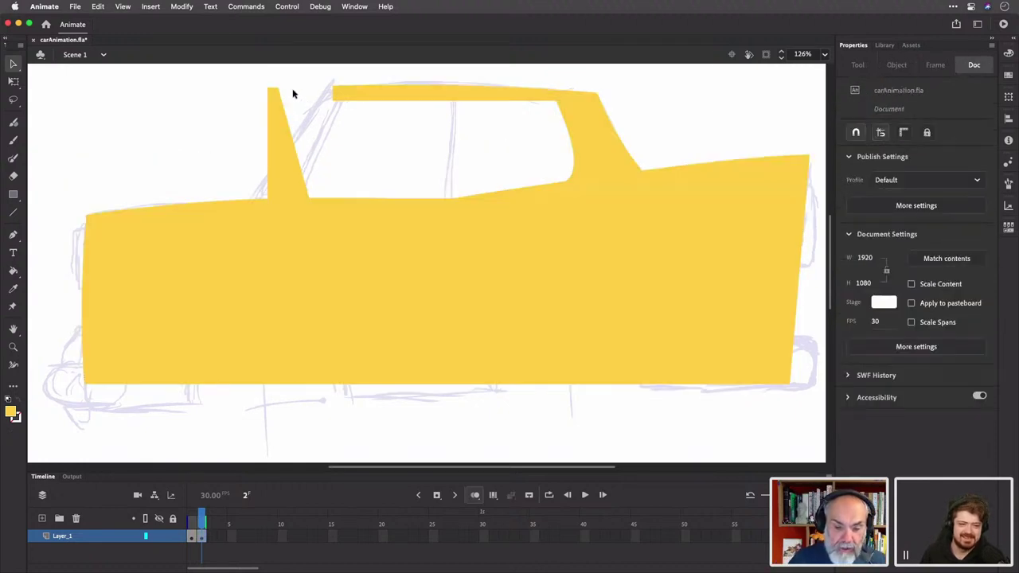
pyautogui.moveTo(277, 89); pyautogui.dragTo(347, 103)
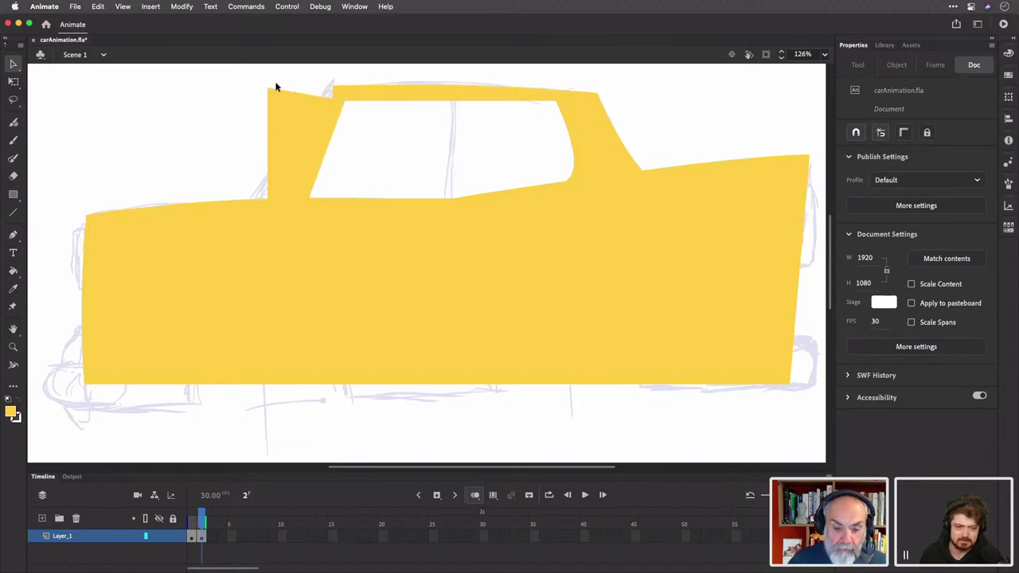
pyautogui.moveTo(269, 92); pyautogui.dragTo(335, 104)
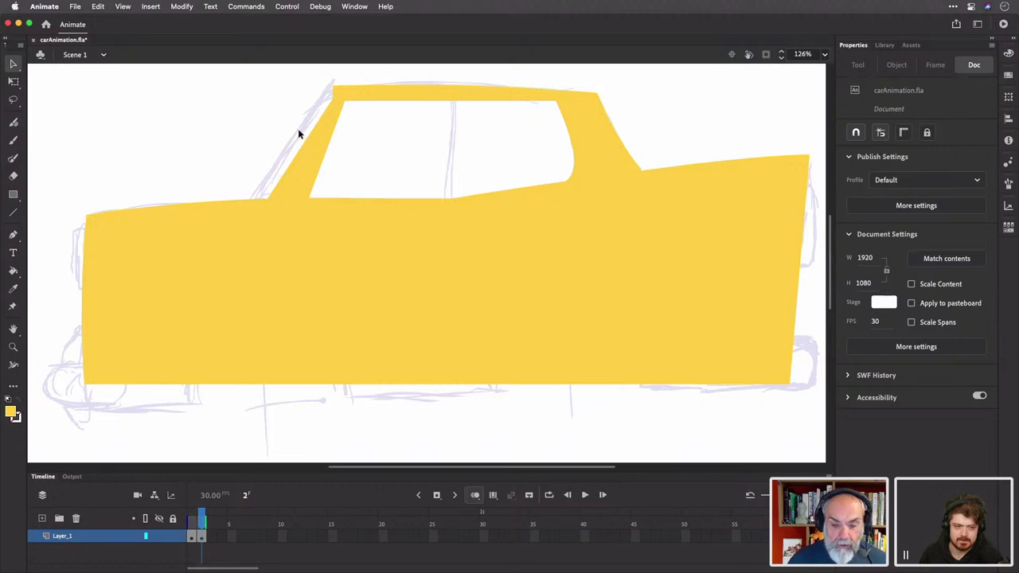
# Pull the front pillar's outer base corner toward the window to make the pillar narrower
pyautogui.click(269, 204)
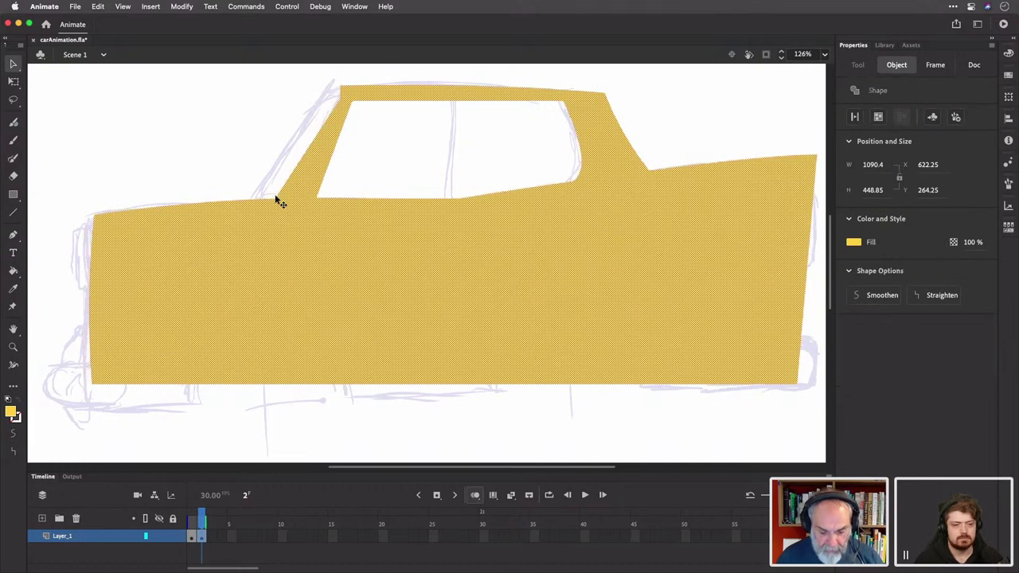
pyautogui.click(253, 181)
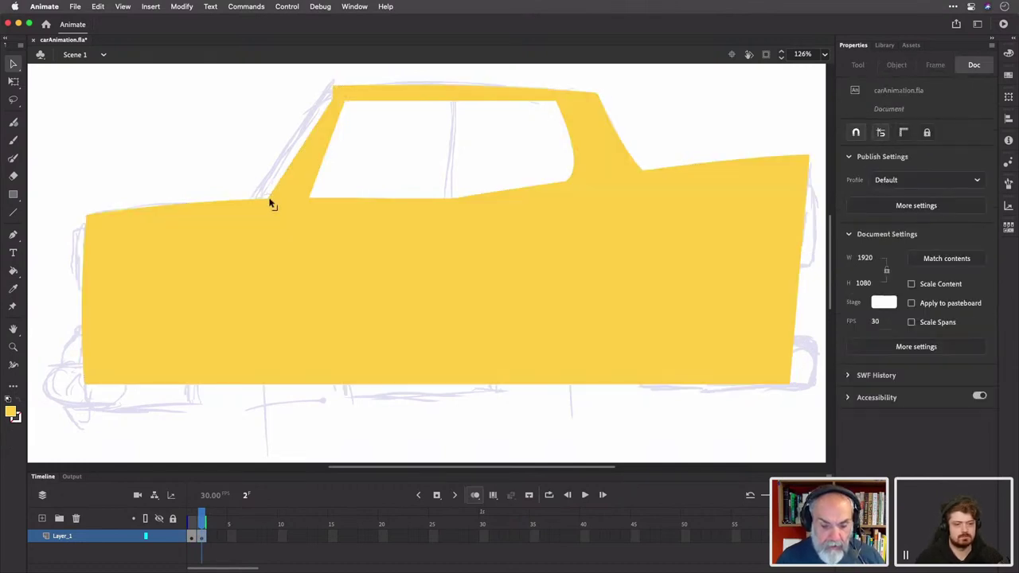
pyautogui.moveTo(276, 199); pyautogui.dragTo(290, 195)
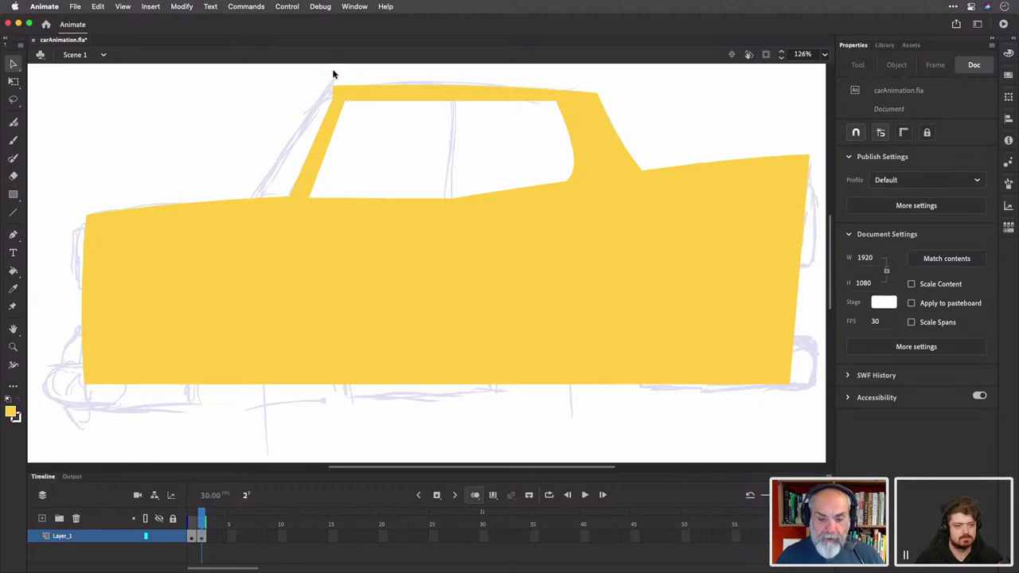
# Pull the roof's front corner inward to line up with the pillar's slope and round it off
pyautogui.press('z')
pyautogui.moveTo(318, 75); pyautogui.dragTo(366, 113)
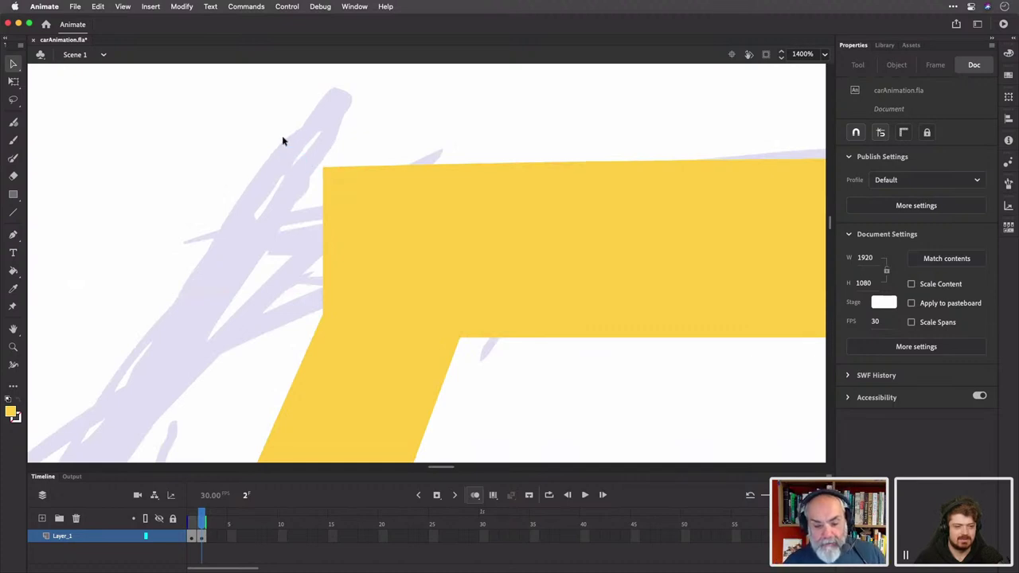
pyautogui.moveTo(323, 172); pyautogui.dragTo(403, 196)
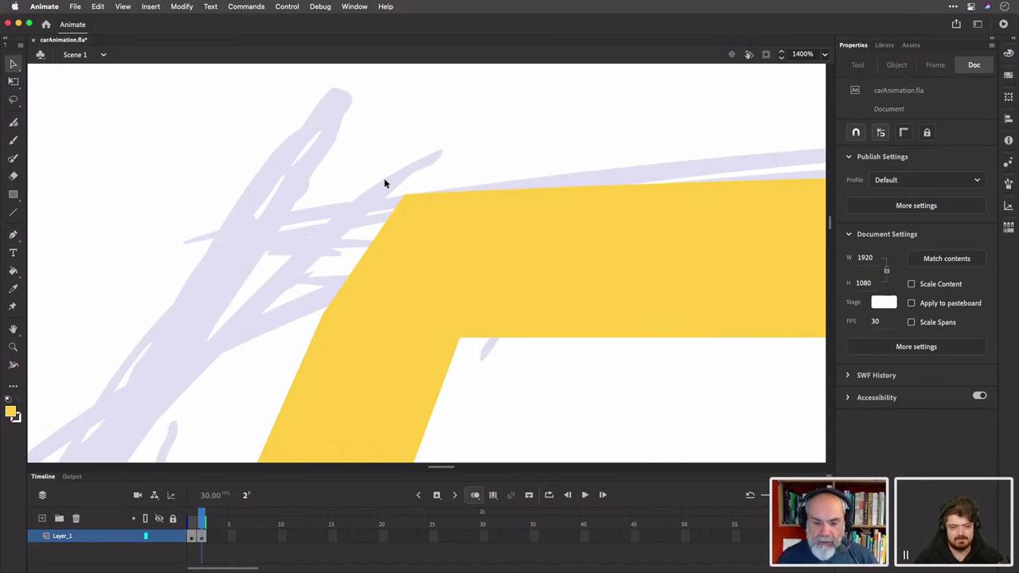
pyautogui.moveTo(382, 179); pyautogui.dragTo(429, 223)
pyautogui.press('Delete')
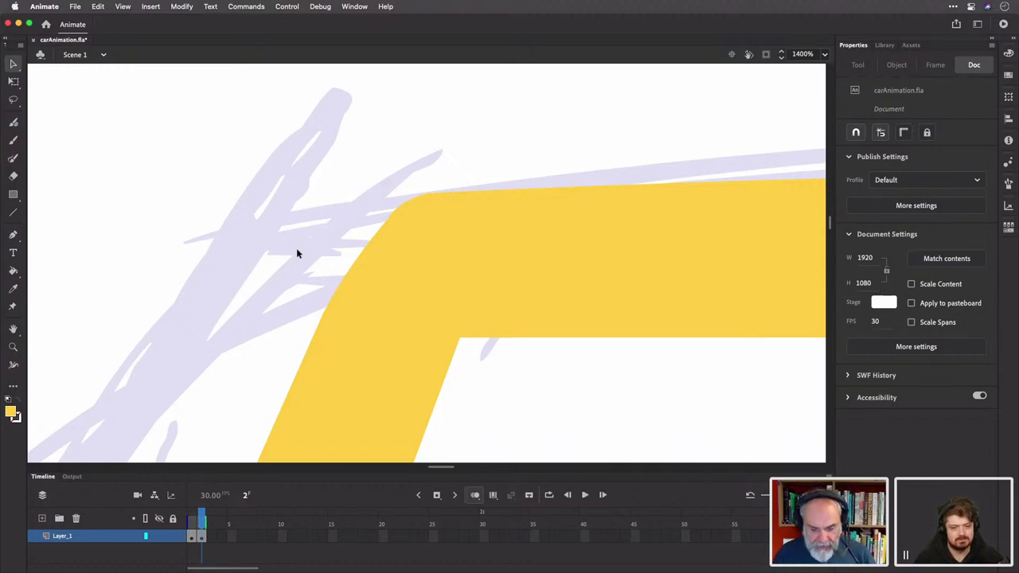
pyautogui.press('super+3')
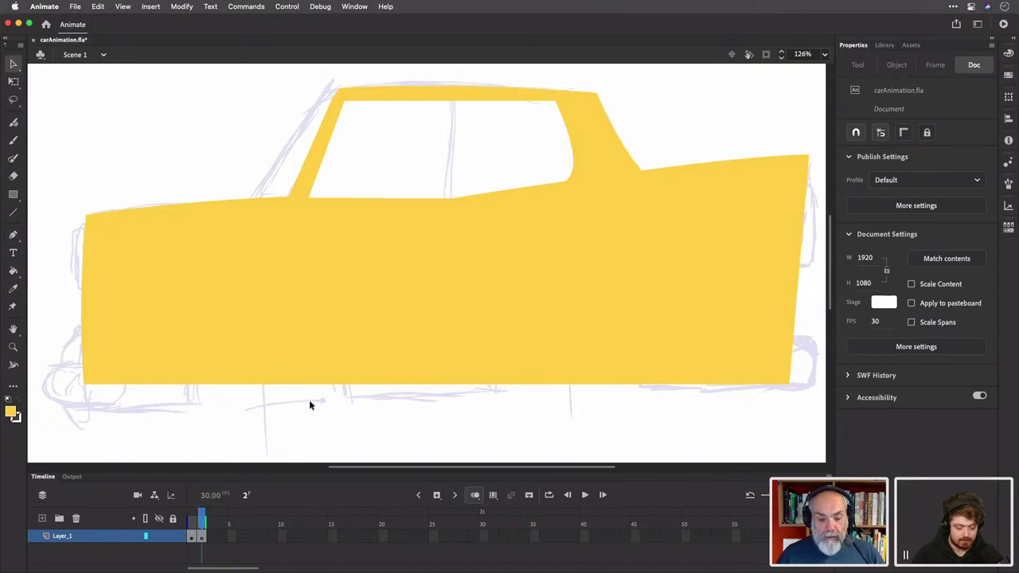
# Draw a yellow circle about 335 px across on the empty stage area in front of the car
pyautogui.hscroll(-3, 382, 363)
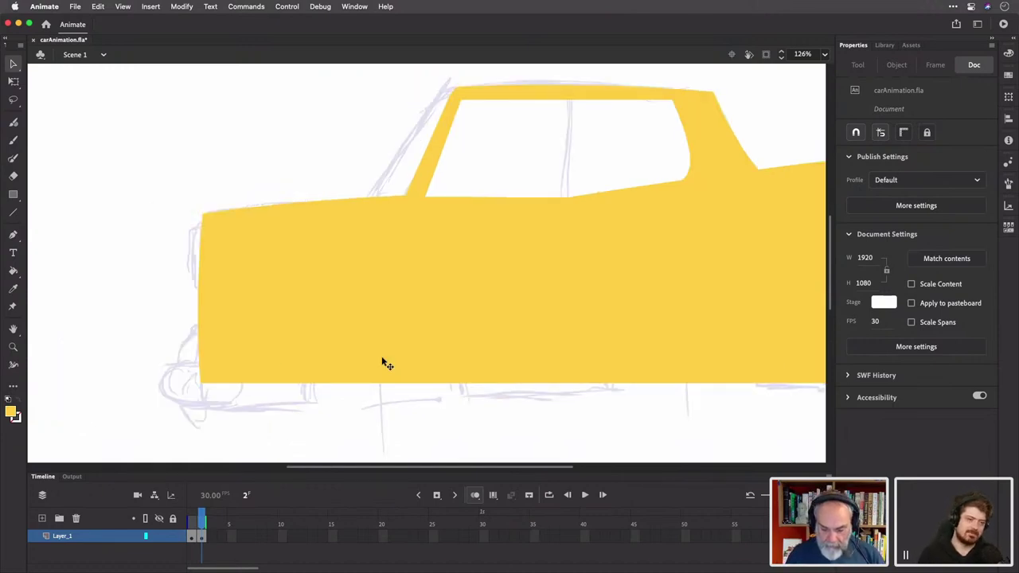
pyautogui.press('super+minus')
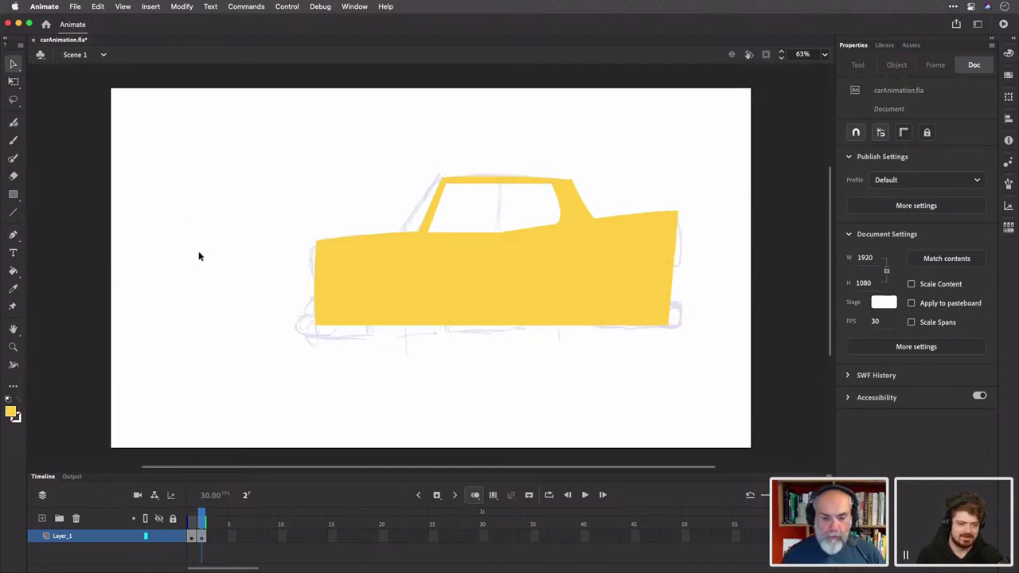
pyautogui.click(13, 195)
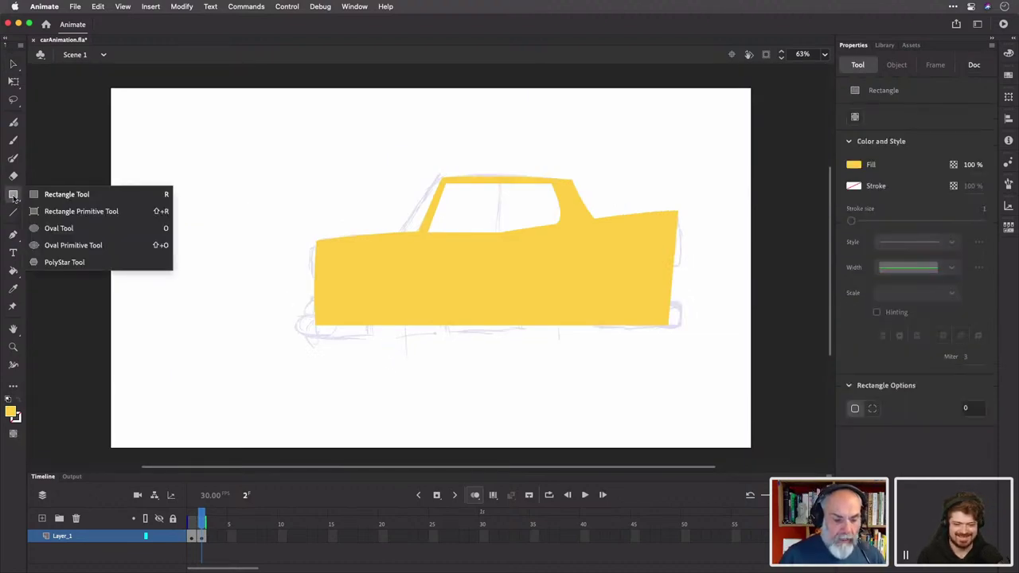
pyautogui.click(52, 229)
pyautogui.moveTo(146, 238); pyautogui.dragTo(243, 350)
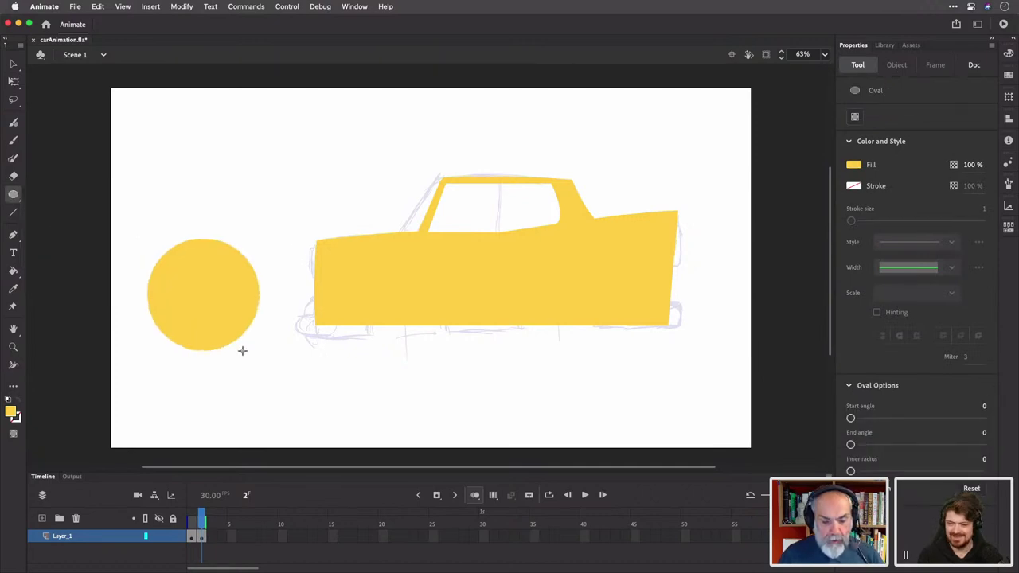
# Move the circle below the front of the car body and scale it down proportionally to about 269 px
pyautogui.click(13, 66)
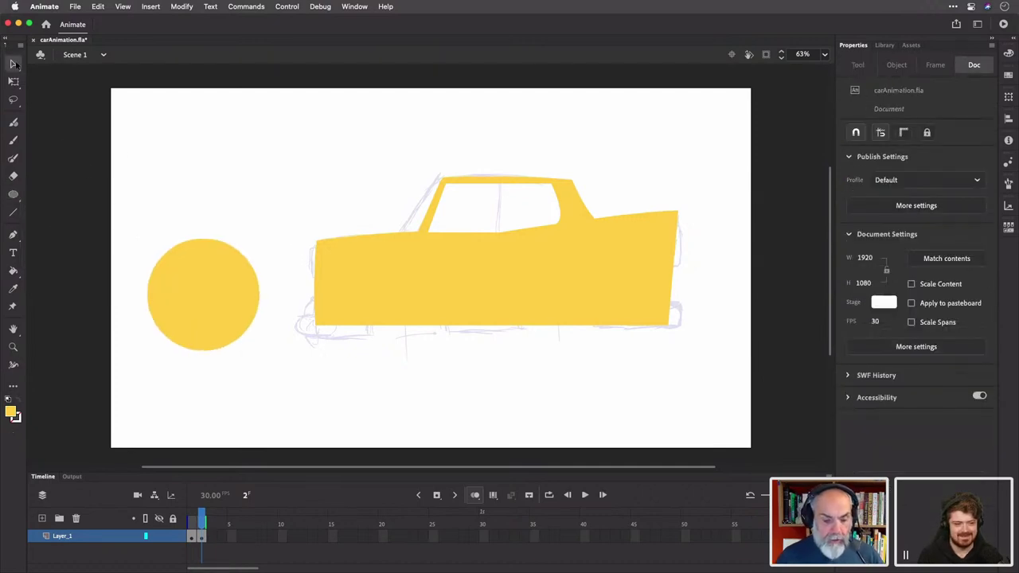
pyautogui.moveTo(204, 282); pyautogui.dragTo(411, 374)
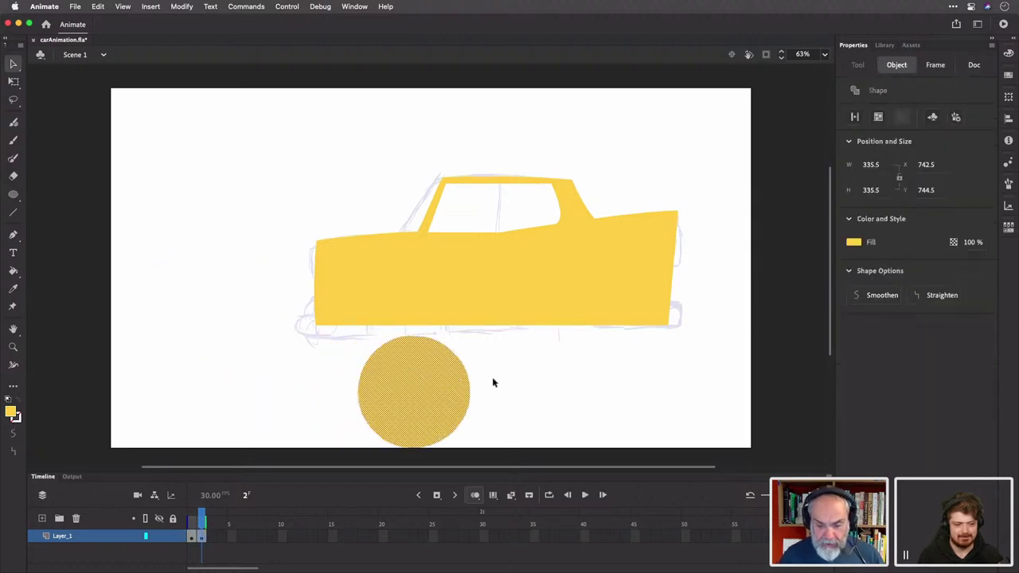
pyautogui.press('q')
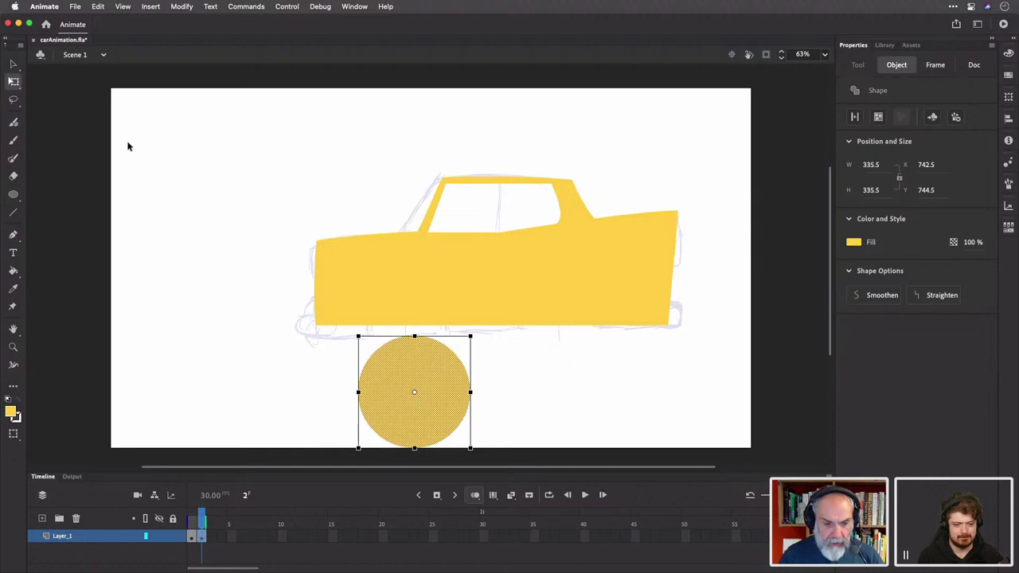
pyautogui.moveTo(470, 448); pyautogui.dragTo(425, 400)
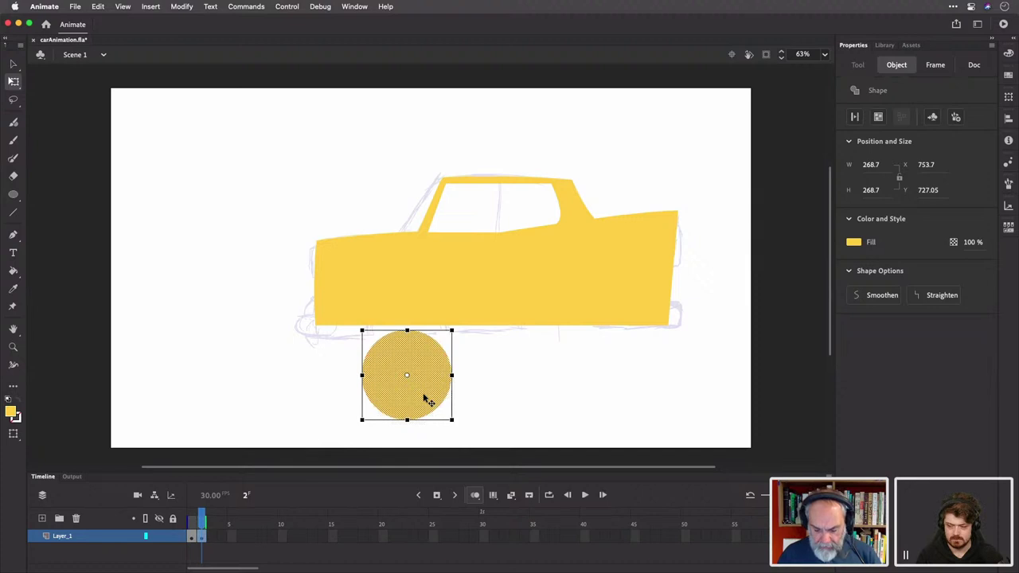
# Change the circle's fill from the body's yellow to a pinkish red
pyautogui.press('v')
pyautogui.click(854, 243)
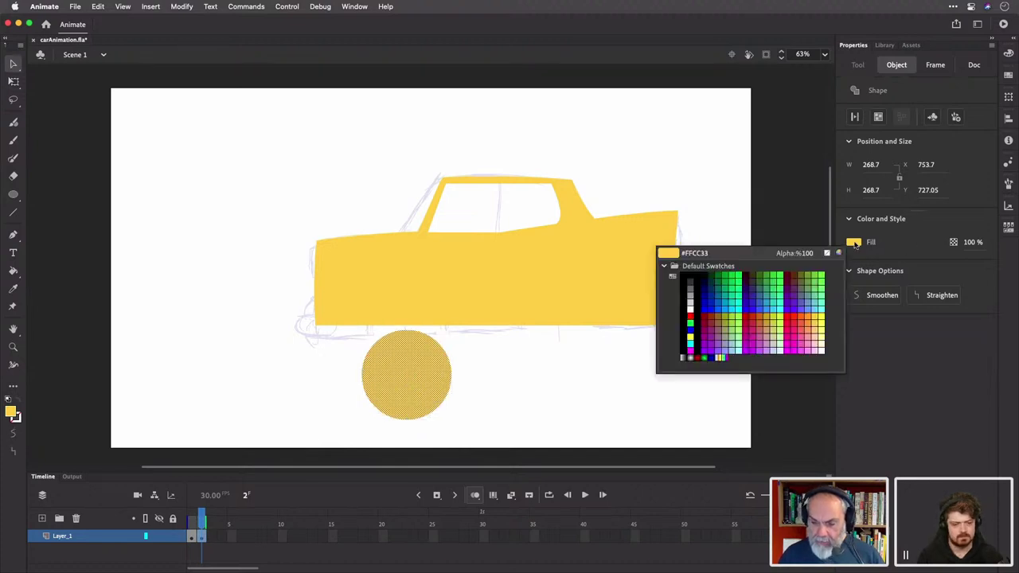
pyautogui.click(799, 328)
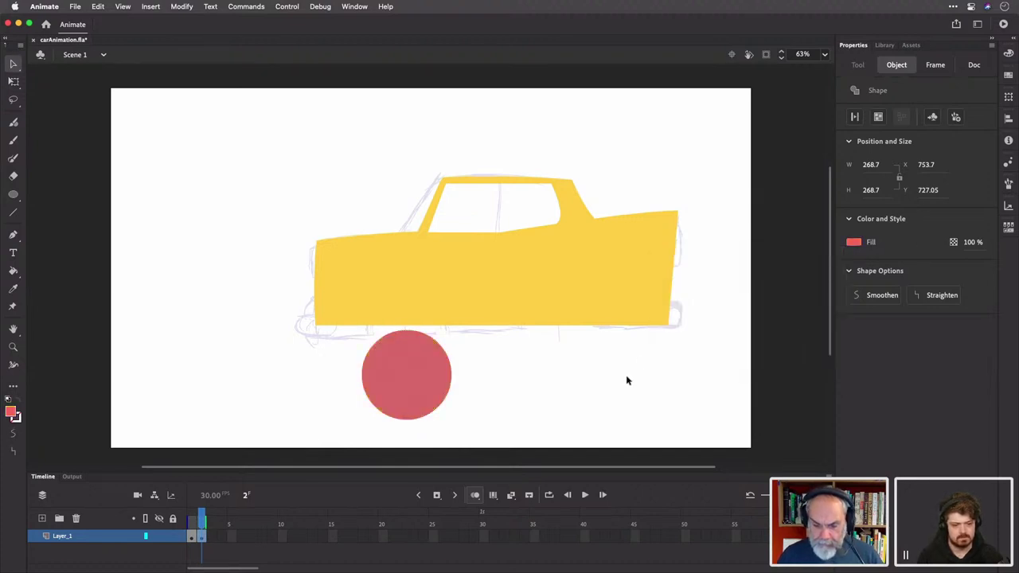
pyautogui.click(557, 381)
# Place the red circle over the sketched front wheel, with copies in front of the car and level over the rear wheel
pyautogui.moveTo(434, 391); pyautogui.dragTo(442, 347)
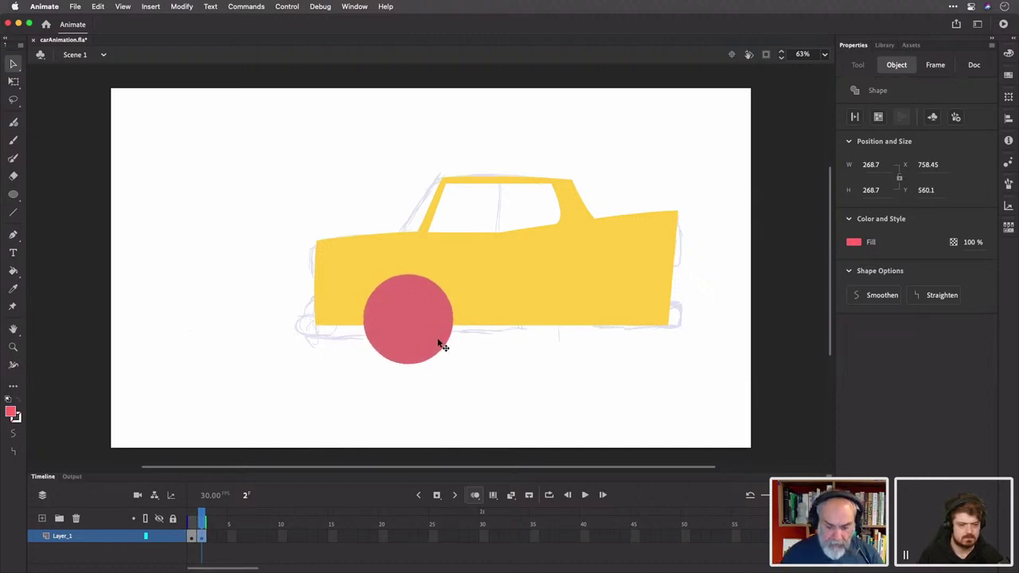
pyautogui.moveTo(440, 345); pyautogui.dragTo(234, 382)
pyautogui.moveTo(393, 348); pyautogui.dragTo(557, 350)
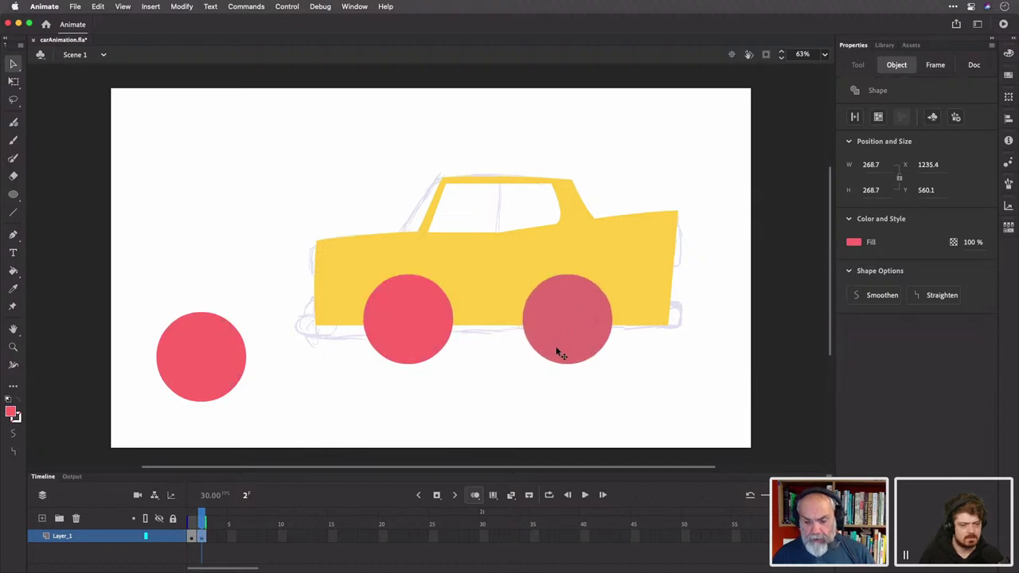
pyautogui.click(514, 380)
# Delete the two red circles overlapping the body to cut out the front and rear wheel arches
pyautogui.click(581, 334)
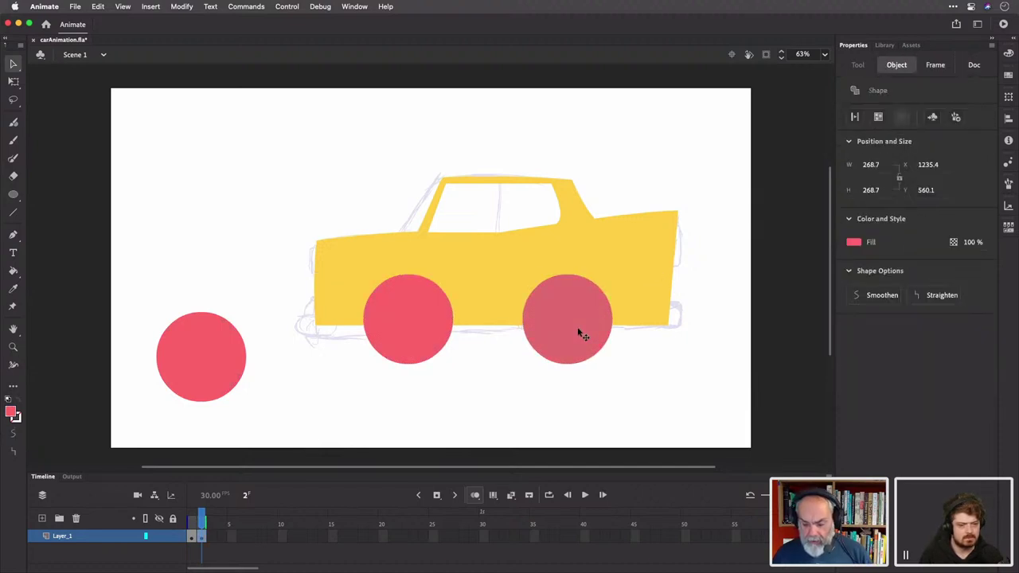
pyautogui.press('Delete')
pyautogui.click(388, 332)
pyautogui.press('Delete')
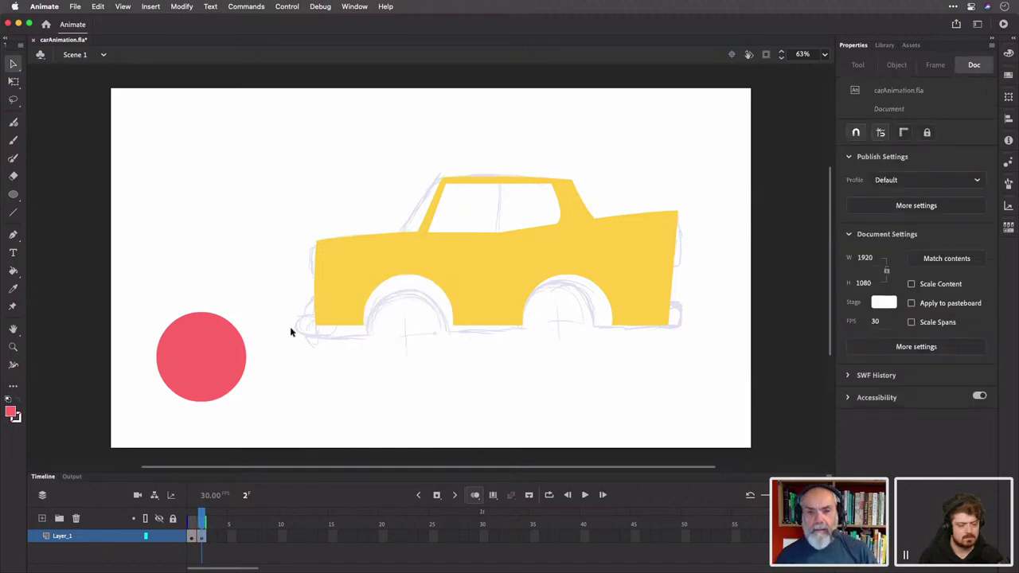
# Duplicate the remaining red circle directly above itself and scale the copy down about its center to 132 px
pyautogui.click(201, 362)
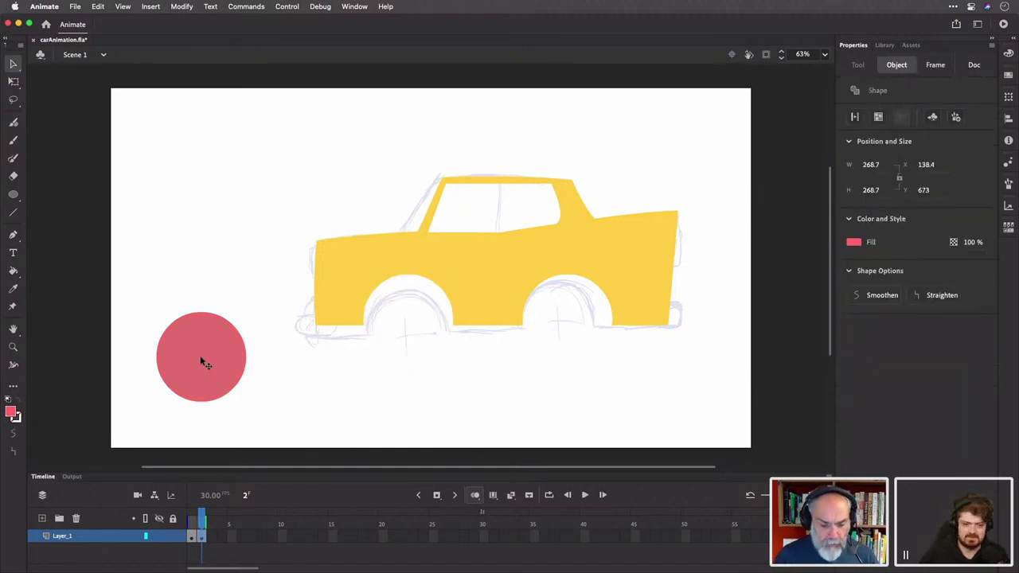
pyautogui.keyDown('alt'); pyautogui.moveTo(201, 362); pyautogui.dragTo(203, 254); pyautogui.keyUp('alt')
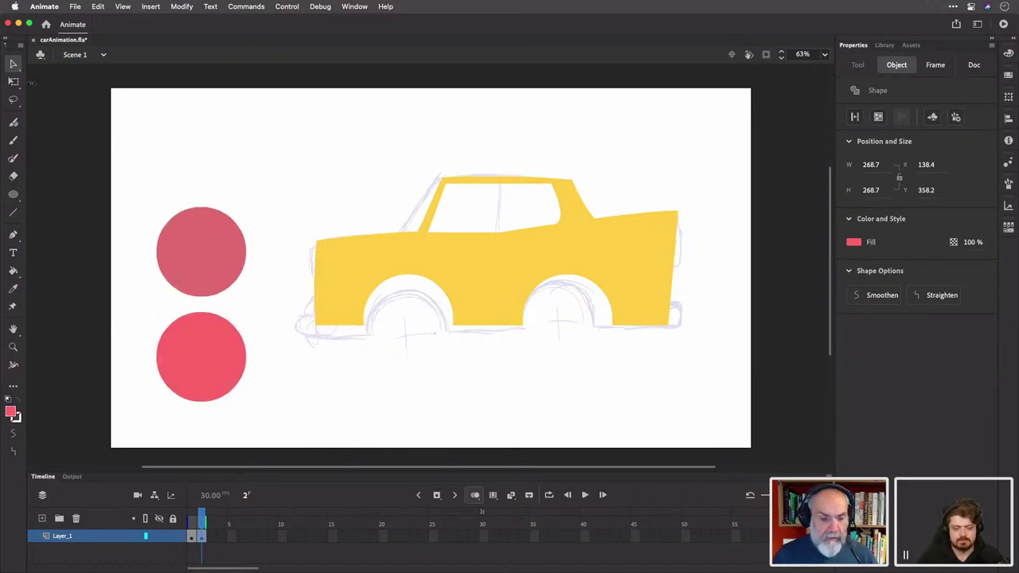
pyautogui.click(13, 81)
pyautogui.keyDown('alt'); pyautogui.moveTo(157, 209); pyautogui.dragTo(178, 228); pyautogui.keyUp('alt')
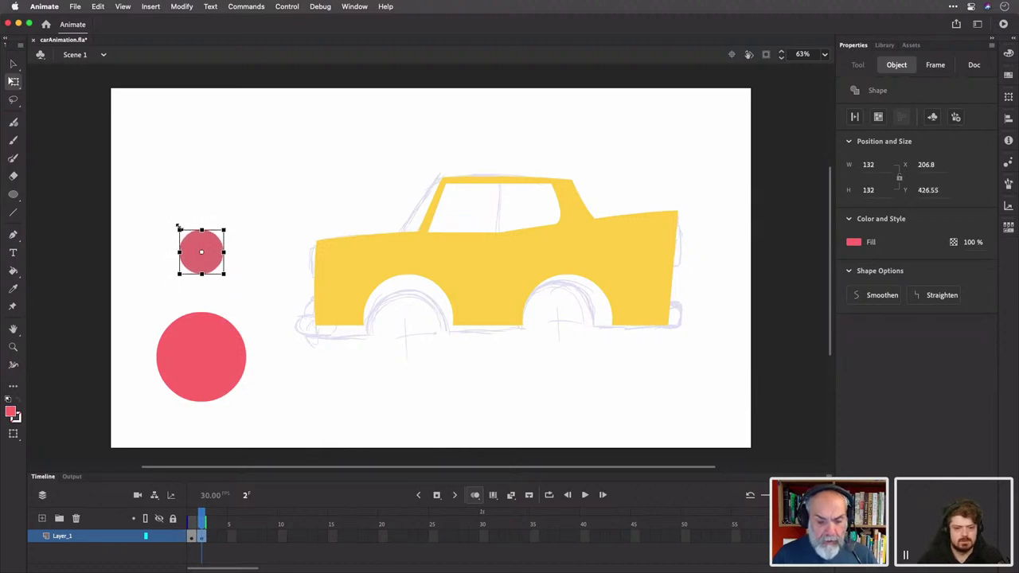
# Duplicate the small circle above itself, enlarge the middle one to about 183 px and shift it slightly down
pyautogui.click(199, 199)
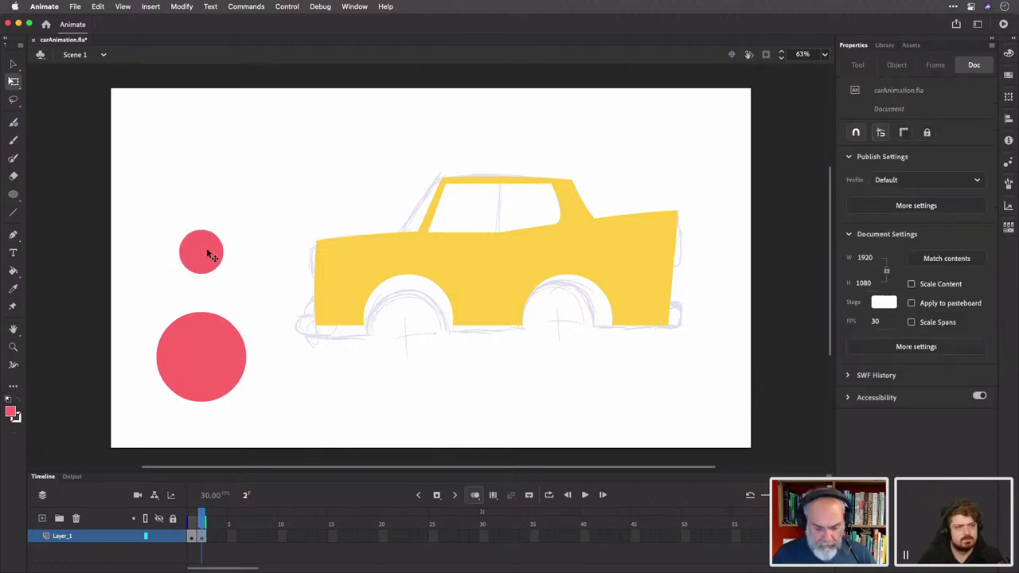
pyautogui.moveTo(209, 236); pyautogui.dragTo(205, 195)
pyautogui.click(209, 246)
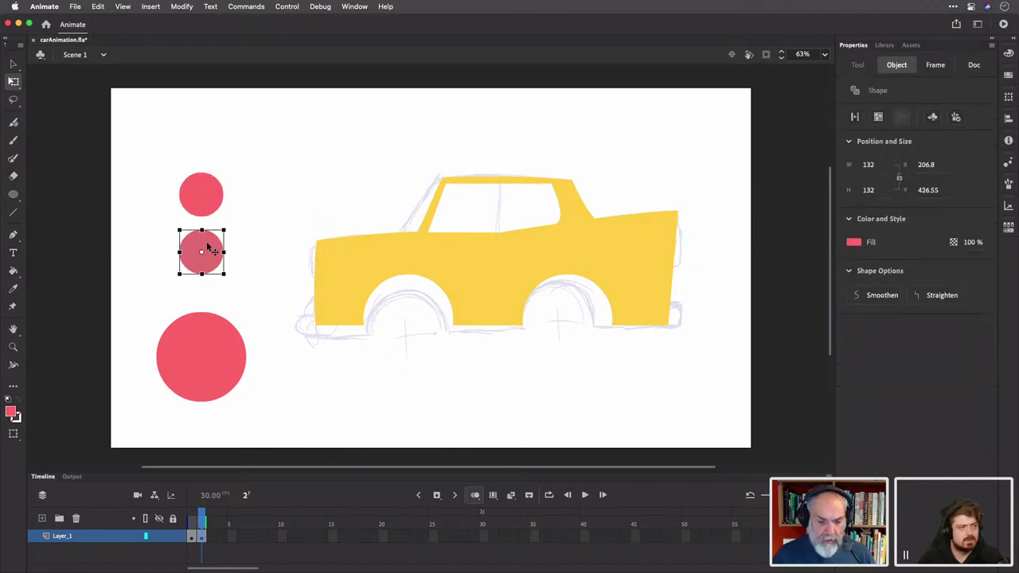
pyautogui.moveTo(222, 275); pyautogui.dragTo(232, 283)
pyautogui.click(257, 219)
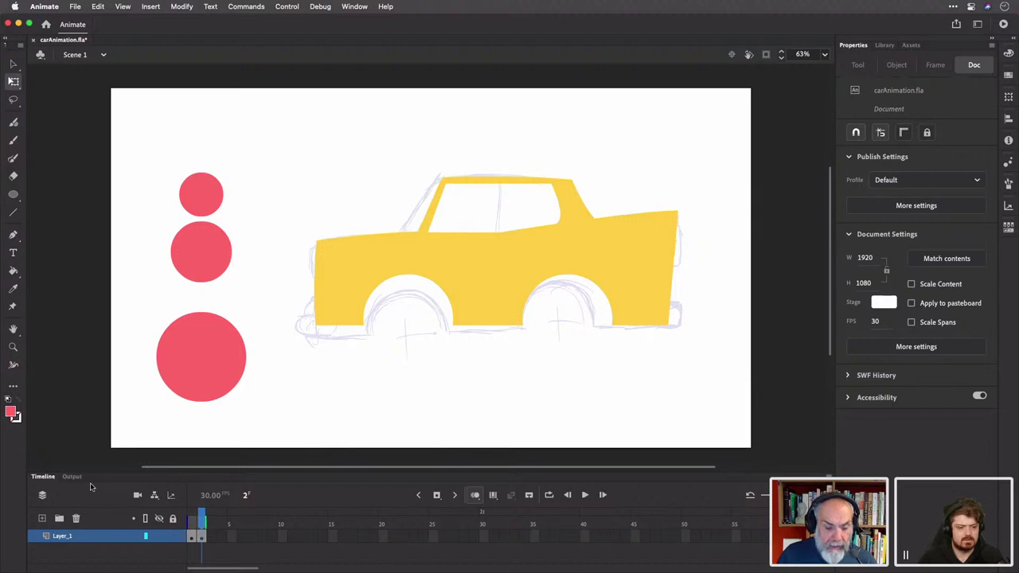
pyautogui.moveTo(212, 252); pyautogui.dragTo(214, 258)
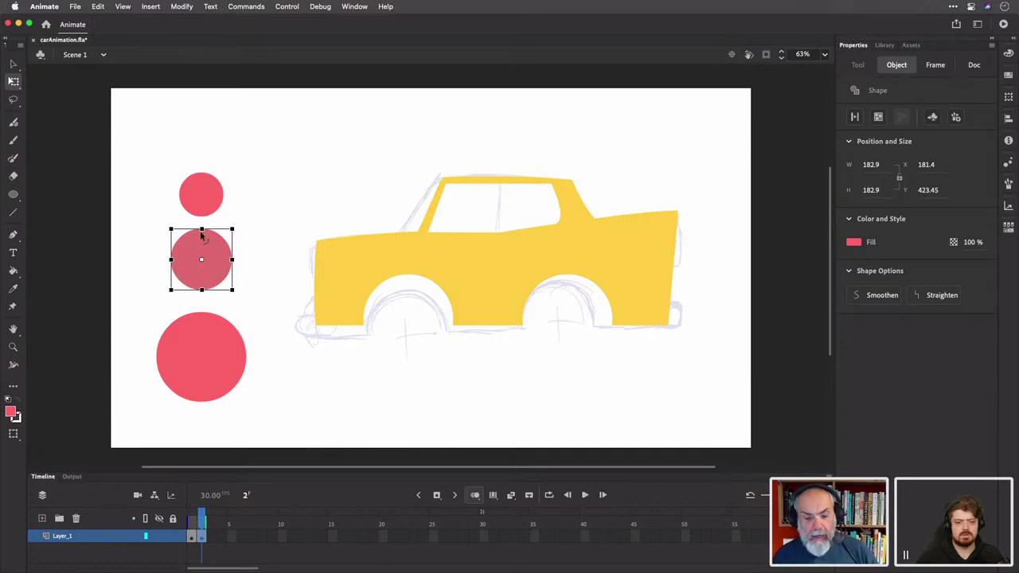
pyautogui.click(208, 346)
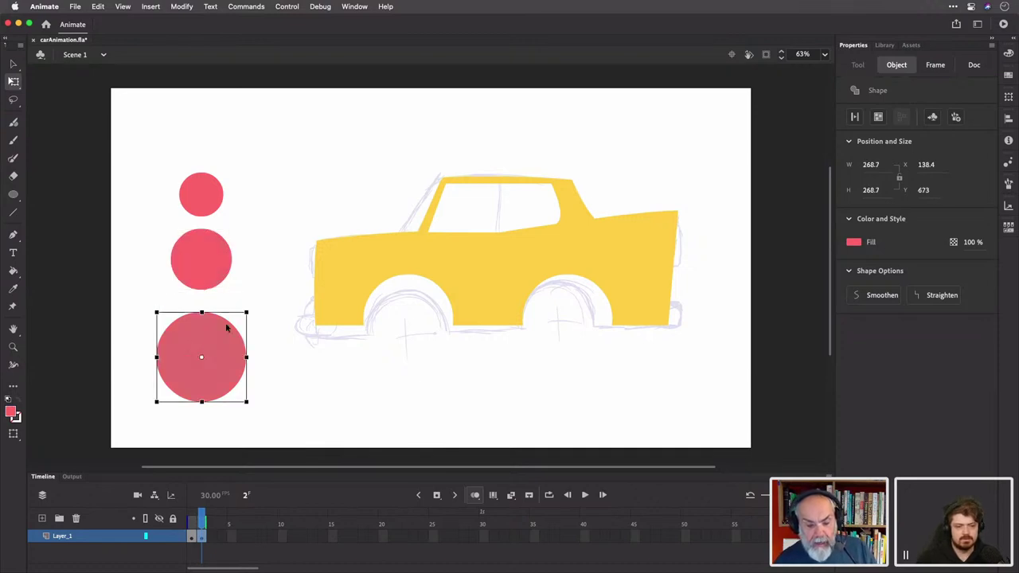
pyautogui.click(240, 290)
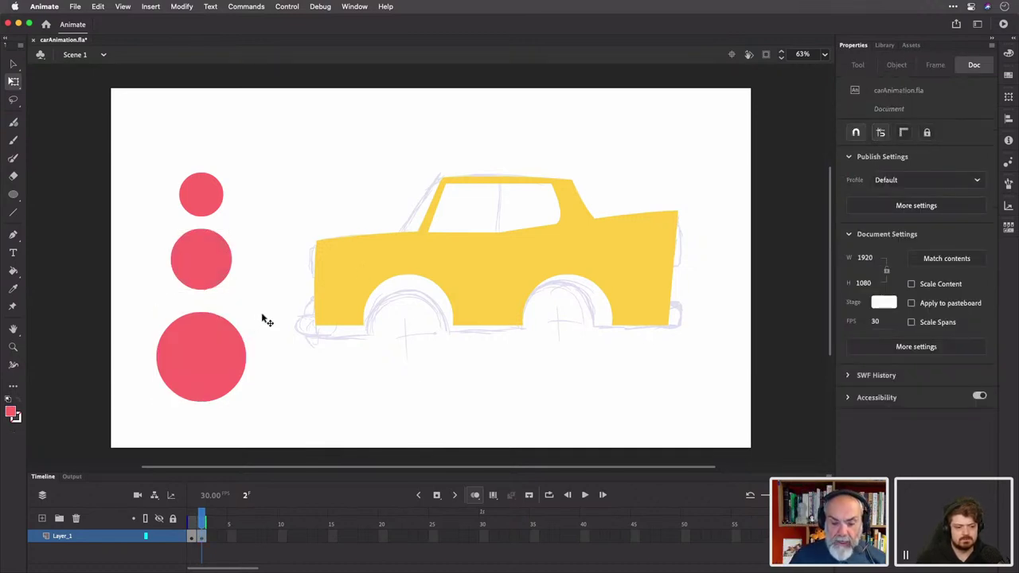
pyautogui.click(370, 265)
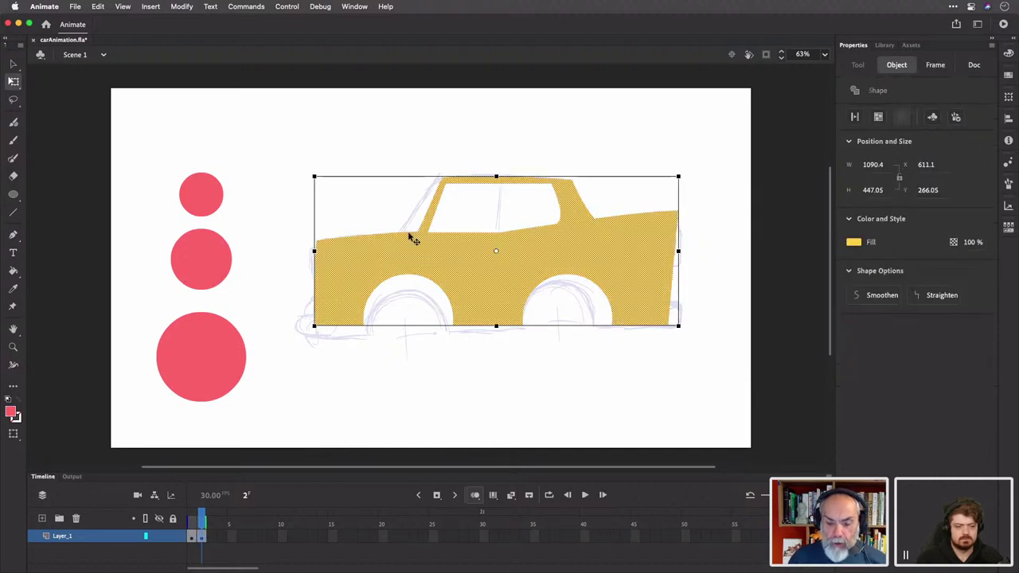
pyautogui.click(385, 151)
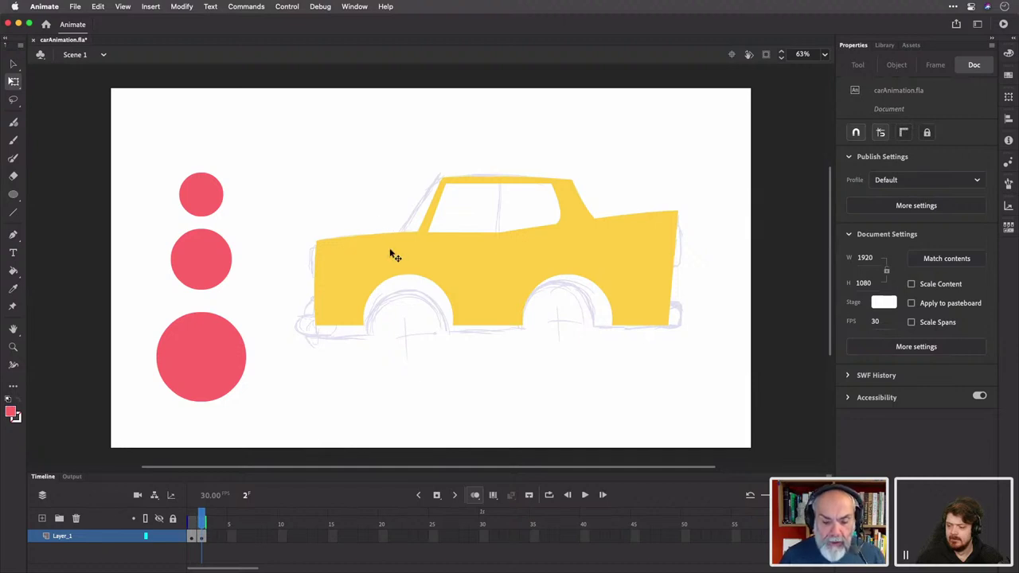
pyautogui.click(393, 255)
pyautogui.click(379, 156)
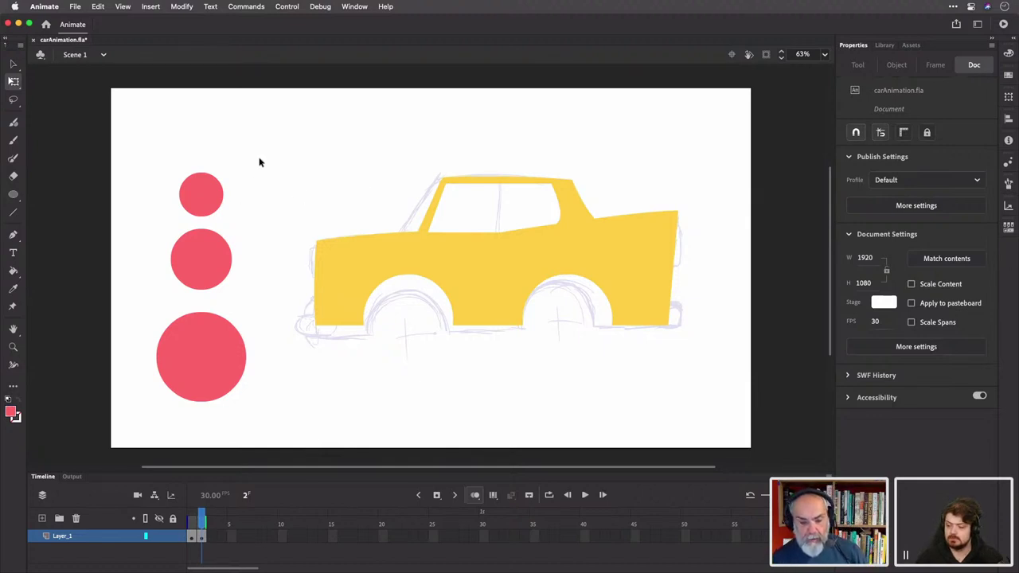
# Set up the Classic Brush with the light blue #66CCFF fill for painting the car's windows
pyautogui.click(13, 140)
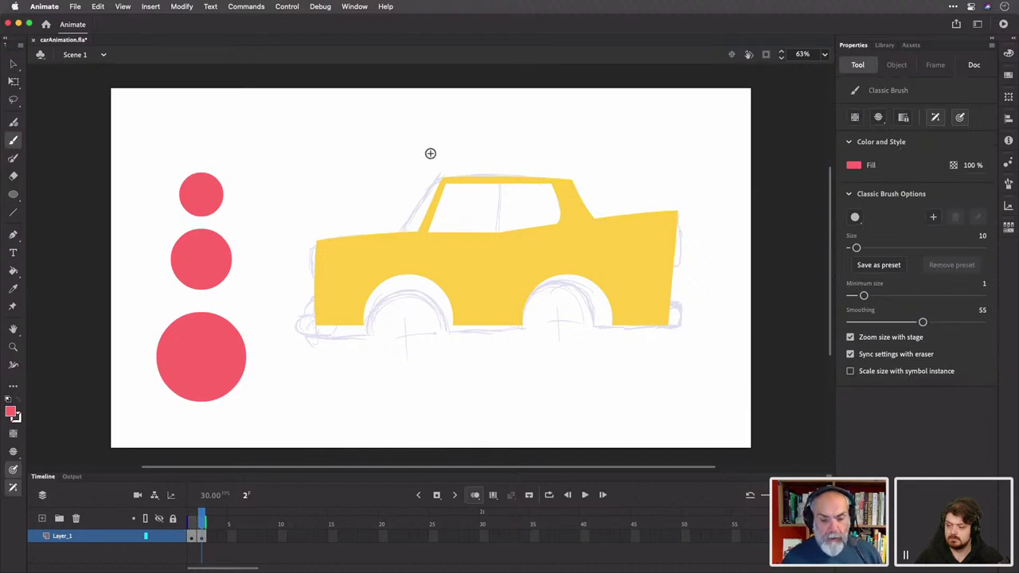
pyautogui.click(853, 166)
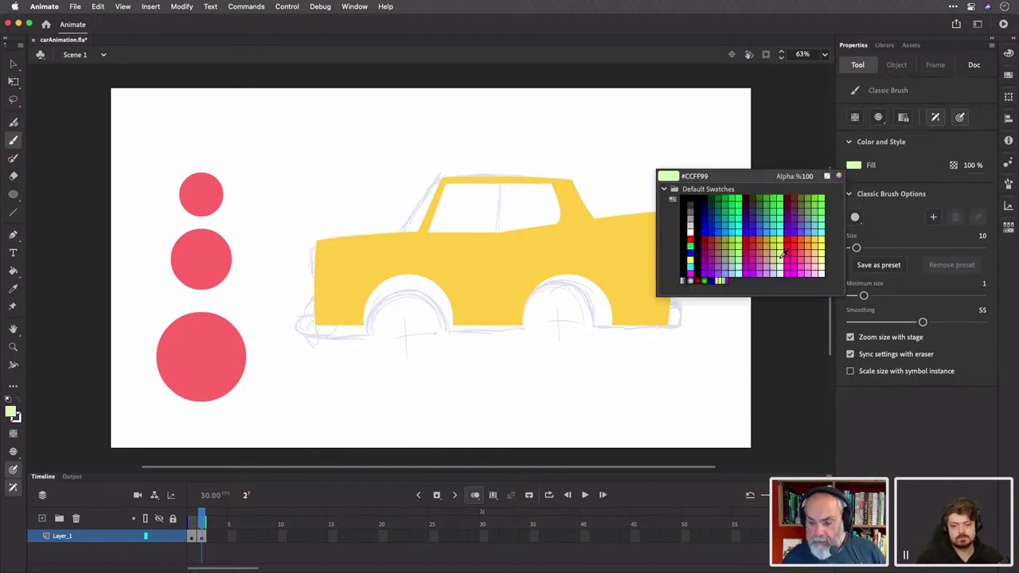
pyautogui.click(819, 226)
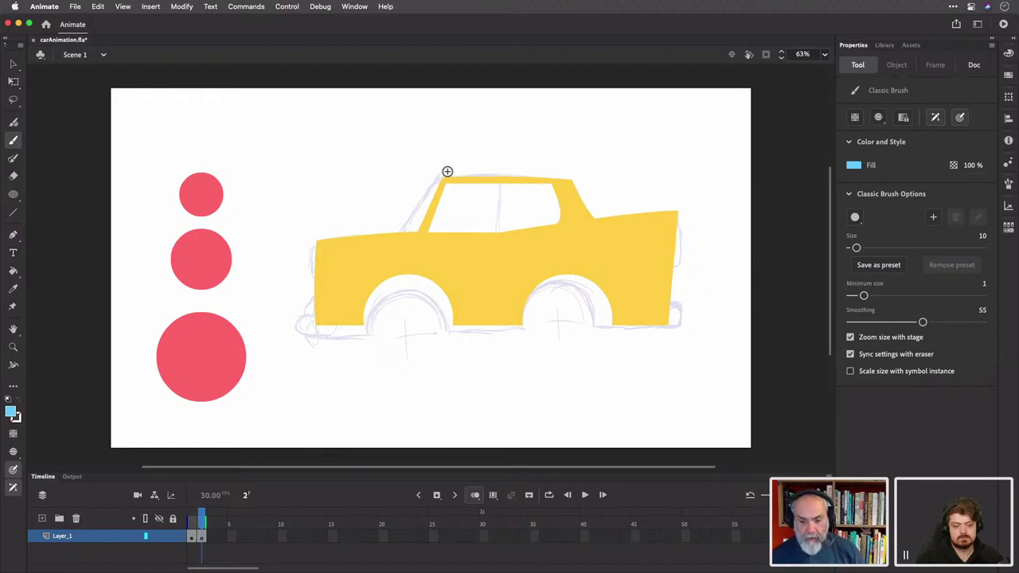
pyautogui.press('z')
pyautogui.moveTo(427, 164)
pyautogui.mouseDown()
pyautogui.moveTo(484, 215)
pyautogui.moveTo(580, 250)
pyautogui.moveTo(609, 296)
pyautogui.mouseUp()
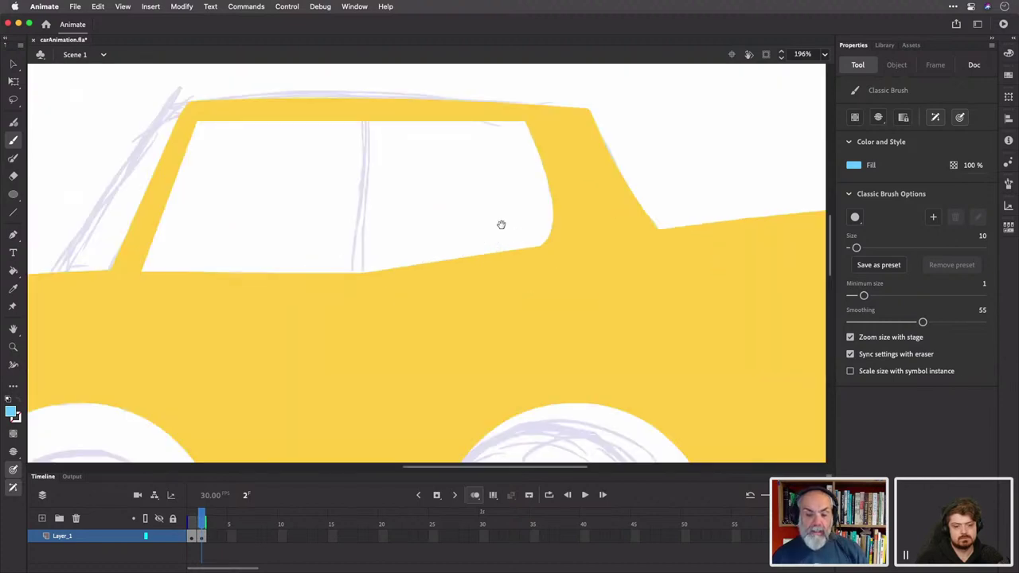
pyautogui.moveTo(501, 224); pyautogui.dragTo(585, 264)
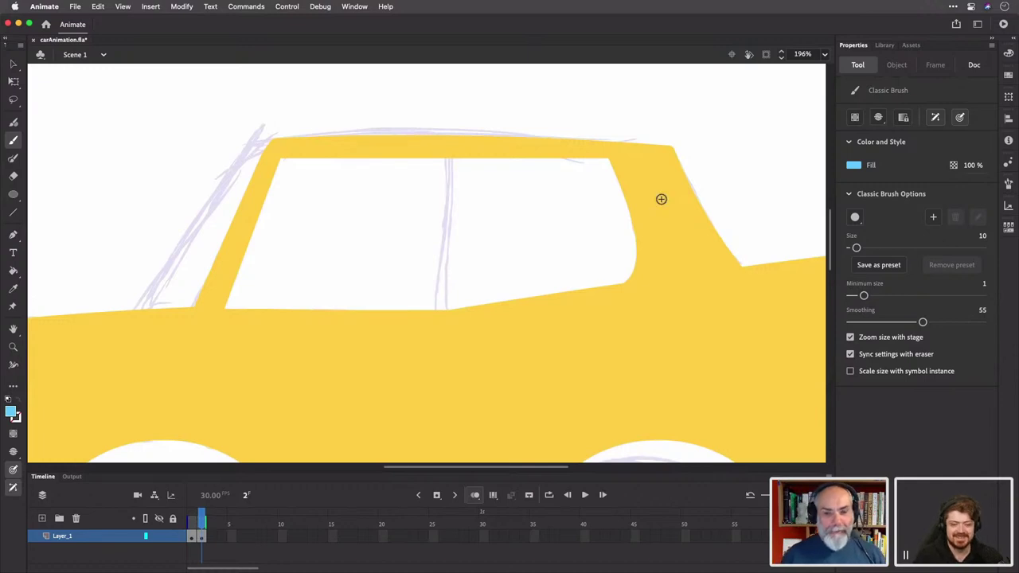
# Paint two crossing light blue test strokes on the empty stage in front of the windshield and delete them
pyautogui.click(878, 117)
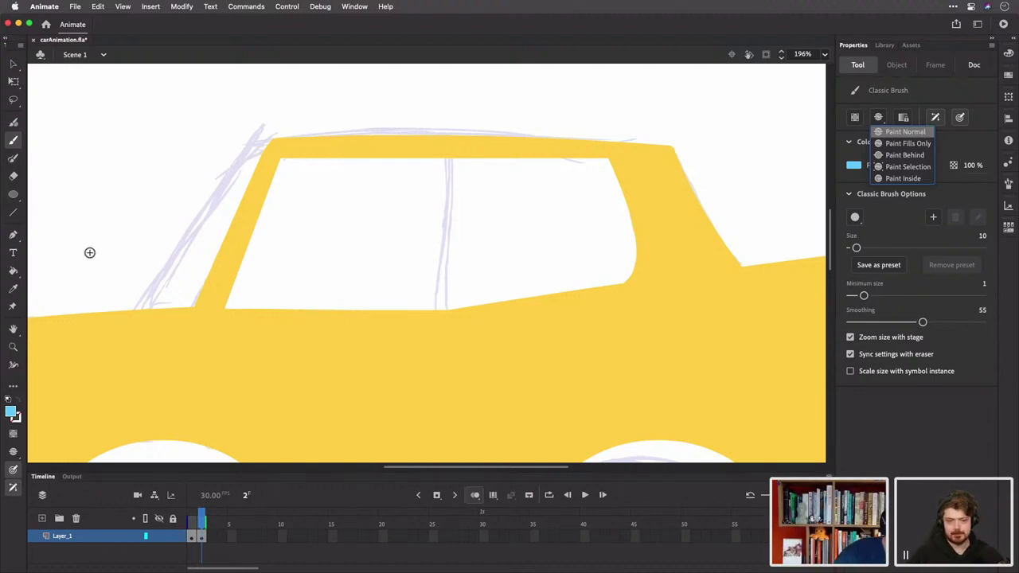
pyautogui.moveTo(77, 264); pyautogui.dragTo(196, 135)
pyautogui.moveTo(167, 202); pyautogui.dragTo(155, 113)
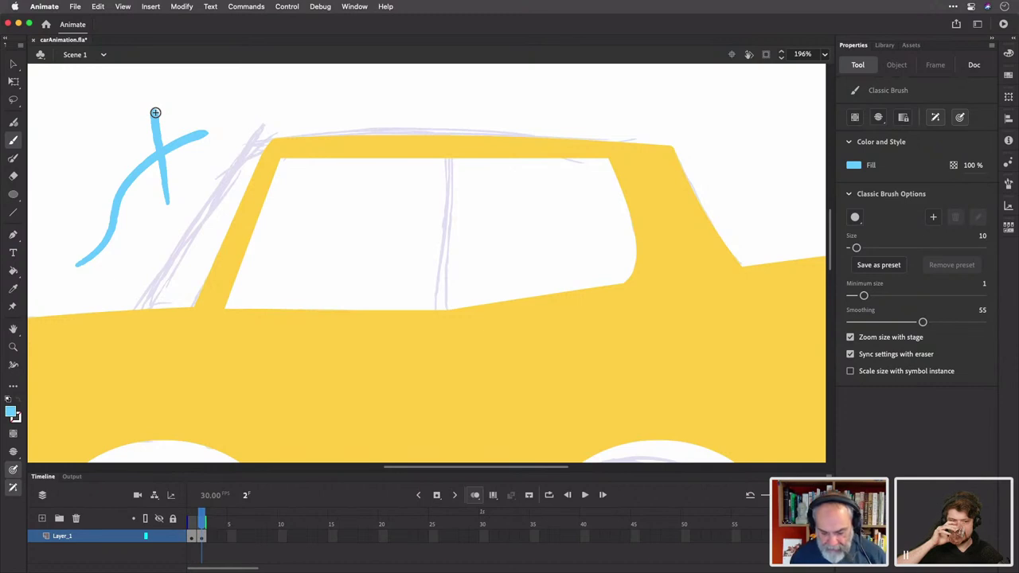
pyautogui.press('v')
pyautogui.click(178, 151)
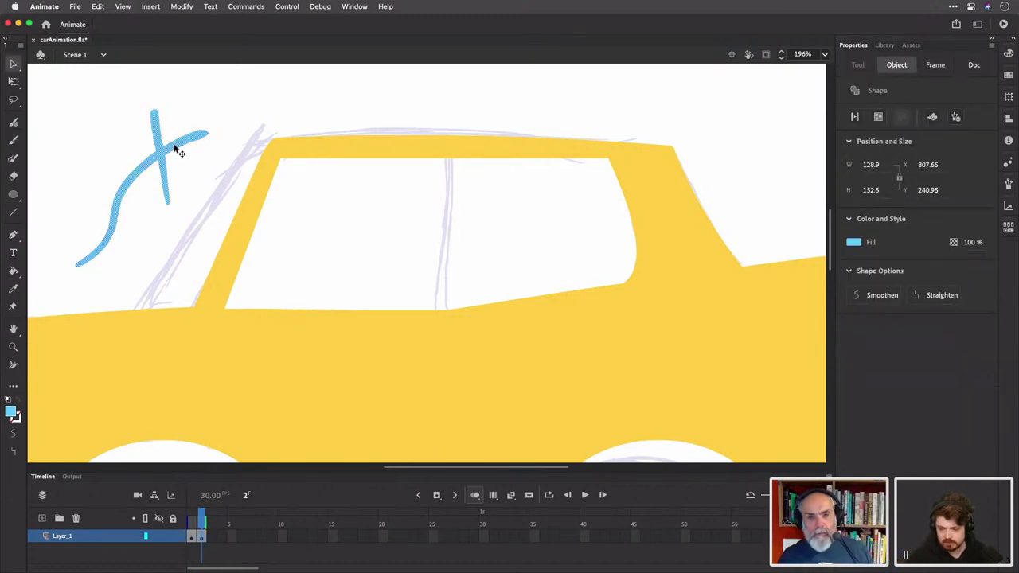
pyautogui.press('Delete')
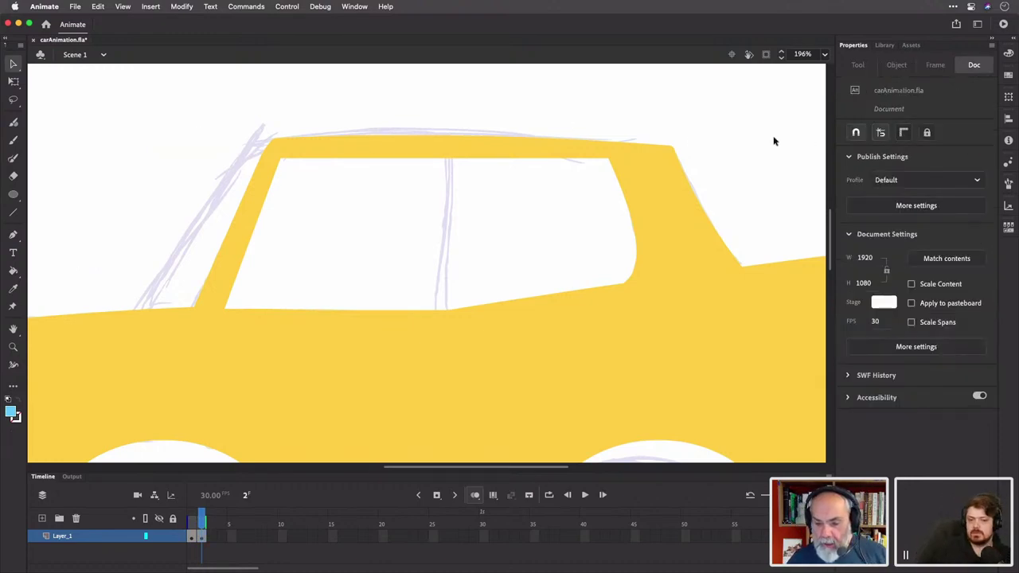
# Fill the car's window opening with light blue using the Classic Brush in Paint Behind mode at size 67
pyautogui.press('b')
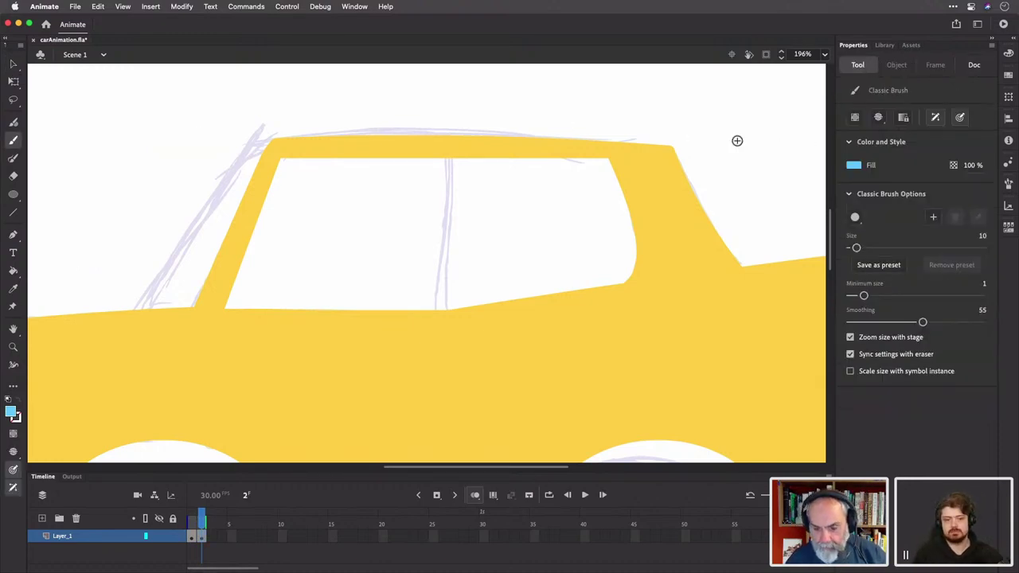
pyautogui.click(878, 117)
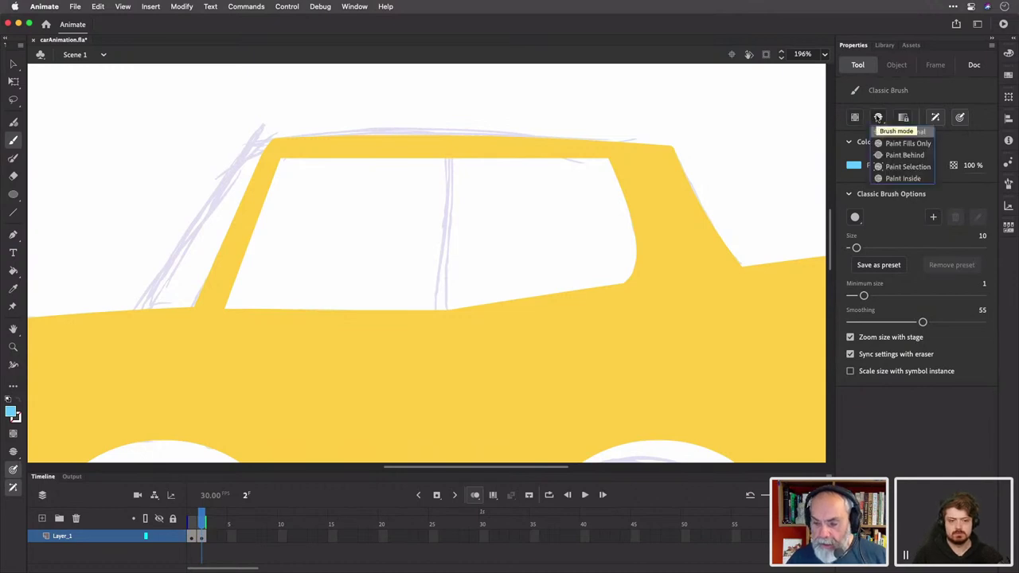
pyautogui.click(895, 155)
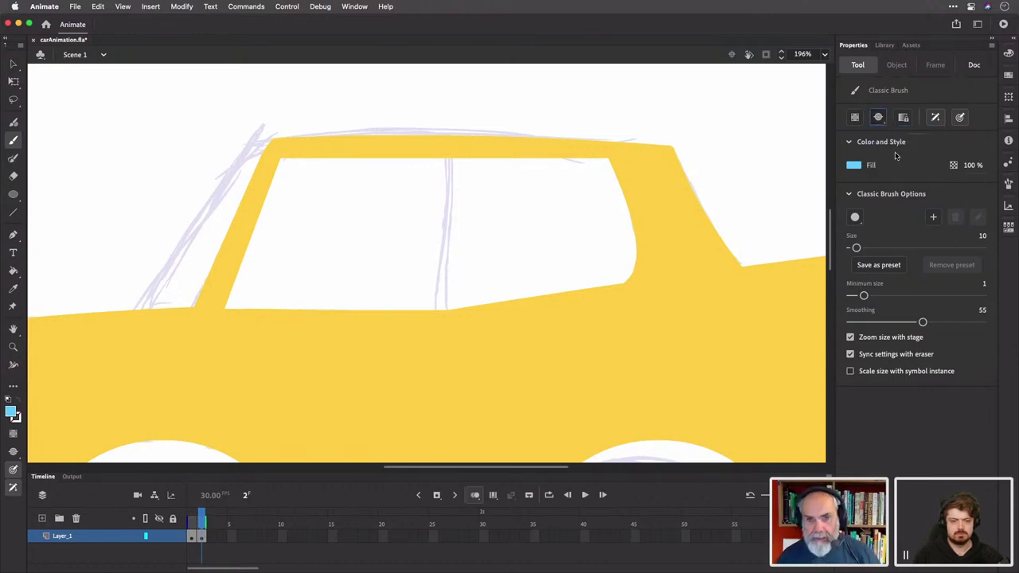
pyautogui.moveTo(856, 247); pyautogui.dragTo(898, 252)
pyautogui.moveTo(342, 218)
pyautogui.mouseDown()
pyautogui.moveTo(382, 233)
pyautogui.moveTo(346, 223)
pyautogui.moveTo(333, 198)
pyautogui.moveTo(288, 169)
pyautogui.moveTo(571, 165)
pyautogui.moveTo(634, 189)
pyautogui.moveTo(648, 231)
pyautogui.moveTo(632, 272)
pyautogui.moveTo(543, 293)
pyautogui.moveTo(242, 307)
pyautogui.moveTo(288, 191)
pyautogui.moveTo(452, 192)
pyautogui.moveTo(391, 231)
pyautogui.moveTo(367, 280)
pyautogui.moveTo(544, 261)
pyautogui.moveTo(558, 241)
pyautogui.moveTo(617, 215)
pyautogui.moveTo(521, 248)
pyautogui.mouseUp()
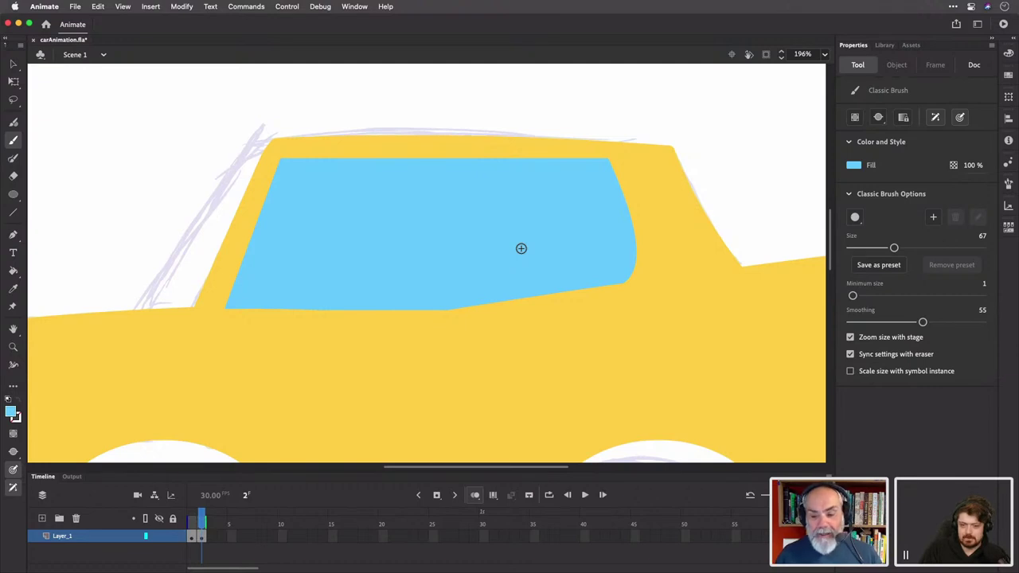
# Switch the Classic Brush to Paint Inside mode and set its fill to orange #FF9900
pyautogui.click(878, 117)
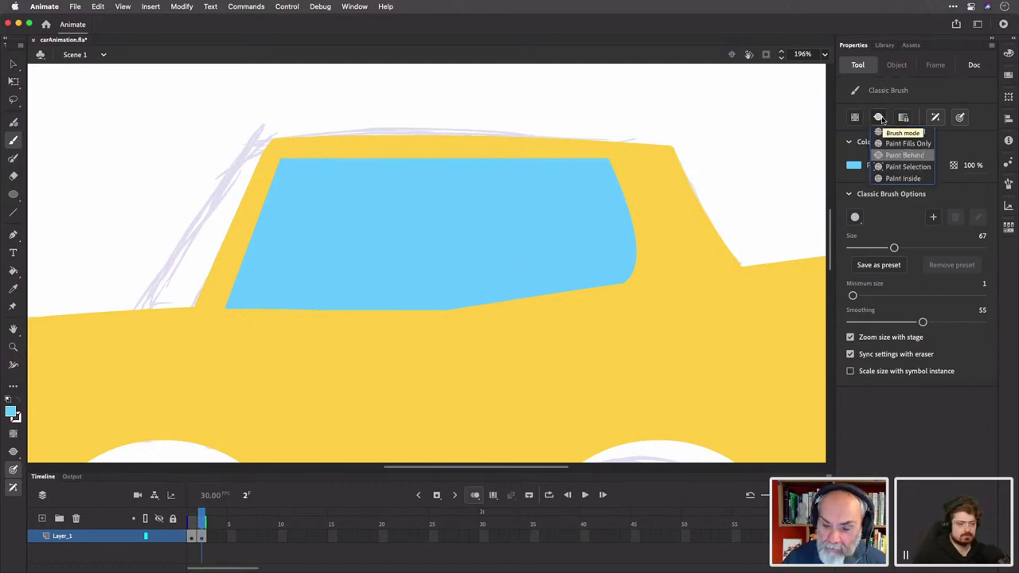
pyautogui.click(912, 179)
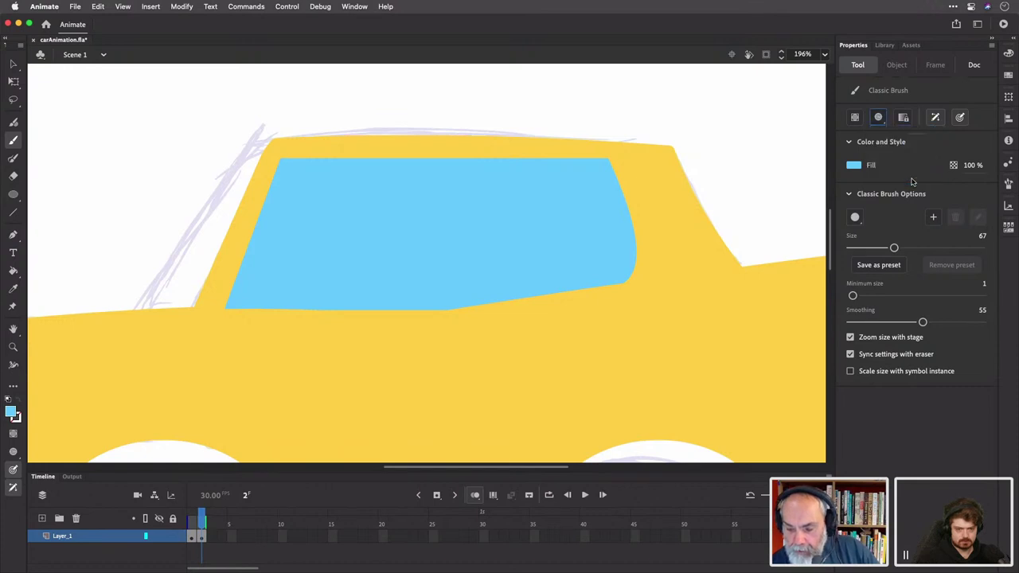
pyautogui.click(854, 165)
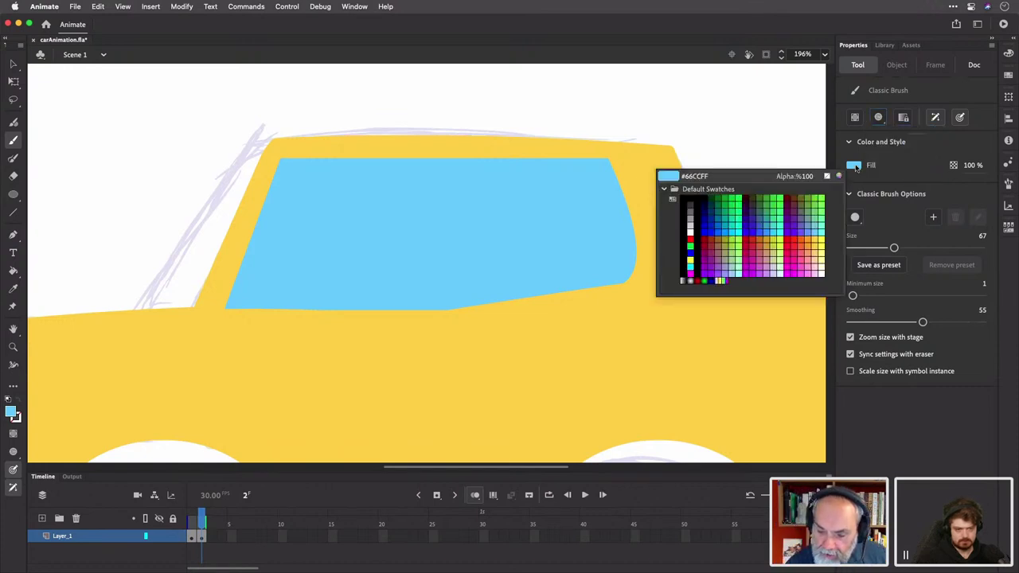
pyautogui.click(813, 244)
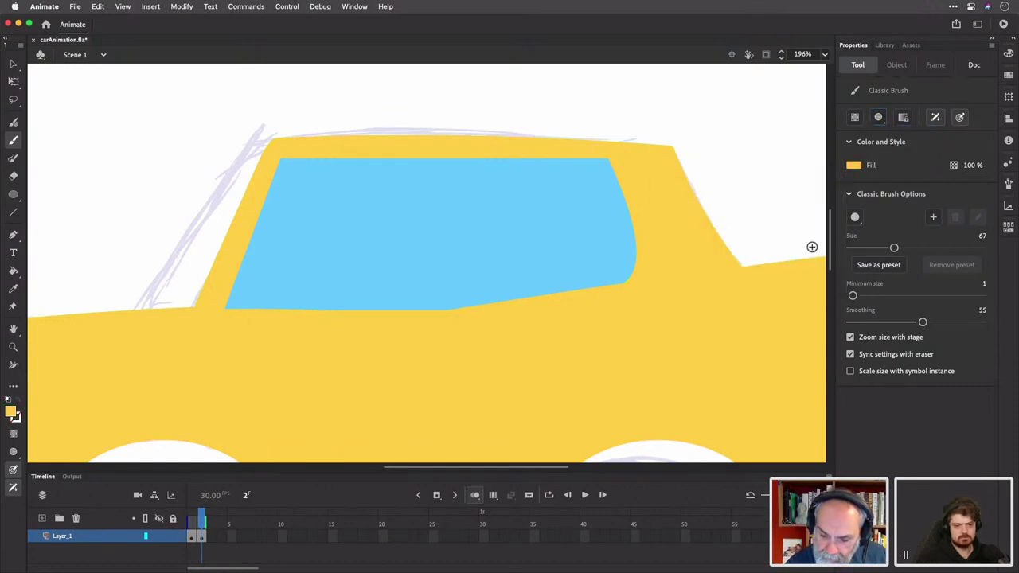
pyautogui.click(853, 165)
pyautogui.click(813, 238)
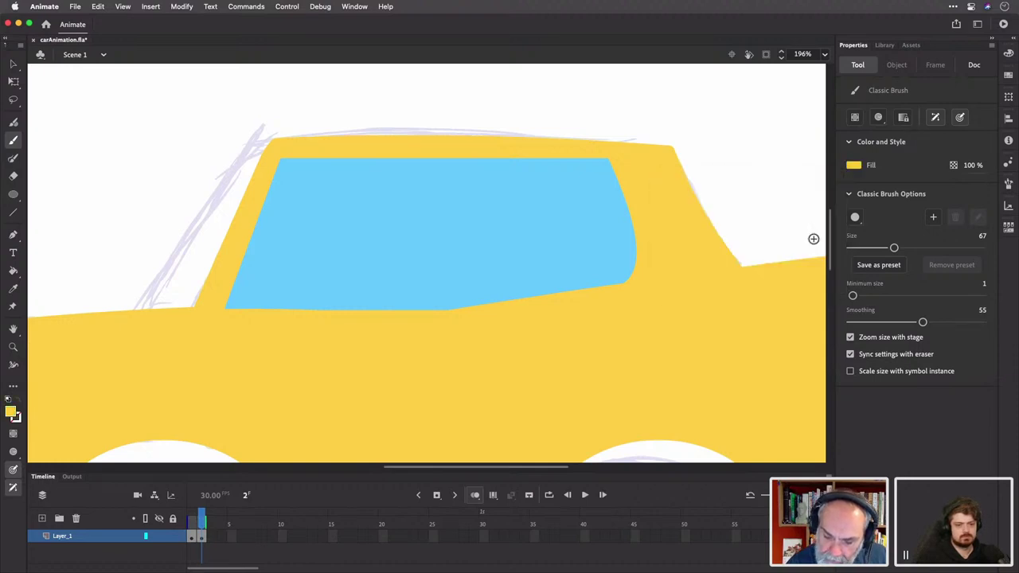
pyautogui.click(853, 165)
pyautogui.click(812, 235)
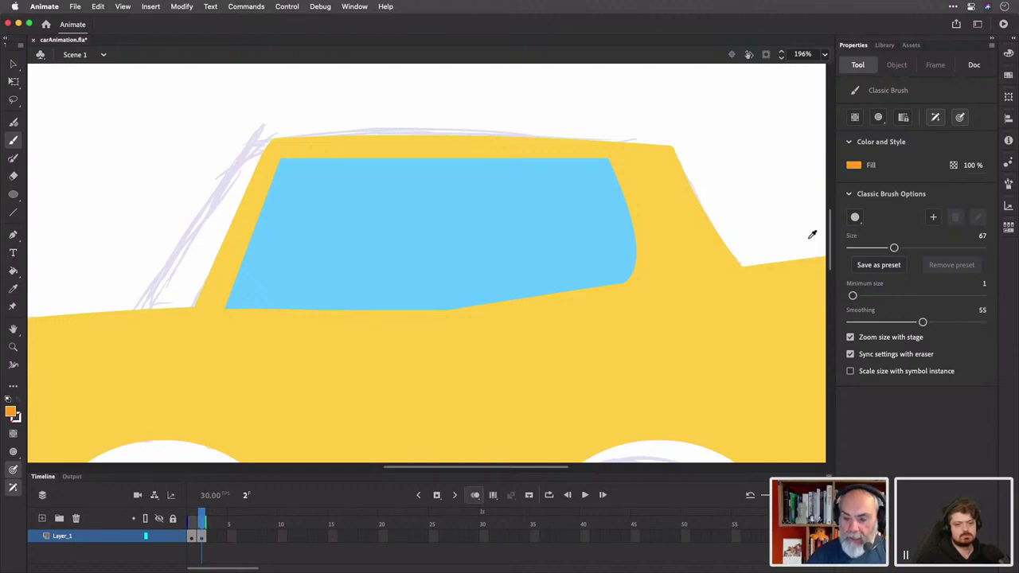
# Try painting the rear roof pillar orange in Paint Inside mode and undo the painting
pyautogui.click(879, 117)
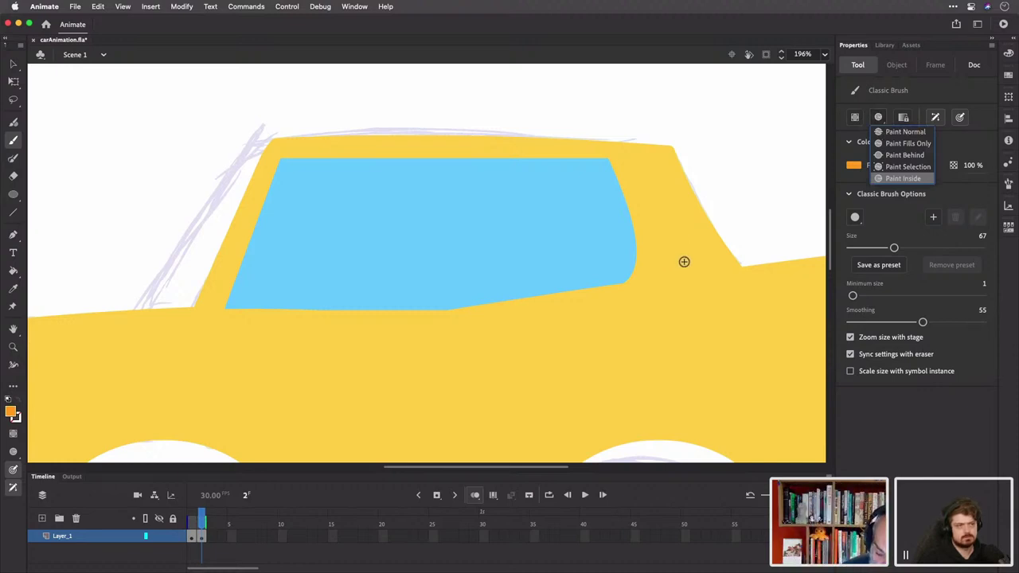
pyautogui.moveTo(683, 262)
pyautogui.mouseDown()
pyautogui.moveTo(738, 252)
pyautogui.moveTo(698, 248)
pyautogui.moveTo(736, 233)
pyautogui.moveTo(692, 226)
pyautogui.moveTo(721, 214)
pyautogui.moveTo(628, 206)
pyautogui.moveTo(703, 192)
pyautogui.moveTo(666, 180)
pyautogui.moveTo(718, 180)
pyautogui.mouseUp()
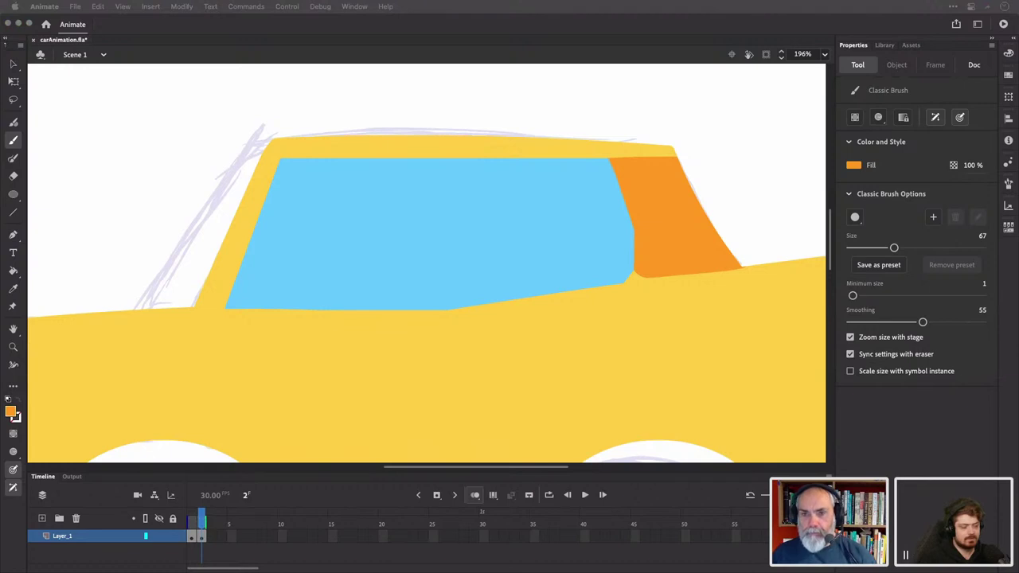
pyautogui.click(673, 33)
pyautogui.press('super+z')
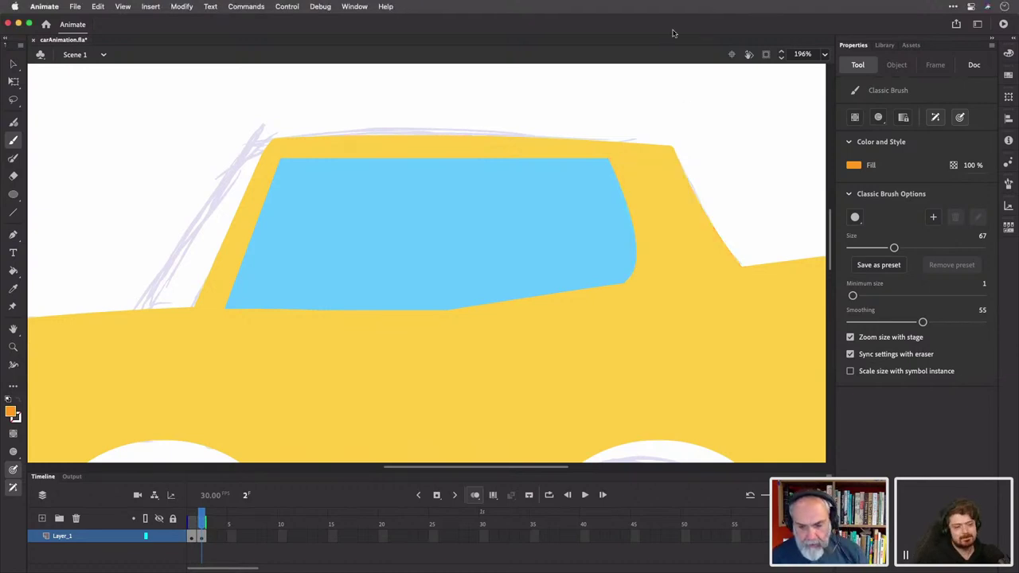
# Paint a muted blue shading band across the upper part of the window in Paint Inside mode at brush size 24
pyautogui.click(856, 167)
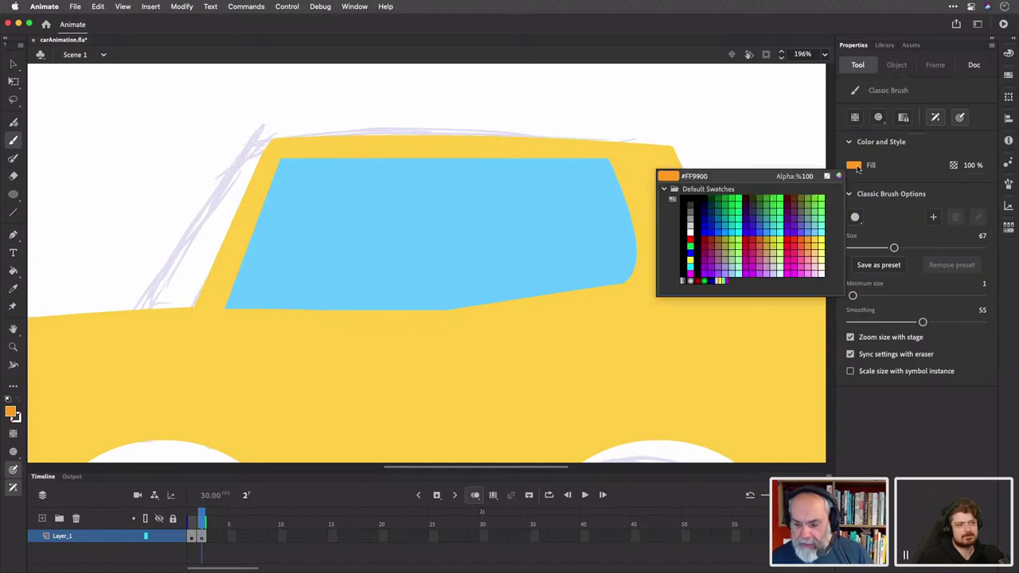
pyautogui.click(809, 222)
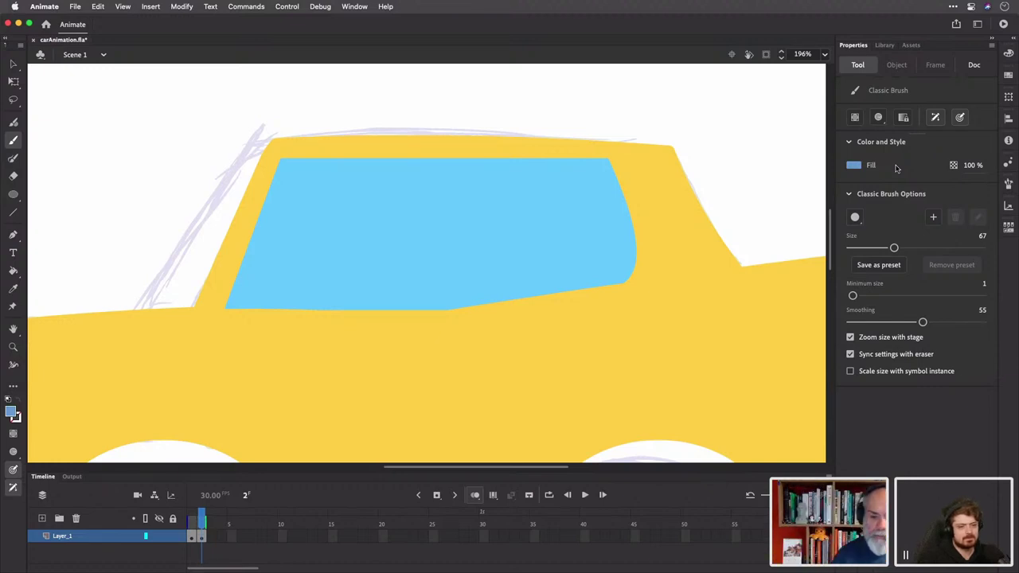
pyautogui.moveTo(284, 187)
pyautogui.mouseDown()
pyautogui.moveTo(641, 232)
pyautogui.moveTo(609, 173)
pyautogui.moveTo(296, 178)
pyautogui.moveTo(527, 186)
pyautogui.moveTo(753, 119)
pyautogui.moveTo(677, 231)
pyautogui.mouseUp()
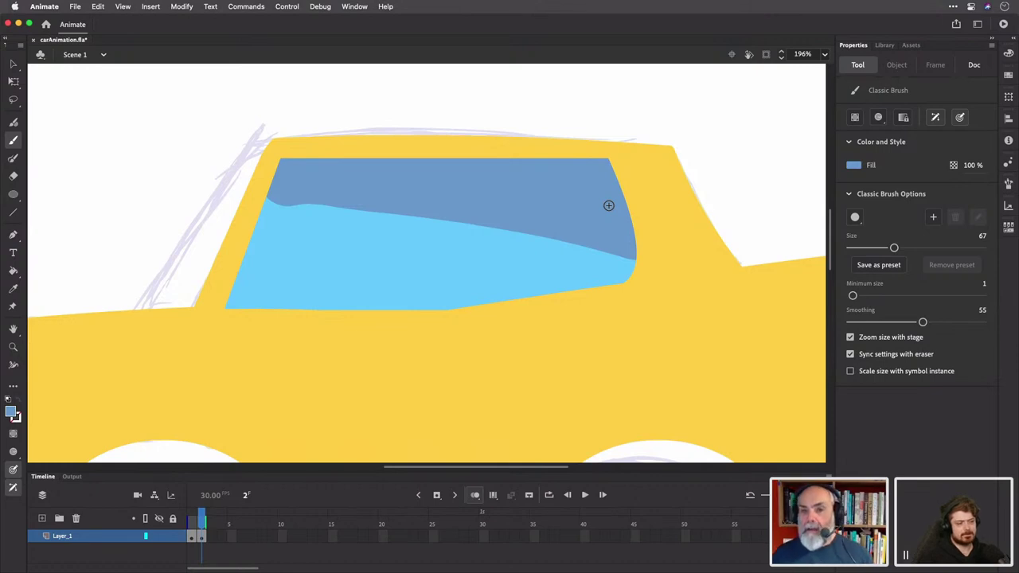
pyautogui.press('super+z')
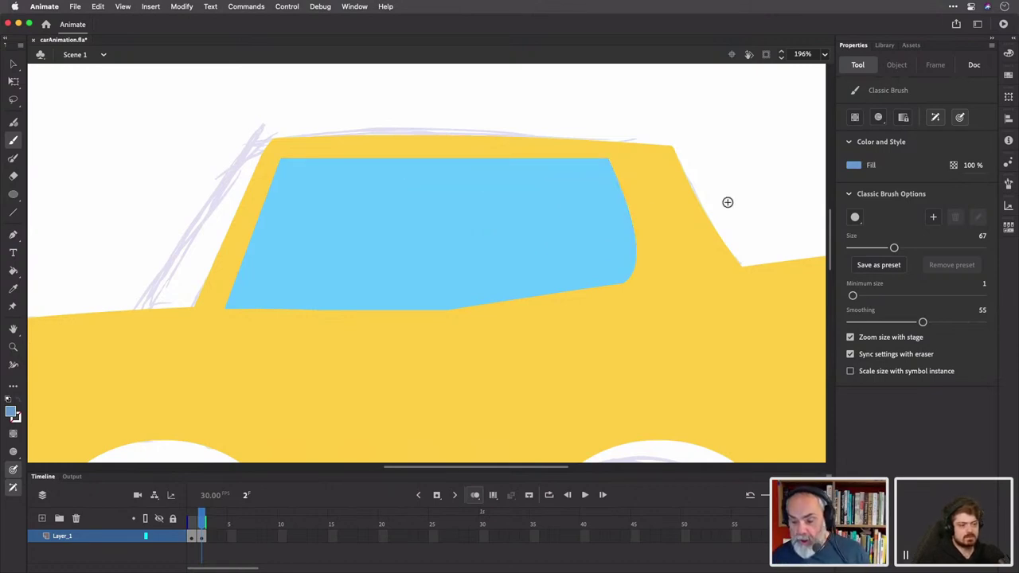
pyautogui.moveTo(894, 248); pyautogui.dragTo(866, 249)
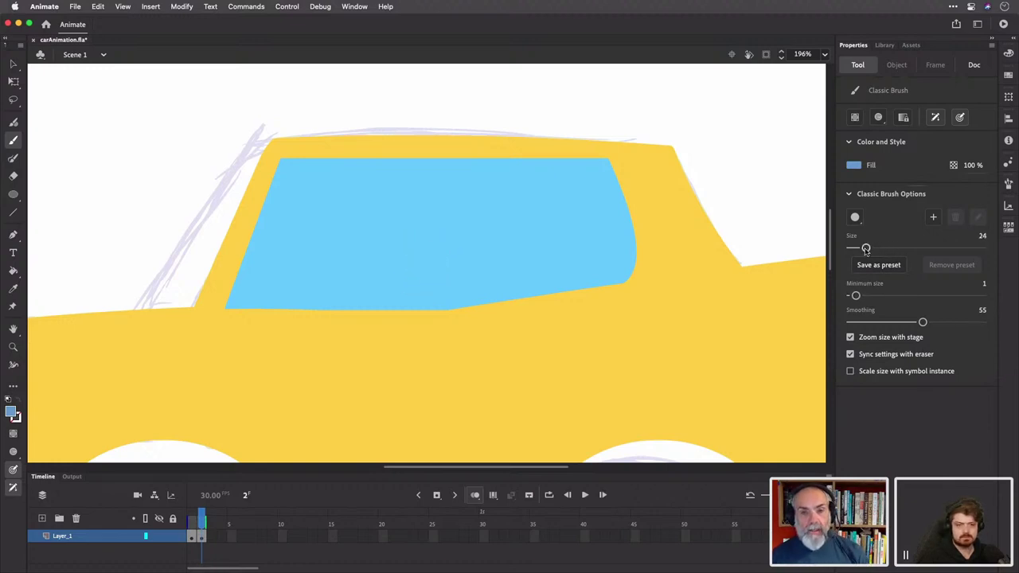
pyautogui.moveTo(395, 167)
pyautogui.mouseDown()
pyautogui.moveTo(282, 162)
pyautogui.moveTo(603, 162)
pyautogui.moveTo(658, 238)
pyautogui.moveTo(494, 197)
pyautogui.moveTo(268, 183)
pyautogui.moveTo(272, 172)
pyautogui.moveTo(465, 176)
pyautogui.moveTo(439, 178)
pyautogui.moveTo(535, 189)
pyautogui.moveTo(502, 182)
pyautogui.moveTo(550, 177)
pyautogui.moveTo(542, 175)
pyautogui.moveTo(607, 183)
pyautogui.moveTo(601, 203)
pyautogui.moveTo(639, 226)
pyautogui.mouseUp()
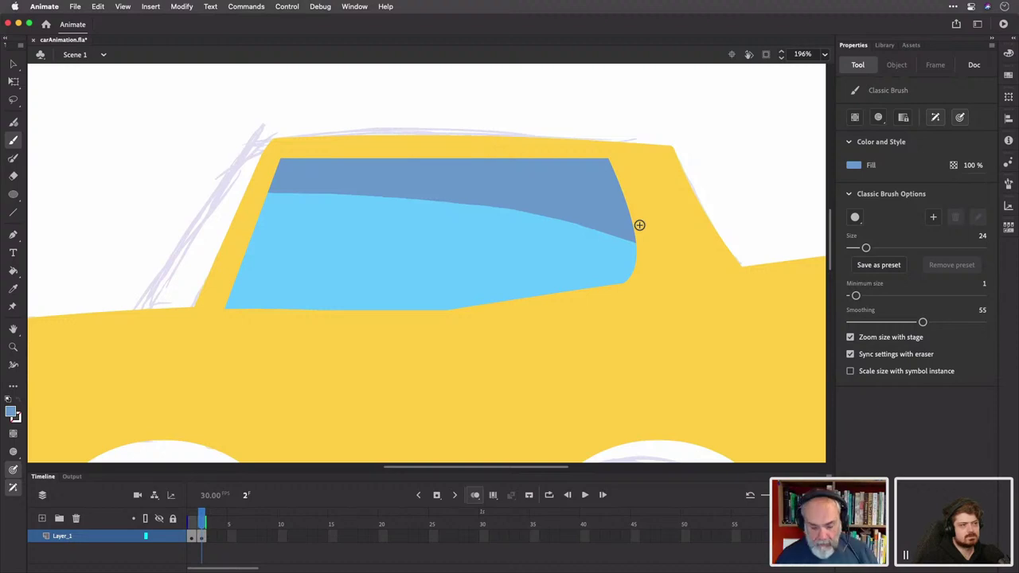
# Move the muted blue band out of the window to above the car's rear, at about X 1133, Y 207
pyautogui.press('v')
pyautogui.click(577, 193)
pyautogui.moveTo(574, 191); pyautogui.dragTo(648, 114)
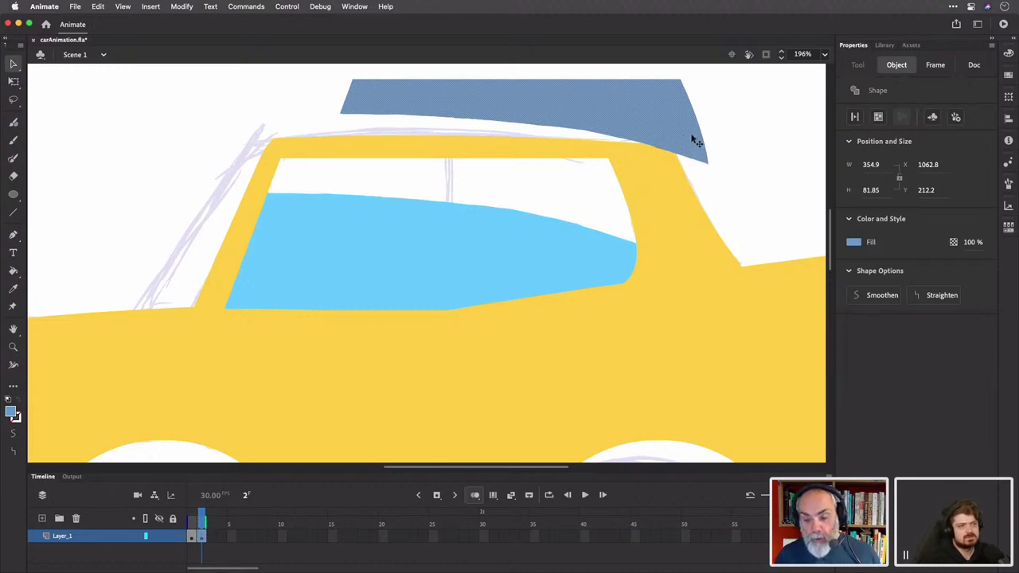
pyautogui.moveTo(676, 130); pyautogui.dragTo(748, 125)
pyautogui.click(757, 137)
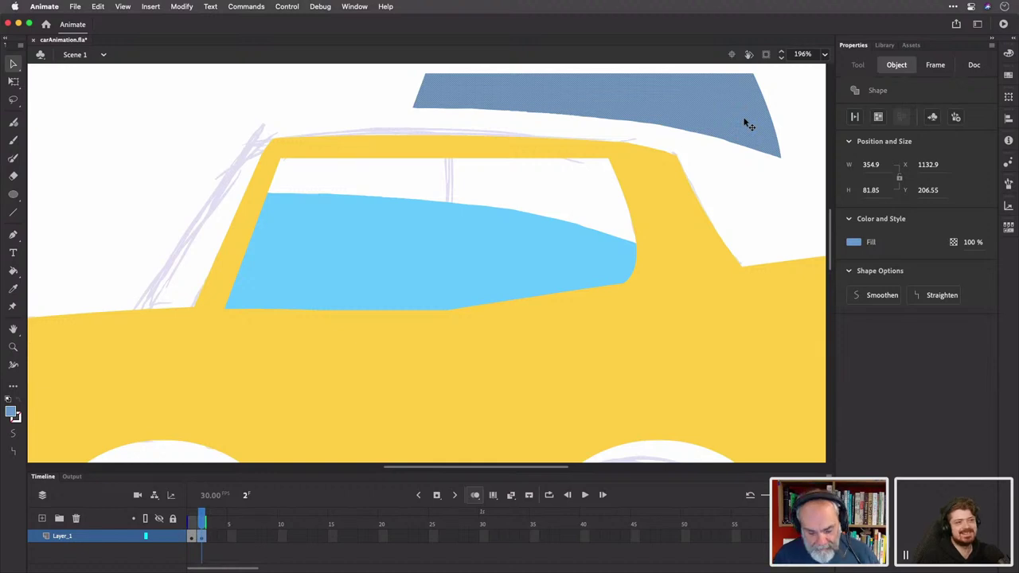
# Undo the moves of the muted blue band until it is back in the upper part of the window
pyautogui.press('super+z')
pyautogui.click(744, 121)
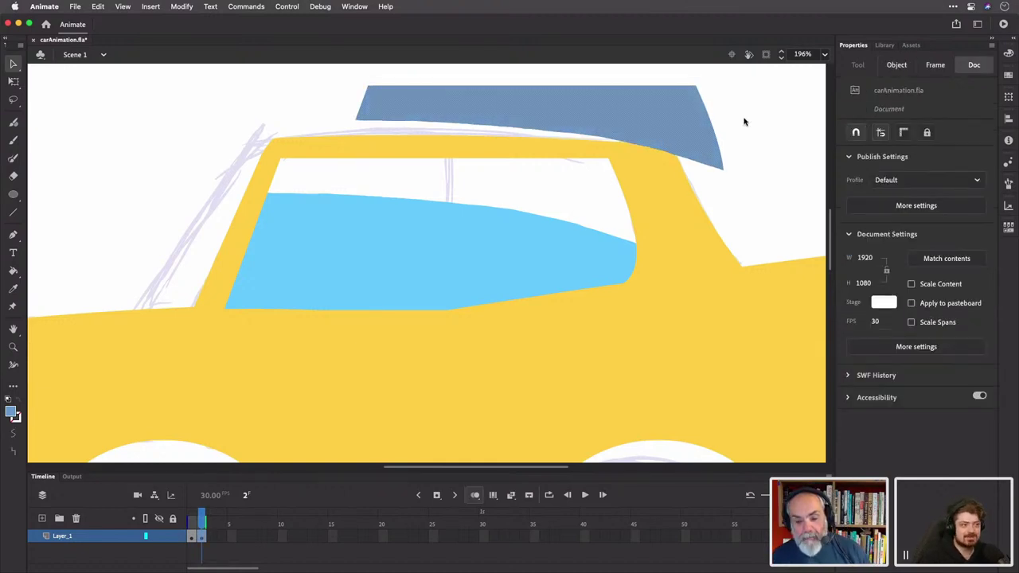
pyautogui.press('super+z')
pyautogui.press('super+z')
pyautogui.press('super+z')
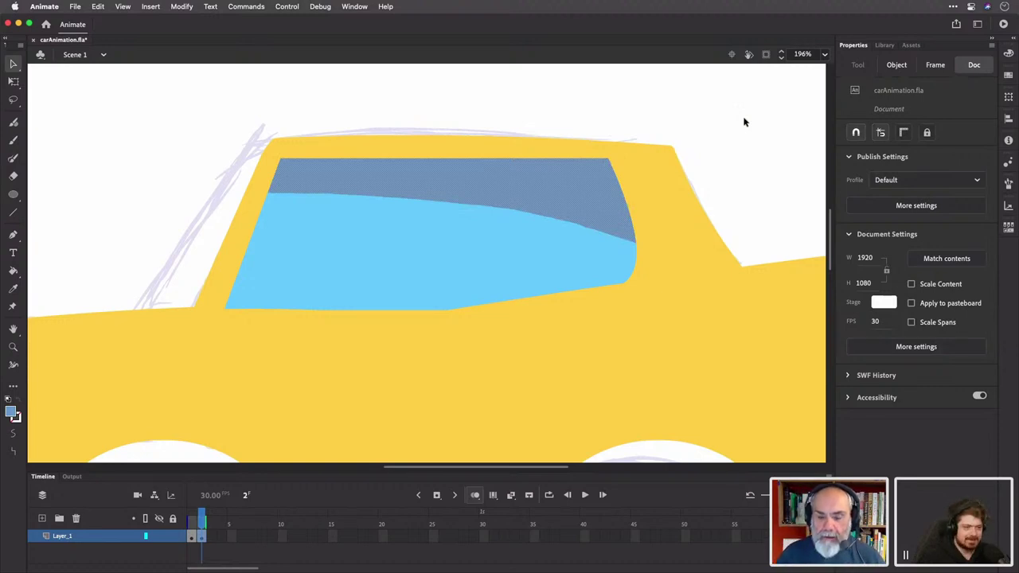
# Try bending the boundary between the muted blue band and the light blue window area and undo the bends
pyautogui.press('super+2')
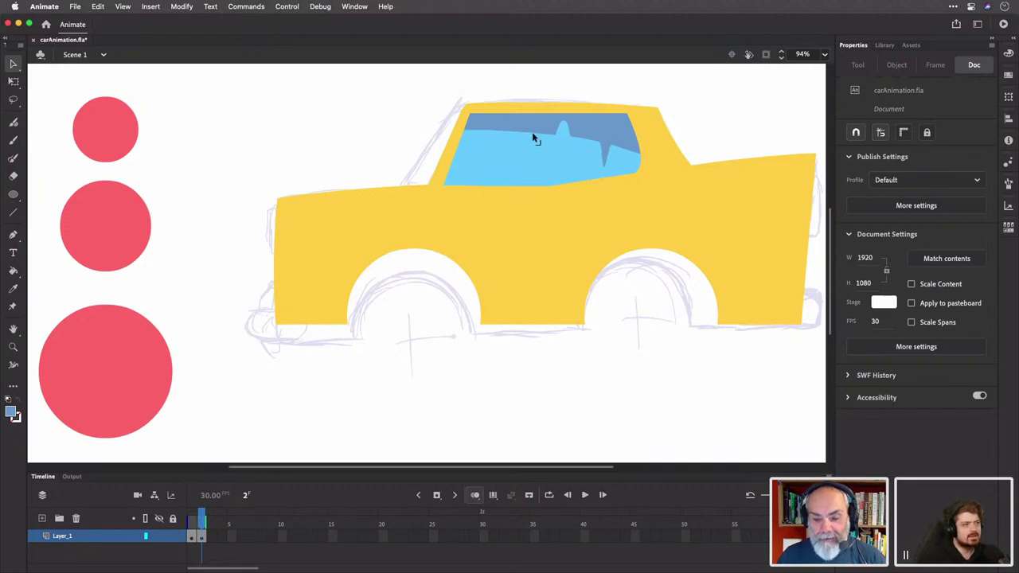
pyautogui.moveTo(535, 137); pyautogui.dragTo(527, 169)
pyautogui.press('super+z')
pyautogui.press('super+z')
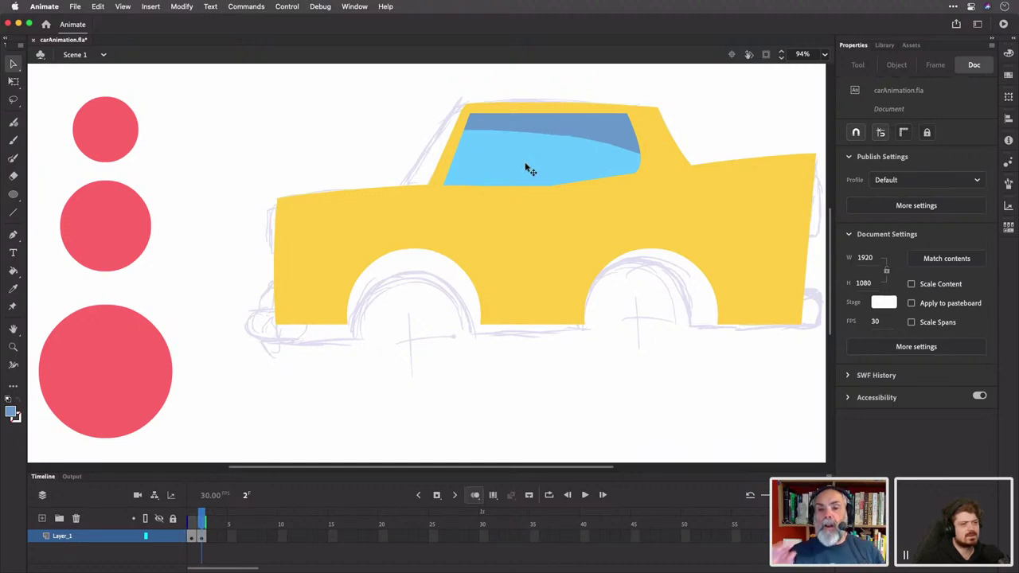
pyautogui.click(503, 149)
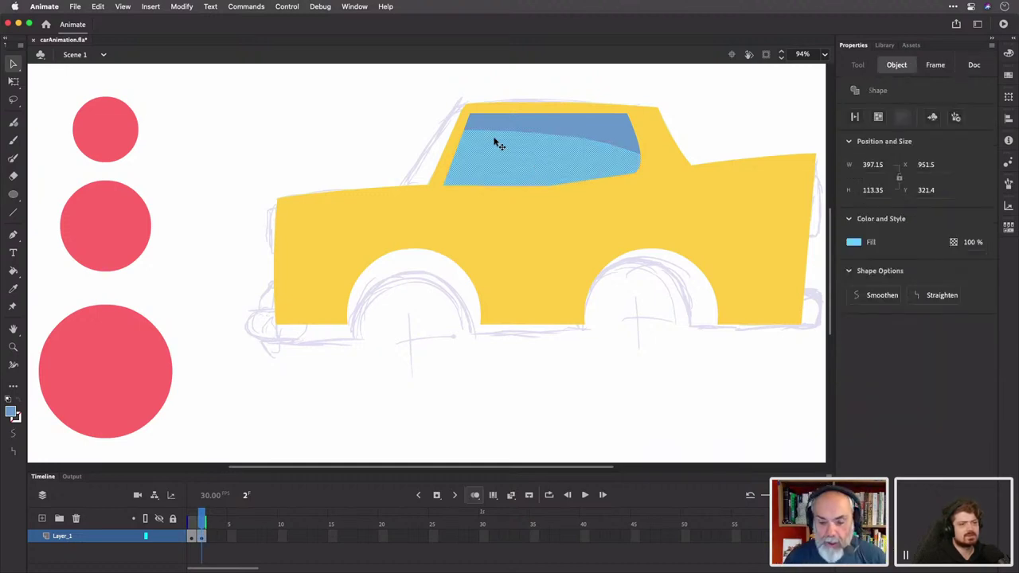
pyautogui.click(714, 134)
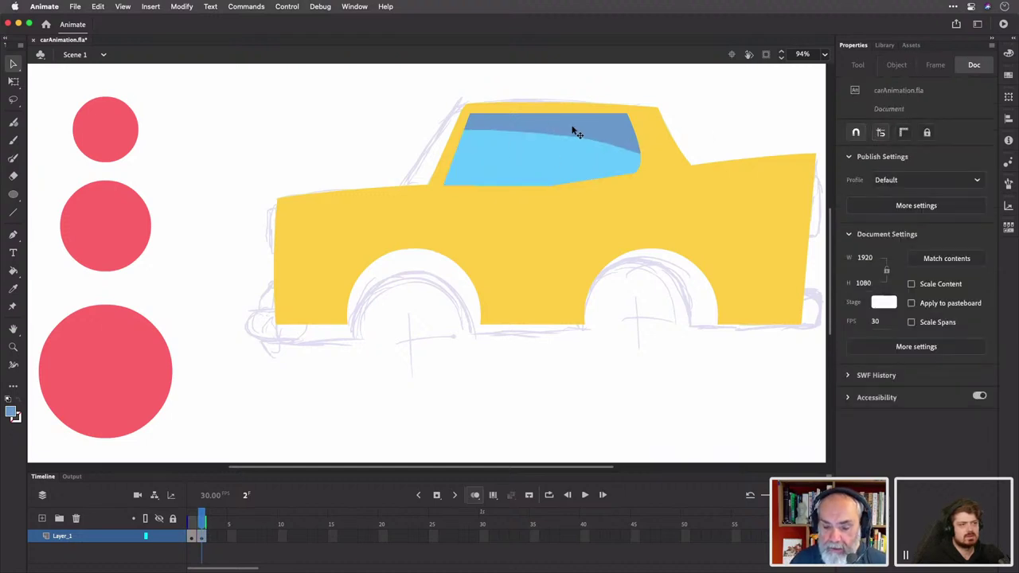
# Try pulling the window's shading boundary down and up in a close-up view and undo both reshapes
pyautogui.moveTo(532, 132); pyautogui.dragTo(580, 144)
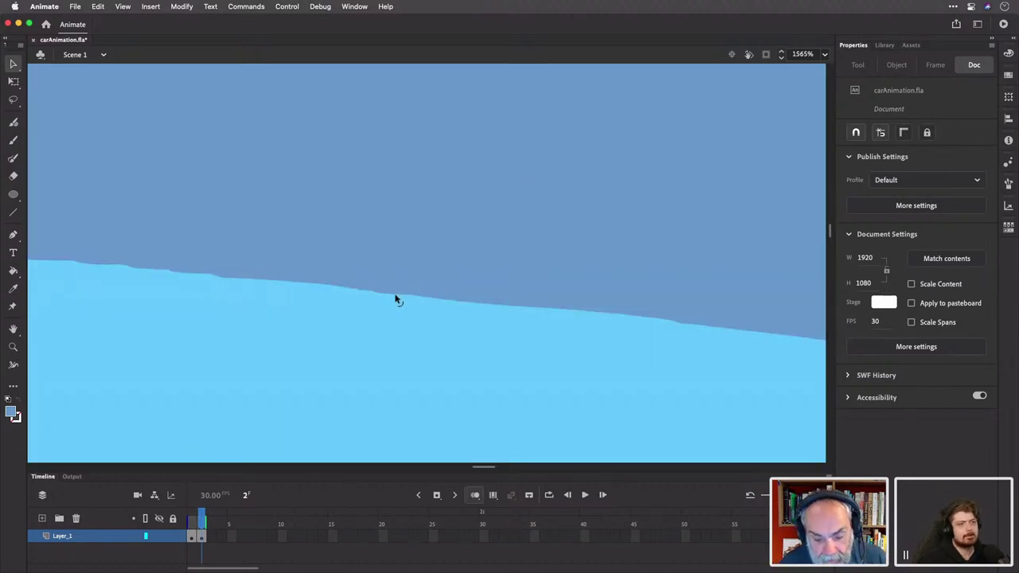
pyautogui.moveTo(396, 297); pyautogui.dragTo(398, 324)
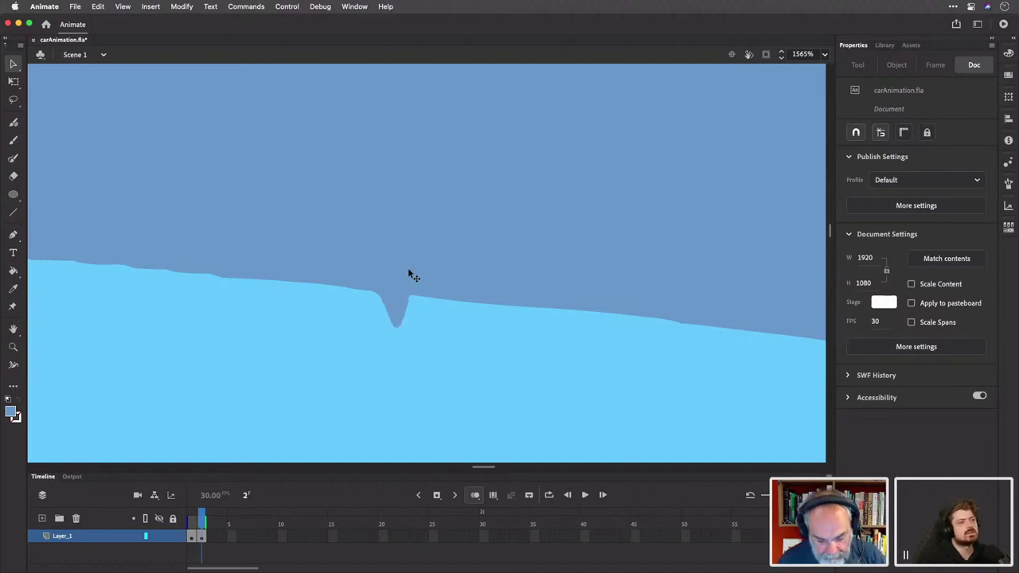
pyautogui.press('super+z')
pyautogui.moveTo(464, 301); pyautogui.dragTo(475, 232)
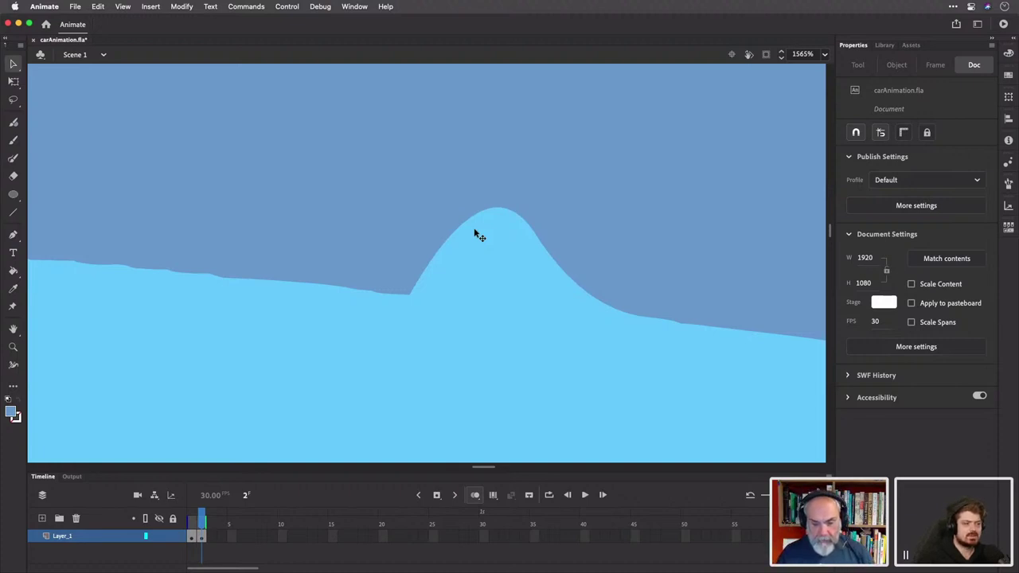
pyautogui.press('super+z')
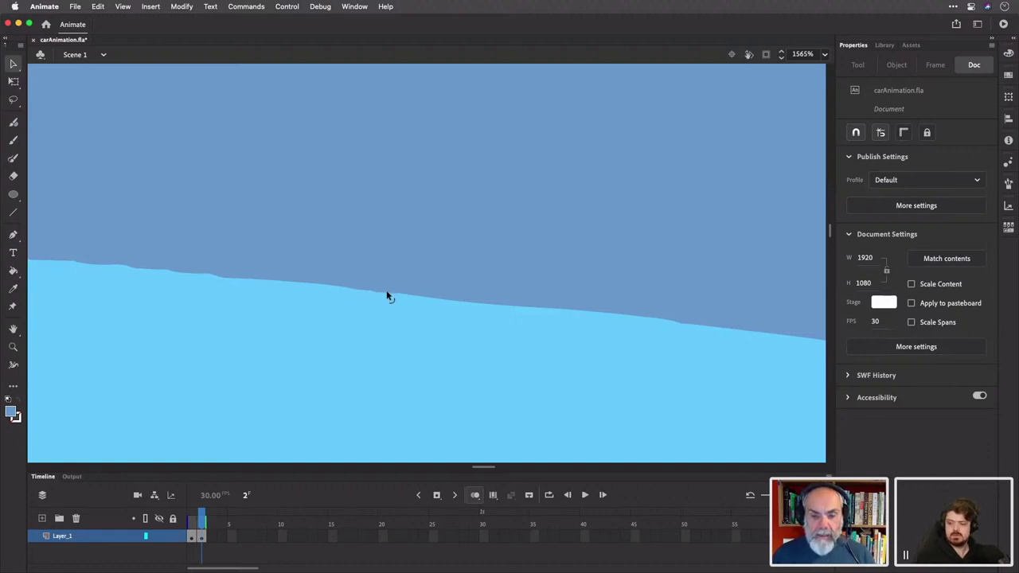
# Change the fill of the smallest red wheel circle to light grey #CCCCCC
pyautogui.press('super+2')
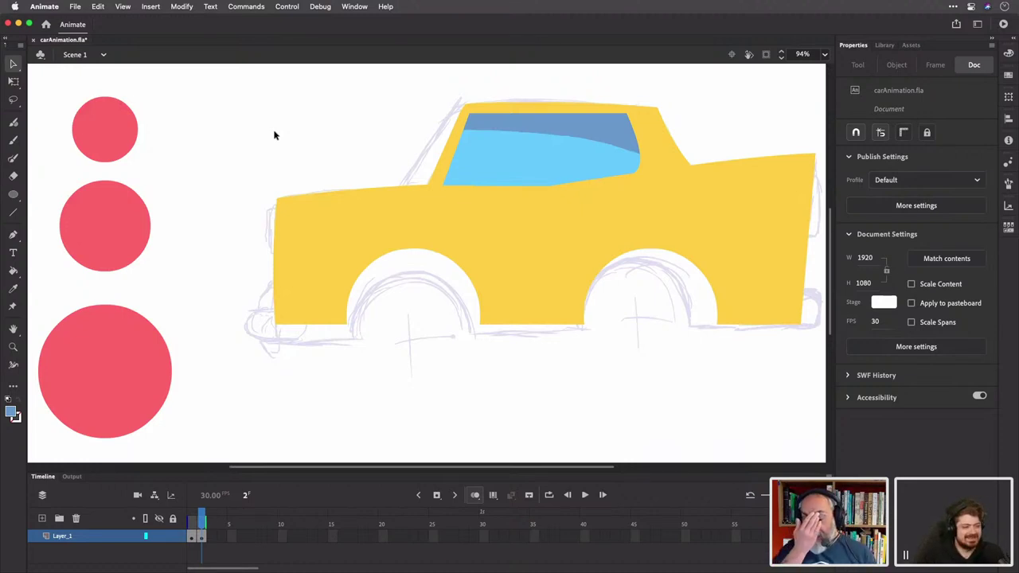
pyautogui.hscroll(2, 273, 135)
pyautogui.scroll(2, 274, 136)
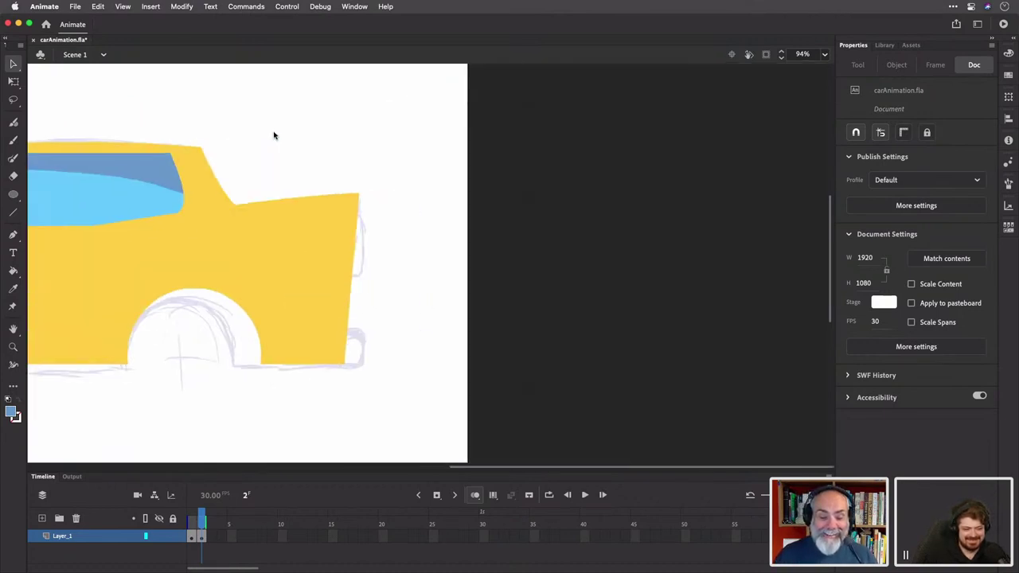
pyautogui.scroll(-3, 274, 135)
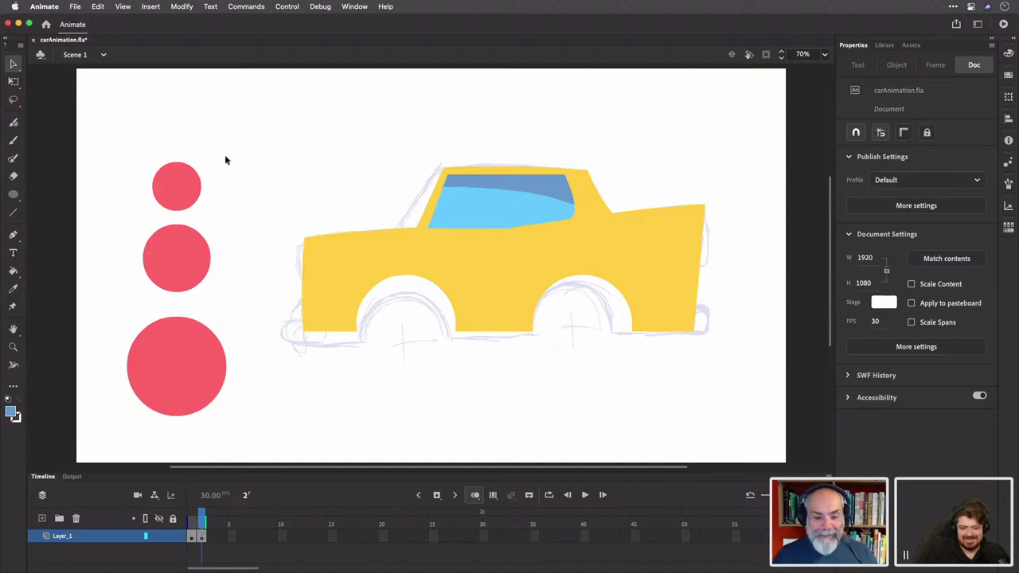
pyautogui.click(182, 173)
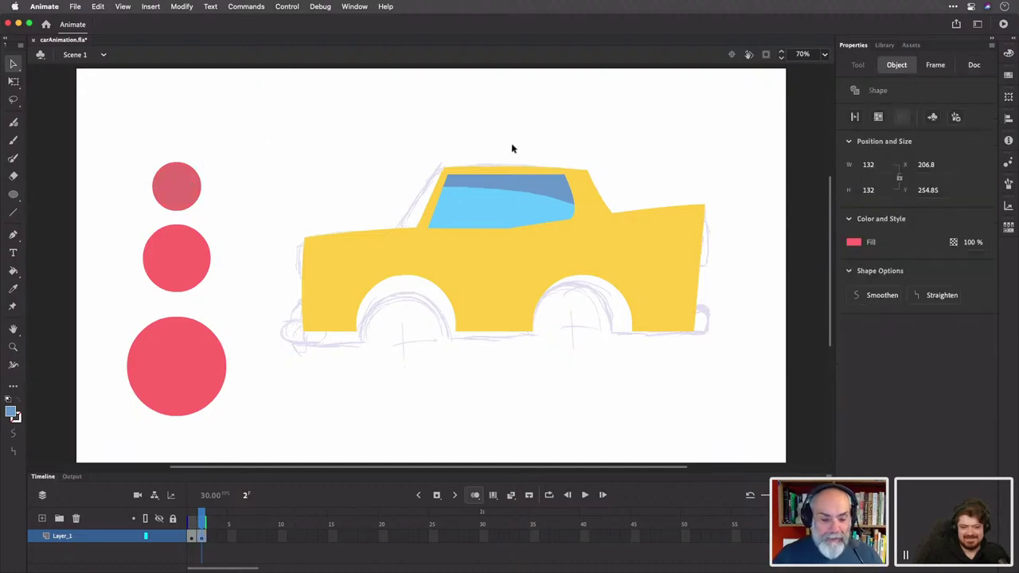
pyautogui.click(852, 242)
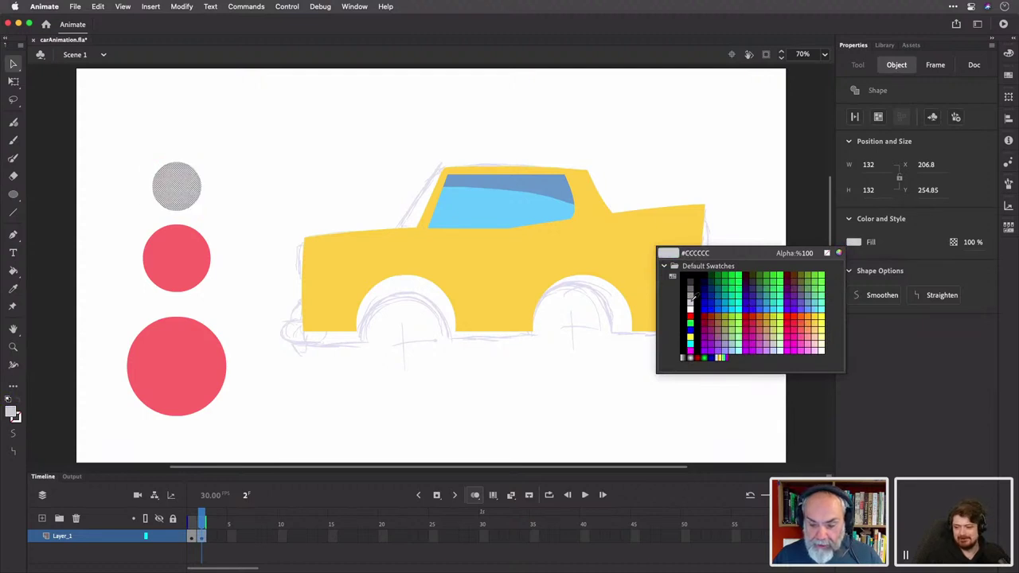
pyautogui.click(691, 301)
pyautogui.click(292, 224)
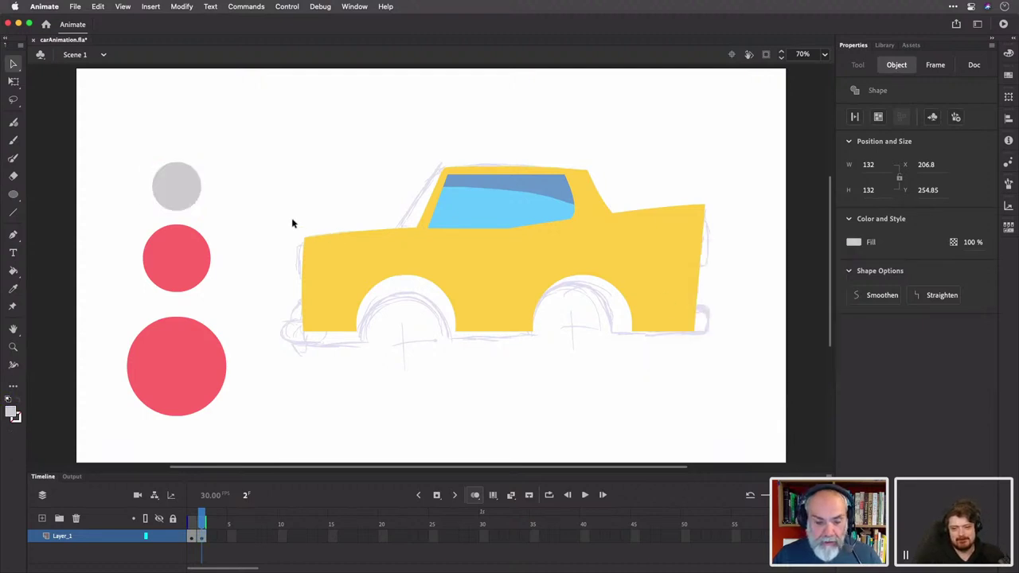
# Change the fill of the middle red wheel circle to a medium grey swatch
pyautogui.click(191, 246)
pyautogui.click(856, 242)
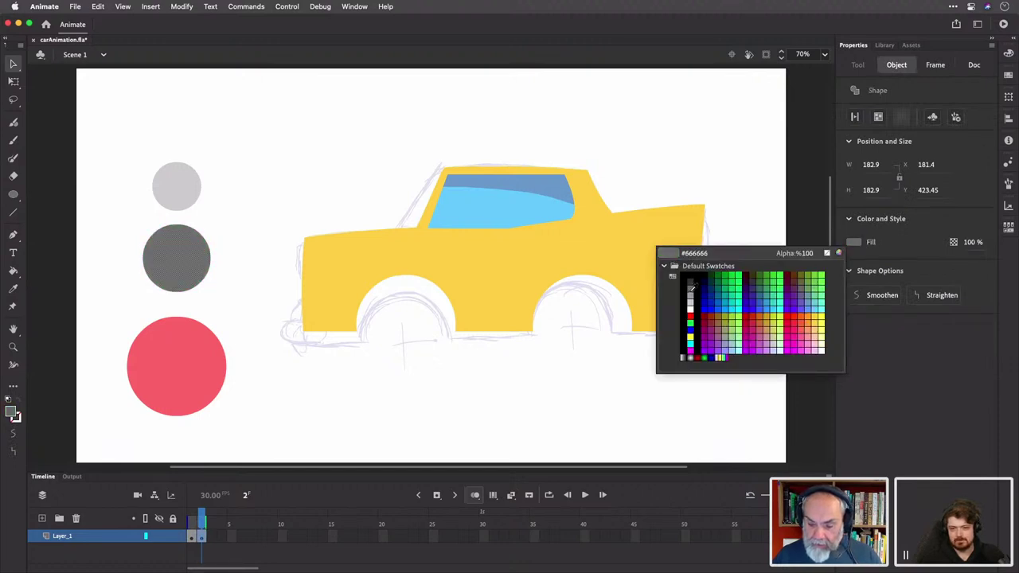
pyautogui.click(691, 296)
pyautogui.click(250, 246)
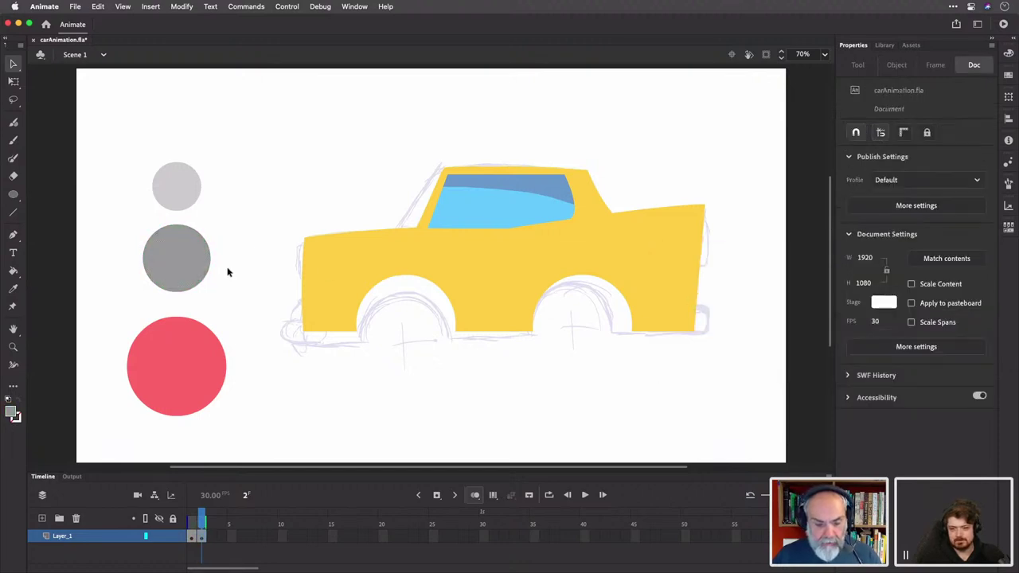
# Fill the largest wheel circle with the white-to-black radial gradient from the default swatches and select the circle again
pyautogui.click(201, 346)
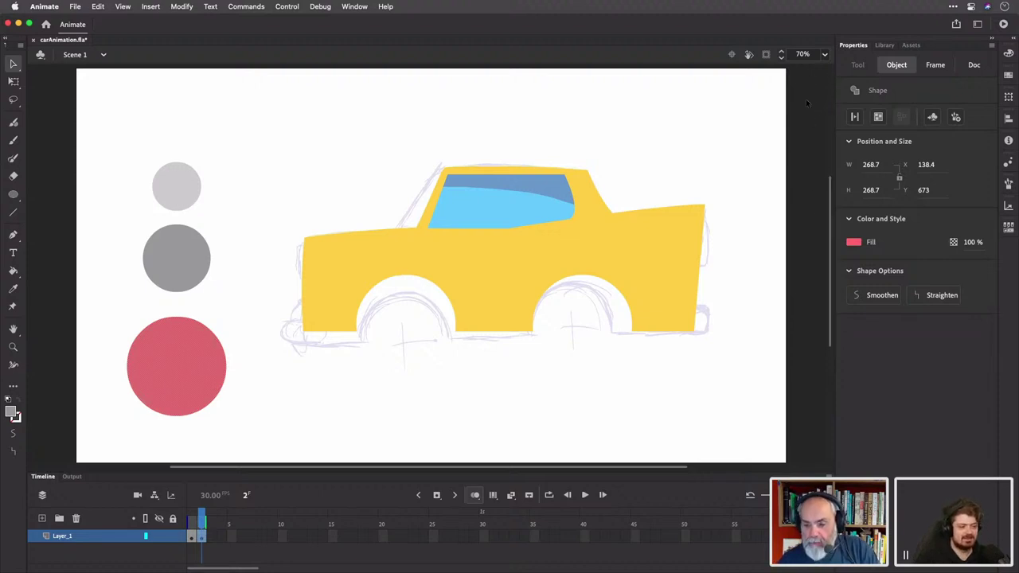
pyautogui.click(1009, 75)
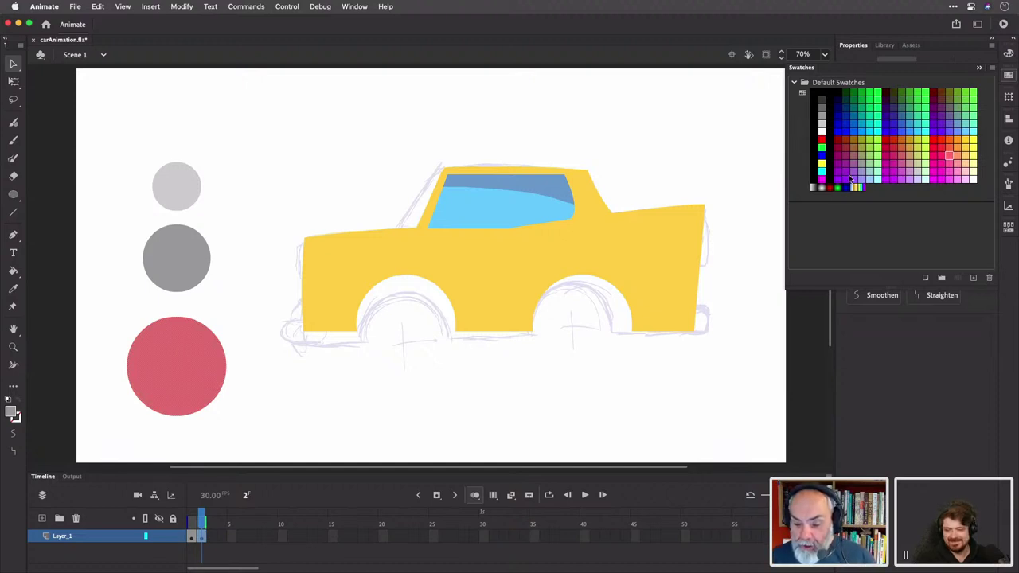
pyautogui.click(822, 188)
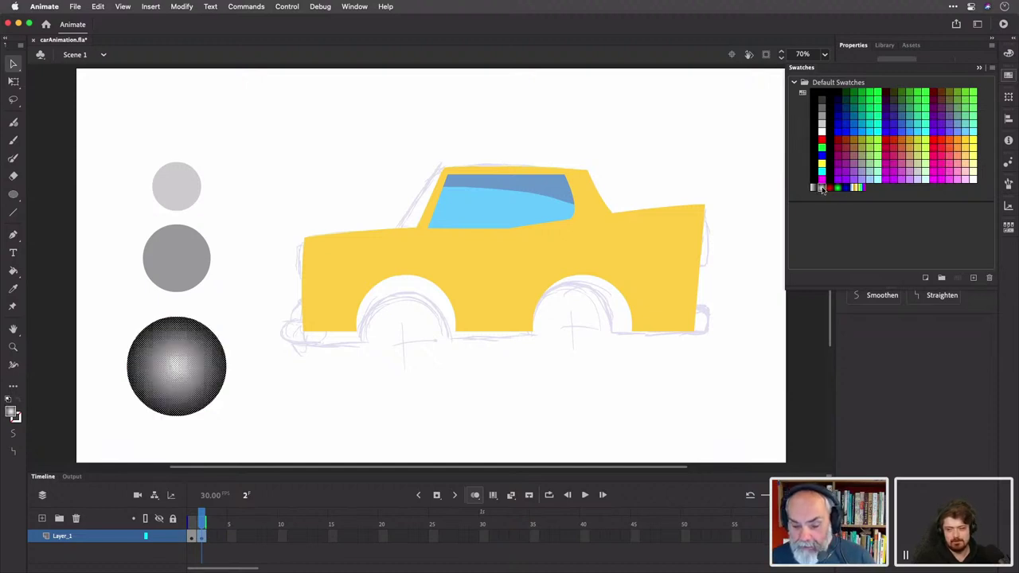
pyautogui.click(926, 35)
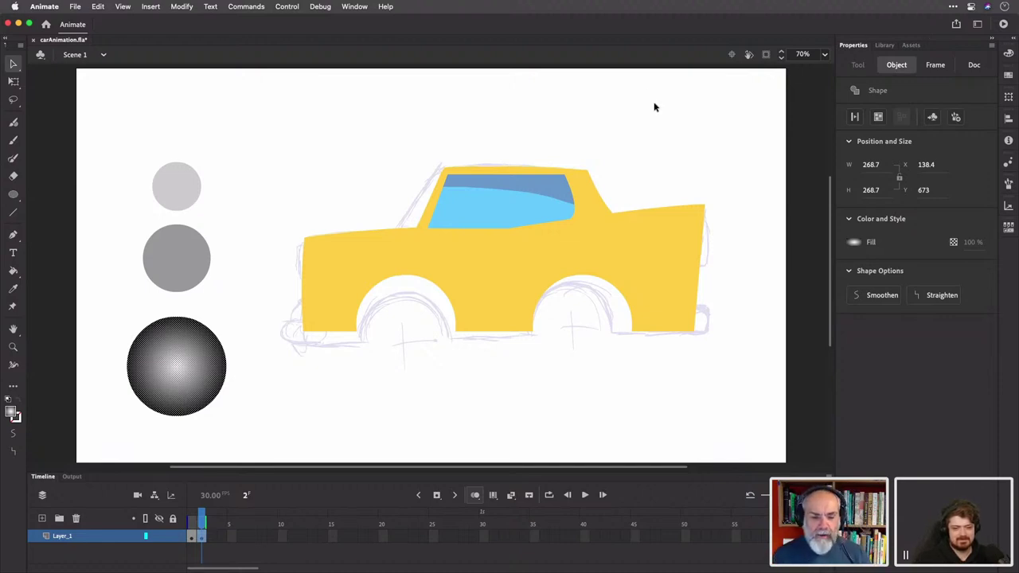
pyautogui.click(241, 271)
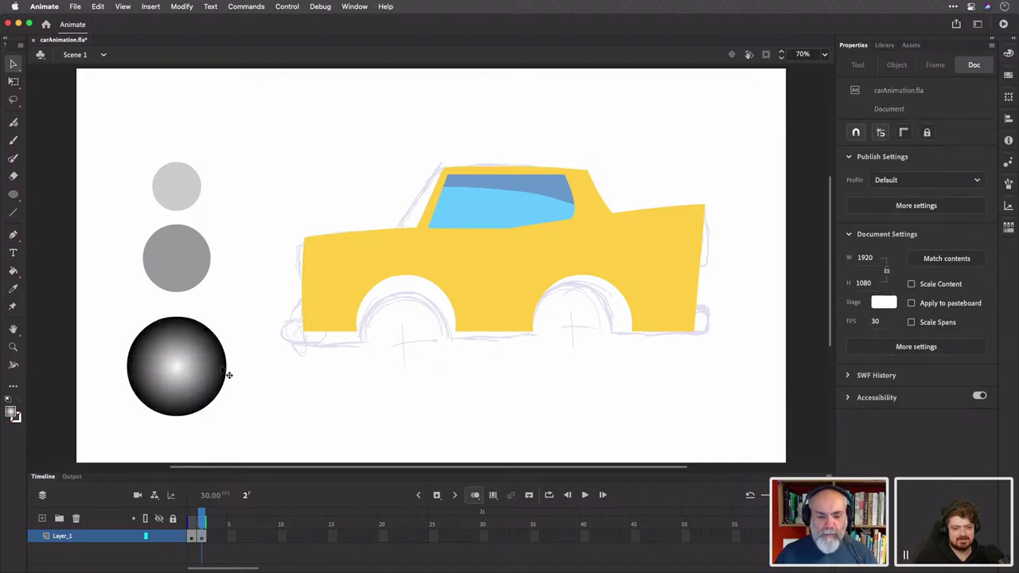
pyautogui.click(204, 359)
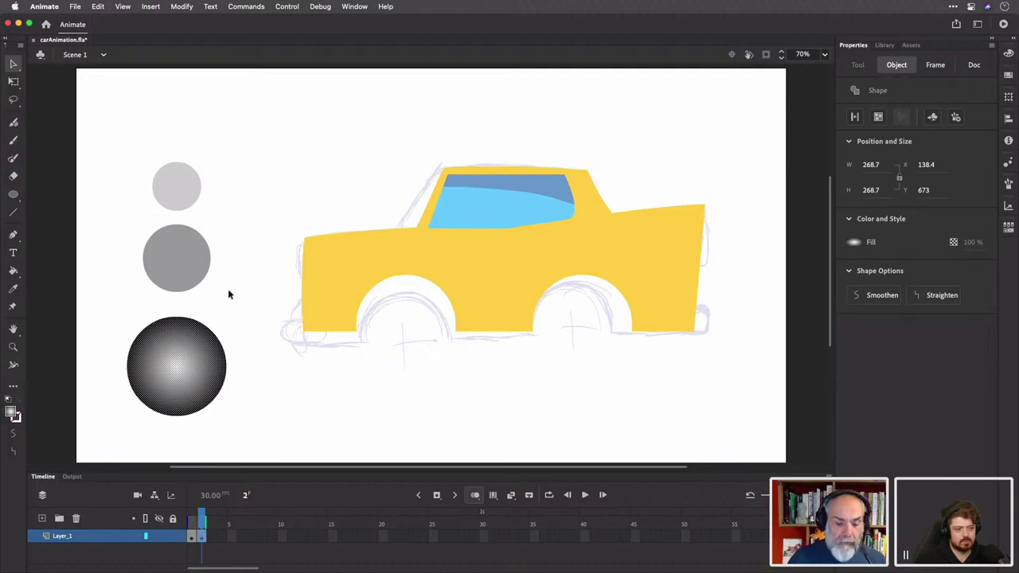
# Activate the Gradient Transform tool and display the gradient handles of the large radial-filled circle
pyautogui.click(15, 83)
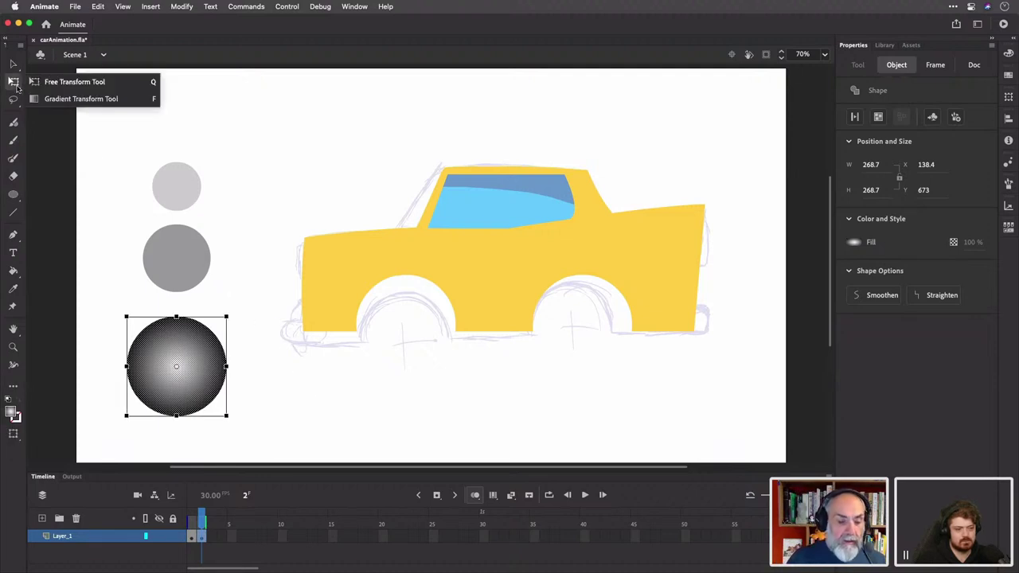
pyautogui.click(62, 99)
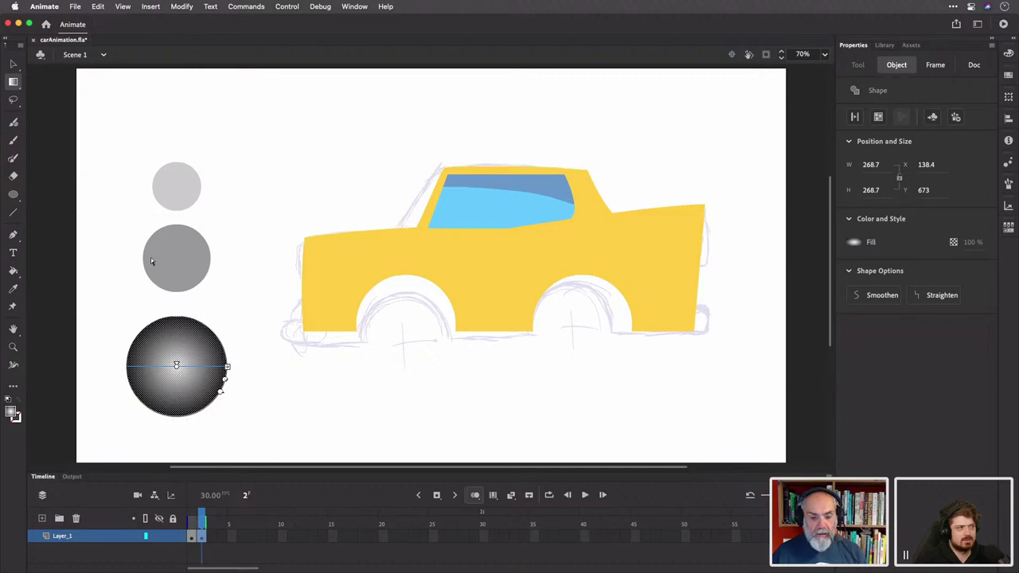
pyautogui.press('q')
pyautogui.moveTo(111, 303); pyautogui.dragTo(251, 431)
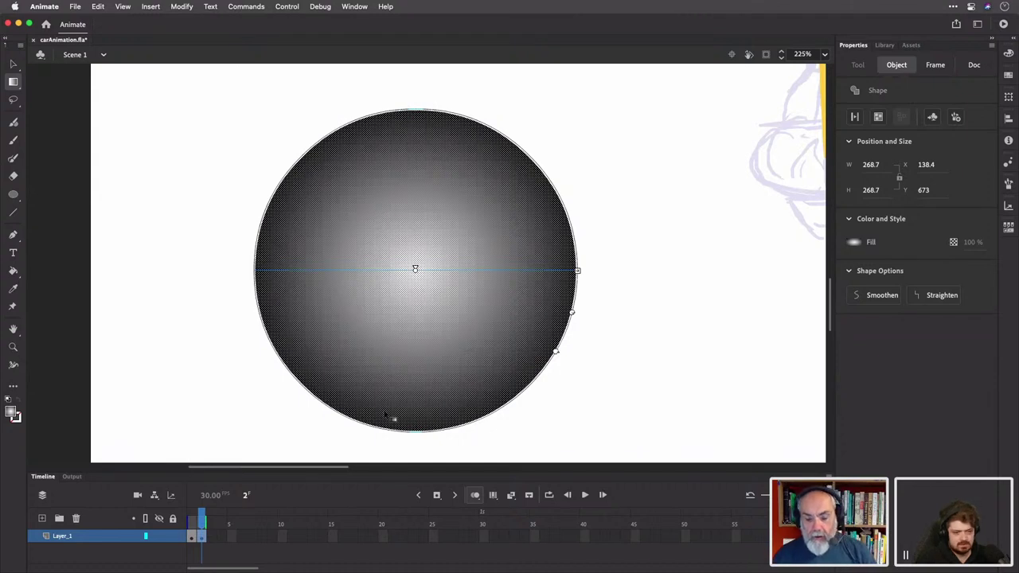
pyautogui.moveTo(558, 359); pyautogui.dragTo(565, 362)
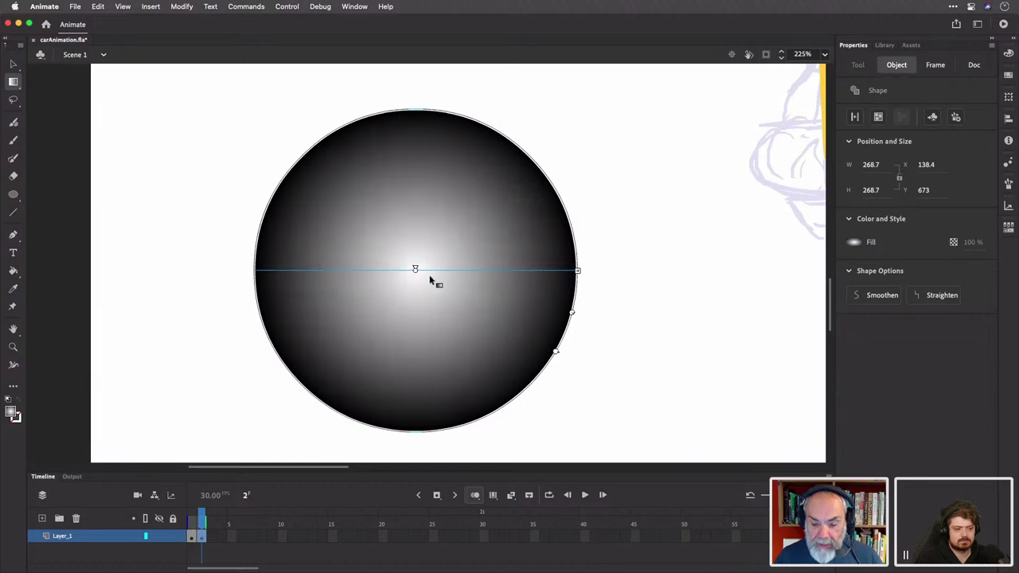
# Offset the centre of the large circle's radial gradient up and to the left of the circle's middle
pyautogui.moveTo(414, 269); pyautogui.dragTo(377, 253)
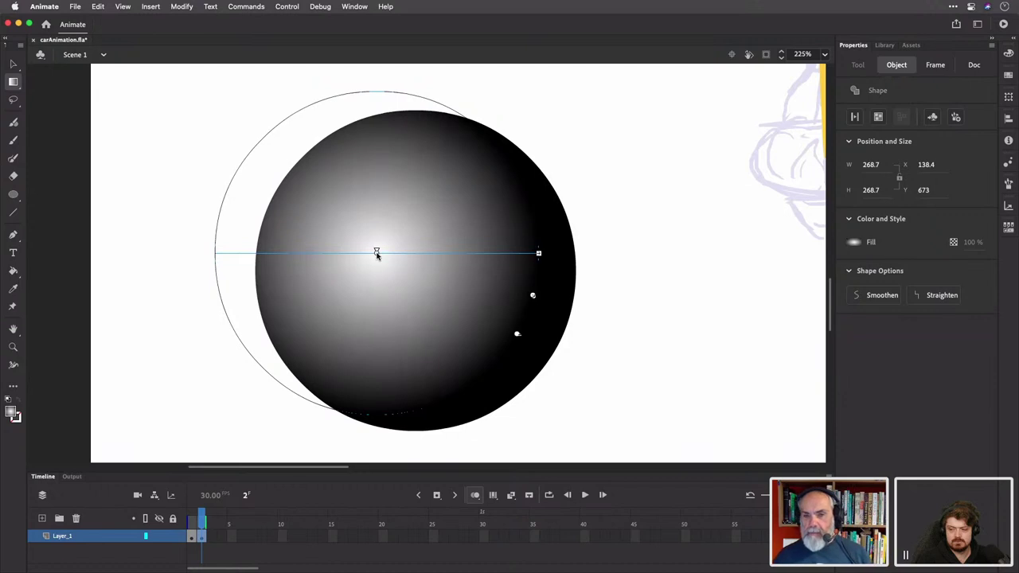
pyautogui.moveTo(377, 253); pyautogui.dragTo(379, 257)
pyautogui.press('q')
pyautogui.click(378, 257)
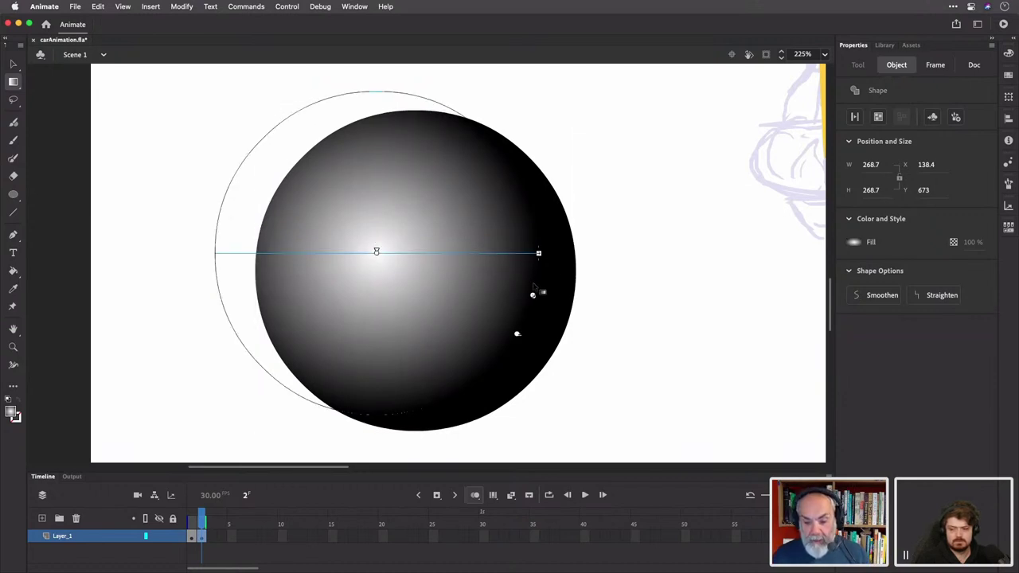
# Enlarge the radial gradient beyond the circle's edge and stretch it horizontally into a wider ellipse
pyautogui.moveTo(532, 296); pyautogui.dragTo(579, 300)
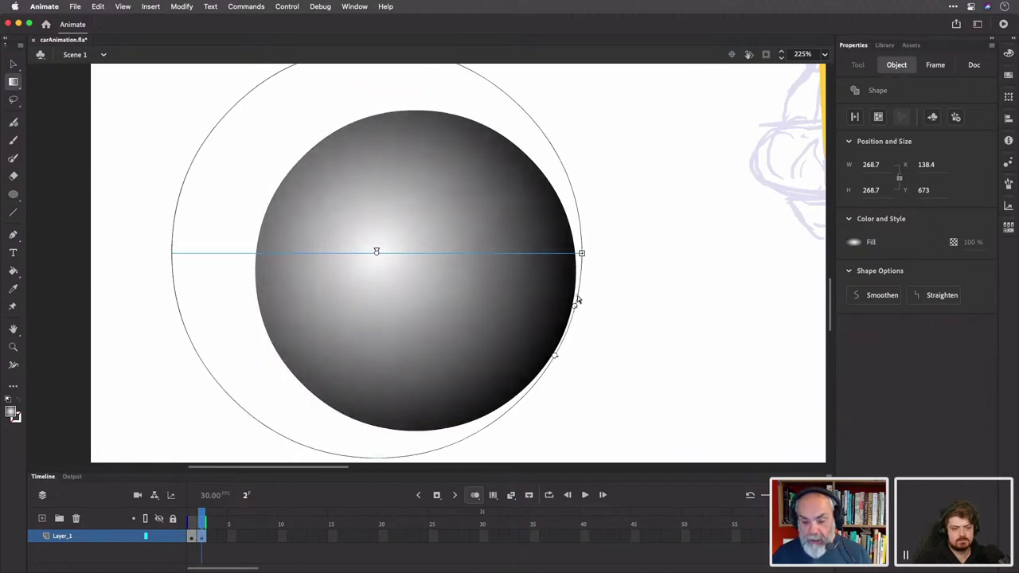
pyautogui.moveTo(582, 253); pyautogui.dragTo(615, 253)
pyautogui.moveTo(585, 359); pyautogui.dragTo(609, 271)
pyautogui.moveTo(603, 325); pyautogui.dragTo(591, 358)
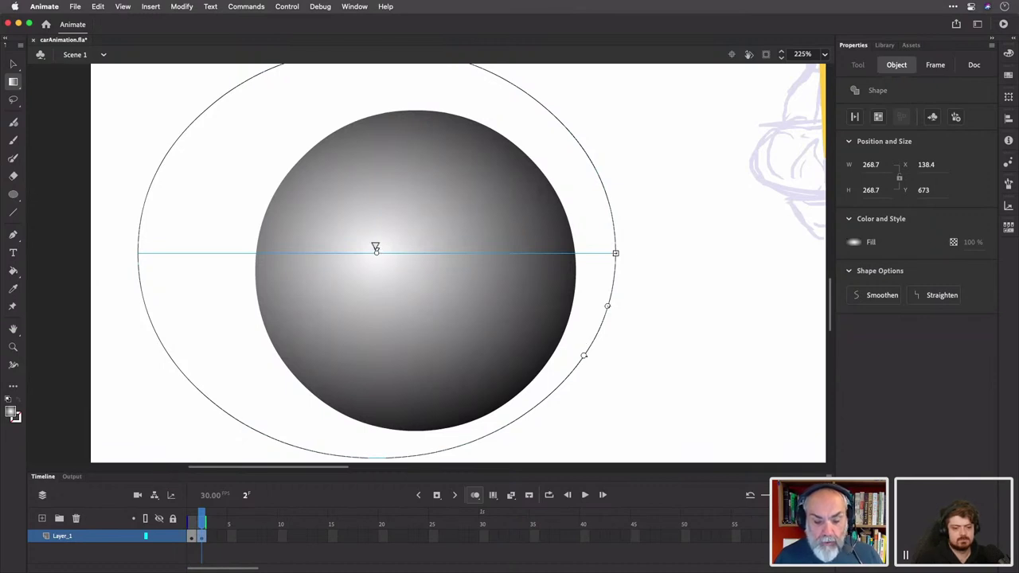
# Shift the gradient's focal point towards the circle's right edge and reshape the gradient with a slight counter-clockwise rotation and a changed width
pyautogui.moveTo(376, 249); pyautogui.dragTo(520, 250)
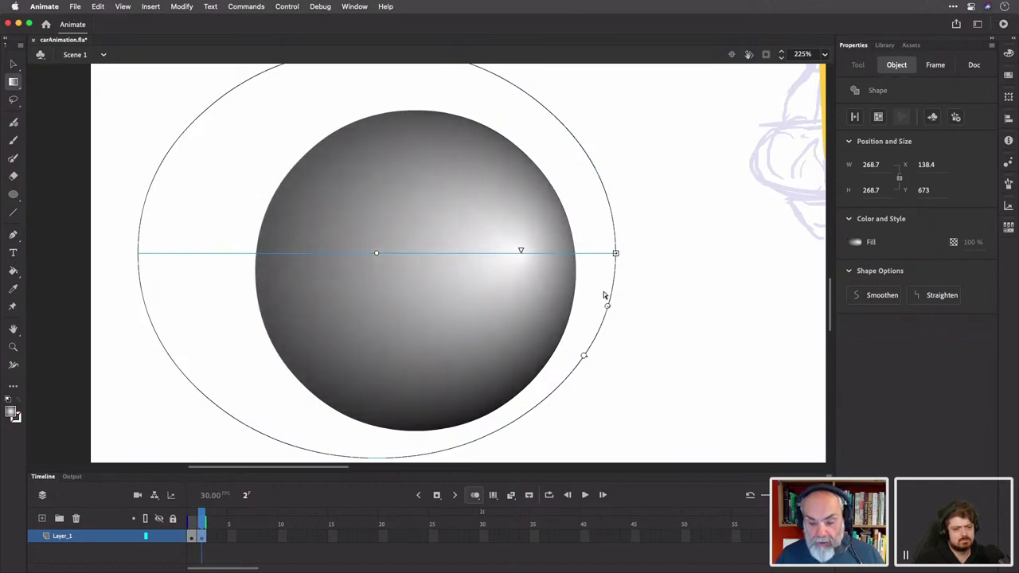
pyautogui.moveTo(585, 356); pyautogui.dragTo(588, 344)
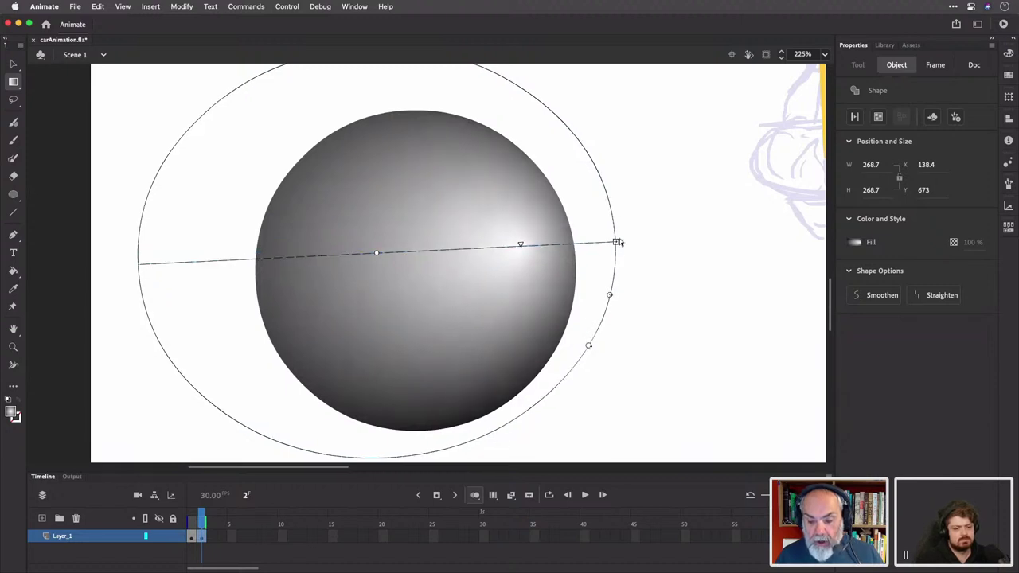
pyautogui.moveTo(615, 241); pyautogui.dragTo(414, 249)
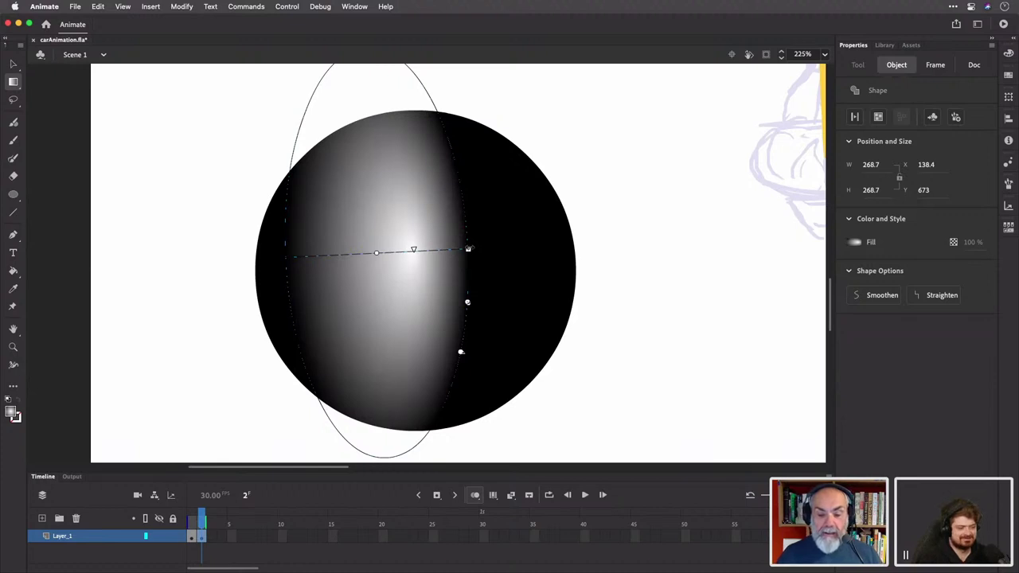
pyautogui.moveTo(467, 249); pyautogui.dragTo(595, 243)
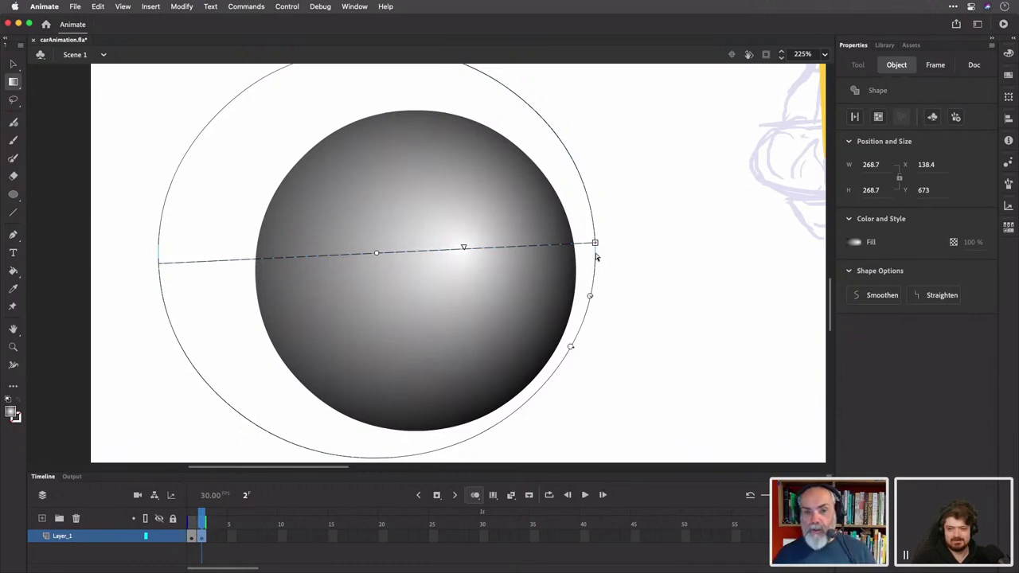
# Shrink the radial gradient around a nearly centred focal point and set its flow to Reflect color for concentric rings
pyautogui.moveTo(462, 245); pyautogui.dragTo(389, 251)
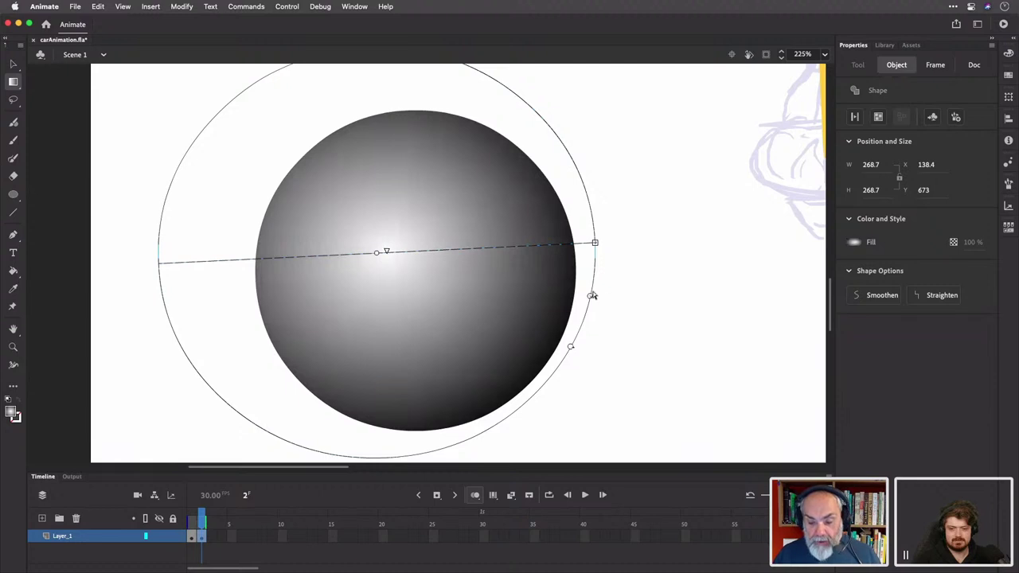
pyautogui.moveTo(590, 296); pyautogui.dragTo(473, 276)
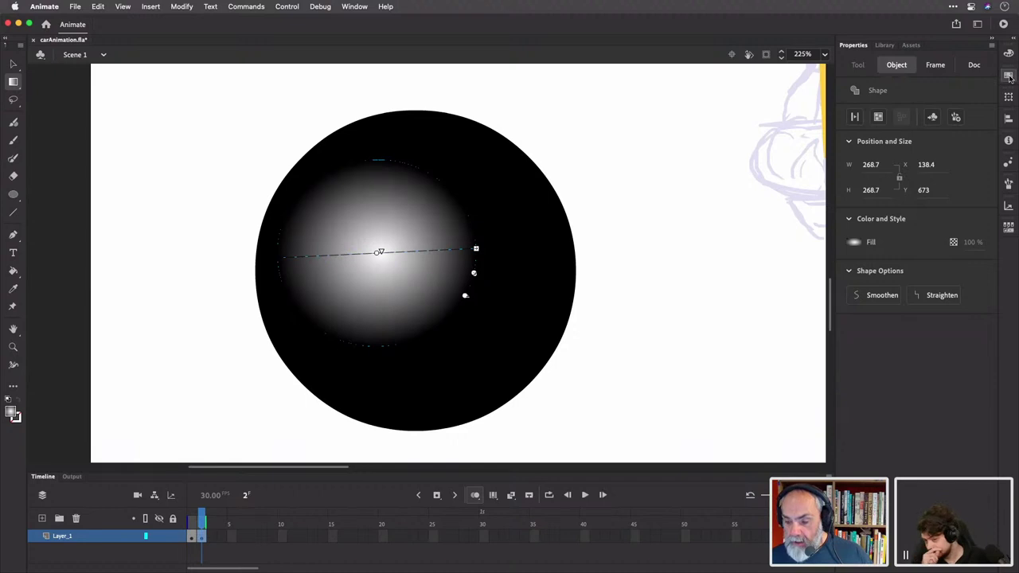
pyautogui.click(1009, 55)
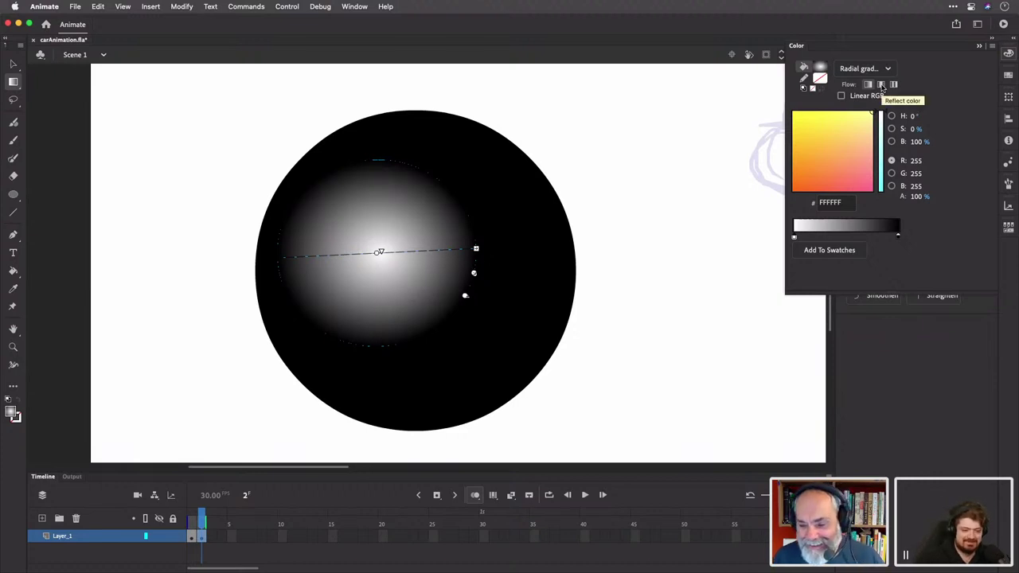
pyautogui.click(881, 85)
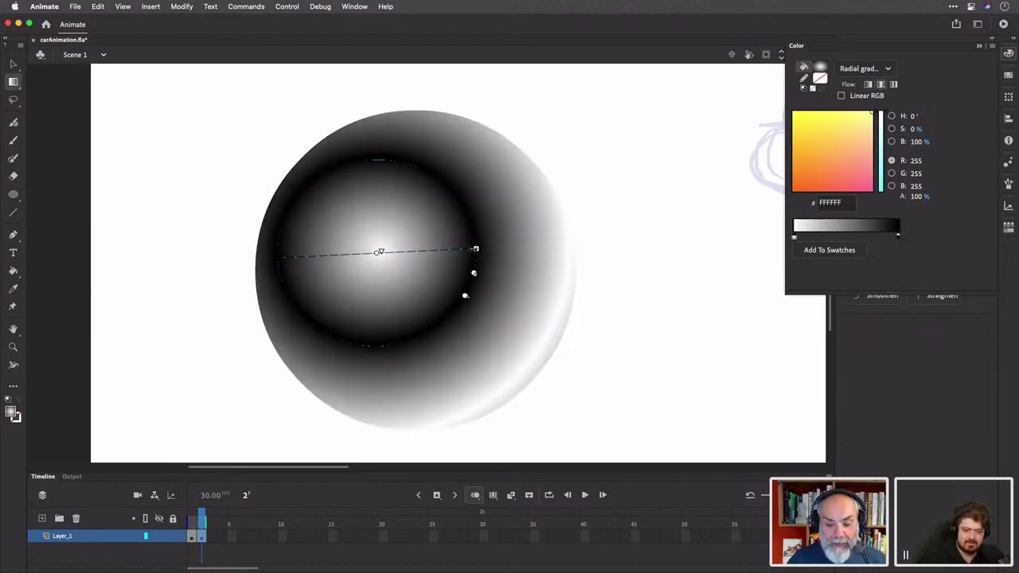
pyautogui.moveTo(472, 273); pyautogui.dragTo(415, 268)
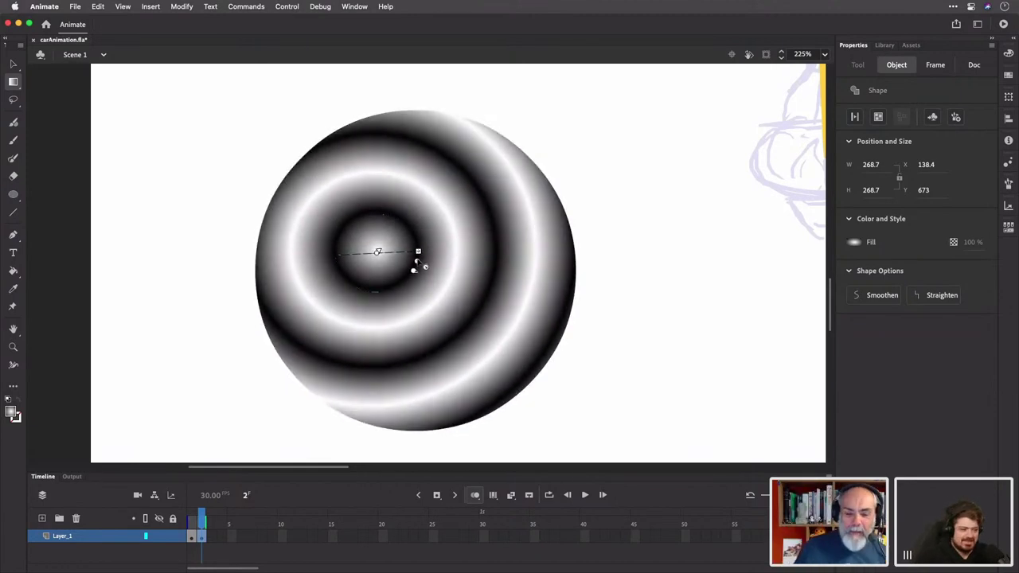
# Set the gradient's flow to repeat and change its white colour stop to red FF0000
pyautogui.click(1008, 54)
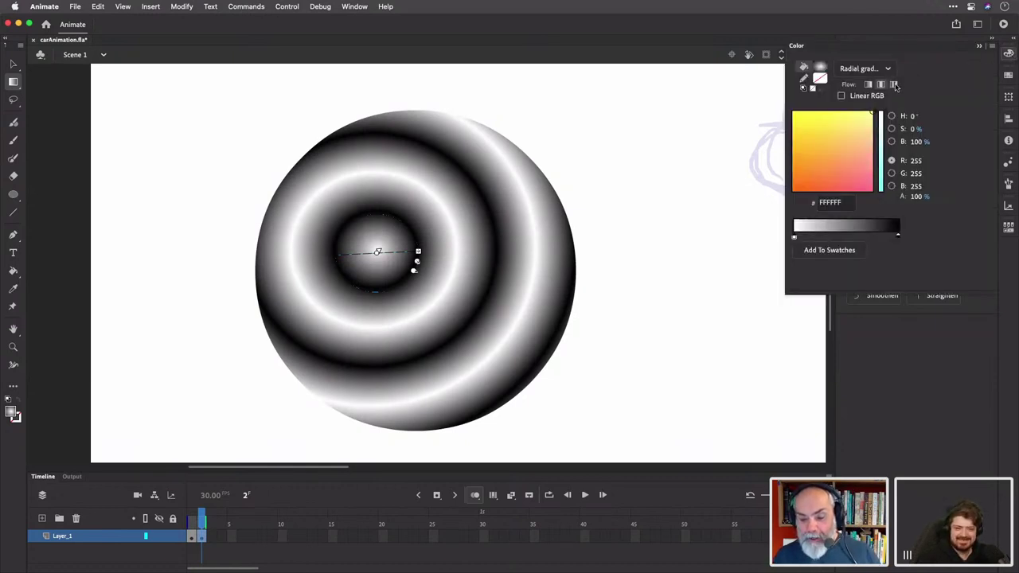
pyautogui.click(894, 84)
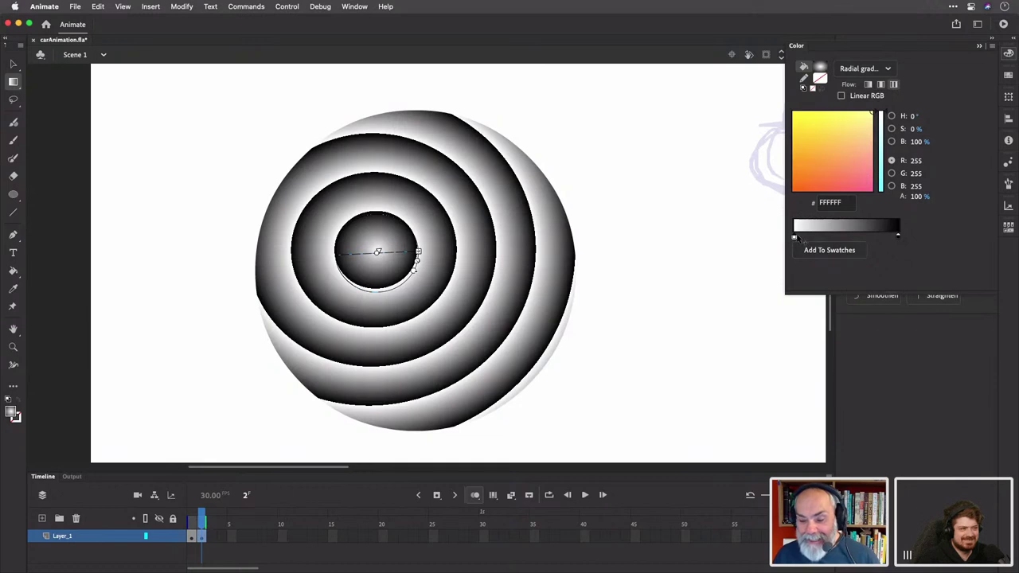
pyautogui.click(794, 238)
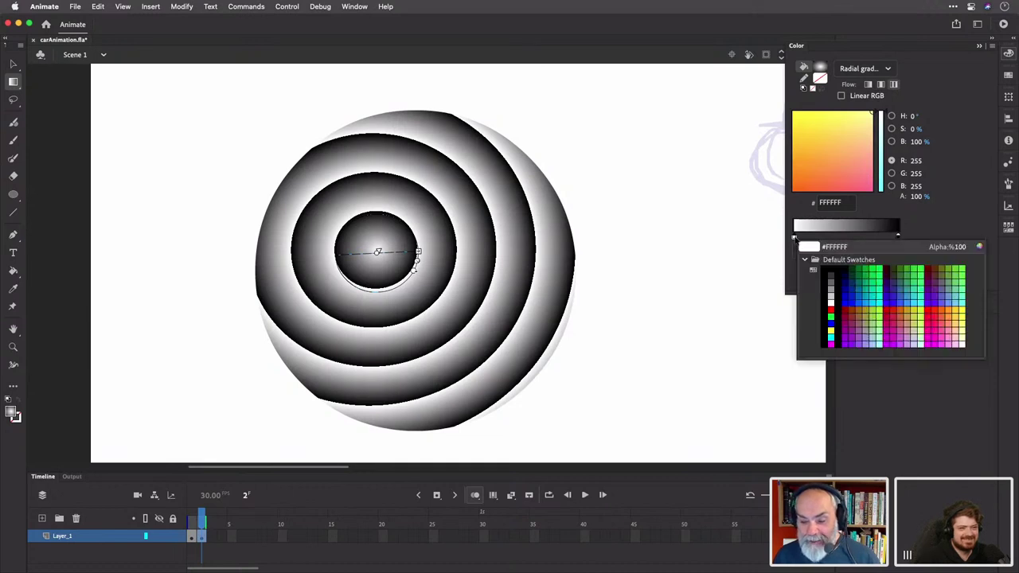
pyautogui.click(831, 311)
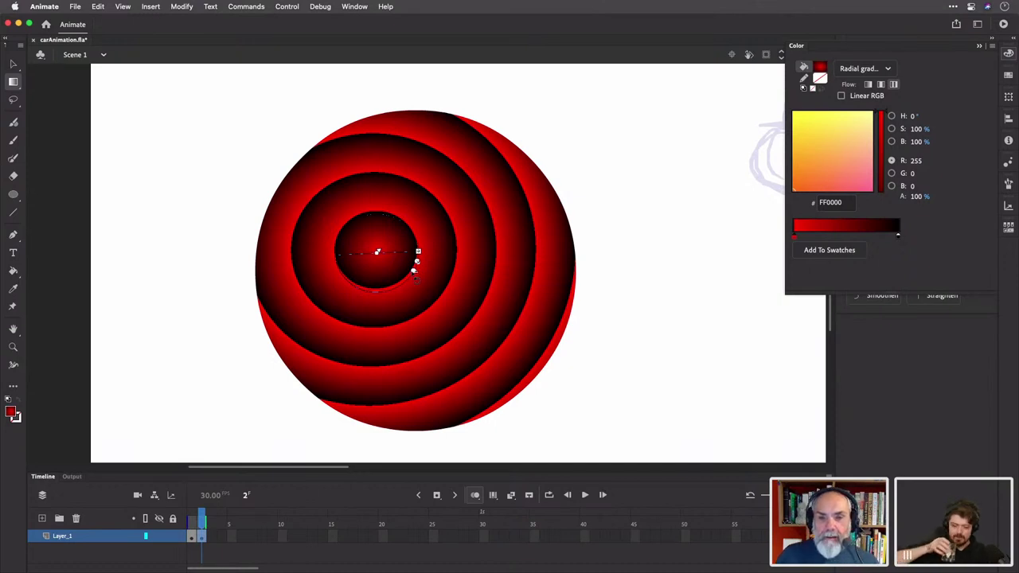
# Enlarge the red ring gradient slightly and shift its focal point to the right
pyautogui.moveTo(417, 262)
pyautogui.mouseDown()
pyautogui.moveTo(440, 268)
pyautogui.moveTo(394, 257)
pyautogui.moveTo(435, 272)
pyautogui.moveTo(425, 269)
pyautogui.mouseUp()
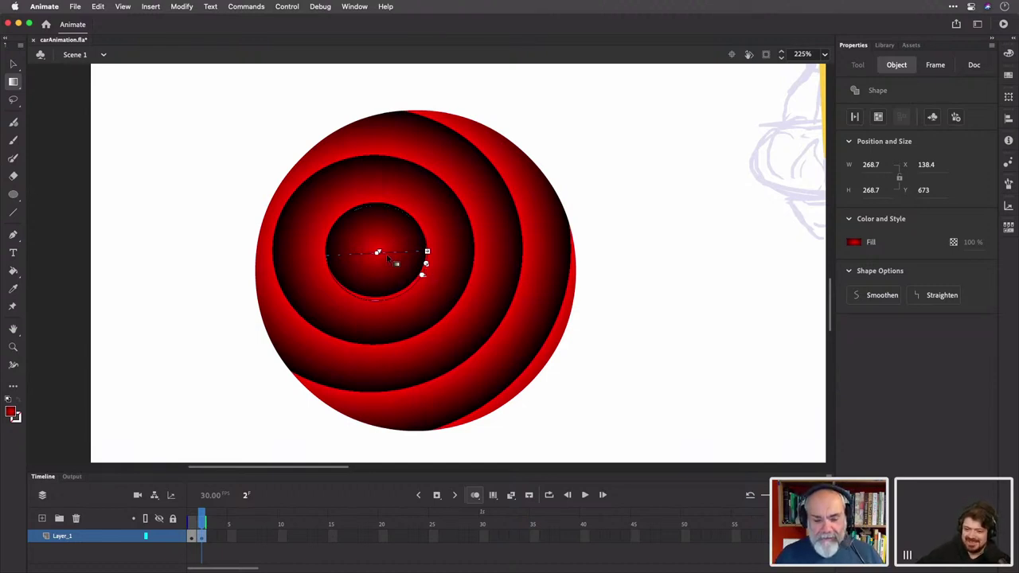
pyautogui.moveTo(378, 251); pyautogui.dragTo(419, 252)
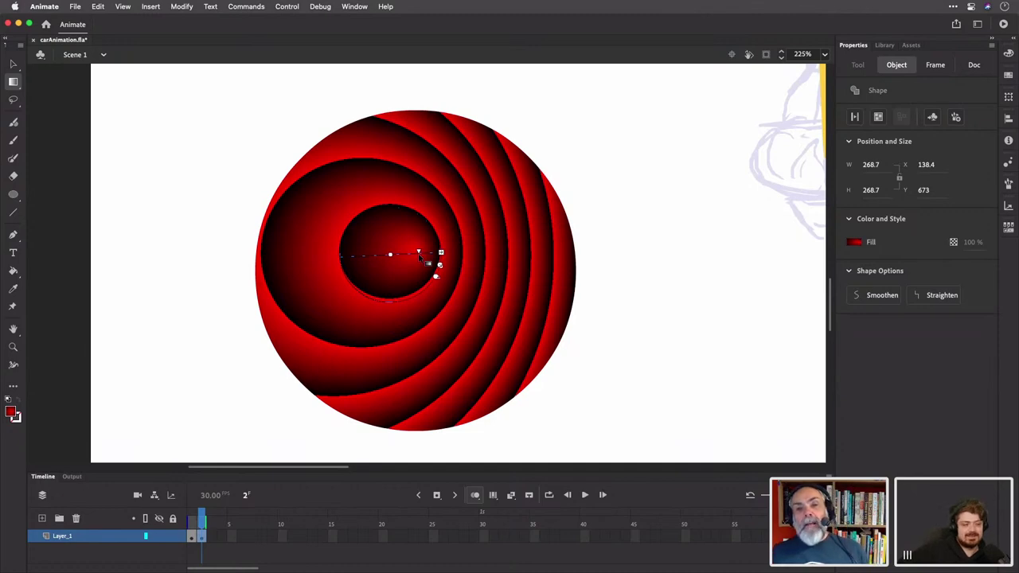
# Undo all the gradient experiments on the large circle, back to its original centred white-to-black radial fill
pyautogui.press('q')
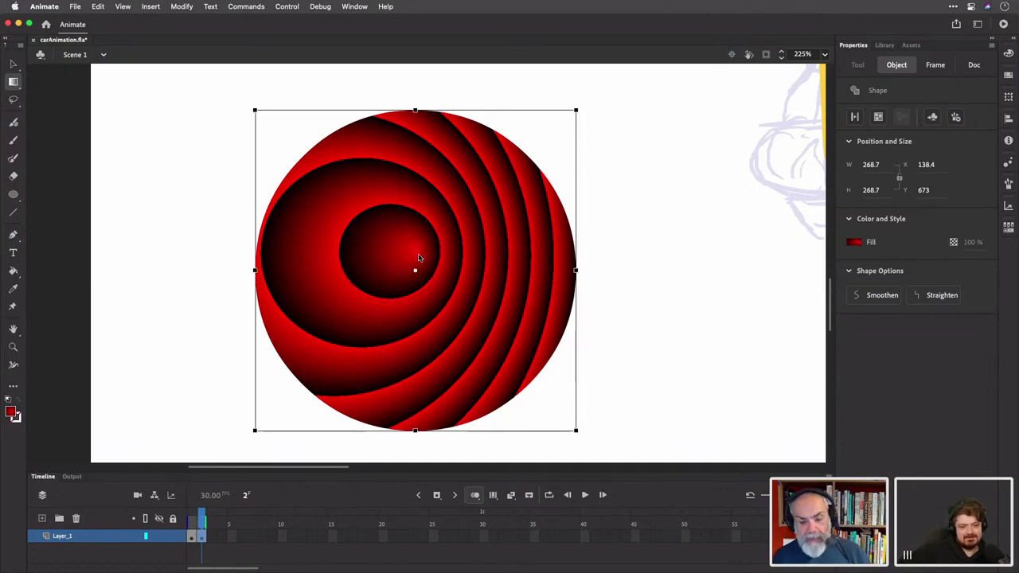
pyautogui.press('super+z')
pyautogui.press('super+z')
pyautogui.press('super+z')
pyautogui.press('super+z')
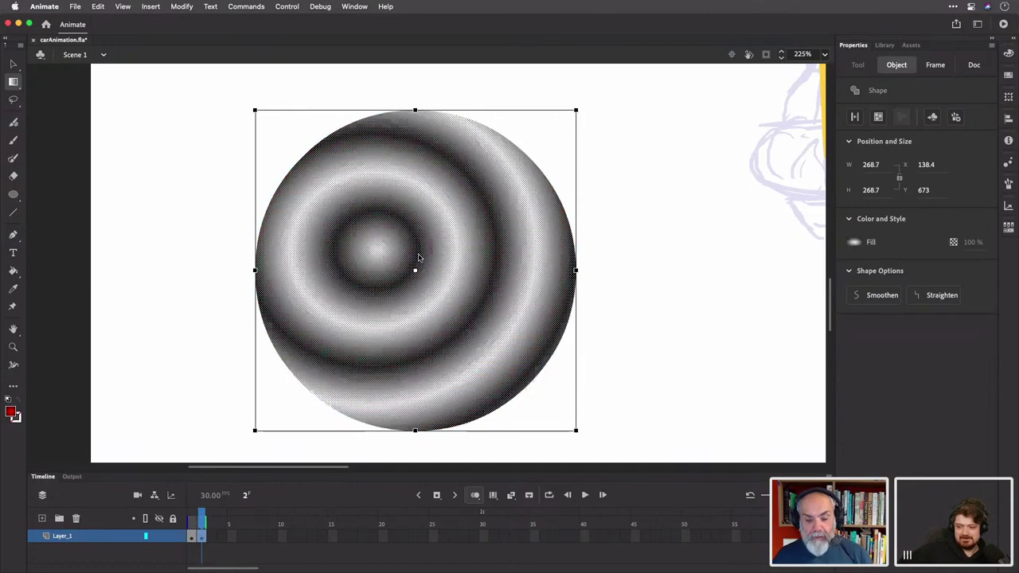
pyautogui.press('super+z')
pyautogui.press('super+z')
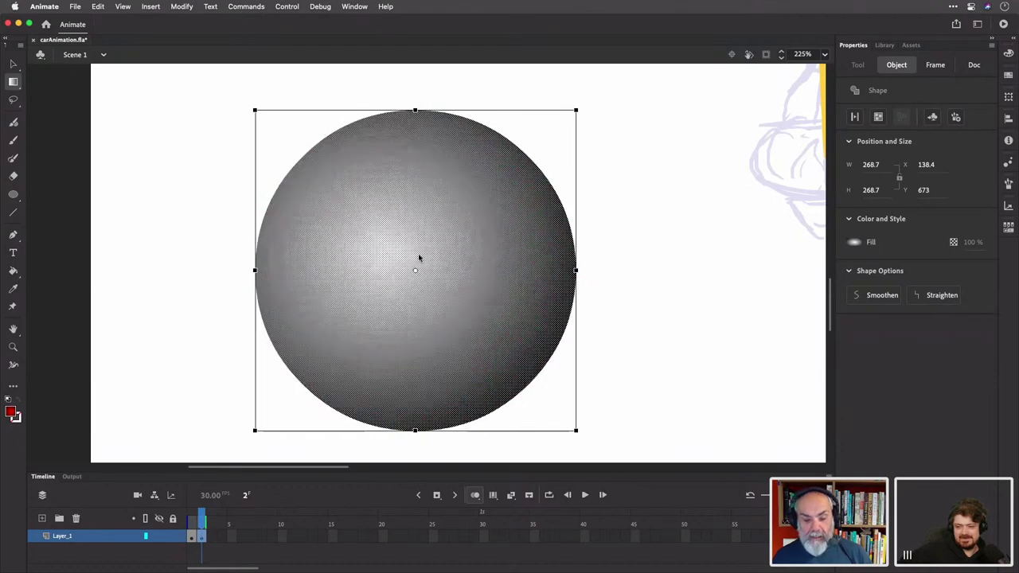
pyautogui.press('super+z')
pyautogui.press('super+z')
pyautogui.press('super+z')
pyautogui.press('super+z')
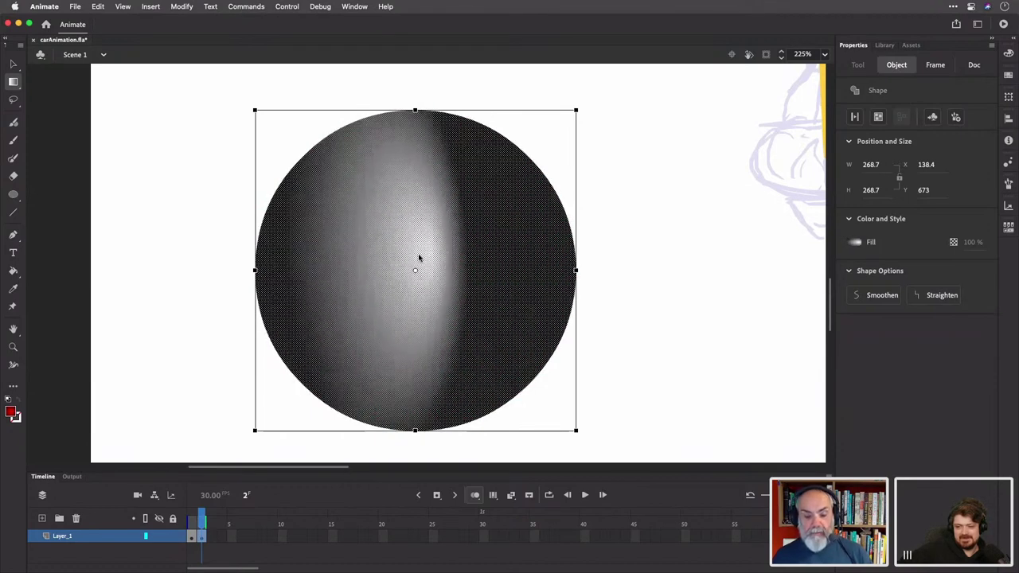
pyautogui.press('super+z')
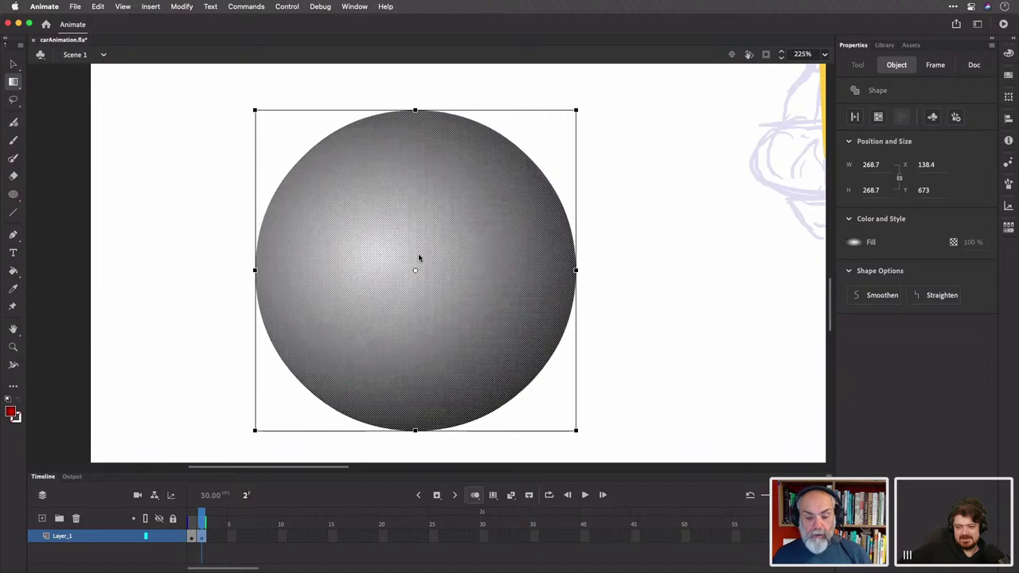
pyautogui.press('super+z')
pyautogui.press('super+z')
pyautogui.press('super+z')
pyautogui.press('super+z')
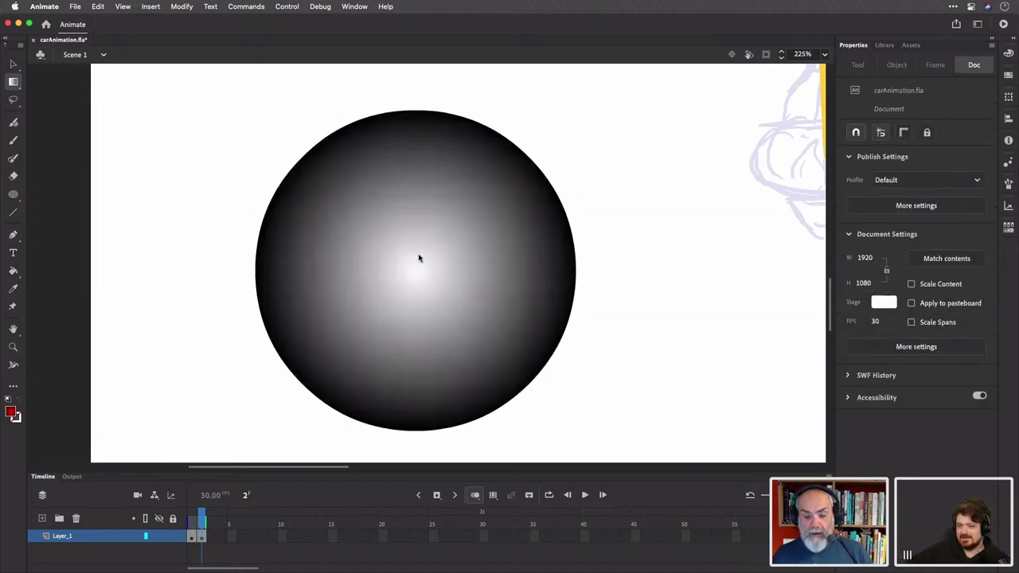
# Change the white inner colour stop of the large circle's radial gradient to 9999CC
pyautogui.click(413, 238)
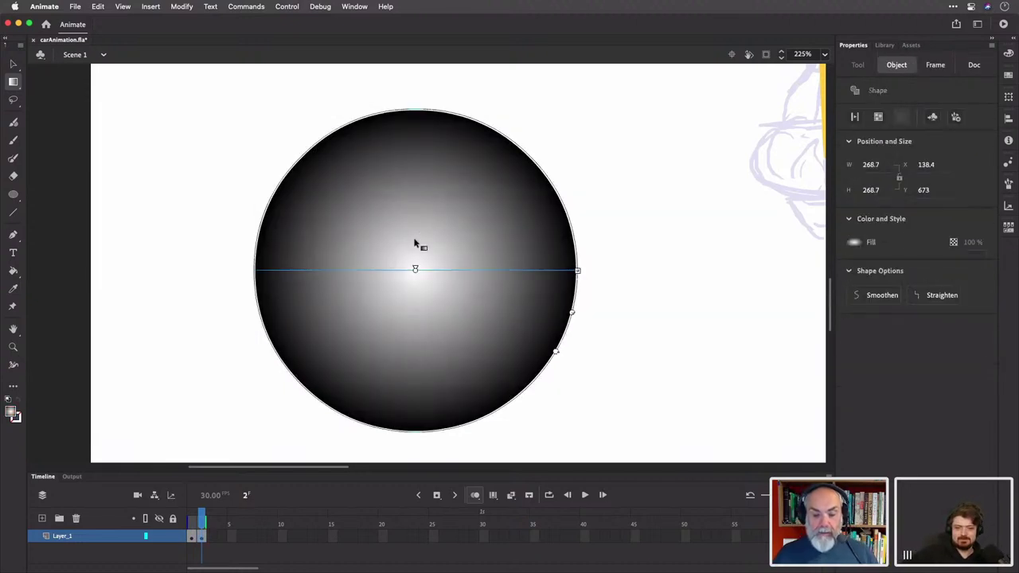
pyautogui.click(1006, 56)
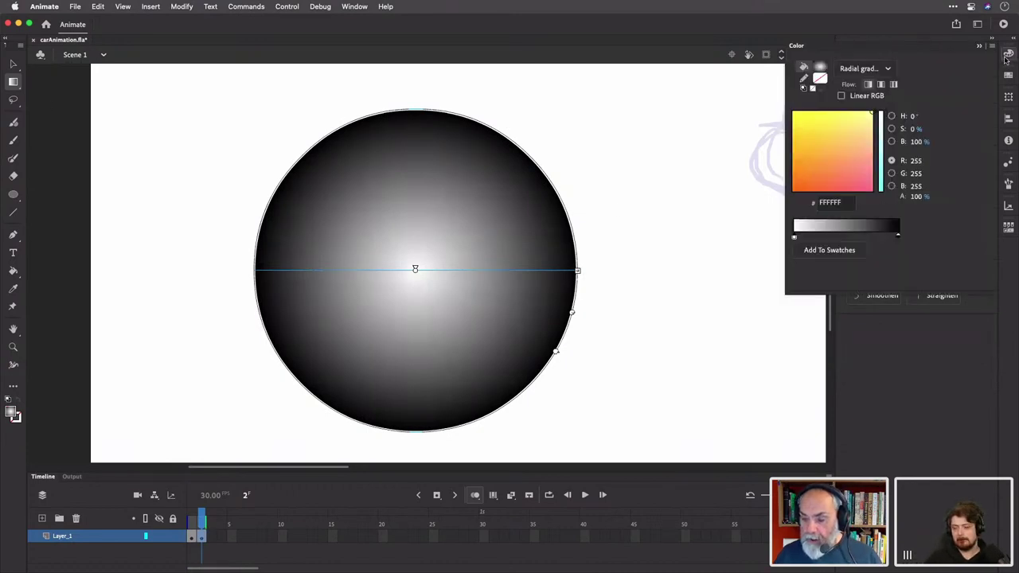
pyautogui.click(889, 69)
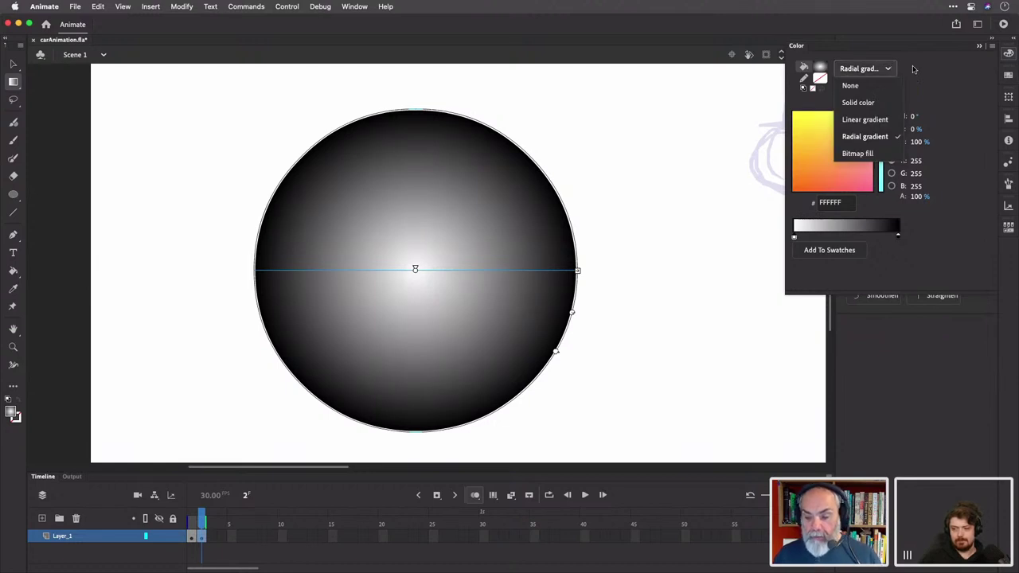
pyautogui.click(873, 68)
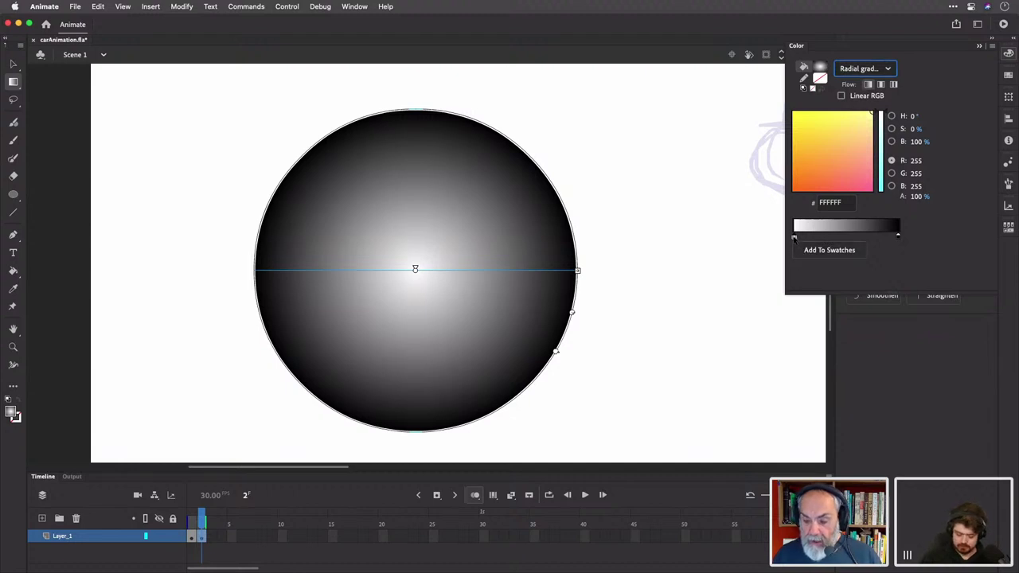
pyautogui.click(794, 237)
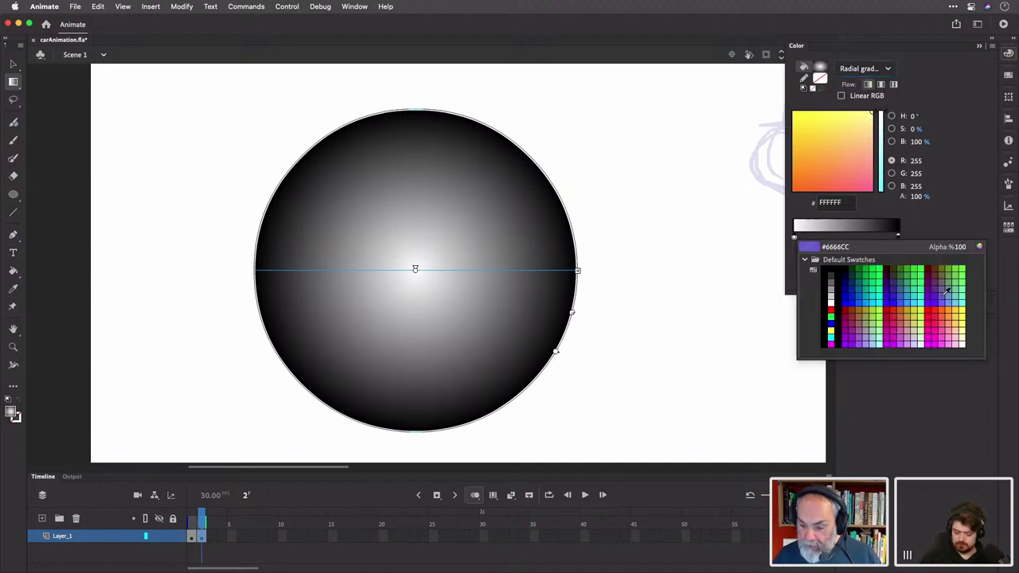
pyautogui.click(865, 335)
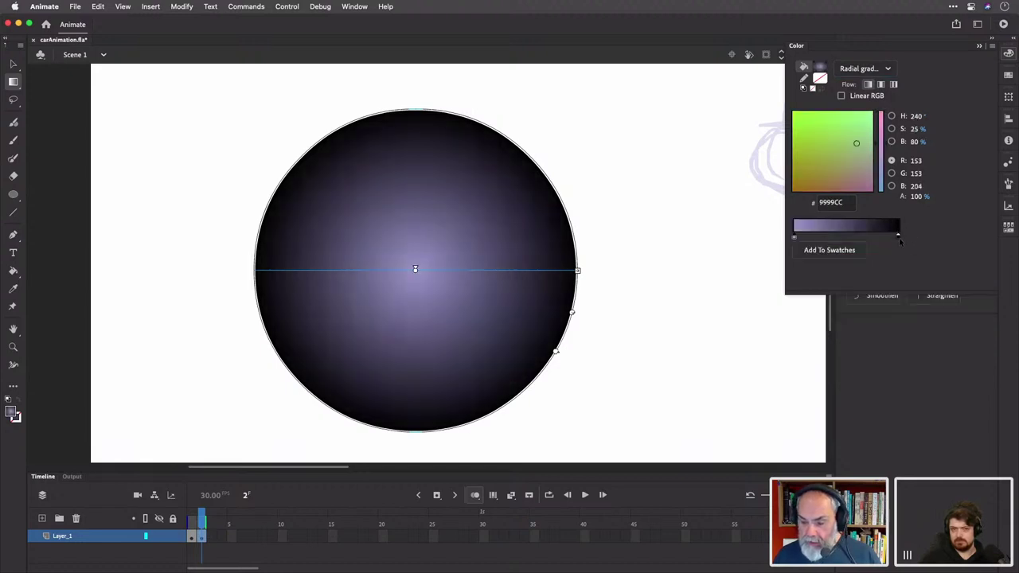
# Change the black outer colour stop of the large circle's radial gradient to dark grey 333333 and deselect the circle
pyautogui.doubleClick(899, 236)
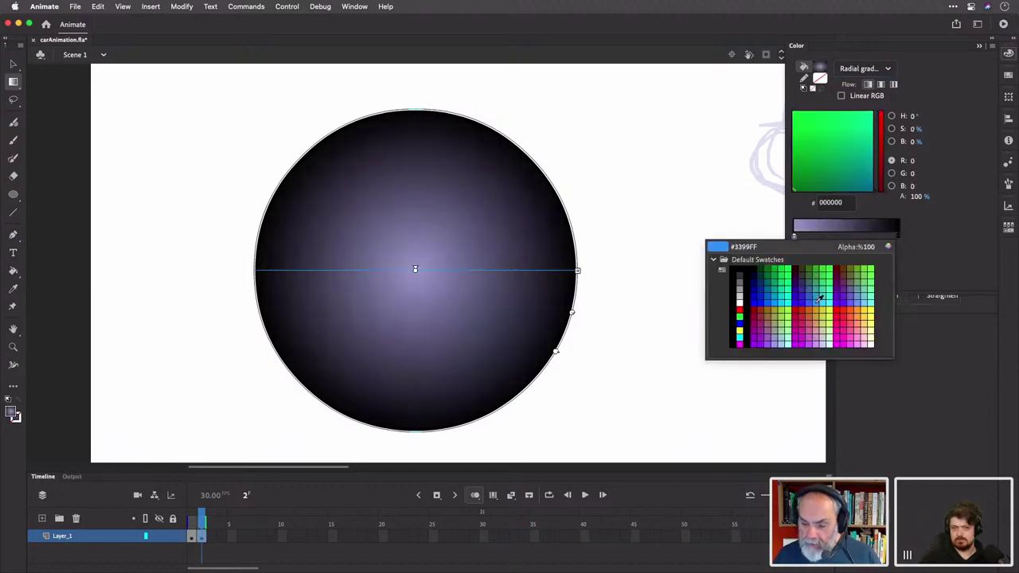
pyautogui.click(740, 275)
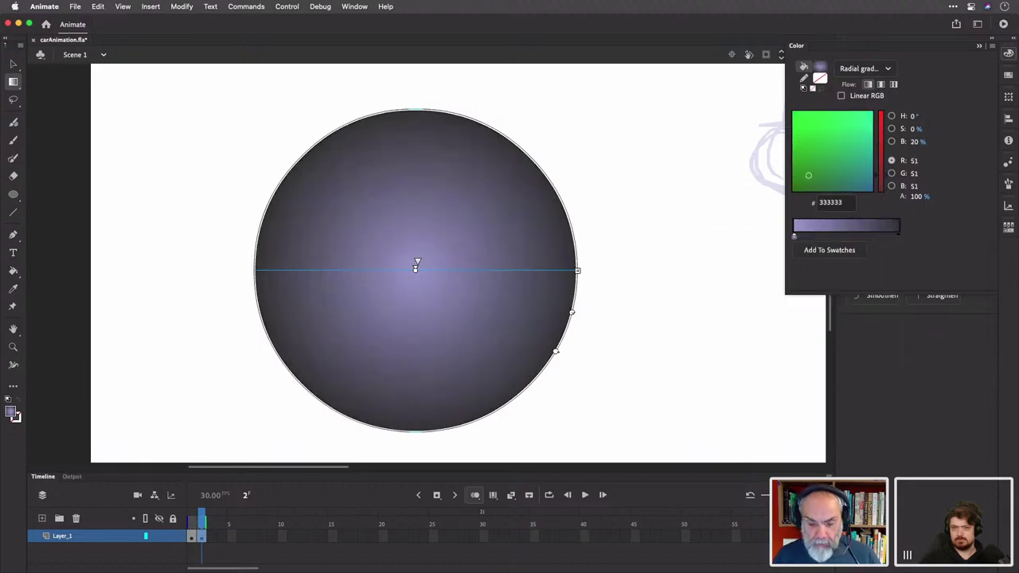
pyautogui.click(416, 265)
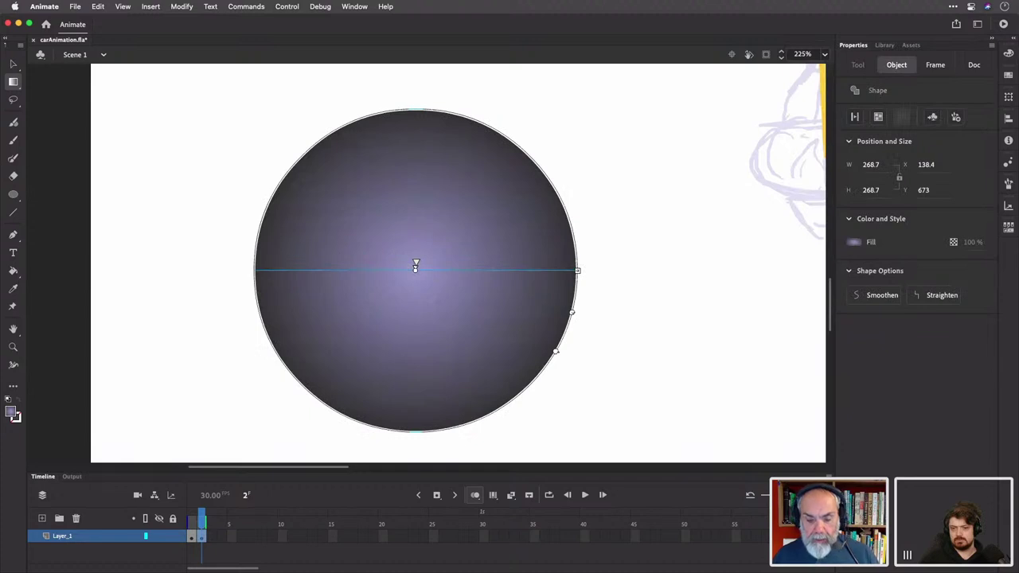
pyautogui.press('v')
pyautogui.click(237, 139)
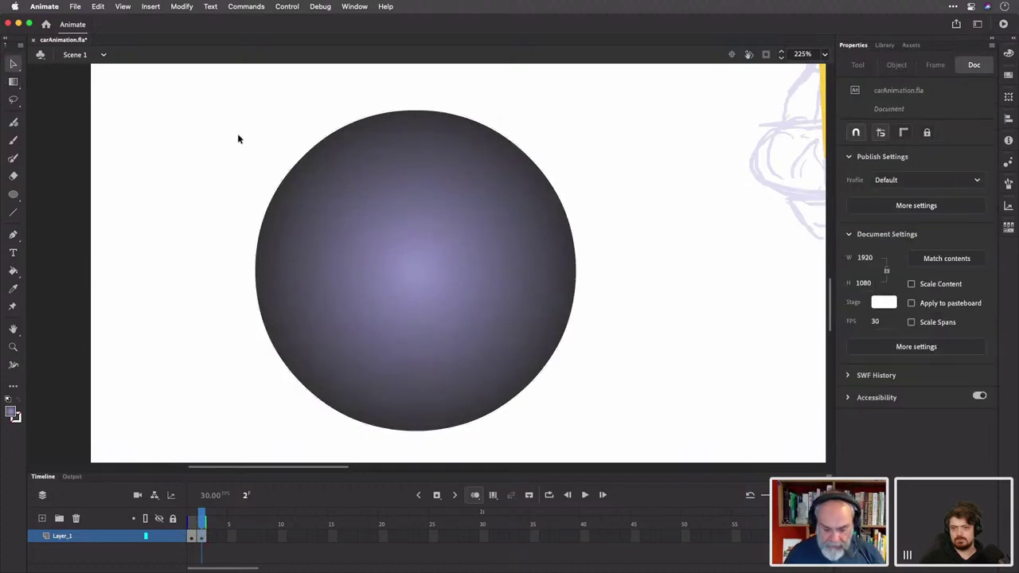
# Try to centre the middle grey circle and the large gradient circle on the stage with Align to stage
pyautogui.press('super+2')
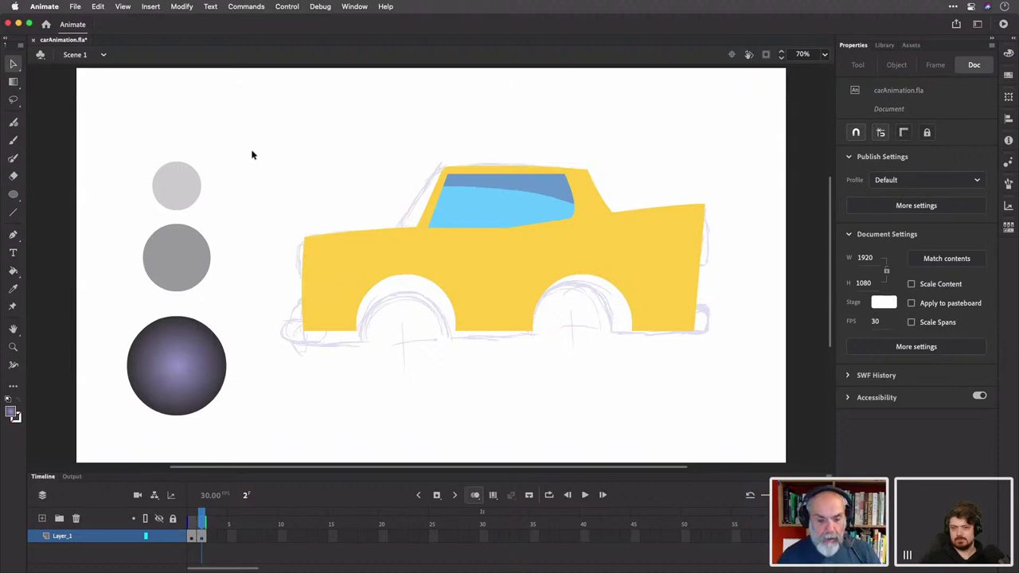
pyautogui.click(198, 254)
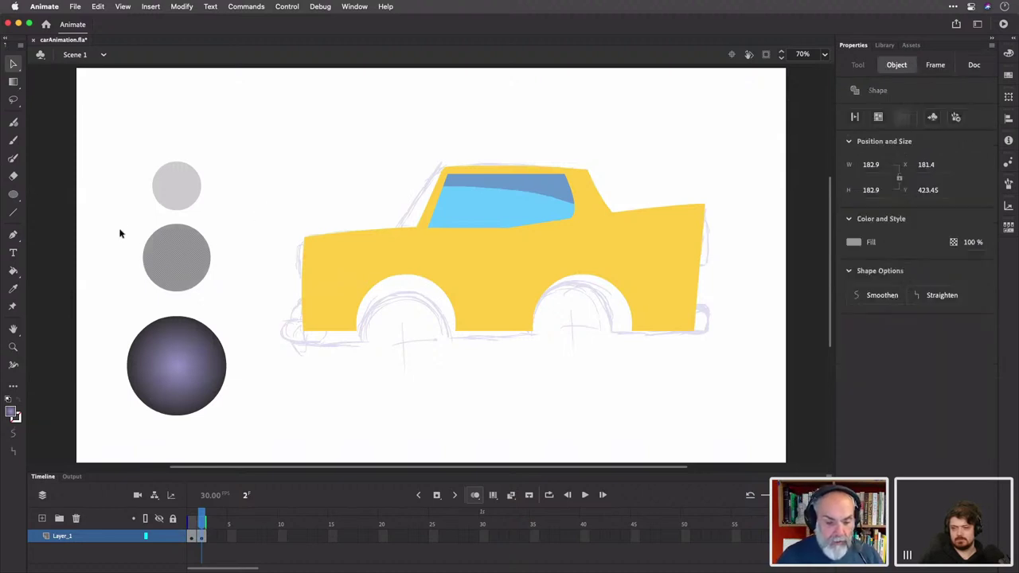
pyautogui.moveTo(106, 222)
pyautogui.mouseDown()
pyautogui.moveTo(239, 357)
pyautogui.moveTo(268, 411)
pyautogui.moveTo(258, 427)
pyautogui.mouseUp()
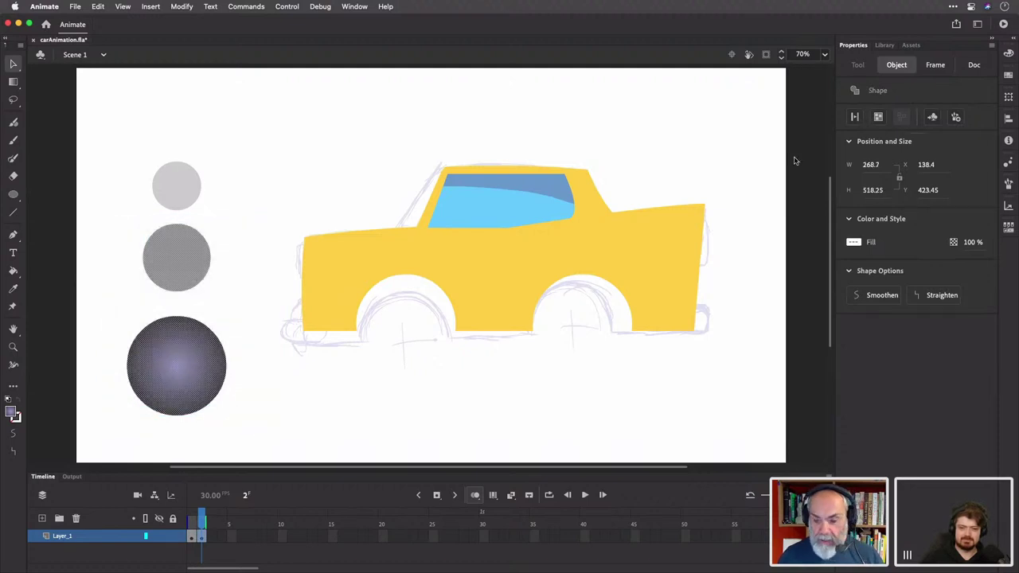
pyautogui.click(1009, 118)
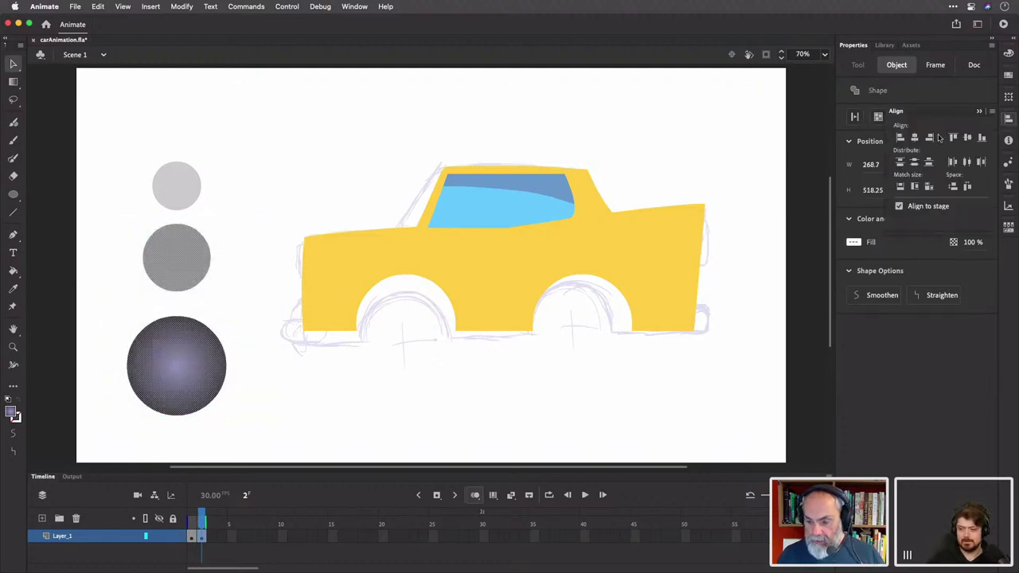
pyautogui.click(914, 138)
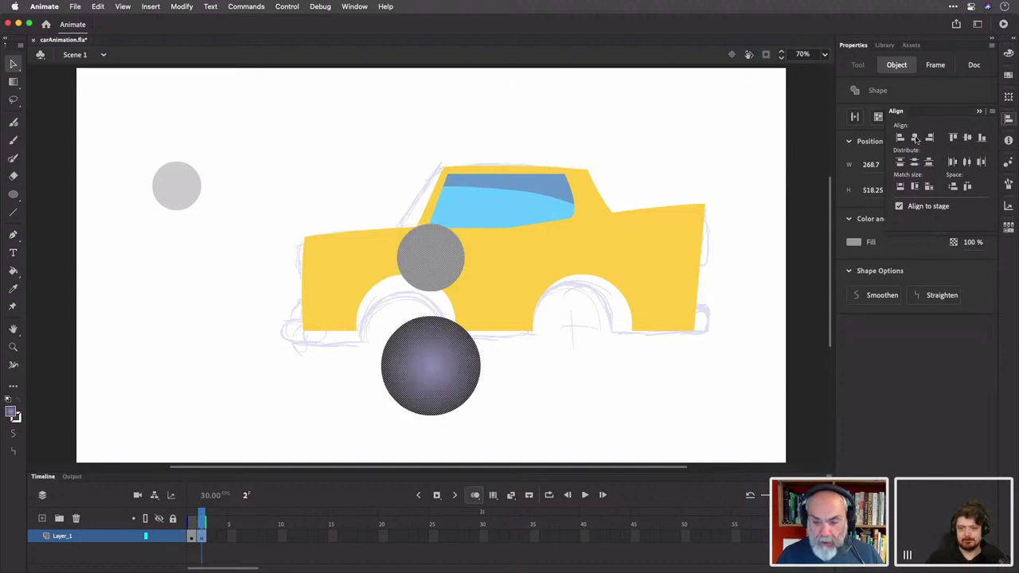
pyautogui.click(967, 138)
pyautogui.moveTo(448, 269); pyautogui.dragTo(157, 311)
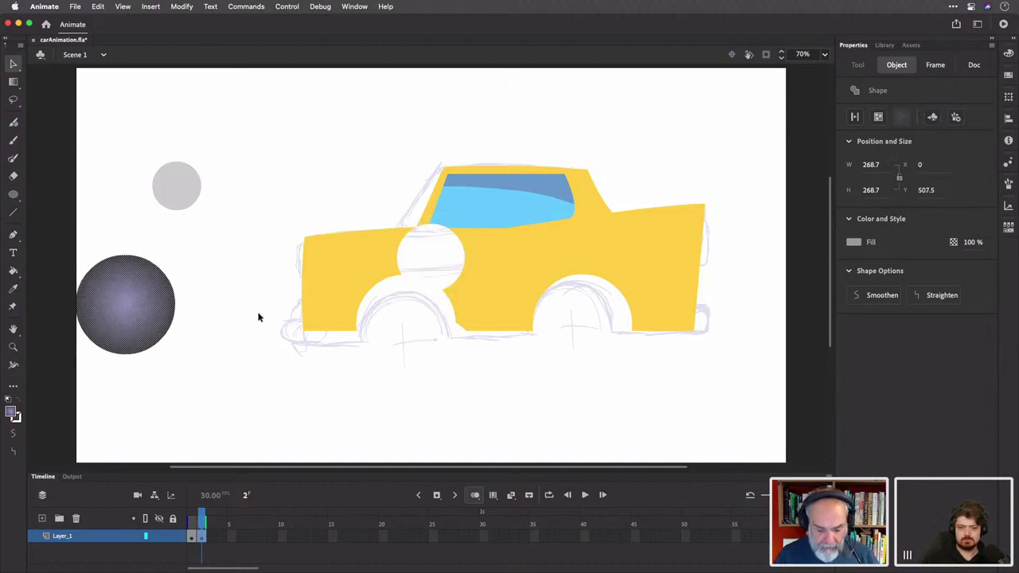
# Undo the stage alignment and movement of the two circles
pyautogui.press('super+z')
pyautogui.press('super+z')
pyautogui.press('super+alt+2')
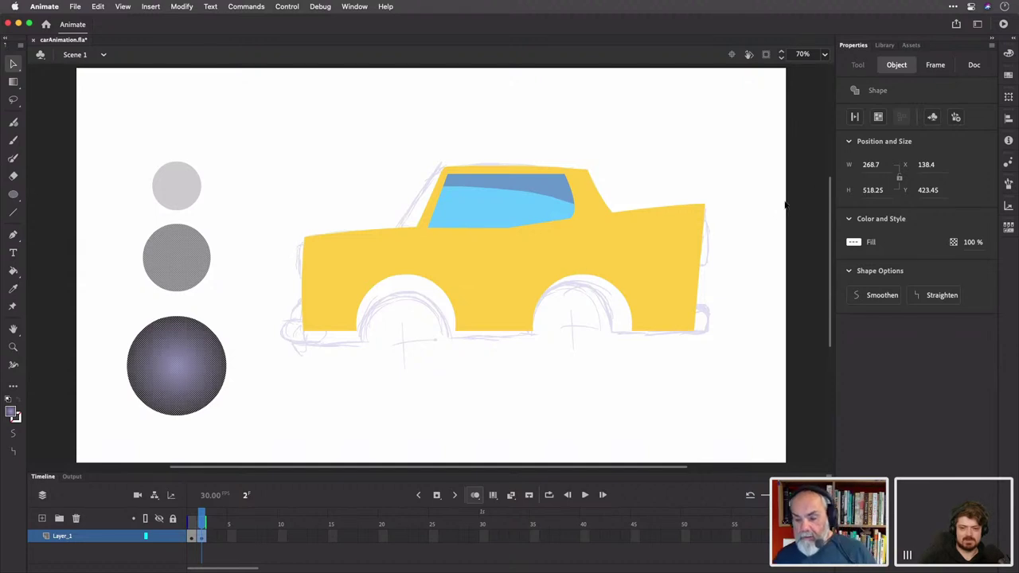
# Try to align the centres of the middle grey and large gradient circles with Align to stage turned off, and undo the vertical alignment
pyautogui.click(1007, 118)
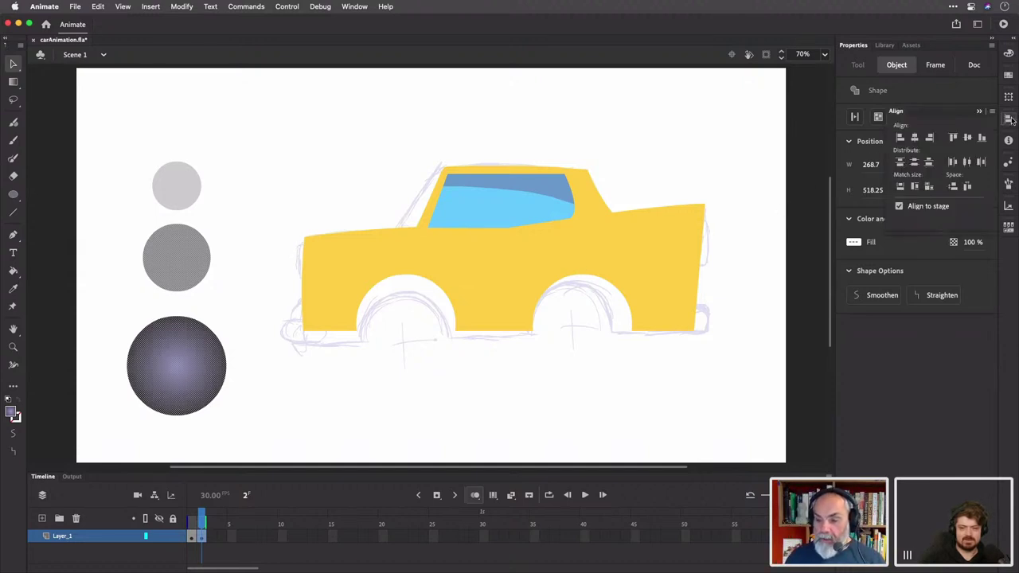
pyautogui.click(898, 207)
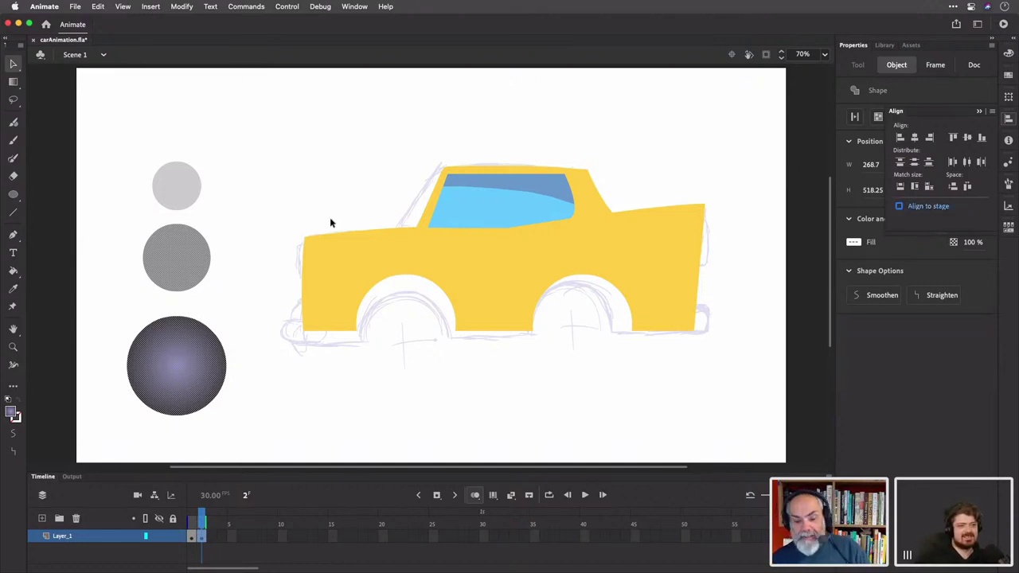
pyautogui.click(914, 139)
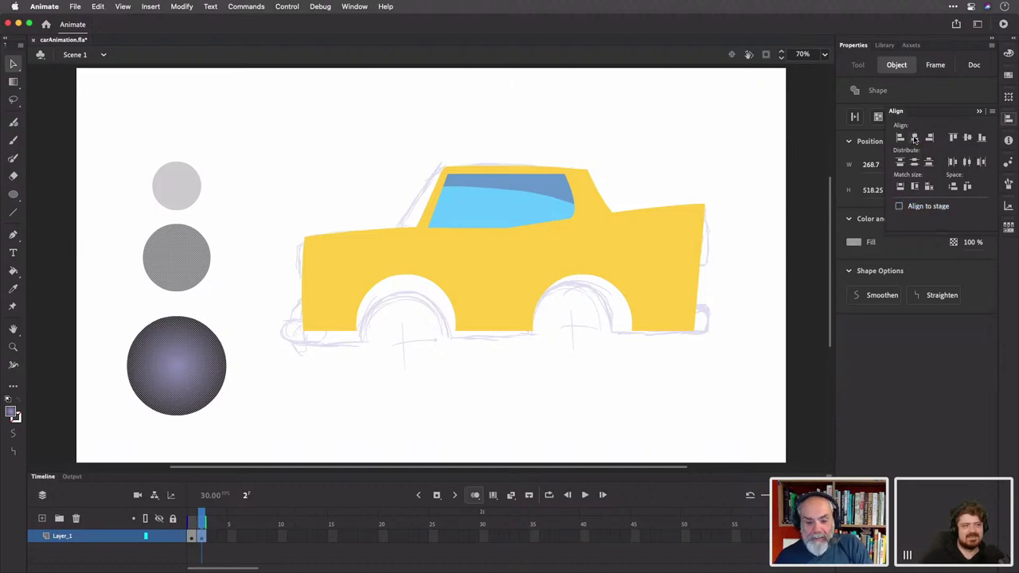
pyautogui.click(967, 138)
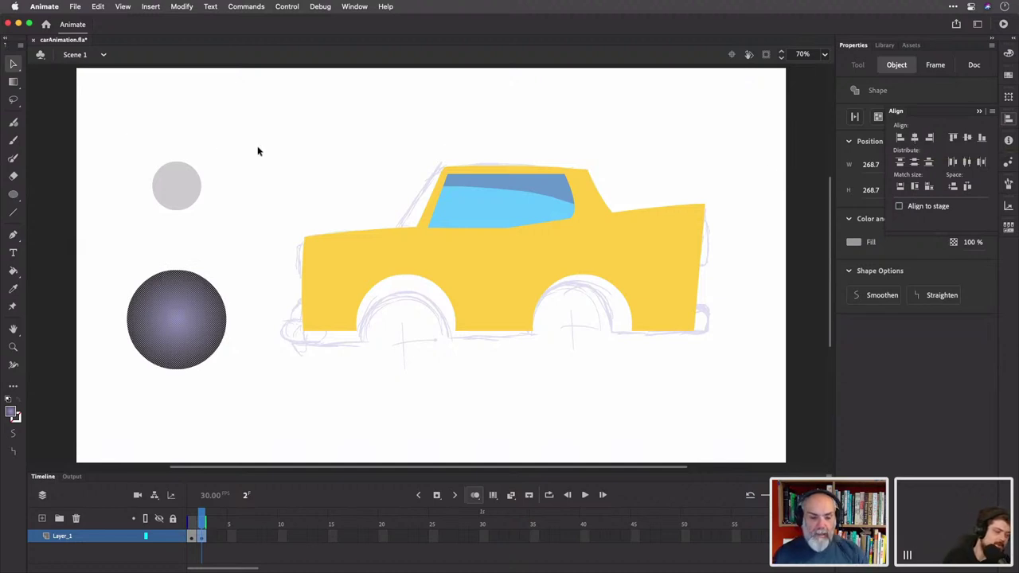
pyautogui.press('super+z')
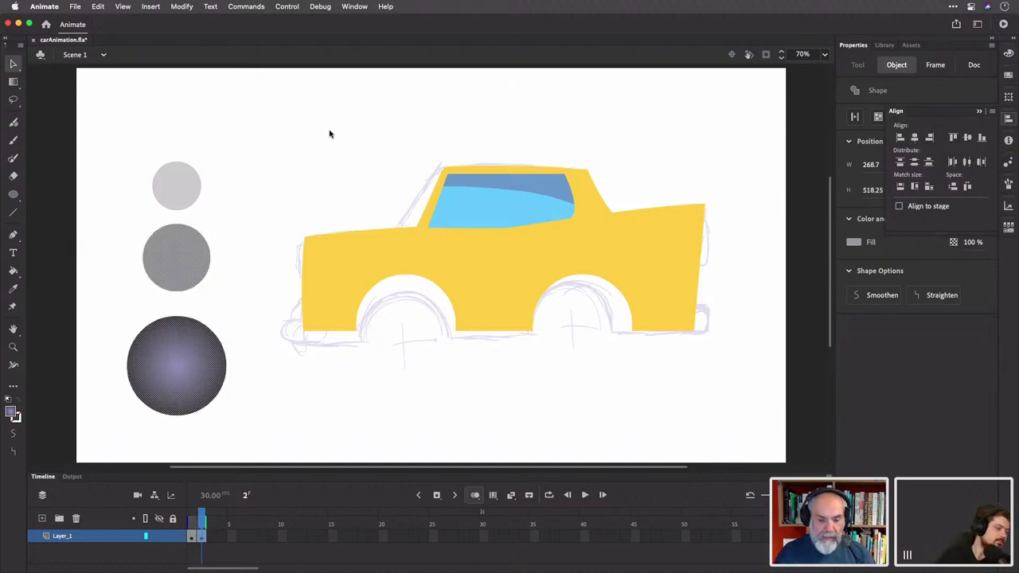
# Move the middle grey circle and the small light grey circle onto the centre of the large gradient circle to form a wheel
pyautogui.click(194, 218)
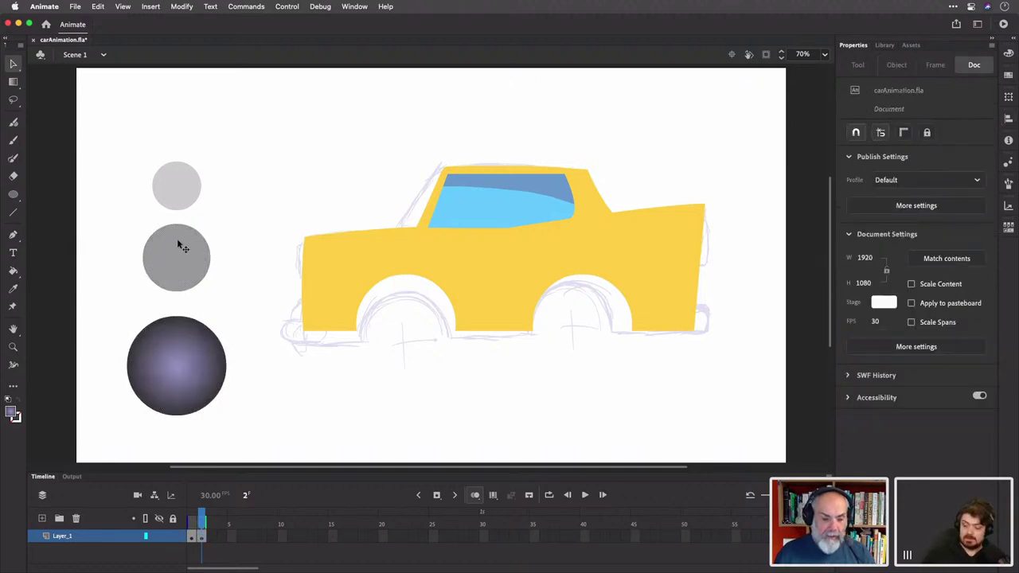
pyautogui.click(178, 242)
pyautogui.moveTo(179, 244)
pyautogui.mouseDown()
pyautogui.moveTo(180, 298)
pyautogui.moveTo(193, 318)
pyautogui.moveTo(218, 236)
pyautogui.moveTo(183, 252)
pyautogui.moveTo(193, 346)
pyautogui.moveTo(182, 352)
pyautogui.mouseUp()
pyautogui.click(224, 253)
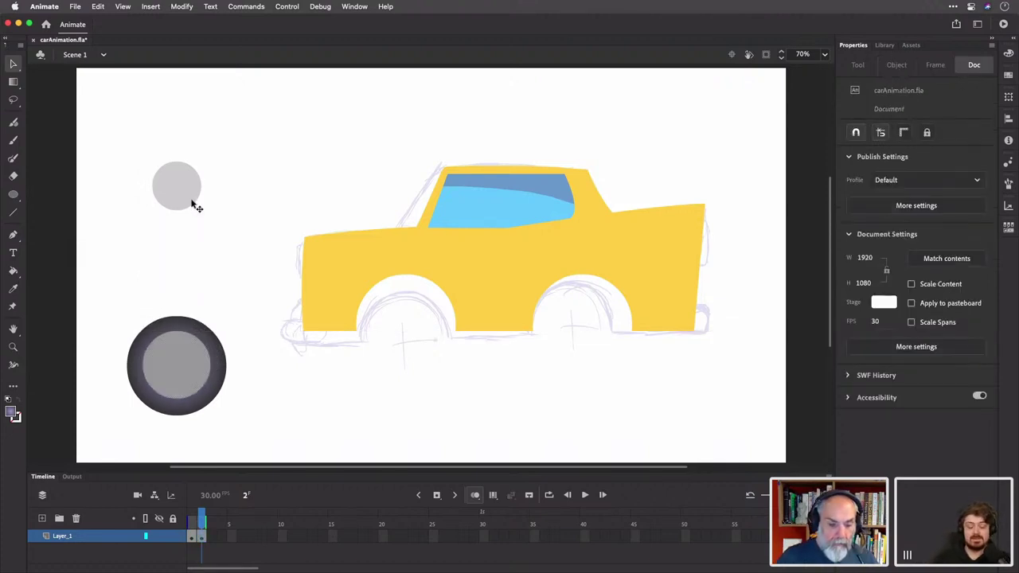
pyautogui.moveTo(182, 186); pyautogui.dragTo(183, 368)
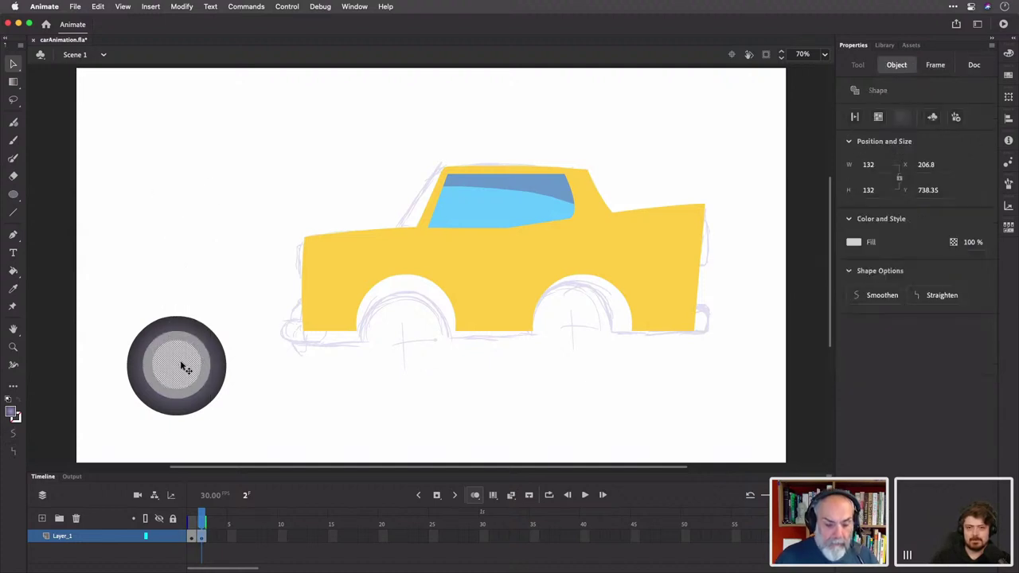
pyautogui.click(115, 417)
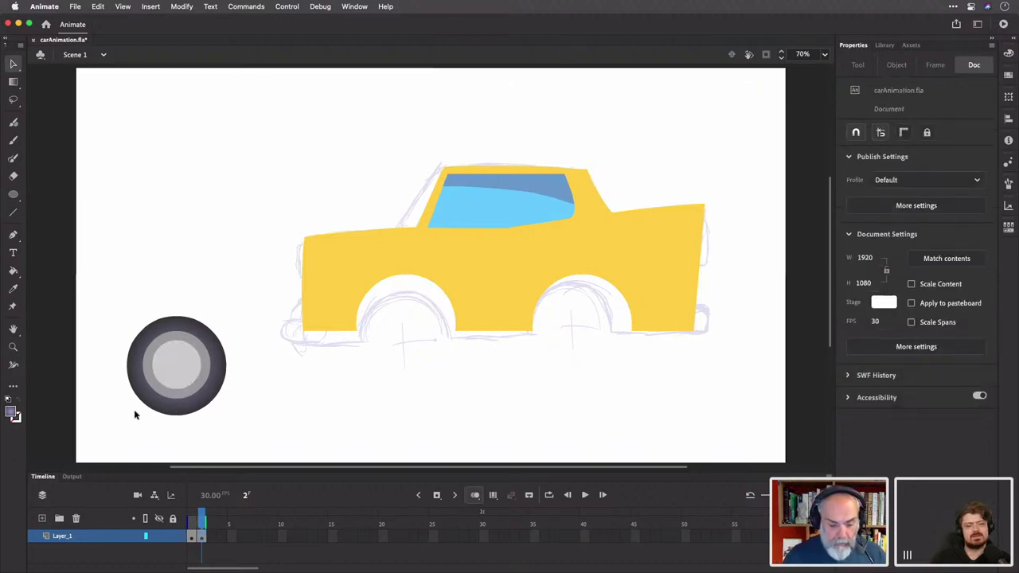
# Reshape the dark tyre's outline by pulling its outer edge slightly inward on the left and bottom, to about 267 × 264 px
pyautogui.press('z')
pyautogui.moveTo(109, 309)
pyautogui.mouseDown()
pyautogui.moveTo(152, 362)
pyautogui.moveTo(244, 420)
pyautogui.mouseUp()
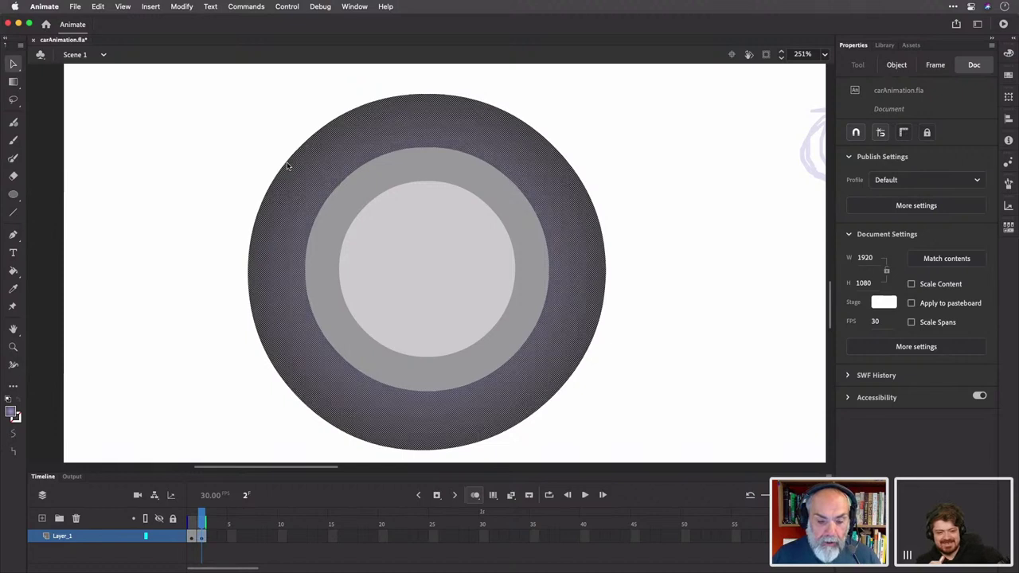
pyautogui.rightClick(288, 162)
pyautogui.press('Escape')
pyautogui.click(265, 163)
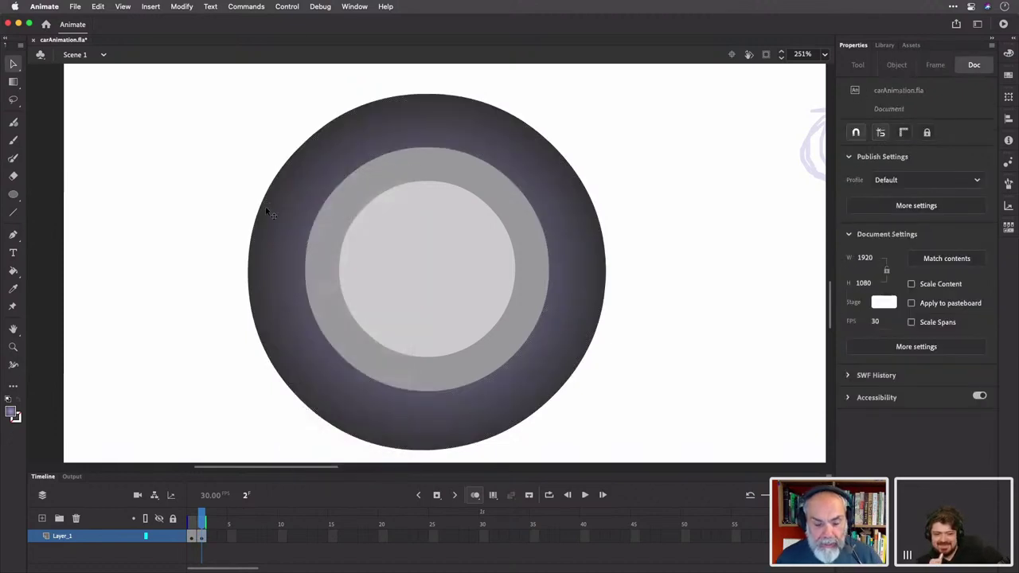
pyautogui.press('super+z')
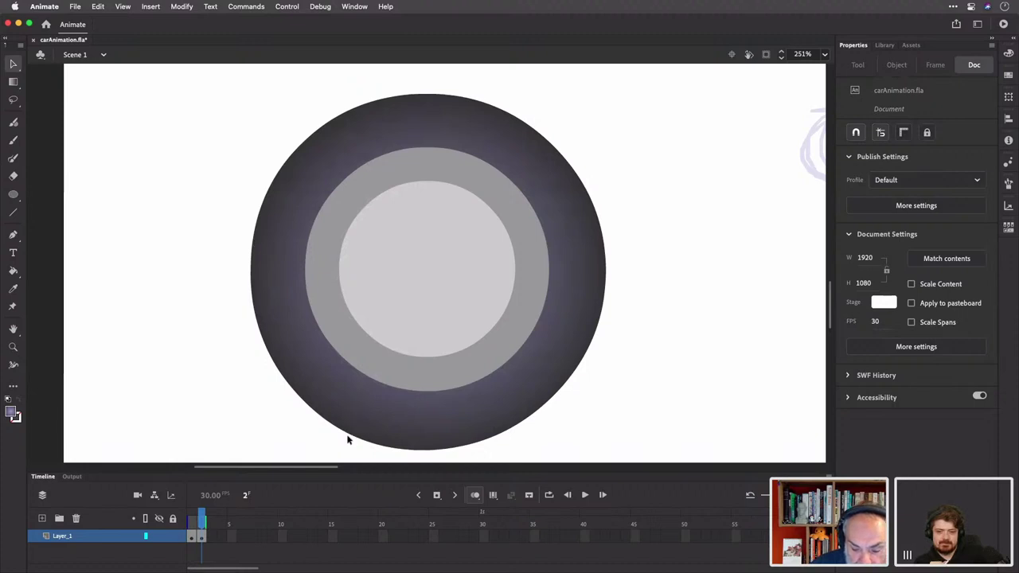
pyautogui.press('super+z')
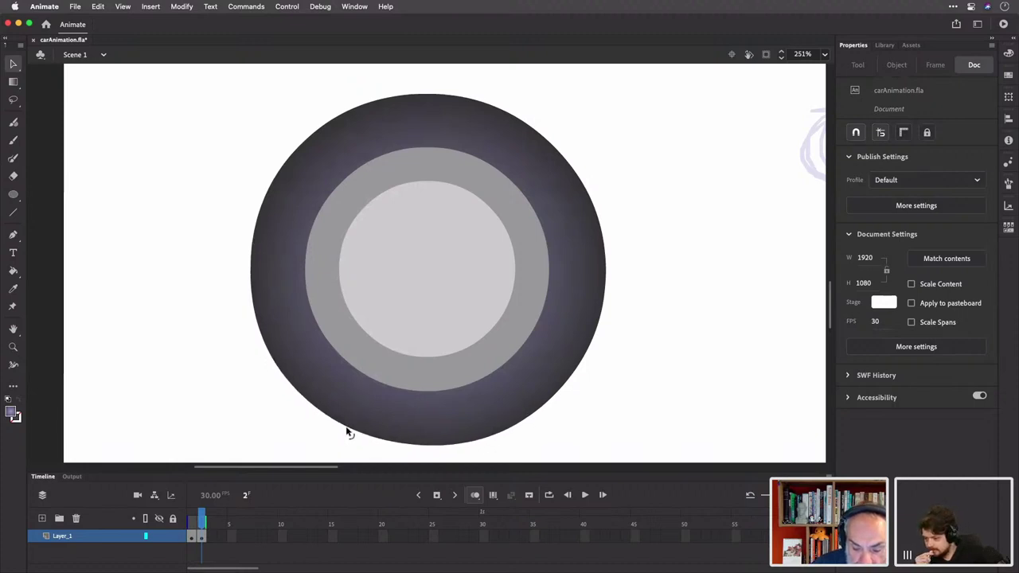
pyautogui.rightClick(521, 124)
pyautogui.click(515, 119)
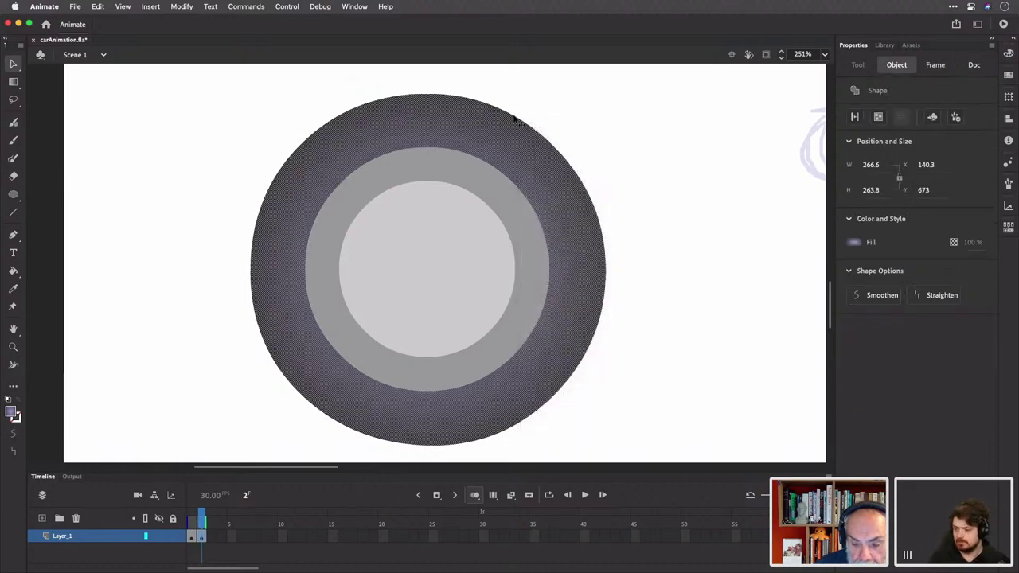
pyautogui.click(525, 110)
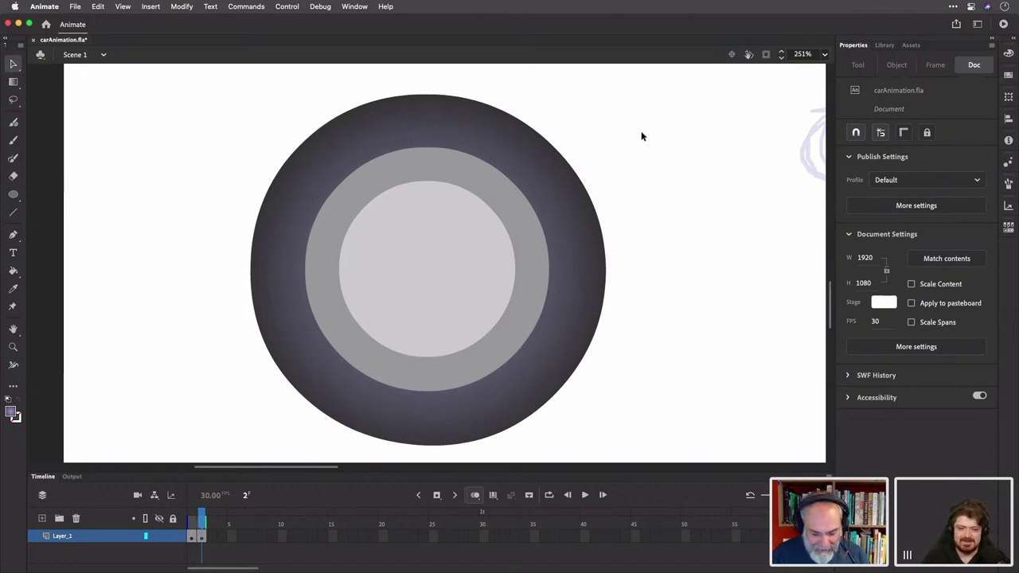
pyautogui.press('super+2')
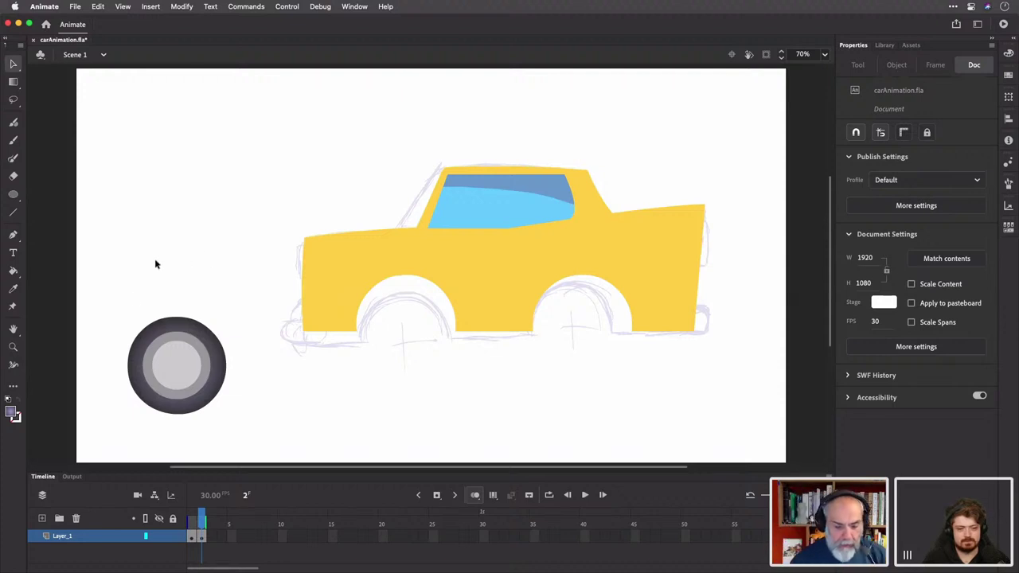
pyautogui.moveTo(115, 304); pyautogui.dragTo(250, 425)
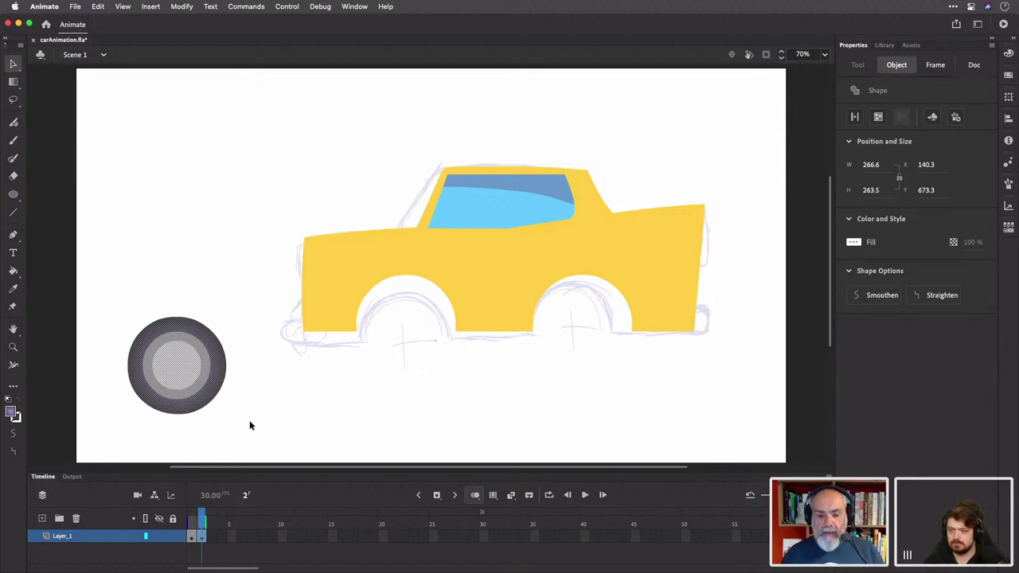
pyautogui.click(499, 264)
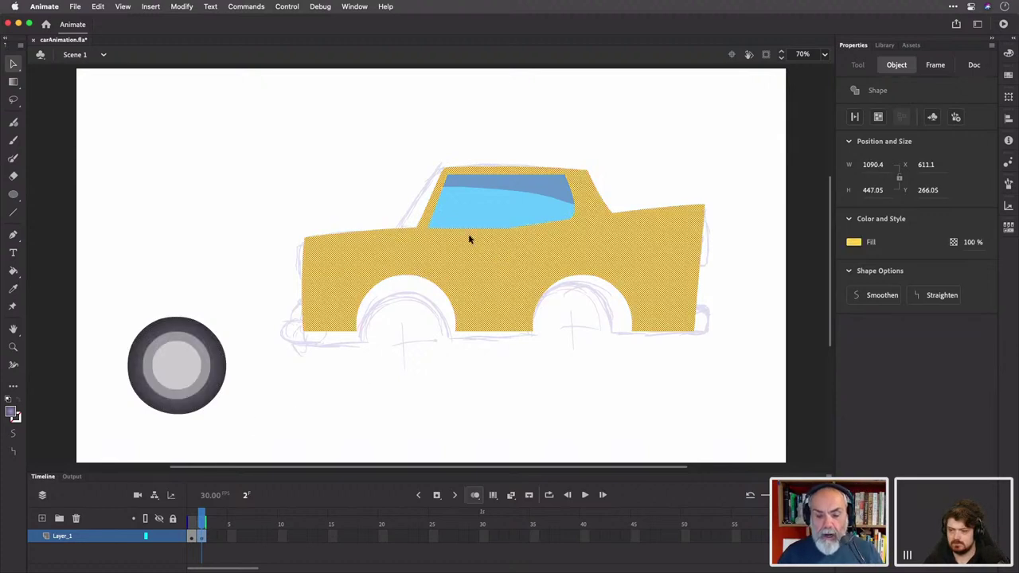
pyautogui.click(362, 160)
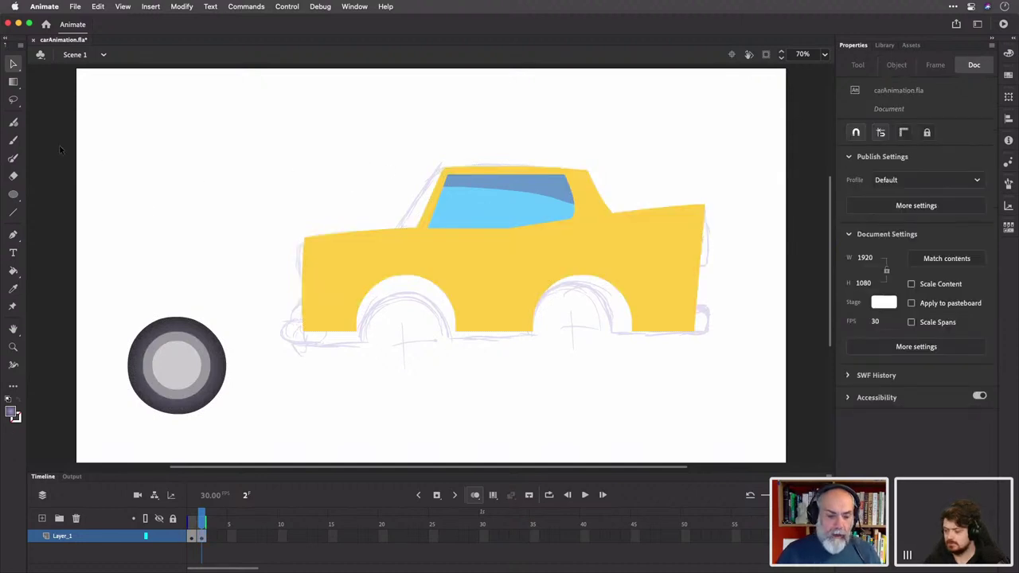
# Add a new layer above Layer_1 and draw a gradient-filled circle about 318 px wide above the wheel
pyautogui.click(43, 518)
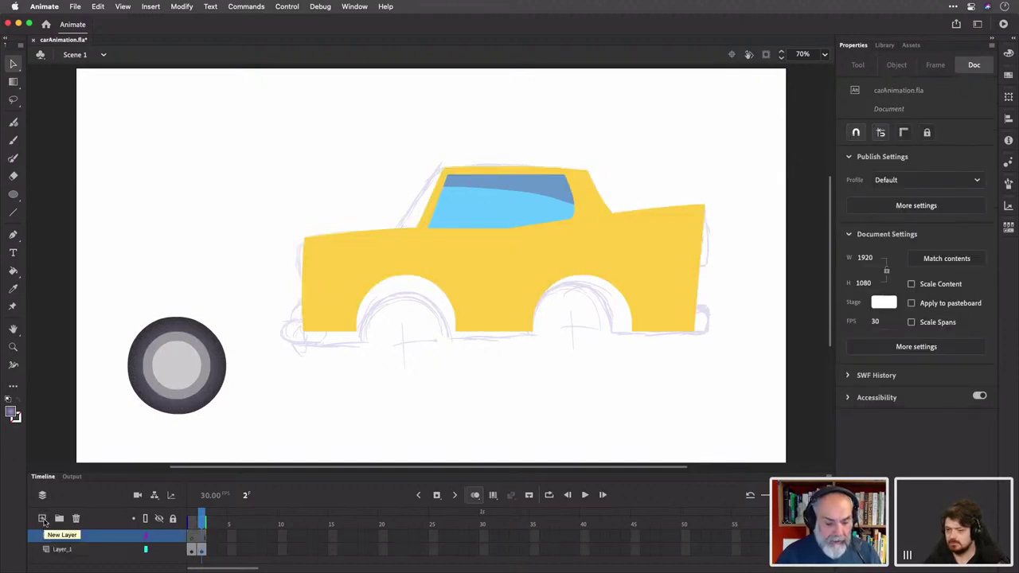
pyautogui.click(13, 194)
pyautogui.moveTo(128, 128); pyautogui.dragTo(244, 252)
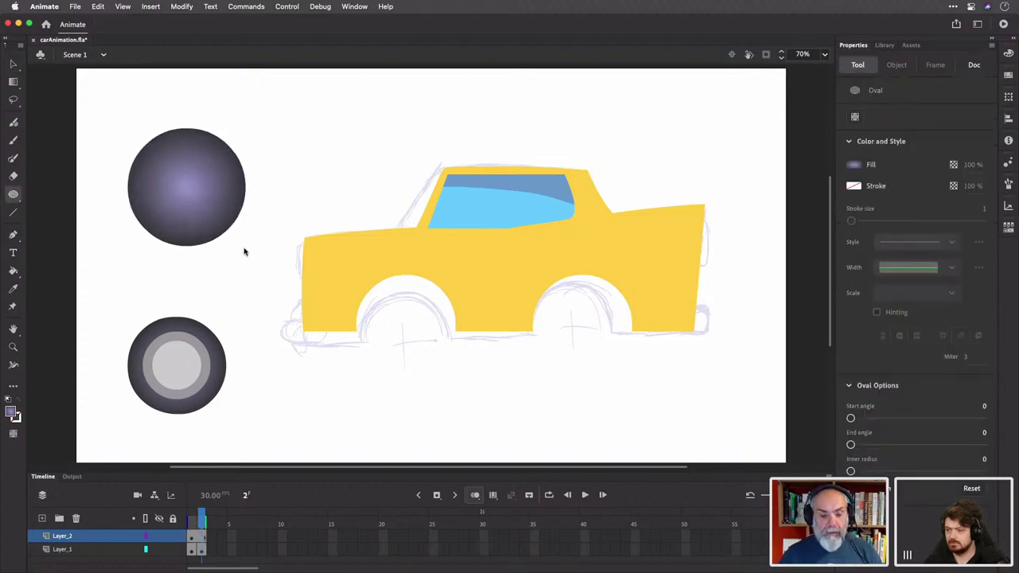
# Lock Layer_1 and move the new gradient circle to about X 181, Y 116
pyautogui.click(173, 549)
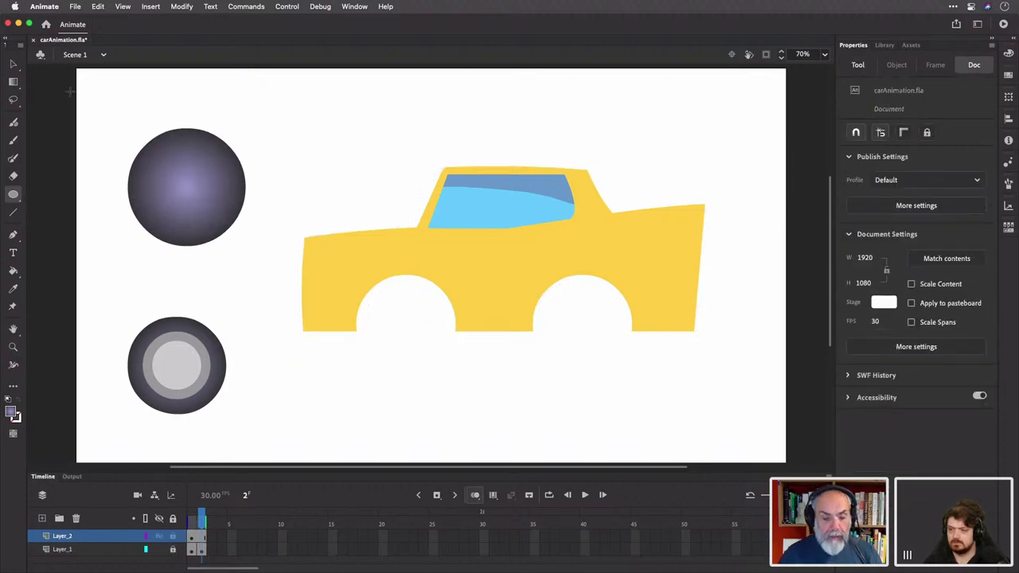
pyautogui.click(13, 64)
pyautogui.moveTo(167, 158)
pyautogui.mouseDown()
pyautogui.moveTo(227, 158)
pyautogui.moveTo(250, 204)
pyautogui.moveTo(273, 218)
pyautogui.moveTo(405, 181)
pyautogui.moveTo(178, 171)
pyautogui.mouseUp()
pyautogui.click(314, 140)
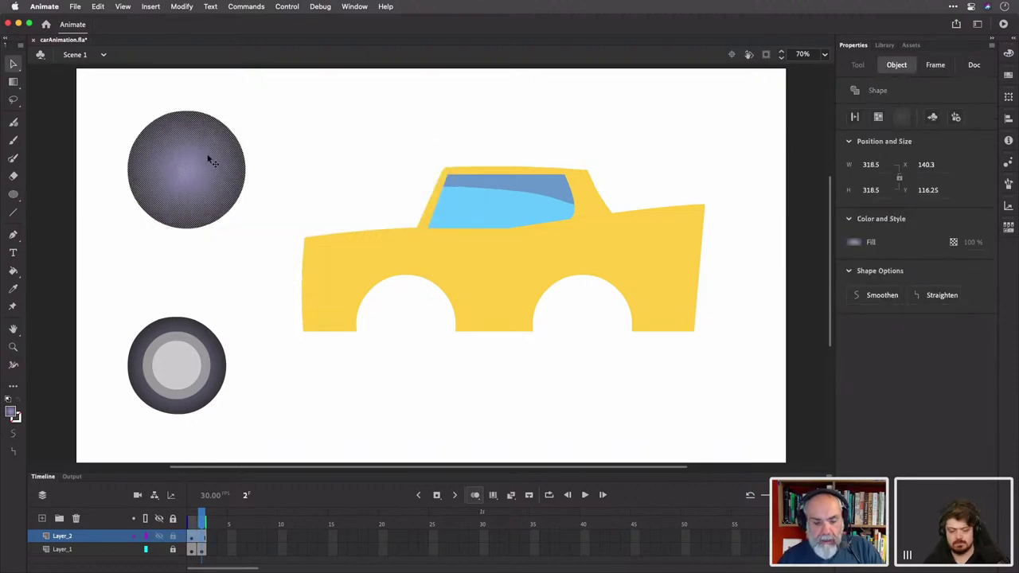
pyautogui.moveTo(204, 159); pyautogui.dragTo(211, 161)
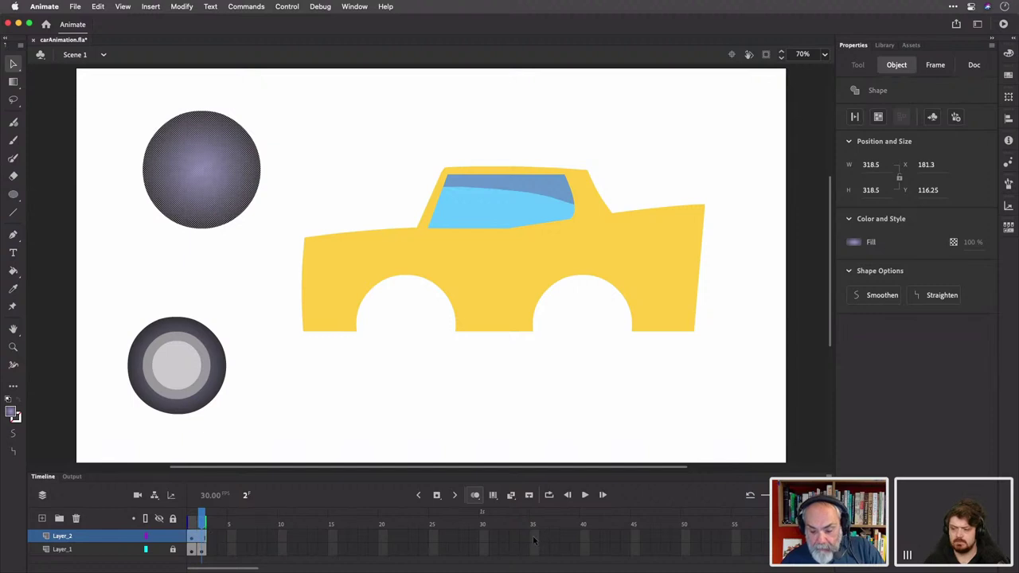
# Remove the second frame from Layer_2 so the layer holds only frame 1
pyautogui.click(204, 536)
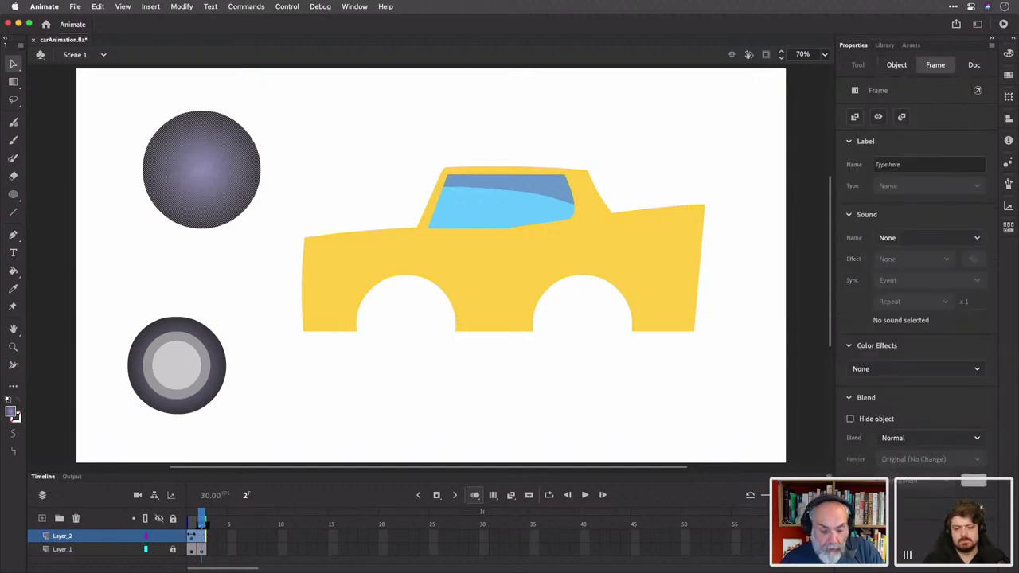
pyautogui.click(195, 536)
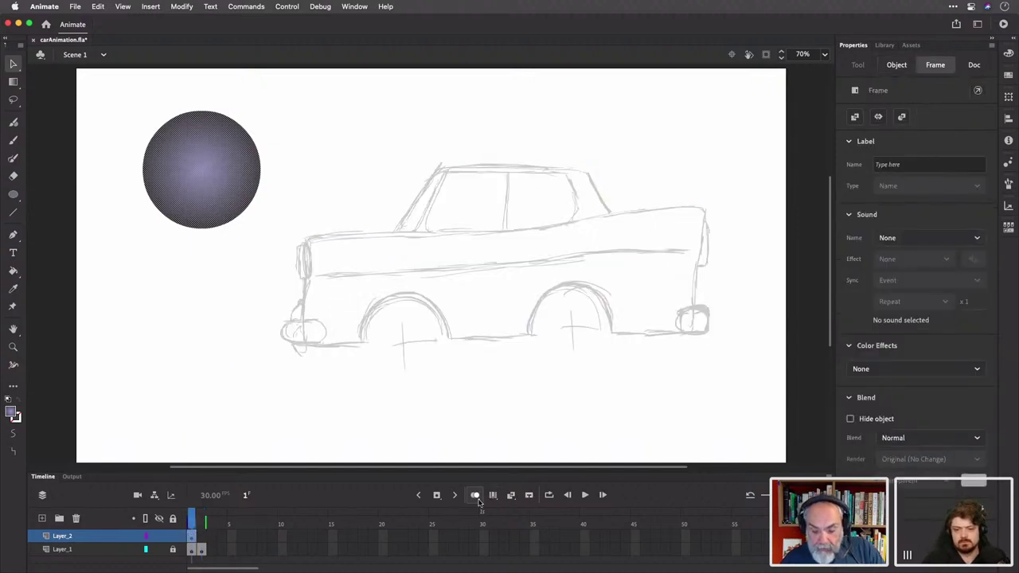
pyautogui.rightClick(195, 536)
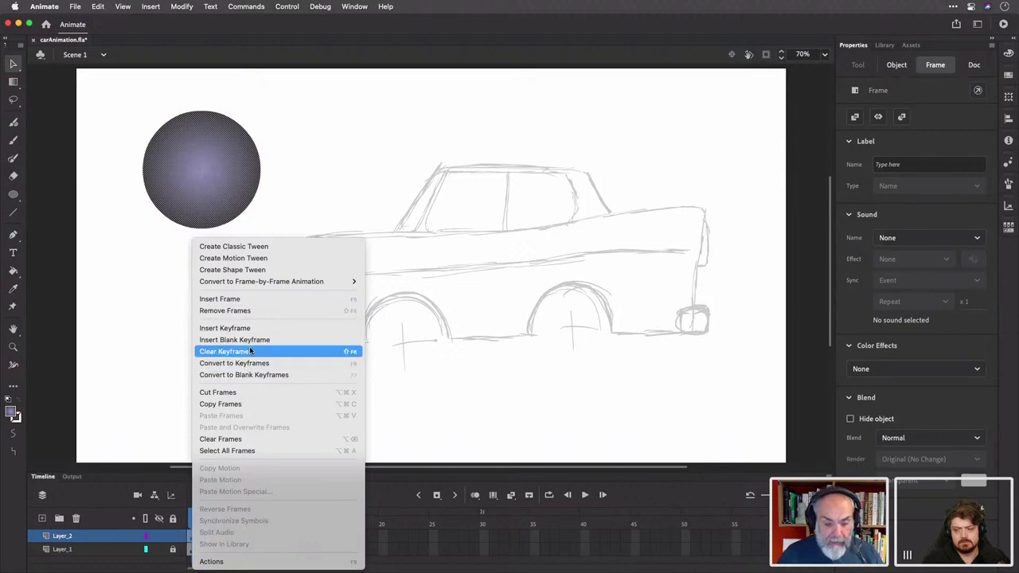
pyautogui.click(256, 260)
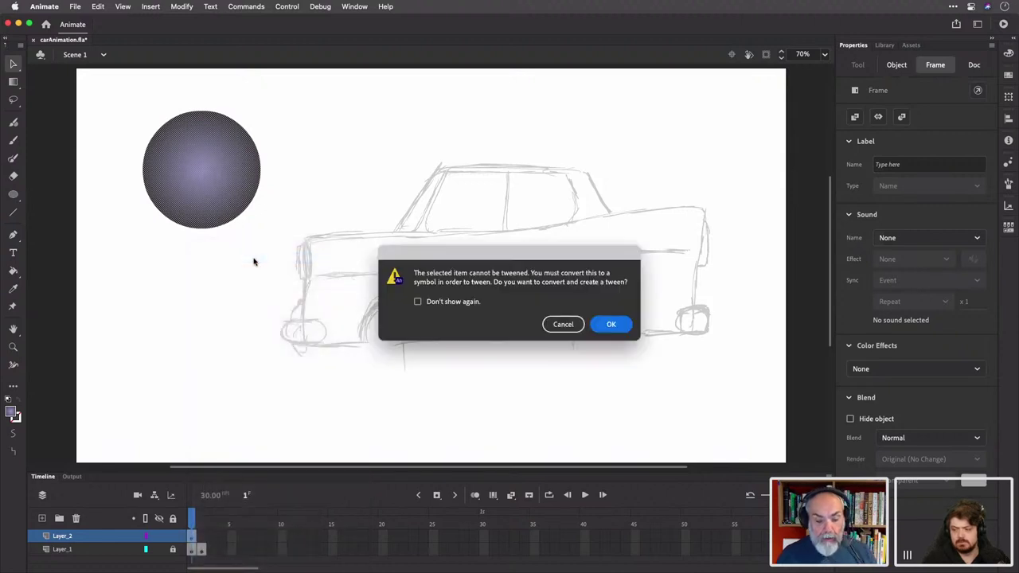
pyautogui.click(549, 322)
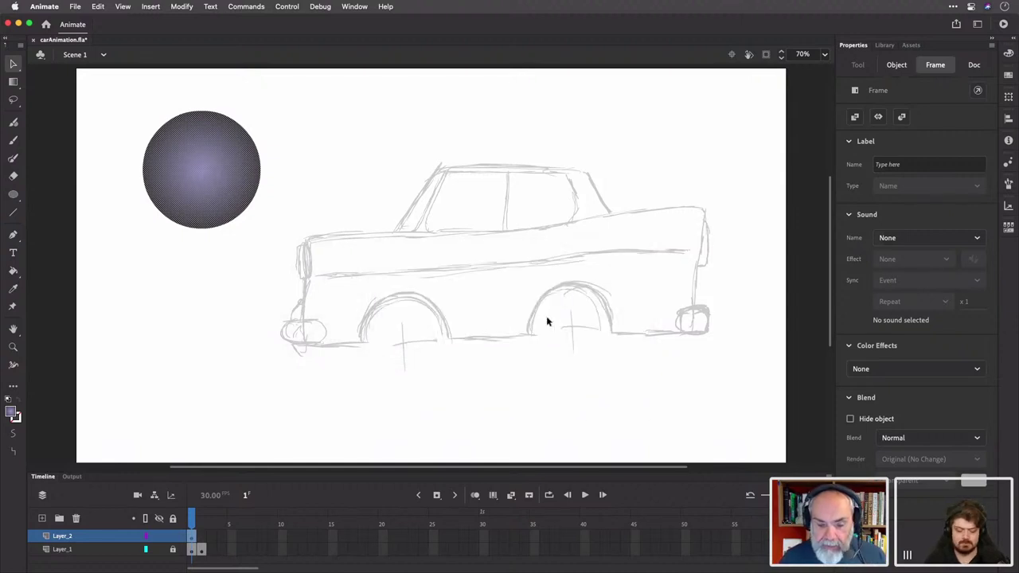
# Hide Layer_2, unlock Layer_1 and keep Layer_1 visible at frame 2
pyautogui.click(159, 537)
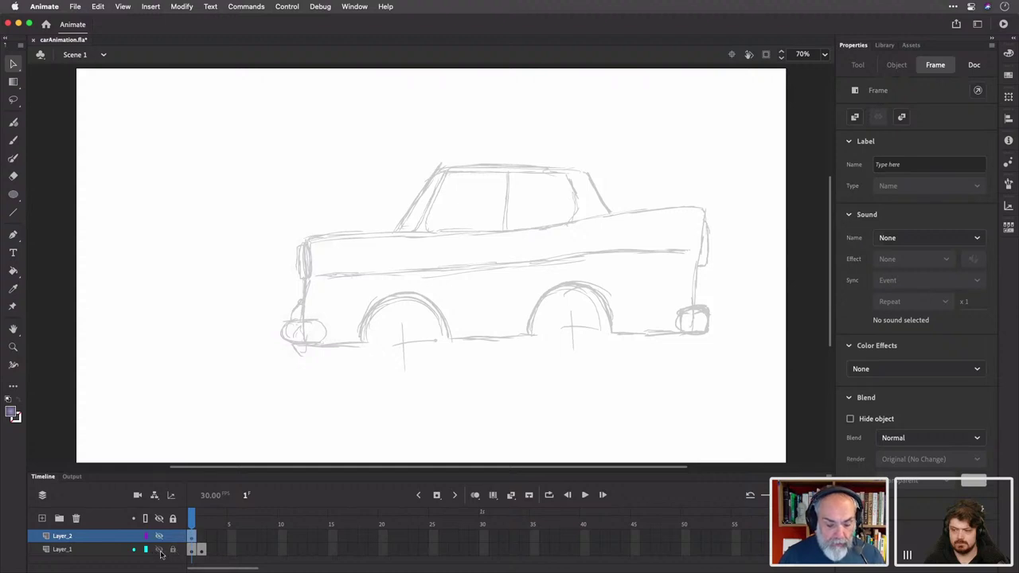
pyautogui.click(160, 549)
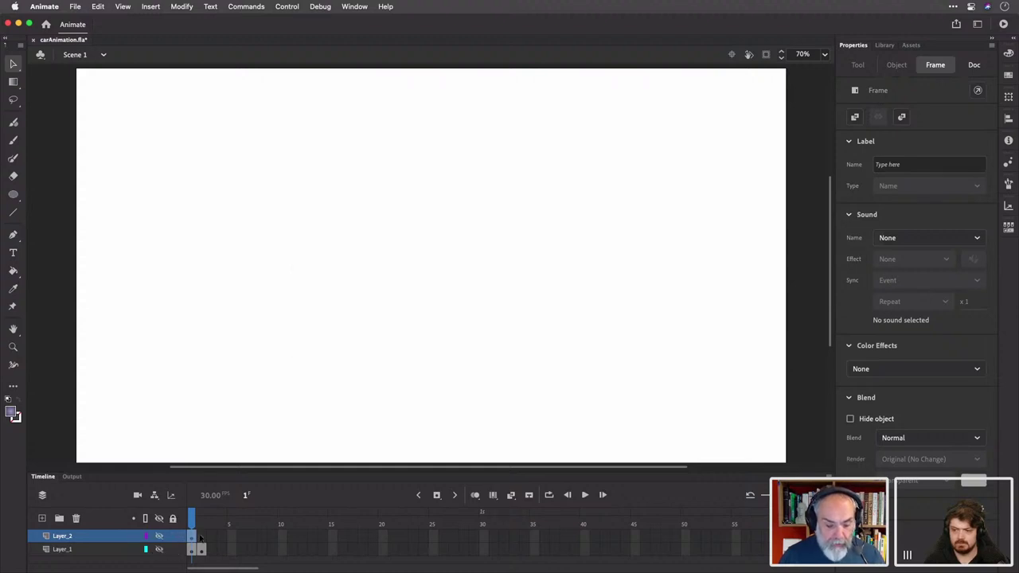
pyautogui.click(202, 518)
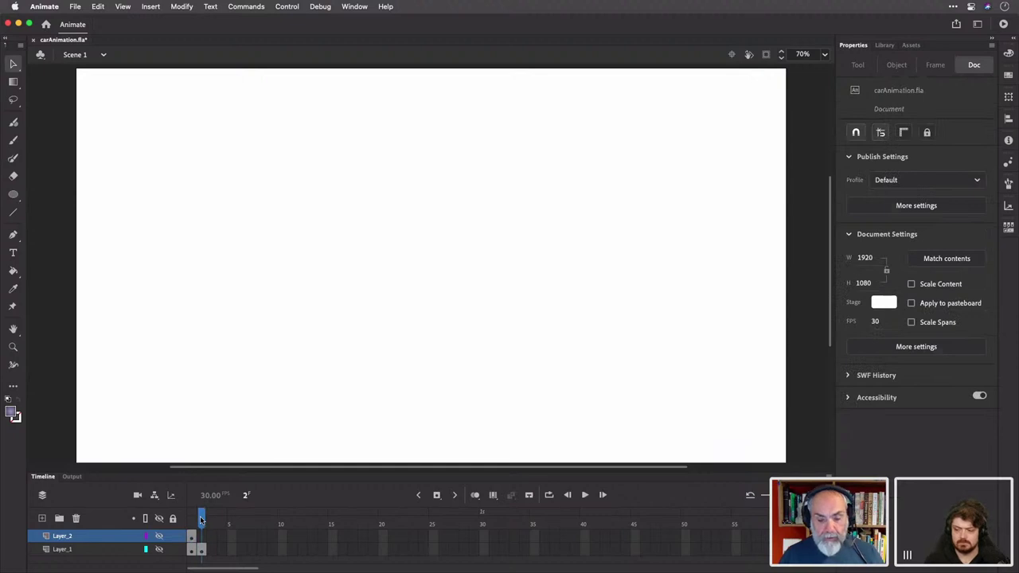
pyautogui.click(201, 549)
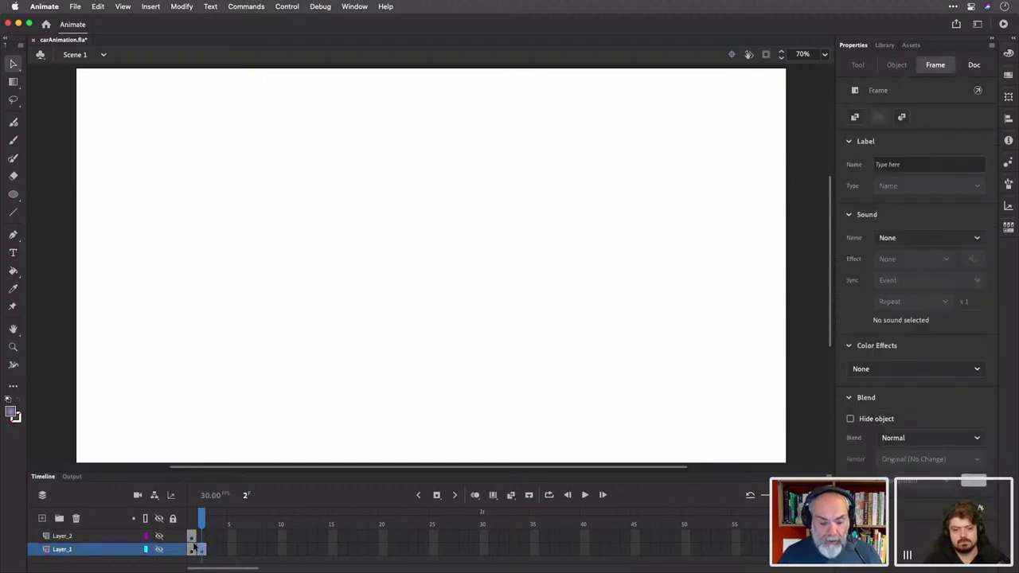
pyautogui.click(159, 550)
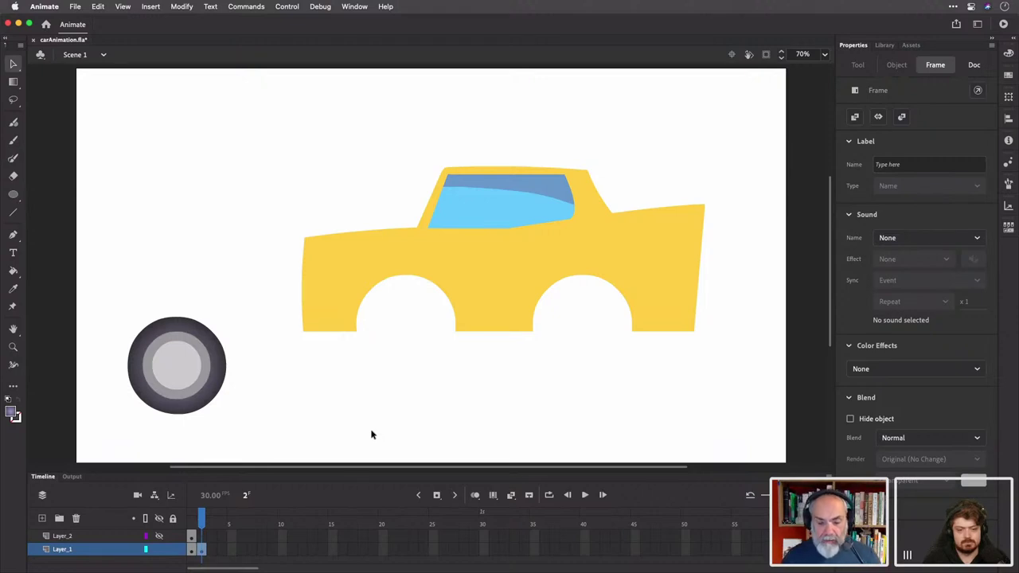
# Delete the entire rough car sketch from frame 1 of Layer_1
pyautogui.click(192, 549)
pyautogui.moveTo(255, 93)
pyautogui.mouseDown()
pyautogui.moveTo(683, 341)
pyautogui.moveTo(740, 407)
pyautogui.mouseUp()
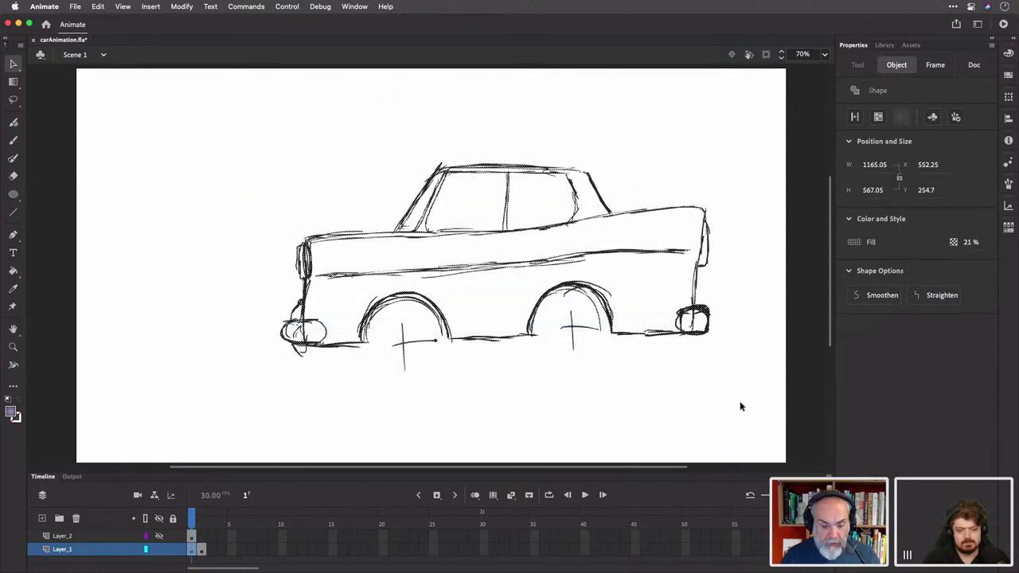
pyautogui.press('Delete')
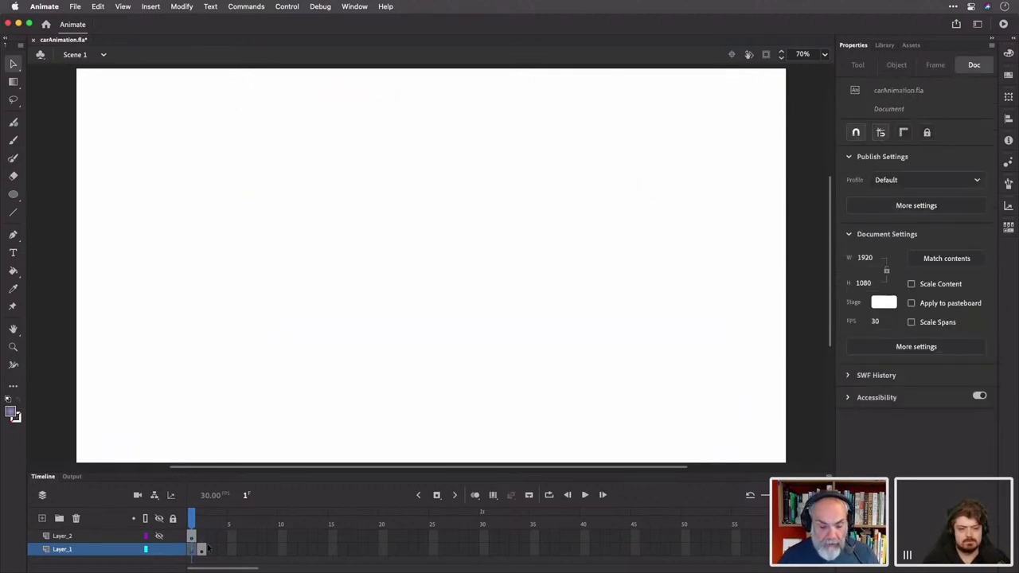
# Move the car and wheel artwork from frame 2 to frame 1 of Layer_1 and remove the emptied frame 2
pyautogui.click(202, 549)
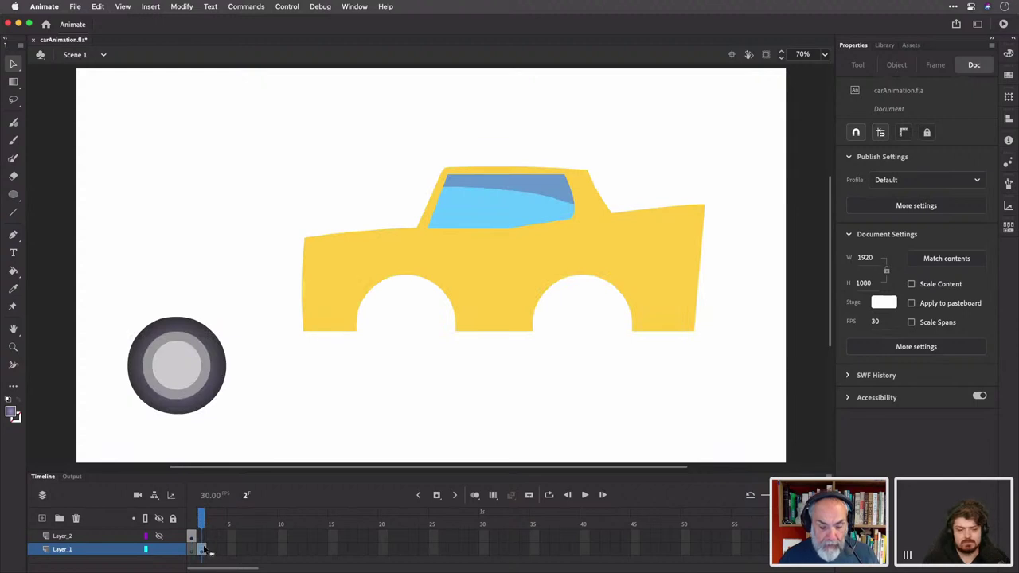
pyautogui.click(203, 549)
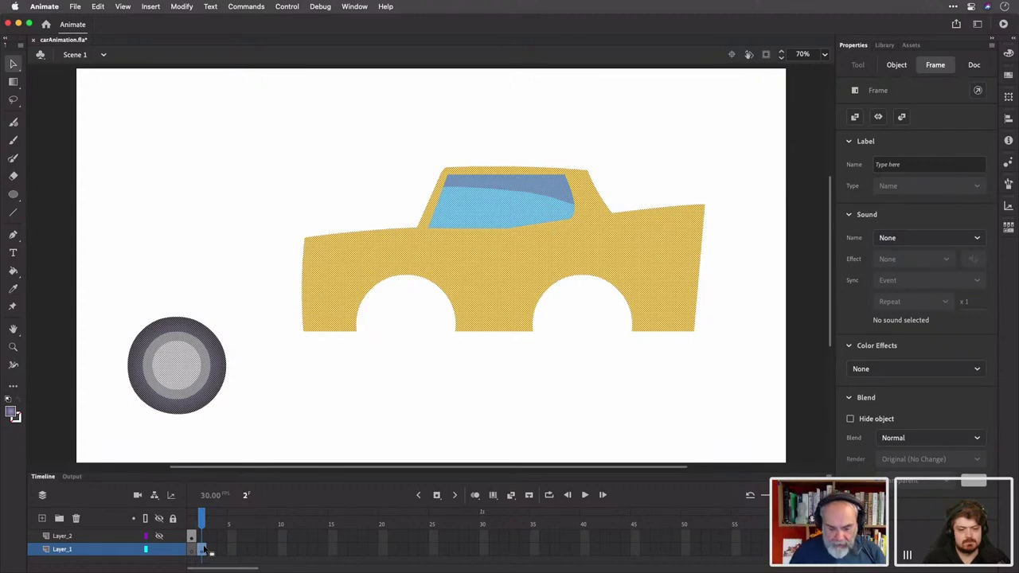
pyautogui.press('Delete')
pyautogui.click(191, 550)
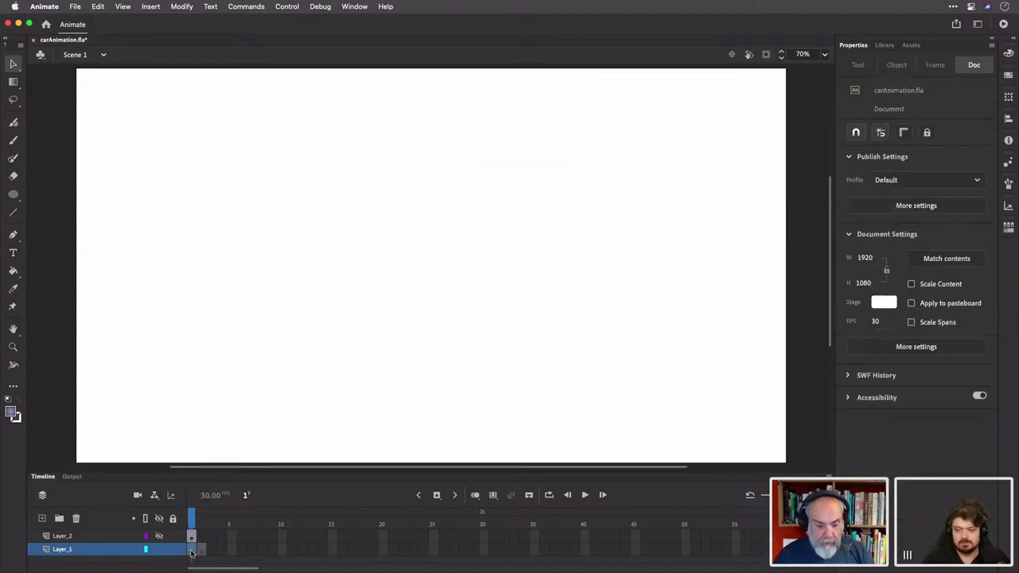
pyautogui.press('super+z')
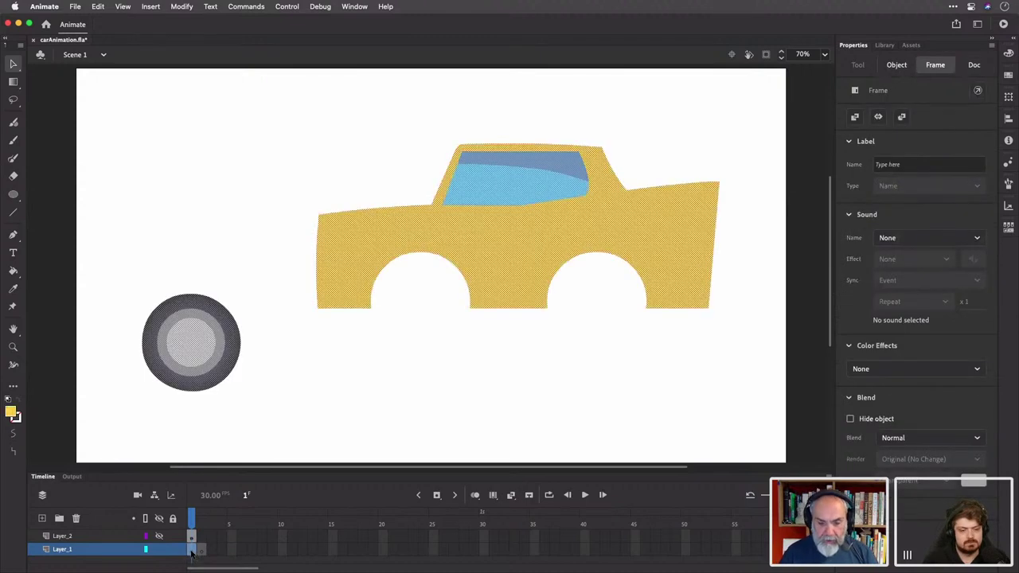
pyautogui.click(201, 550)
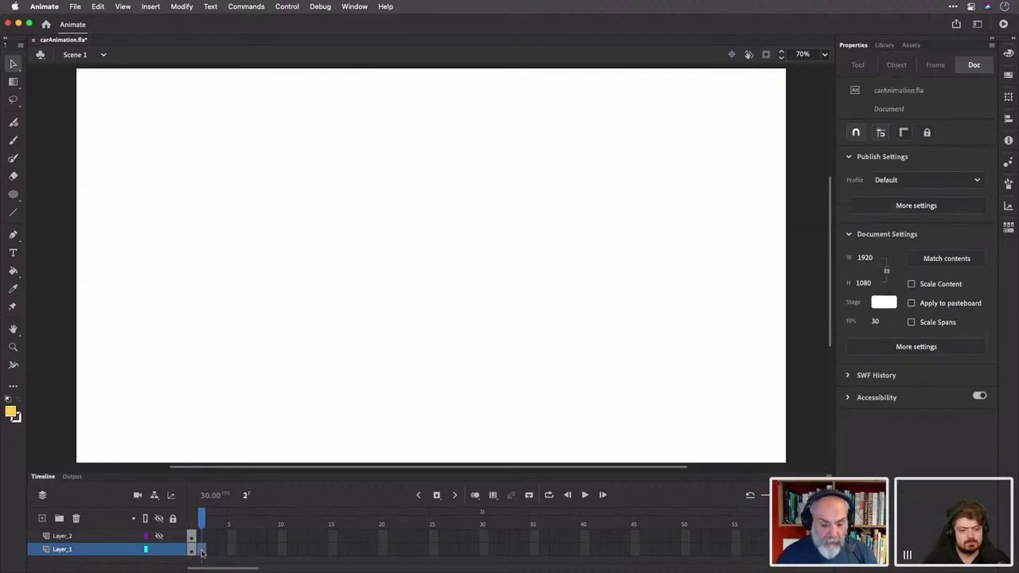
pyautogui.click(203, 551)
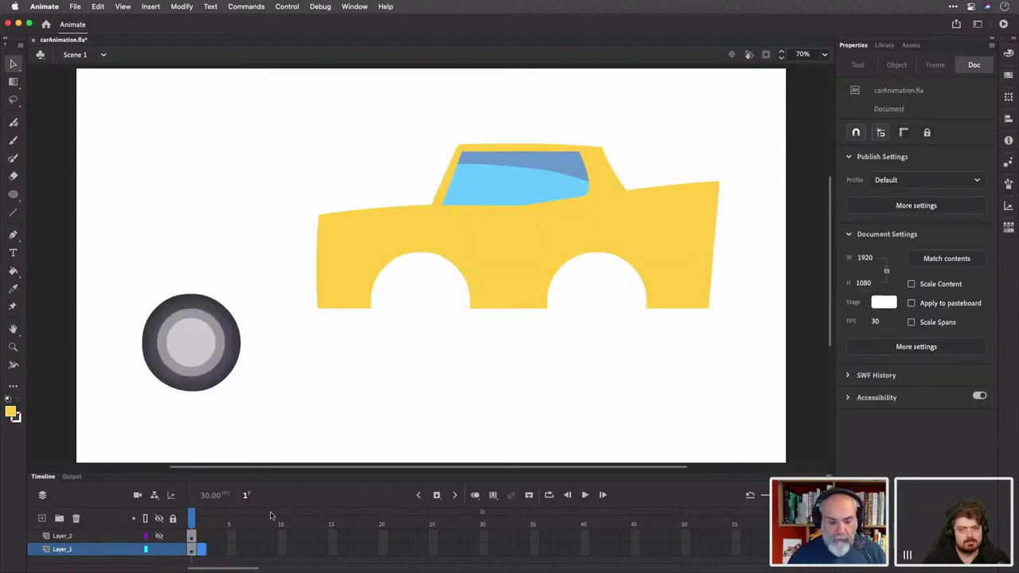
# Convert all the wheel's circles into a Movie Clip symbol named Wheel with its registration point at the centre
pyautogui.click(265, 363)
pyautogui.moveTo(112, 269); pyautogui.dragTo(269, 440)
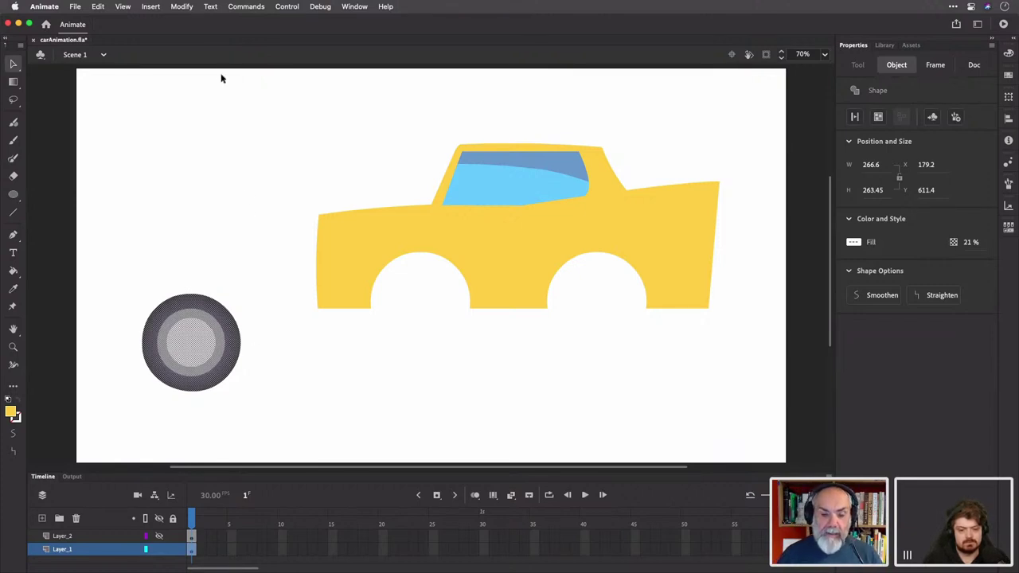
pyautogui.click(182, 7)
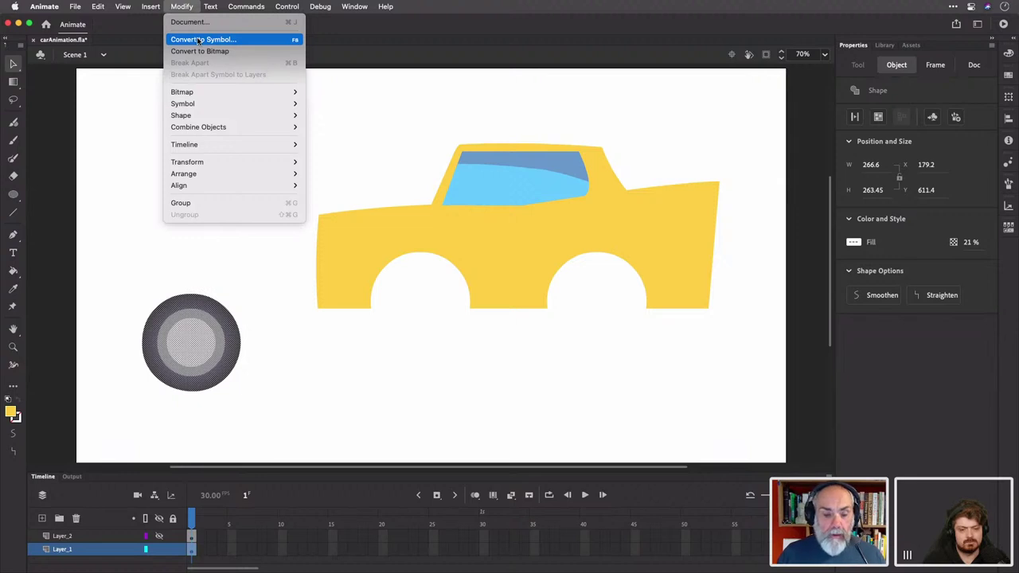
pyautogui.click(199, 40)
pyautogui.moveTo(463, 99); pyautogui.dragTo(430, 65)
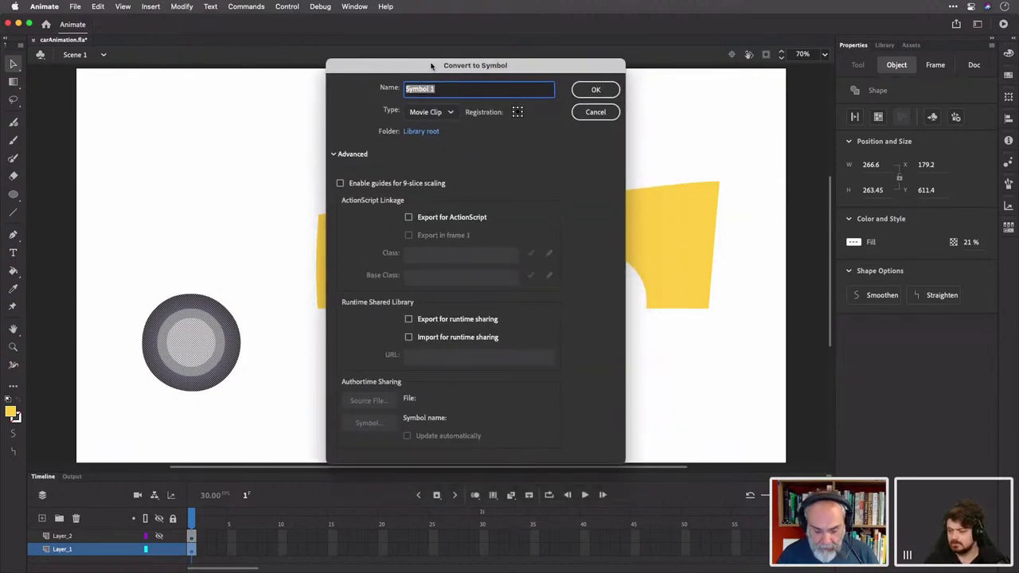
pyautogui.write('Wheel')
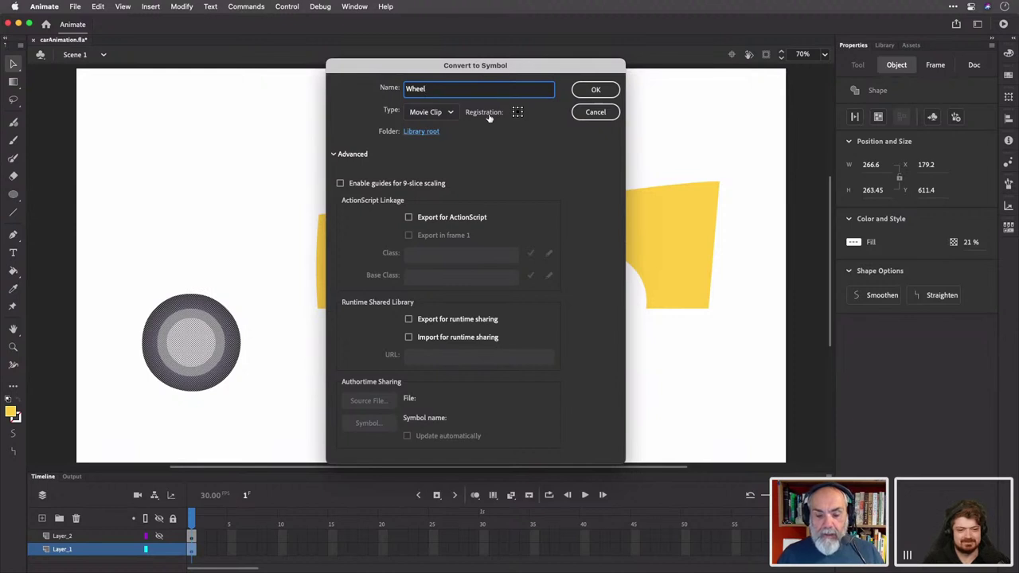
pyautogui.click(470, 141)
pyautogui.click(449, 112)
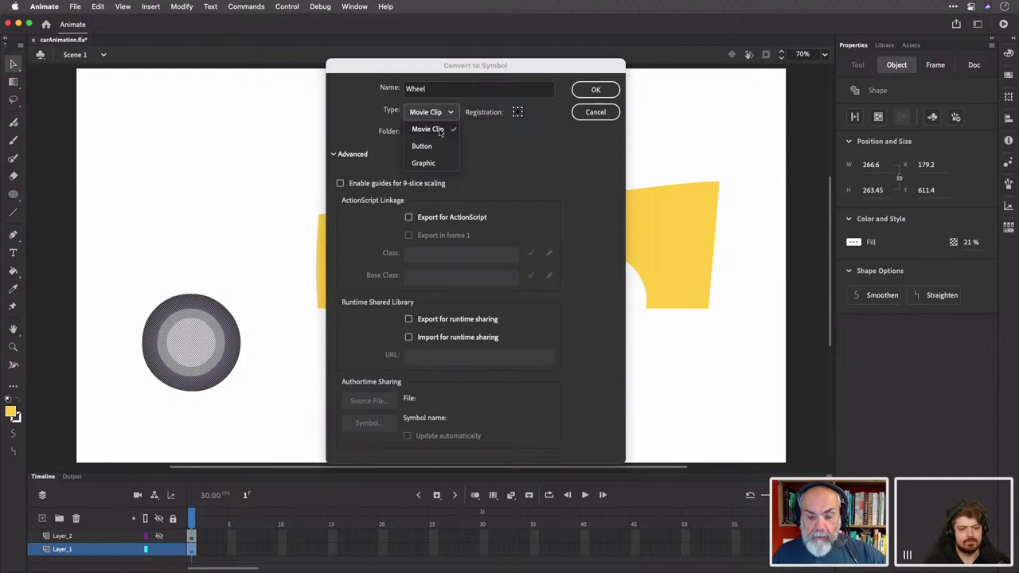
pyautogui.click(477, 144)
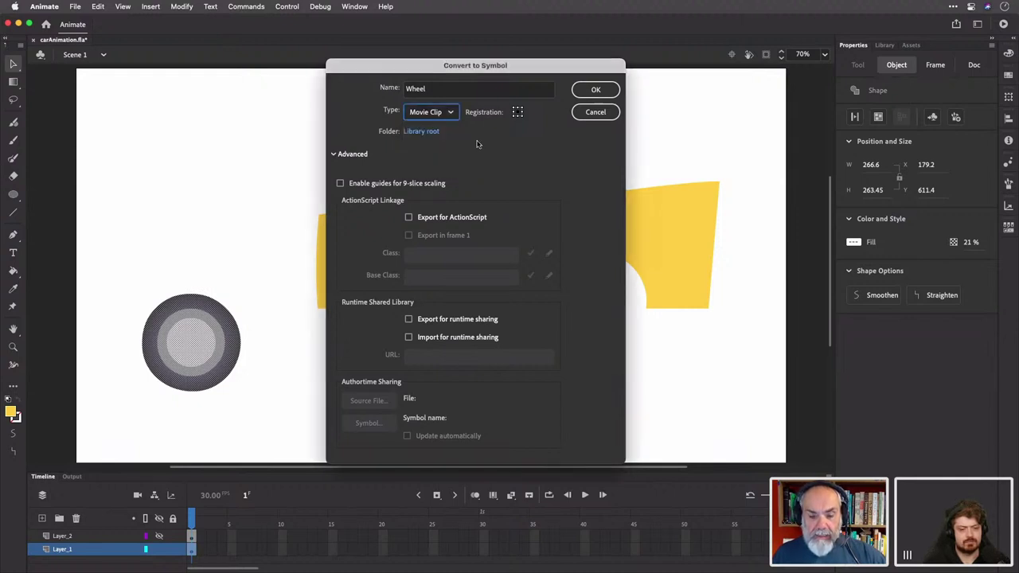
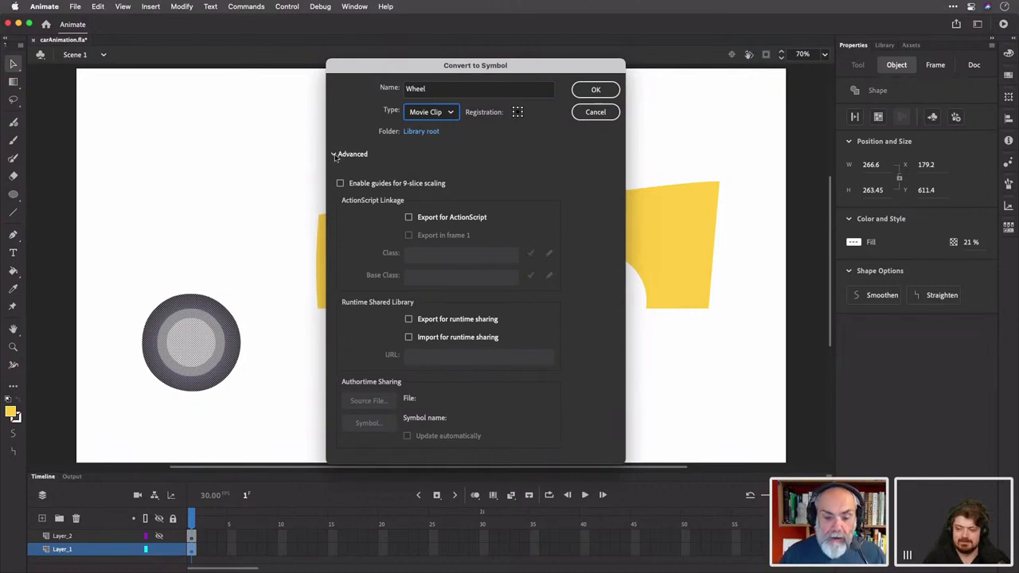
pyautogui.click(334, 156)
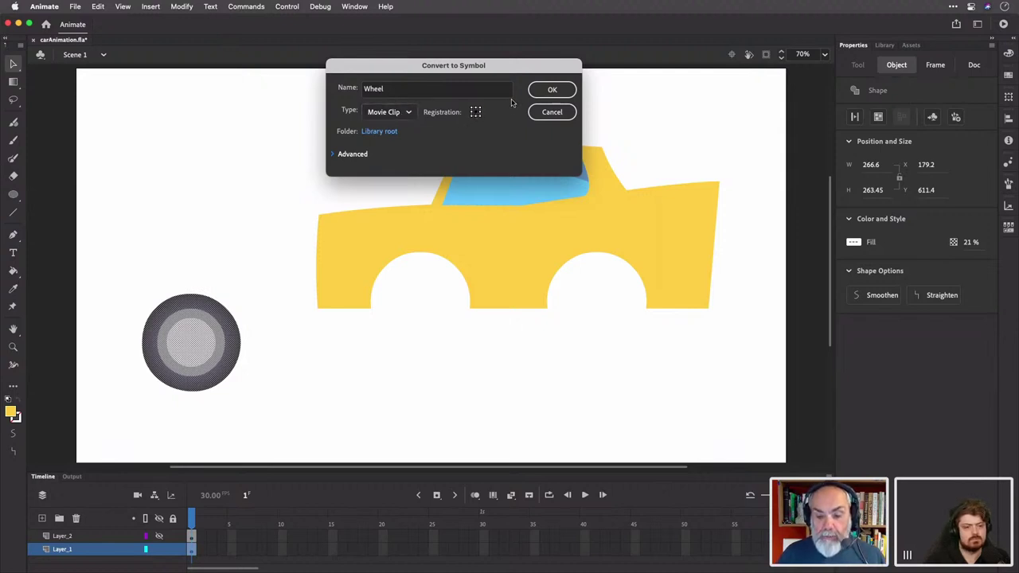
pyautogui.click(545, 90)
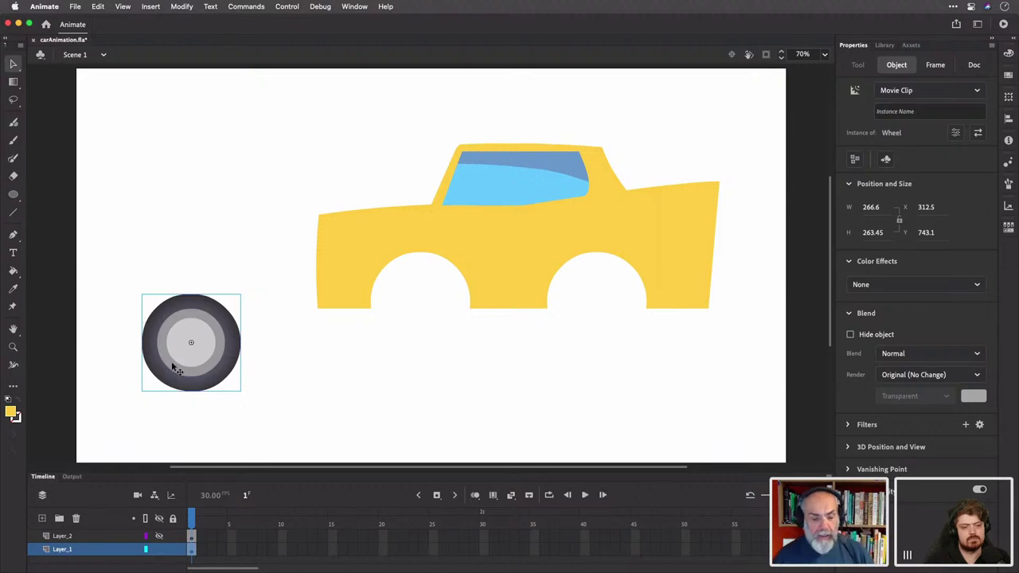
# Move the Wheel instance up beside the front of the car, to about X 447, Y 481
pyautogui.moveTo(187, 368); pyautogui.dragTo(244, 203)
pyautogui.click(288, 210)
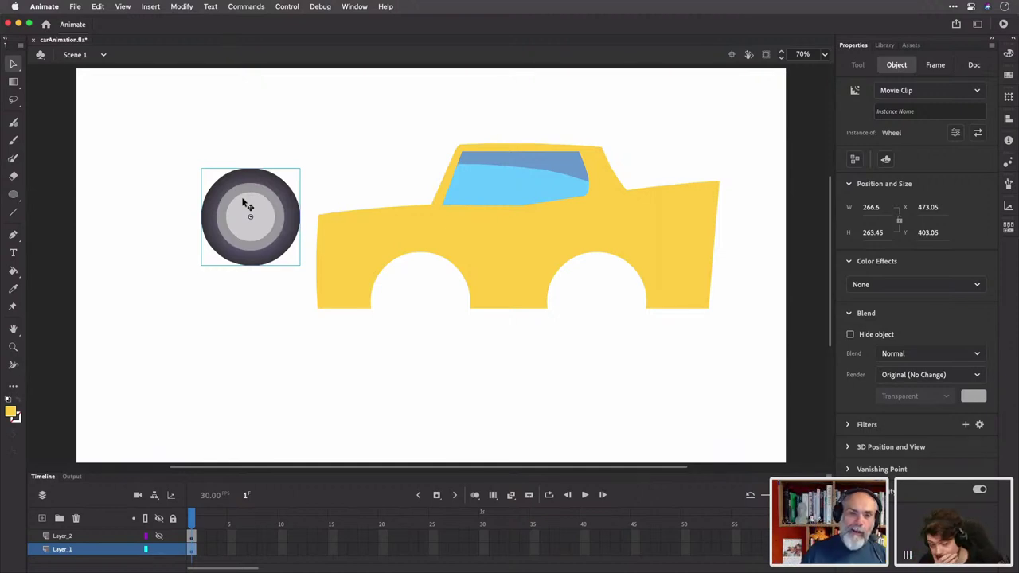
pyautogui.moveTo(247, 206)
pyautogui.mouseDown()
pyautogui.moveTo(295, 206)
pyautogui.moveTo(236, 205)
pyautogui.mouseUp()
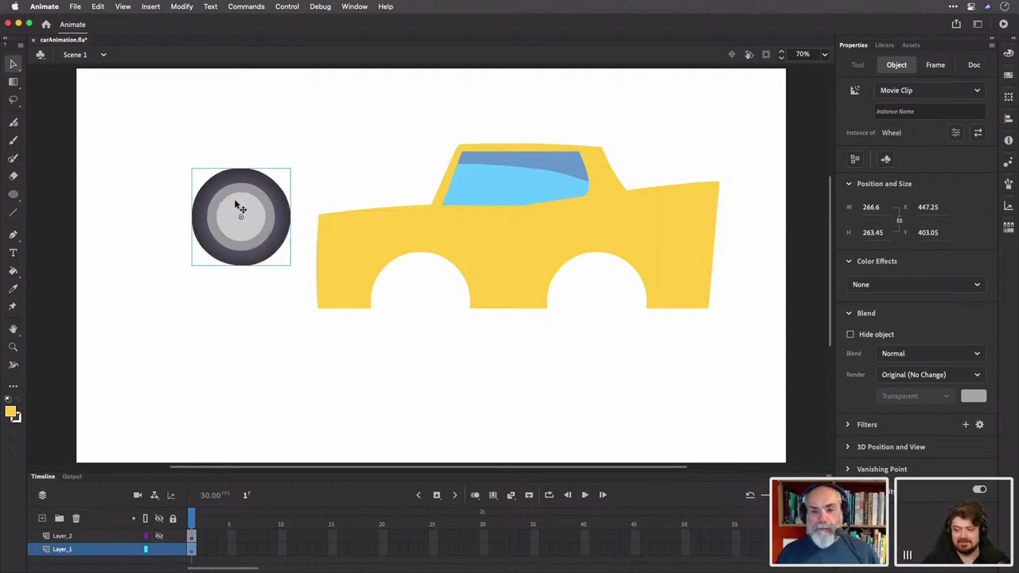
pyautogui.moveTo(260, 200); pyautogui.dragTo(258, 228)
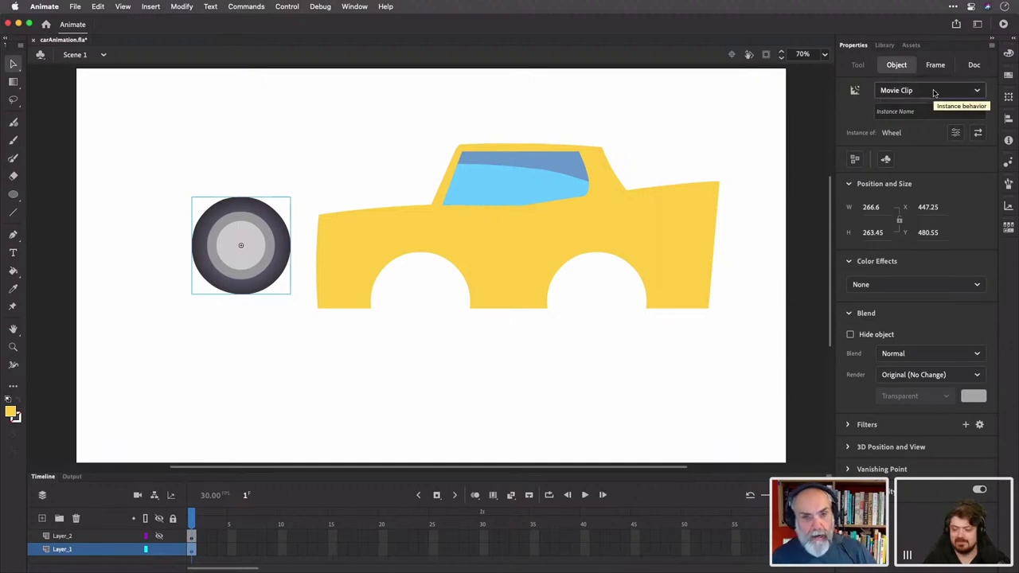
# Compare the car body's shape properties with the Wheel instance's, and examine the instance's behaviour types and name field
pyautogui.click(696, 208)
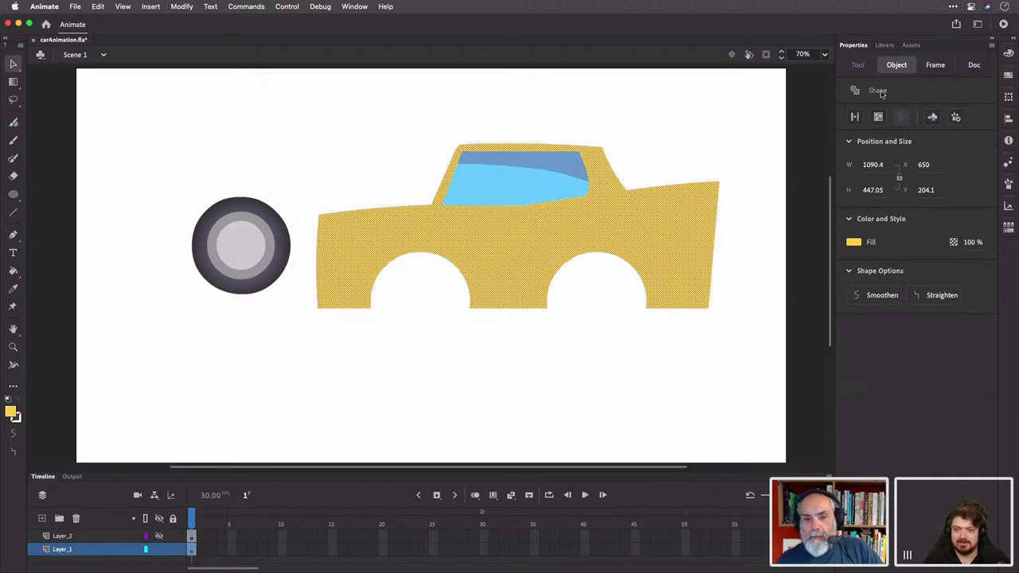
pyautogui.click(269, 237)
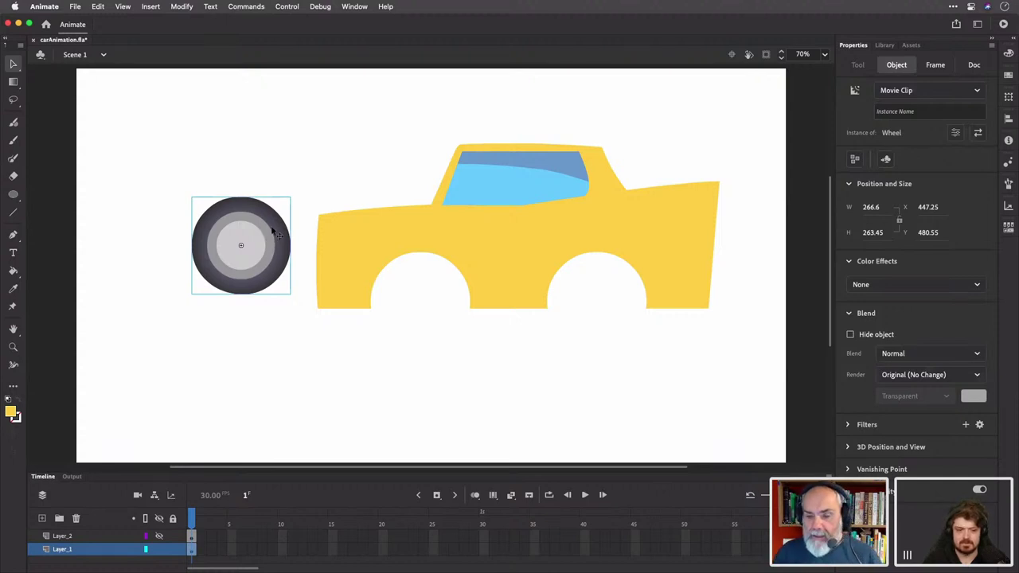
pyautogui.click(955, 97)
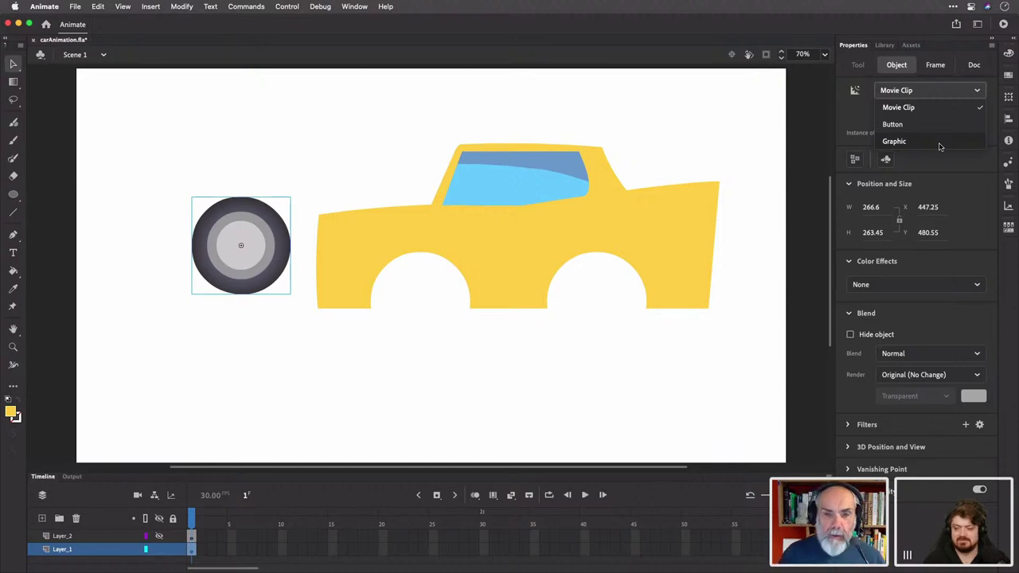
pyautogui.click(858, 110)
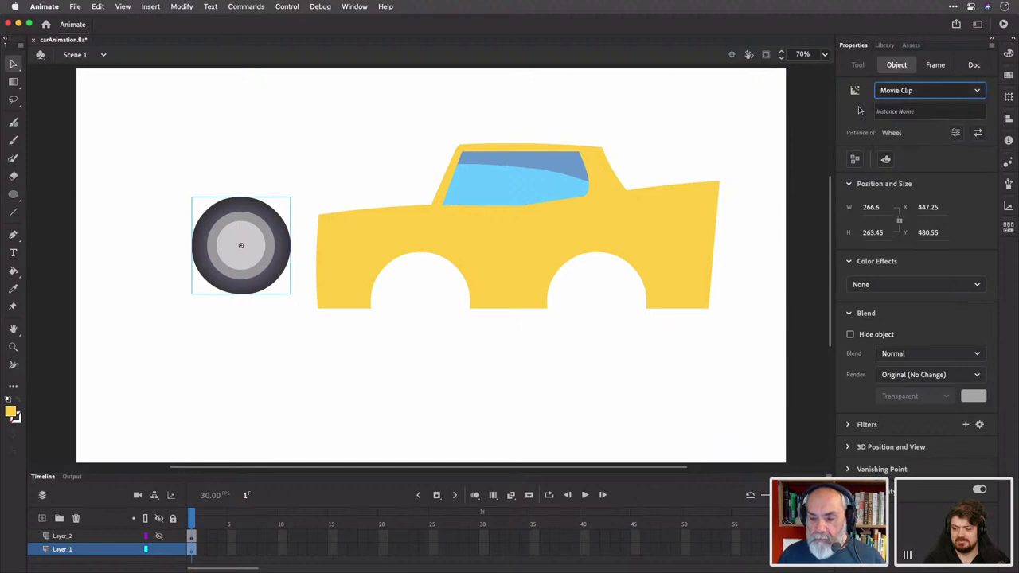
pyautogui.click(907, 114)
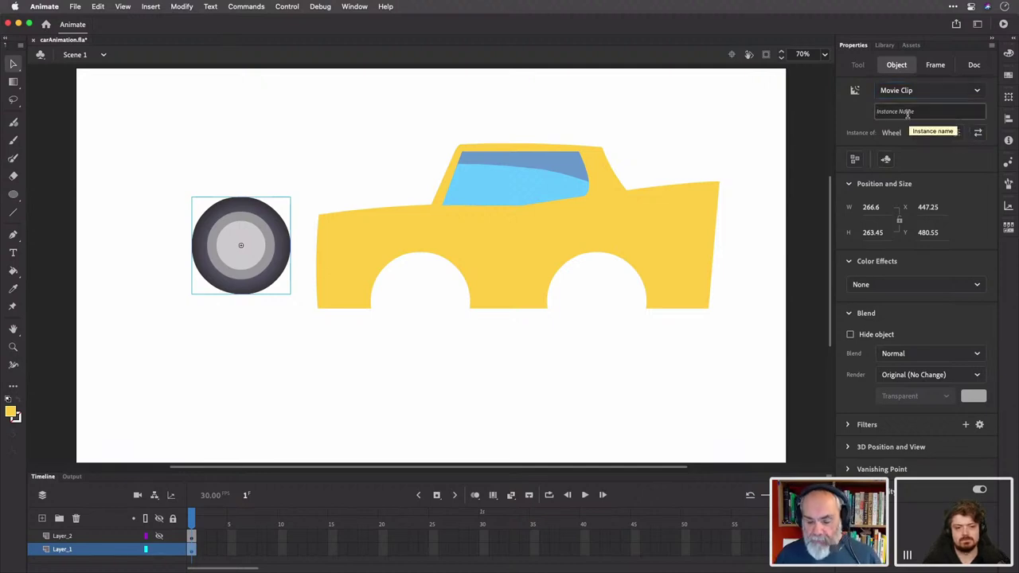
pyautogui.write('fWhel')
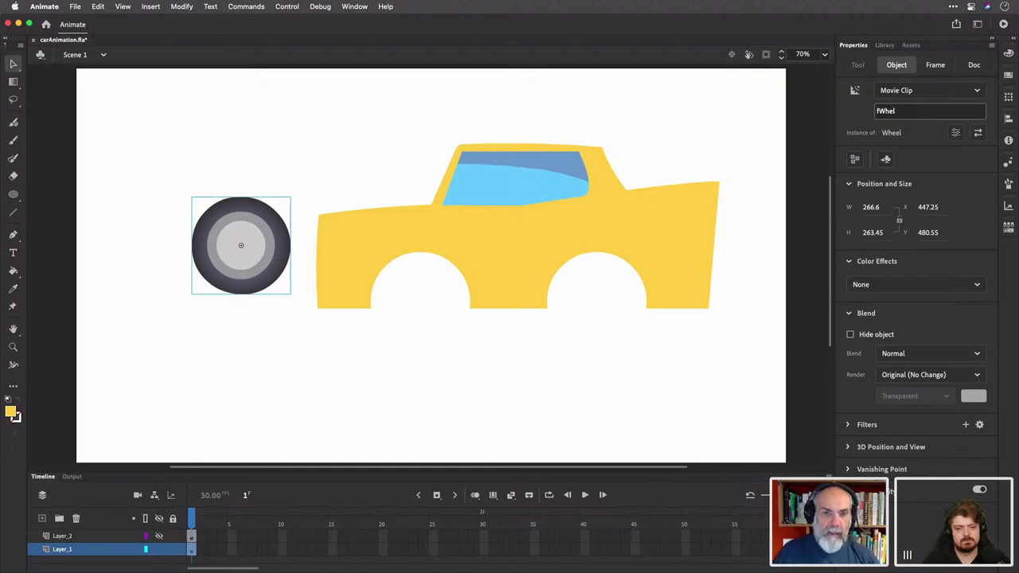
pyautogui.press('BackSpace')
pyautogui.press('BackSpace')
pyautogui.press('BackSpace')
pyautogui.press('BackSpace')
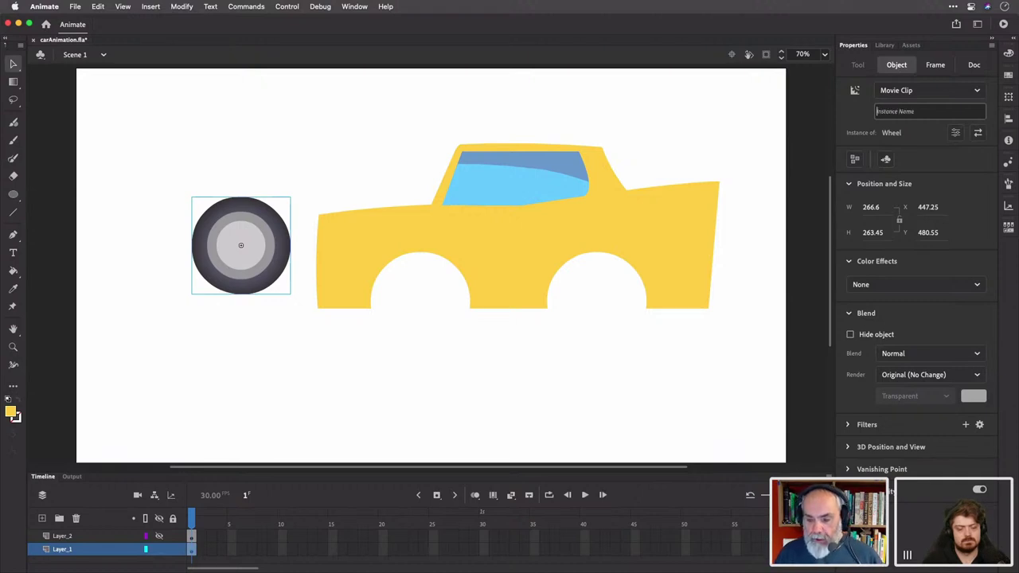
pyautogui.click(860, 126)
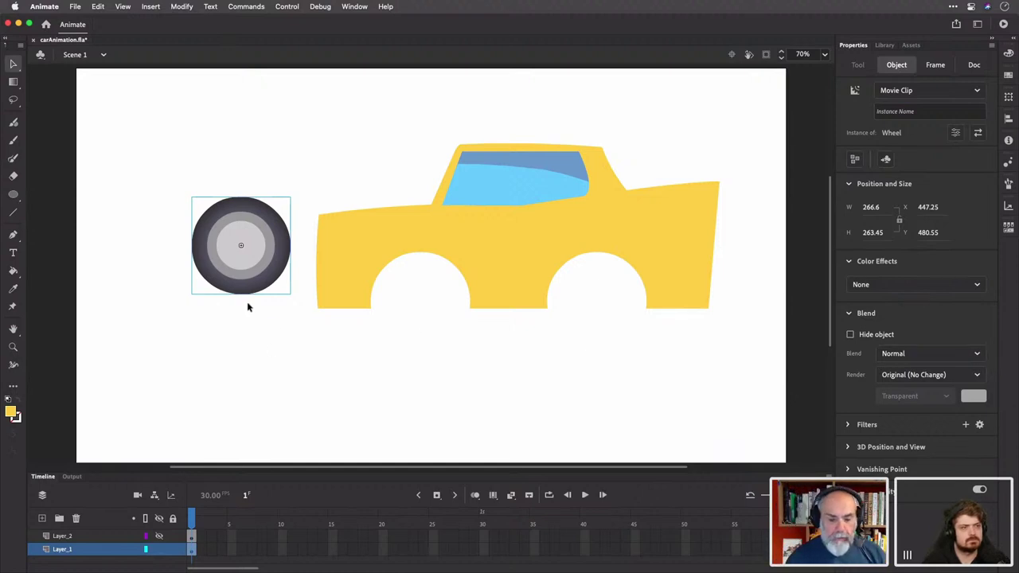
# Remove the Wheel instance from the stage and create a new Movie Clip symbol named motionWheel
pyautogui.moveTo(256, 269); pyautogui.dragTo(240, 271)
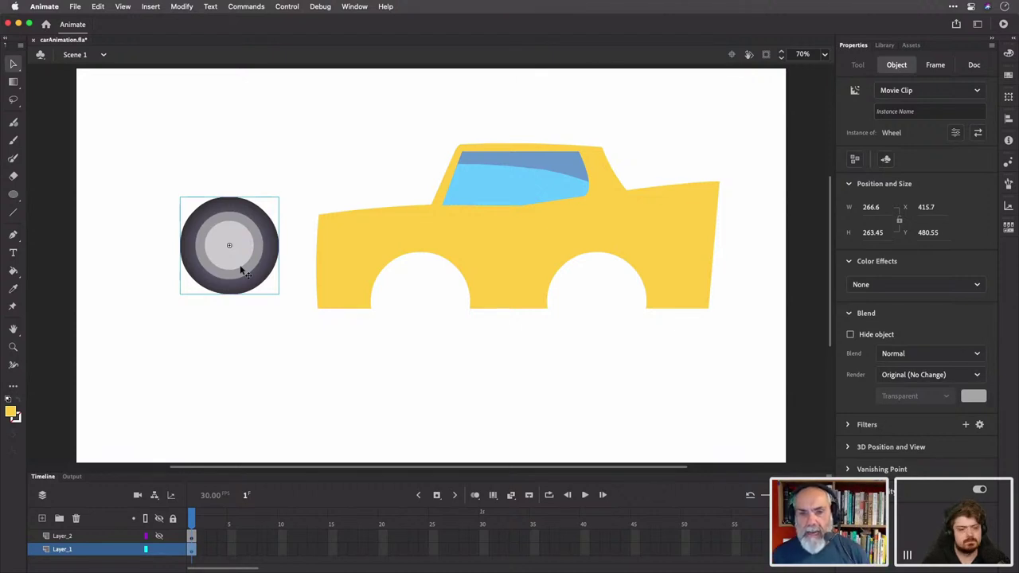
pyautogui.press('Delete')
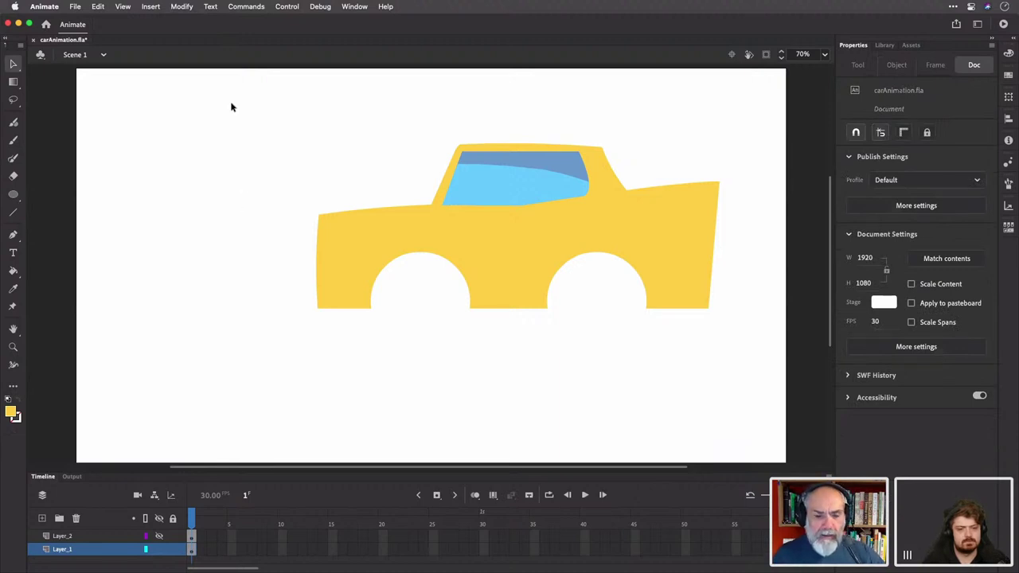
pyautogui.click(150, 8)
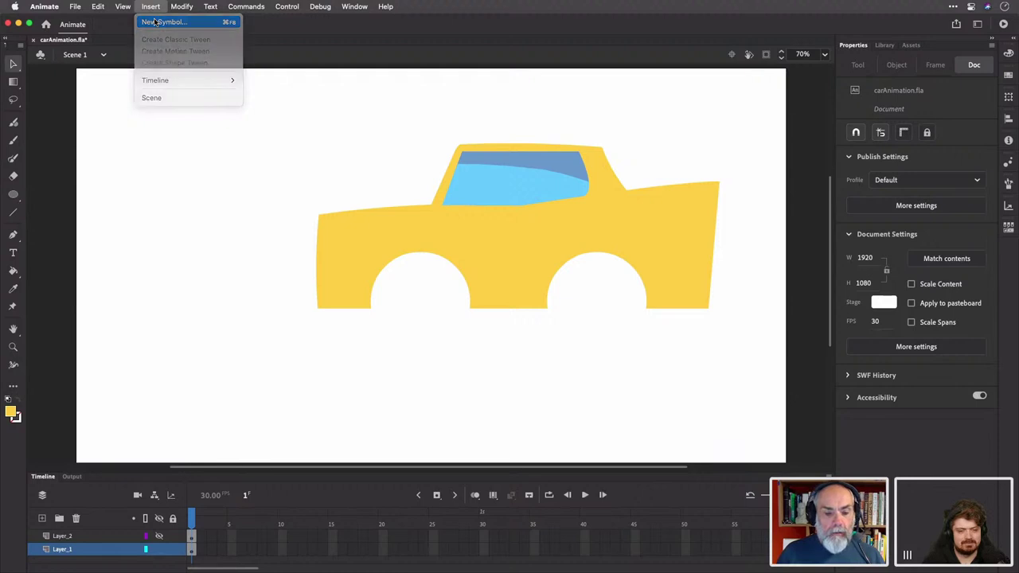
pyautogui.click(156, 22)
pyautogui.write('motionWheel')
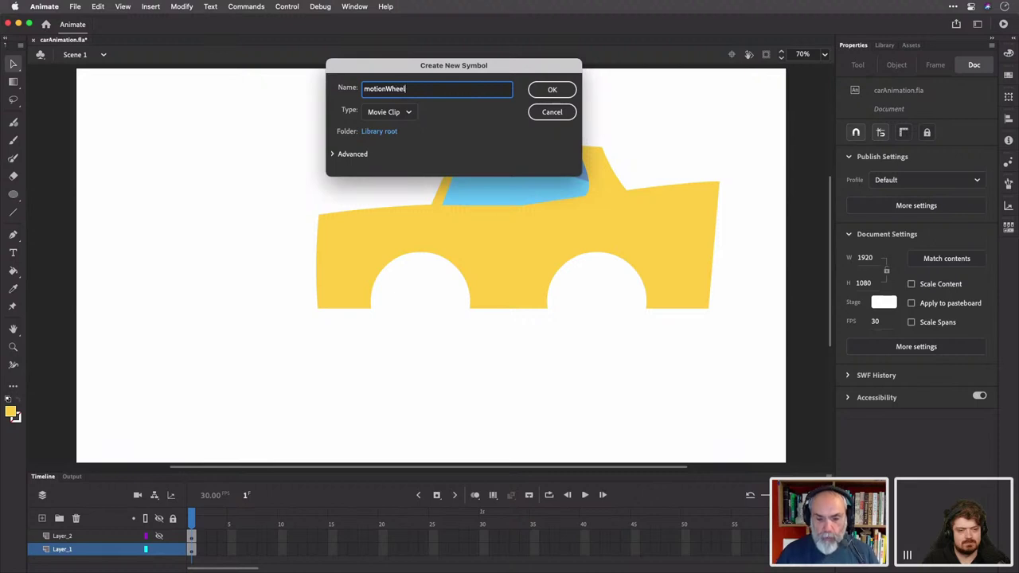
pyautogui.press('Return')
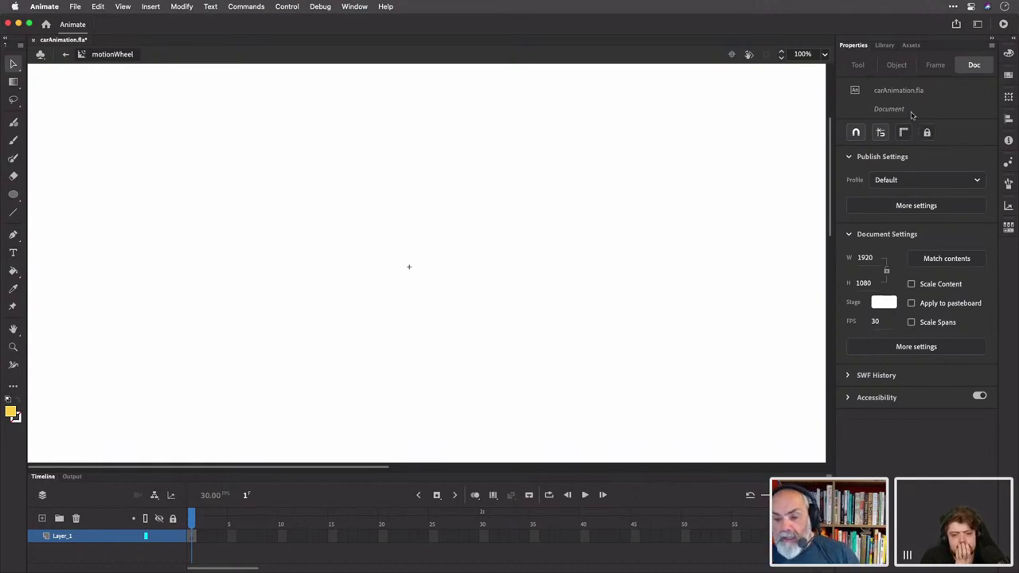
# Place a Wheel instance inside motionWheel at about X 283, Y -8, and compare the two symbols' library previews
pyautogui.click(883, 46)
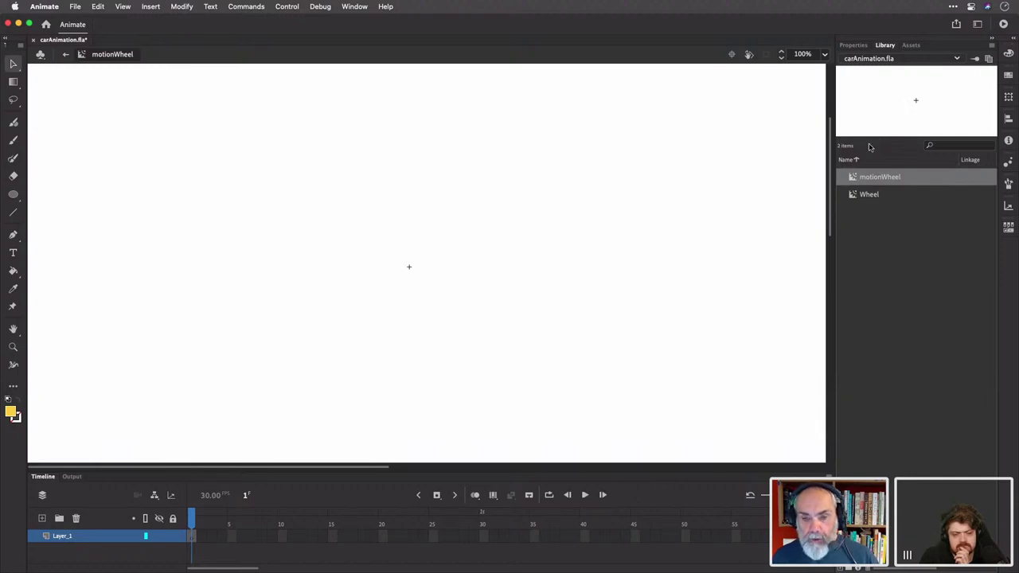
pyautogui.click(869, 194)
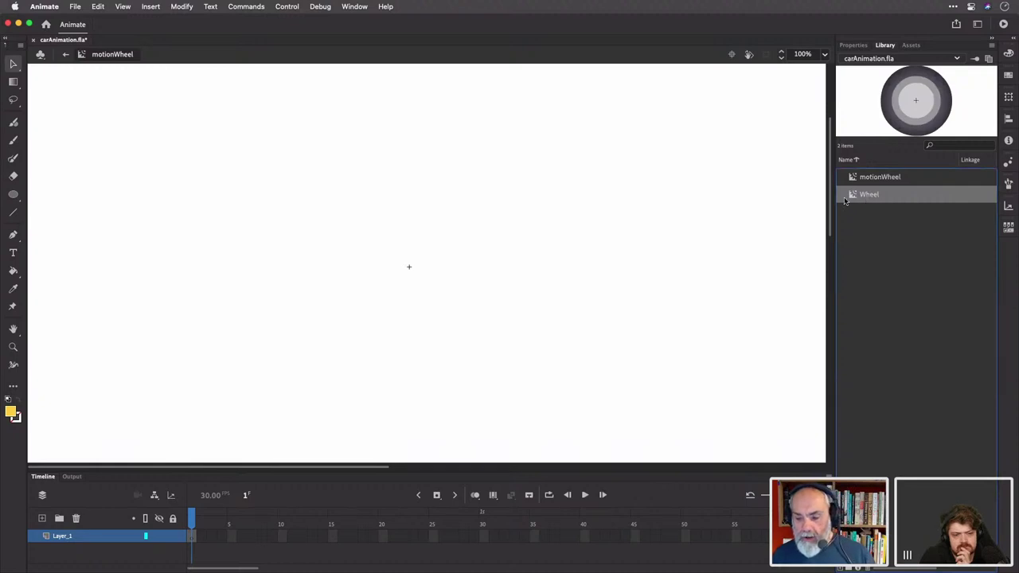
pyautogui.moveTo(853, 195); pyautogui.dragTo(560, 266)
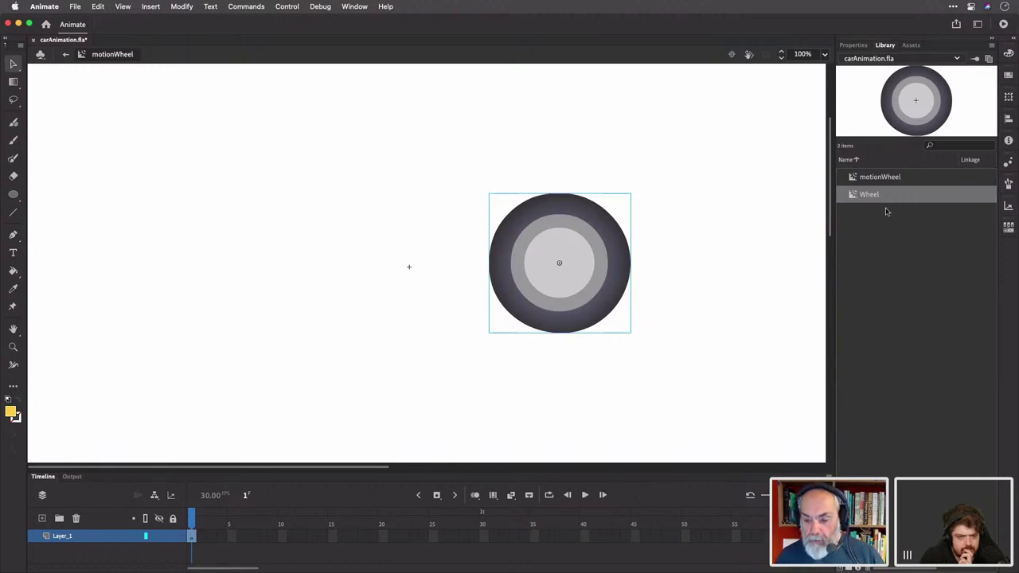
pyautogui.click(903, 181)
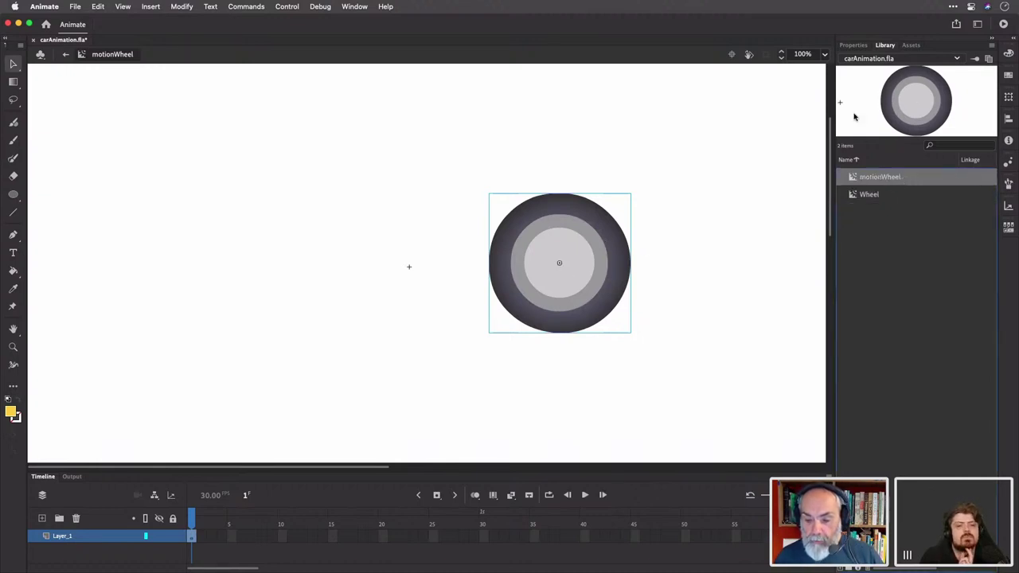
pyautogui.click(887, 195)
pyautogui.click(889, 181)
pyautogui.click(889, 194)
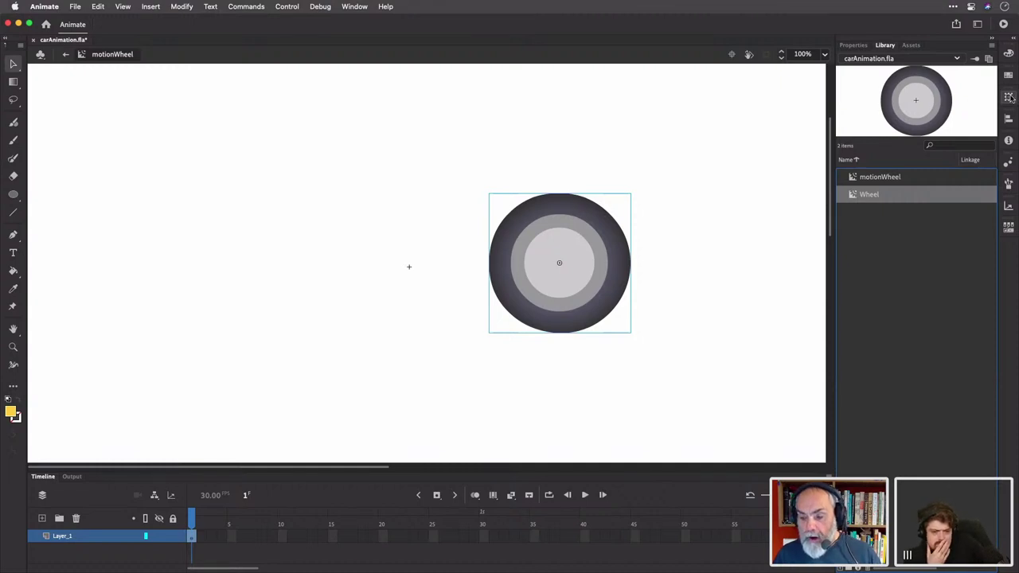
# Centre the Wheel instance horizontally and vertically on motionWheel's registration point, using alignment to the stage
pyautogui.click(853, 45)
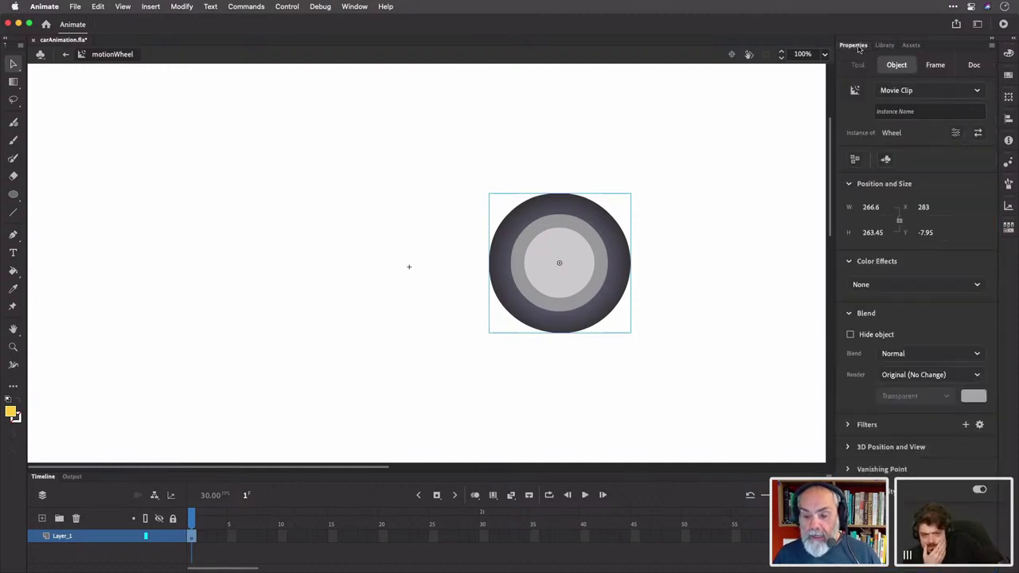
pyautogui.click(1008, 117)
pyautogui.click(898, 206)
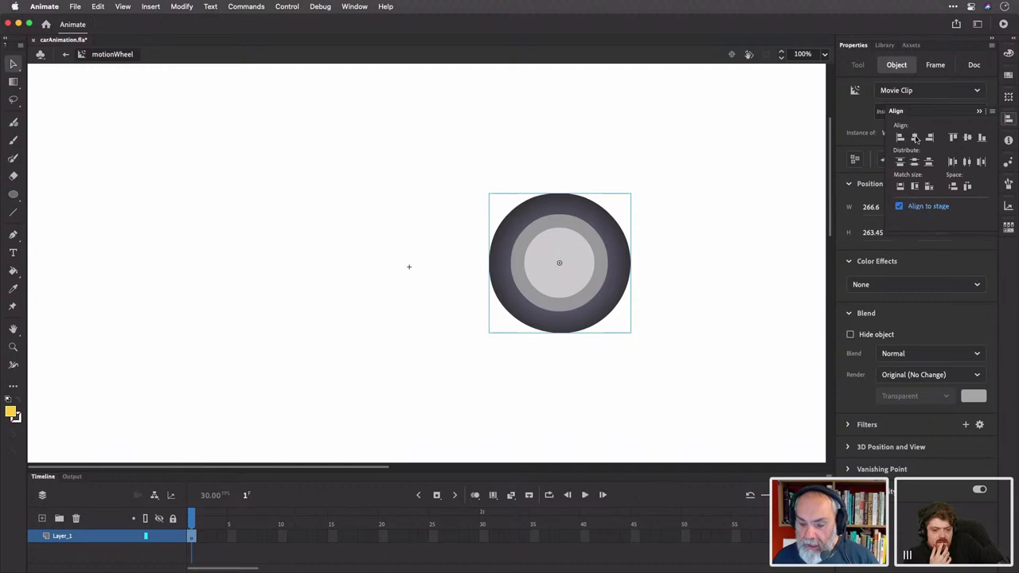
pyautogui.click(915, 138)
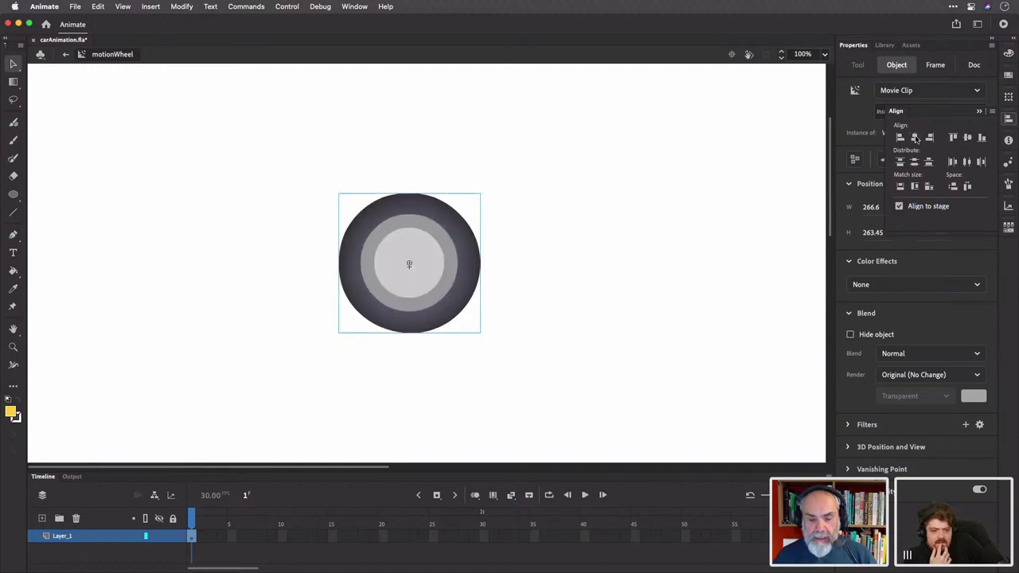
pyautogui.press('super+equal')
pyautogui.press('super+equal')
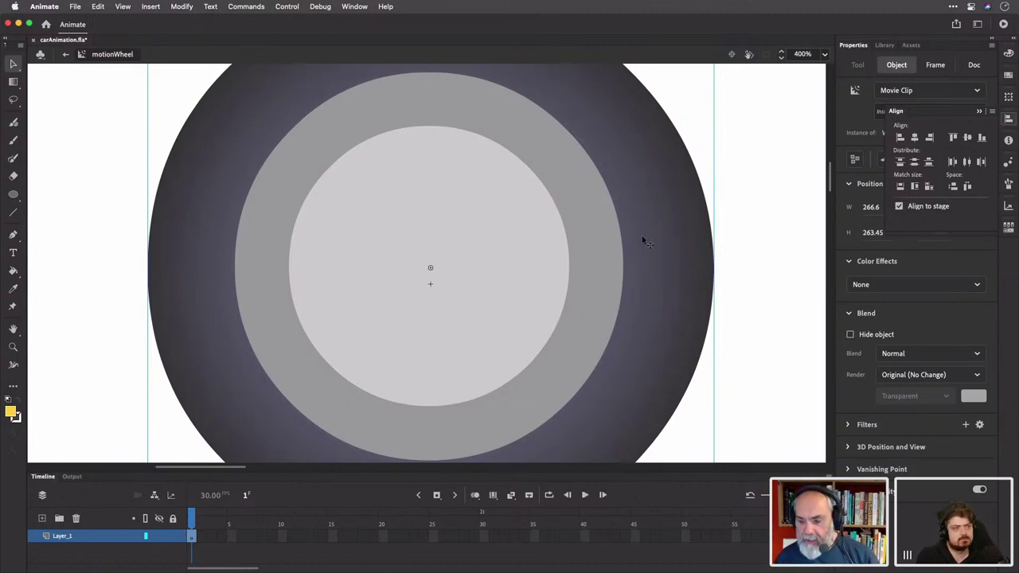
pyautogui.click(967, 138)
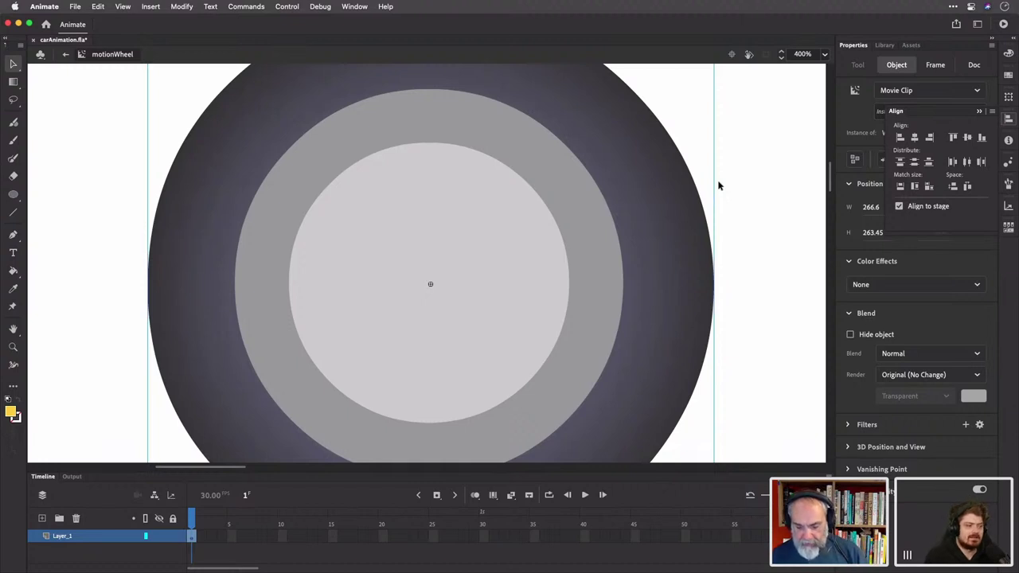
pyautogui.press('super+minus')
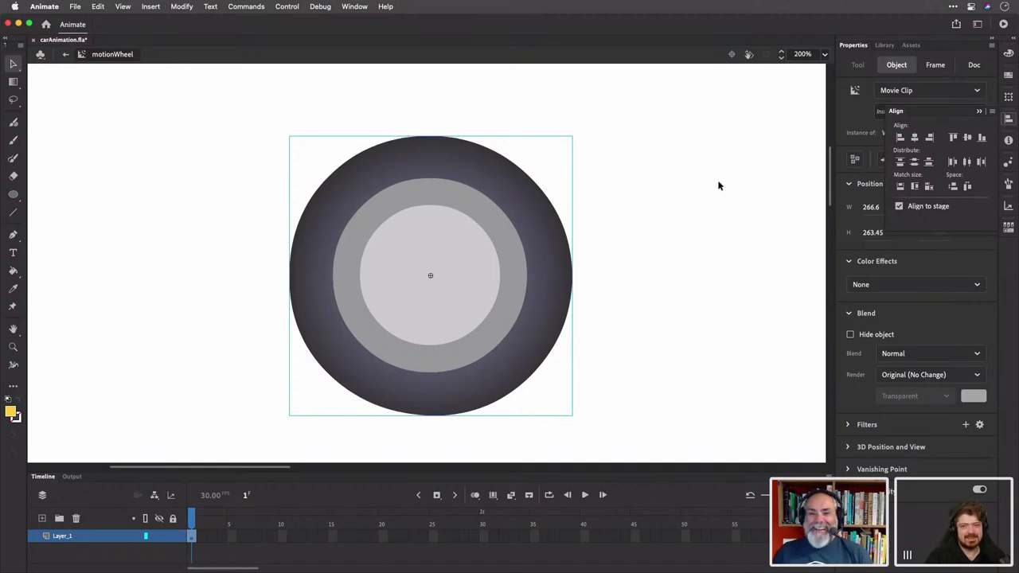
# Create a motion tween for the Wheel on frame 1 of motionWheel's Layer_1
pyautogui.rightClick(192, 539)
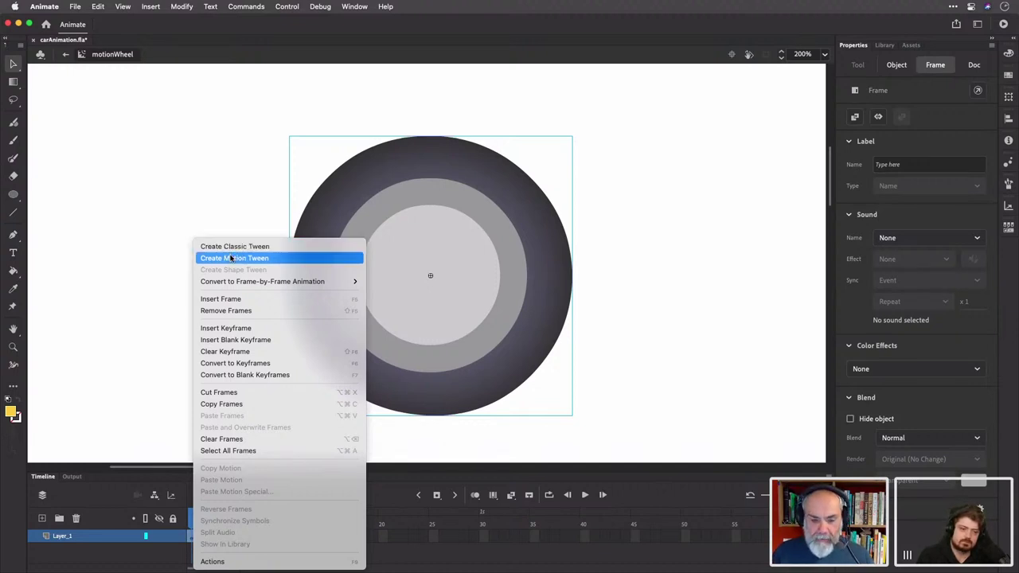
pyautogui.click(231, 257)
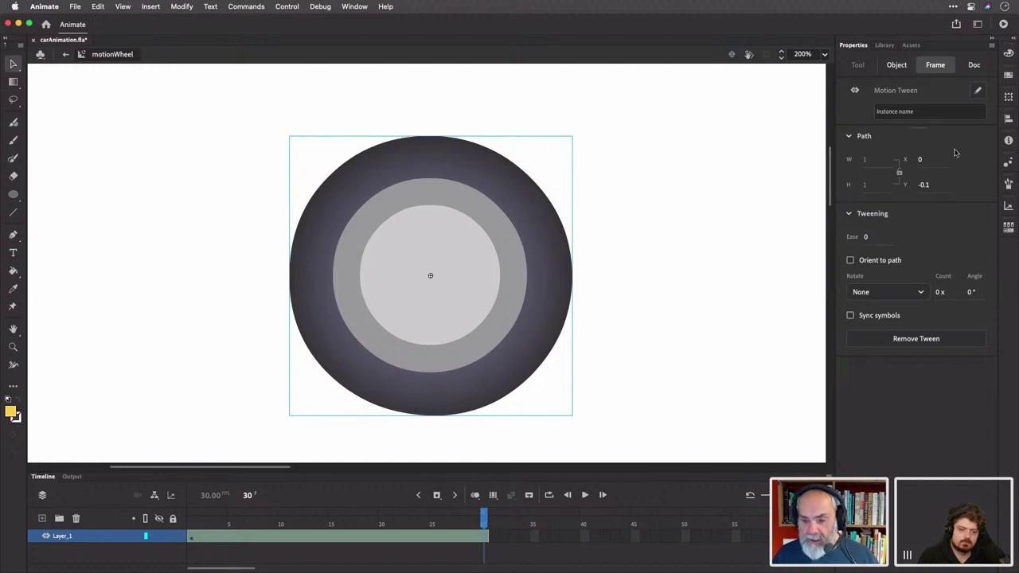
pyautogui.click(896, 71)
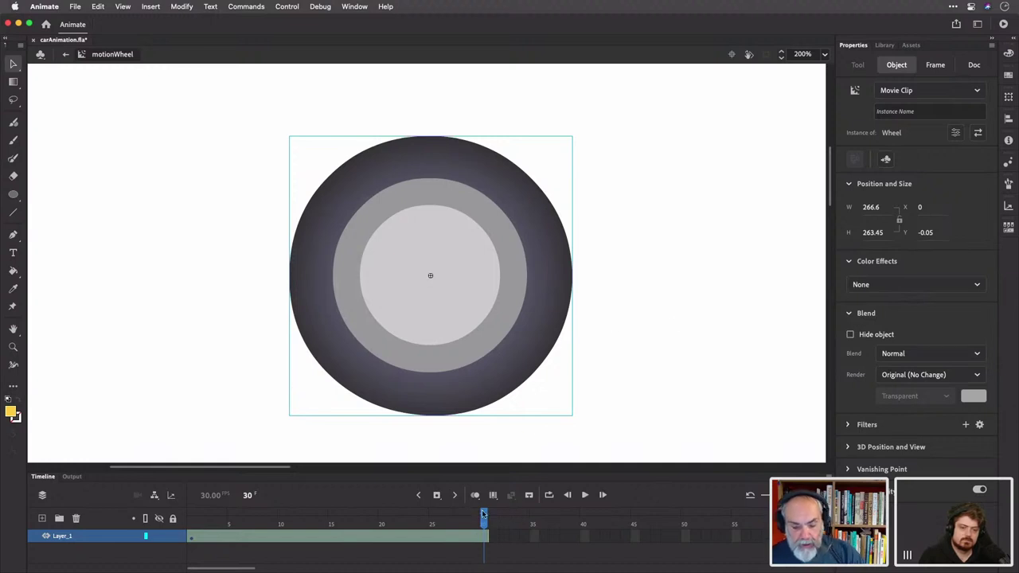
# Animate the Wheel along a zigzag path with new positions at frames 11, 19 and 30, and scrub back to frame 1
pyautogui.moveTo(482, 522); pyautogui.dragTo(291, 520)
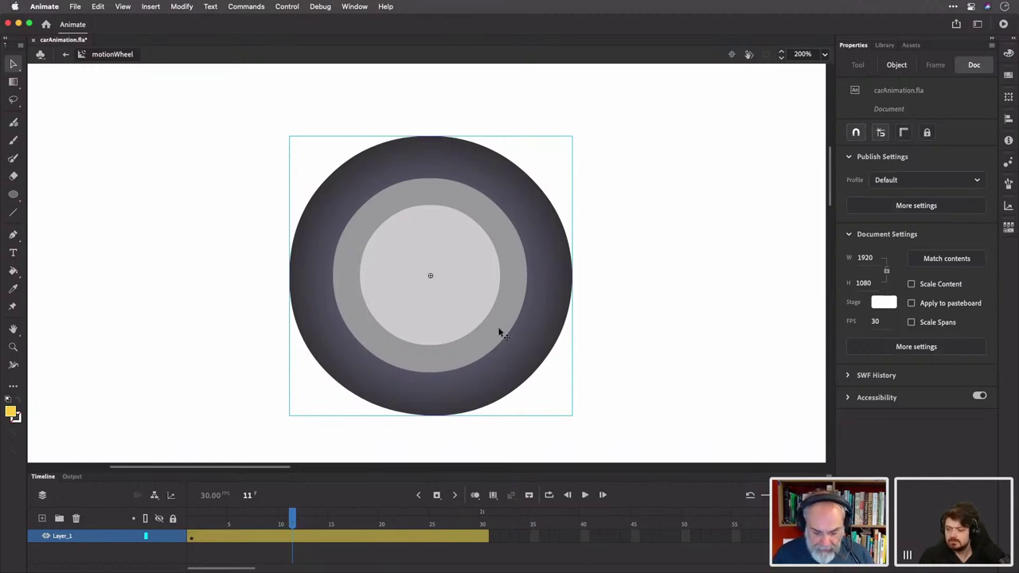
pyautogui.press('super+minus')
pyautogui.press('super+minus')
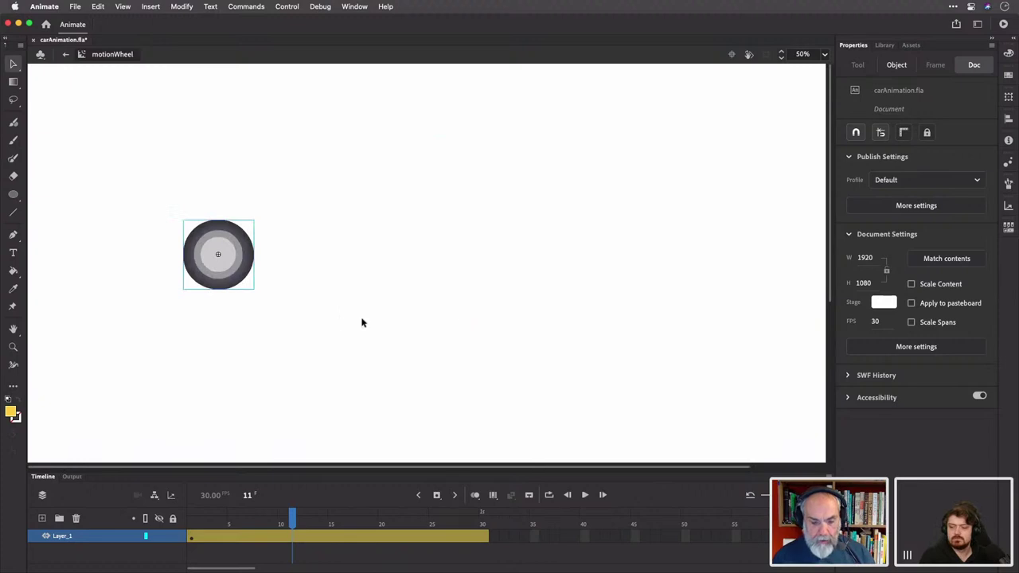
pyautogui.moveTo(243, 269); pyautogui.dragTo(350, 217)
pyautogui.moveTo(293, 517); pyautogui.dragTo(374, 517)
pyautogui.moveTo(337, 226); pyautogui.dragTo(396, 351)
pyautogui.moveTo(379, 522); pyautogui.dragTo(484, 519)
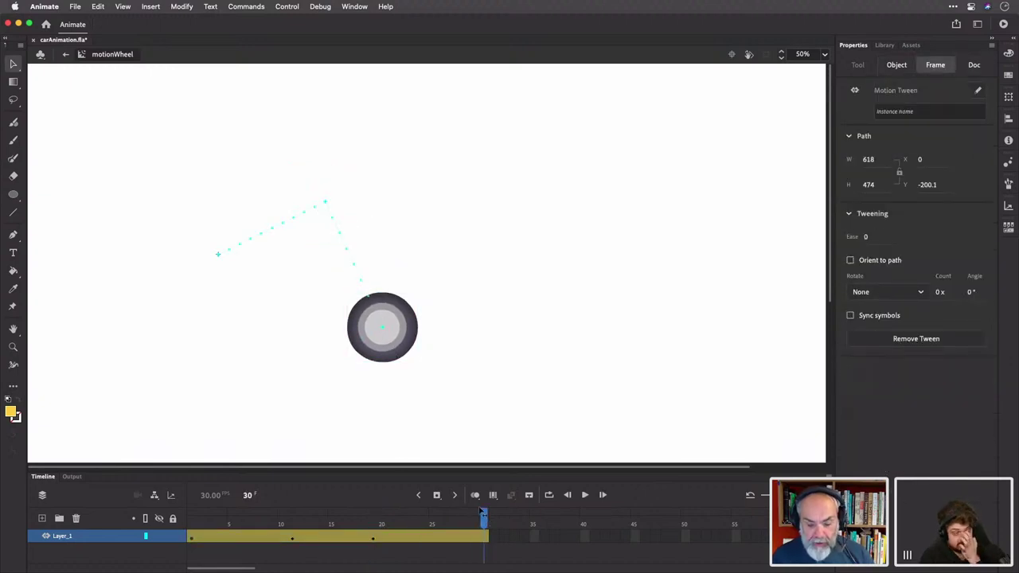
pyautogui.moveTo(386, 355); pyautogui.dragTo(602, 222)
pyautogui.moveTo(484, 519); pyautogui.dragTo(191, 522)
pyautogui.moveTo(365, 513); pyautogui.dragTo(188, 514)
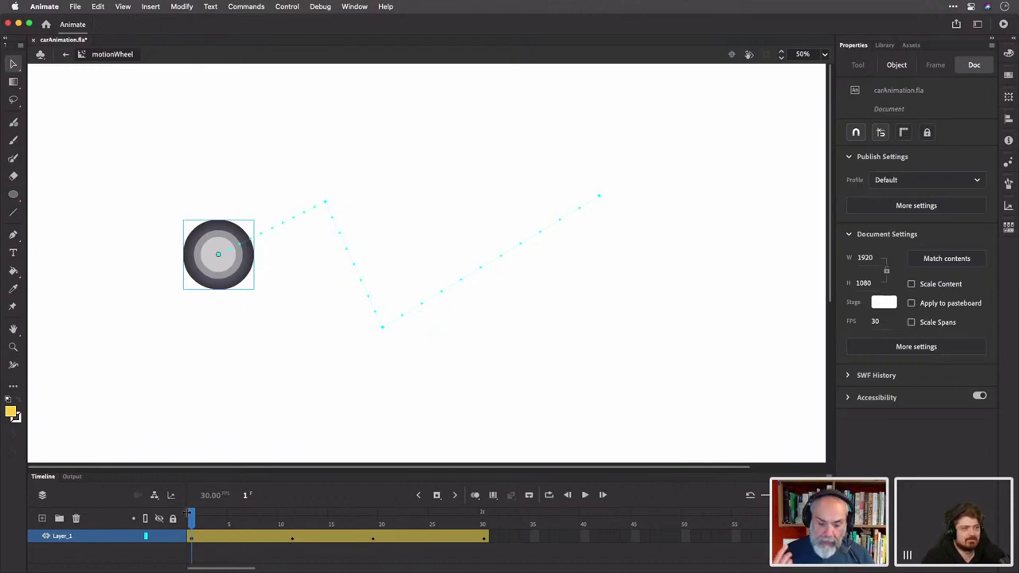
# Undo the wheel's zigzag position changes and the motion tween on Layer_1
pyautogui.press('super+z')
pyautogui.press('super+z')
pyautogui.press('super+z')
pyautogui.press('super+z')
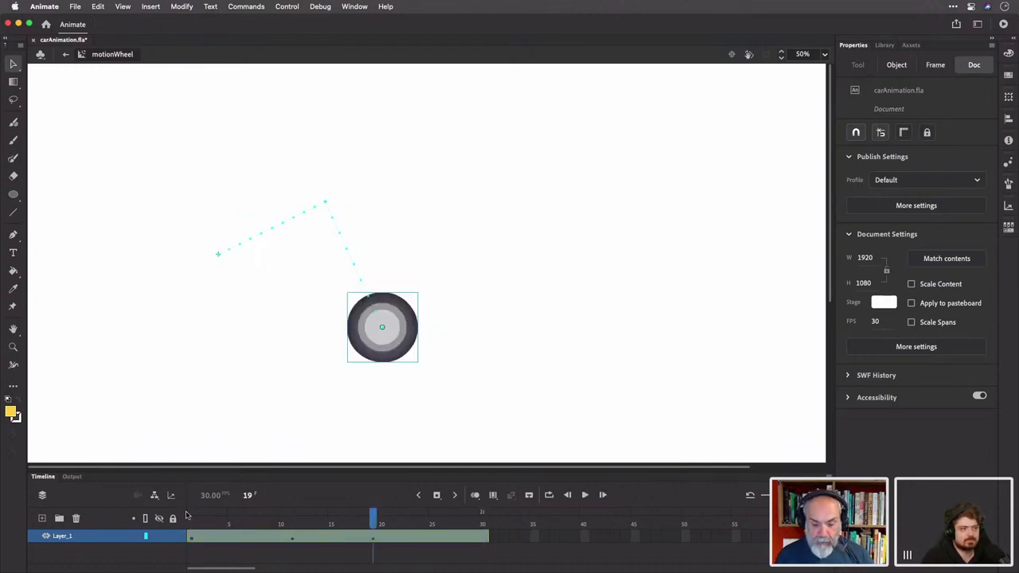
pyautogui.press('super+z')
pyautogui.press('super+z')
pyautogui.press('super+z')
pyautogui.press('super+z')
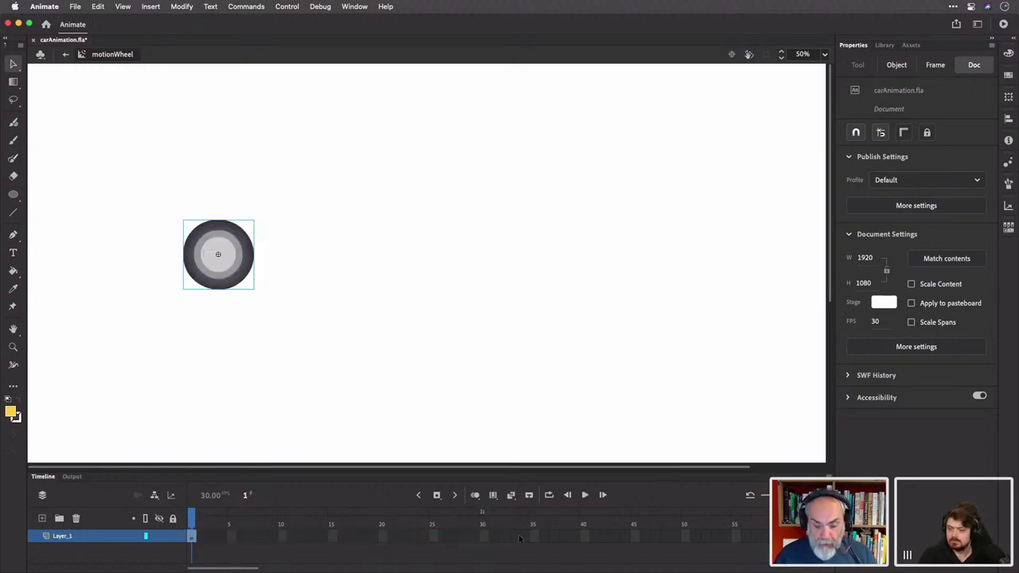
# Insert a keyframe at frame 30 of motionWheel's Layer_1
pyautogui.click(484, 537)
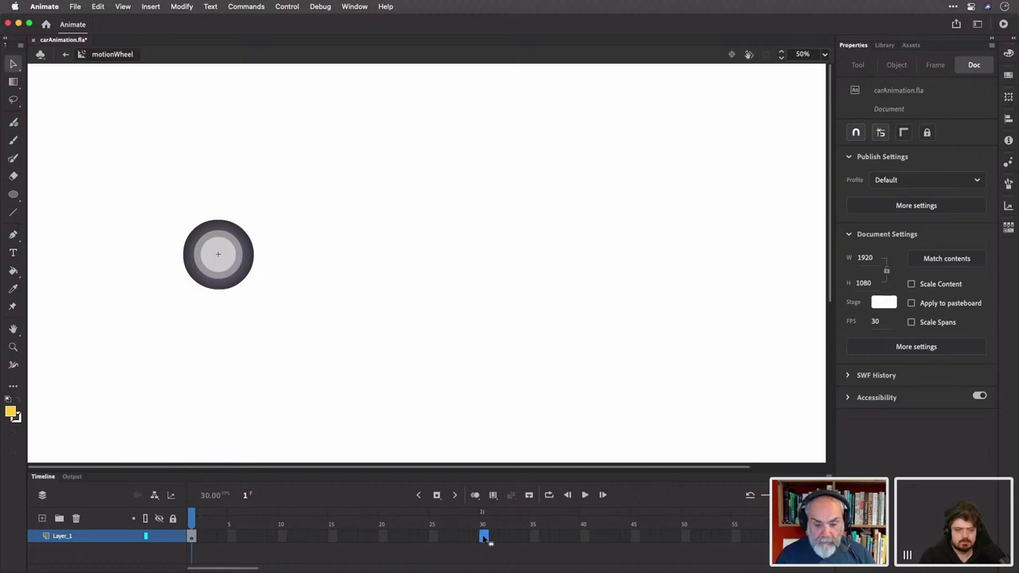
pyautogui.press('super+1')
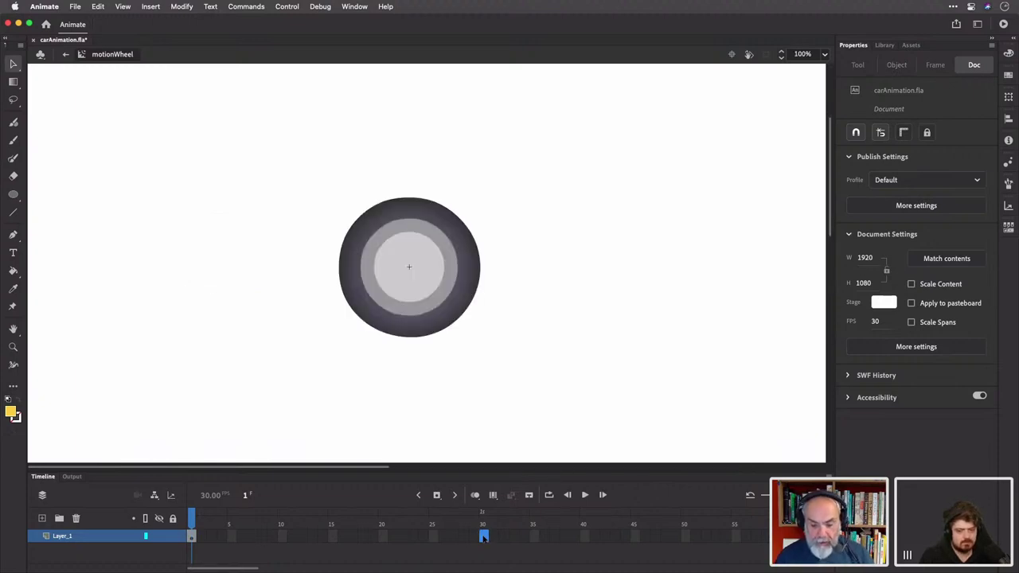
pyautogui.rightClick(484, 537)
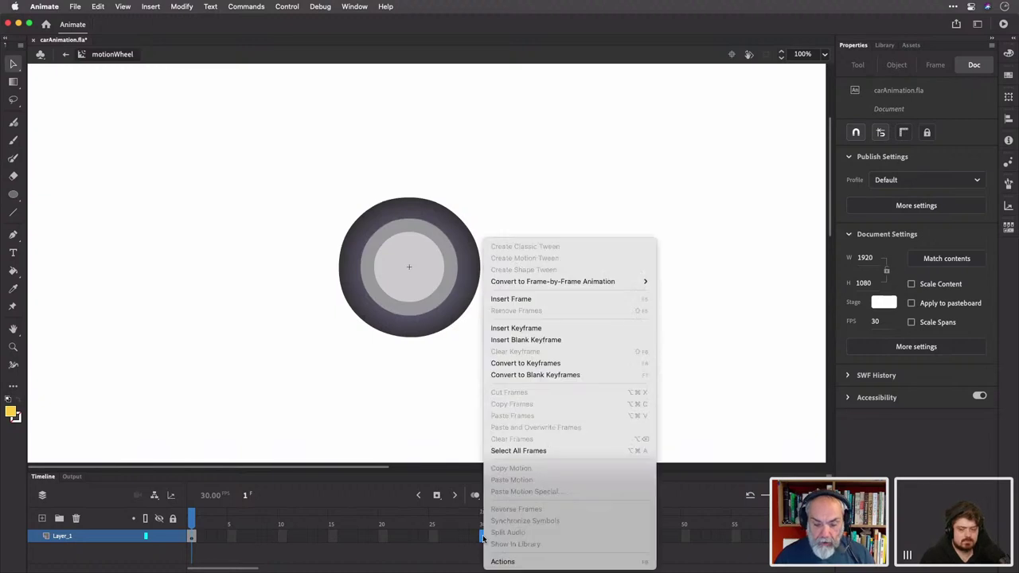
pyautogui.click(527, 328)
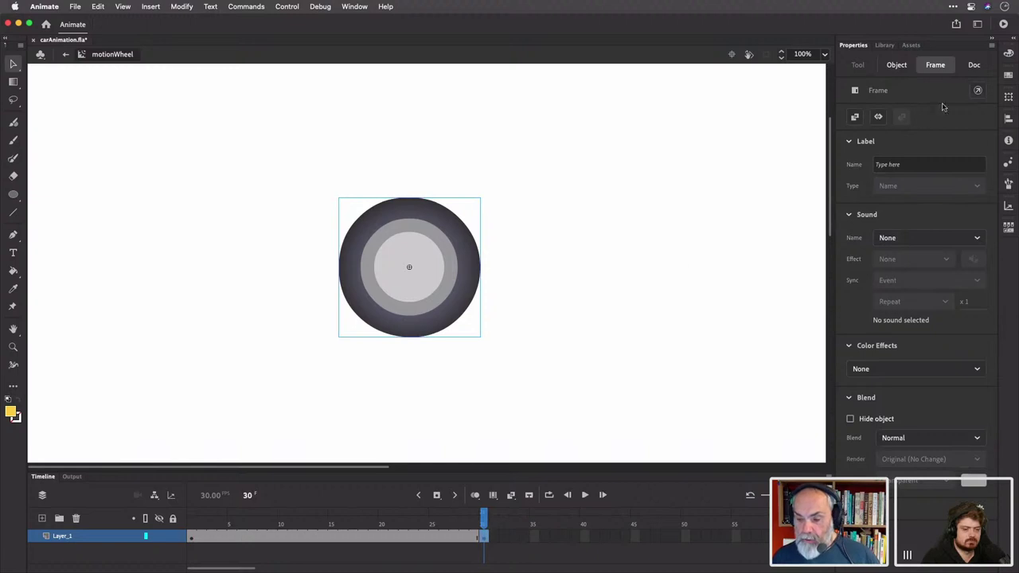
# Set the Wheel's rotation to 359° at the frame 30 keyframe
pyautogui.click(1008, 96)
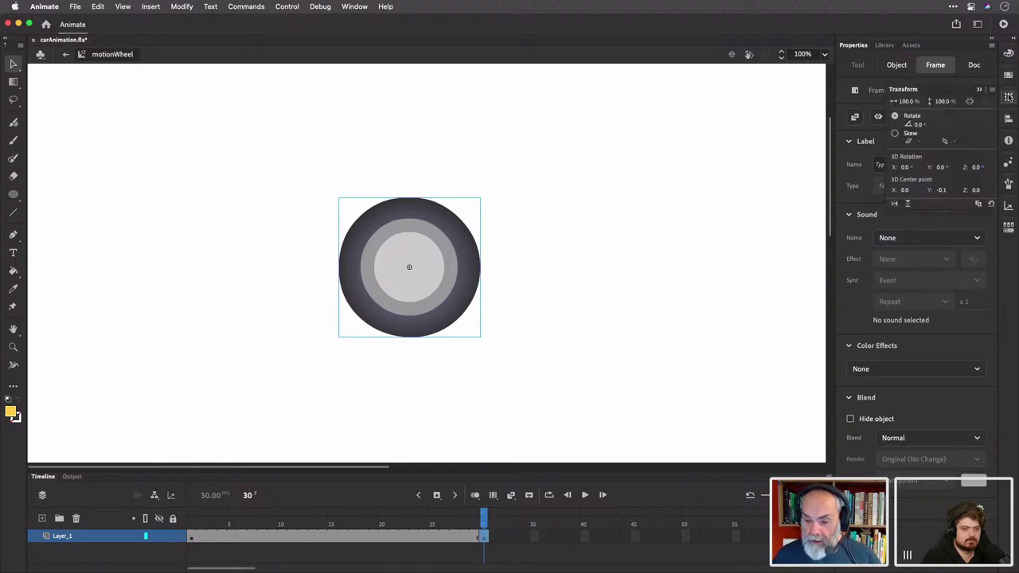
pyautogui.click(918, 125)
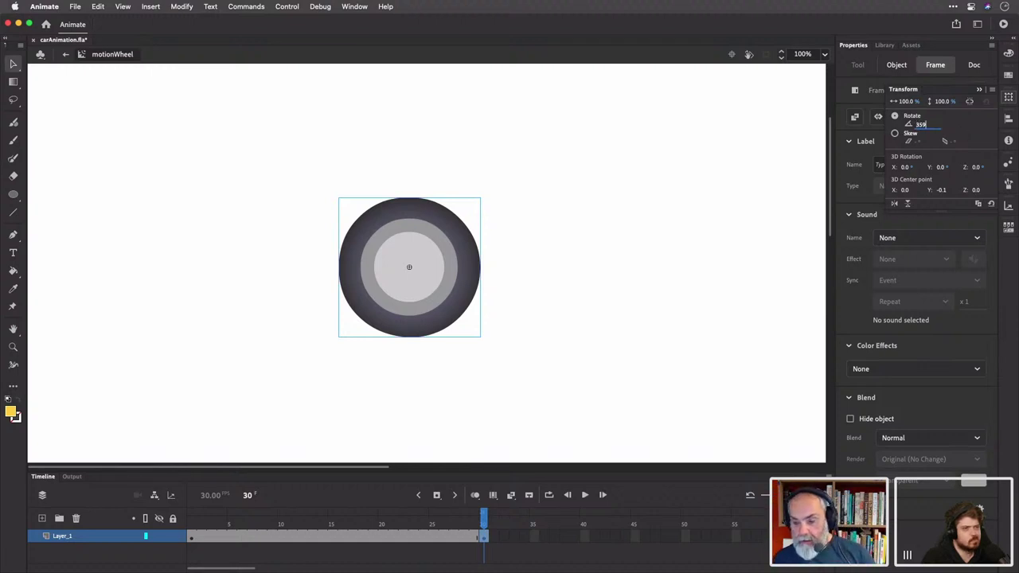
pyautogui.press('Return')
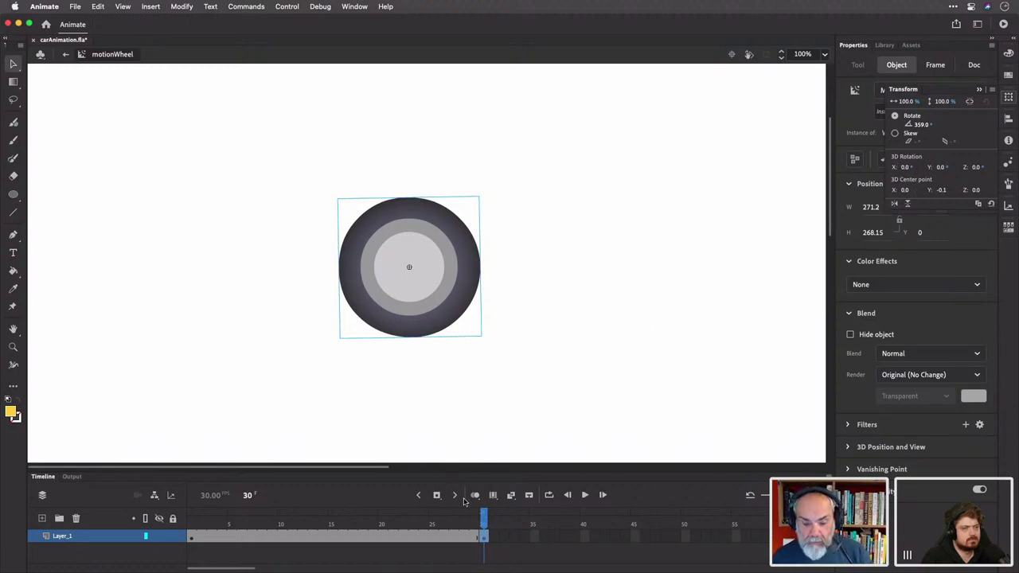
# Create a classic tween from the frame 1 keyframe to frame 30 on motionWheel's Layer_1 and scrub through it
pyautogui.moveTo(483, 517); pyautogui.dragTo(280, 513)
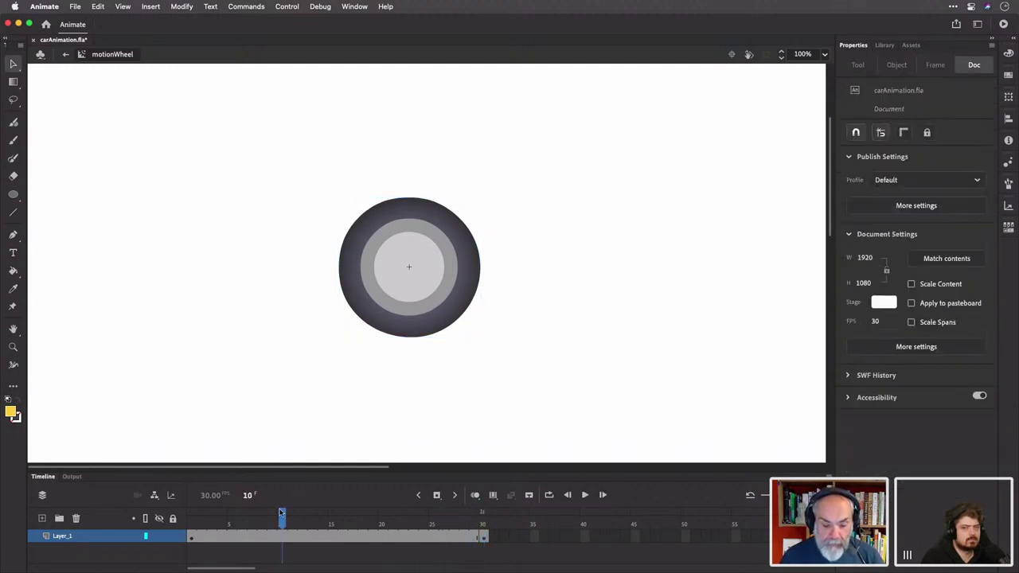
pyautogui.click(191, 539)
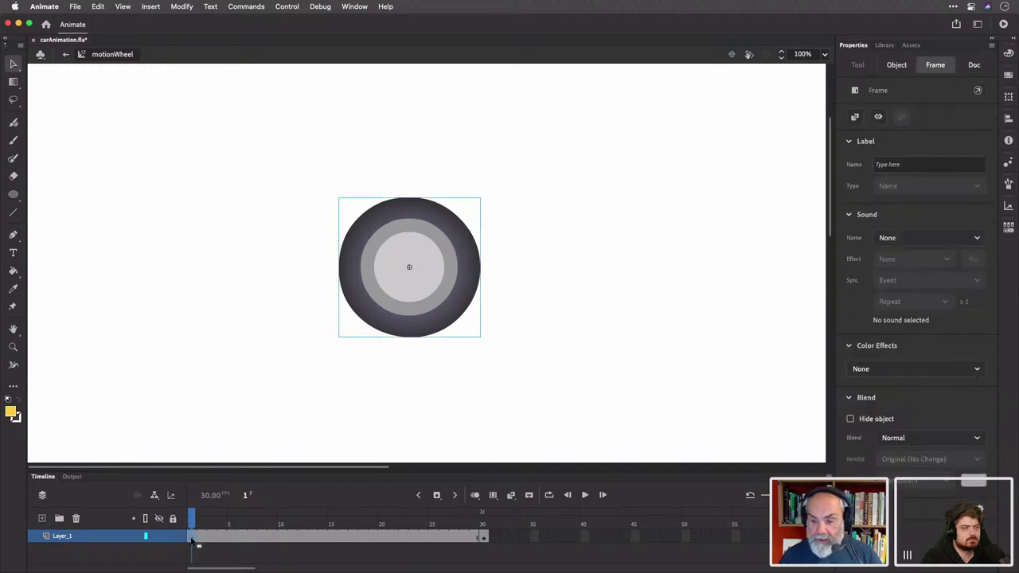
pyautogui.rightClick(192, 542)
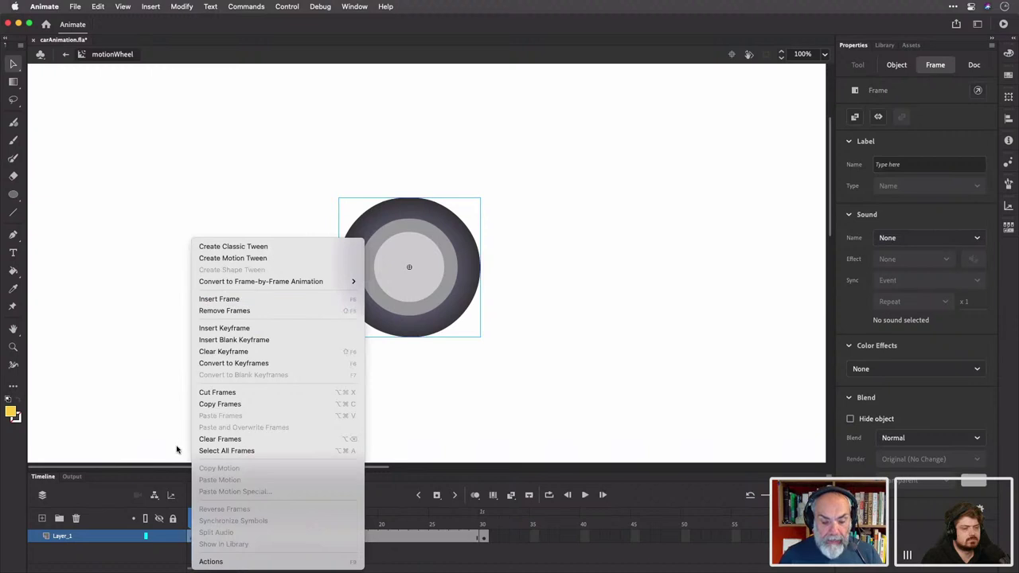
pyautogui.click(229, 245)
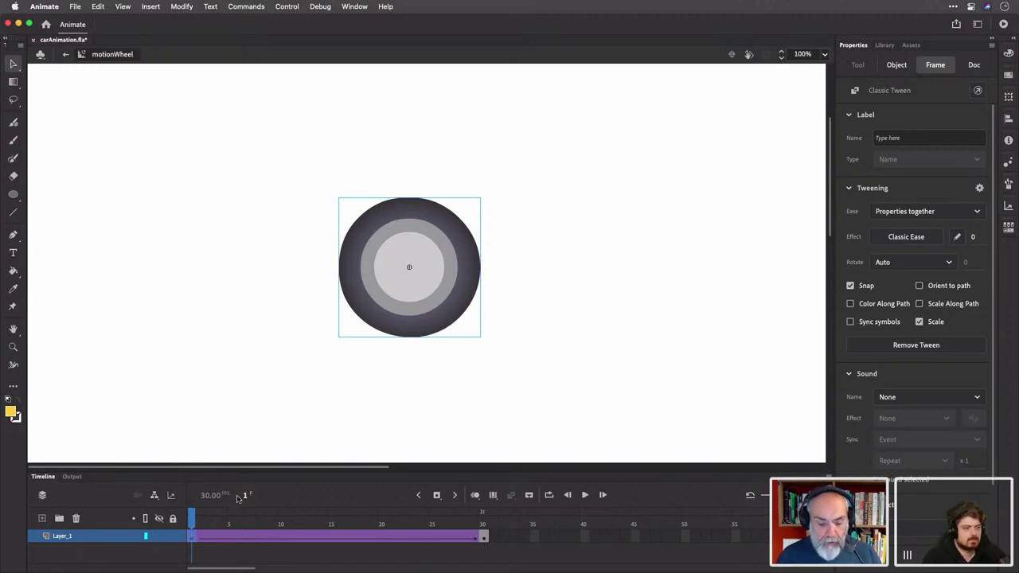
pyautogui.moveTo(193, 518)
pyautogui.mouseDown()
pyautogui.moveTo(483, 519)
pyautogui.moveTo(191, 515)
pyautogui.mouseUp()
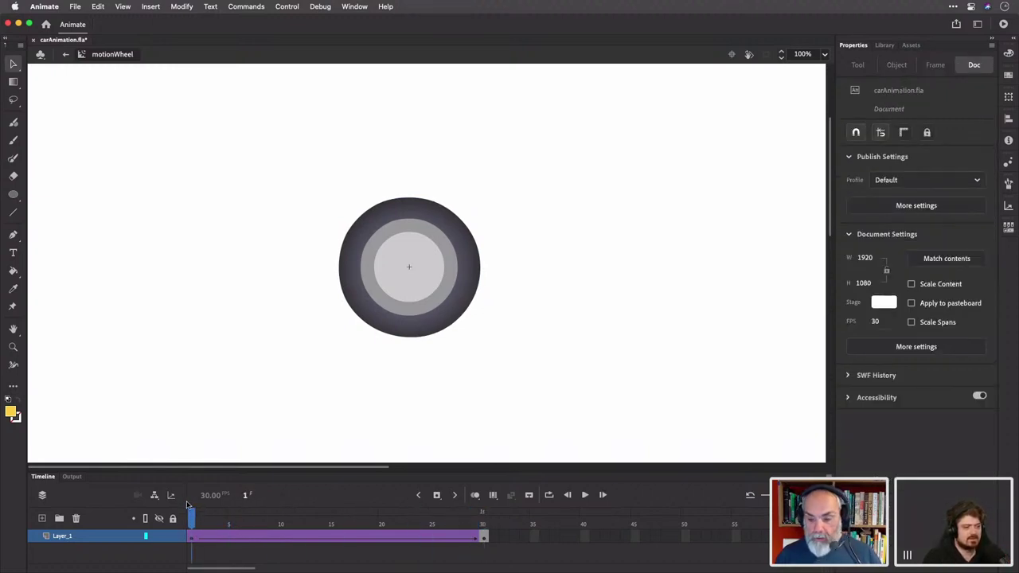
# Check the Wheel's rotation at frame 1, re-enter 359° at the frame 30 keyframe, and scrub back through the tween
pyautogui.click(194, 540)
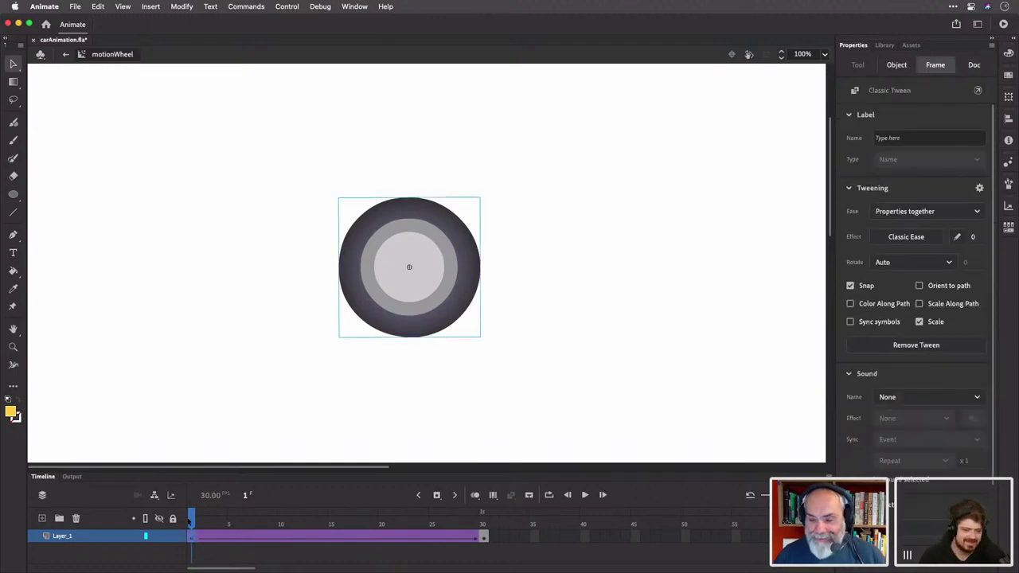
pyautogui.click(1007, 97)
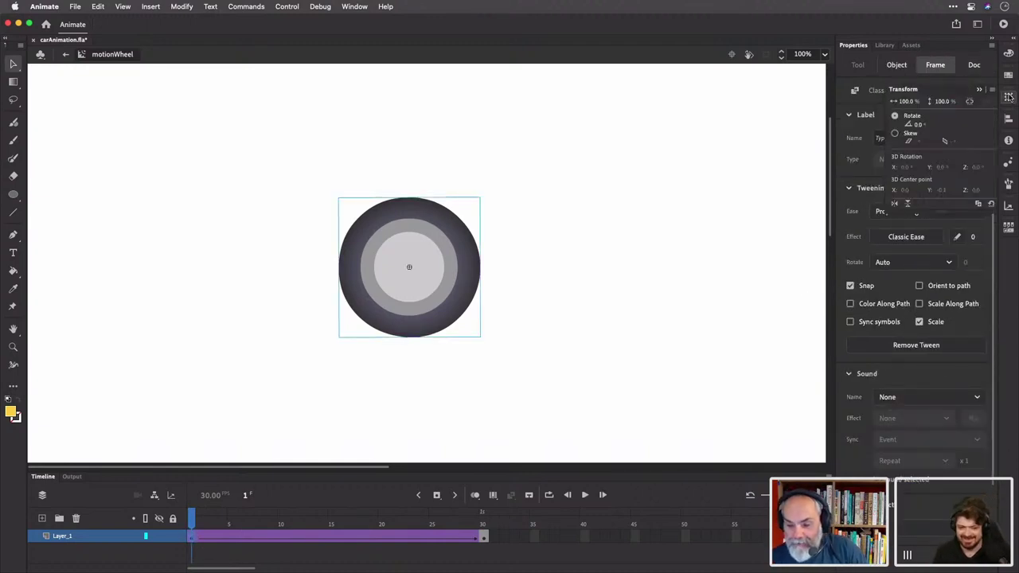
pyautogui.moveTo(195, 516); pyautogui.dragTo(484, 526)
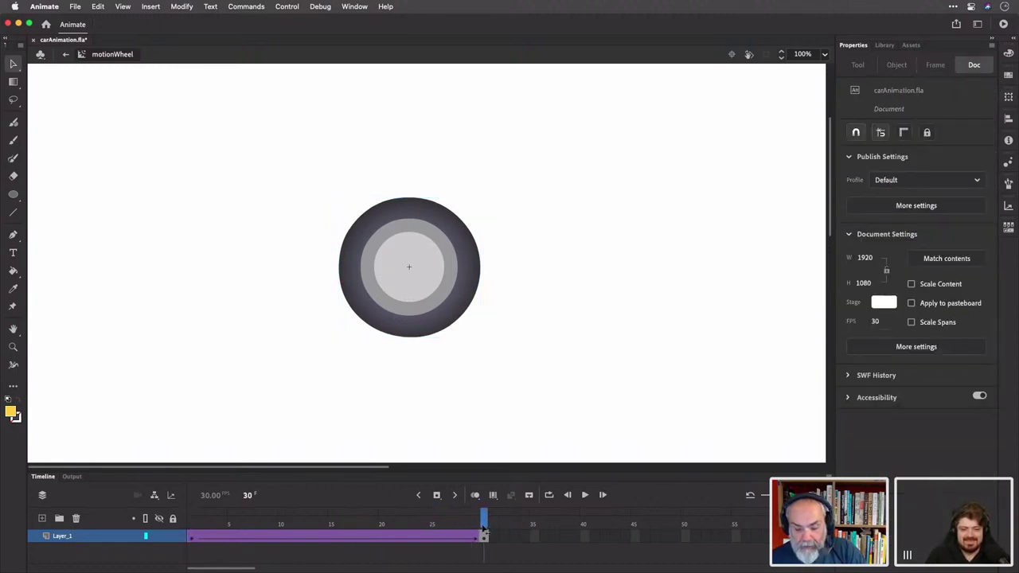
pyautogui.click(483, 537)
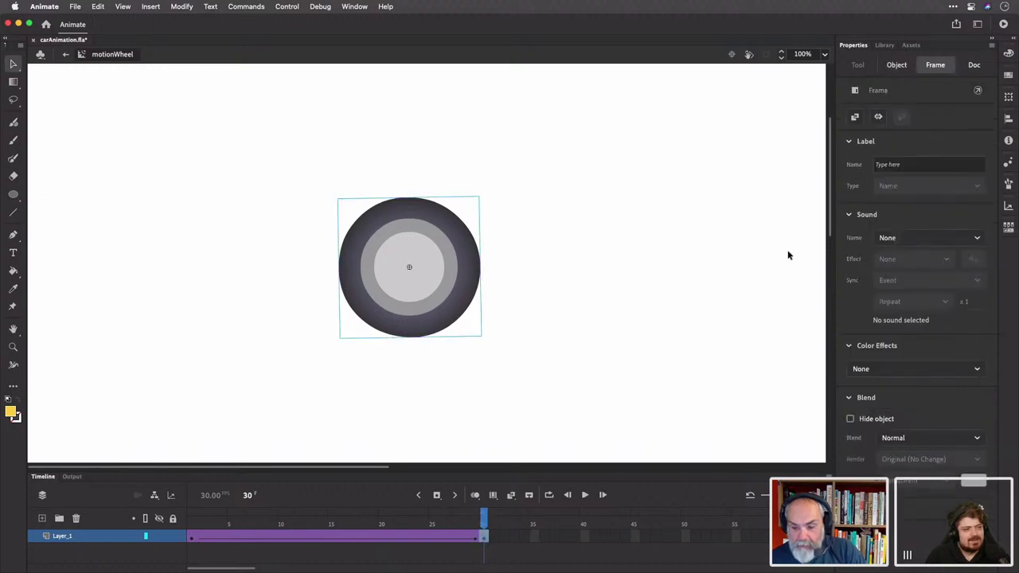
pyautogui.click(1007, 96)
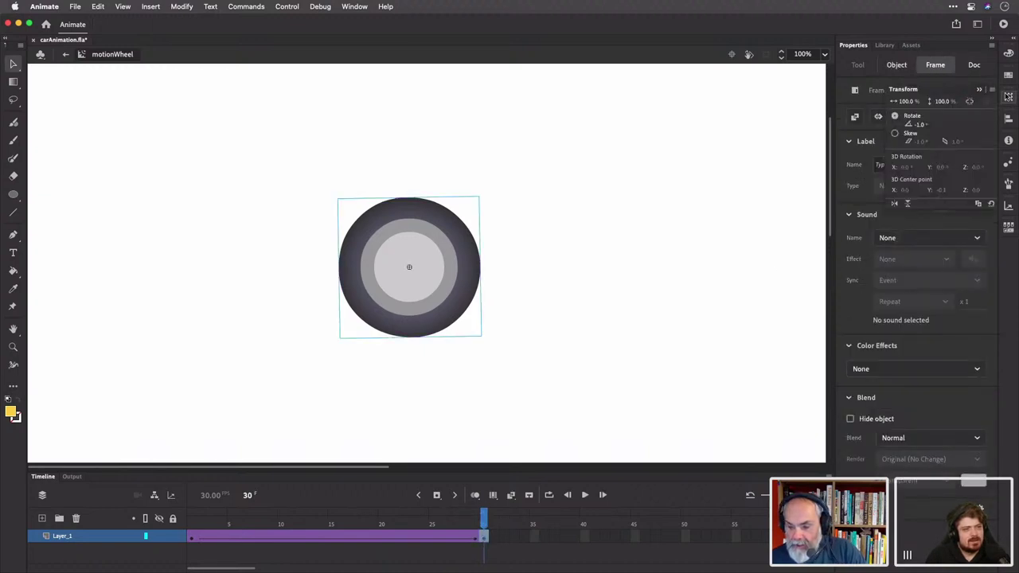
pyautogui.moveTo(919, 124); pyautogui.dragTo(982, 125)
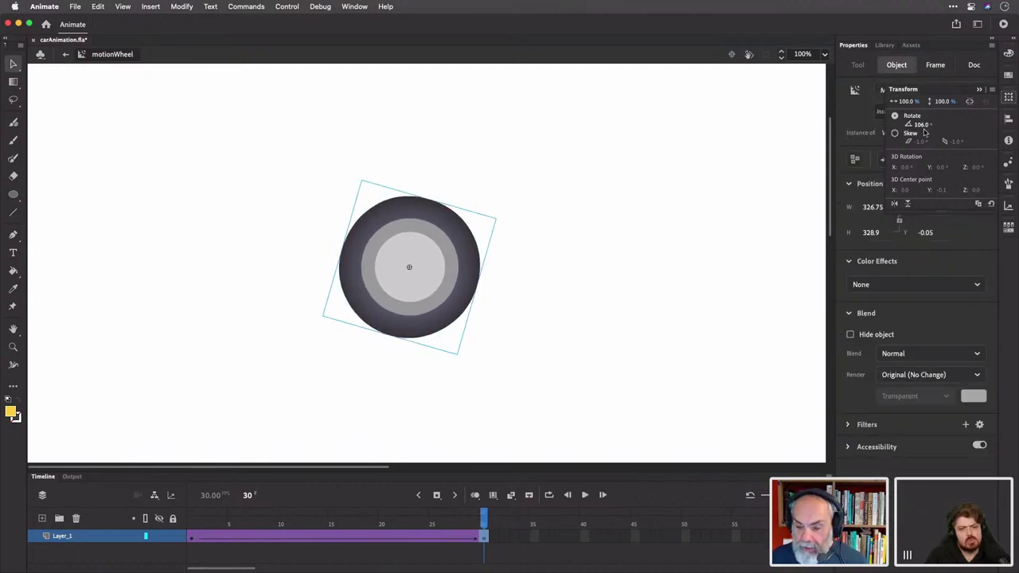
pyautogui.moveTo(921, 124); pyautogui.dragTo(950, 127)
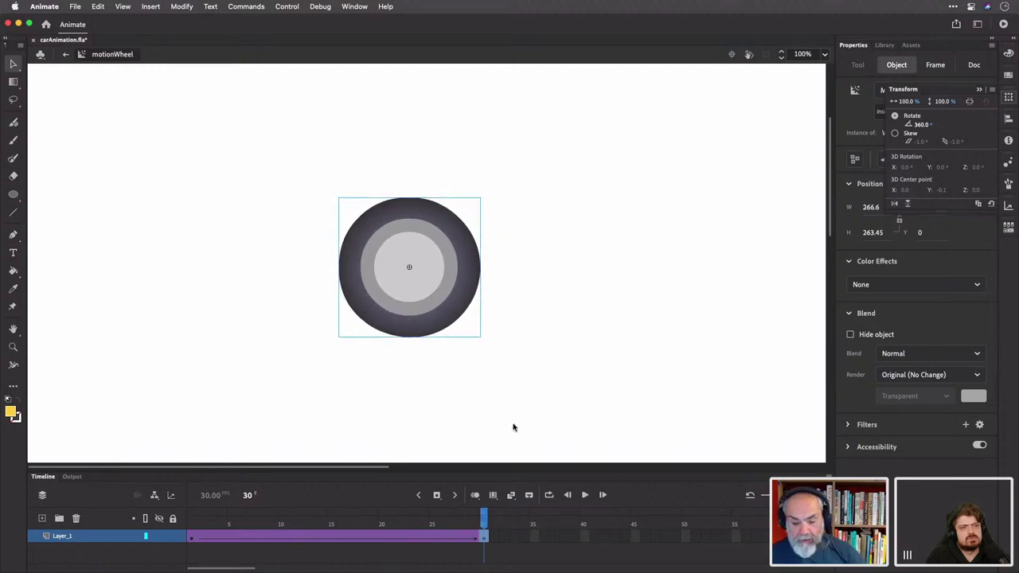
pyautogui.click(921, 125)
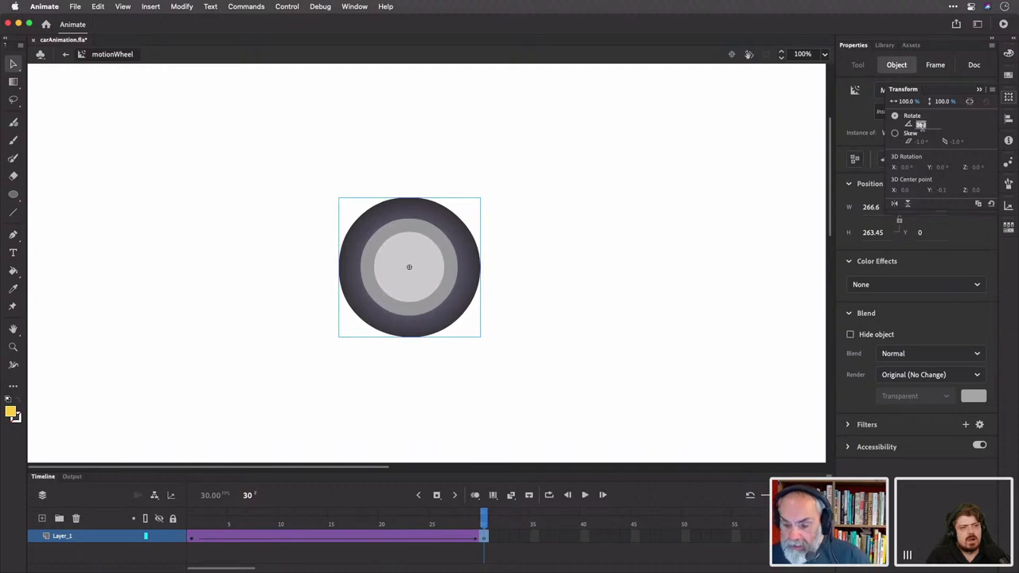
pyautogui.write('359')
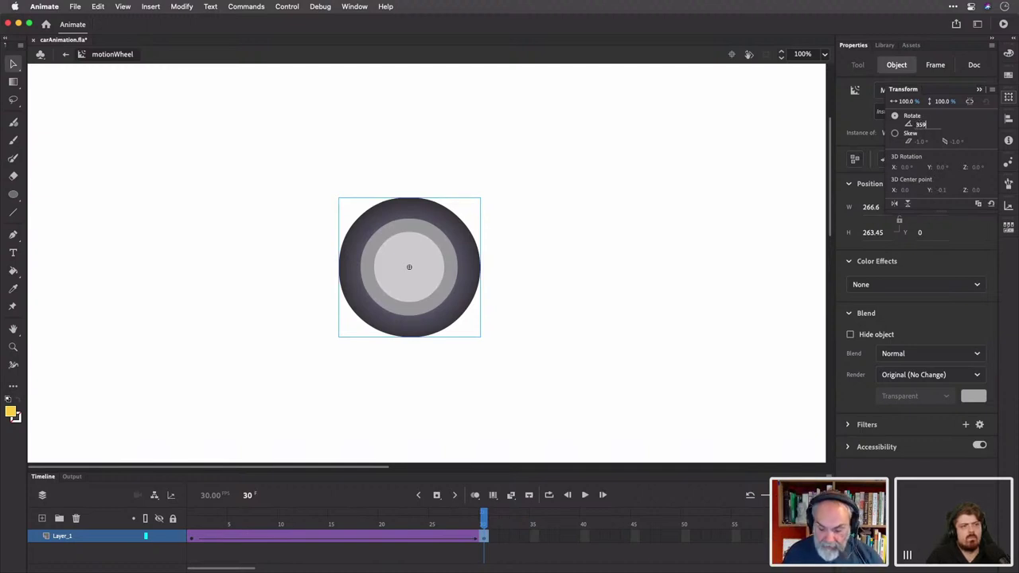
pyautogui.press('Return')
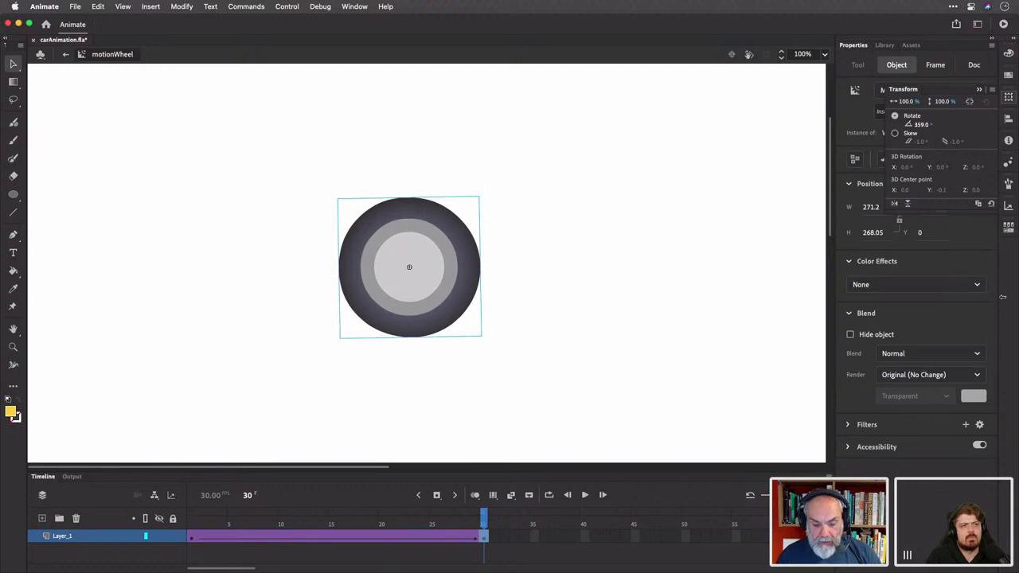
pyautogui.moveTo(485, 519); pyautogui.dragTo(393, 522)
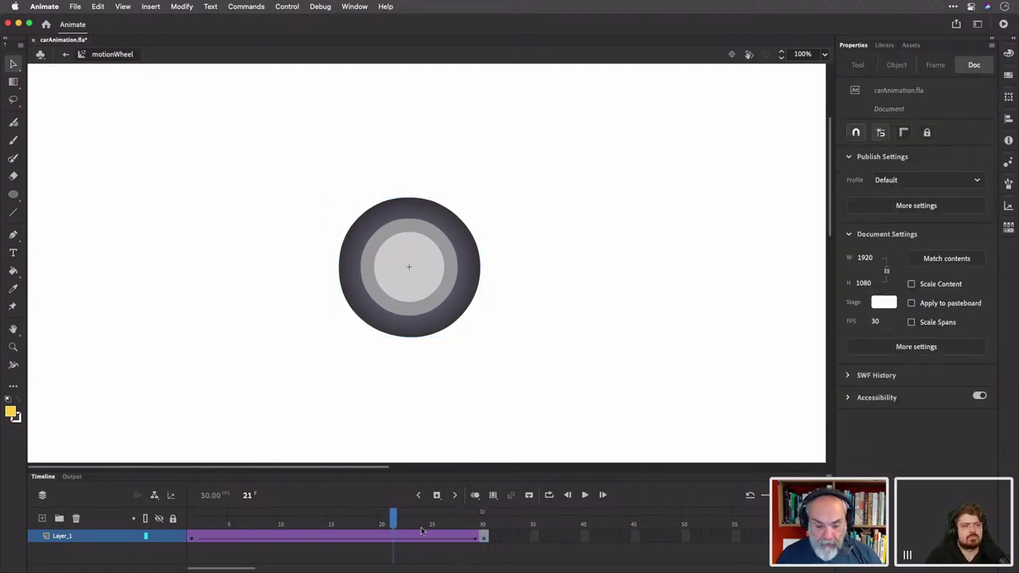
# Set the classic tween's Rotate option to Clockwise from the frame 1 keyframe and scrub through the spin
pyautogui.click(482, 524)
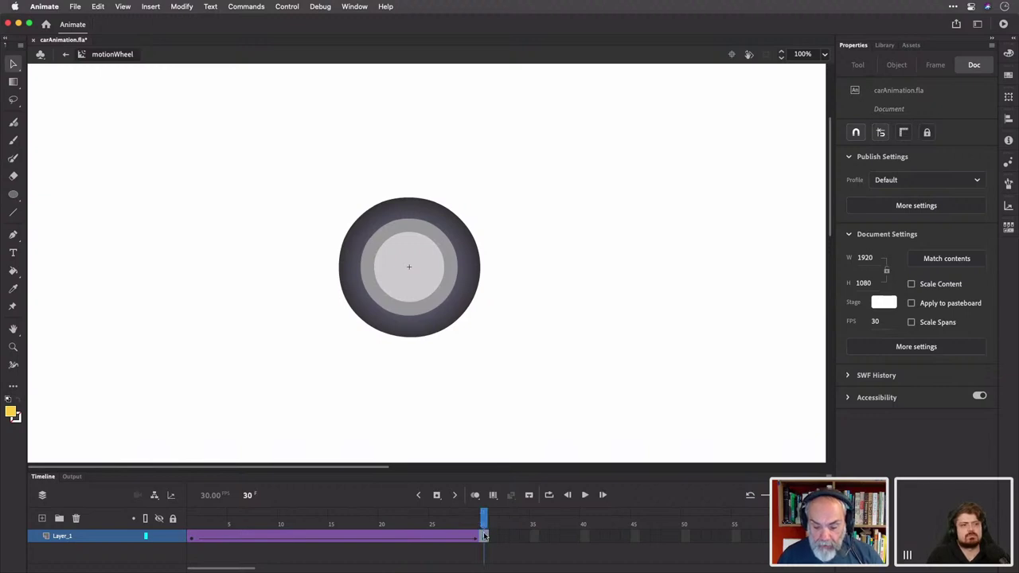
pyautogui.click(484, 537)
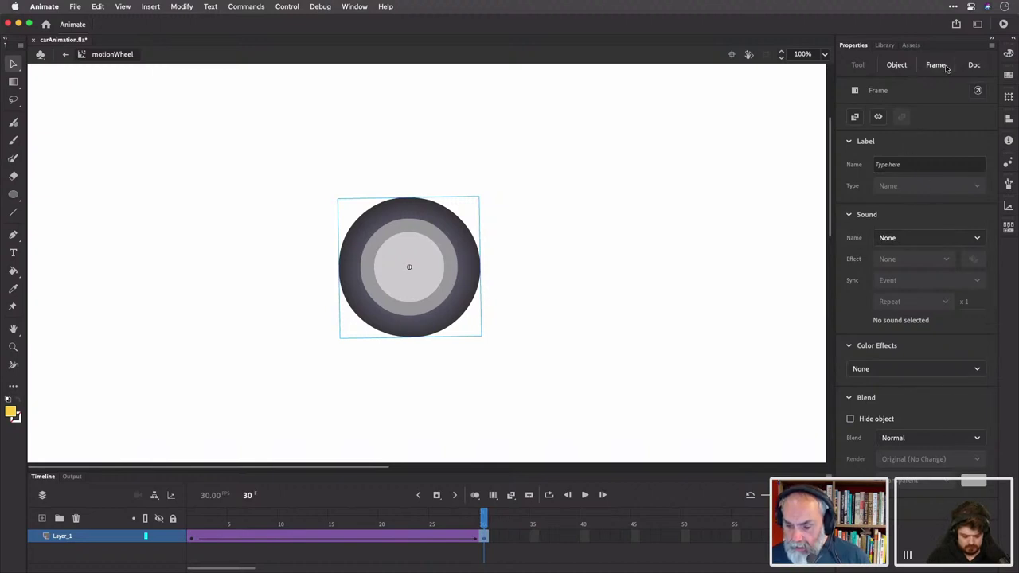
pyautogui.click(893, 67)
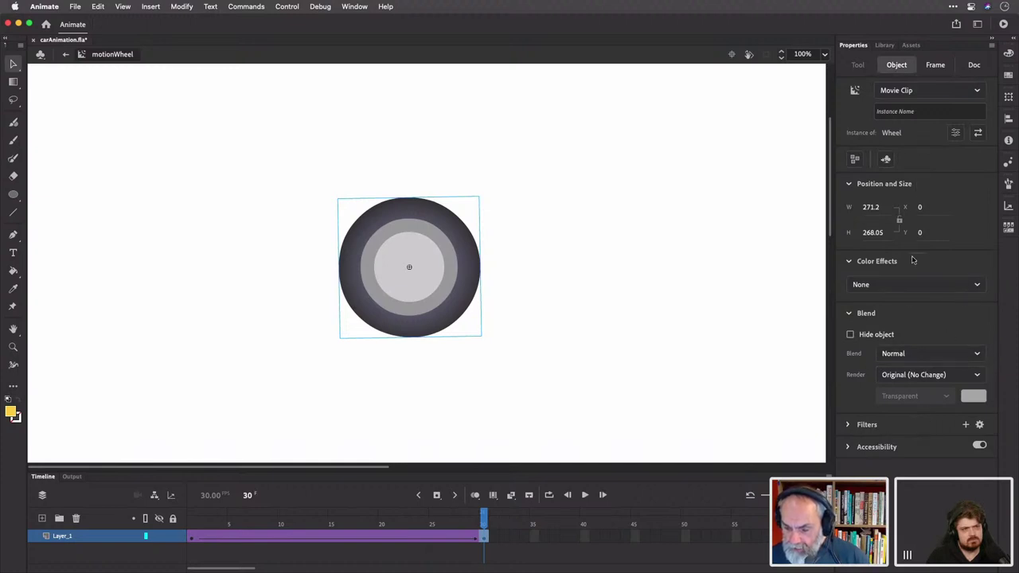
pyautogui.click(935, 65)
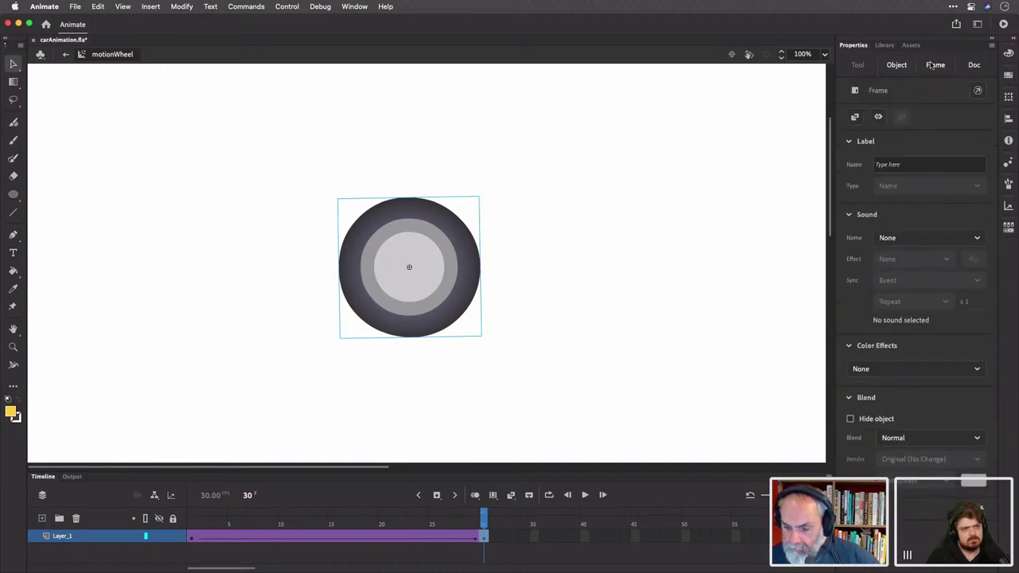
pyautogui.click(977, 65)
pyautogui.click(938, 66)
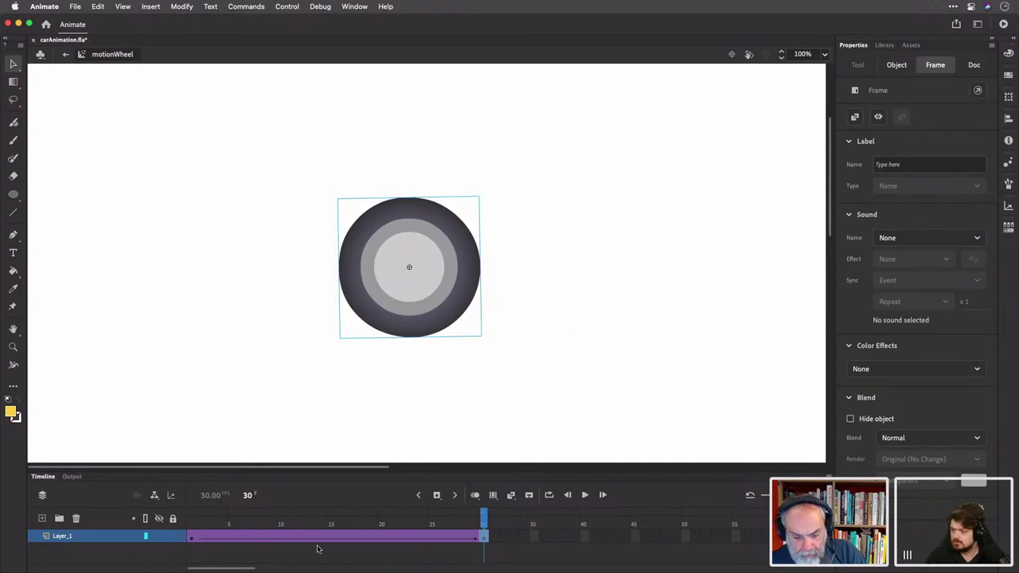
pyautogui.click(191, 538)
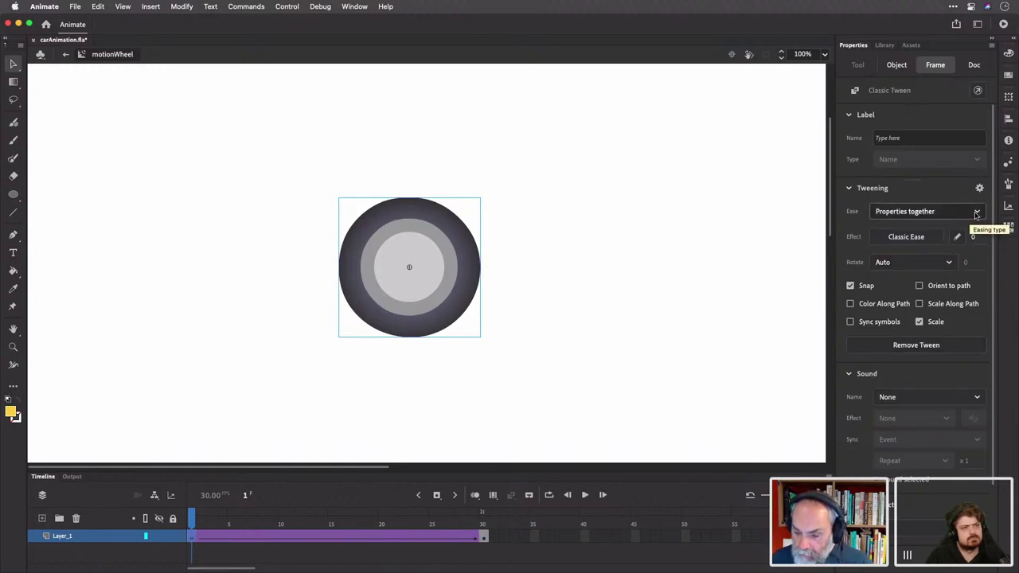
pyautogui.click(950, 263)
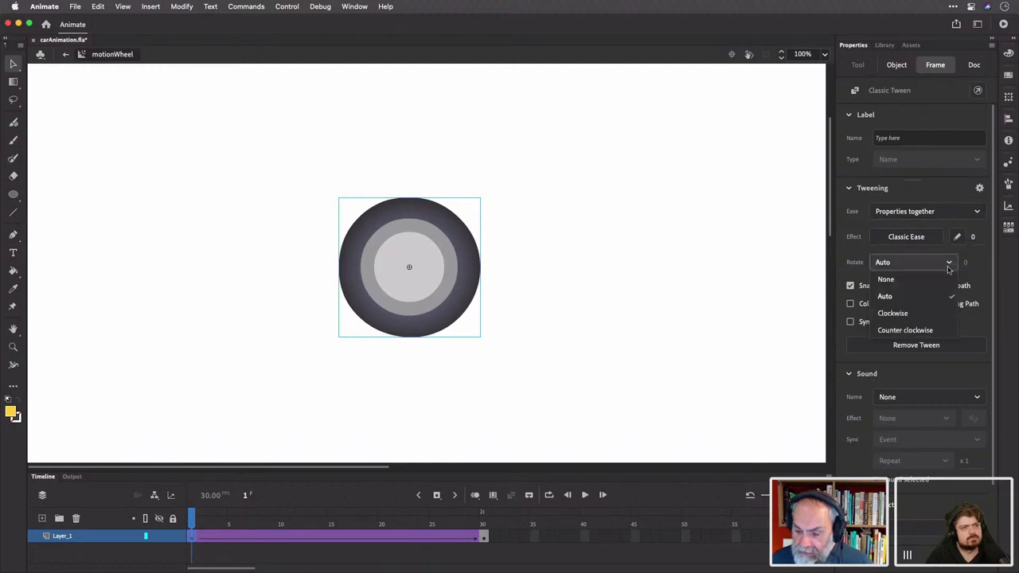
pyautogui.click(937, 313)
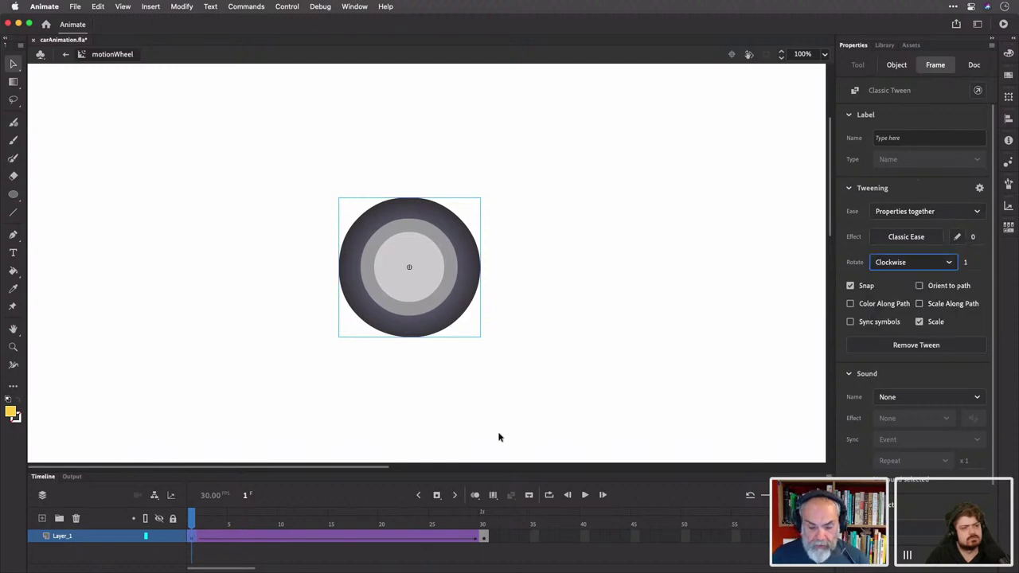
pyautogui.moveTo(196, 522)
pyautogui.mouseDown()
pyautogui.moveTo(454, 516)
pyautogui.moveTo(343, 515)
pyautogui.moveTo(179, 494)
pyautogui.moveTo(375, 509)
pyautogui.moveTo(184, 507)
pyautogui.mouseUp()
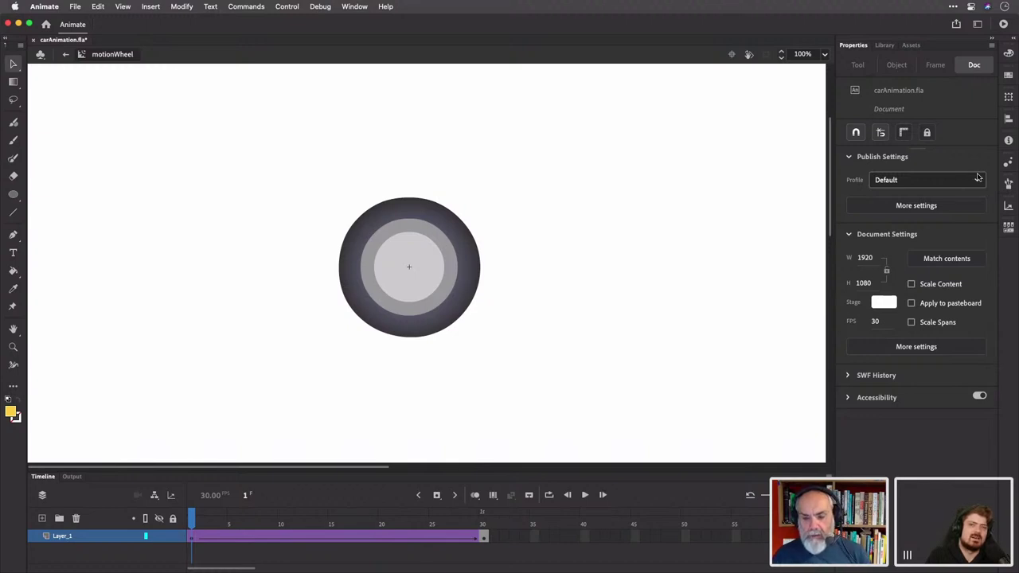
# Turn on looped playback over frames 1 to 30 of motionWheel, then play and stop the wheel's spin
pyautogui.click(549, 495)
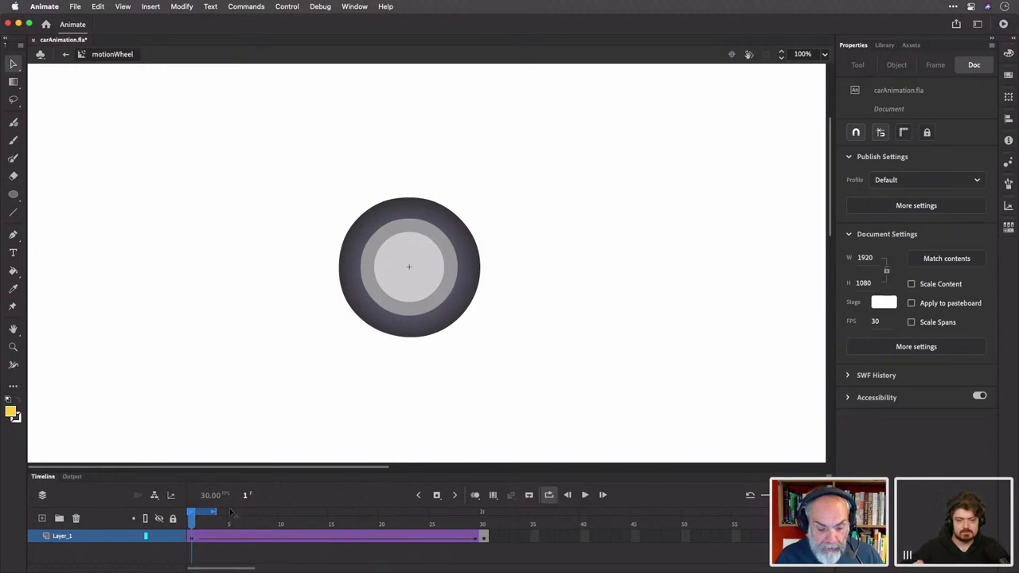
pyautogui.moveTo(253, 510); pyautogui.dragTo(480, 516)
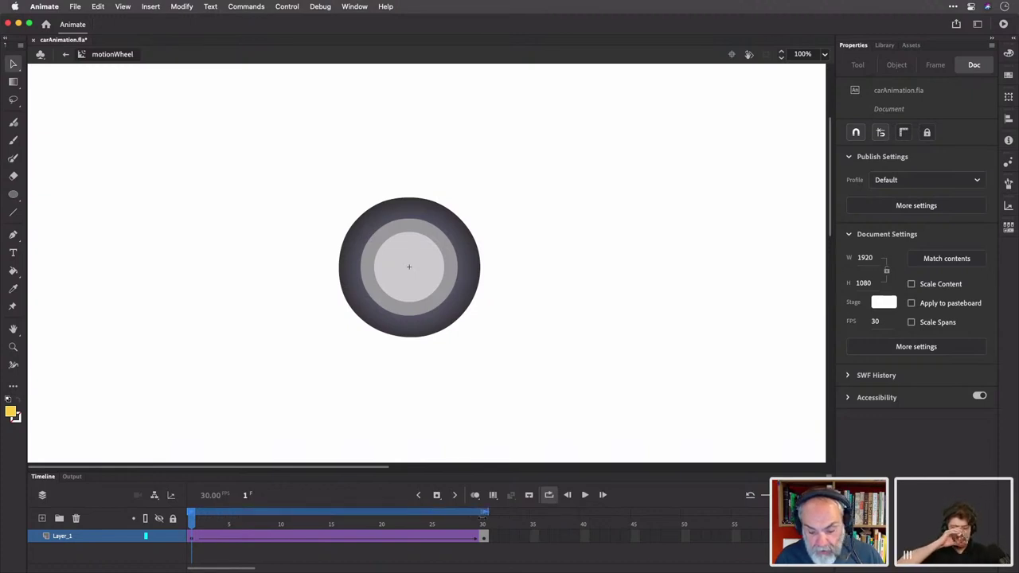
pyautogui.click(584, 495)
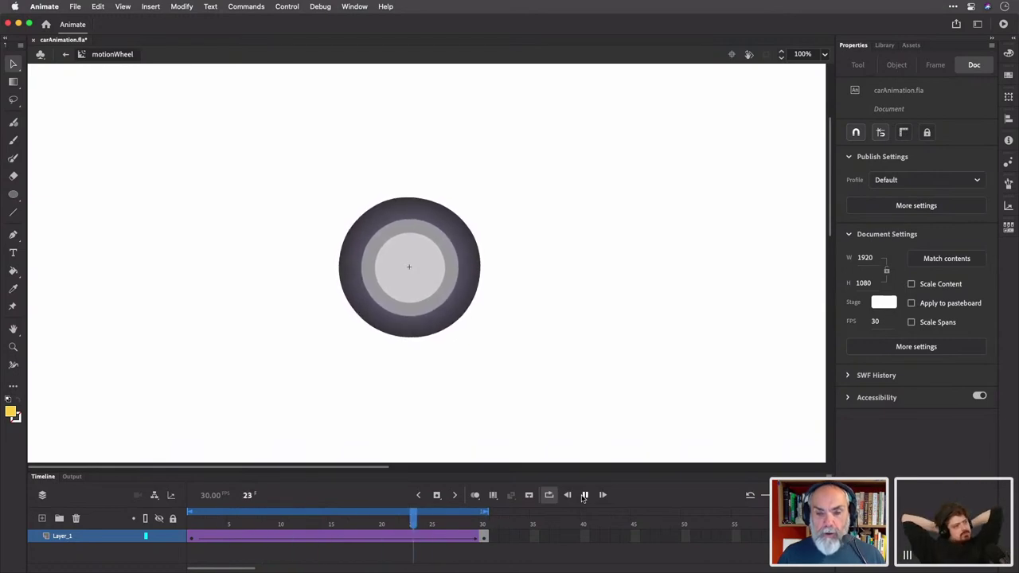
pyautogui.click(585, 495)
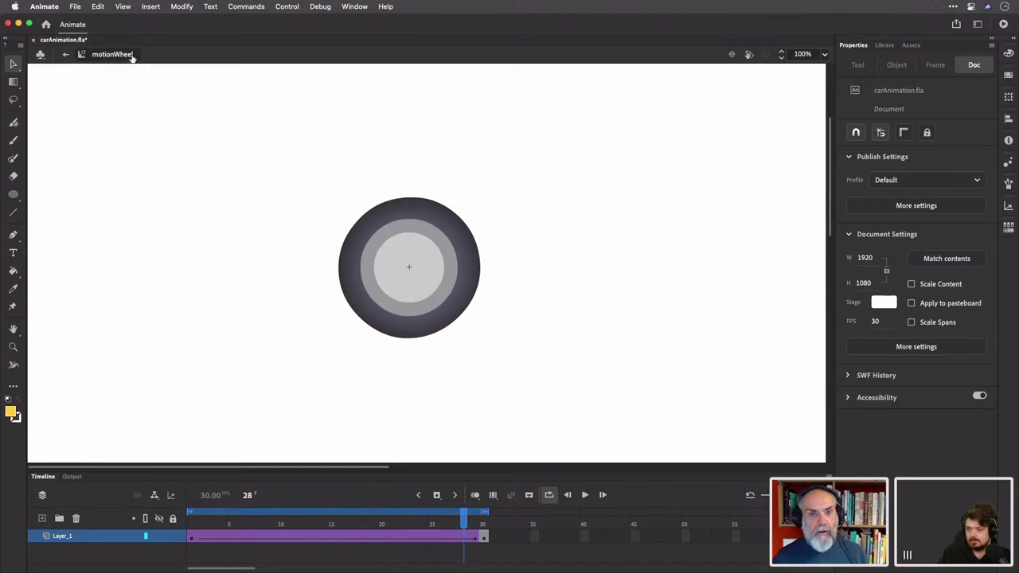
# Return to Scene 1 and move the whole car body nearer the stage's centre, to about X 448, Y 338
pyautogui.click(65, 55)
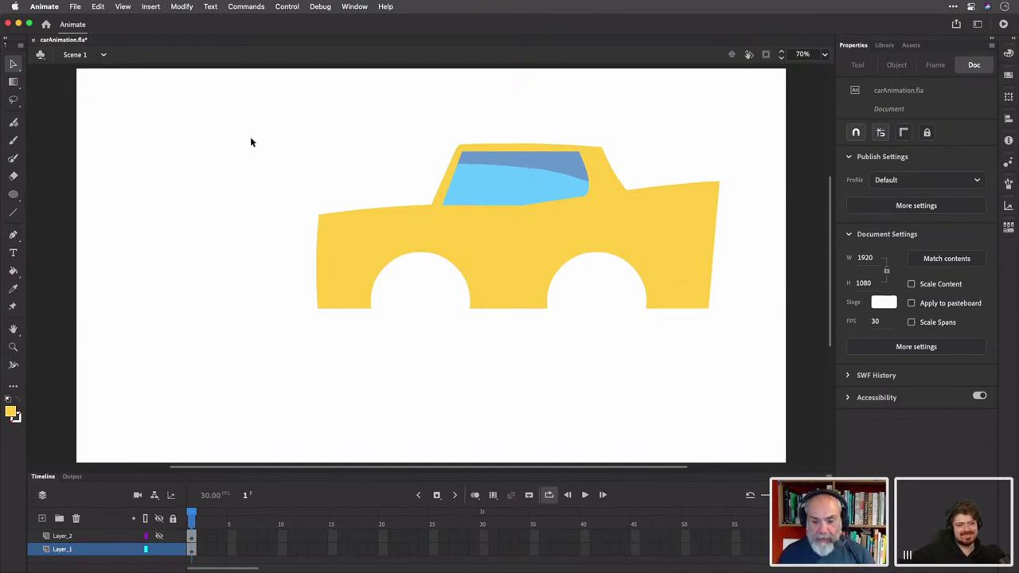
pyautogui.scroll(3, 250, 141)
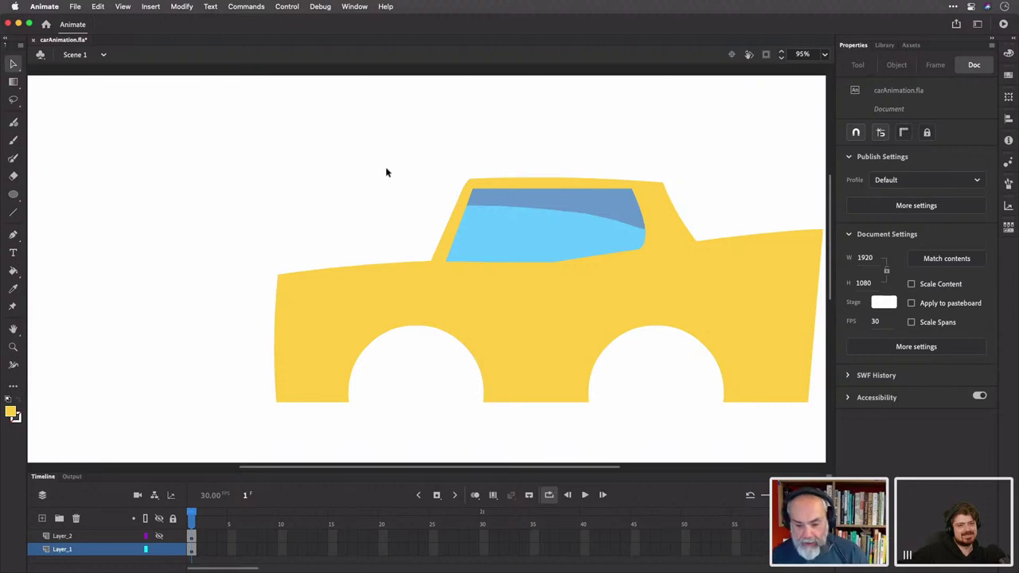
pyautogui.scroll(1, 385, 172)
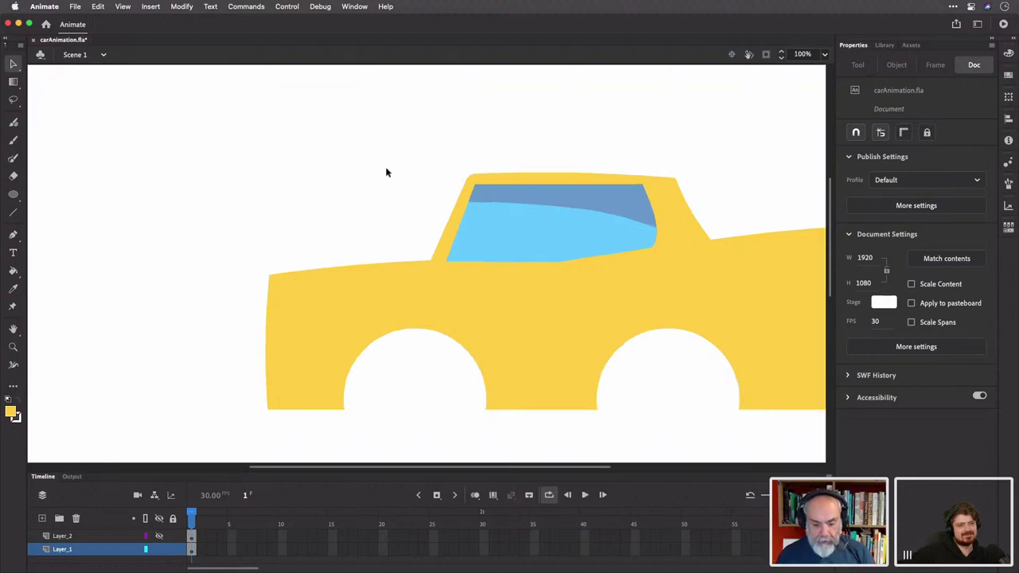
pyautogui.scroll(-1, 385, 172)
pyautogui.scroll(-3, 385, 171)
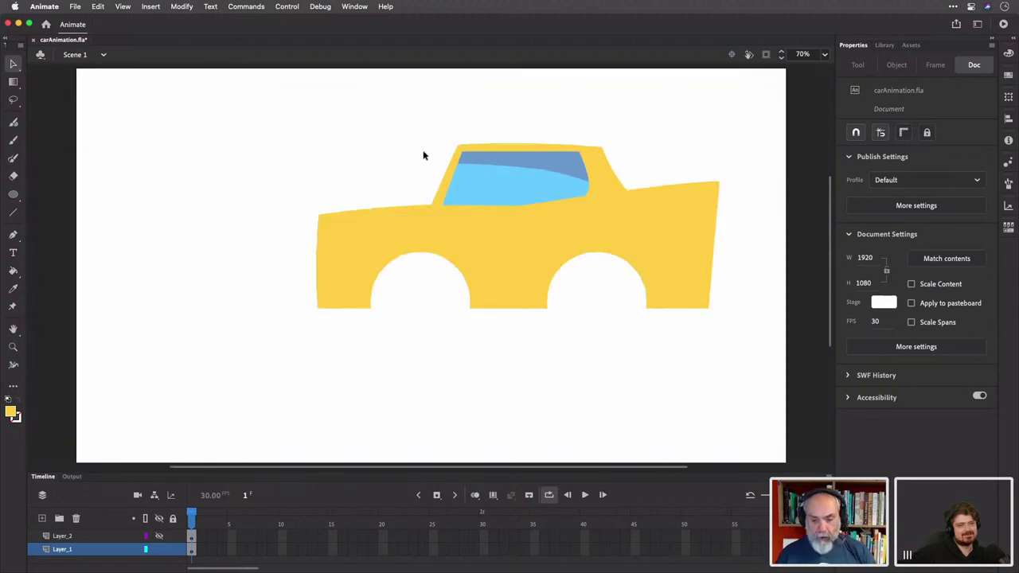
pyautogui.moveTo(286, 121); pyautogui.dragTo(738, 381)
pyautogui.moveTo(660, 236)
pyautogui.mouseDown()
pyautogui.moveTo(576, 285)
pyautogui.moveTo(587, 286)
pyautogui.mouseUp()
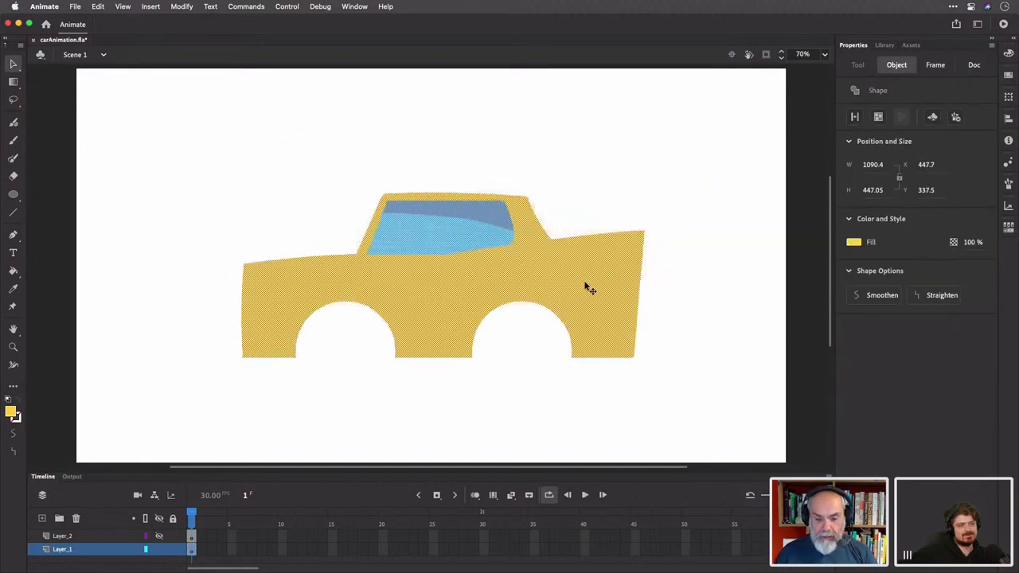
pyautogui.click(627, 199)
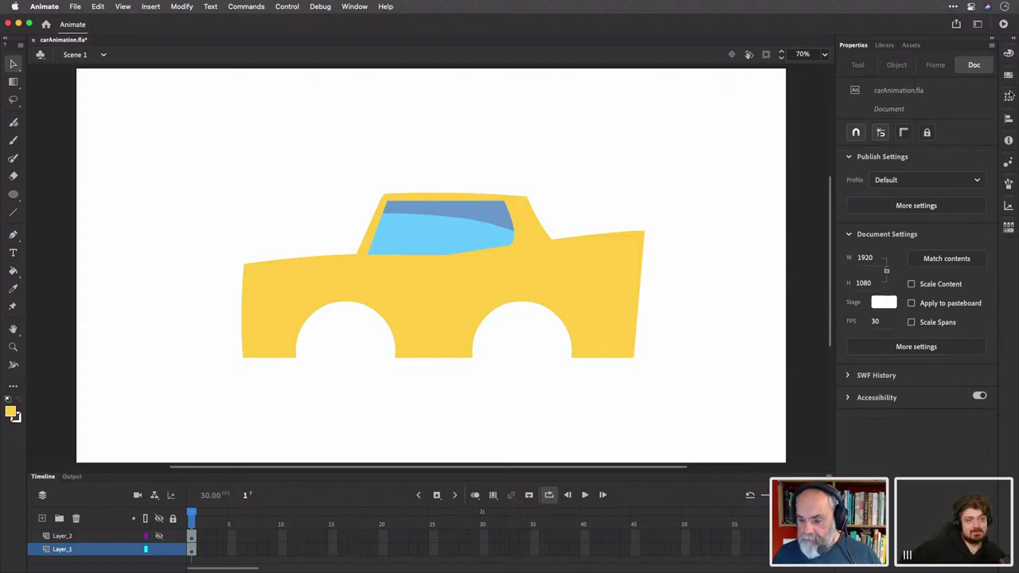
# Place a motionWheel instance in the car's left wheel arch and scale it down to about 244 × 241 px
pyautogui.click(887, 46)
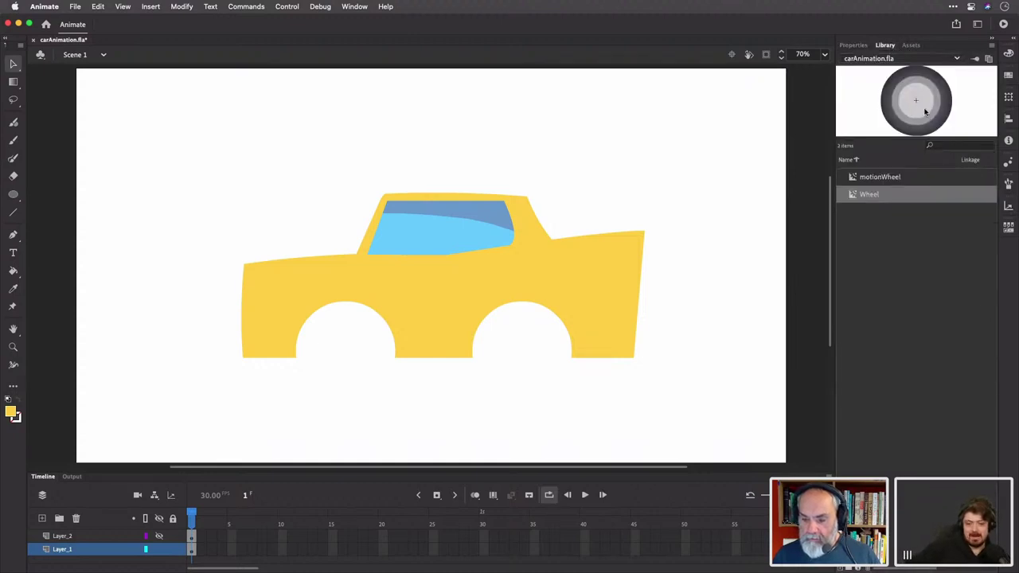
pyautogui.click(923, 179)
pyautogui.moveTo(917, 109); pyautogui.dragTo(359, 336)
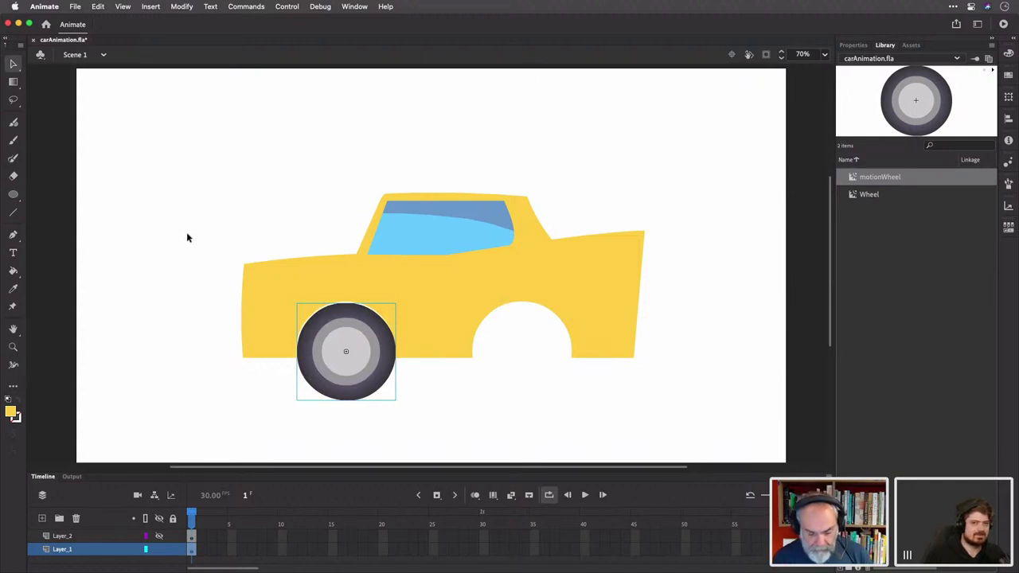
pyautogui.press('q')
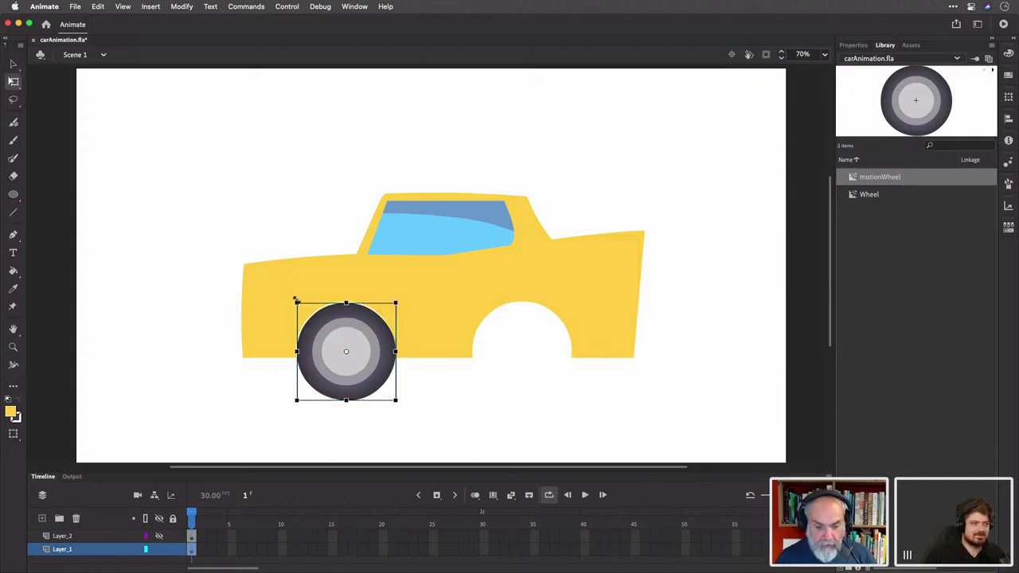
pyautogui.moveTo(296, 301); pyautogui.dragTo(301, 304)
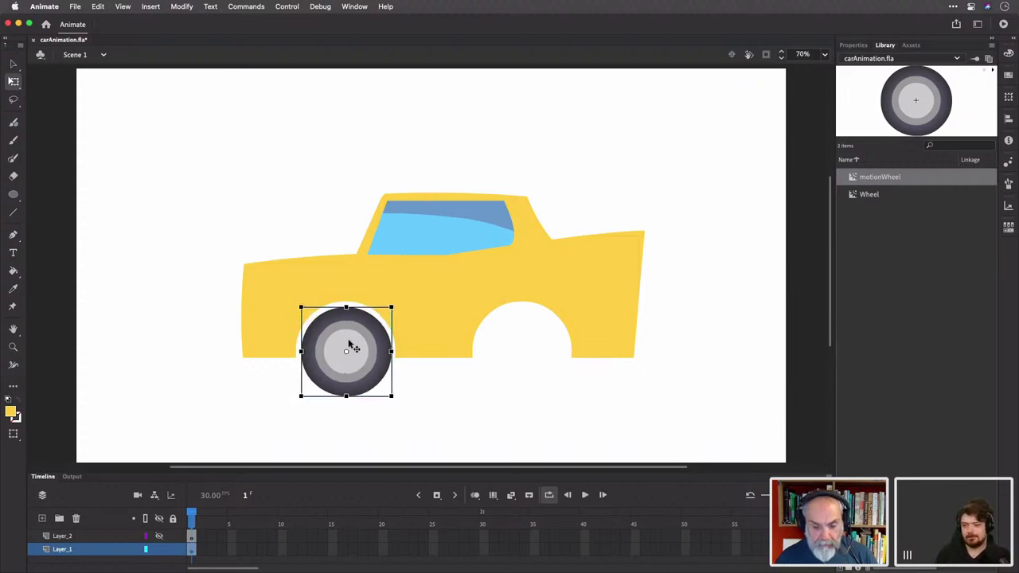
# Duplicate the fitted motionWheel instance into the right wheel arch, check its object properties, and deselect it
pyautogui.moveTo(357, 345); pyautogui.dragTo(531, 352)
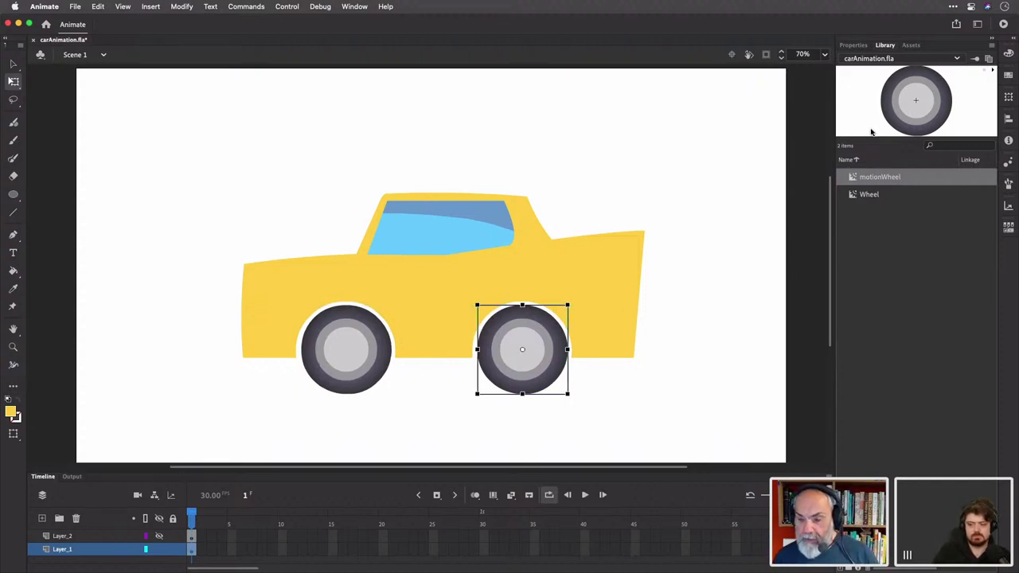
pyautogui.click(853, 45)
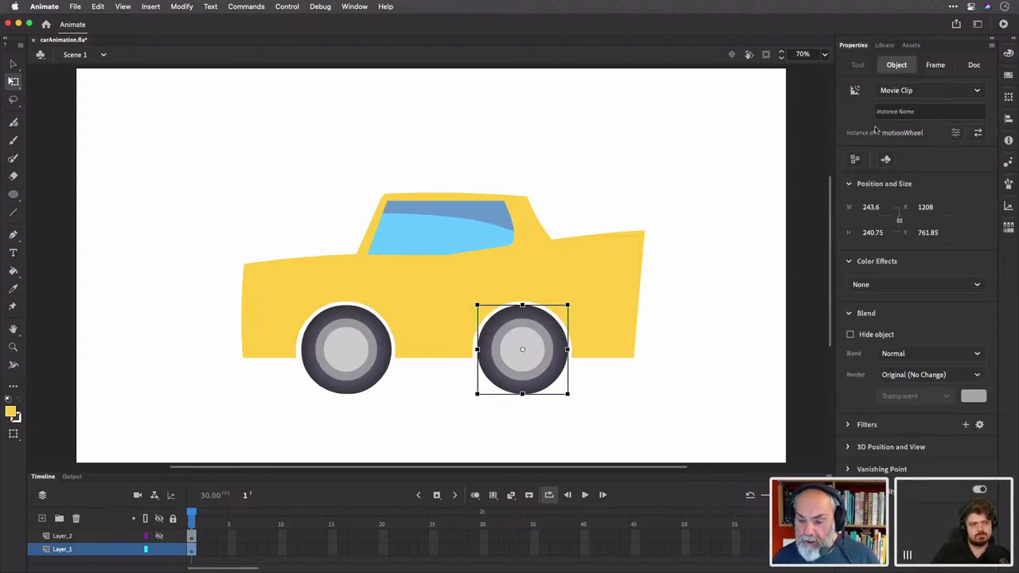
pyautogui.click(676, 160)
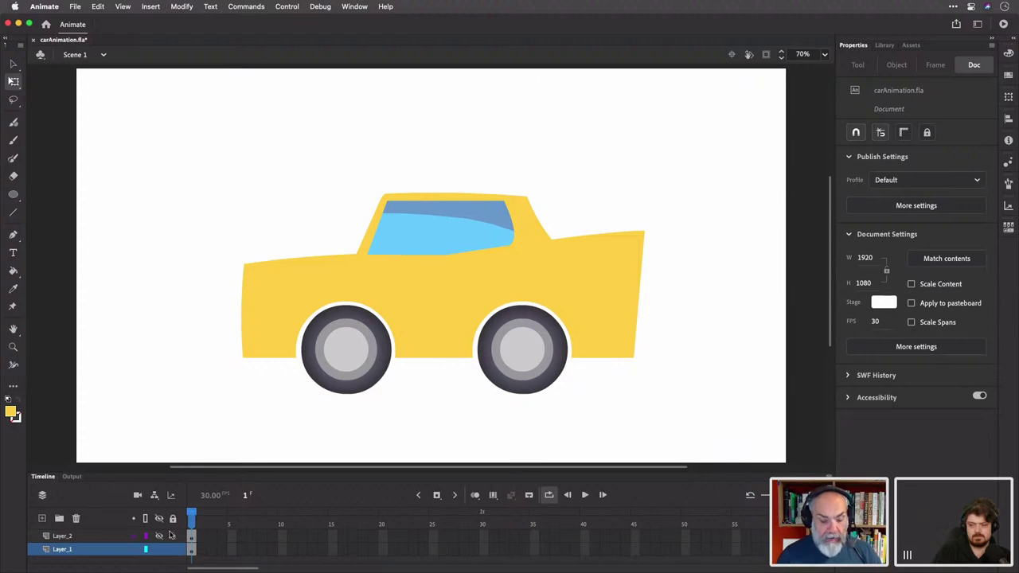
# Delete the hidden Layer_2 and rename the remaining layer as Car
pyautogui.click(120, 536)
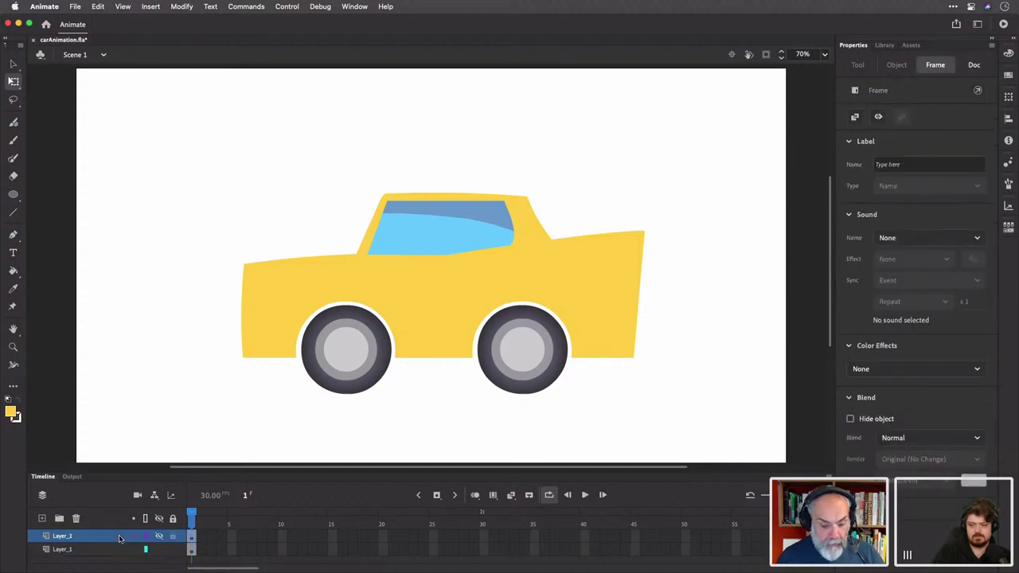
pyautogui.click(76, 518)
pyautogui.click(70, 538)
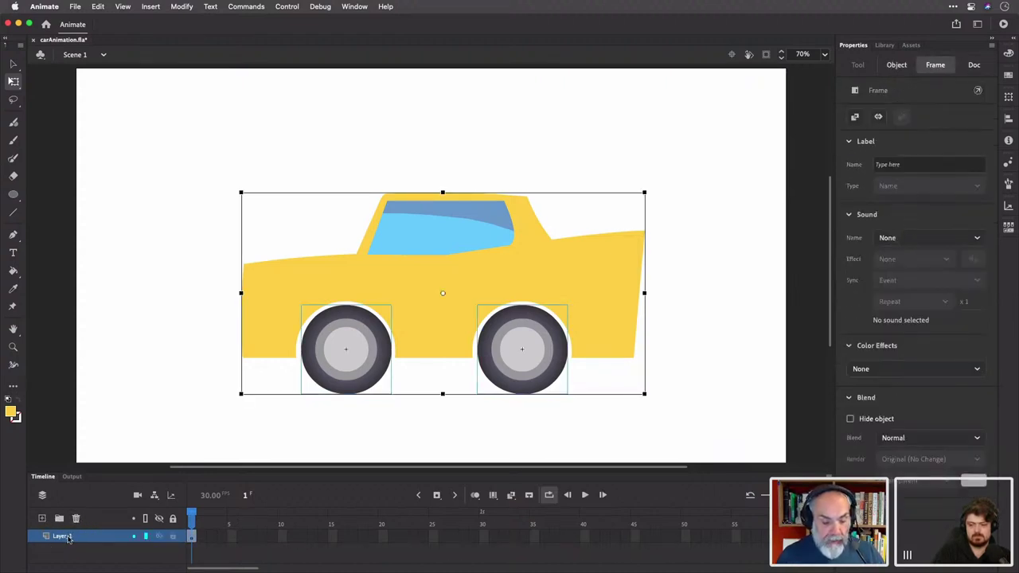
pyautogui.doubleClick(68, 537)
pyautogui.write('Car')
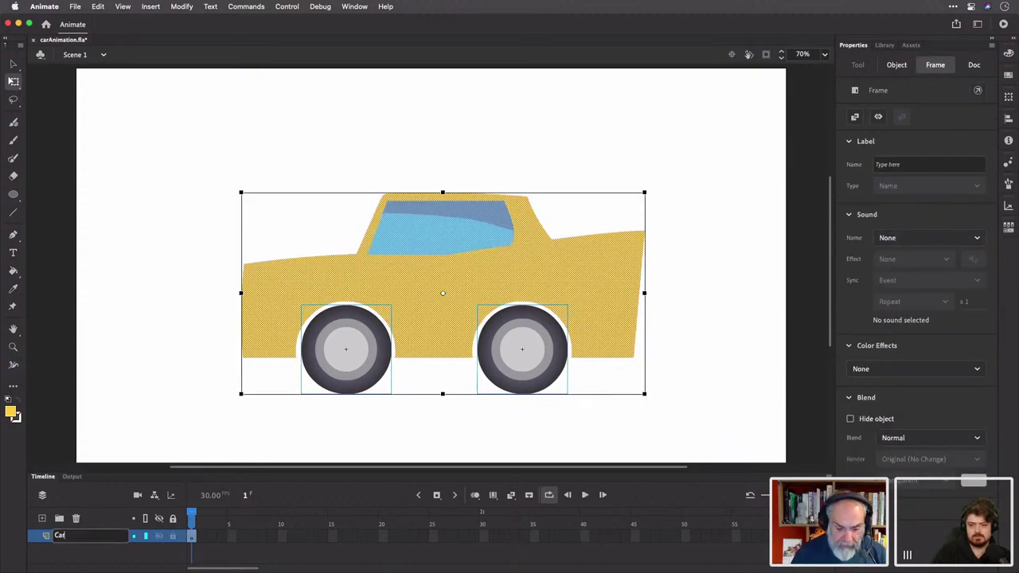
pyautogui.press('Return')
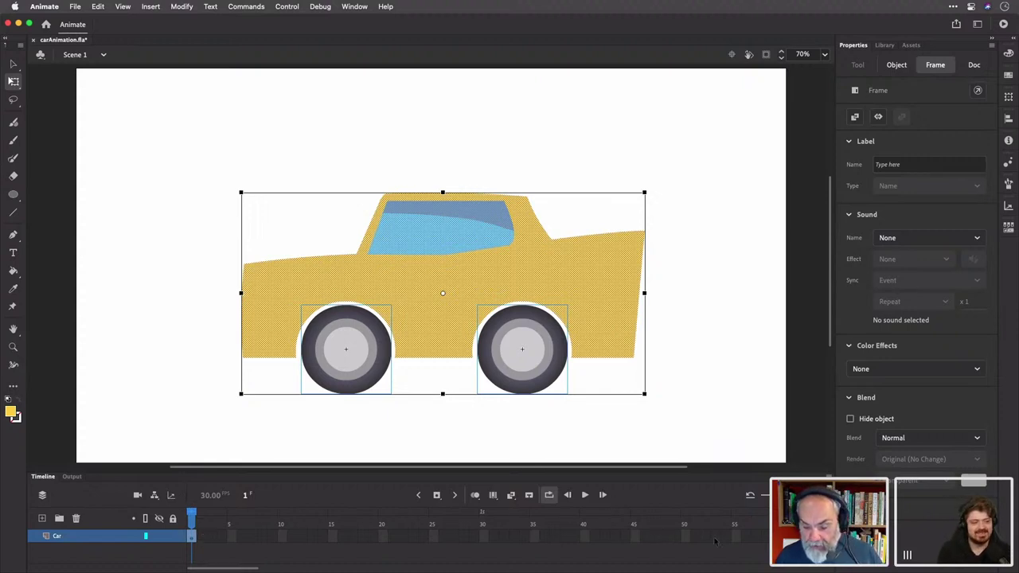
pyautogui.hscroll(10, 719, 538)
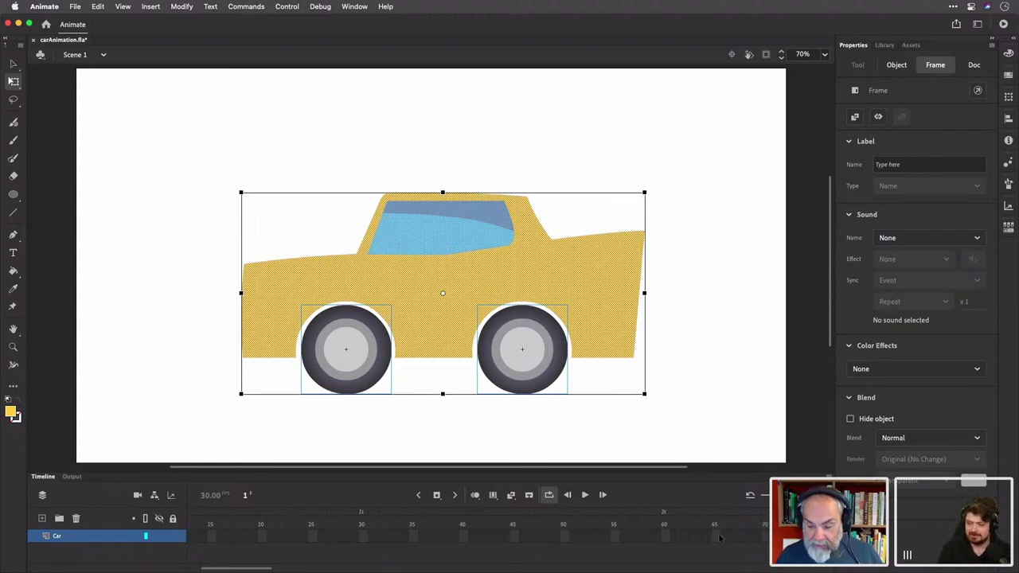
pyautogui.hscroll(6, 719, 539)
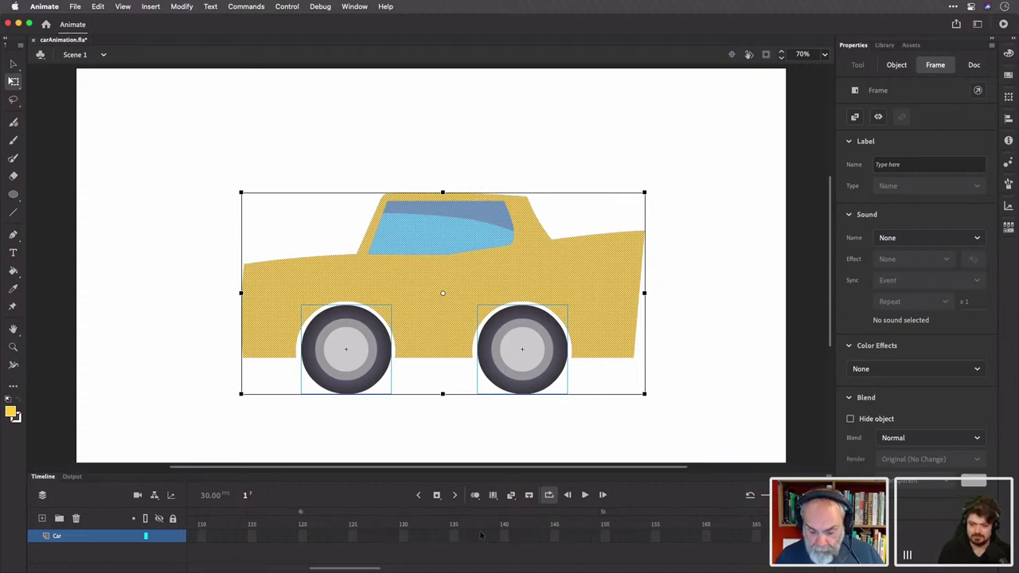
pyautogui.click(303, 536)
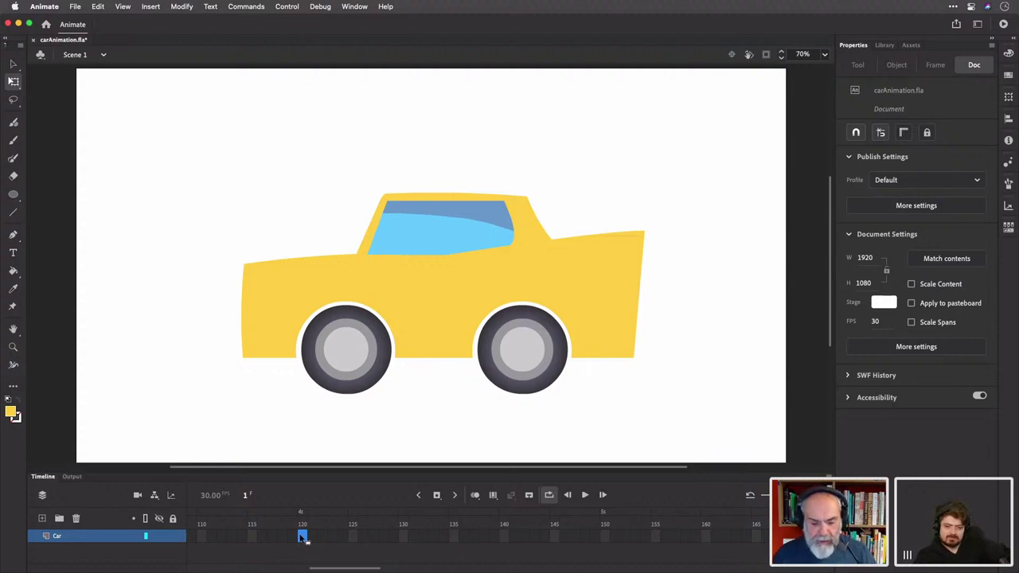
pyautogui.hotkey('shift', ',')
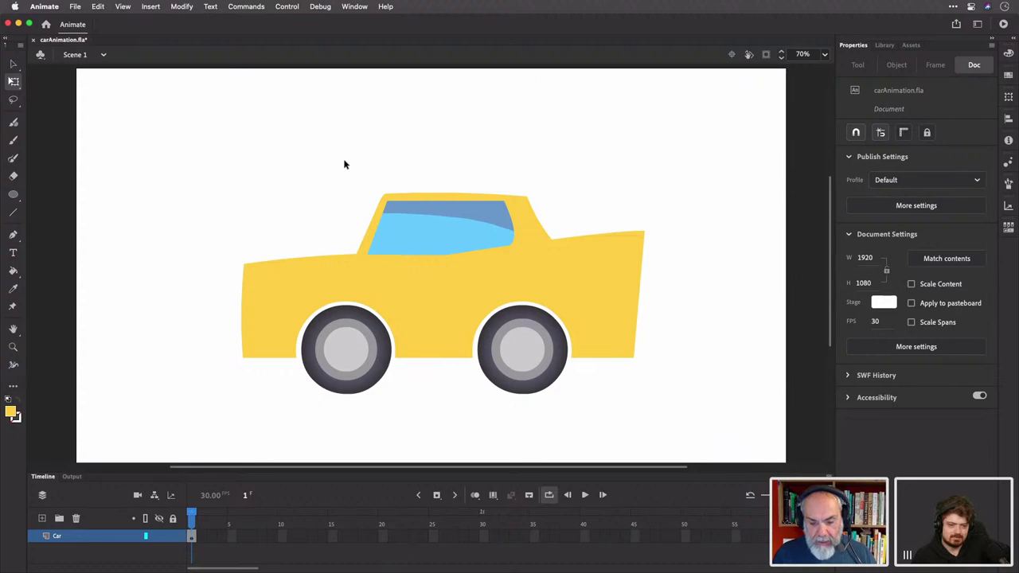
# Convert the car body shapes, without the two wheels, to a Movie Clip symbol named car with bottom-centre registration
pyautogui.moveTo(176, 162); pyautogui.dragTo(688, 392)
pyautogui.keyDown('shift'); pyautogui.click(541, 368); pyautogui.keyUp('shift')
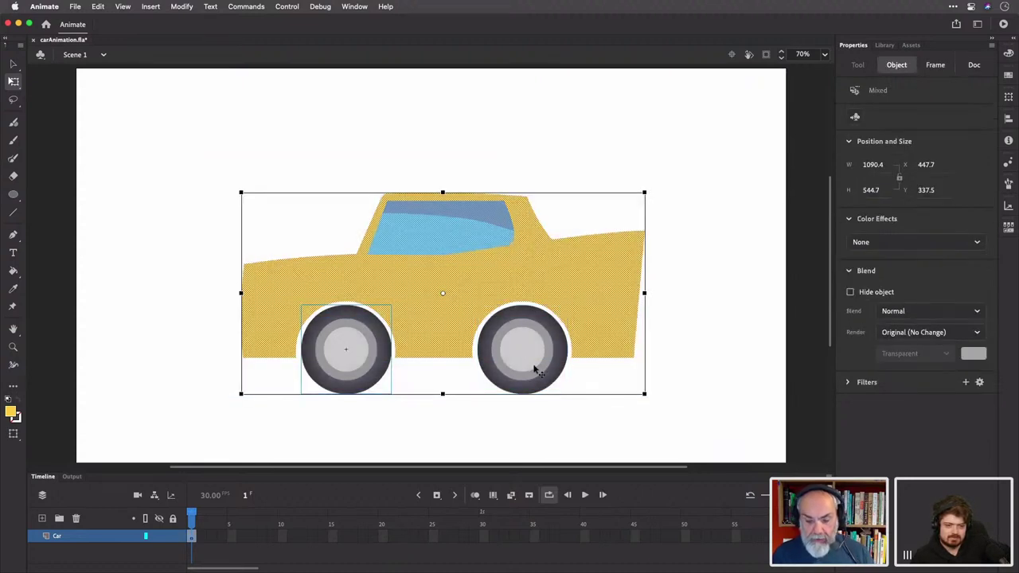
pyautogui.keyDown('shift'); pyautogui.click(364, 382); pyautogui.keyUp('shift')
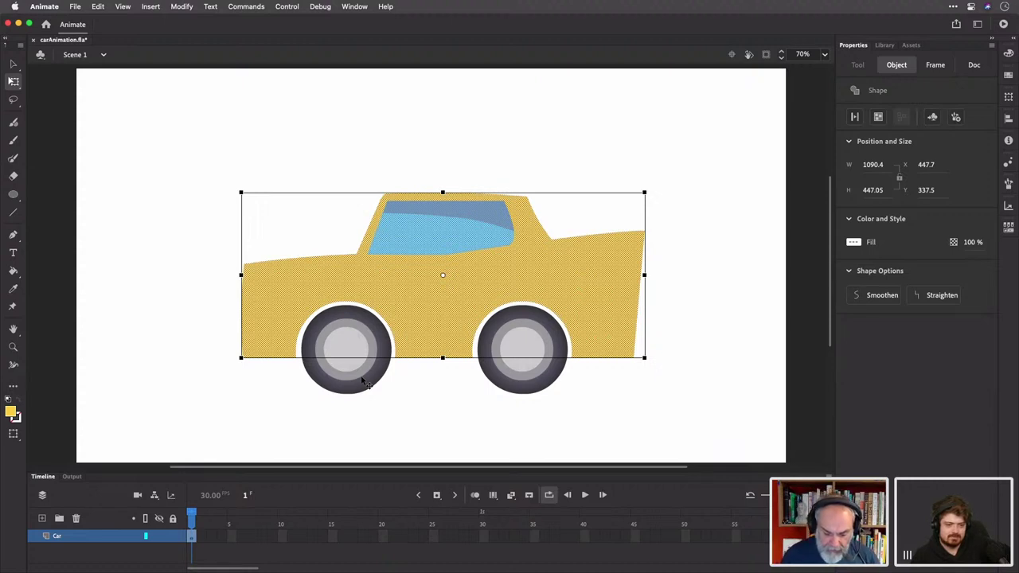
pyautogui.click(183, 7)
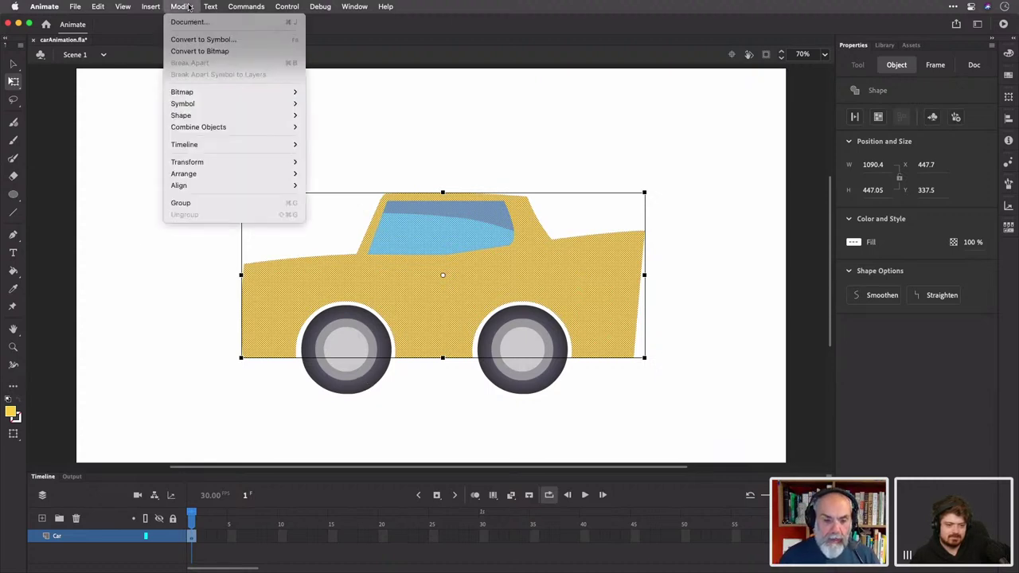
pyautogui.click(195, 39)
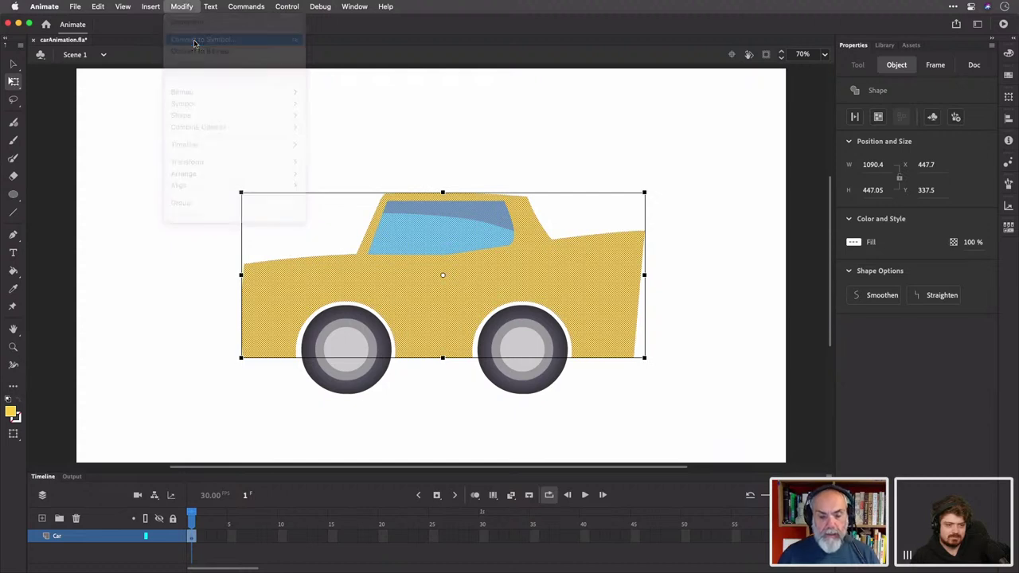
pyautogui.write('car')
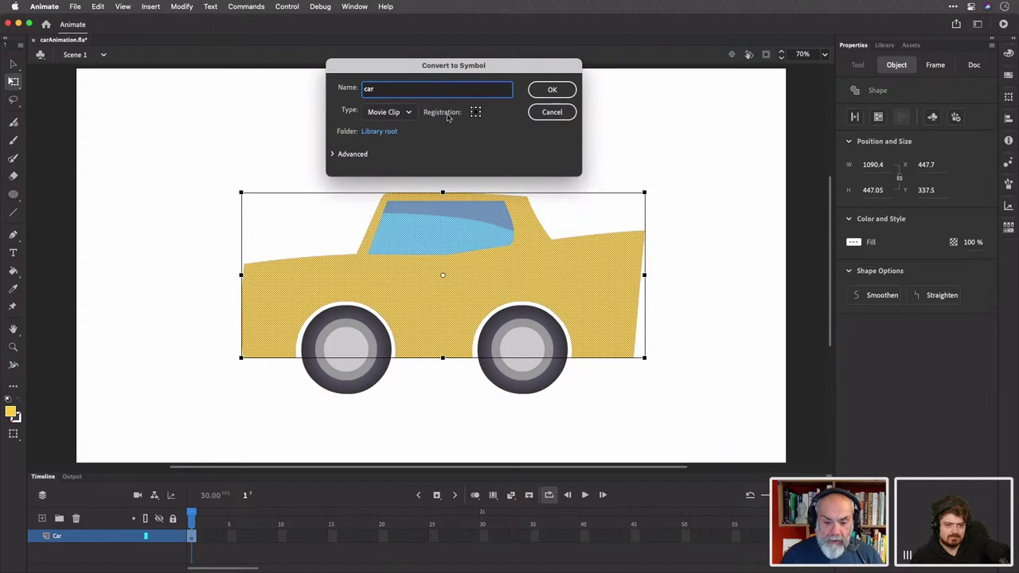
pyautogui.click(476, 112)
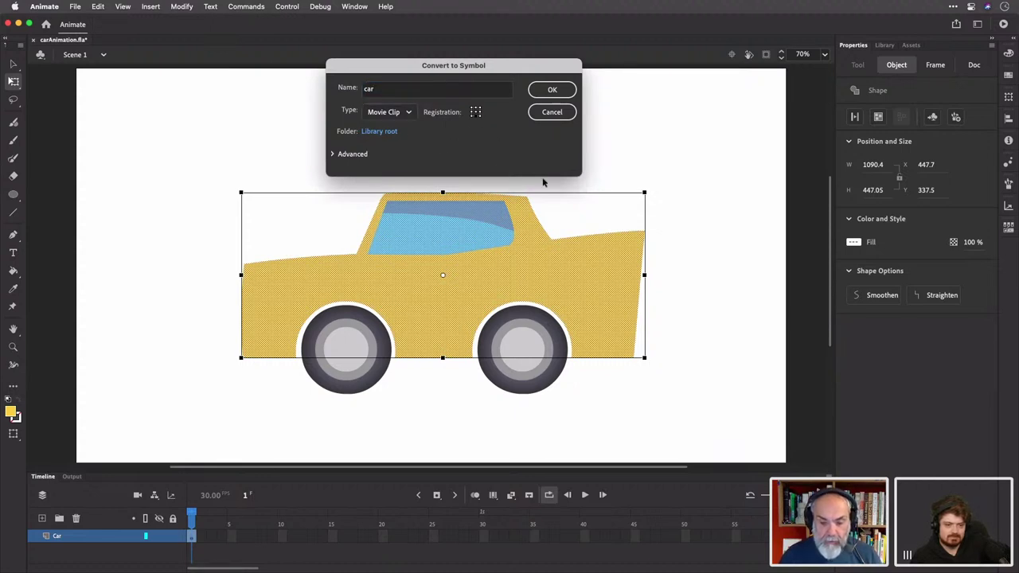
pyautogui.click(552, 89)
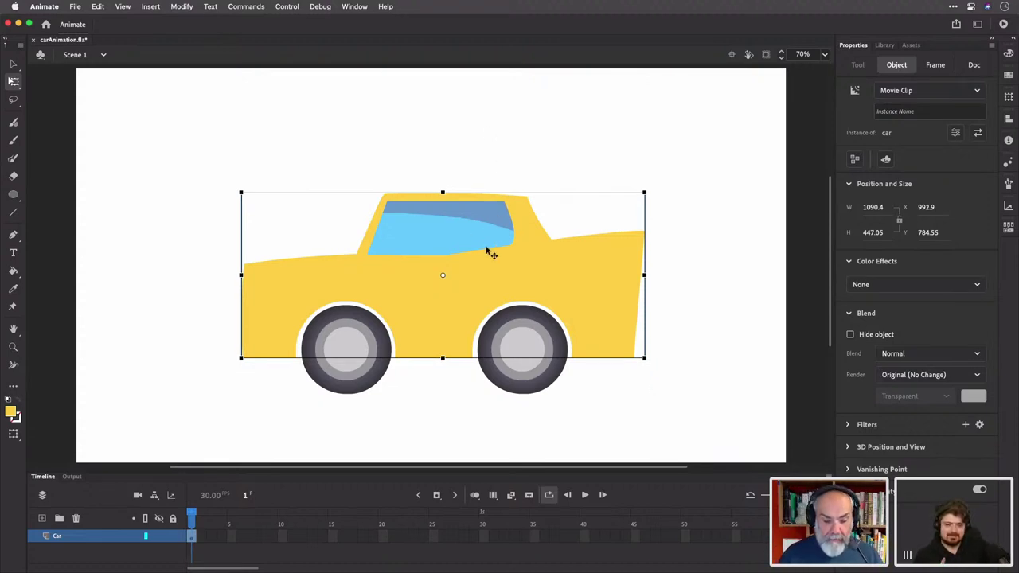
# Check that both wheels and the car body can each be selected as separate instances
pyautogui.doubleClick(366, 358)
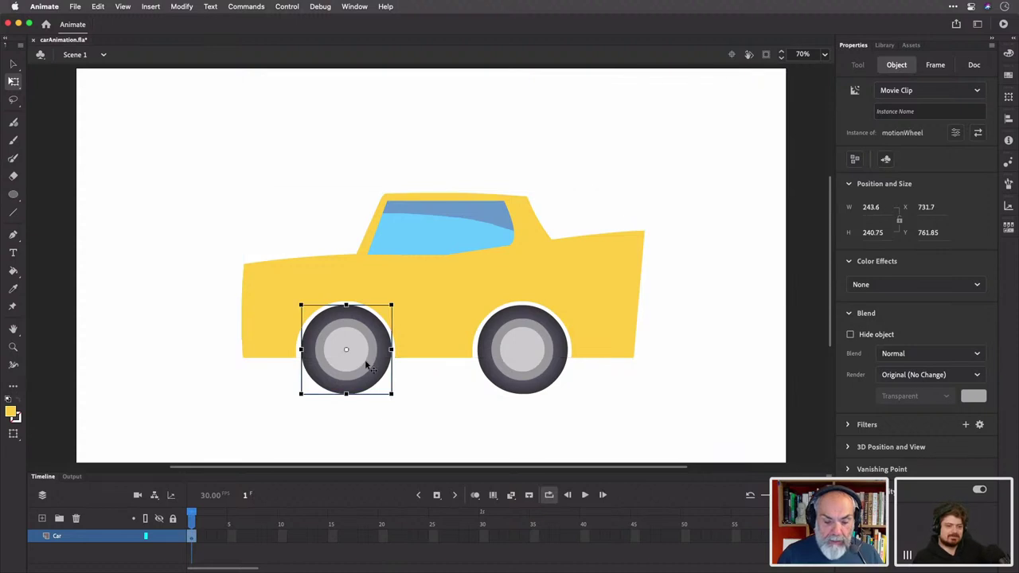
pyautogui.click(513, 362)
pyautogui.click(436, 309)
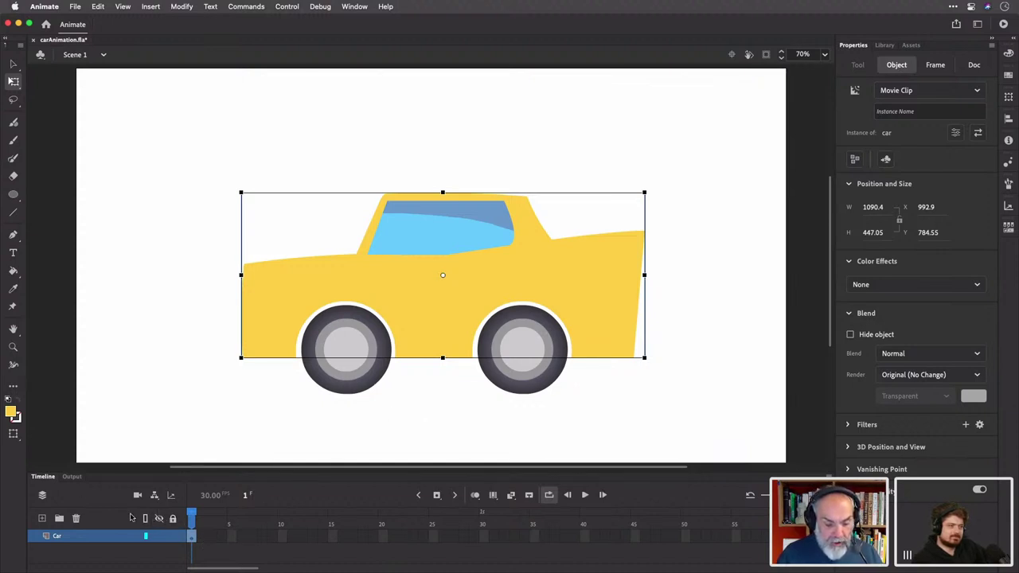
# Add a new layer above the Car layer and name it Wheels
pyautogui.click(44, 519)
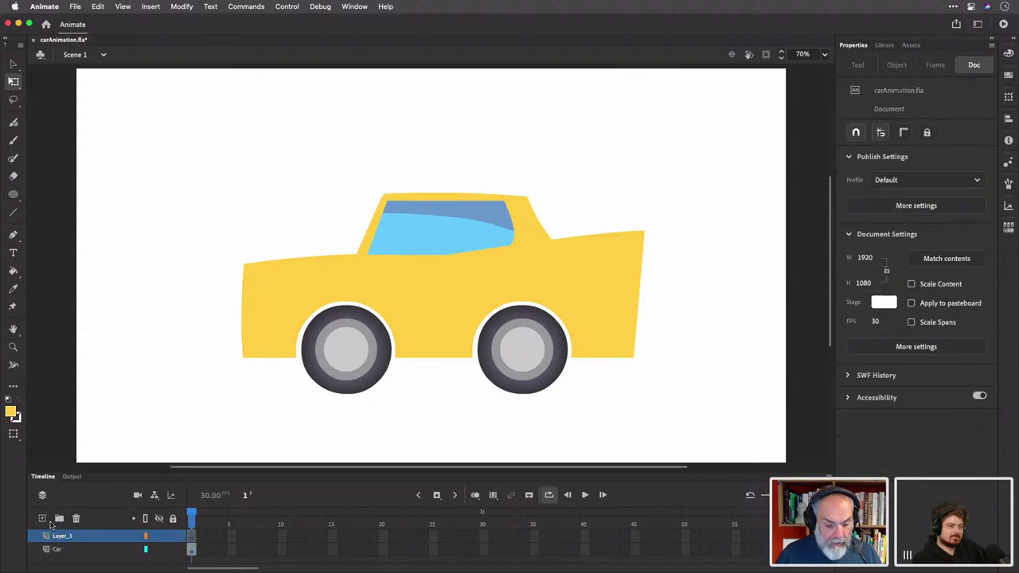
pyautogui.doubleClick(65, 536)
pyautogui.write('Wheels')
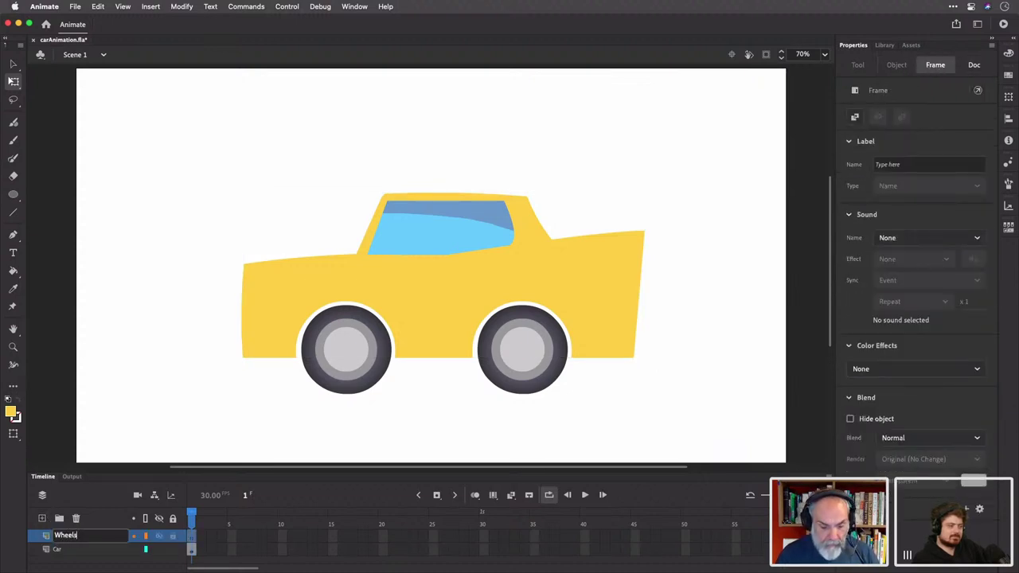
pyautogui.press('Return')
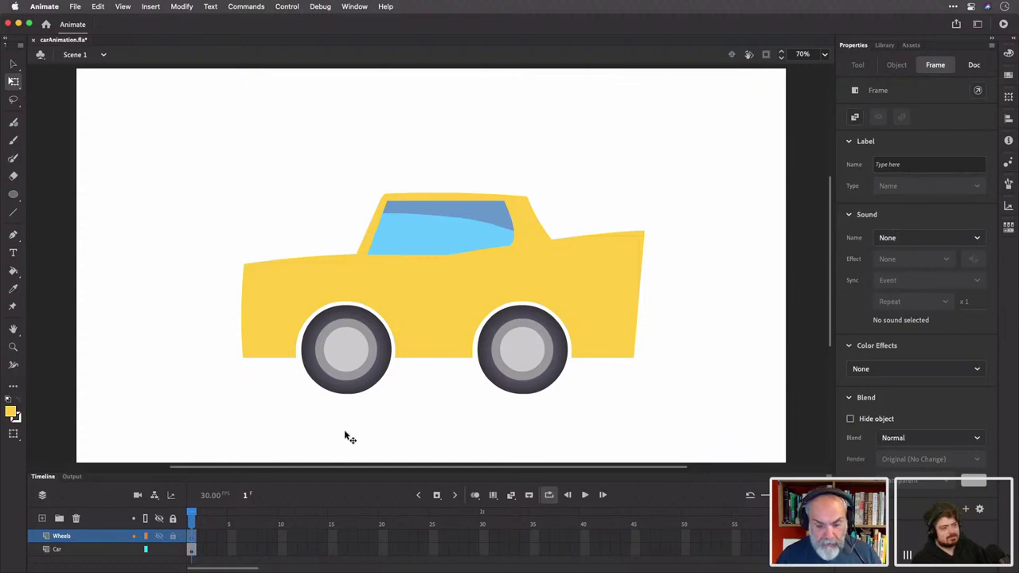
# Cut both wheel instances from the Car layer and paste them in place on the Wheels layer
pyautogui.click(385, 359)
pyautogui.keyDown('shift'); pyautogui.click(506, 357); pyautogui.keyUp('shift')
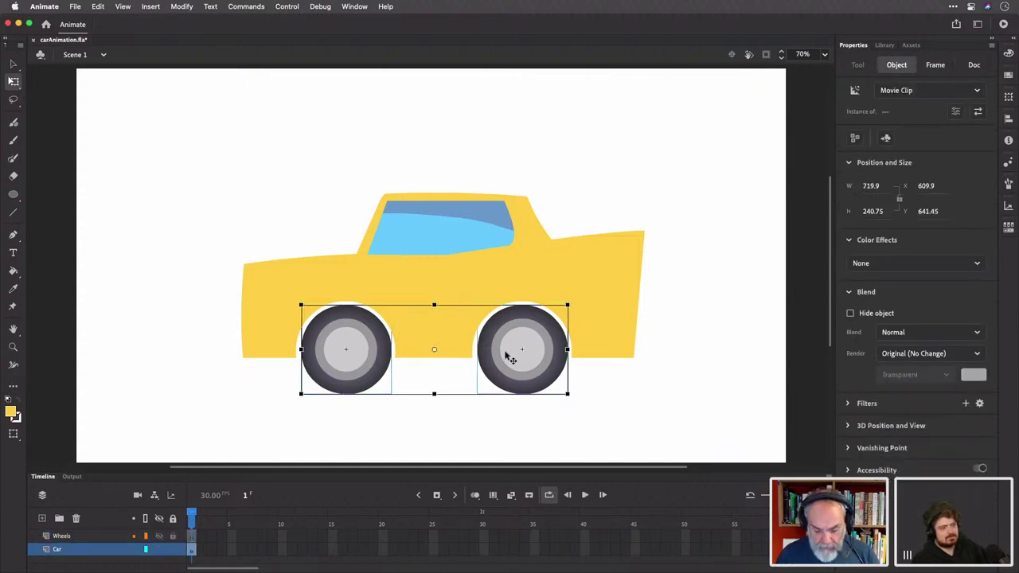
pyautogui.press('cmd+x')
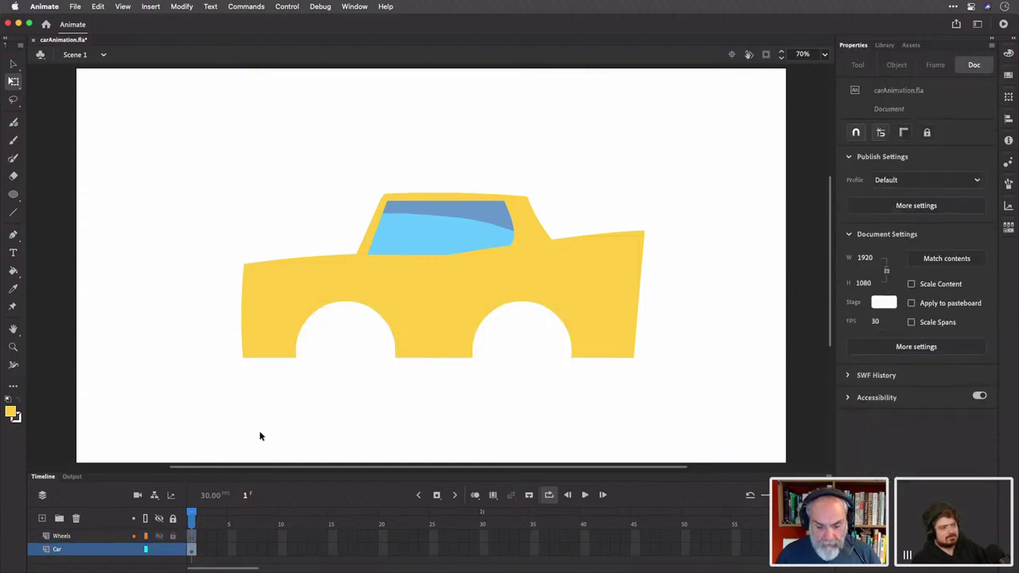
pyautogui.click(105, 539)
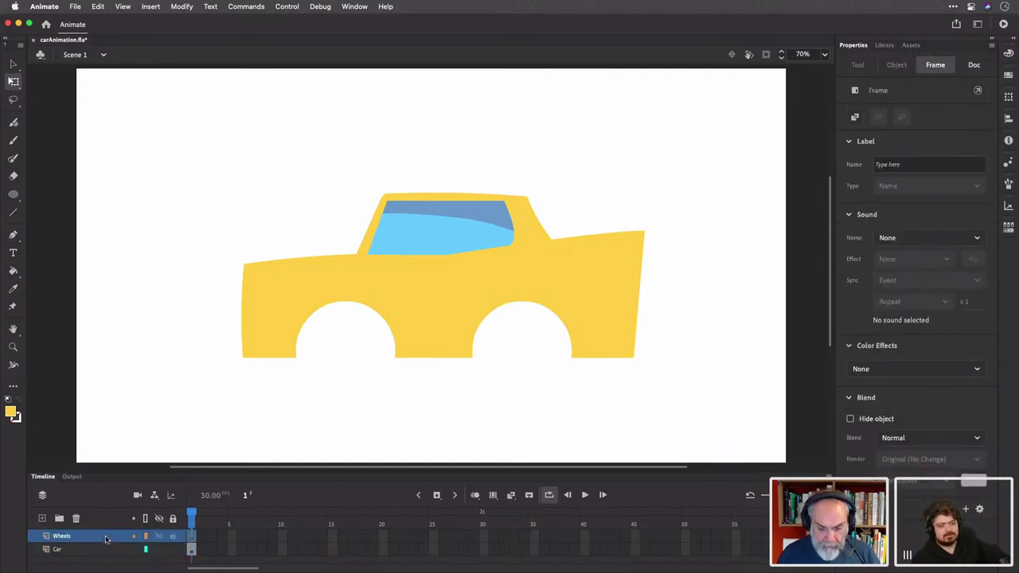
pyautogui.press('super+v')
pyautogui.press('super+z')
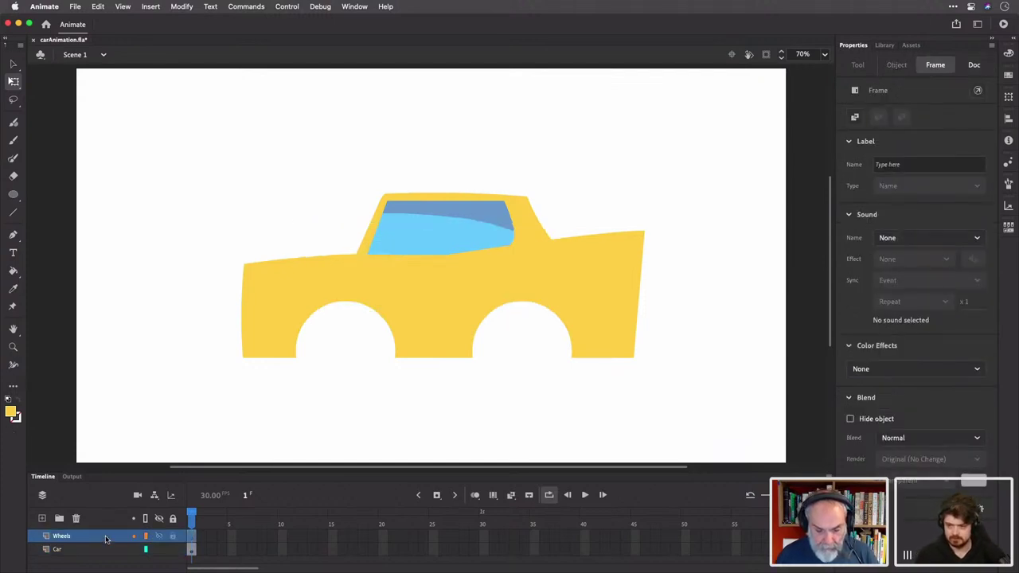
pyautogui.press('super+shift+v')
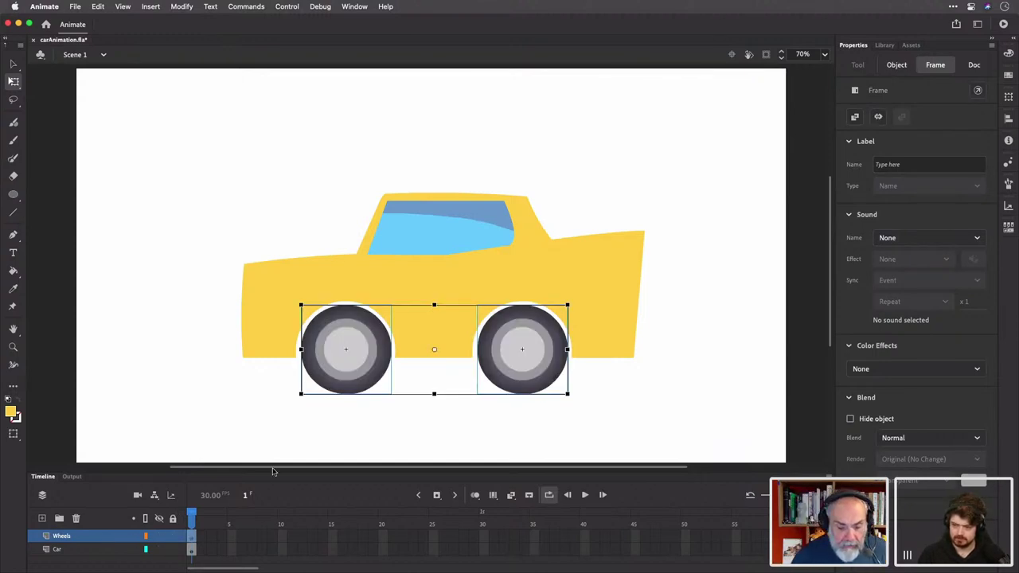
# Extend the Wheels layer with frames up to frame 120
pyautogui.hscroll(15, 646, 534)
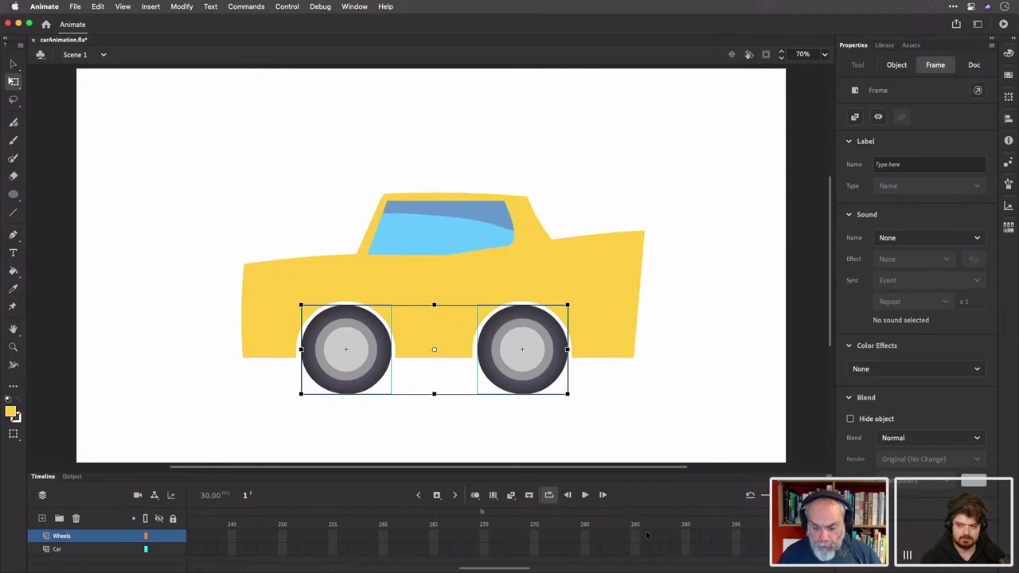
pyautogui.hscroll(-7, 444, 538)
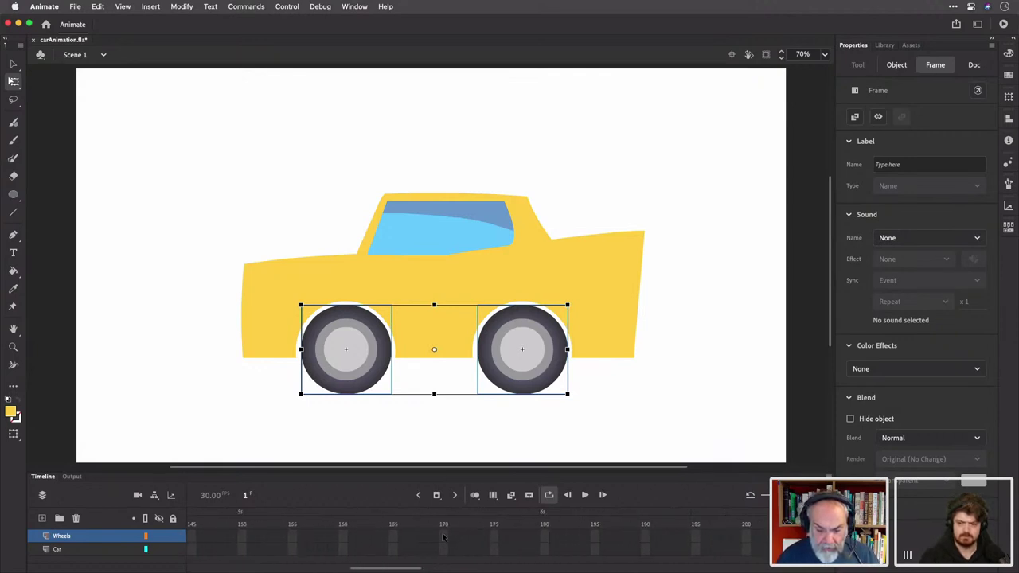
pyautogui.hscroll(-5, 361, 537)
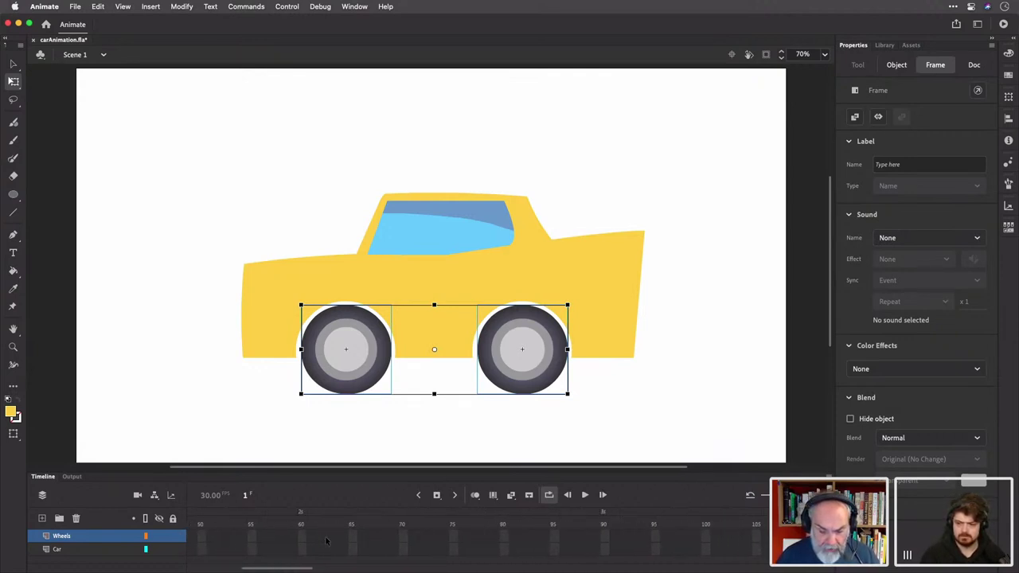
pyautogui.hscroll(5, 605, 541)
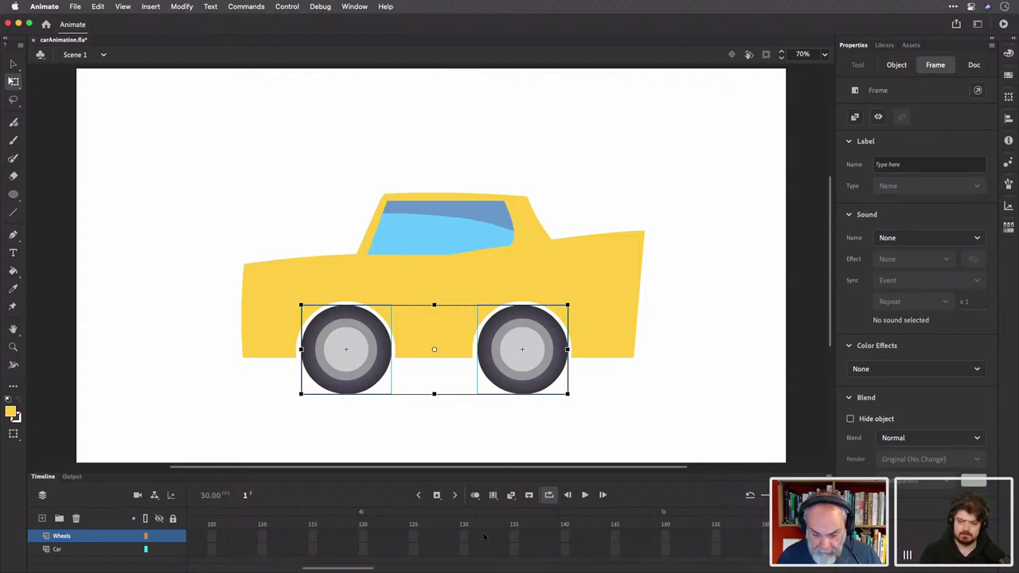
pyautogui.click(363, 538)
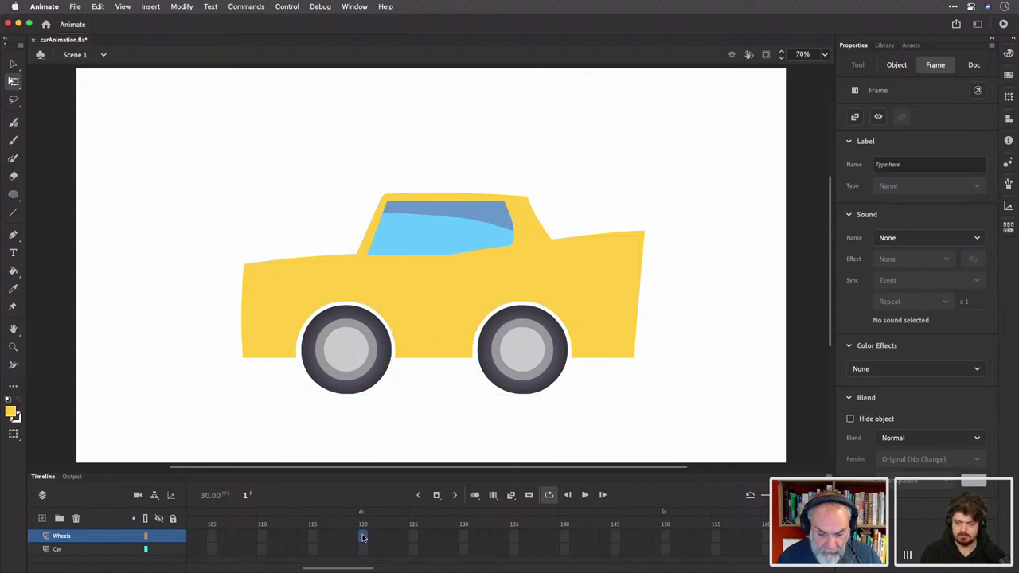
pyautogui.press('F5')
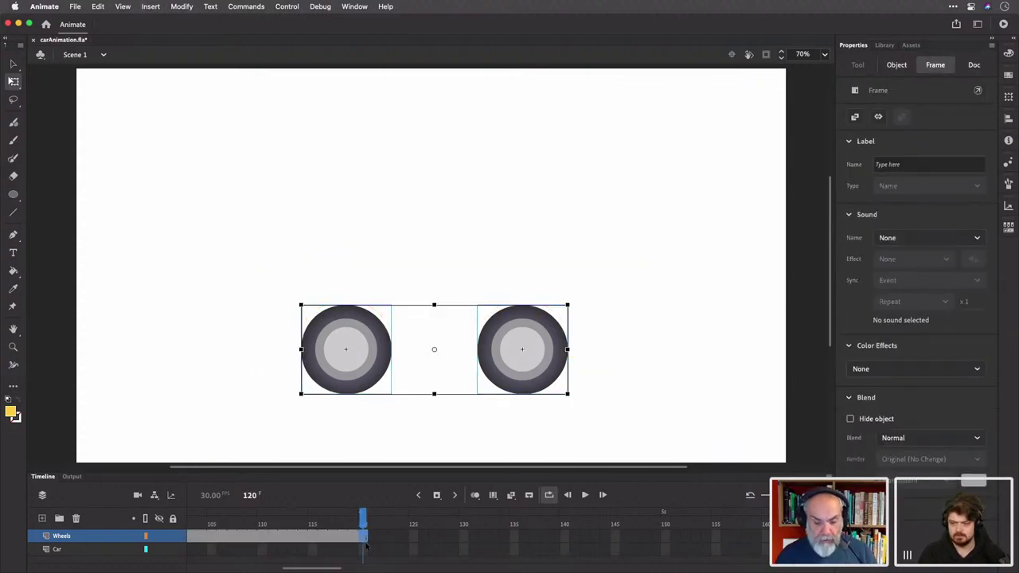
# Create a motion tween on the Car layer from frame 1 and stretch its span to frame 120
pyautogui.hscroll(-4, 395, 546)
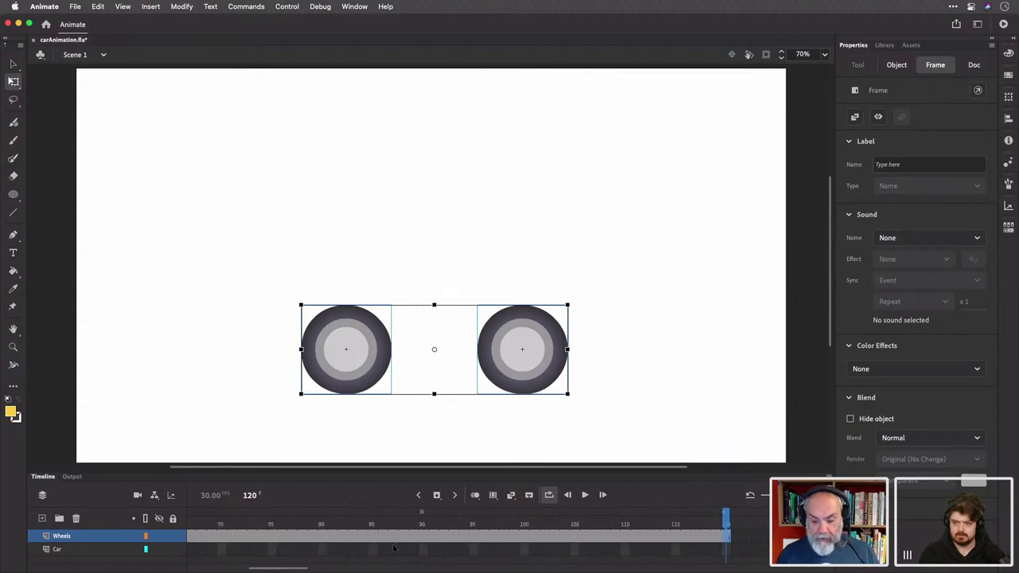
pyautogui.scroll(-3, 573, 513)
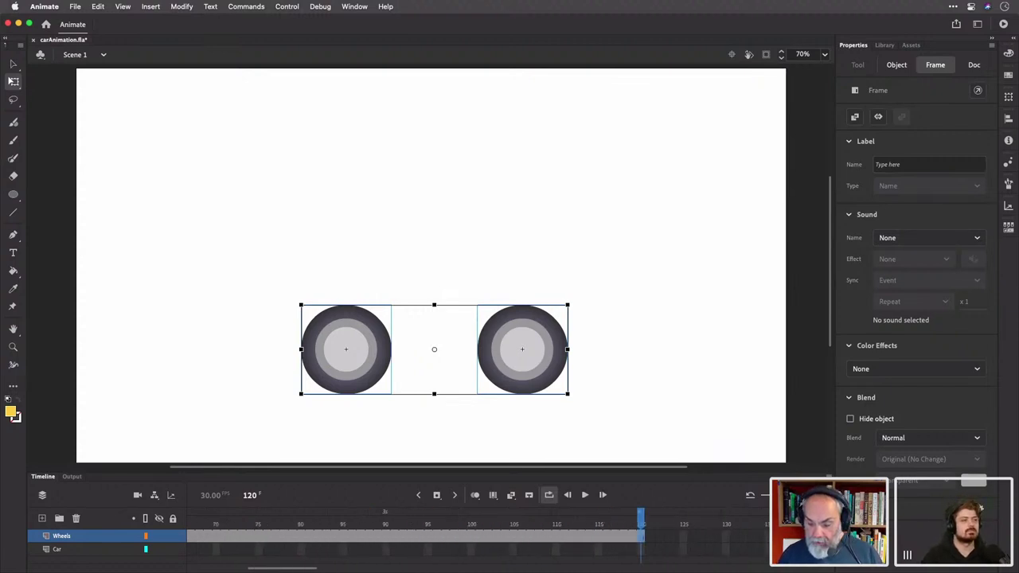
pyautogui.scroll(-2, 477, 524)
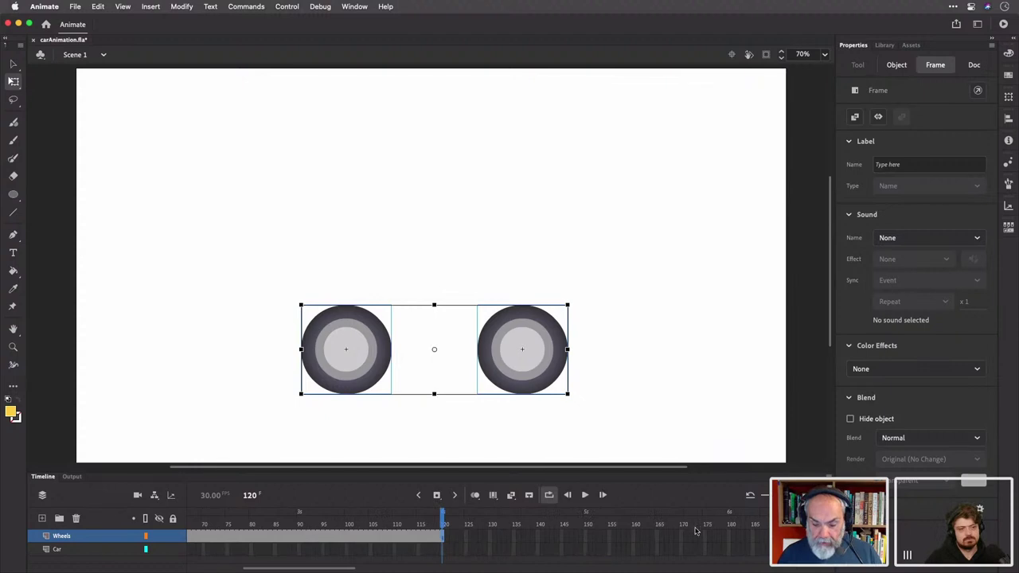
pyautogui.hscroll(-8, 690, 531)
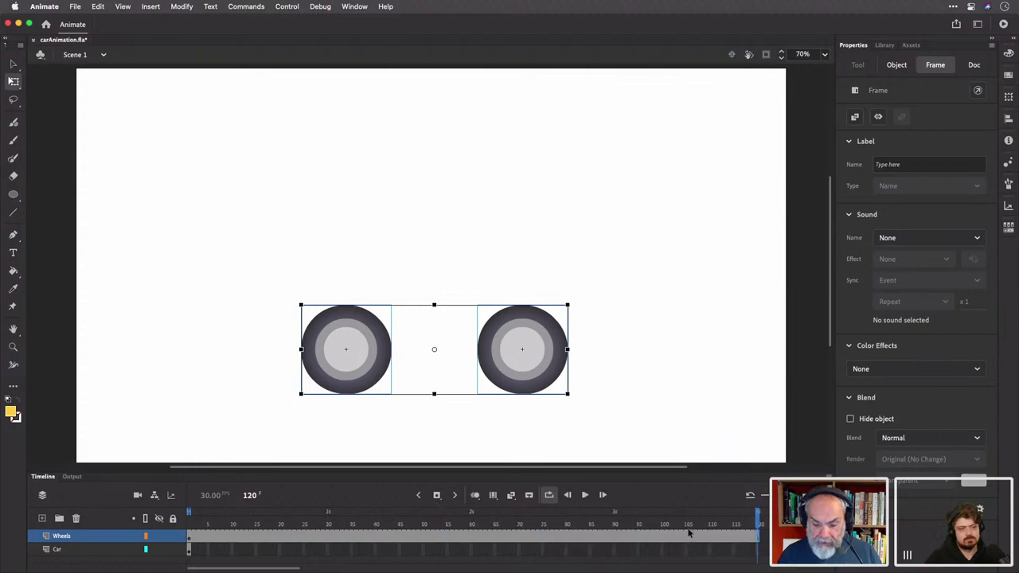
pyautogui.click(188, 550)
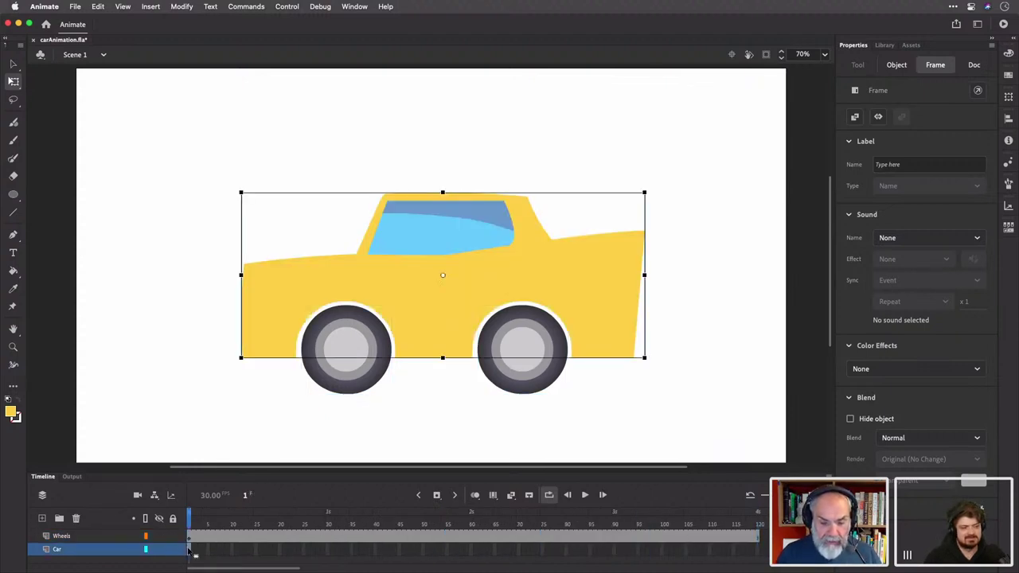
pyautogui.rightClick(189, 549)
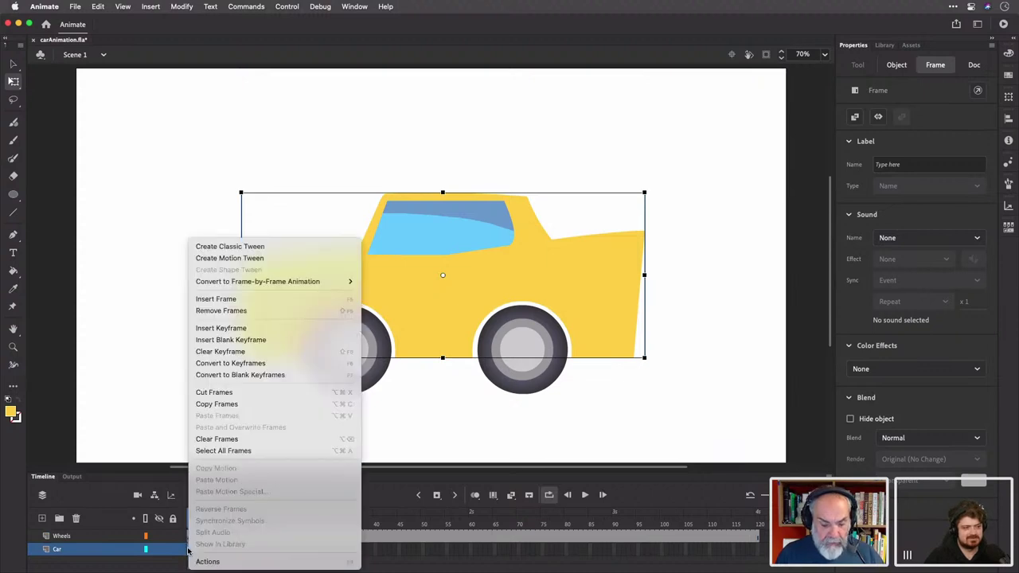
pyautogui.click(270, 257)
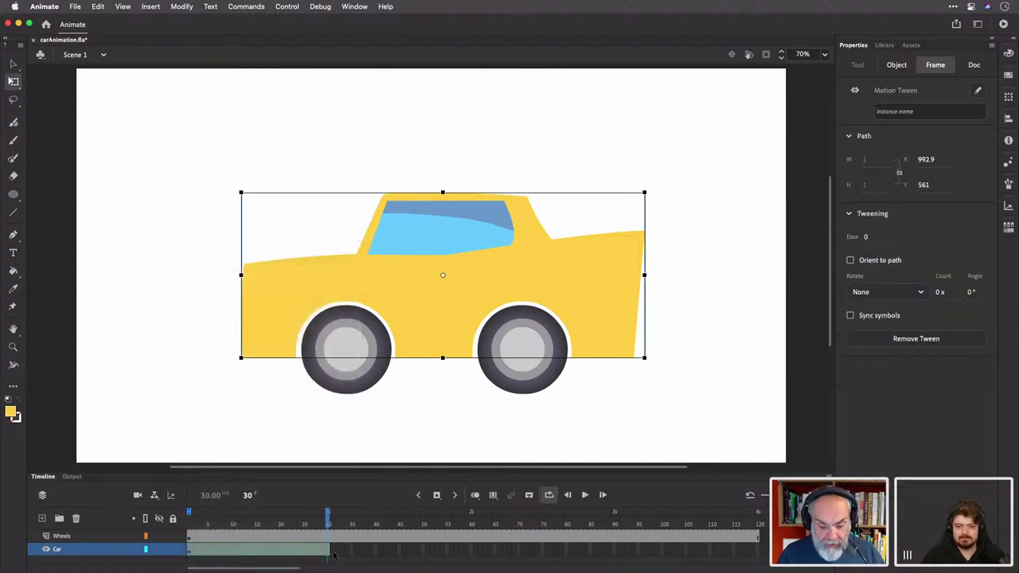
pyautogui.moveTo(328, 550); pyautogui.dragTo(758, 562)
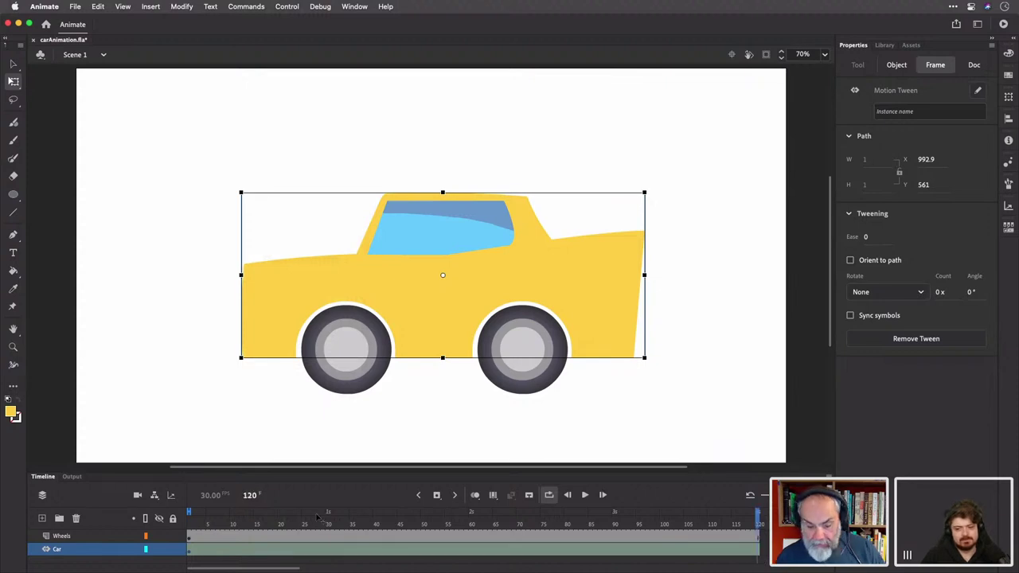
# At frame 13, nudge the car body up to Y 777.3 to keyframe the first bounce
pyautogui.moveTo(758, 521); pyautogui.dragTo(248, 519)
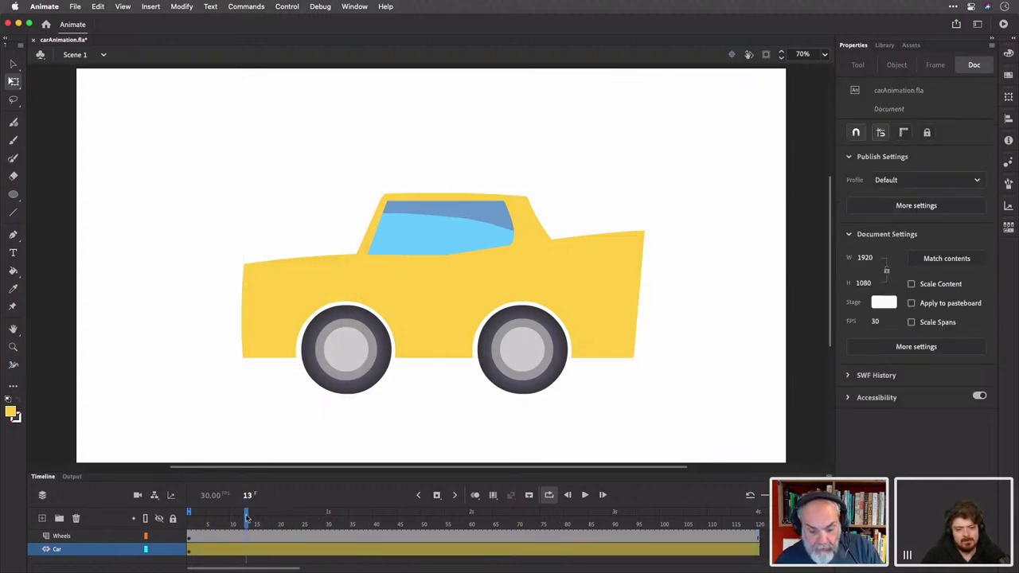
pyautogui.click(463, 305)
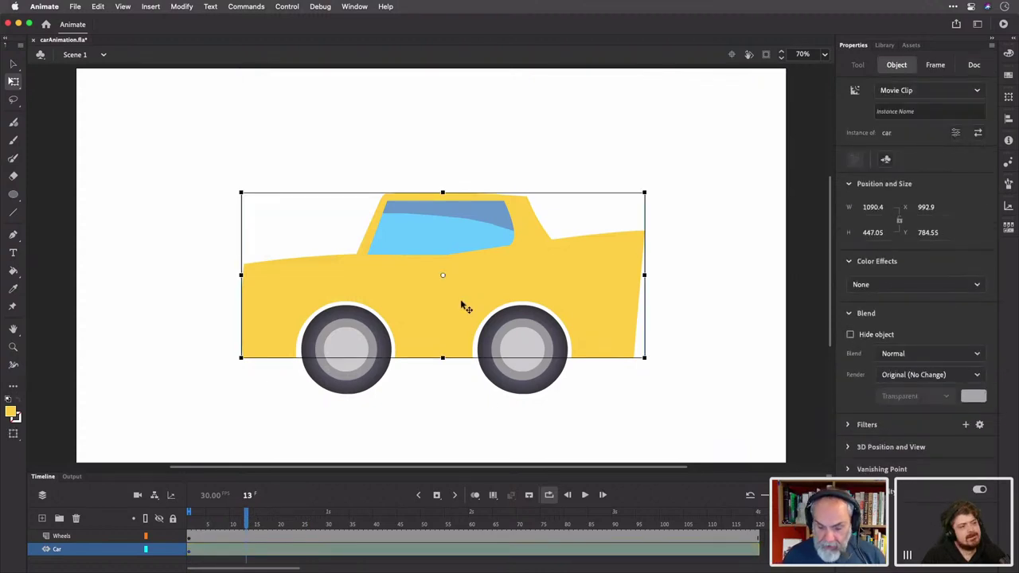
pyautogui.press('Up')
pyautogui.press('Up')
pyautogui.press('Up')
pyautogui.press('Up')
pyautogui.press('Up')
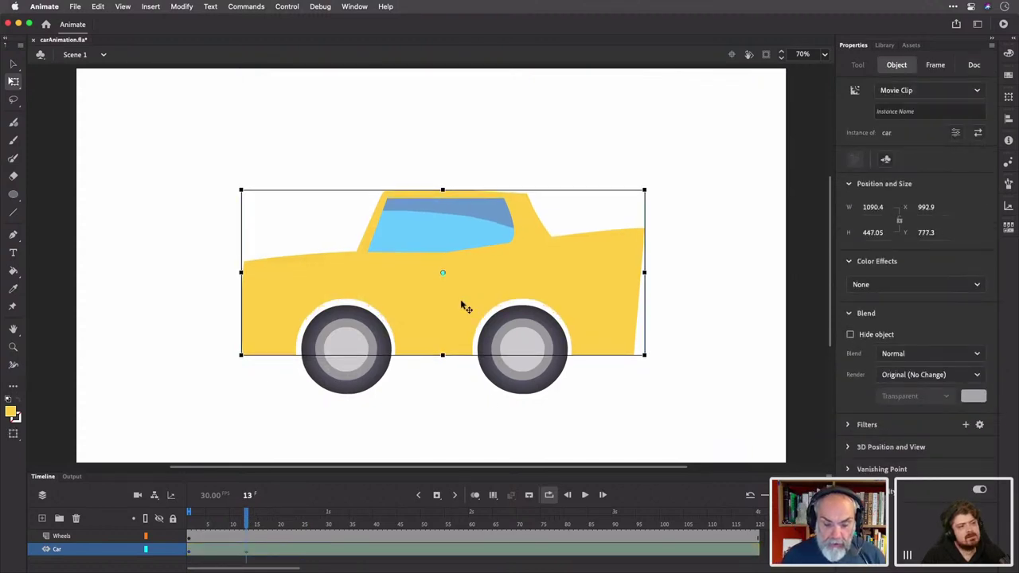
# At frame 34, nudge the car body down a few steps, closer to the wheels, to keyframe its drop
pyautogui.moveTo(249, 523); pyautogui.dragTo(347, 523)
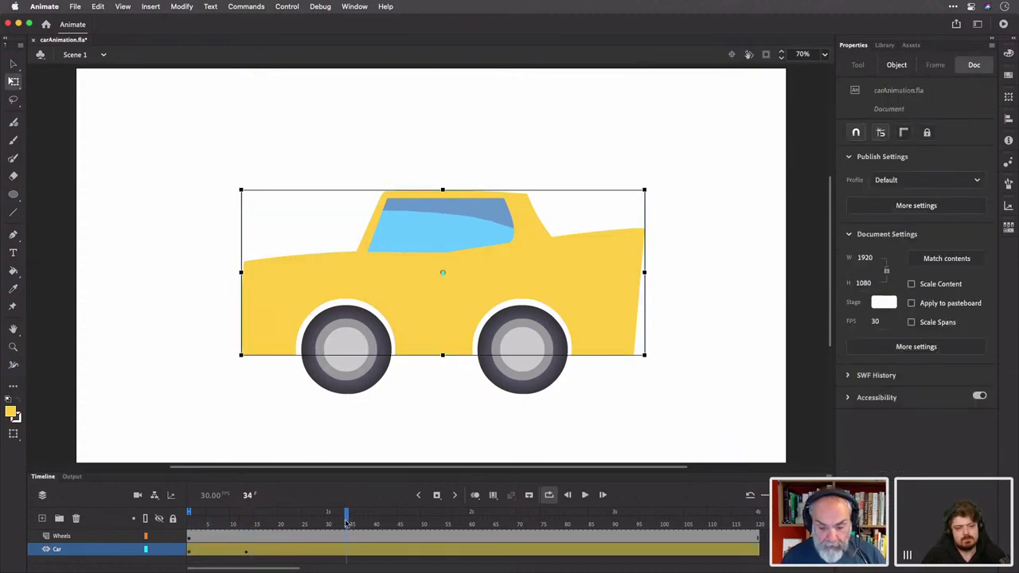
pyautogui.press('Down')
pyautogui.press('Down')
pyautogui.press('Down')
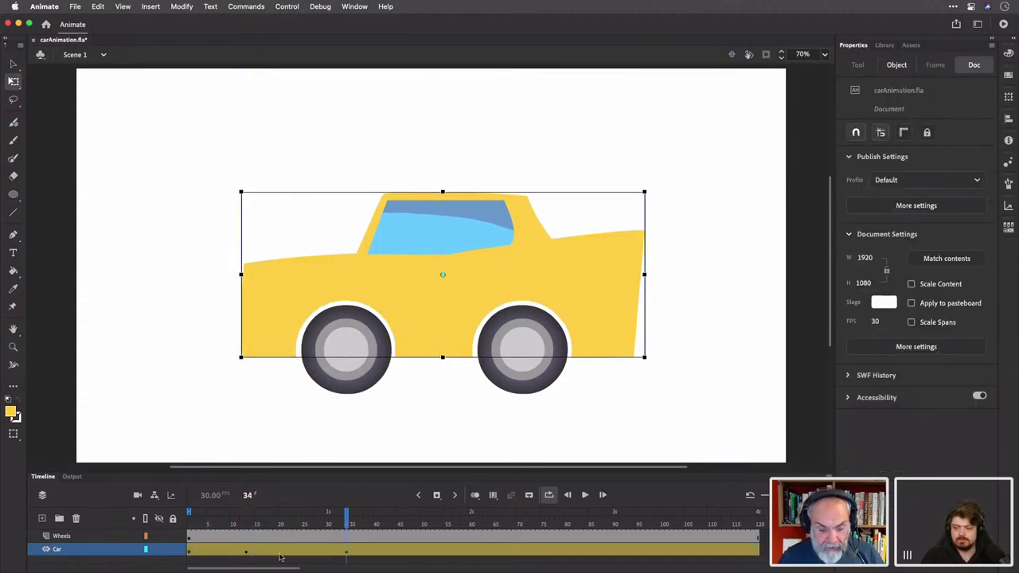
# At frame 52, nudge the car body up to Y 778.75 to keyframe another rise
pyautogui.moveTo(348, 521); pyautogui.dragTo(434, 523)
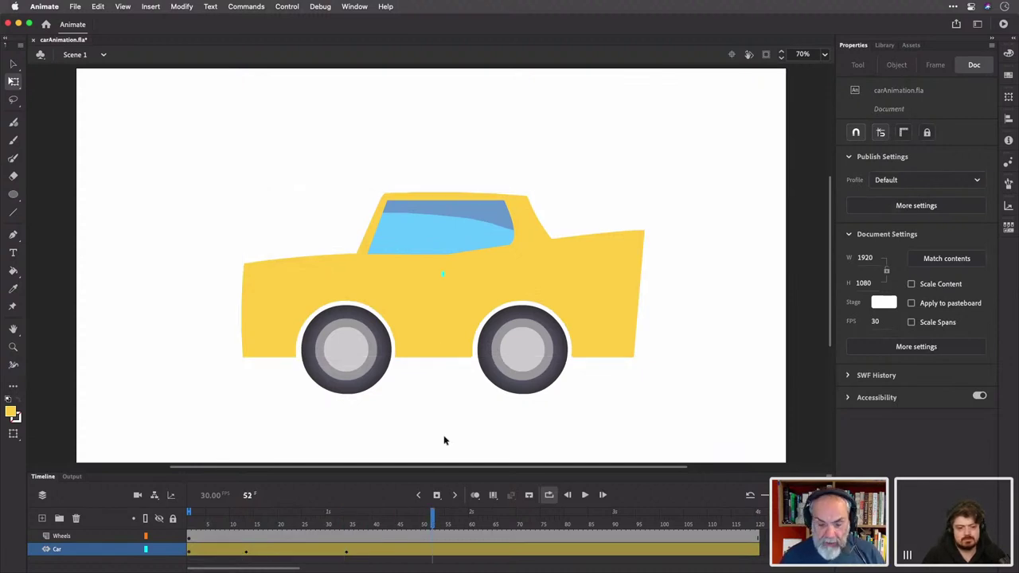
pyautogui.click(436, 320)
pyautogui.press('Up')
pyautogui.press('Up')
pyautogui.press('Up')
pyautogui.press('Up')
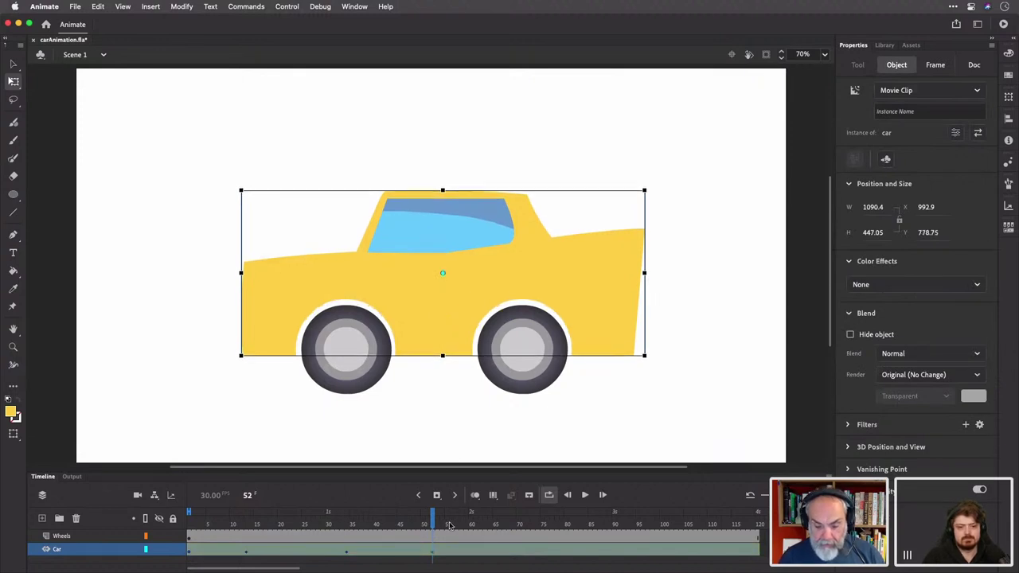
# At frame 66, nudge the car body down slightly below its frame 1 height as a new keyframe
pyautogui.moveTo(435, 521); pyautogui.dragTo(501, 519)
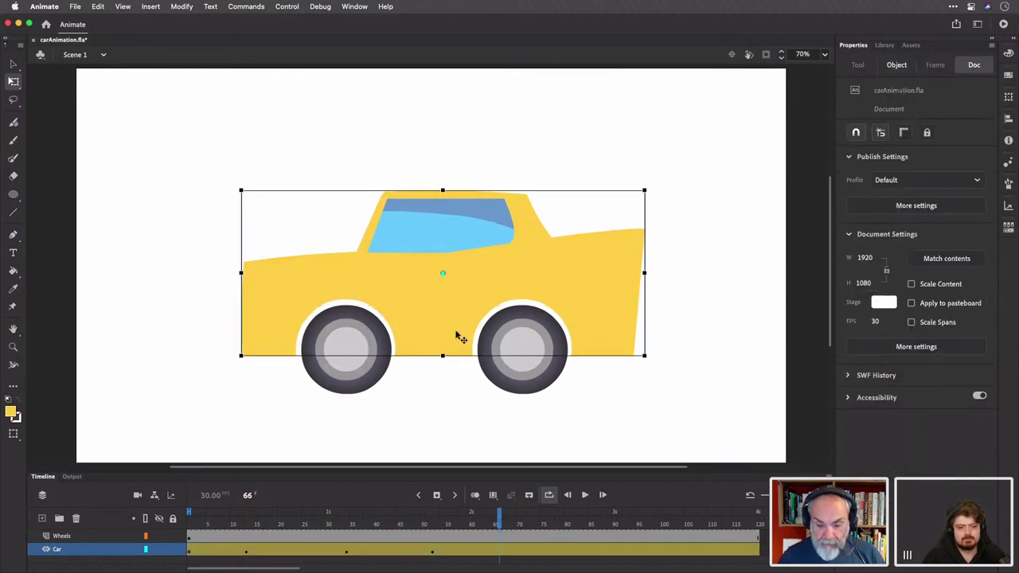
pyautogui.press('Down')
pyautogui.press('Down')
pyautogui.press('Down')
pyautogui.press('Down')
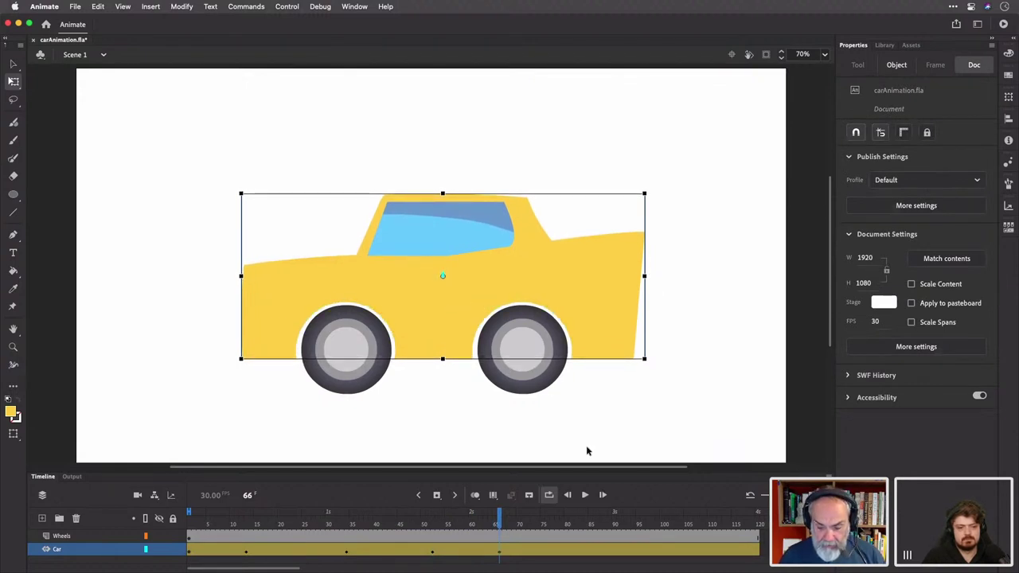
# Keyframe the car body raised slightly to Y 784.55 at frame 80 and nudged down at frame 90
pyautogui.moveTo(501, 523); pyautogui.dragTo(567, 522)
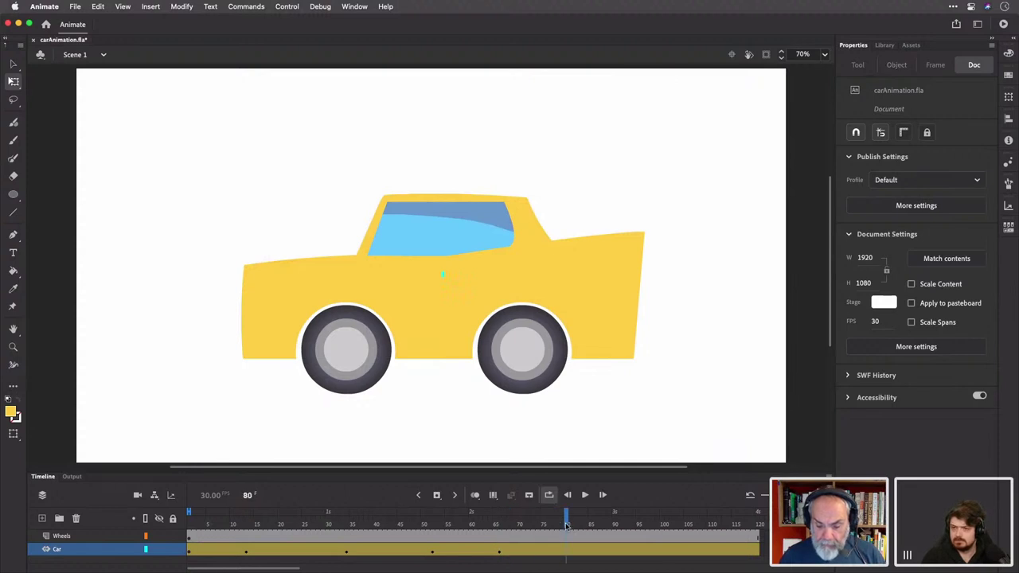
pyautogui.click(459, 337)
pyautogui.moveTo(459, 337); pyautogui.dragTo(459, 336)
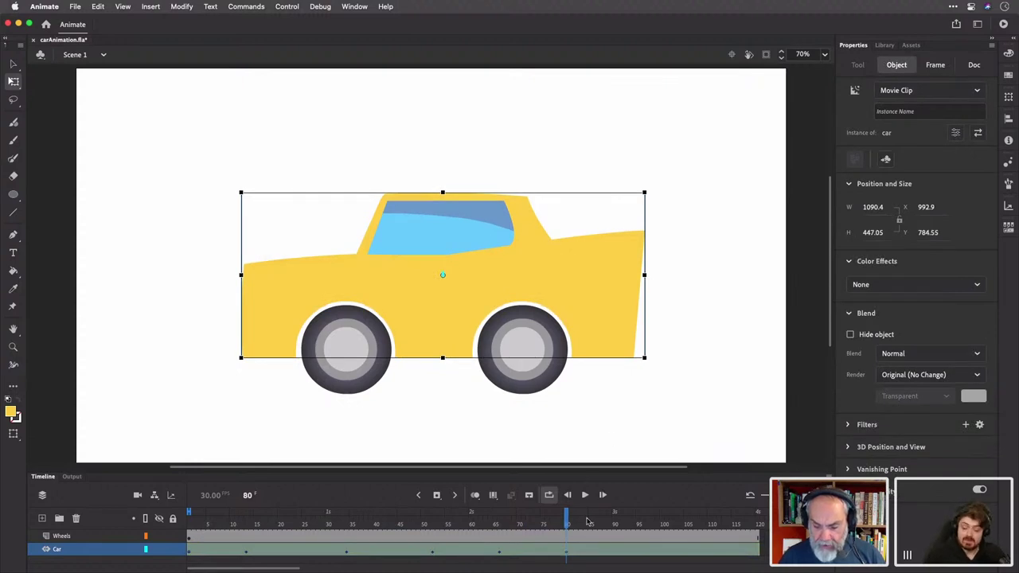
pyautogui.moveTo(570, 521); pyautogui.dragTo(615, 525)
pyautogui.press('Down')
pyautogui.press('Down')
# At frame 100, nudge the car body up to Y 786 as a new keyframe
pyautogui.moveTo(614, 522); pyautogui.dragTo(664, 523)
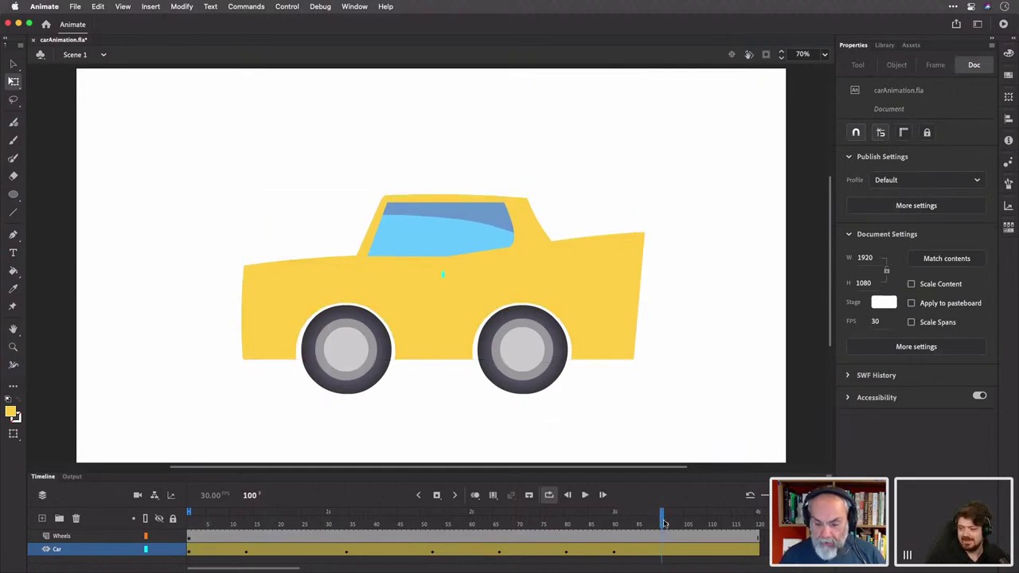
pyautogui.click(413, 335)
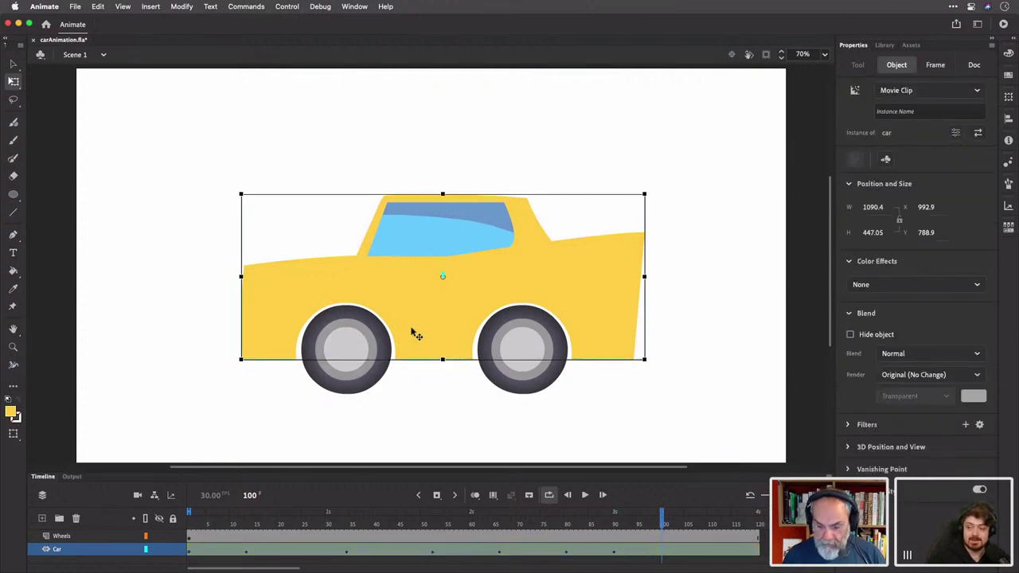
pyautogui.press('Up')
pyautogui.press('Up')
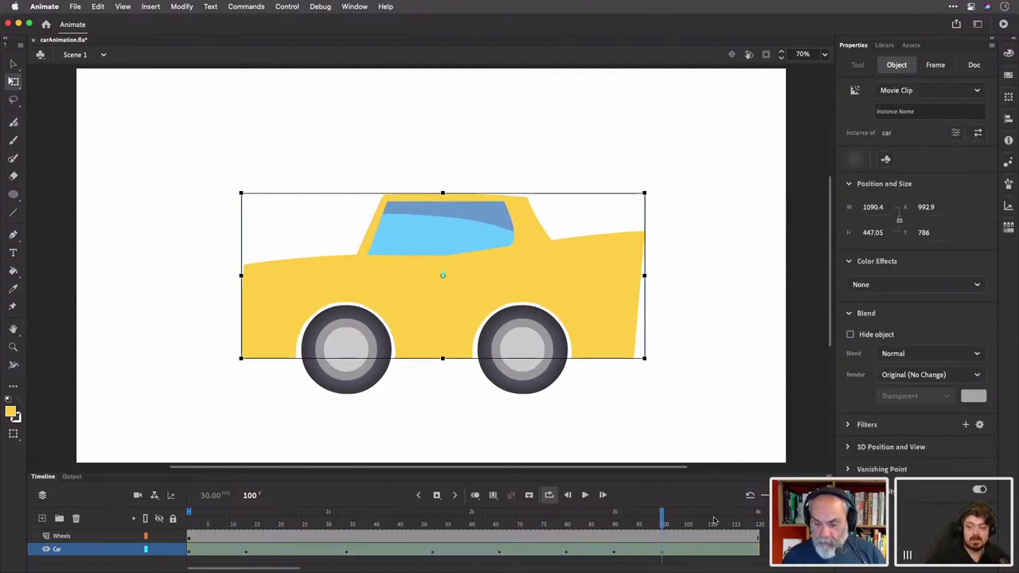
# Keyframe the car body at frame 106 by nudging it down and back up, and at frame 120 at Y 786
pyautogui.moveTo(660, 522); pyautogui.dragTo(690, 522)
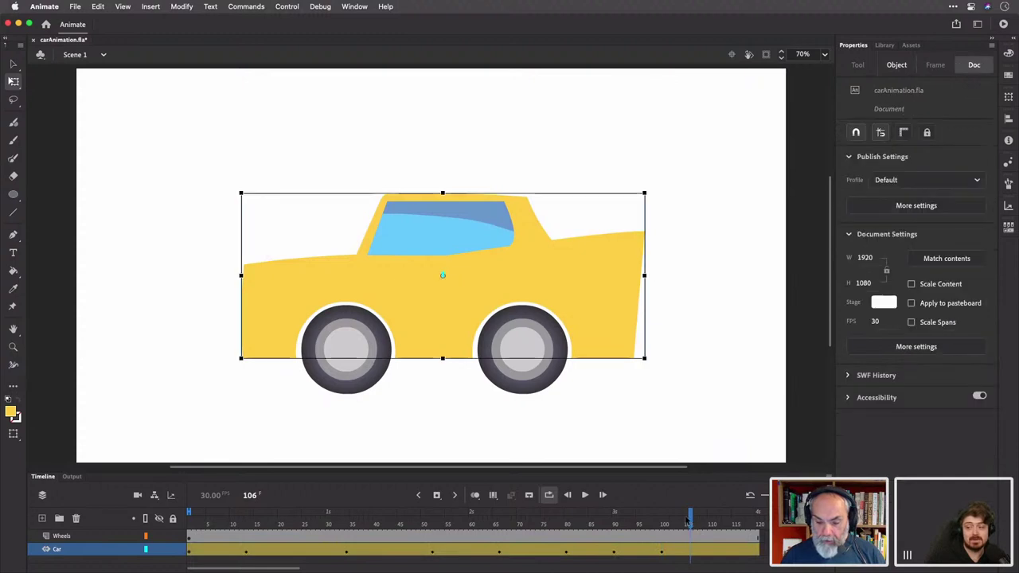
pyautogui.press('Down')
pyautogui.press('Down')
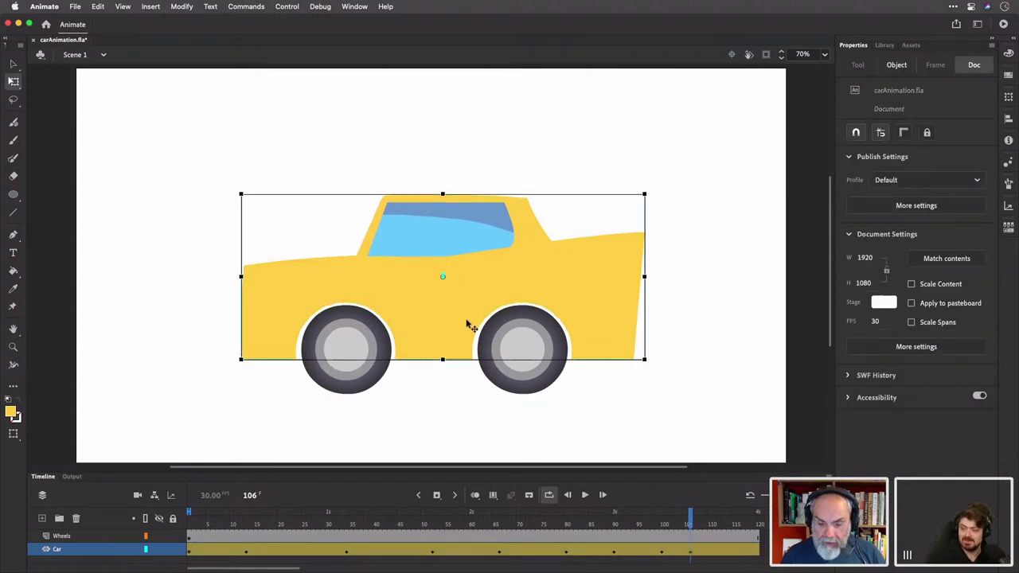
pyautogui.press('Up')
pyautogui.press('Up')
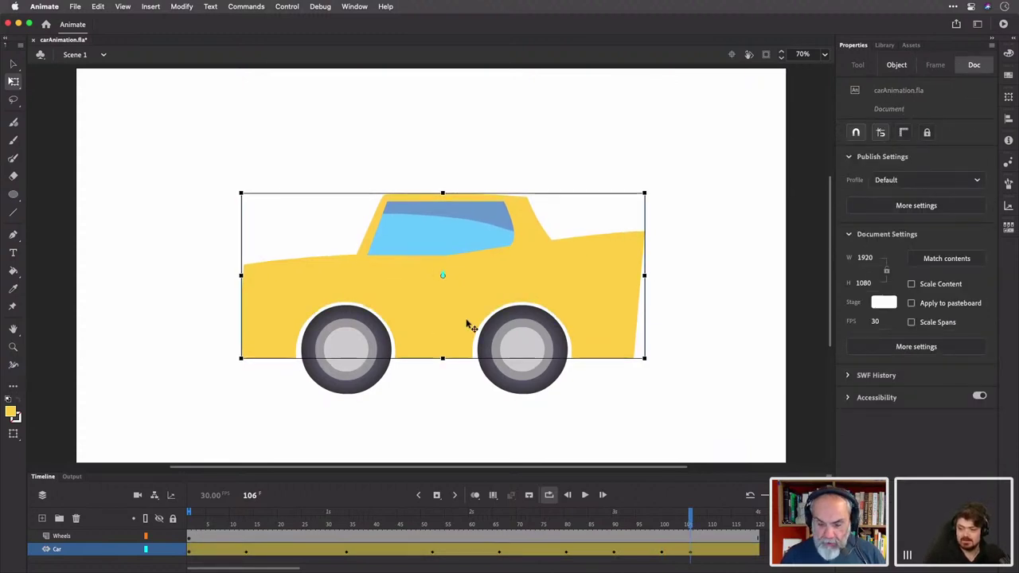
pyautogui.moveTo(695, 520); pyautogui.dragTo(754, 522)
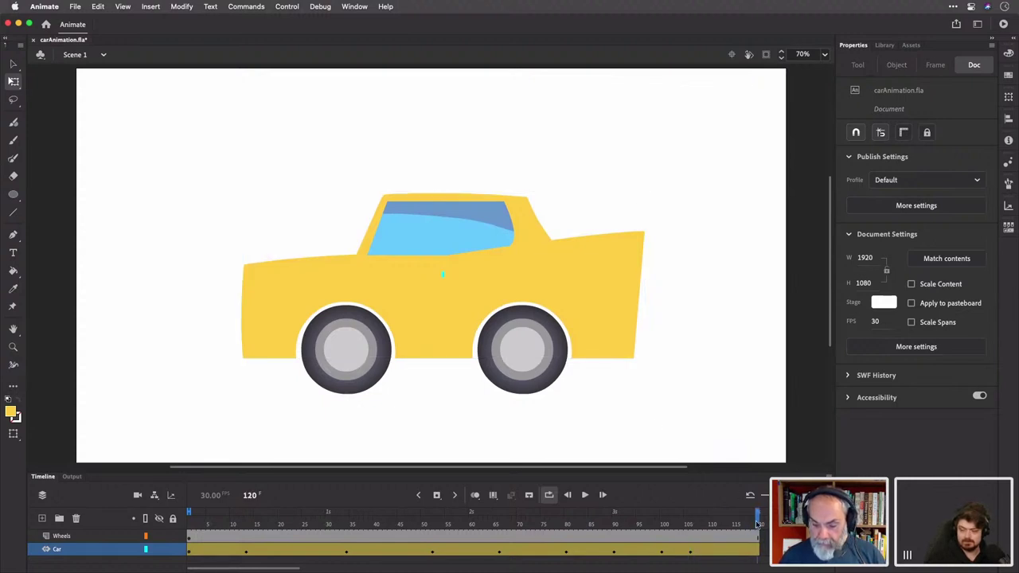
pyautogui.click(444, 339)
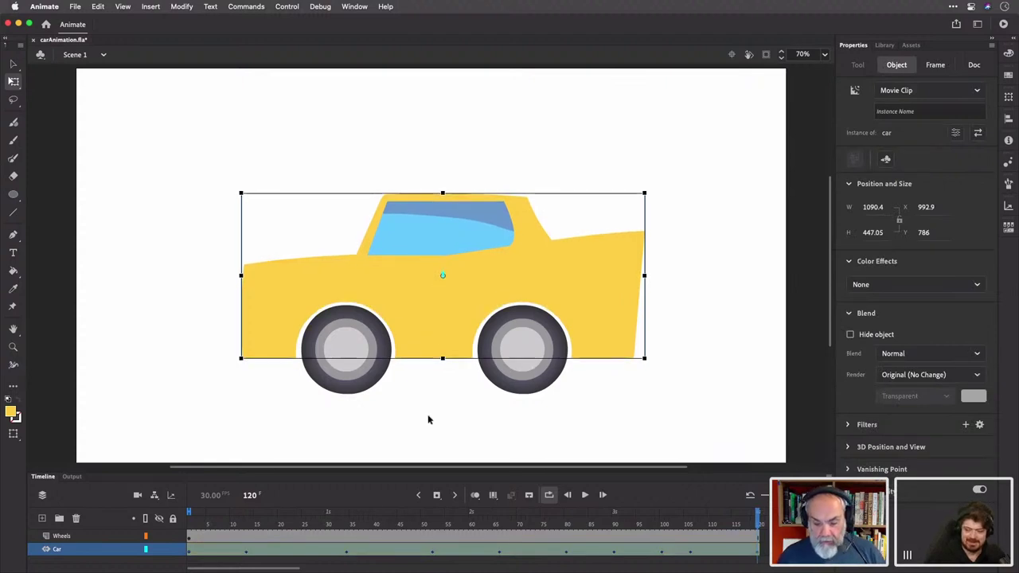
# Return to frame 1 and play the timeline to preview the car body's bounce
pyautogui.moveTo(344, 525); pyautogui.dragTo(177, 529)
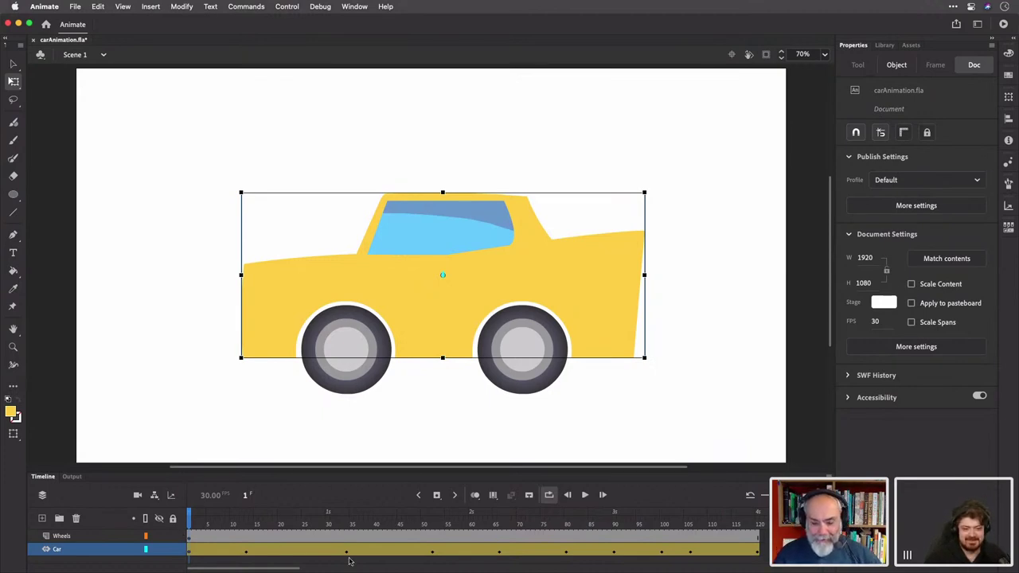
pyautogui.click(549, 495)
pyautogui.click(584, 495)
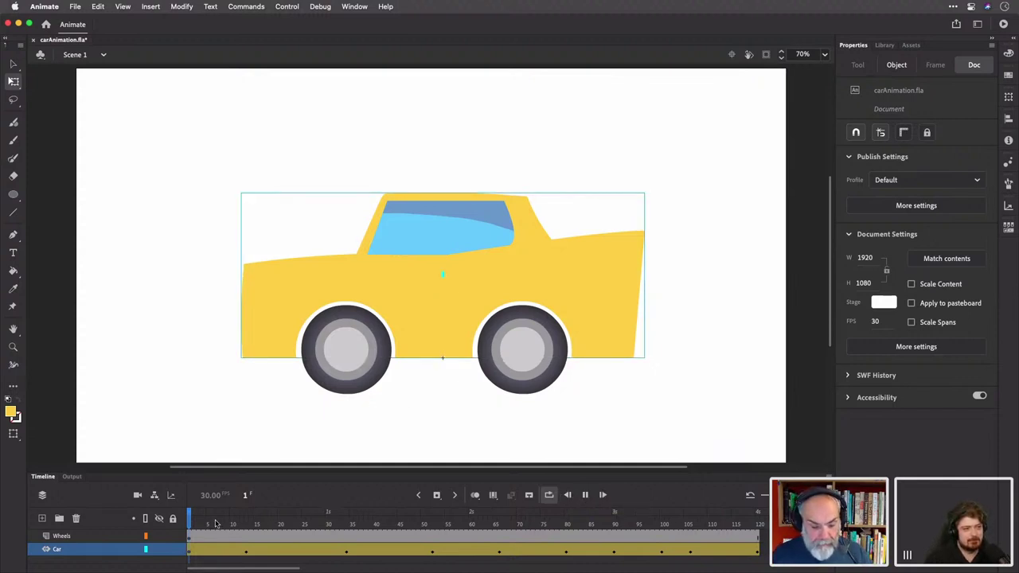
# Replay the car's bounce from frame 1, test the movie, and close the test playback
pyautogui.click(191, 519)
pyautogui.click(584, 495)
pyautogui.click(584, 495)
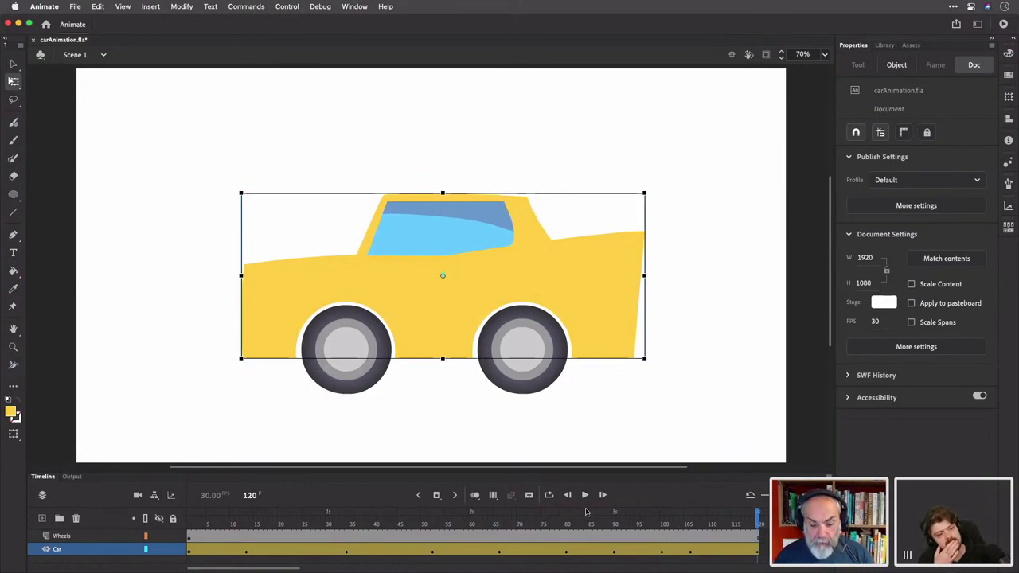
pyautogui.click(585, 496)
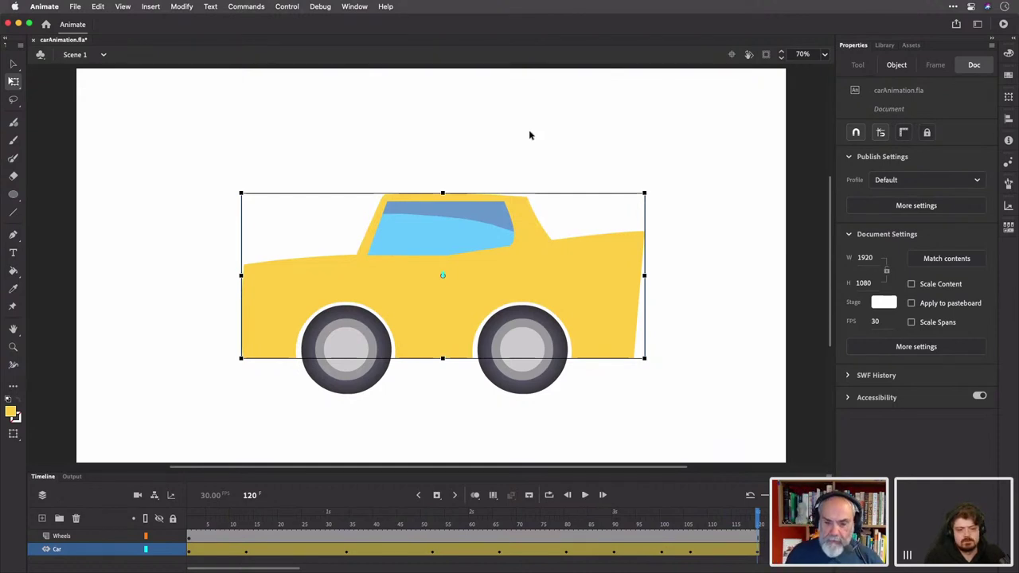
pyautogui.press('super+Return')
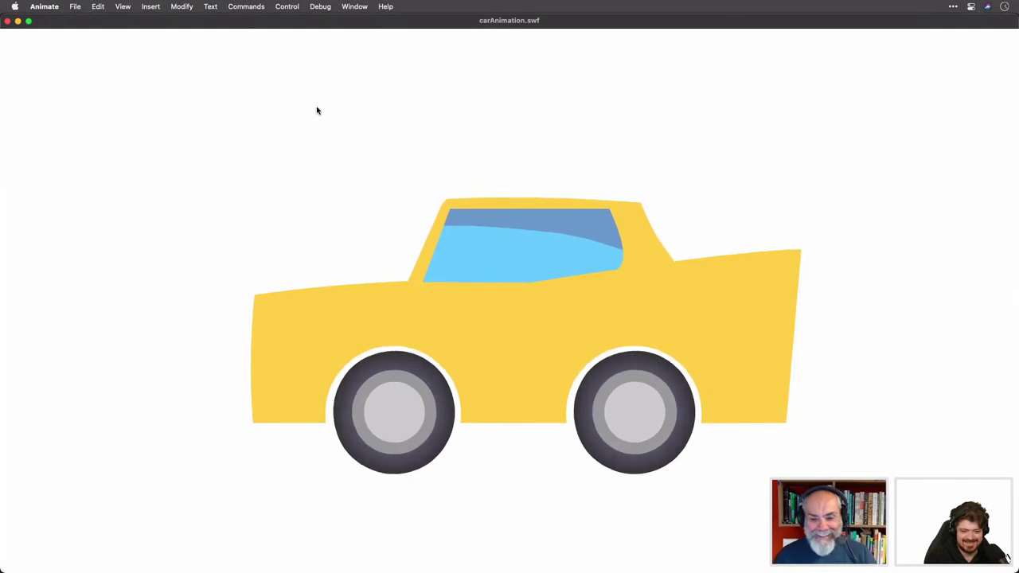
pyautogui.click(8, 22)
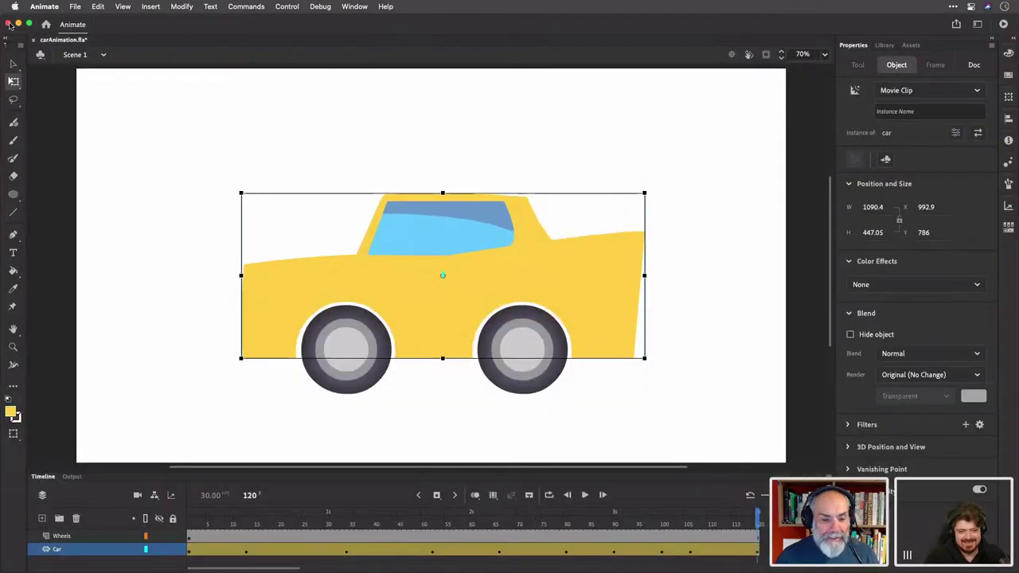
# Inside the motionWheel clip, set the classic tween's rotation to Counter clockwise and return to Scene 1
pyautogui.click(684, 241)
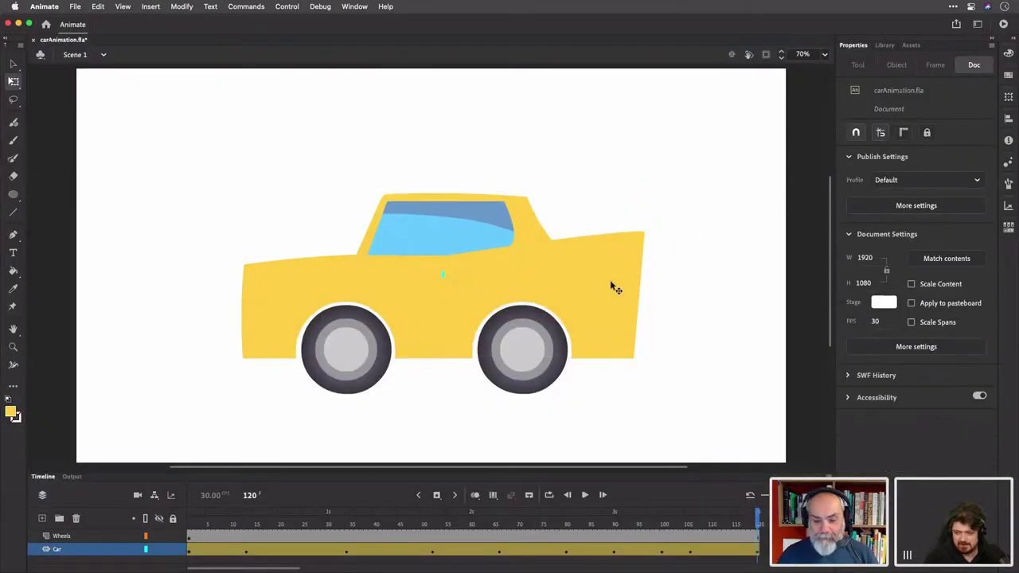
pyautogui.click(615, 288)
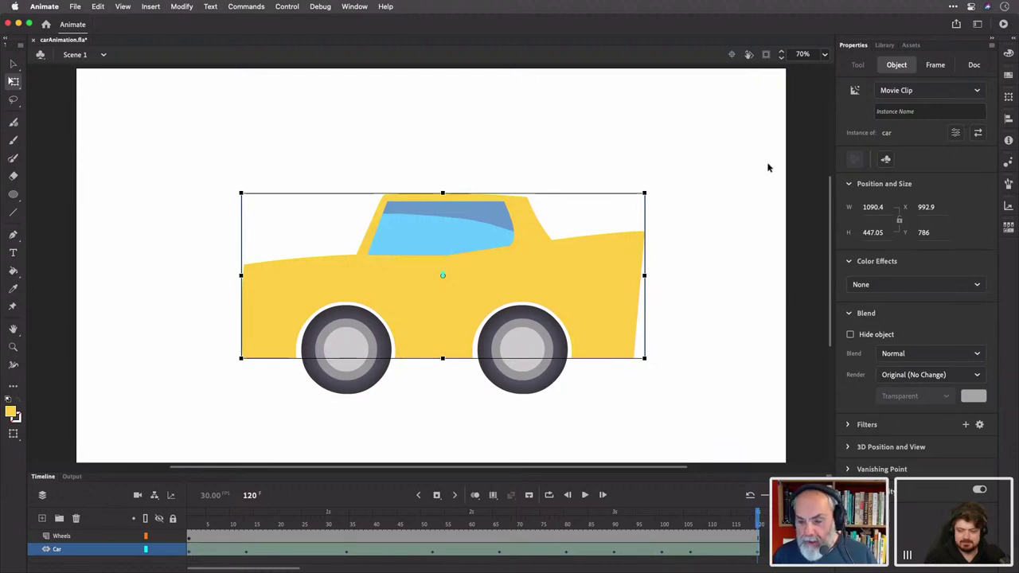
pyautogui.doubleClick(538, 390)
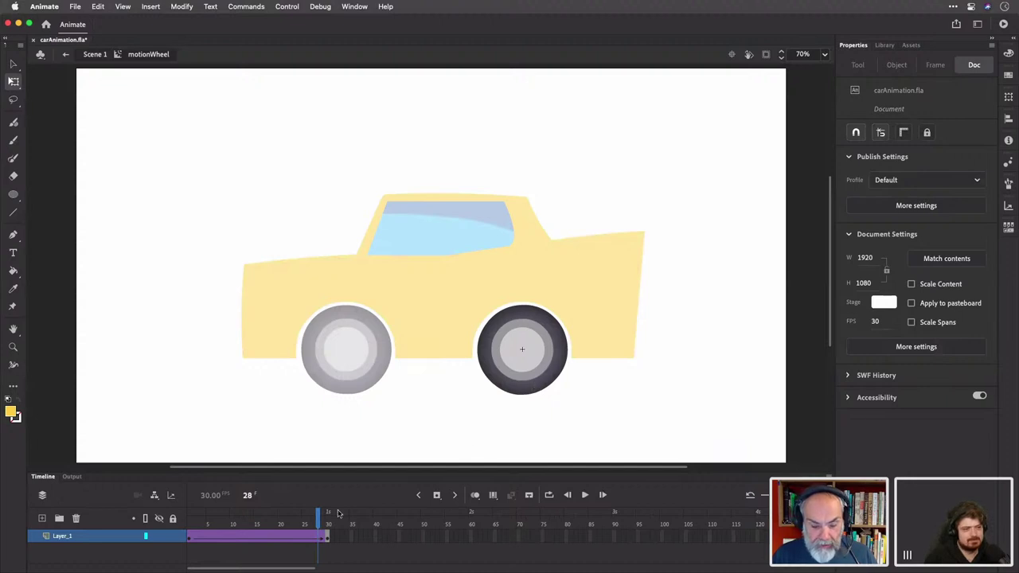
pyautogui.click(189, 539)
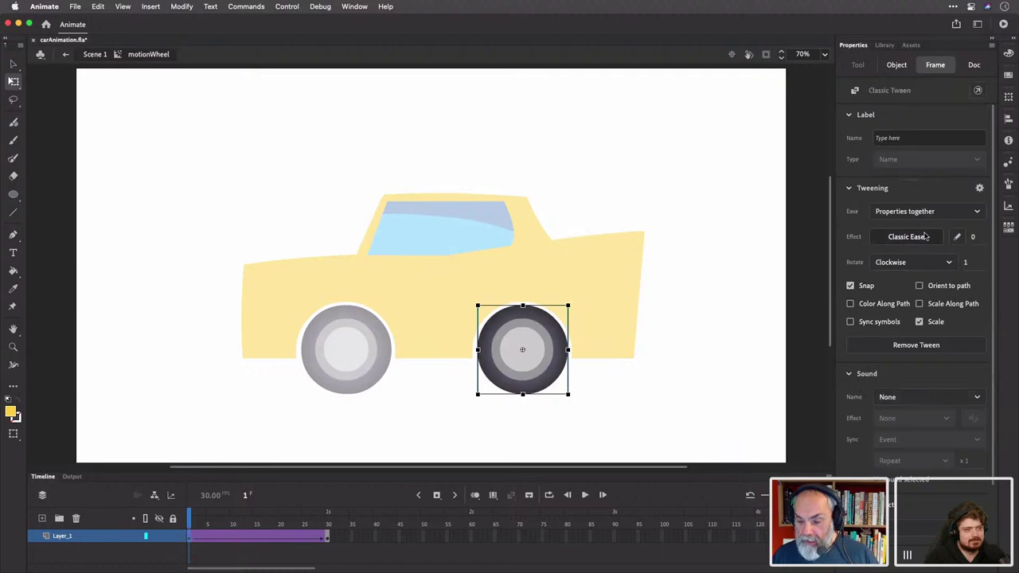
pyautogui.click(930, 262)
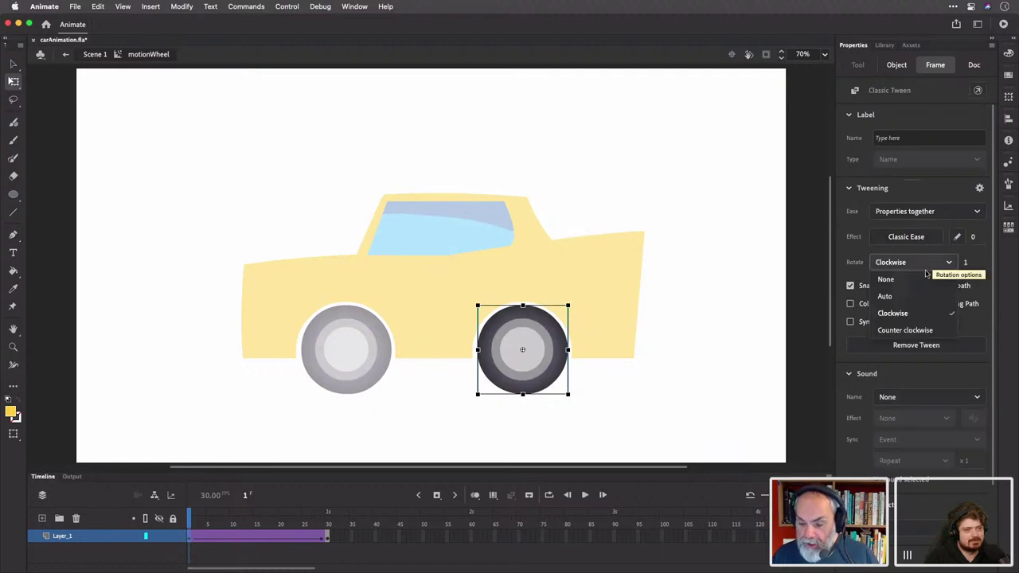
pyautogui.click(910, 330)
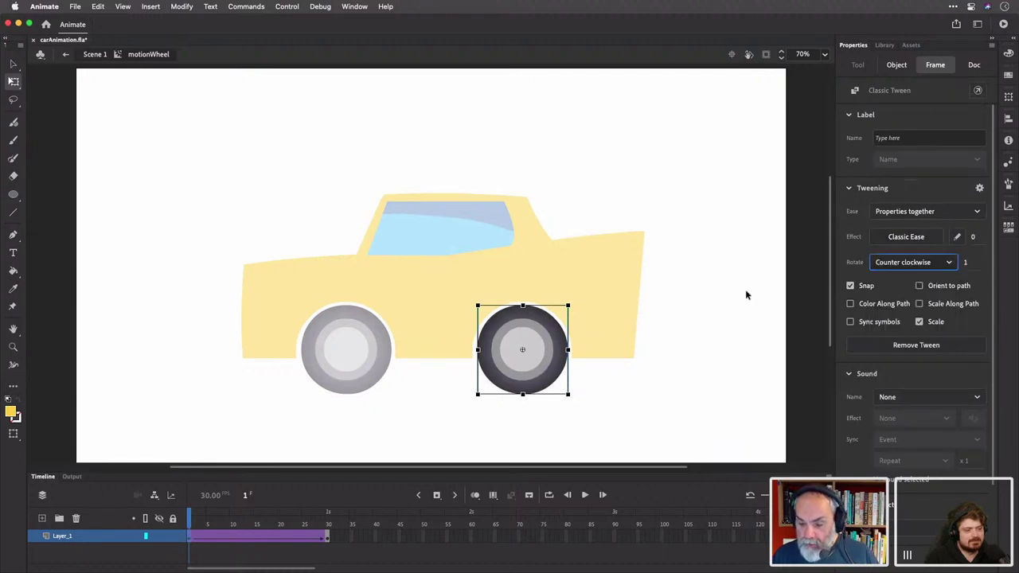
pyautogui.click(698, 279)
pyautogui.doubleClick(692, 274)
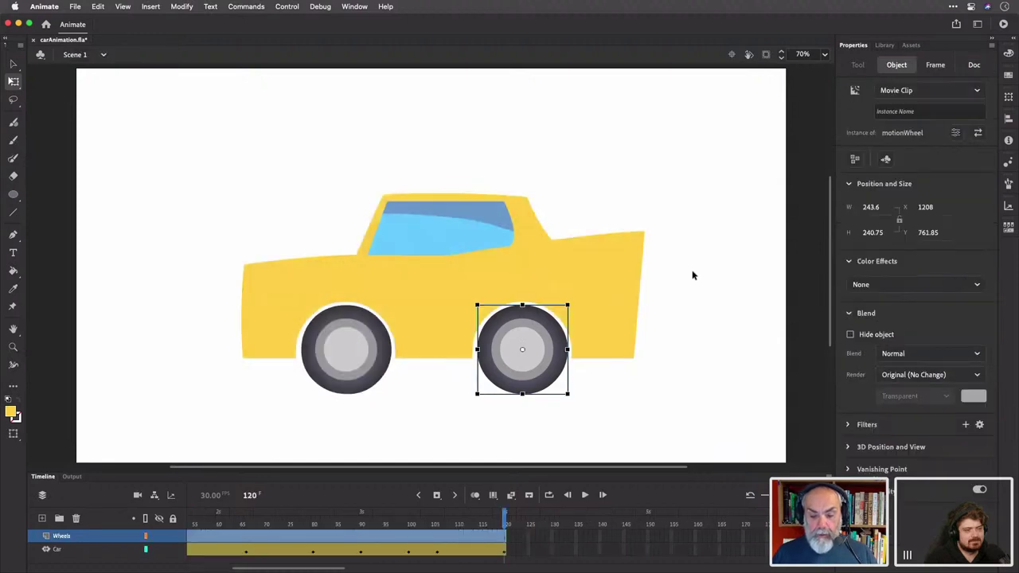
# Test the movie again to check the wheels' spin direction, close the playback, and deselect the wheel
pyautogui.press('super+Return')
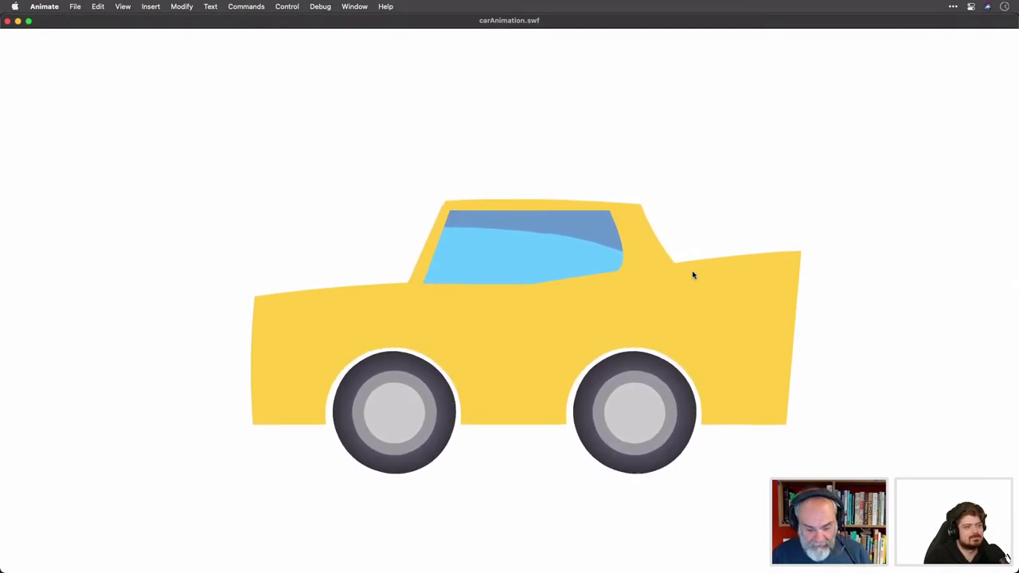
pyautogui.press('super+w')
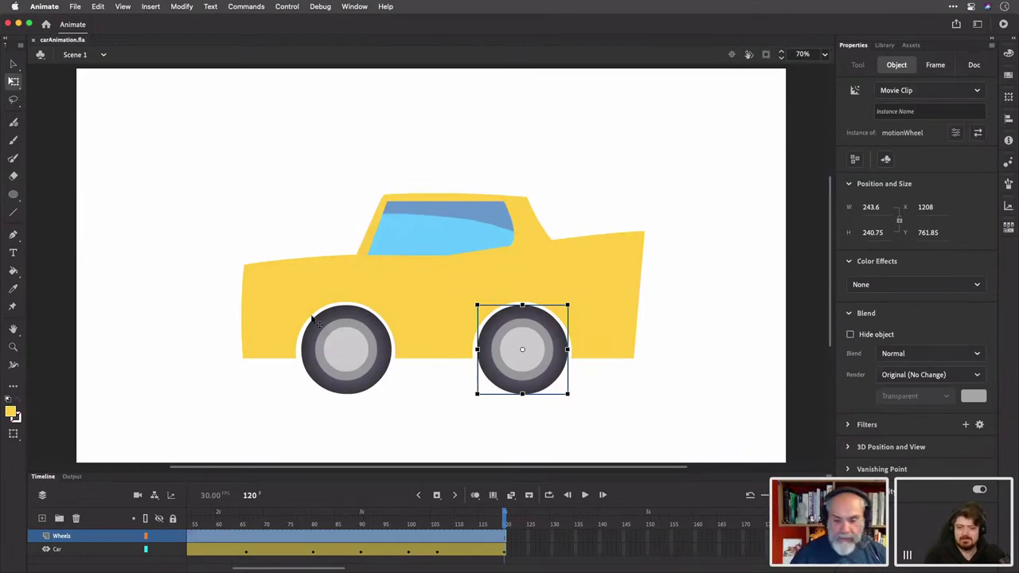
pyautogui.click(206, 165)
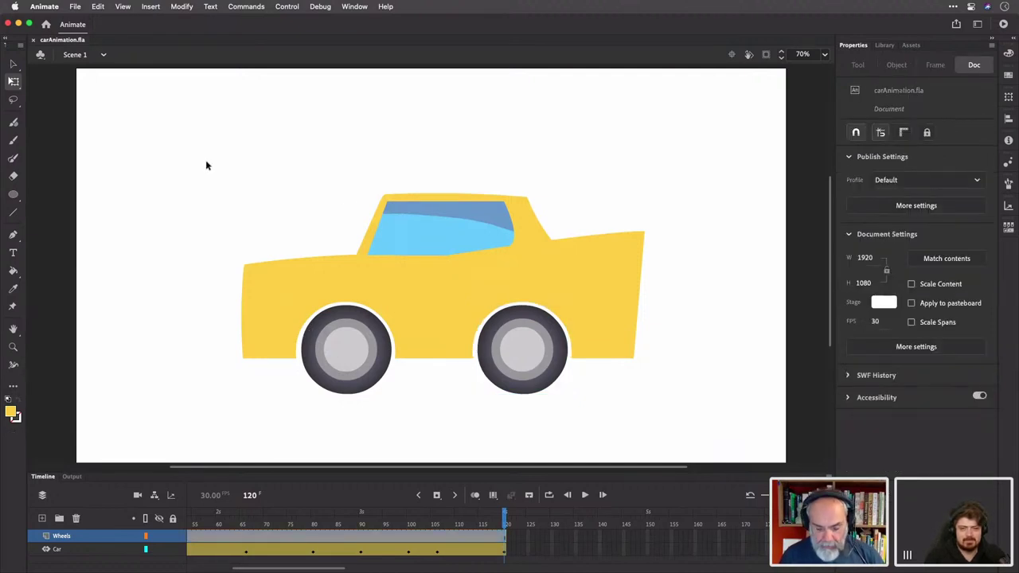
# Lock the Wheels and Car layers and add a new layer beneath the Car layer
pyautogui.press('super+minus')
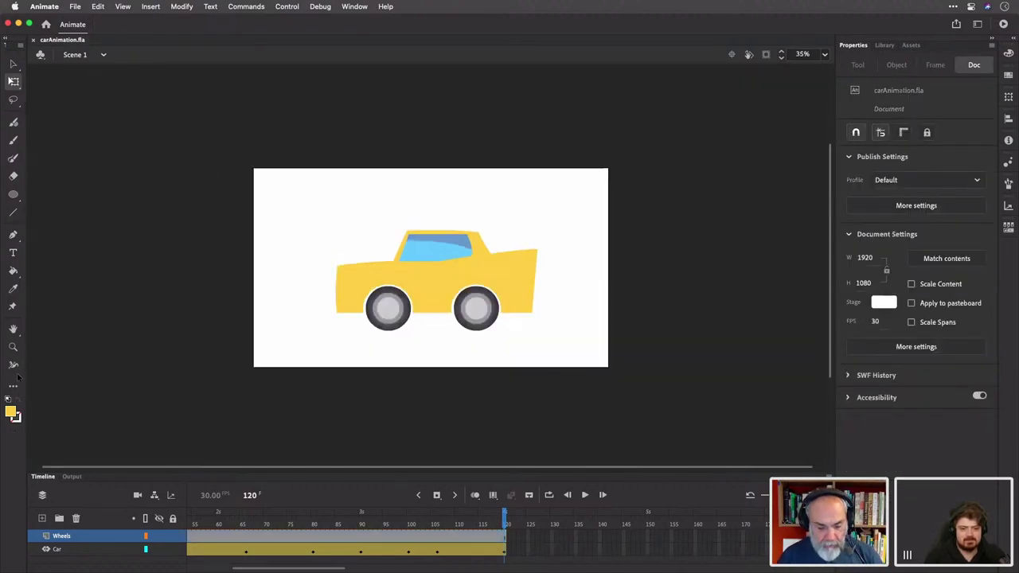
pyautogui.click(173, 537)
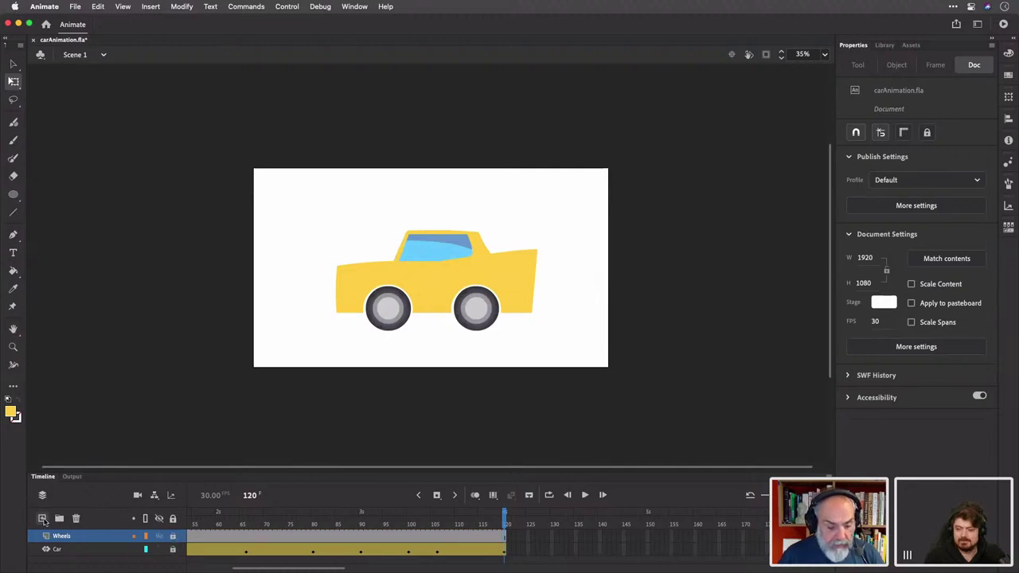
pyautogui.click(42, 518)
pyautogui.click(108, 550)
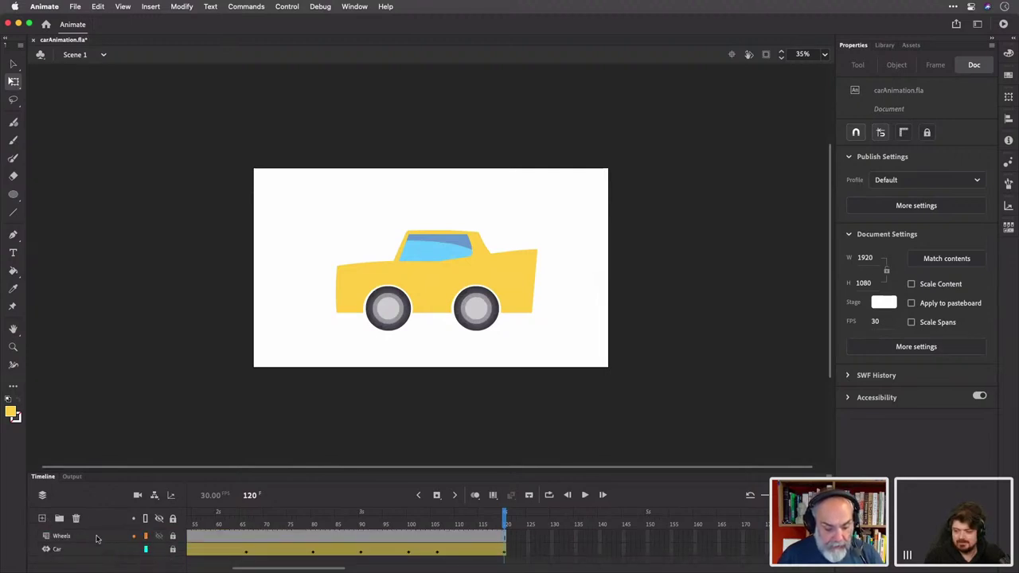
pyautogui.click(96, 539)
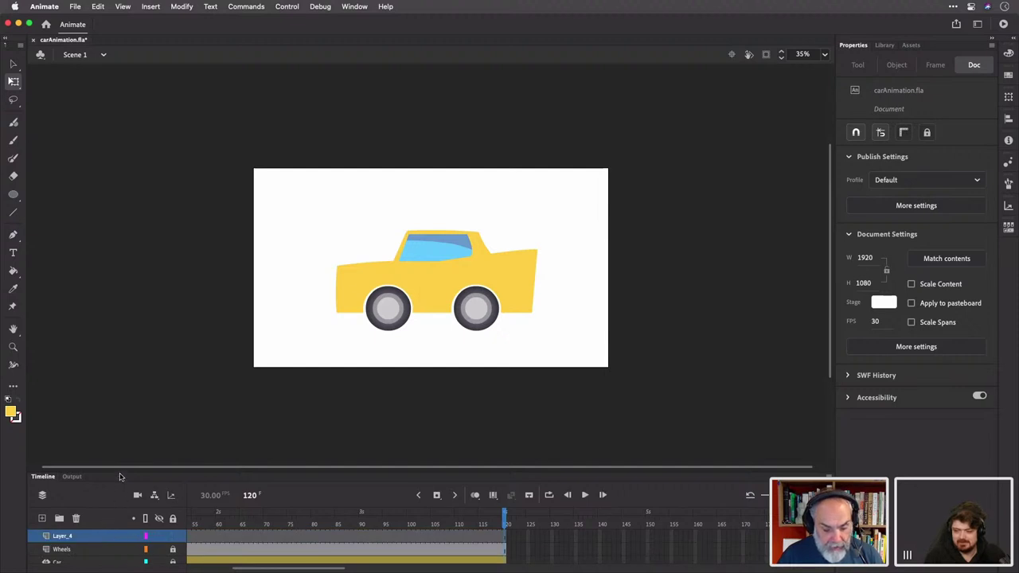
pyautogui.moveTo(118, 472); pyautogui.dragTo(113, 432)
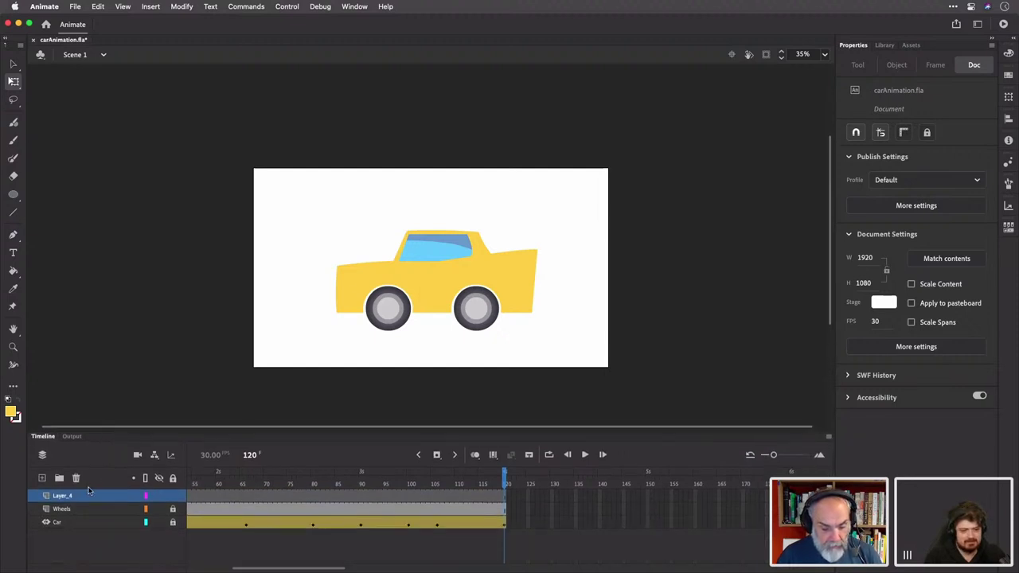
pyautogui.moveTo(94, 497); pyautogui.dragTo(96, 538)
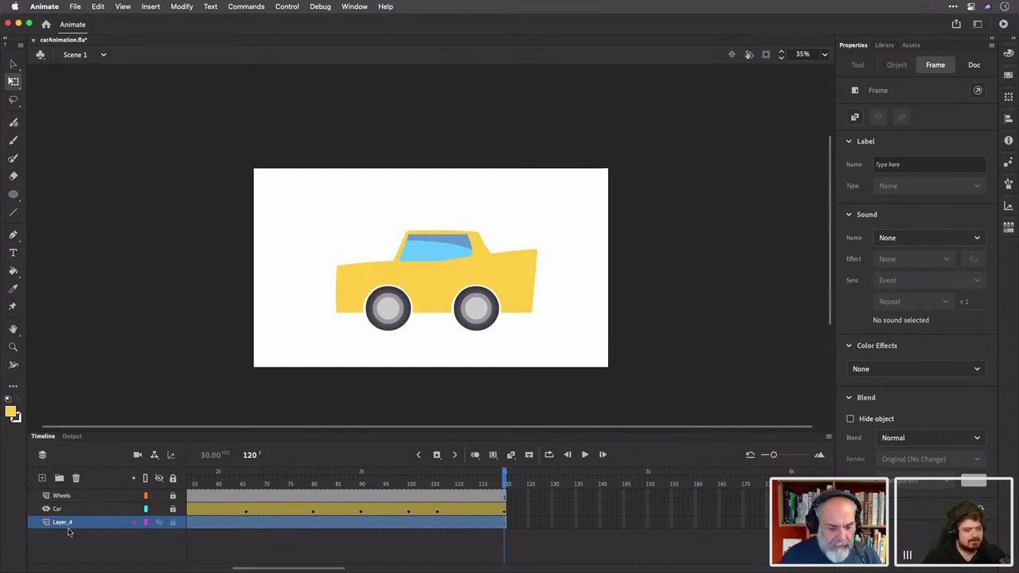
# Rename the new bottom layer as BG
pyautogui.doubleClick(62, 523)
pyautogui.write('BG')
pyautogui.press('Return')
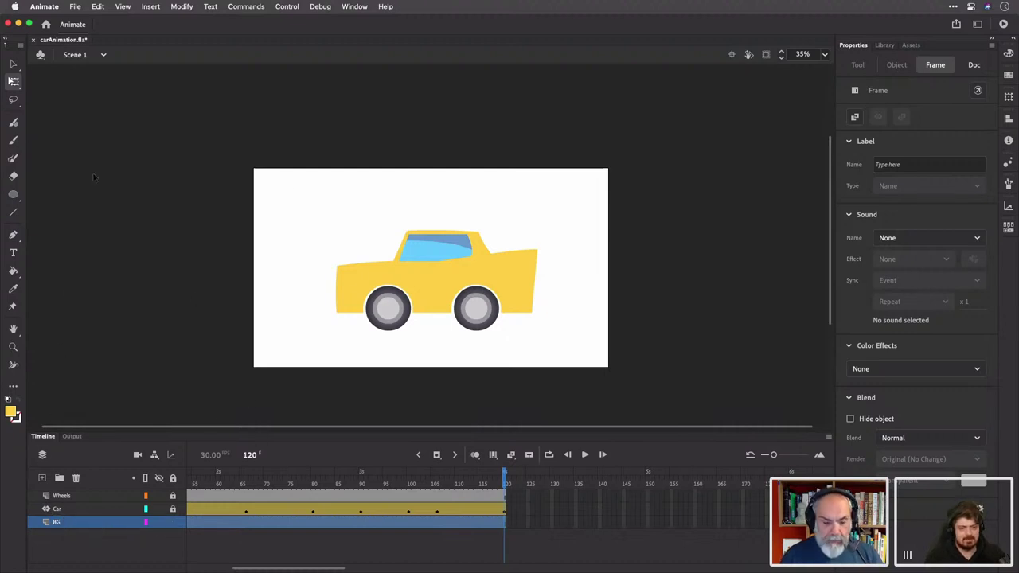
# On the BG layer, draw a rectangle about 2011 by 760 px over the upper part of the stage and select it
pyautogui.moveTo(13, 194); pyautogui.dragTo(38, 198)
pyautogui.moveTo(244, 159); pyautogui.dragTo(618, 301)
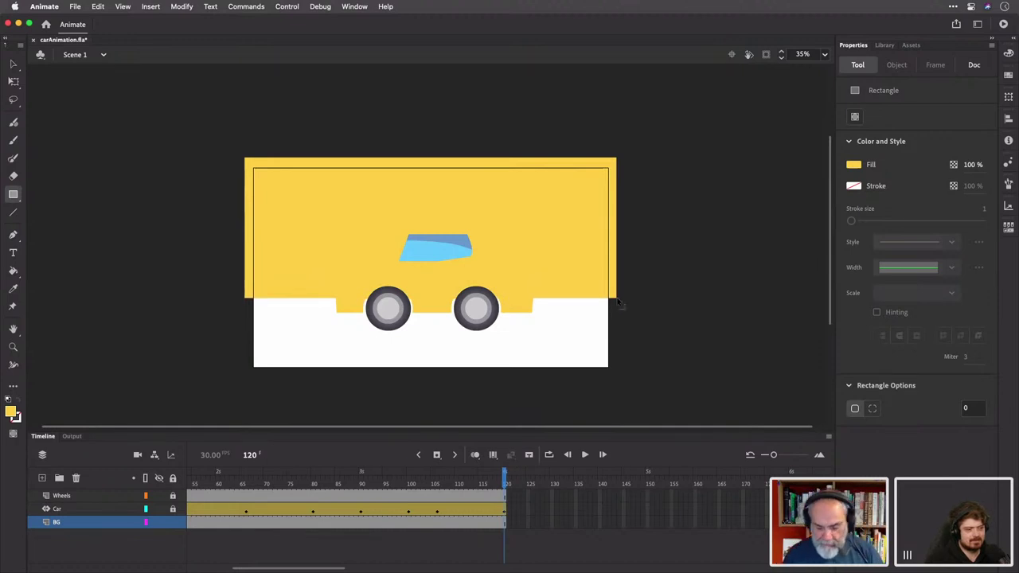
pyautogui.press('v')
pyautogui.click(572, 221)
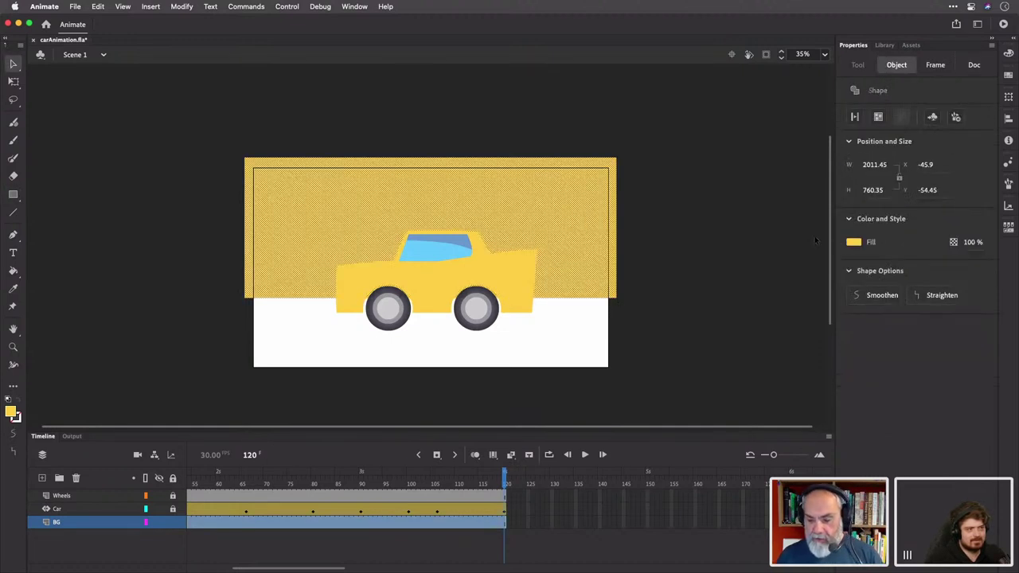
# Change the background rectangle's fill to a white-to-black linear gradient
pyautogui.click(853, 242)
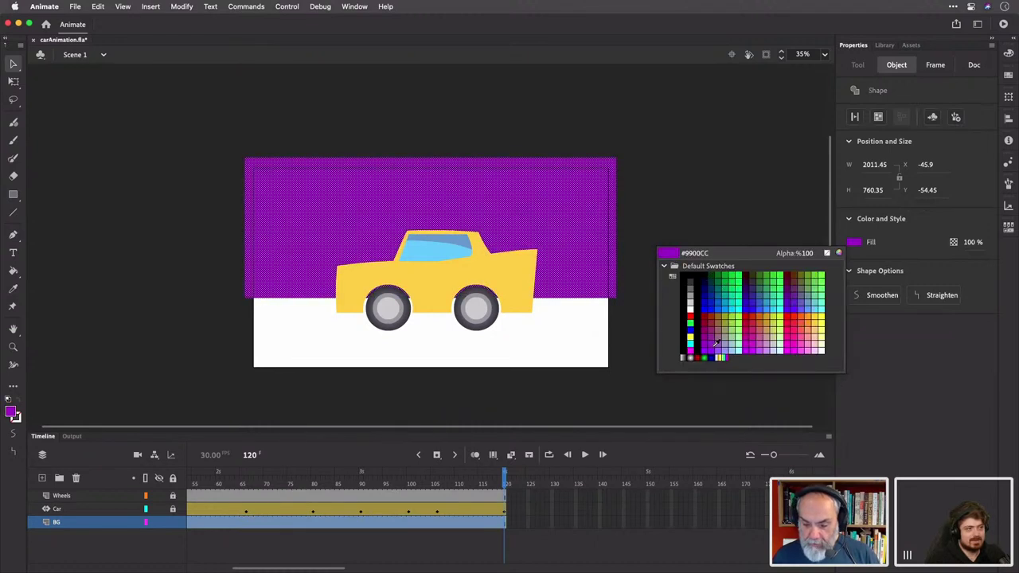
pyautogui.click(690, 358)
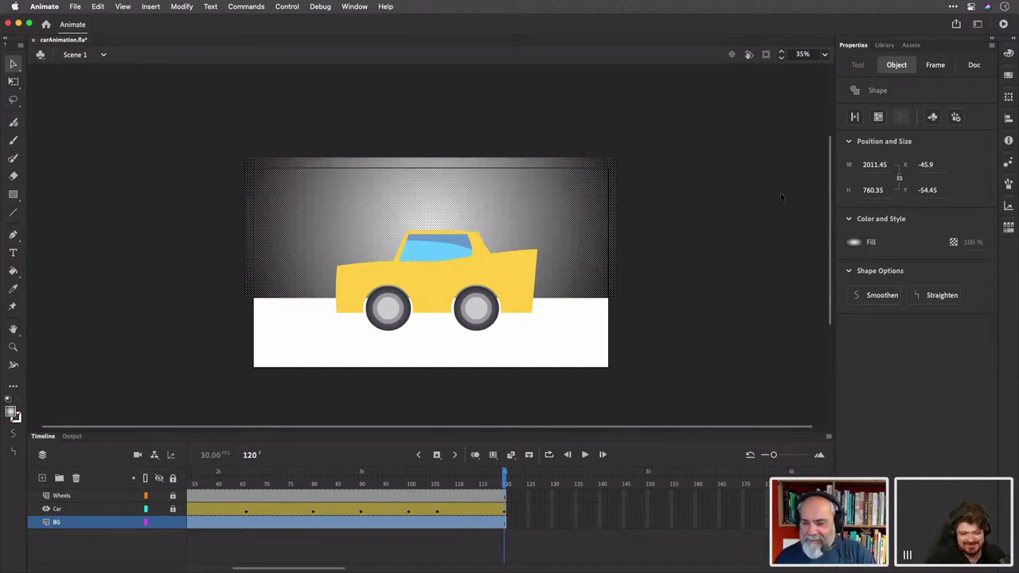
pyautogui.click(1007, 53)
pyautogui.click(881, 68)
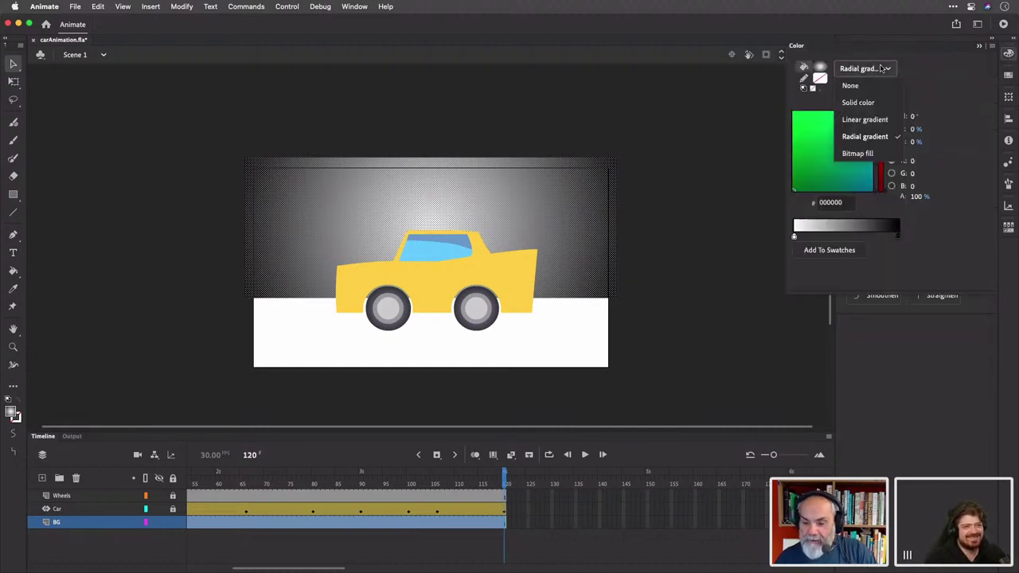
pyautogui.click(872, 117)
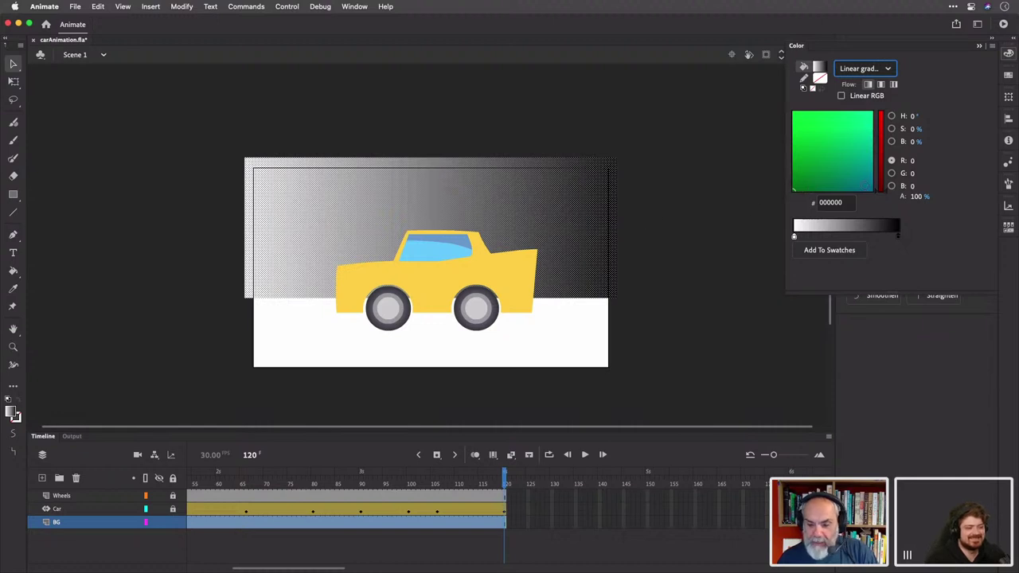
# Set the gradient's start color to sky blue 42ABEB and its end color to white FFFFFF
pyautogui.click(794, 237)
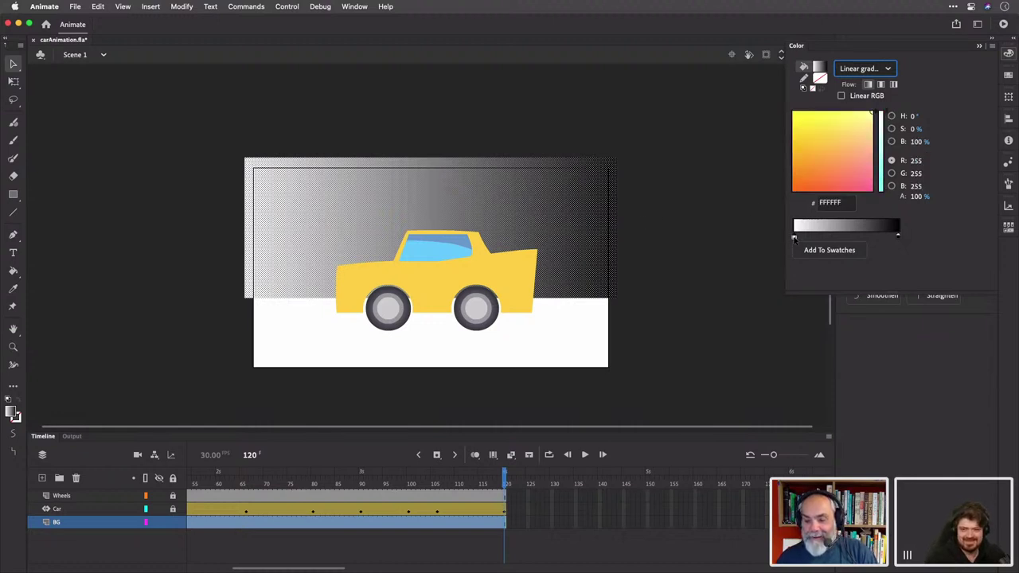
pyautogui.click(905, 117)
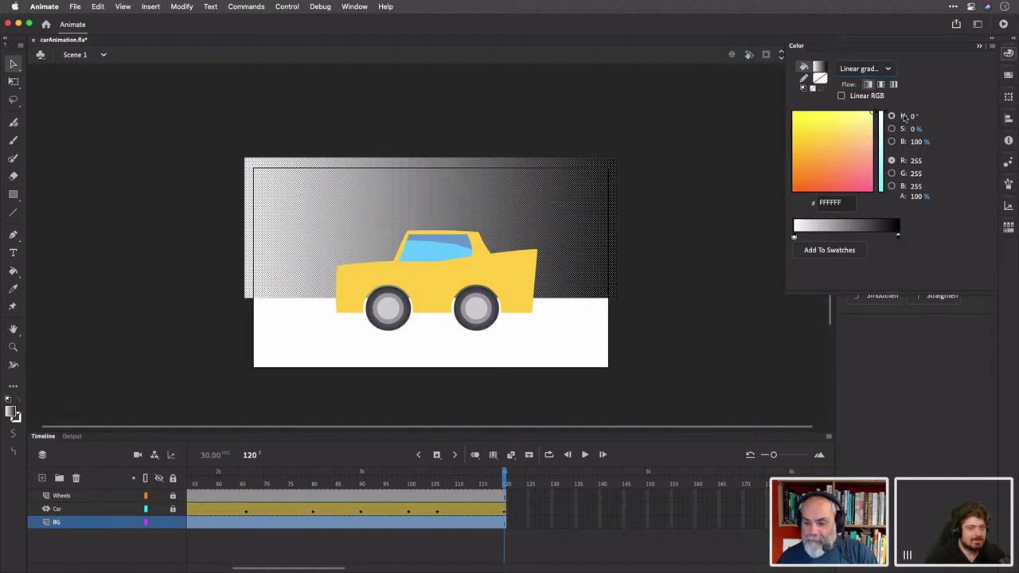
pyautogui.click(881, 145)
pyautogui.moveTo(881, 145); pyautogui.dragTo(849, 117)
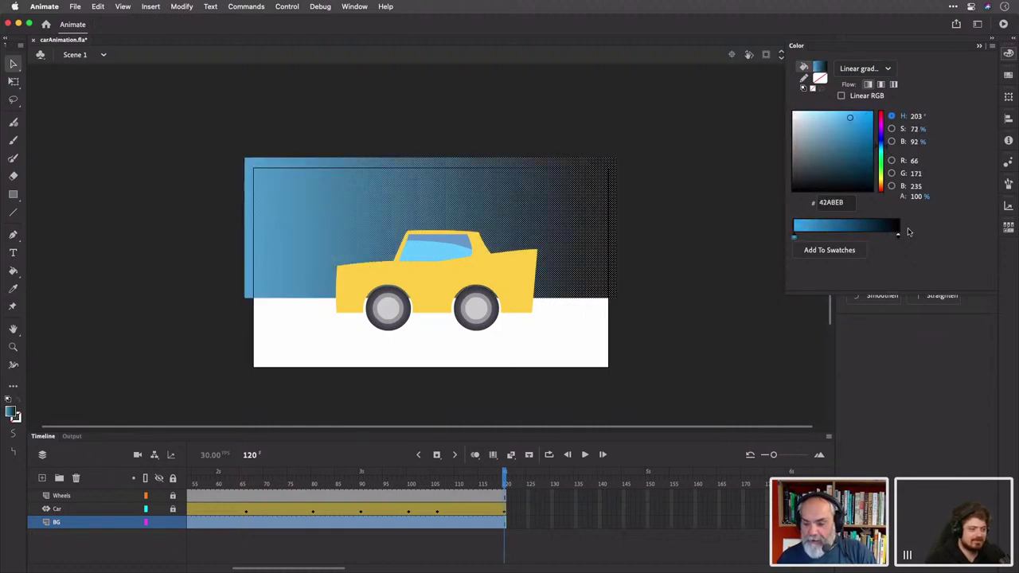
pyautogui.doubleClick(899, 235)
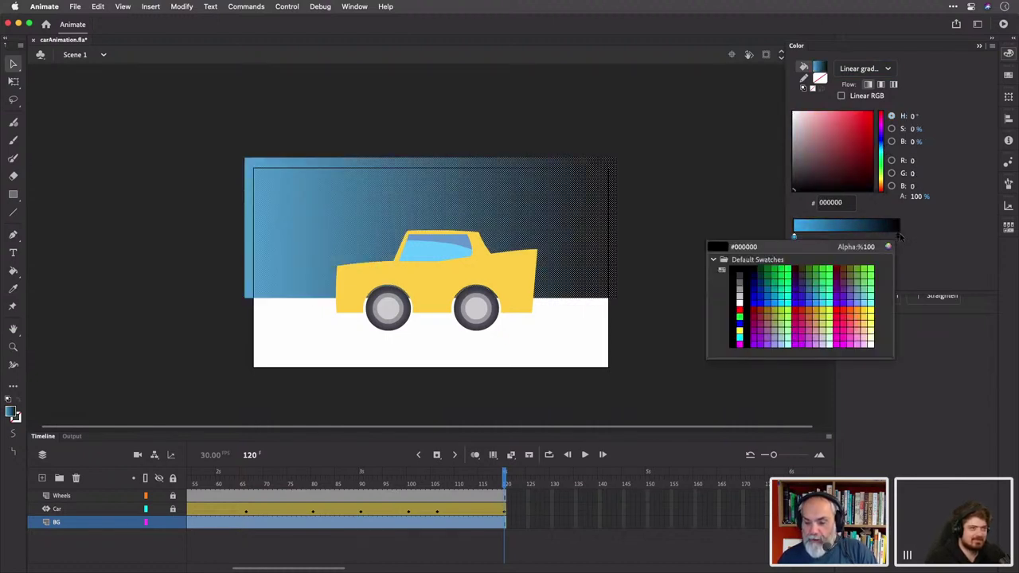
pyautogui.click(741, 304)
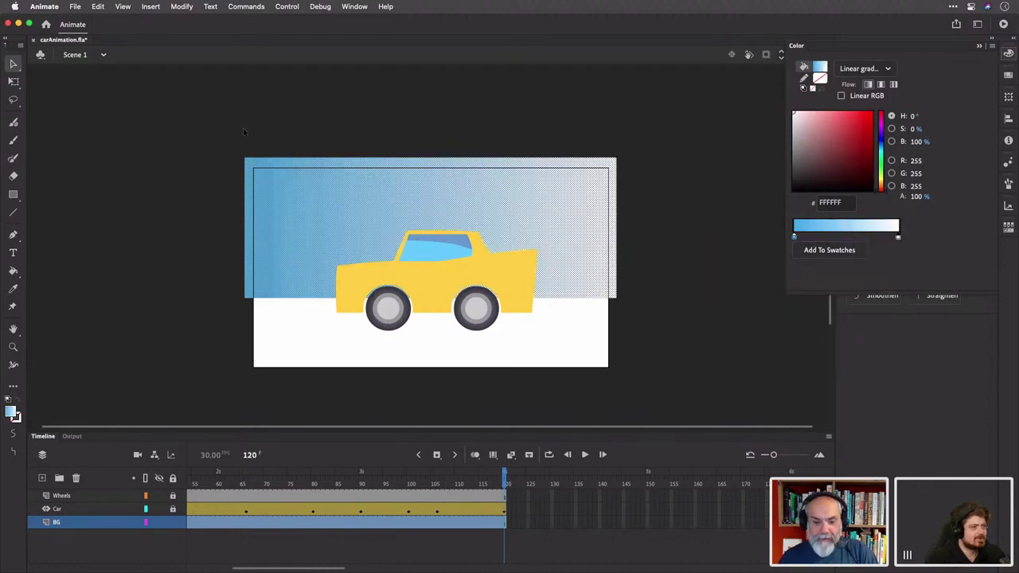
# With Gradient Transform, narrow the sky gradient and rotate it to run vertically from blue at the top to white
pyautogui.press('f')
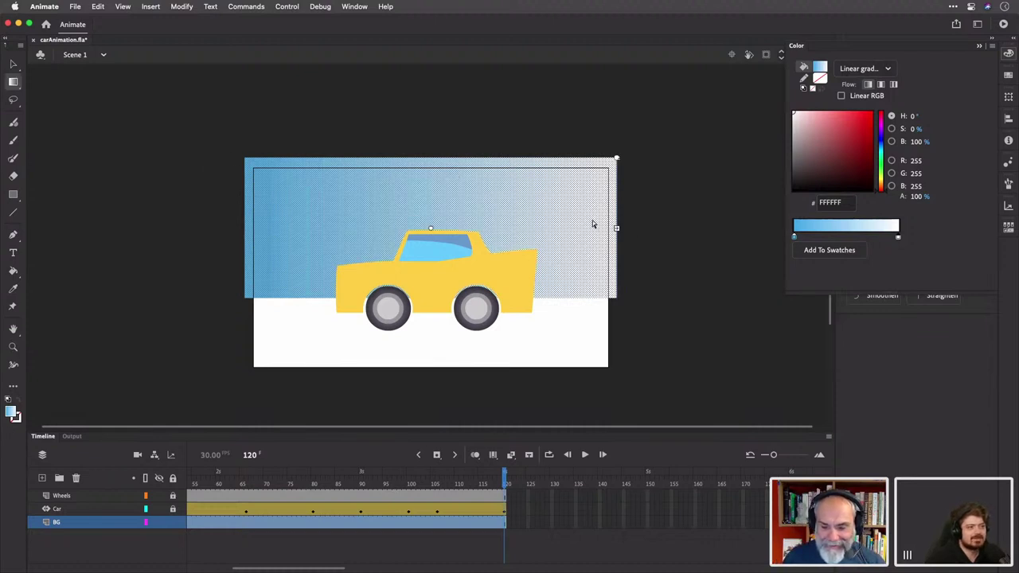
pyautogui.click(615, 228)
pyautogui.moveTo(598, 228); pyautogui.dragTo(462, 229)
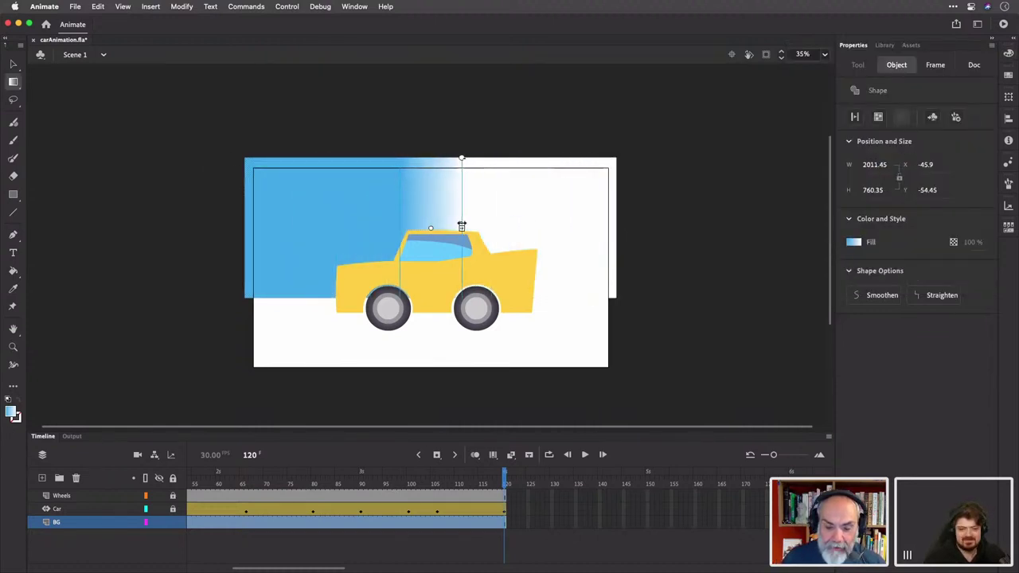
pyautogui.moveTo(462, 159); pyautogui.dragTo(507, 257)
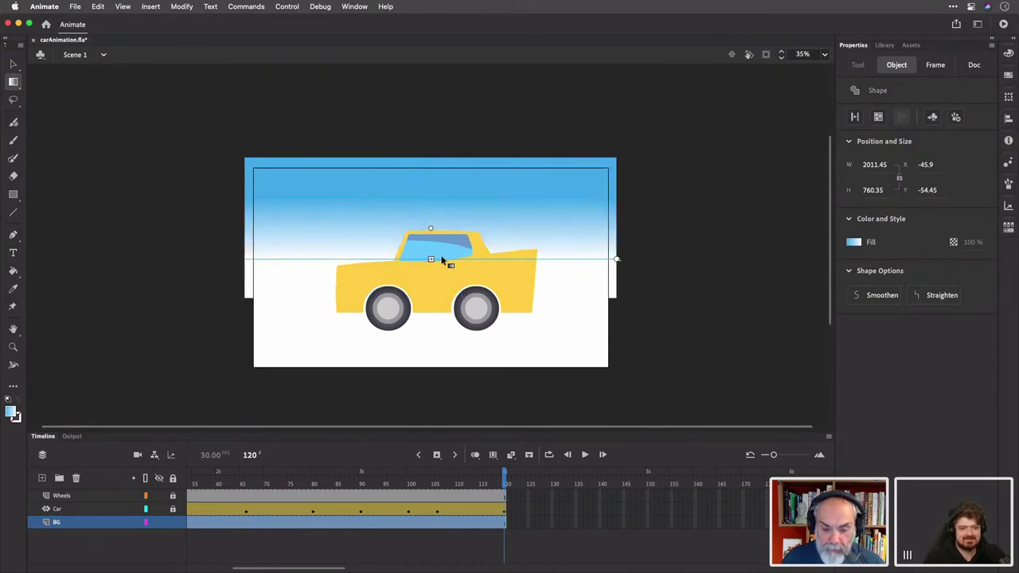
# Move the sky gradient's center down to near the sky rectangle's lower edge, then deselect the shape
pyautogui.moveTo(428, 261); pyautogui.dragTo(430, 288)
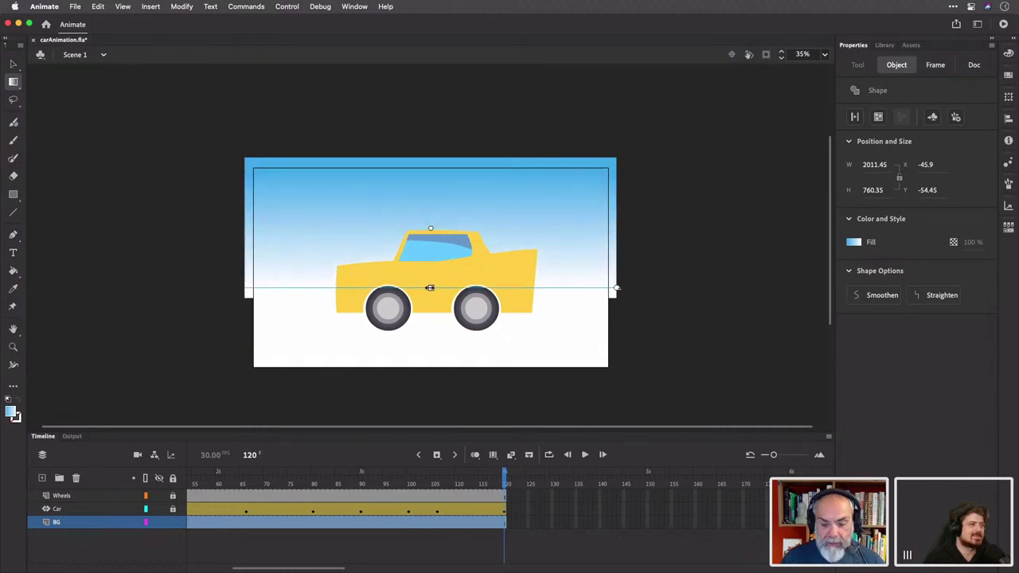
pyautogui.click(14, 64)
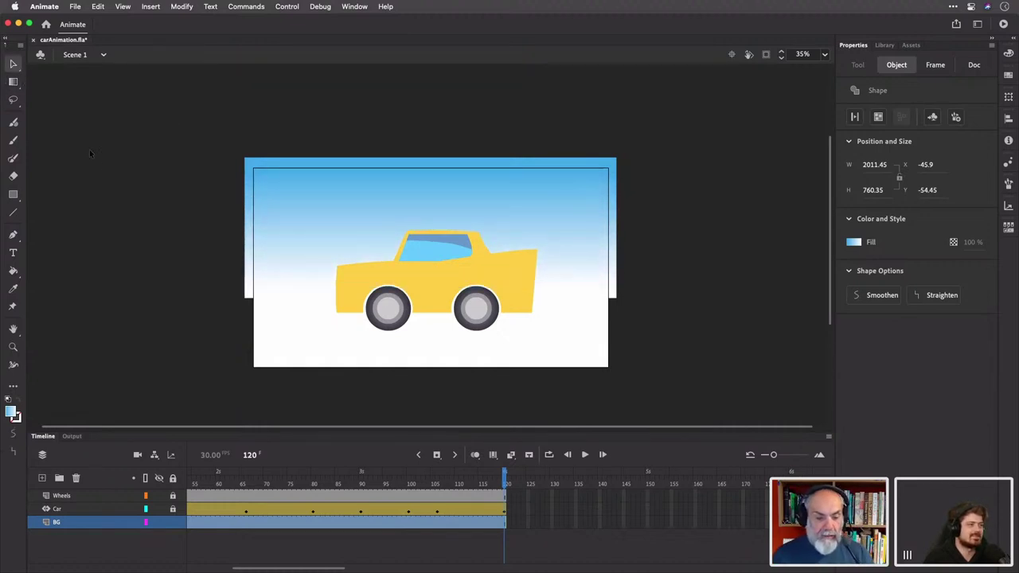
pyautogui.click(100, 172)
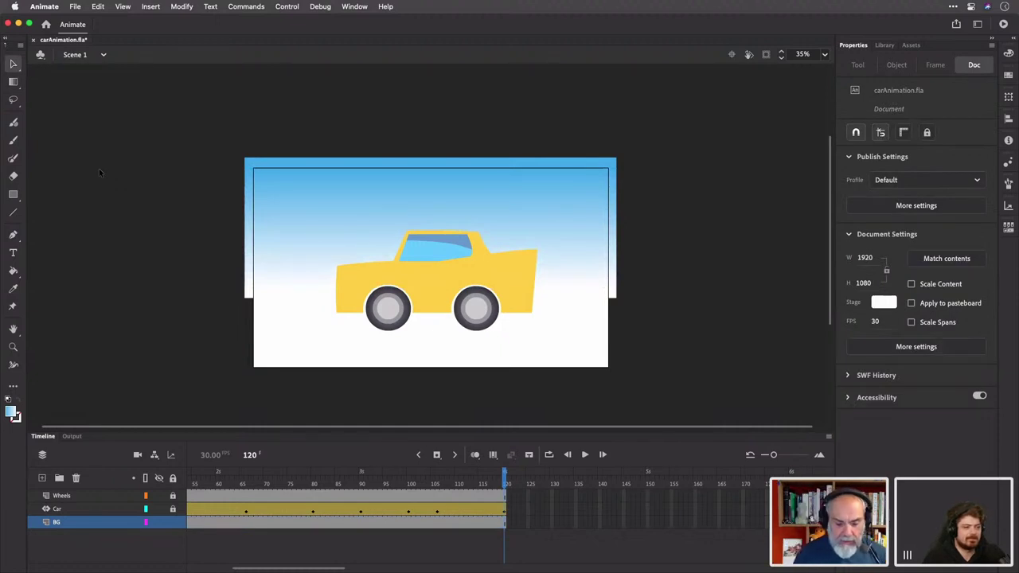
# Draw a ground rectangle about 2017 by 396 px from the sky's lower edge to just below the stage and select it
pyautogui.press('t')
pyautogui.press('r')
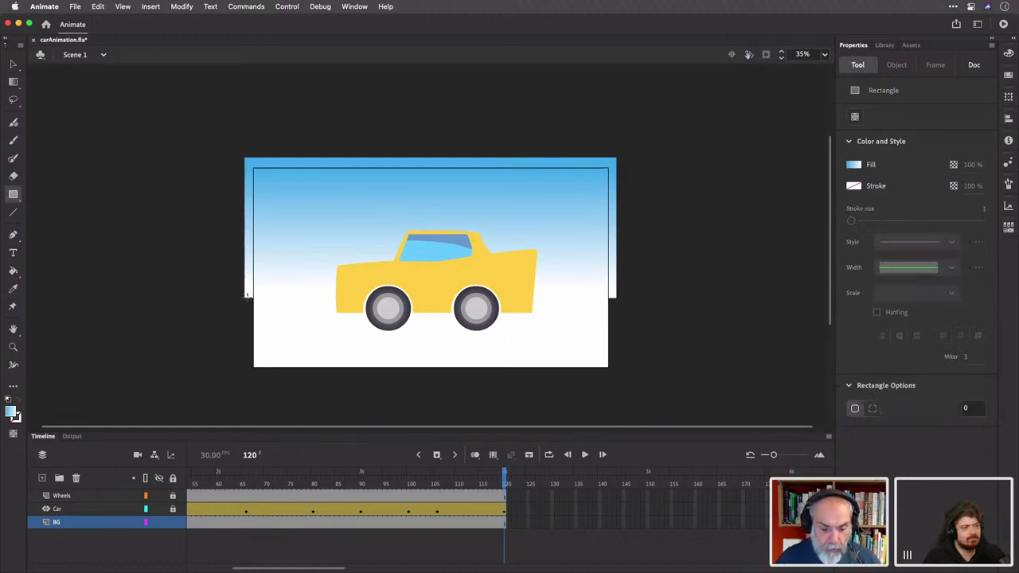
pyautogui.moveTo(246, 297); pyautogui.dragTo(618, 374)
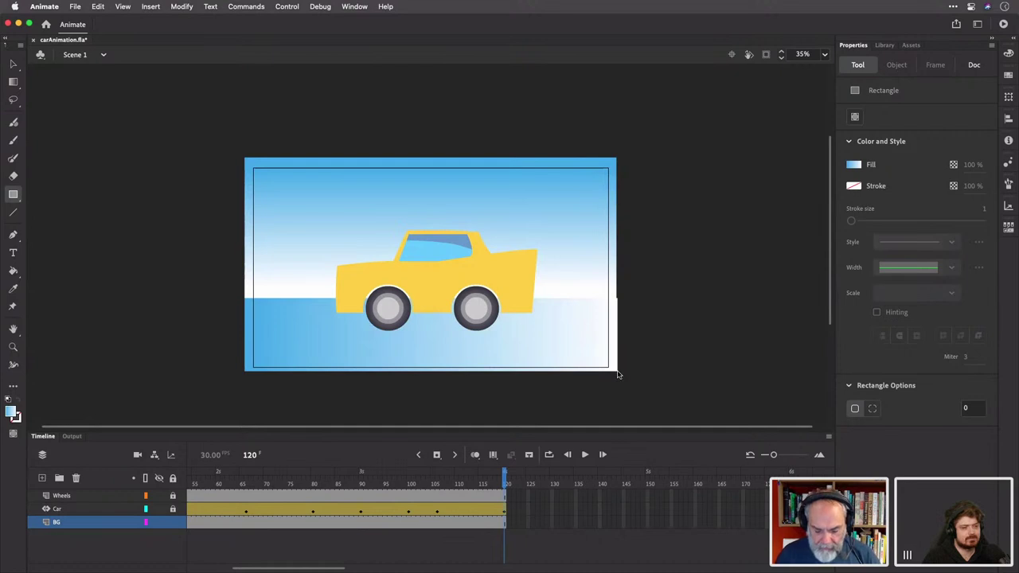
pyautogui.press('v')
pyautogui.click(570, 354)
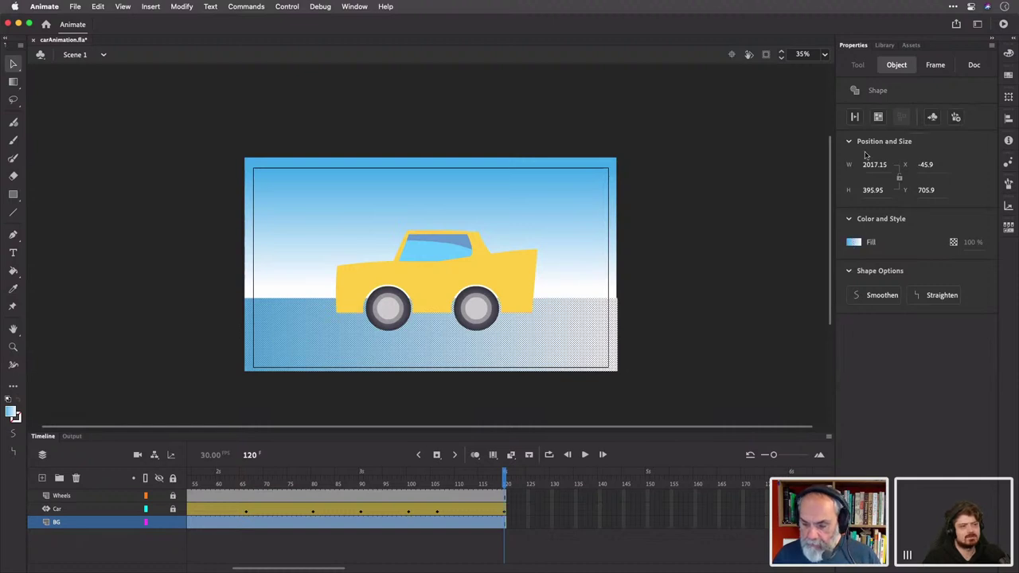
# Set the ground gradient's start color to light green 6FD37B and its end color to dark green 006600
pyautogui.click(1009, 53)
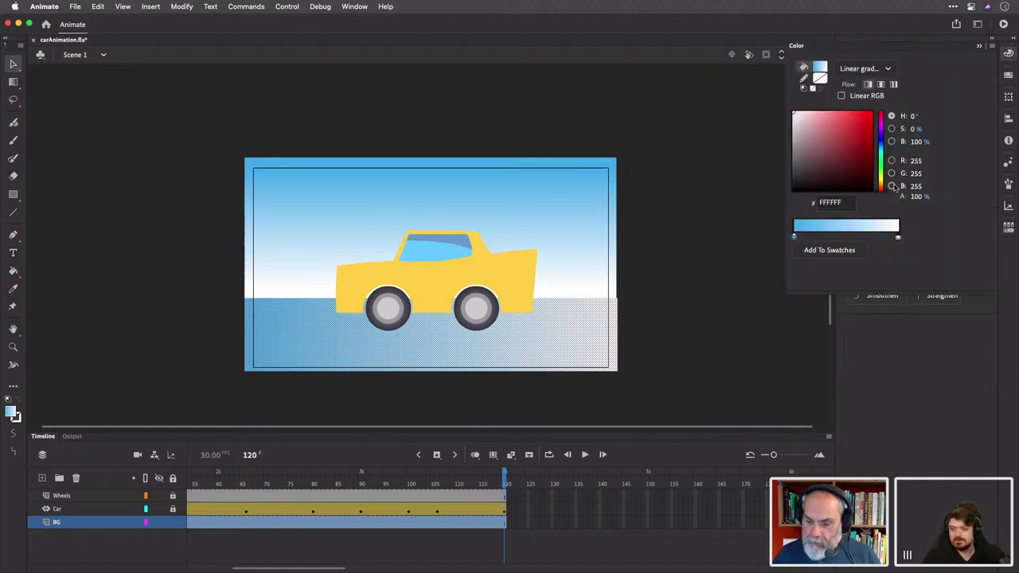
pyautogui.click(794, 238)
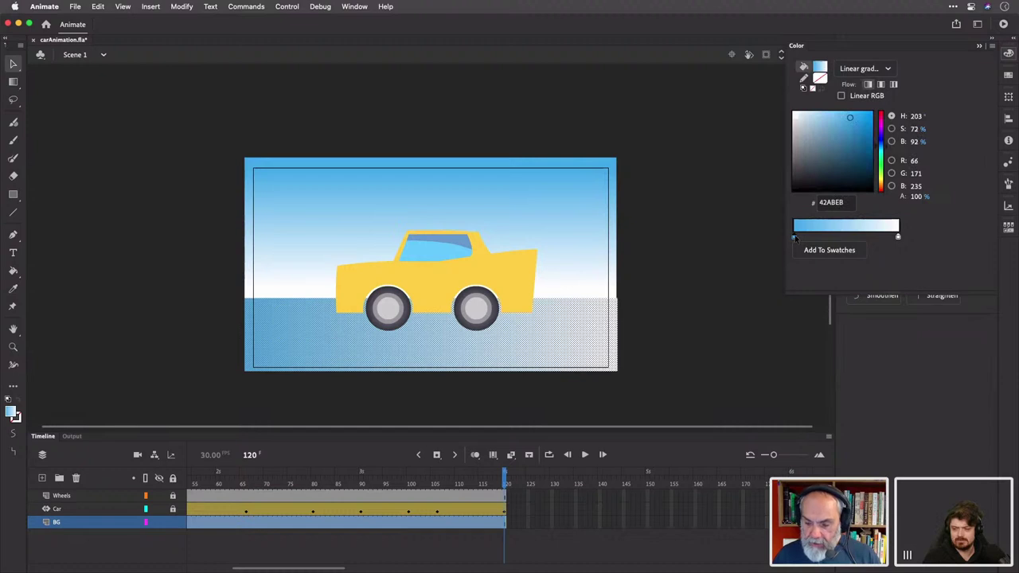
pyautogui.moveTo(882, 184); pyautogui.dragTo(881, 163)
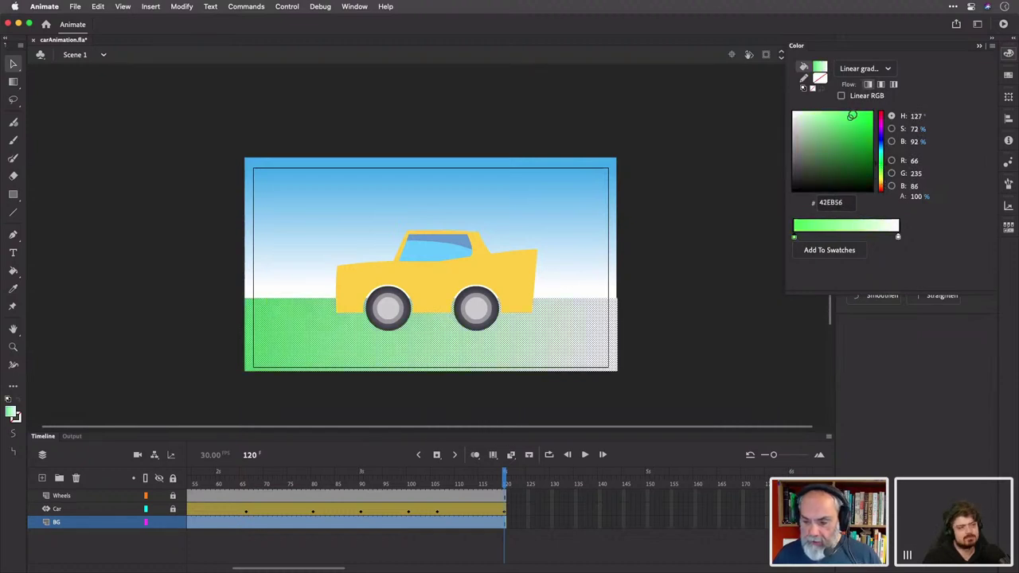
pyautogui.moveTo(840, 125); pyautogui.dragTo(829, 124)
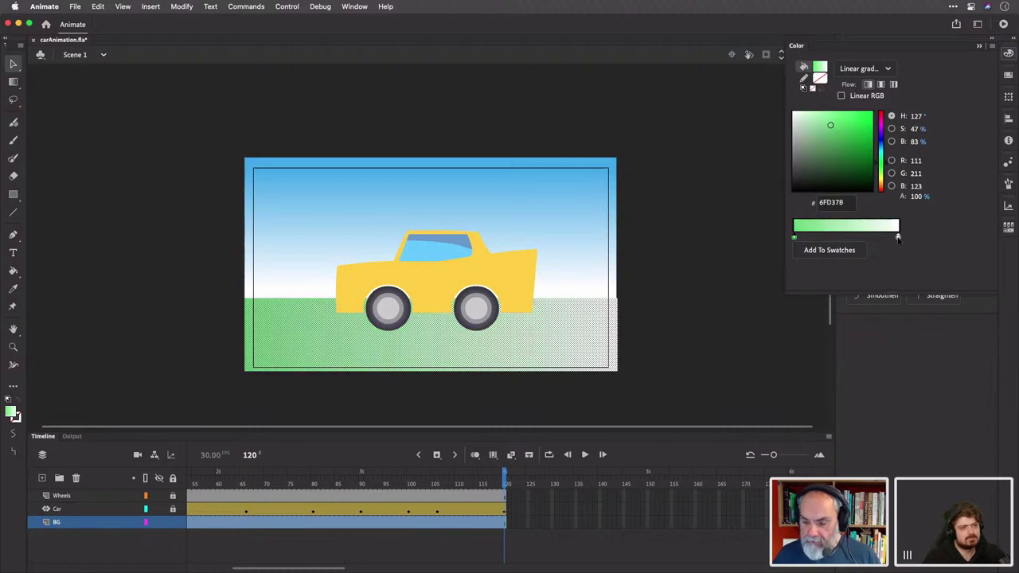
pyautogui.doubleClick(898, 237)
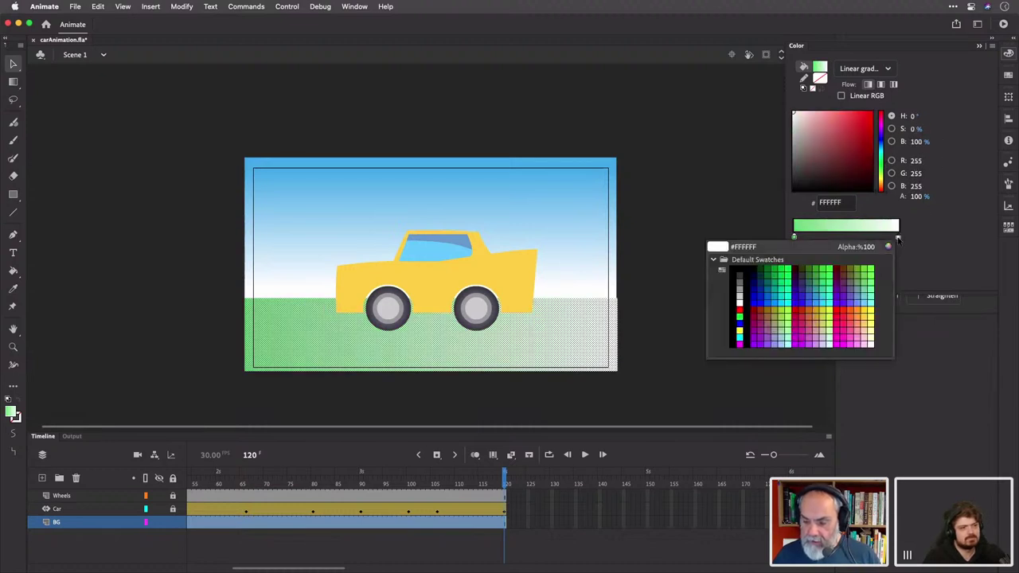
pyautogui.click(769, 270)
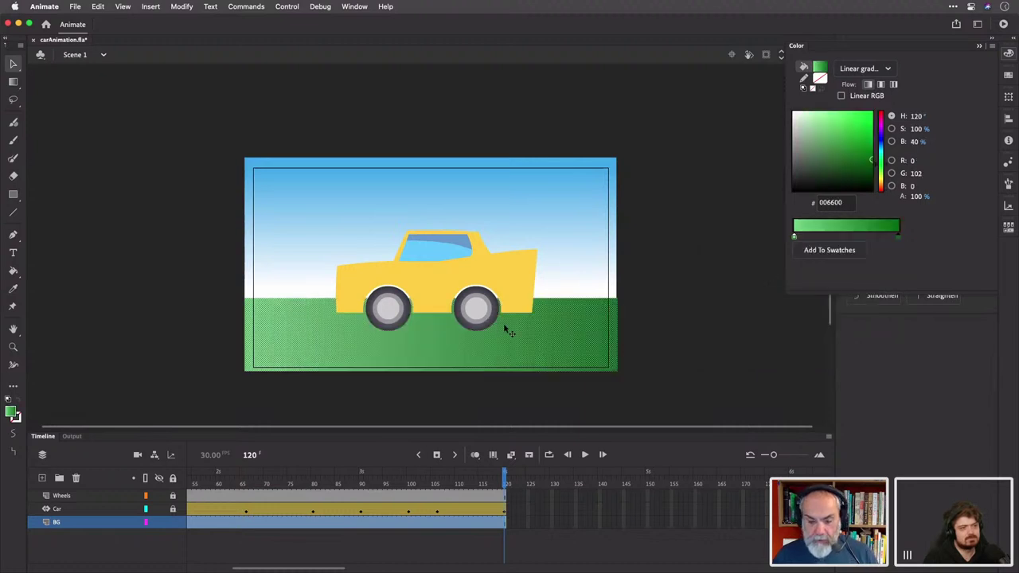
# With Gradient Transform, narrow the ground gradient and rotate it to run vertically from light green at the top to dark green
pyautogui.press('f')
pyautogui.click(482, 341)
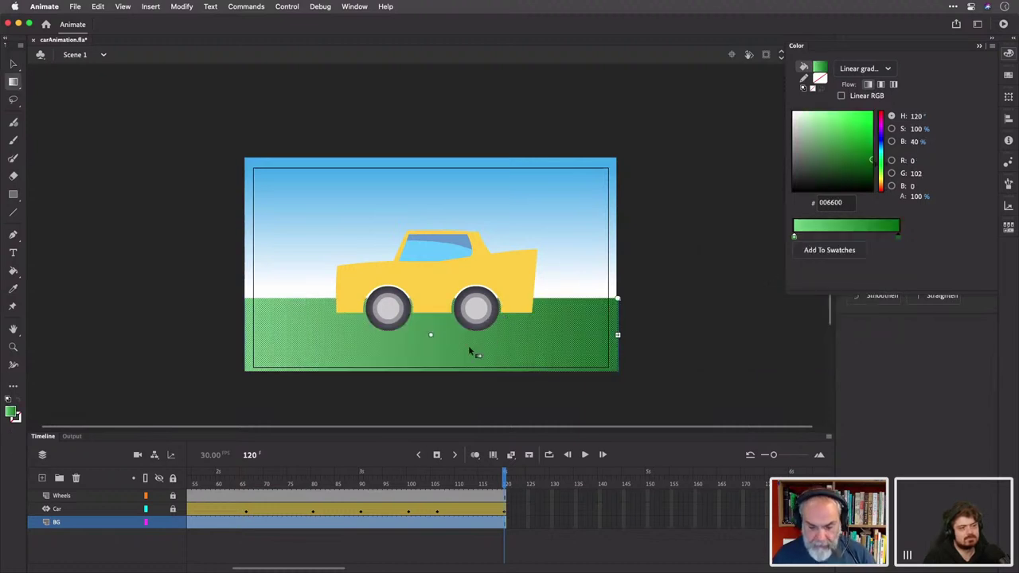
pyautogui.moveTo(617, 334); pyautogui.dragTo(468, 334)
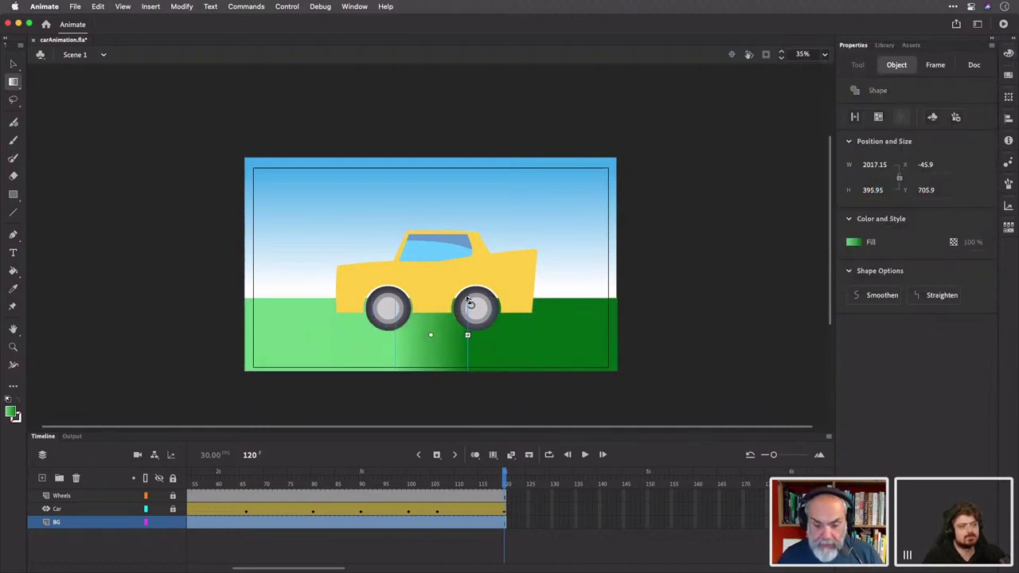
pyautogui.moveTo(470, 303); pyautogui.dragTo(431, 319)
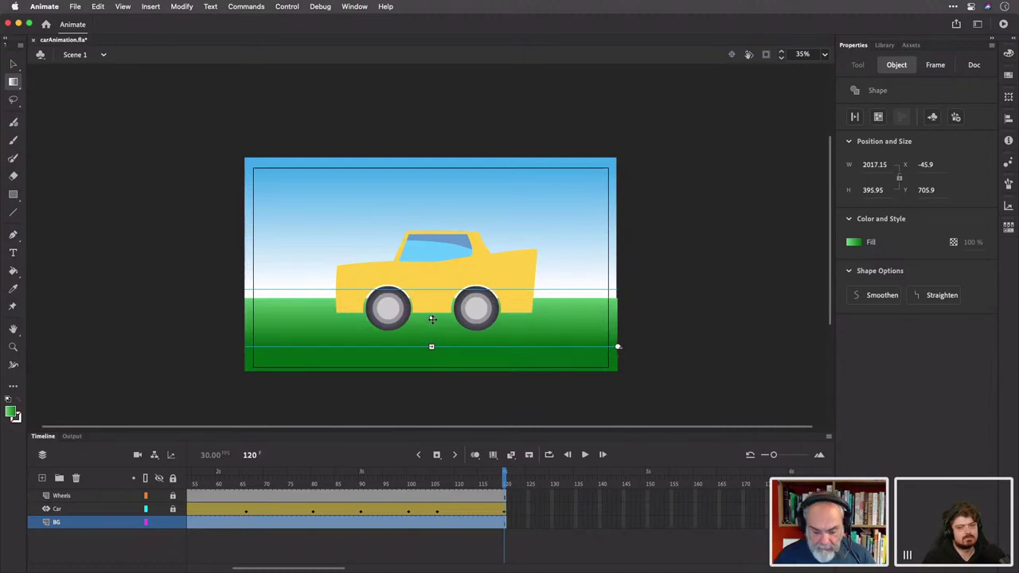
pyautogui.press('v')
pyautogui.click(211, 365)
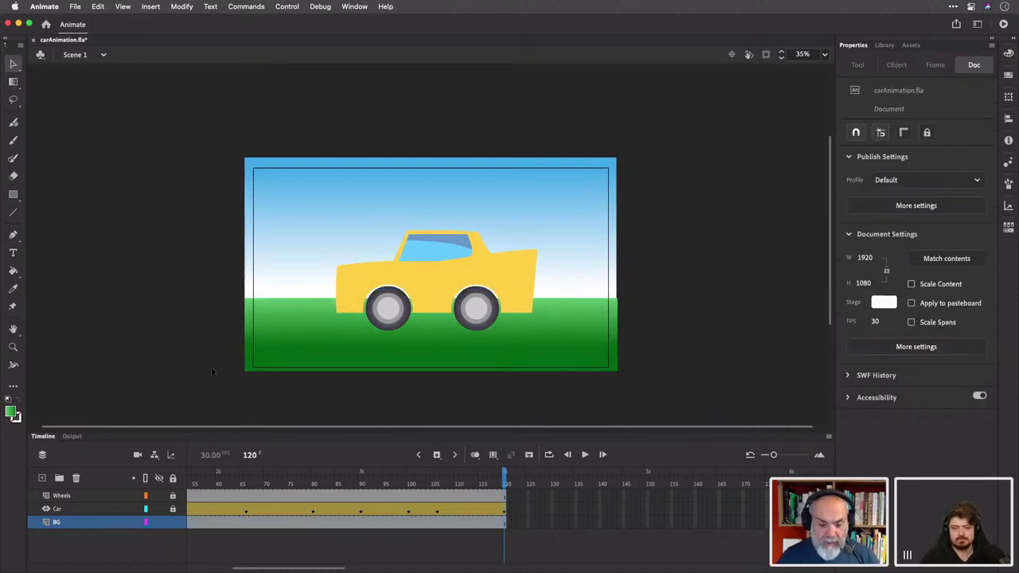
# Select the lower strip of the ground, about 241 px tall, and fill it with gray 666666 as a road
pyautogui.moveTo(213, 385); pyautogui.dragTo(674, 330)
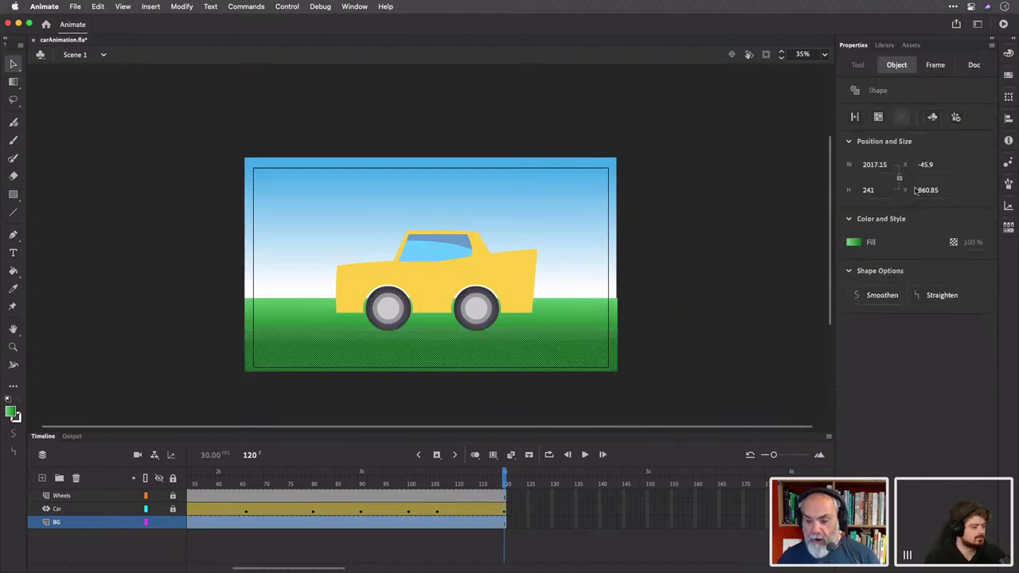
pyautogui.click(853, 241)
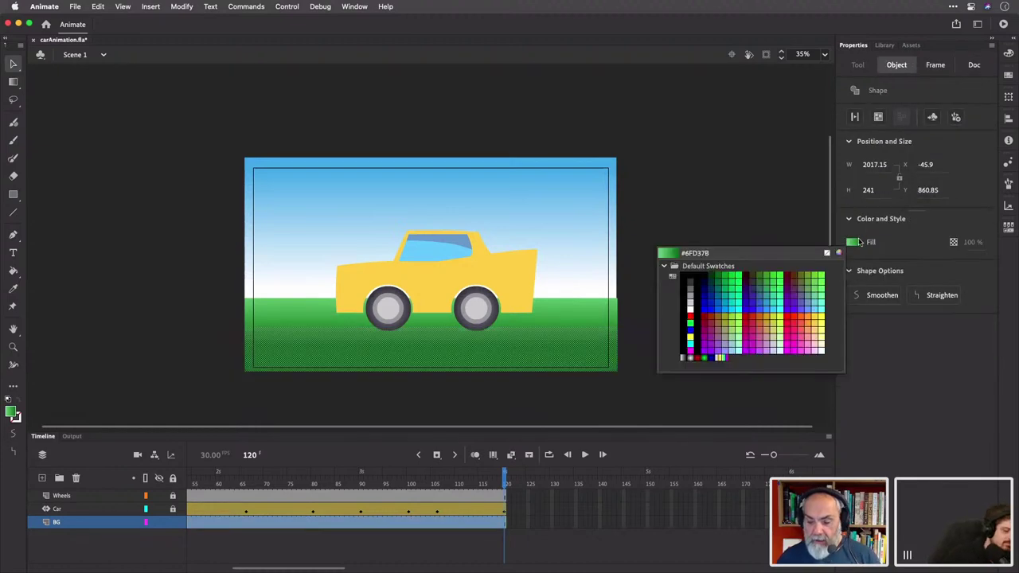
pyautogui.click(690, 288)
pyautogui.click(685, 294)
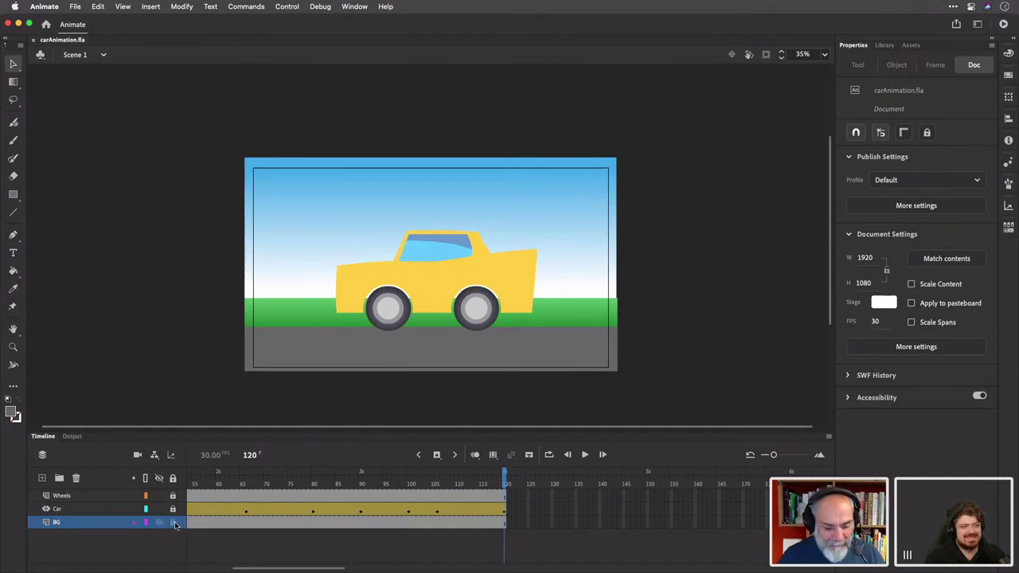
# Add a new layer above BG and draw an upright rectangle about 121 by 479 px in front of the car as a tree trunk
pyautogui.click(41, 478)
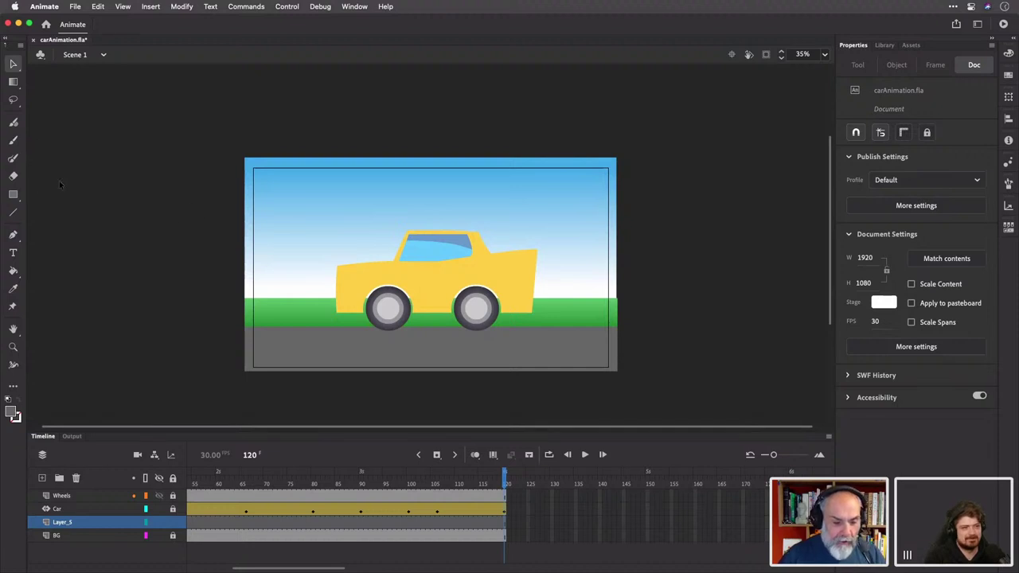
pyautogui.click(13, 194)
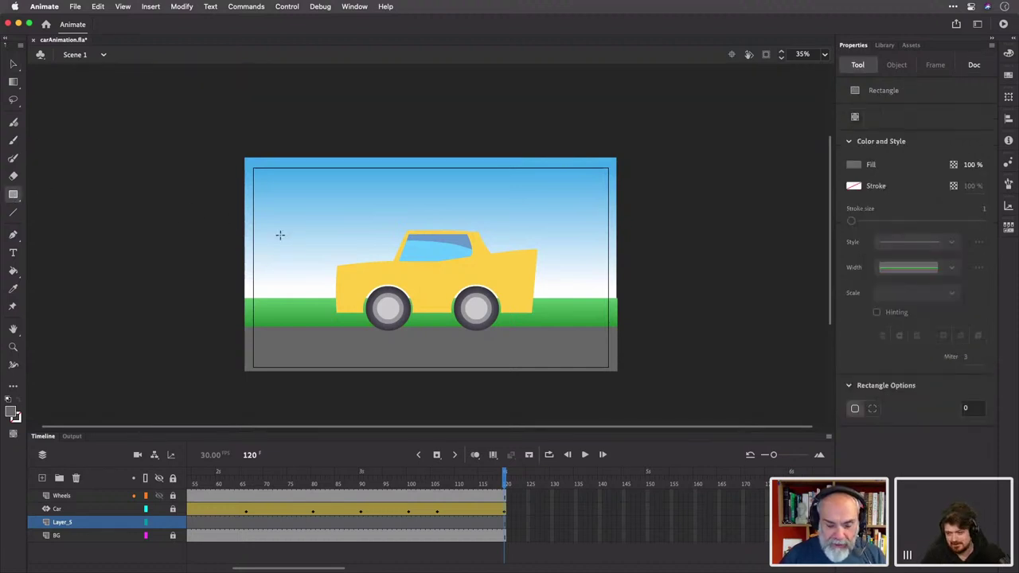
pyautogui.moveTo(280, 223); pyautogui.dragTo(302, 314)
pyautogui.press('v')
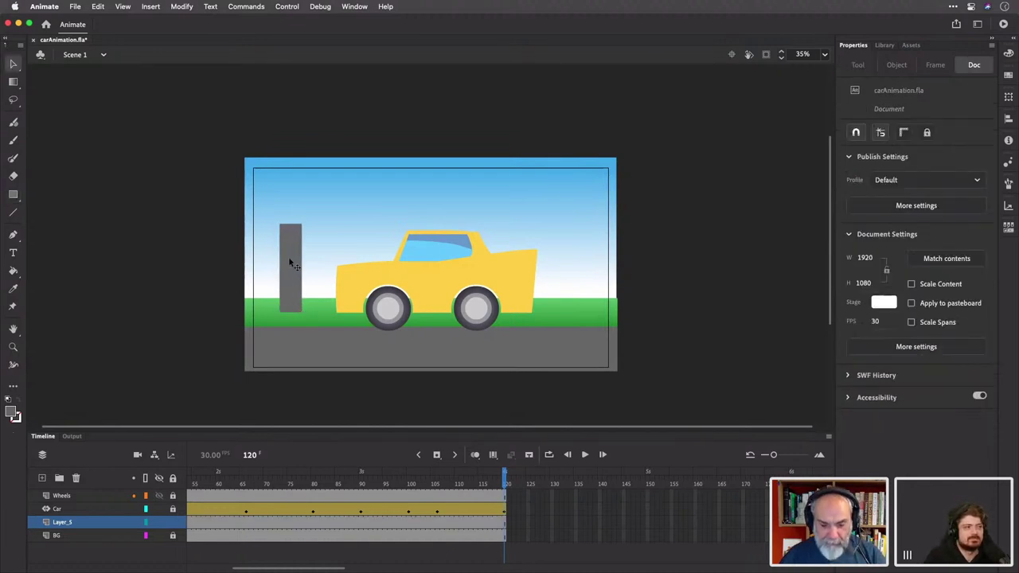
# Change the trunk rectangle's fill to a dark reddish brown and deselect it
pyautogui.click(290, 262)
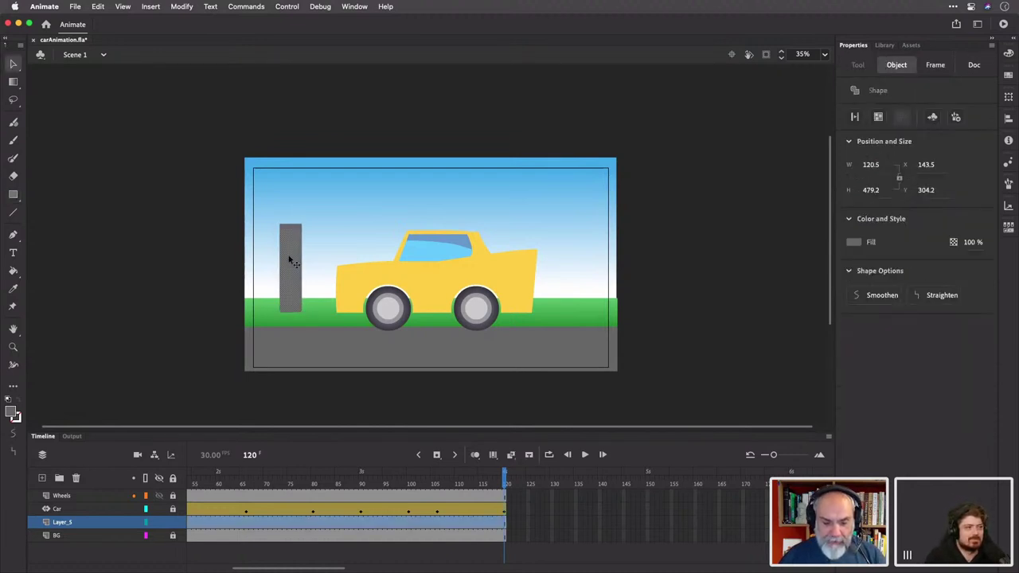
pyautogui.click(853, 246)
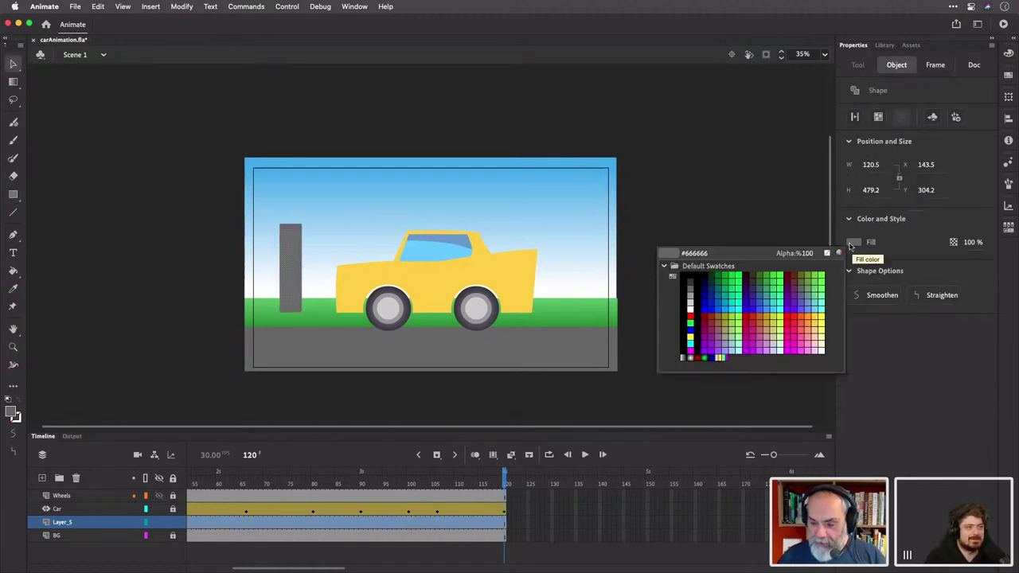
pyautogui.click(798, 280)
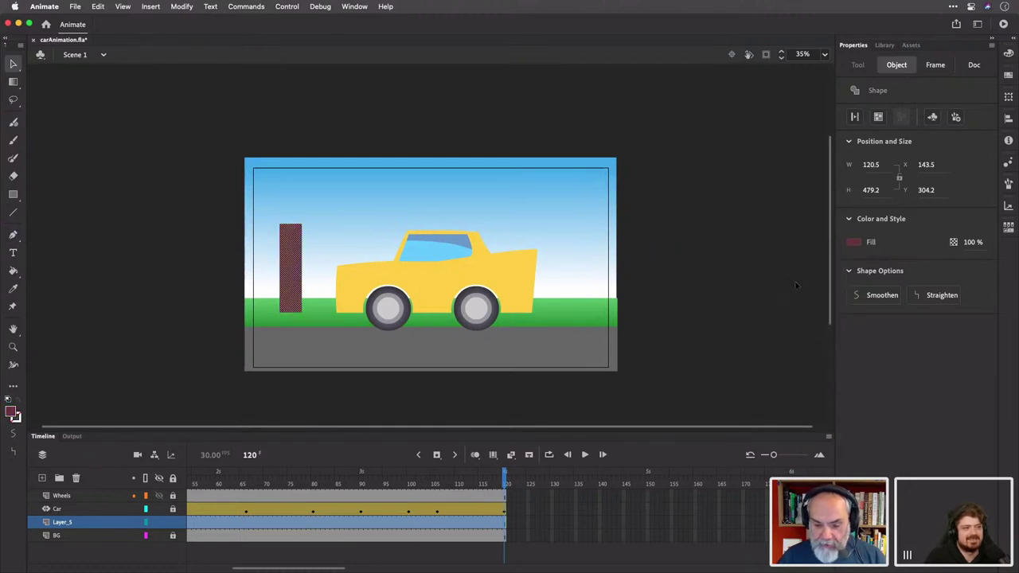
pyautogui.click(216, 191)
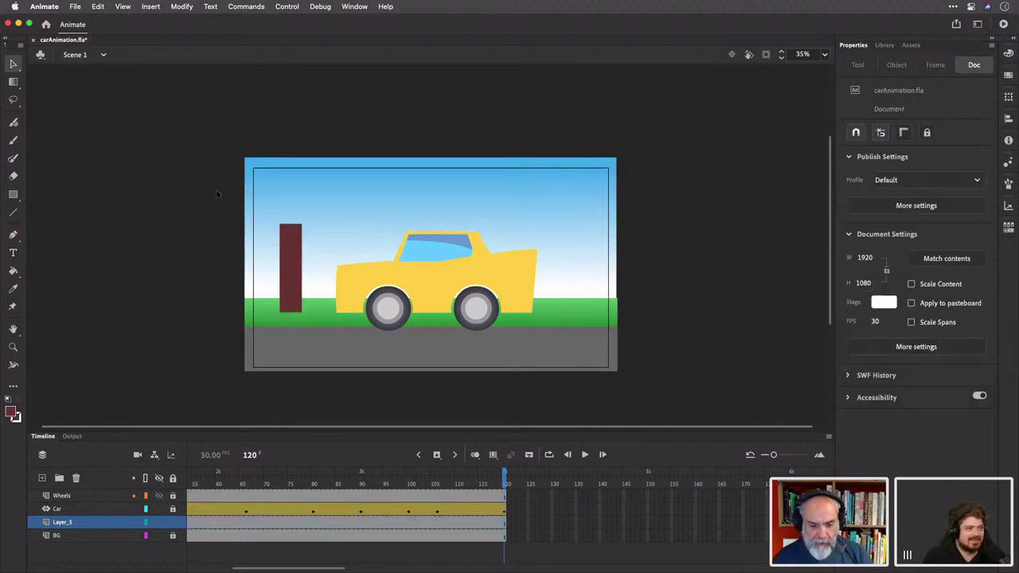
# Bend both long sides of the trunk inward and curve its top edge downward
pyautogui.moveTo(260, 211); pyautogui.dragTo(329, 334)
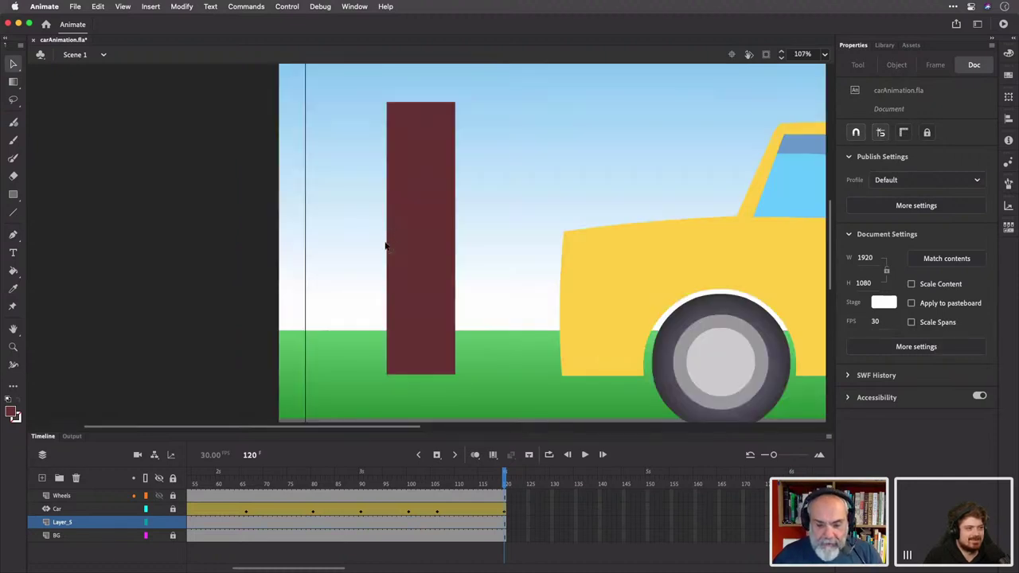
pyautogui.moveTo(387, 251); pyautogui.dragTo(404, 243)
pyautogui.moveTo(456, 264); pyautogui.dragTo(437, 282)
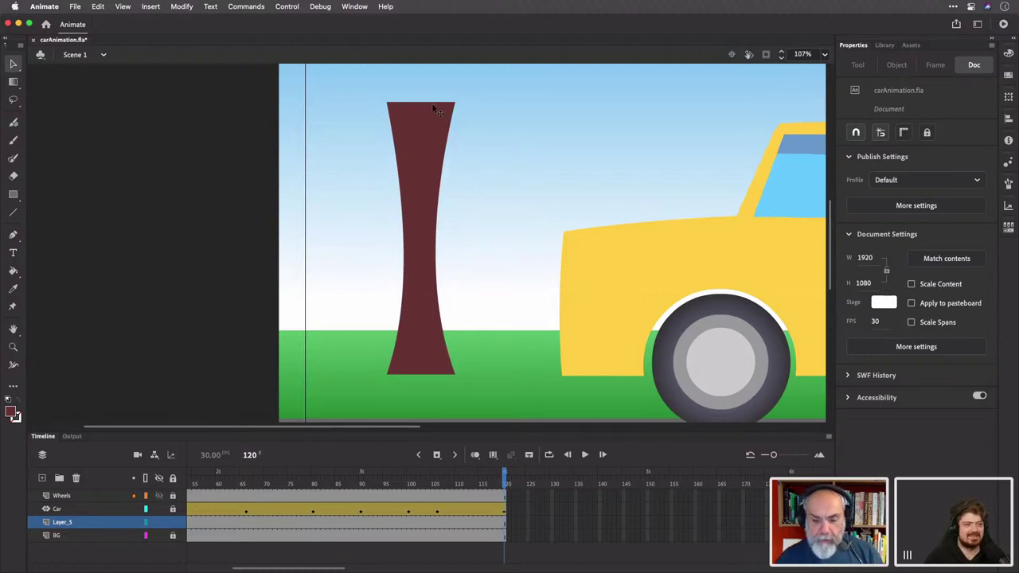
pyautogui.moveTo(429, 102); pyautogui.dragTo(429, 110)
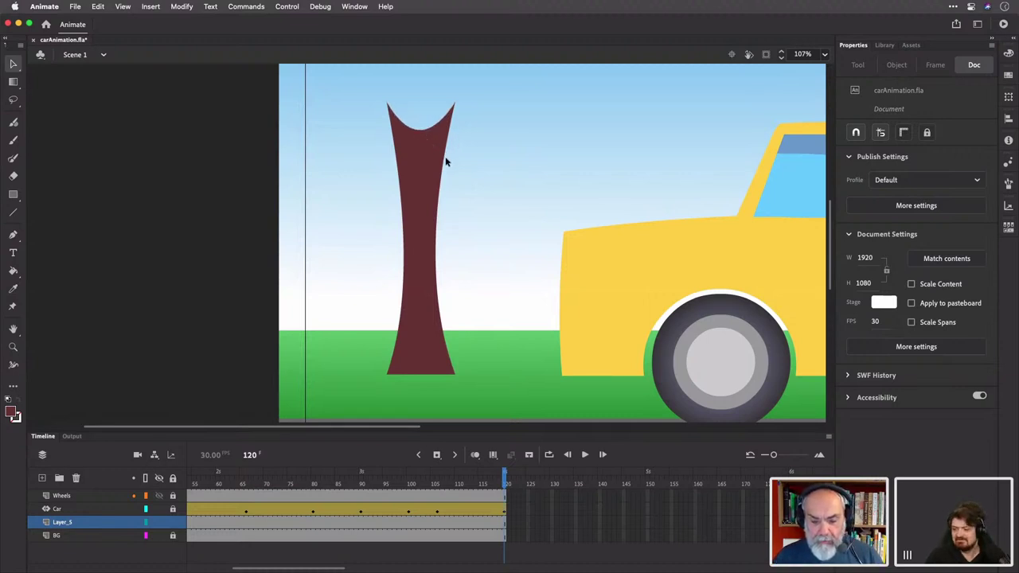
# Cut a small rectangular notch out of each side of the trunk below its curved top
pyautogui.moveTo(434, 167); pyautogui.dragTo(407, 174)
pyautogui.press('Delete')
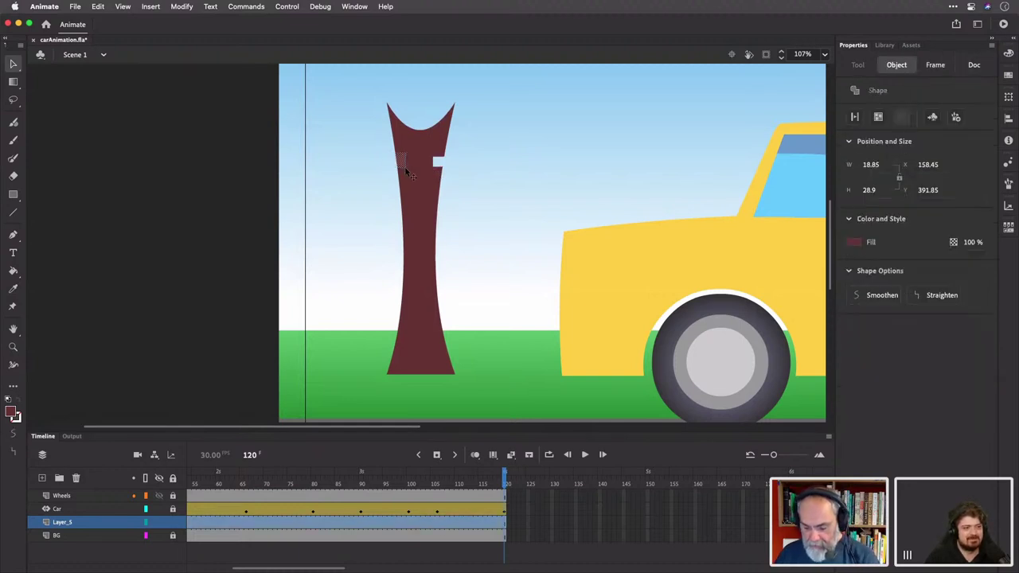
pyautogui.press('Delete')
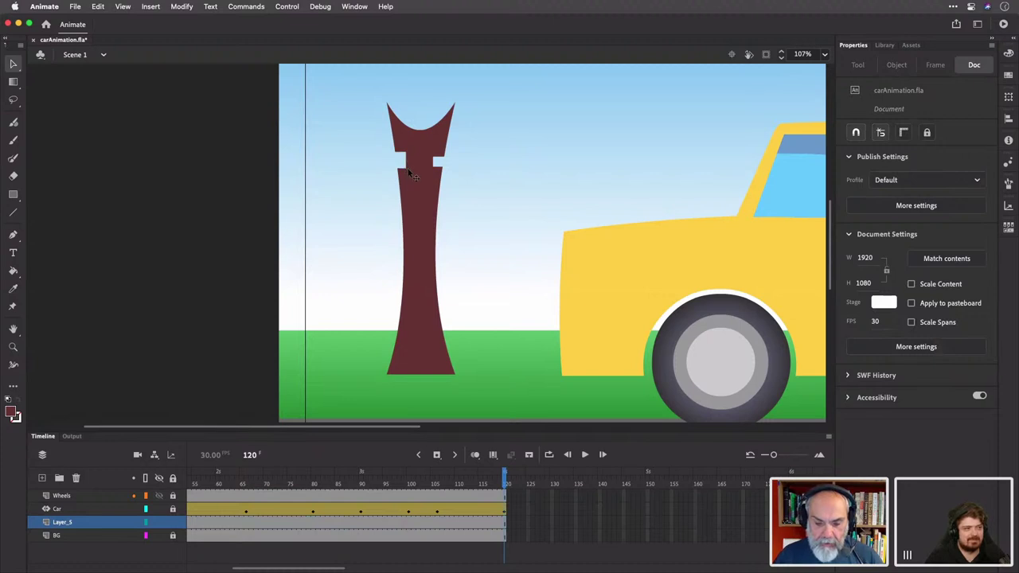
pyautogui.moveTo(408, 172); pyautogui.dragTo(410, 172)
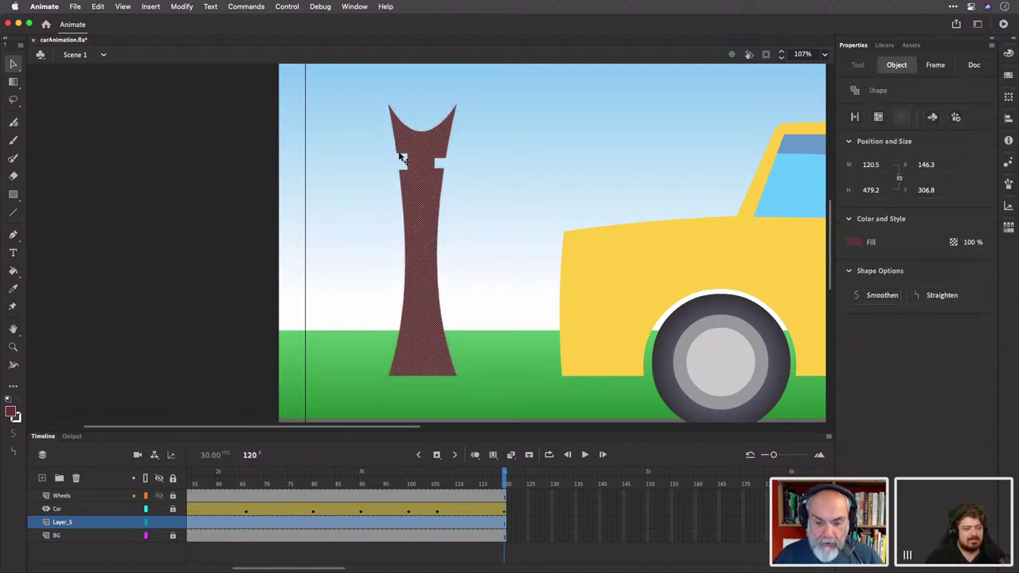
pyautogui.click(388, 156)
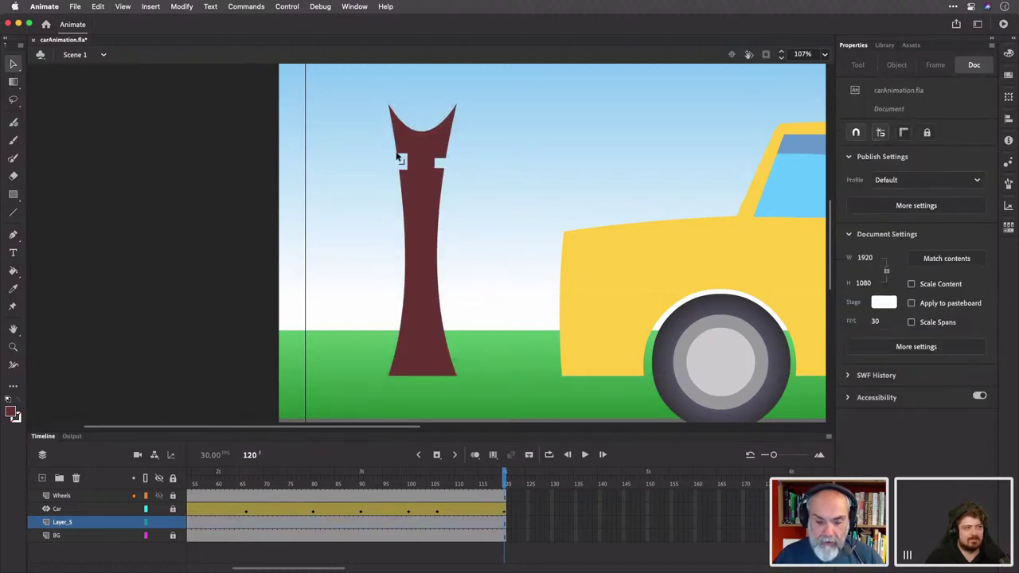
# Pull the corners above the notches outward and upward to shape a long branch on each side of the trunk
pyautogui.moveTo(397, 154); pyautogui.dragTo(311, 104)
pyautogui.moveTo(390, 109); pyautogui.dragTo(340, 117)
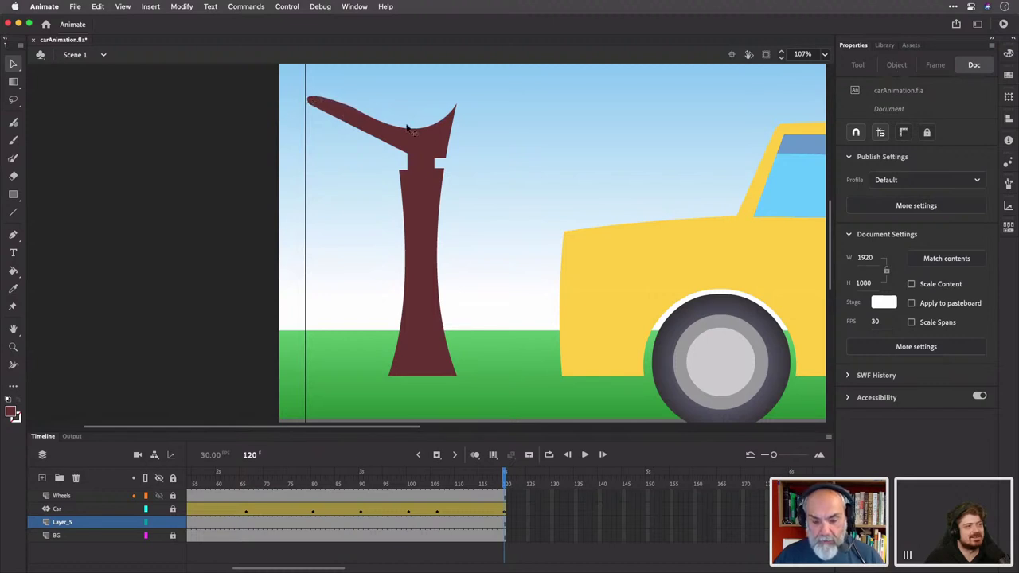
pyautogui.moveTo(452, 136); pyautogui.dragTo(536, 109)
pyautogui.moveTo(461, 108); pyautogui.dragTo(485, 49)
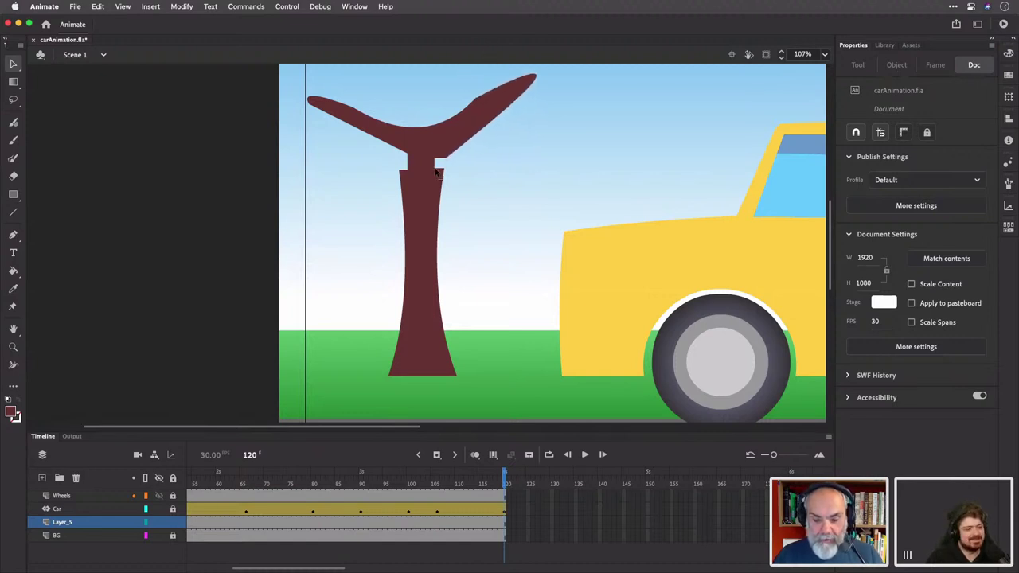
# Close the left notch in the trunk by moving its inner corners outward and upward so the trunk flows into the left branch
pyautogui.moveTo(436, 163); pyautogui.dragTo(436, 167)
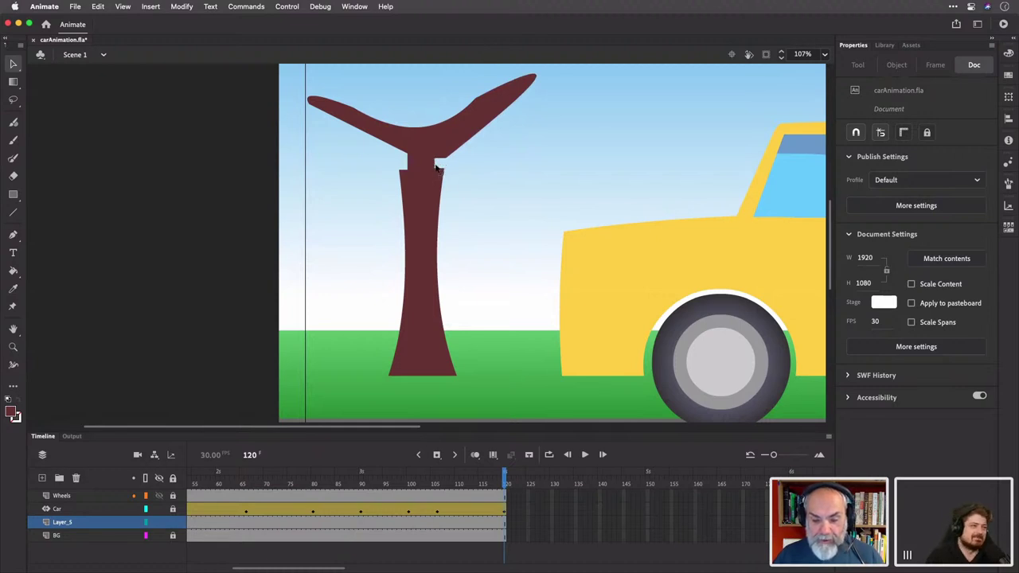
pyautogui.moveTo(369, 137); pyautogui.dragTo(471, 213)
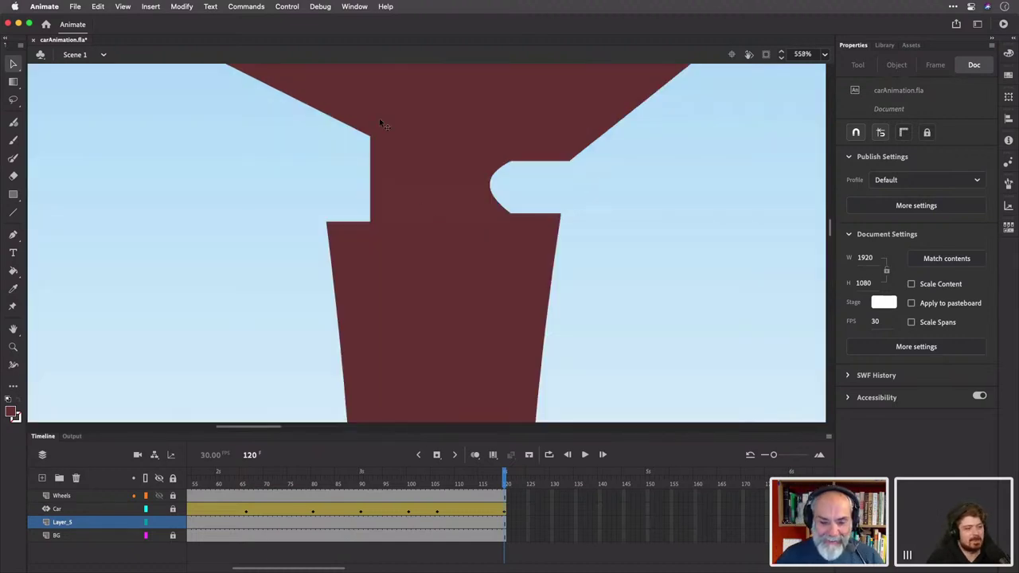
pyautogui.moveTo(372, 135); pyautogui.dragTo(295, 117)
pyautogui.moveTo(370, 221); pyautogui.dragTo(304, 126)
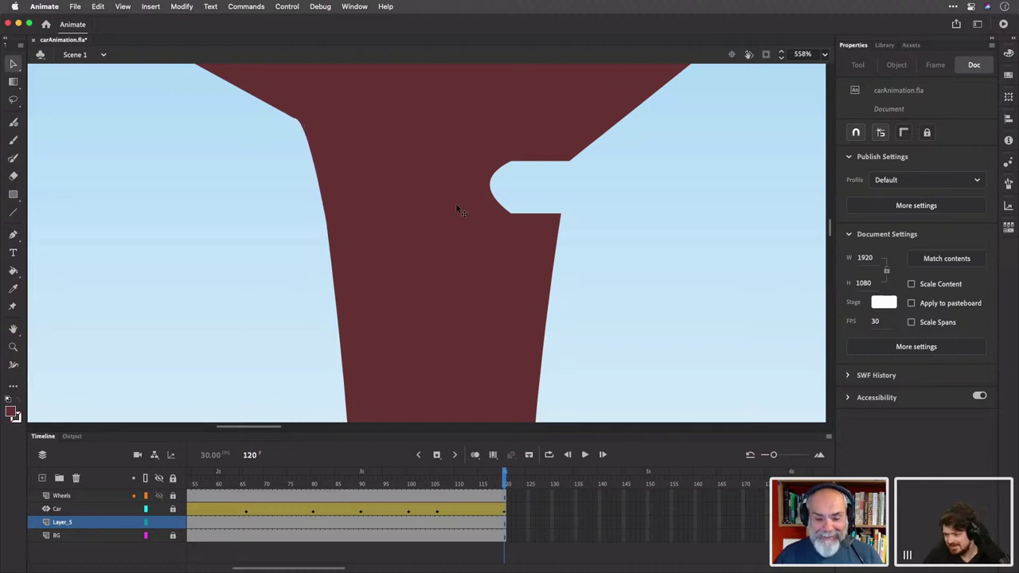
# Close the right notch in the trunk and curve the short edge where the trunk meets the right branch
pyautogui.moveTo(511, 221); pyautogui.dragTo(566, 196)
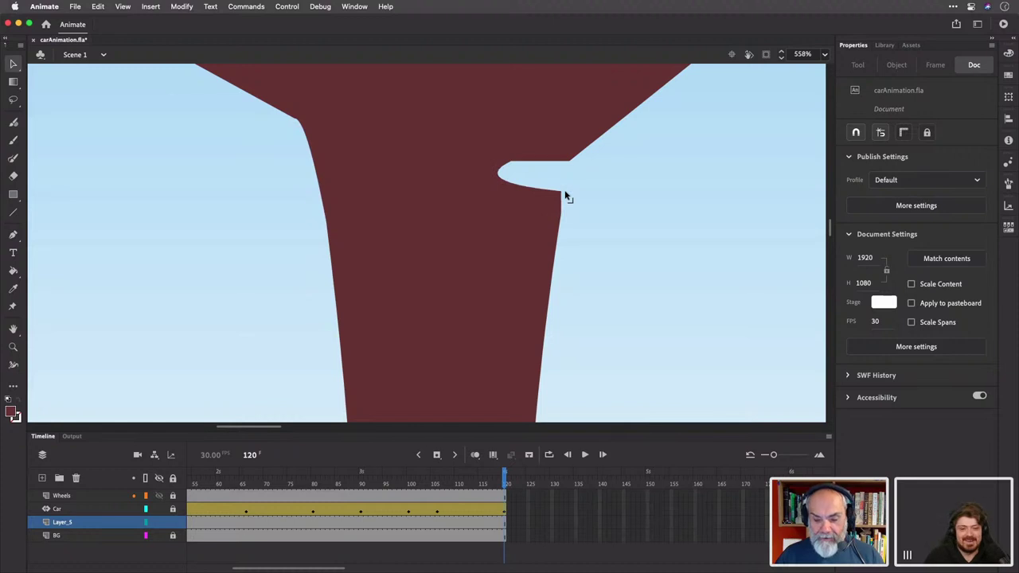
pyautogui.moveTo(499, 173)
pyautogui.mouseDown()
pyautogui.moveTo(543, 185)
pyautogui.moveTo(509, 156)
pyautogui.moveTo(573, 160)
pyautogui.mouseUp()
pyautogui.press('Delete')
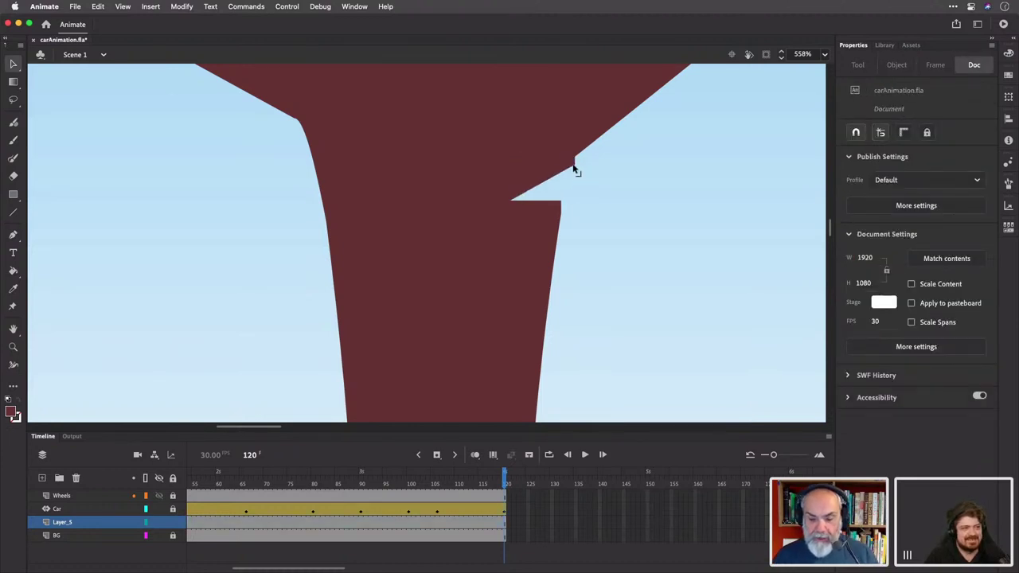
pyautogui.moveTo(511, 201); pyautogui.dragTo(562, 204)
pyautogui.click(568, 196)
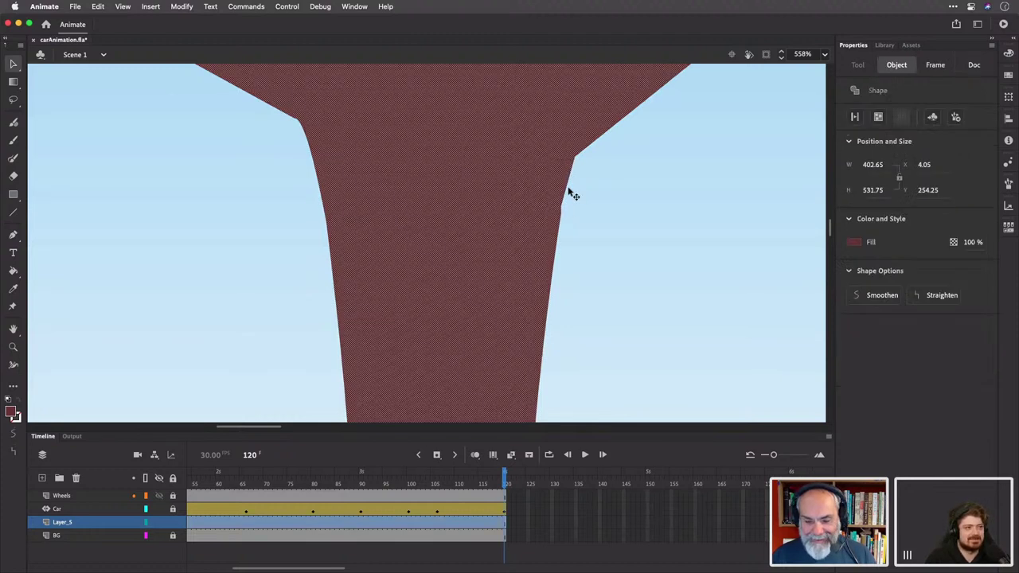
pyautogui.click(618, 191)
pyautogui.moveTo(566, 193); pyautogui.dragTo(564, 185)
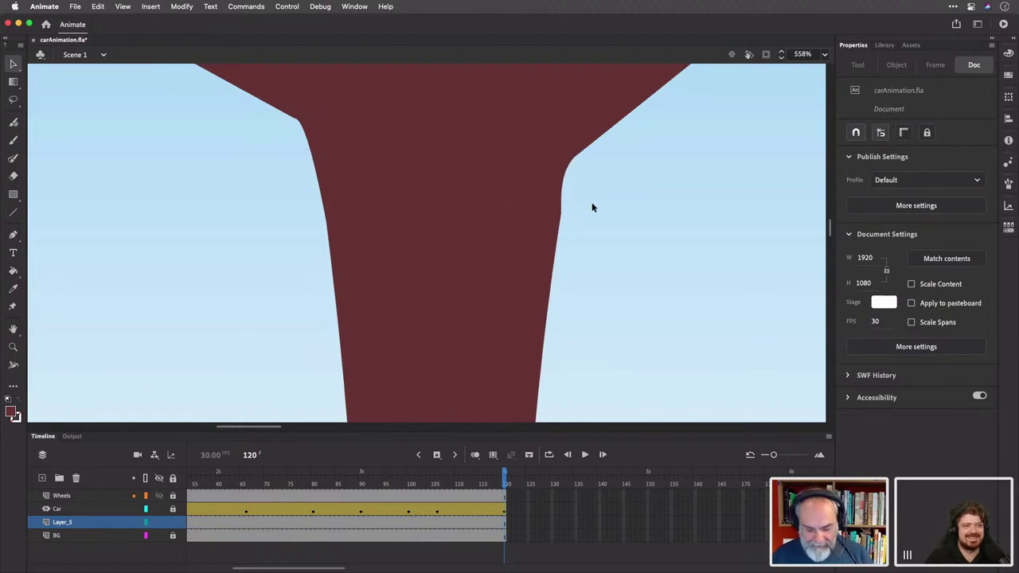
# Scale the bare tree down to about 274 by 362 px, stand it at the grass's upper edge left of the car, and deselect it
pyautogui.press('super+2')
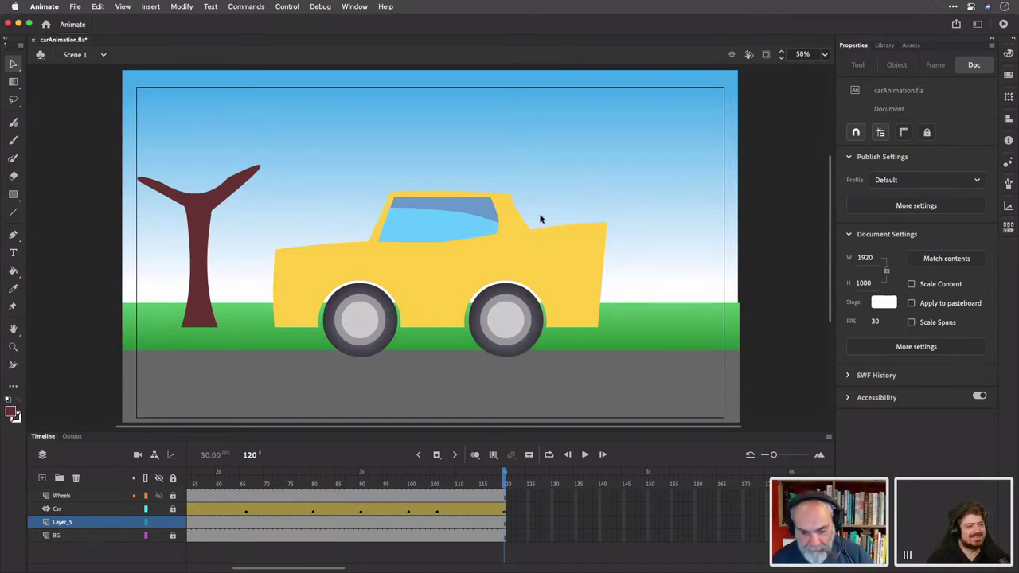
pyautogui.moveTo(199, 236)
pyautogui.mouseDown()
pyautogui.moveTo(352, 232)
pyautogui.moveTo(300, 237)
pyautogui.mouseUp()
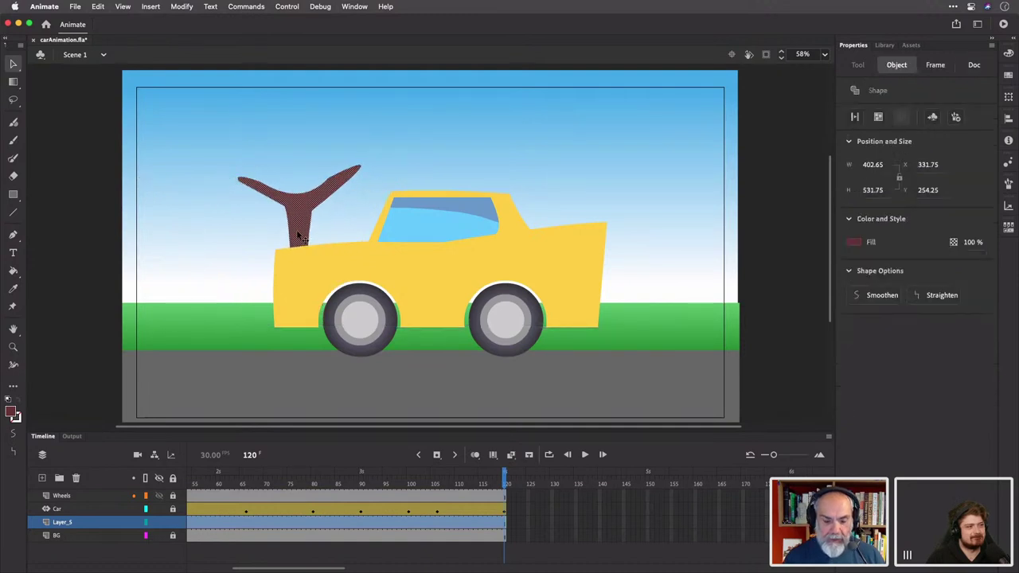
pyautogui.press('q')
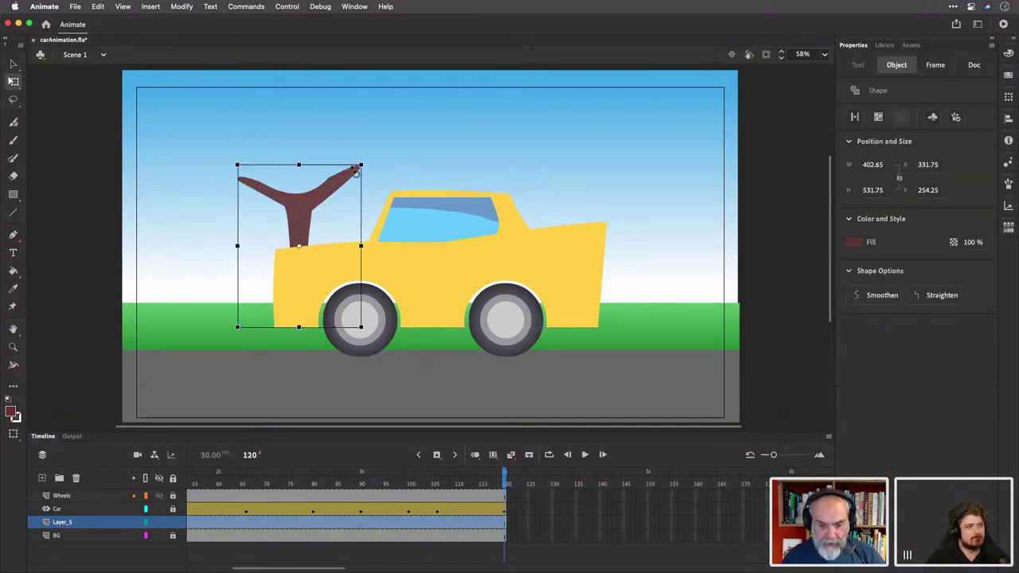
pyautogui.moveTo(363, 165); pyautogui.dragTo(341, 191)
pyautogui.moveTo(300, 222); pyautogui.dragTo(245, 217)
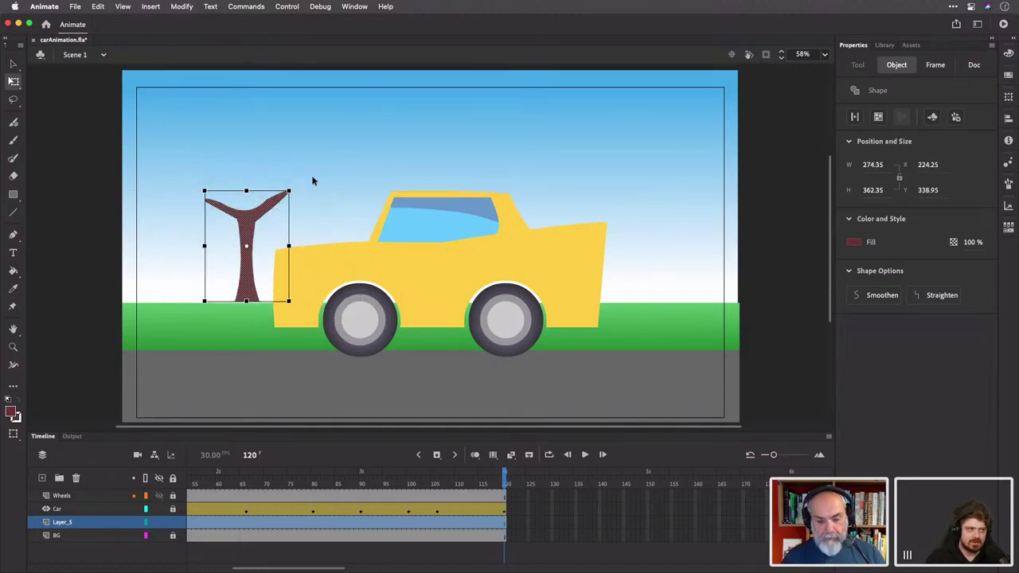
pyautogui.click(322, 178)
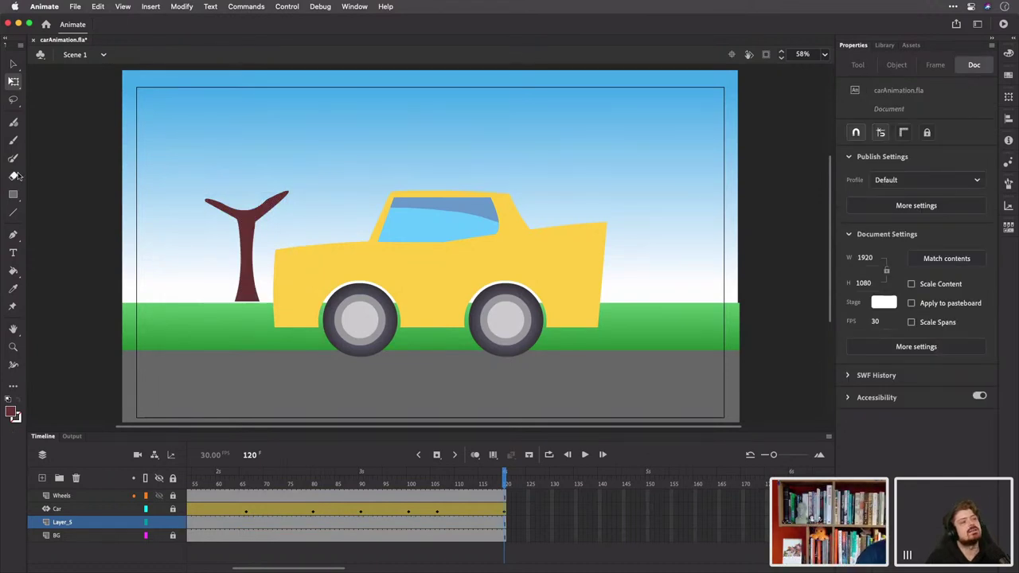
# Set up the Classic Brush with a bright green fill and a size of 46
pyautogui.click(14, 140)
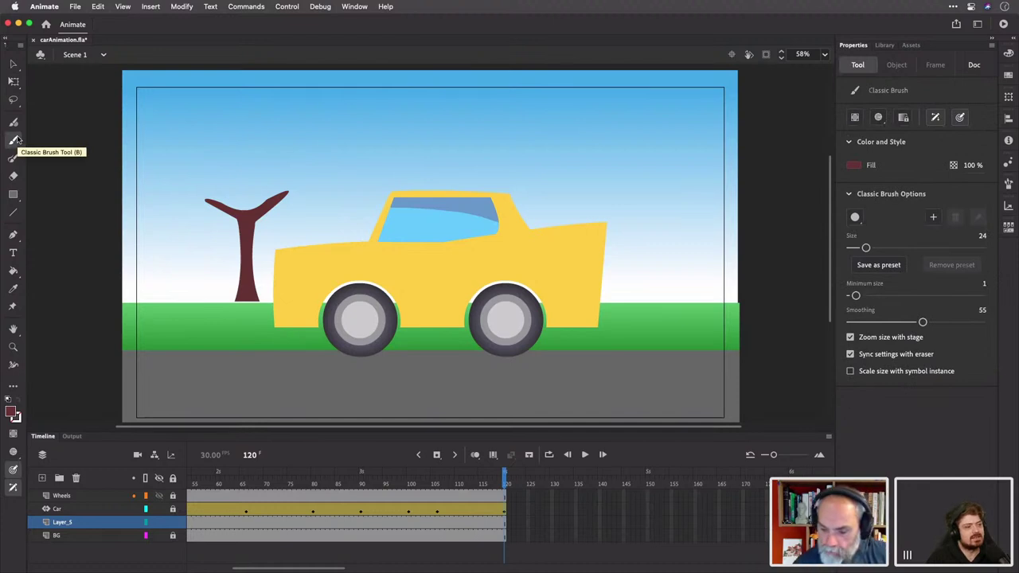
pyautogui.click(856, 164)
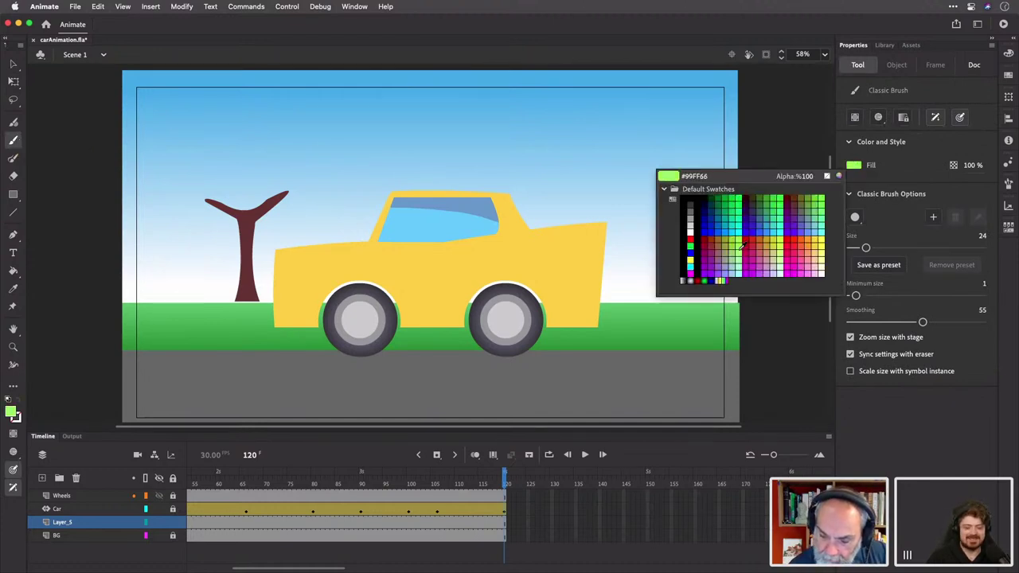
pyautogui.click(733, 215)
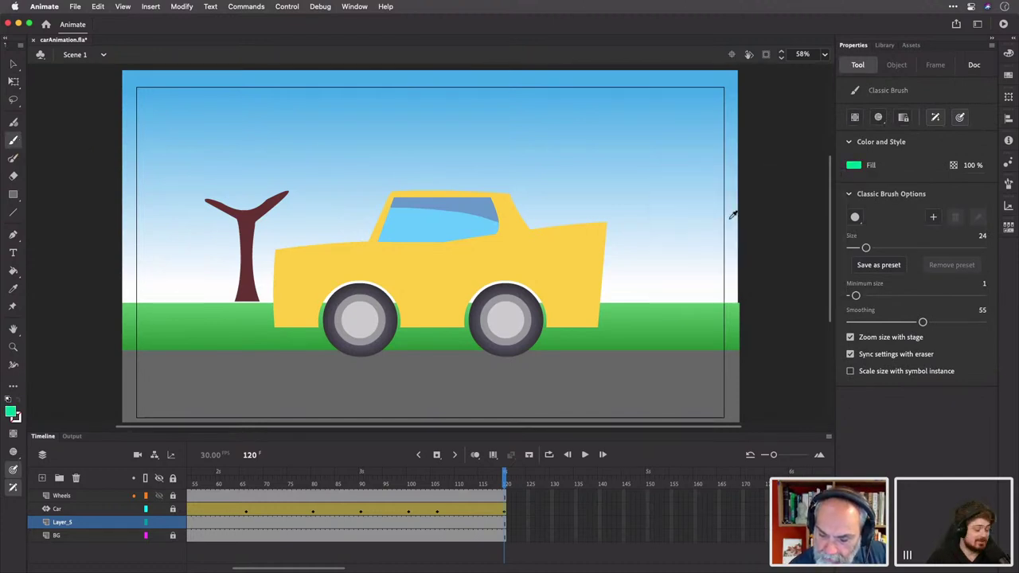
pyautogui.click(855, 165)
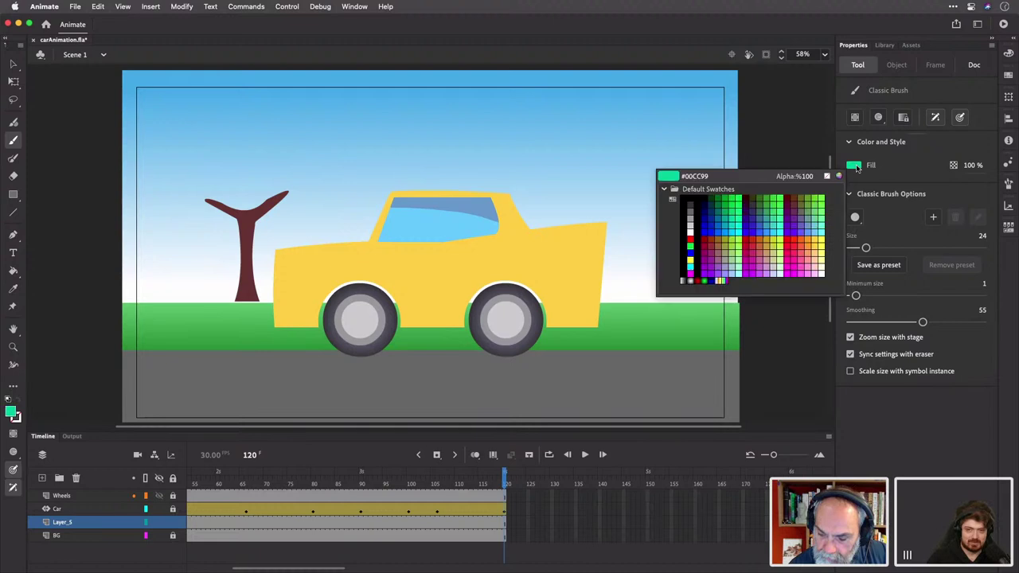
pyautogui.click(774, 211)
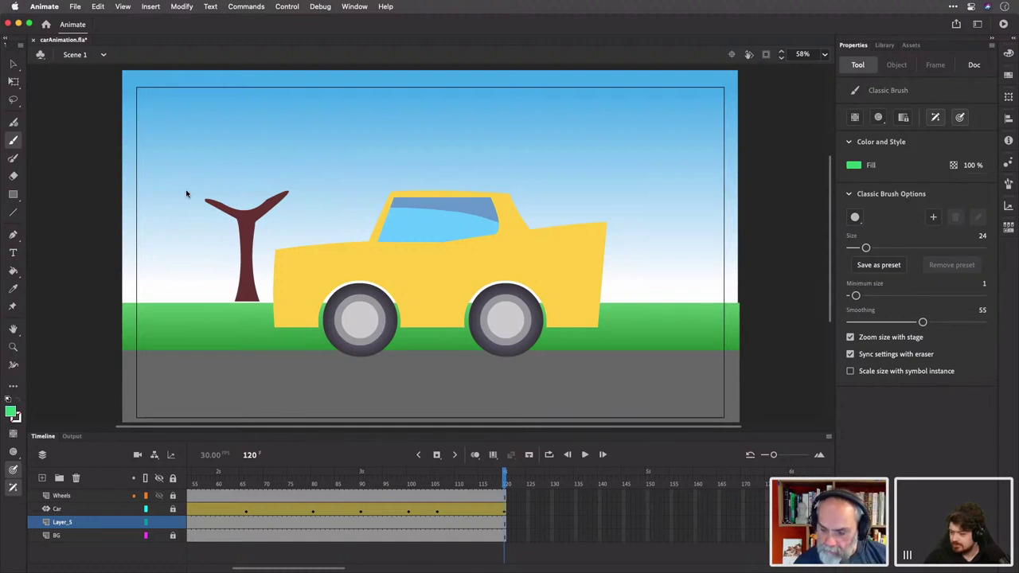
pyautogui.moveTo(866, 248); pyautogui.dragTo(880, 248)
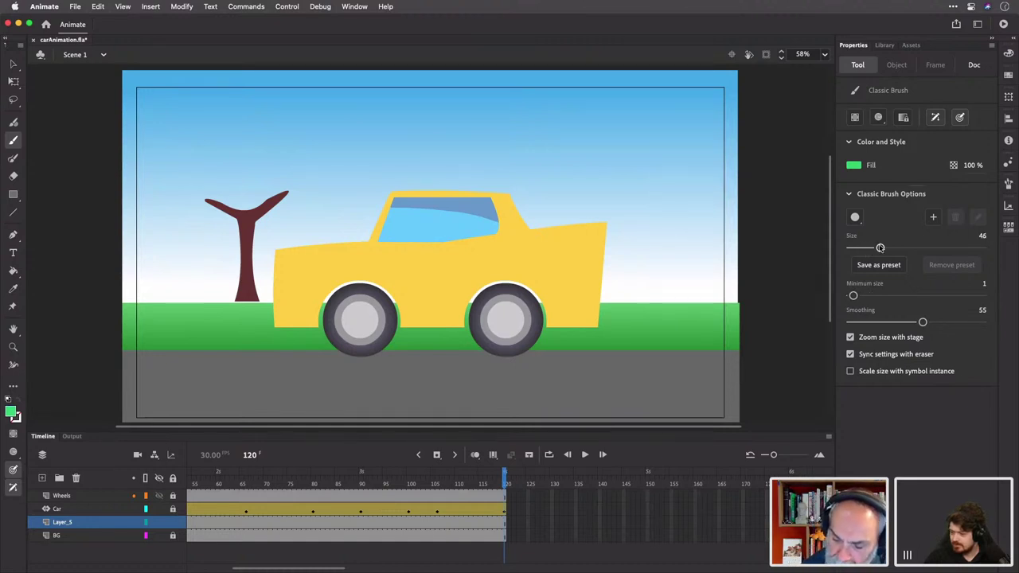
# Paint a closed, cloud-shaped crown outline around the tree's branches and fill its interior with the same green
pyautogui.moveTo(223, 173)
pyautogui.mouseDown()
pyautogui.moveTo(206, 197)
pyautogui.moveTo(255, 185)
pyautogui.moveTo(297, 196)
pyautogui.moveTo(314, 177)
pyautogui.moveTo(310, 150)
pyautogui.moveTo(282, 120)
pyautogui.moveTo(234, 109)
pyautogui.moveTo(188, 154)
pyautogui.moveTo(183, 188)
pyautogui.moveTo(192, 209)
pyautogui.moveTo(214, 191)
pyautogui.moveTo(258, 192)
pyautogui.moveTo(227, 196)
pyautogui.moveTo(231, 208)
pyautogui.moveTo(279, 184)
pyautogui.moveTo(273, 193)
pyautogui.moveTo(309, 186)
pyautogui.moveTo(306, 146)
pyautogui.mouseUp()
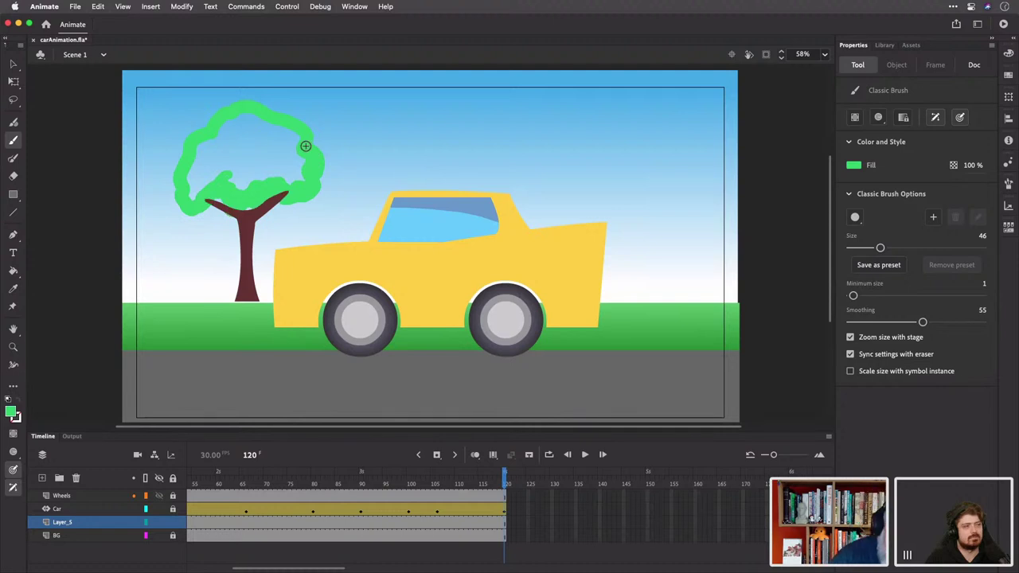
pyautogui.press('k')
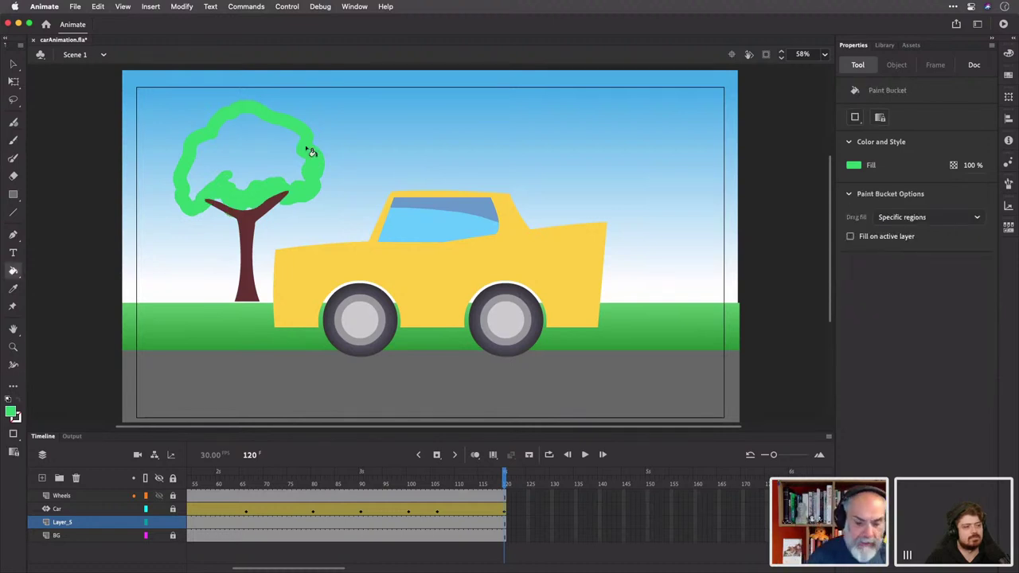
pyautogui.click(257, 155)
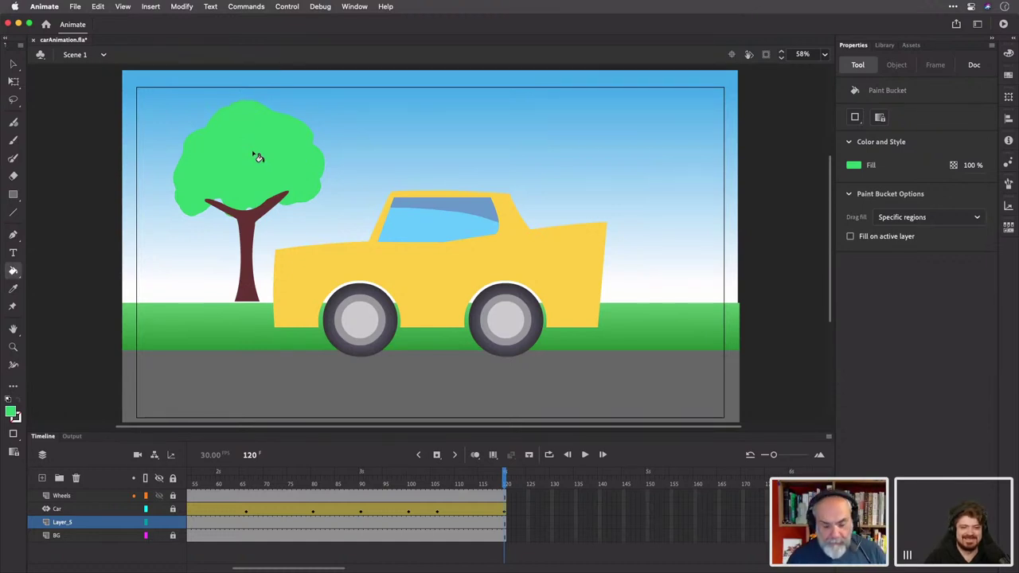
pyautogui.press('v')
pyautogui.click(263, 153)
pyautogui.moveTo(264, 152); pyautogui.dragTo(354, 135)
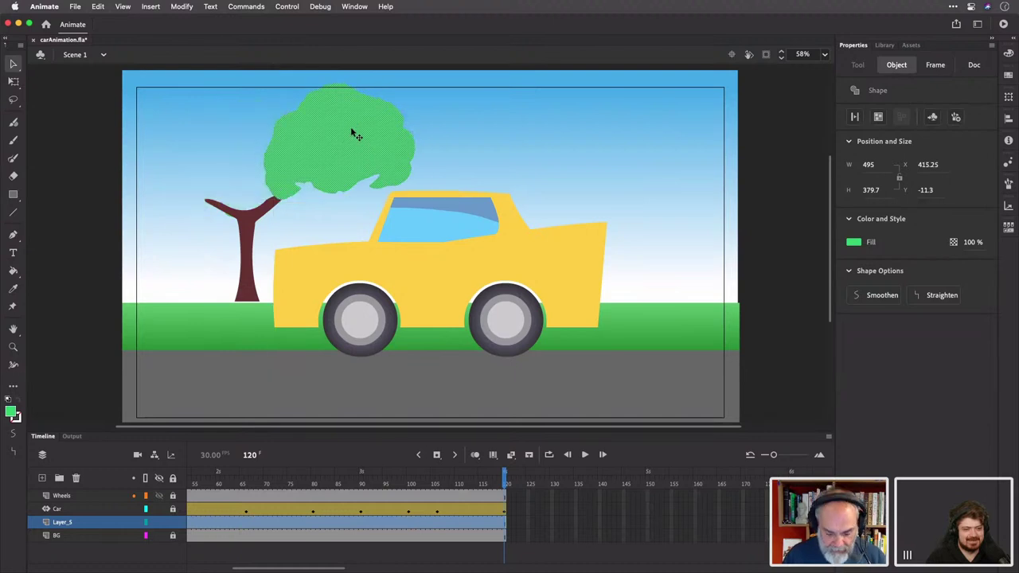
pyautogui.press('super+z')
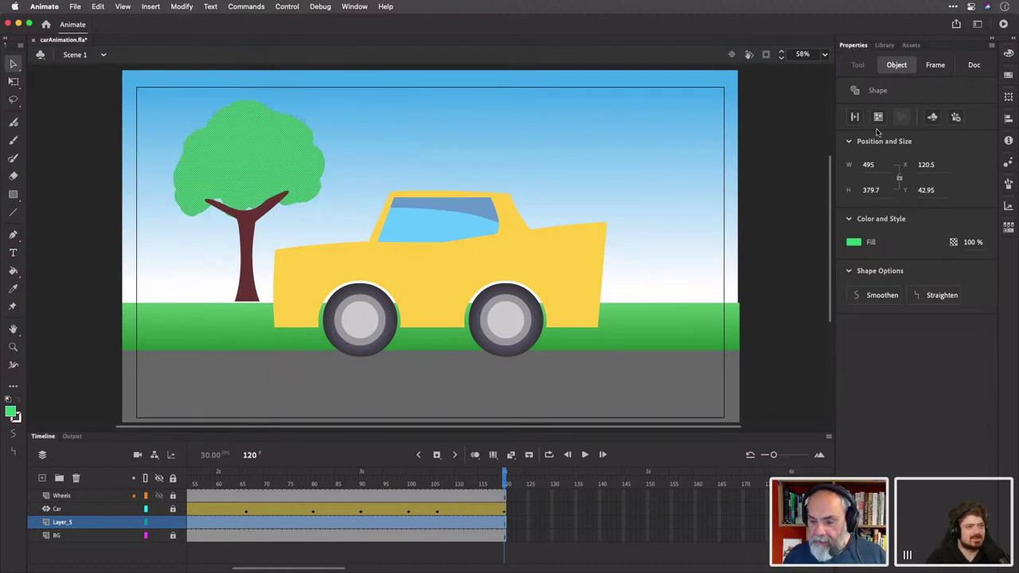
# Paint green foliage over the tips of both branches with the Classic Brush so the crown overlaps them
pyautogui.press('b')
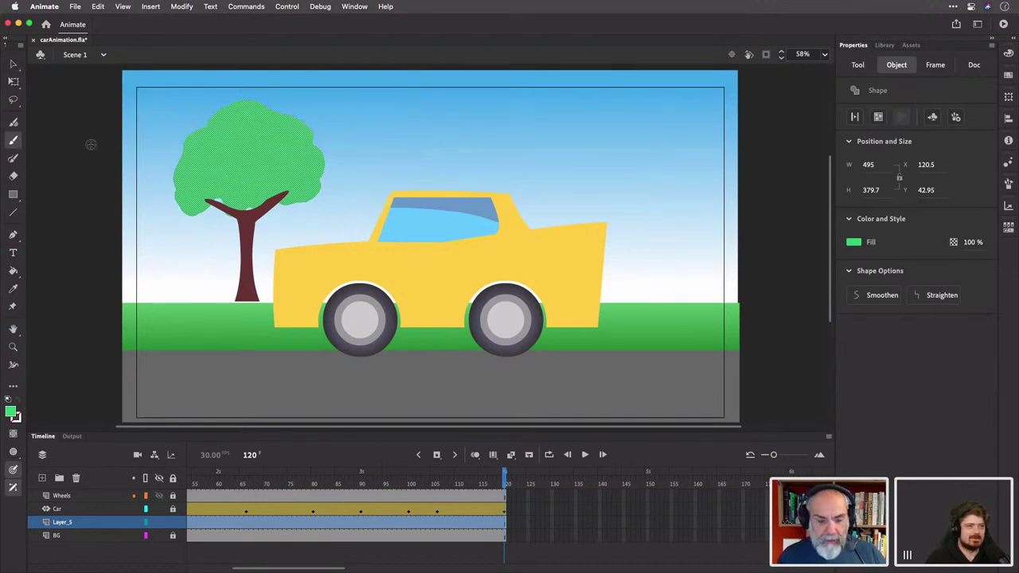
pyautogui.click(858, 64)
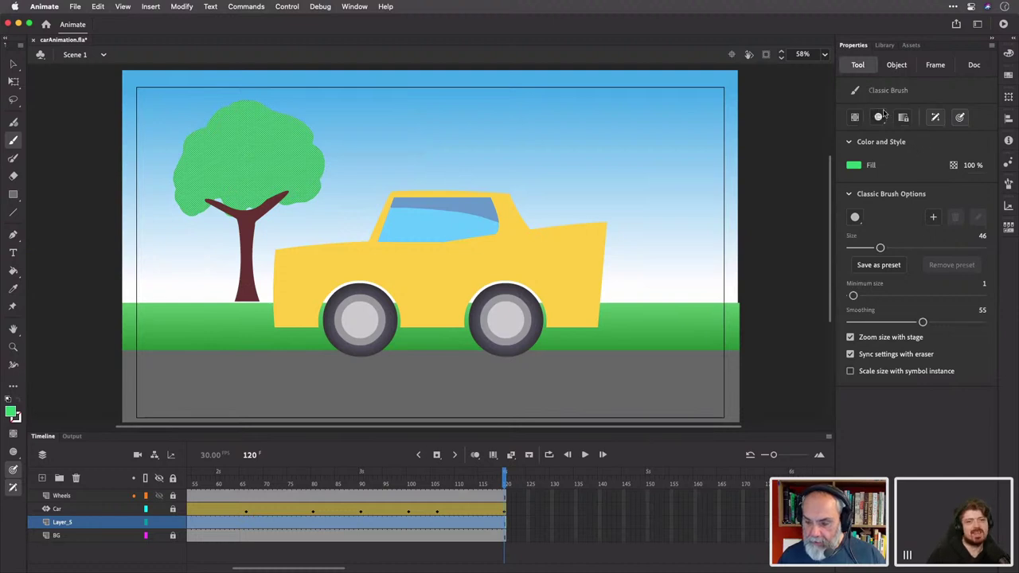
pyautogui.click(878, 117)
pyautogui.click(887, 132)
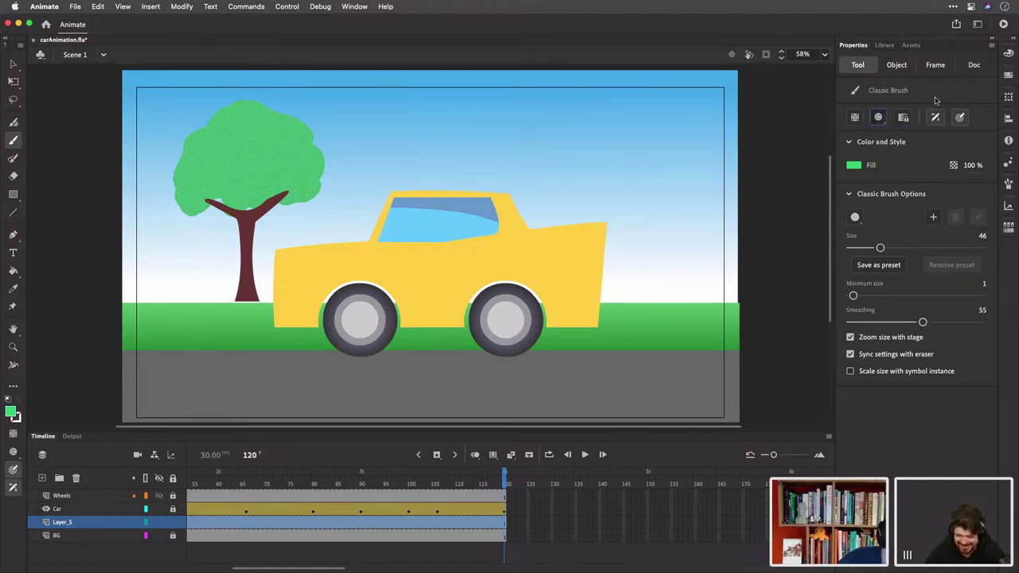
pyautogui.moveTo(206, 199)
pyautogui.mouseDown()
pyautogui.moveTo(218, 202)
pyautogui.moveTo(206, 209)
pyautogui.moveTo(291, 193)
pyautogui.mouseUp()
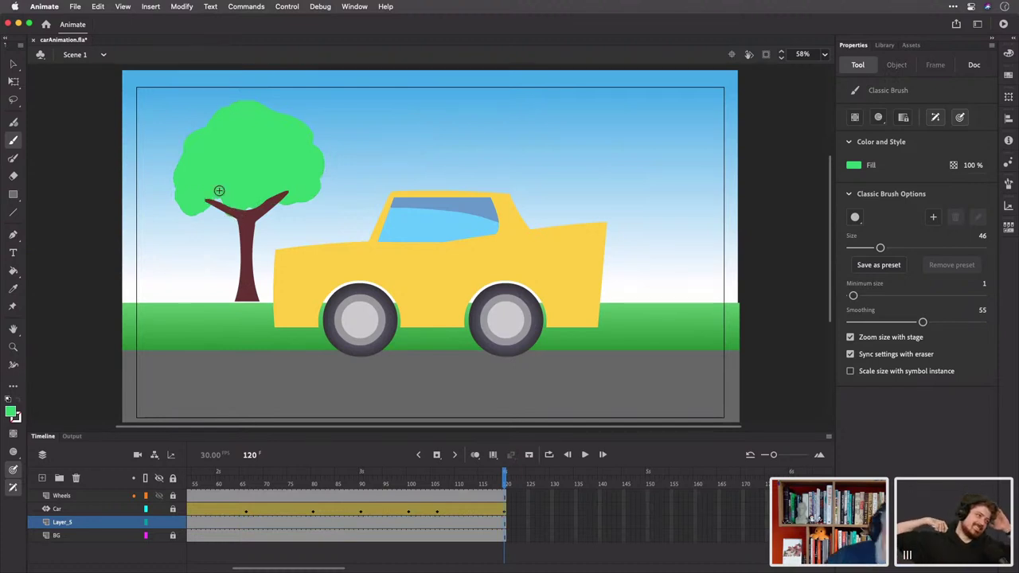
pyautogui.click(879, 117)
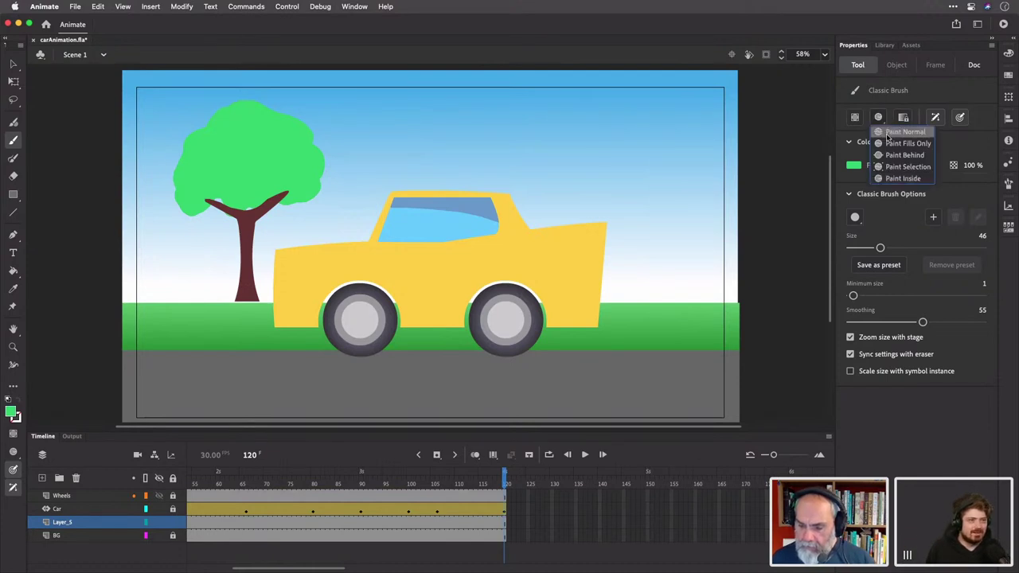
pyautogui.click(891, 144)
pyautogui.click(879, 119)
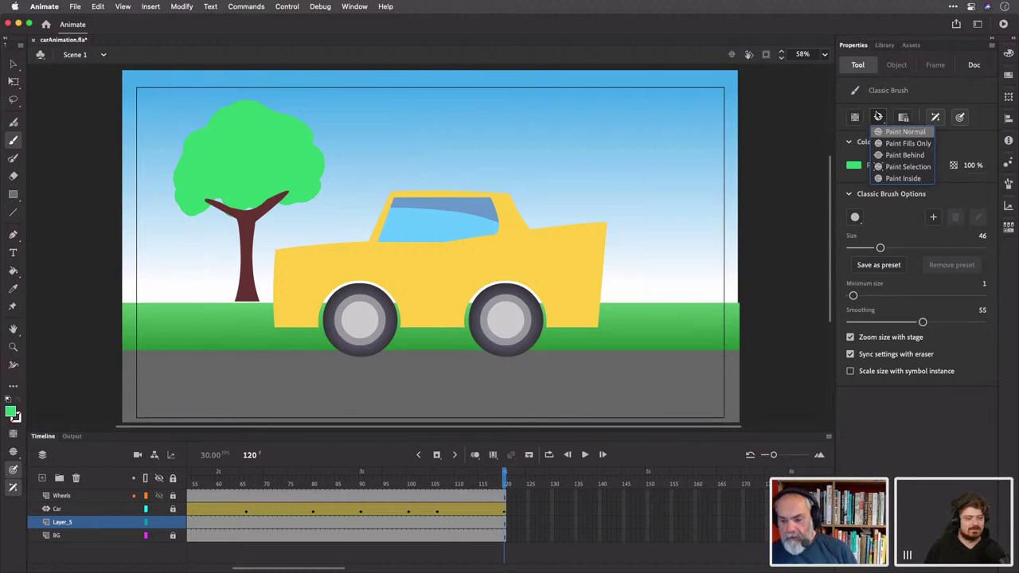
pyautogui.click(892, 103)
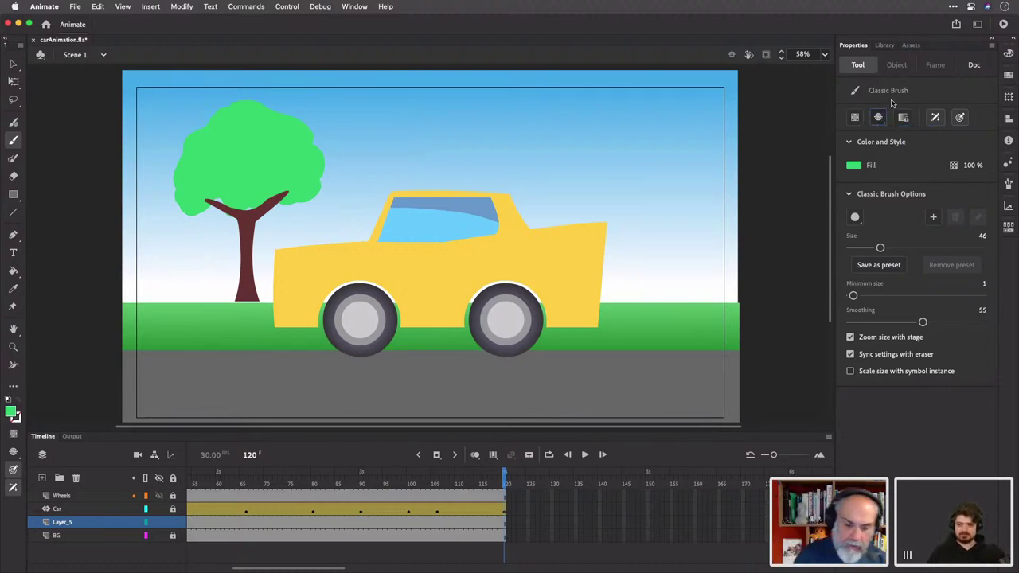
pyautogui.moveTo(221, 188)
pyautogui.mouseDown()
pyautogui.moveTo(288, 191)
pyautogui.moveTo(292, 179)
pyautogui.mouseUp()
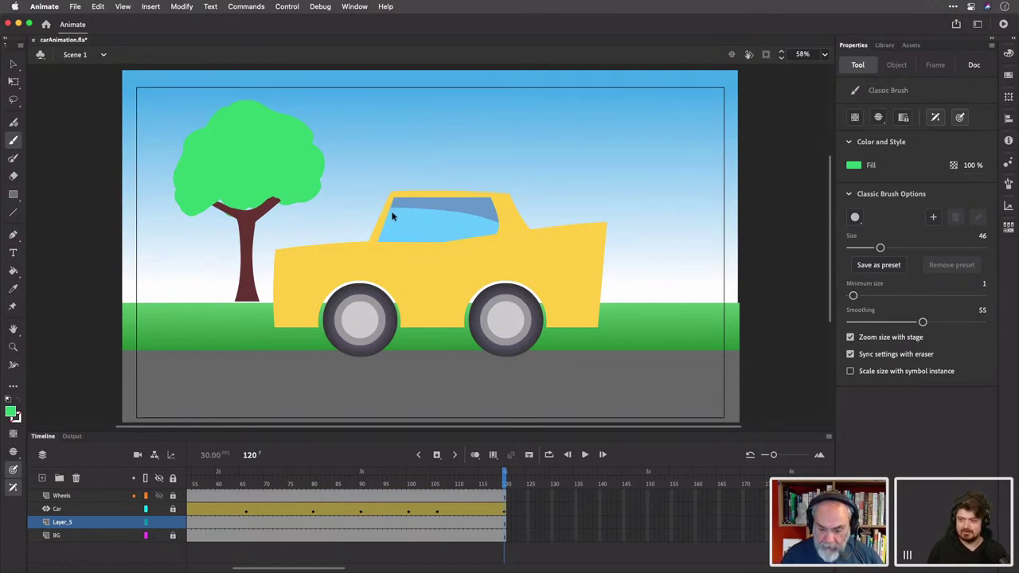
# Select the tree's crown and trunk together, move them far off the stage to the left, and deselect them
pyautogui.press('super+minus')
pyautogui.press('super+minus')
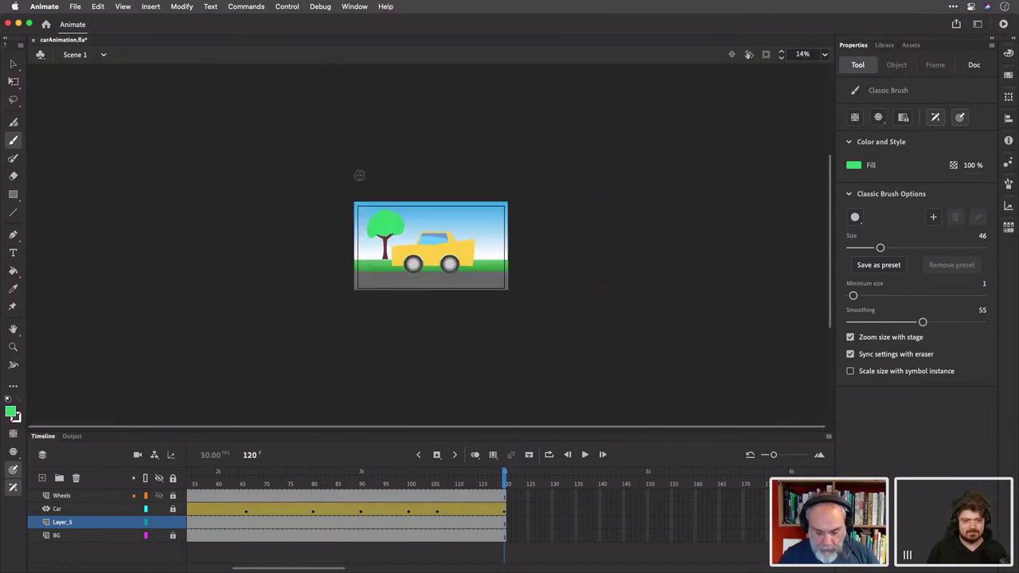
pyautogui.press('v')
pyautogui.click(388, 223)
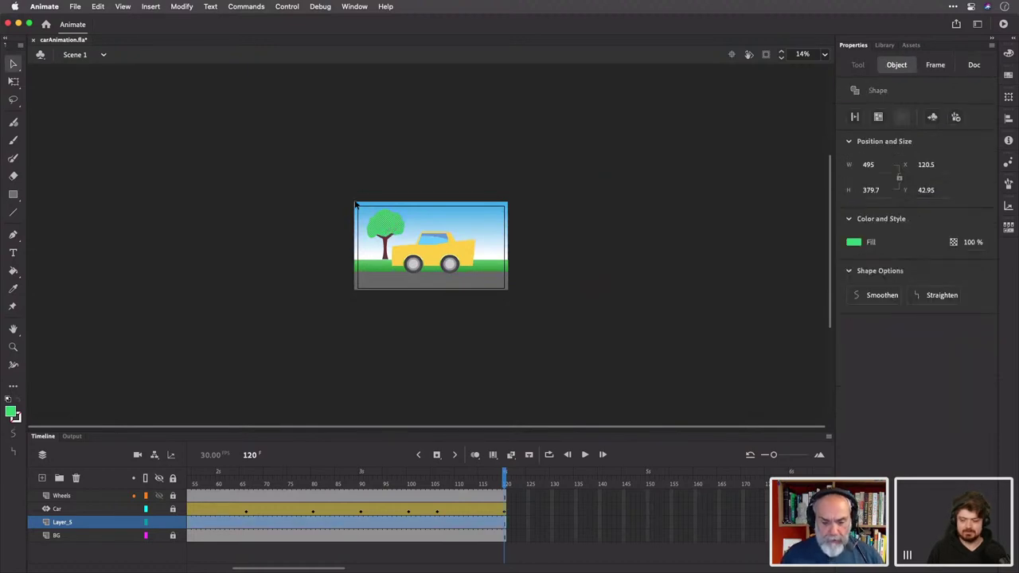
pyautogui.moveTo(355, 197); pyautogui.dragTo(412, 271)
pyautogui.moveTo(382, 219); pyautogui.dragTo(143, 220)
pyautogui.click(180, 209)
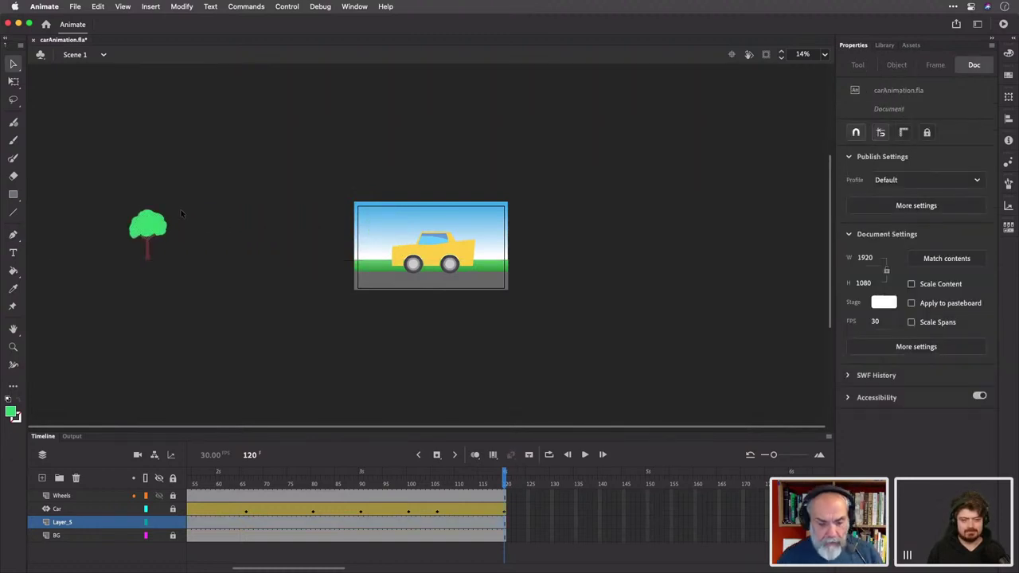
pyautogui.press('w')
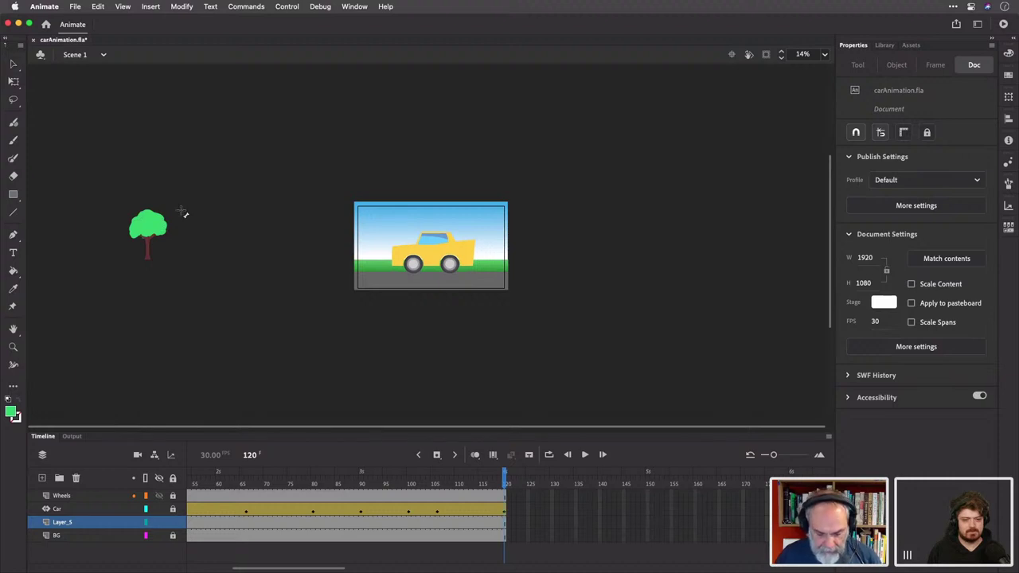
# Draw a long bright green ground strip from under the off-stage tree to the stage, and trim off its lower half
pyautogui.press('r')
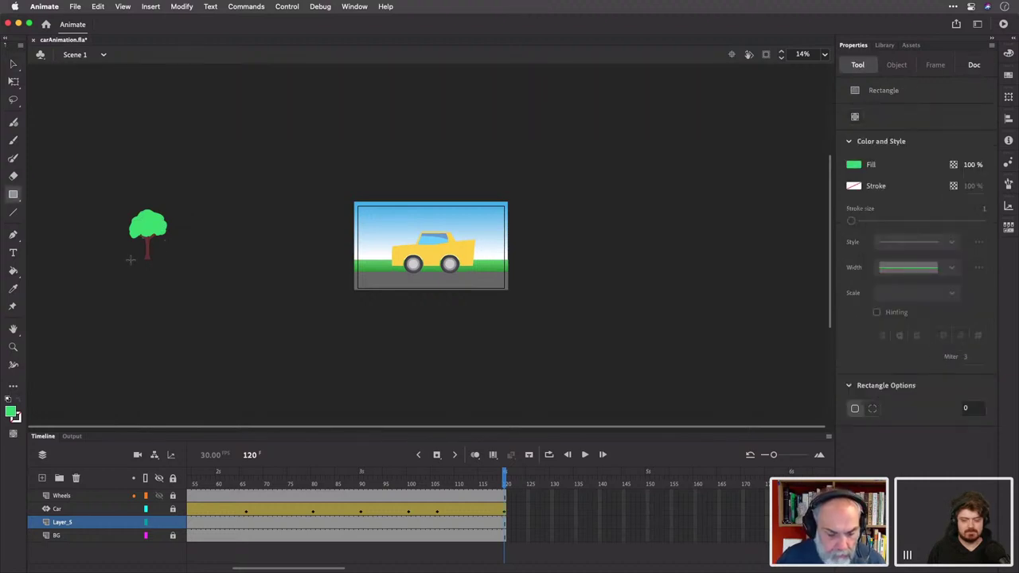
pyautogui.moveTo(112, 274); pyautogui.dragTo(369, 261)
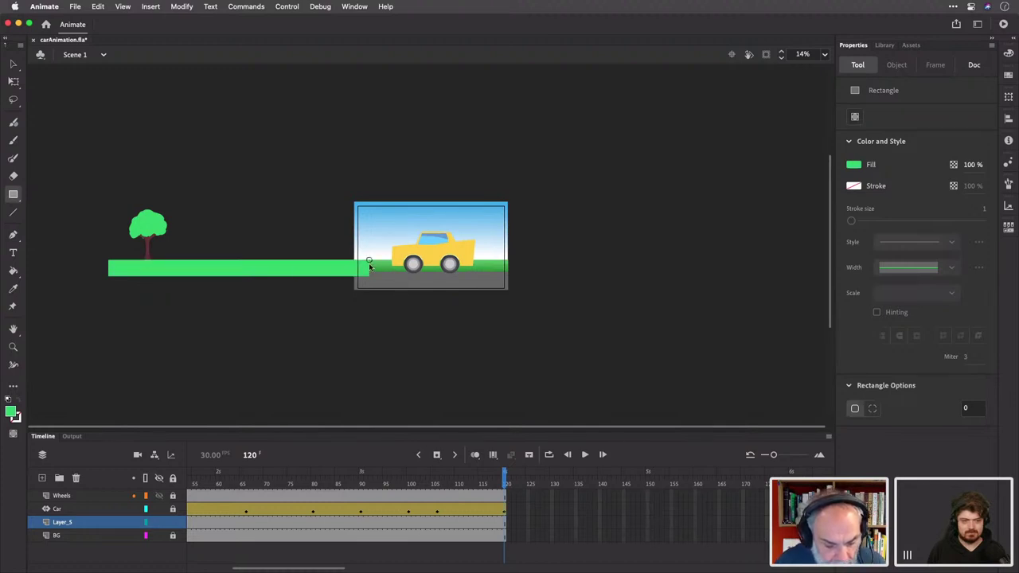
pyautogui.press('v')
pyautogui.moveTo(92, 295); pyautogui.dragTo(405, 270)
pyautogui.press('Delete')
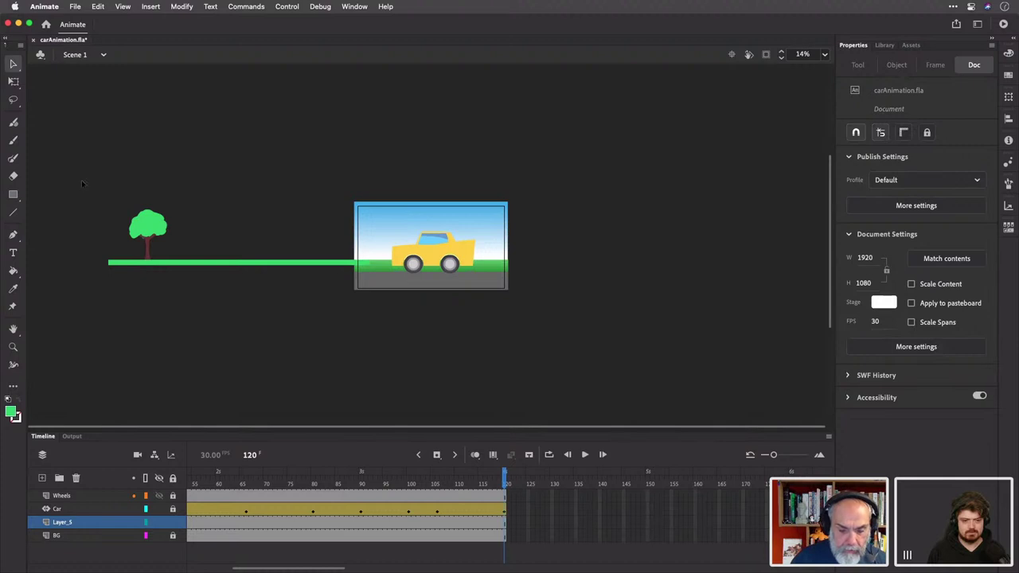
# Group the tree with its ground strip and place a duplicate of the group end to end to its right
pyautogui.moveTo(67, 179); pyautogui.dragTo(384, 287)
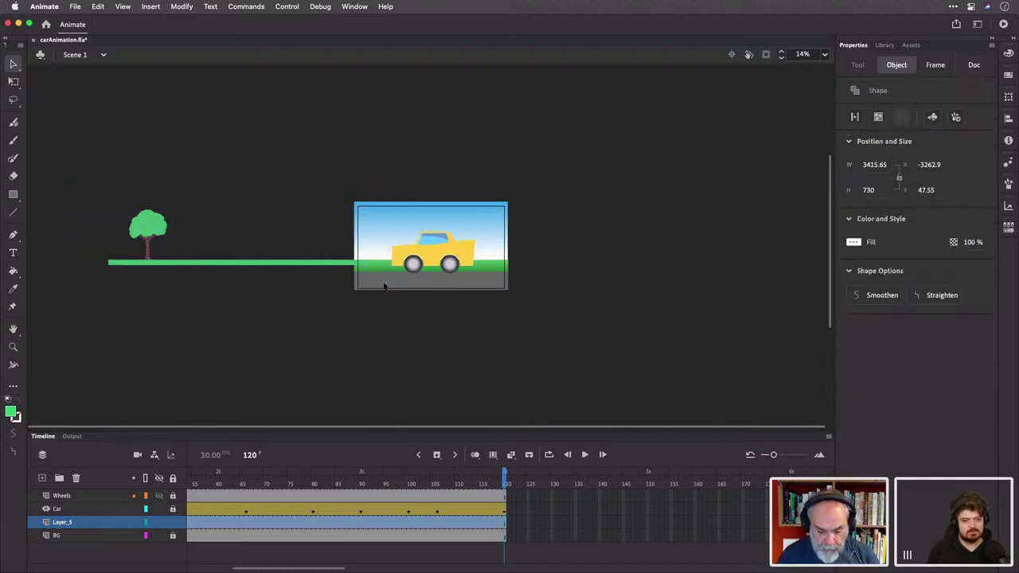
pyautogui.press('super+g')
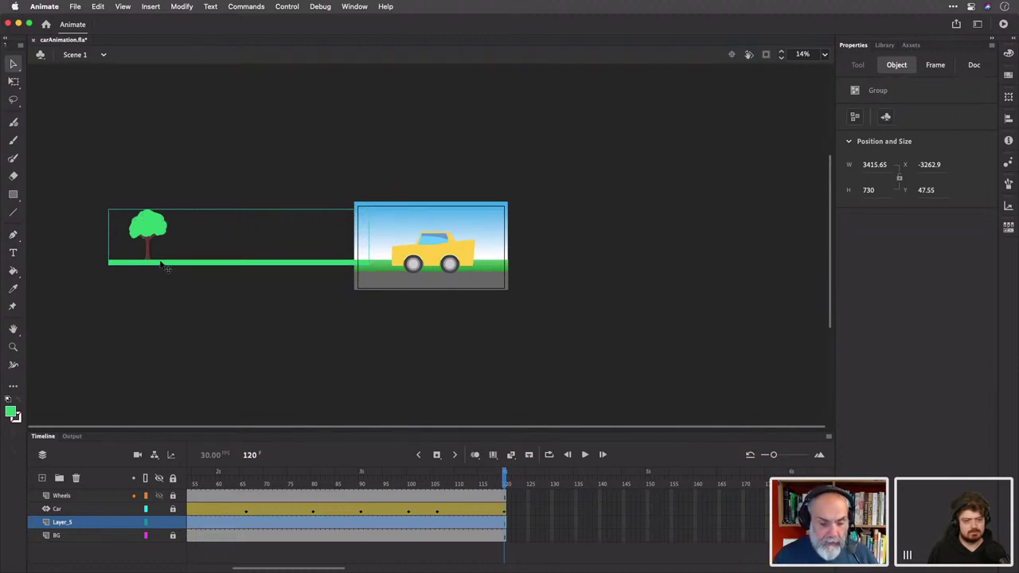
pyautogui.moveTo(163, 268); pyautogui.dragTo(407, 226)
pyautogui.click(338, 189)
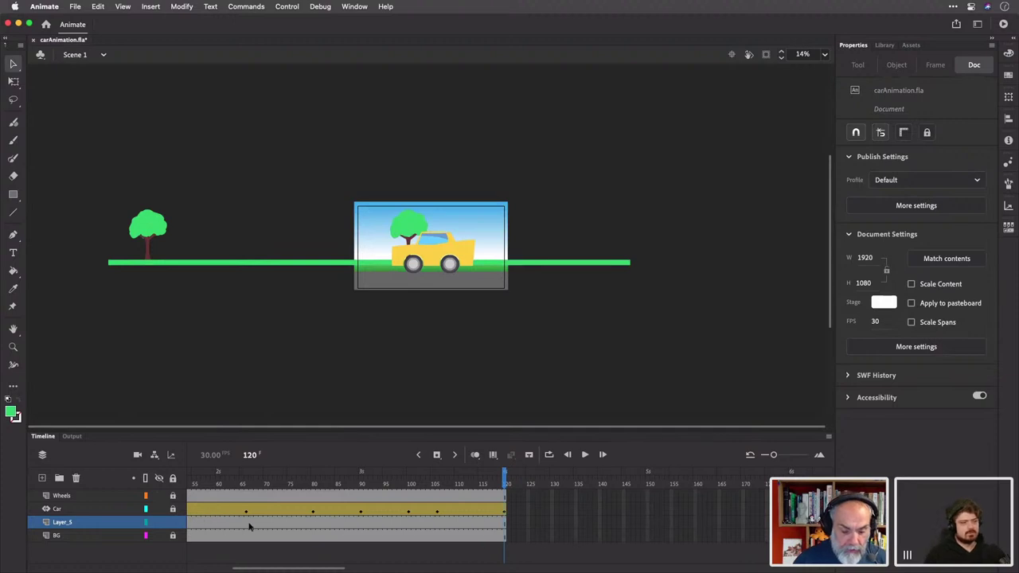
# Convert both tree-and-ground groups on Layer_5 at frame 1 into a movie clip symbol named land
pyautogui.hscroll(-5, 249, 525)
pyautogui.click(191, 526)
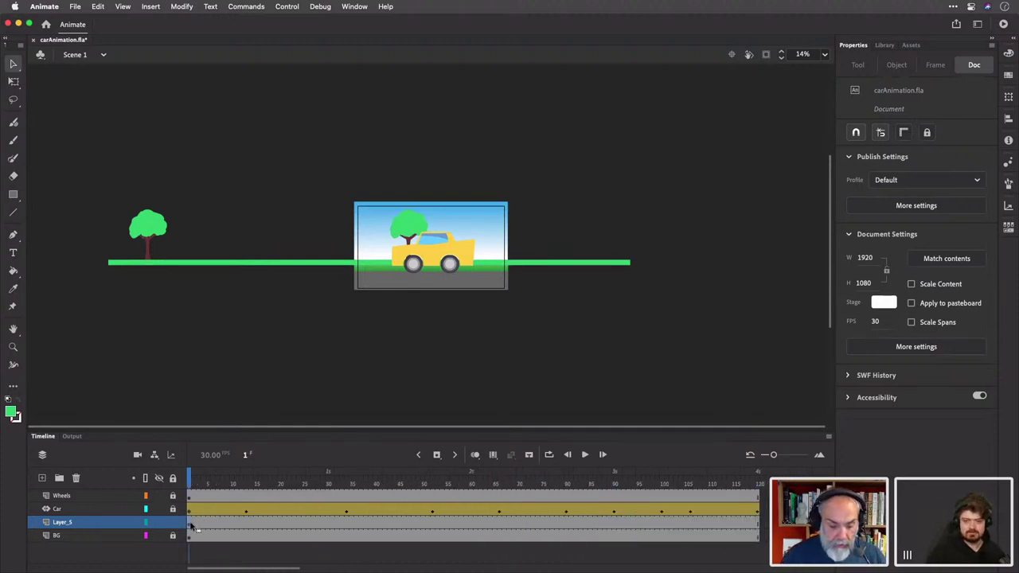
pyautogui.click(191, 525)
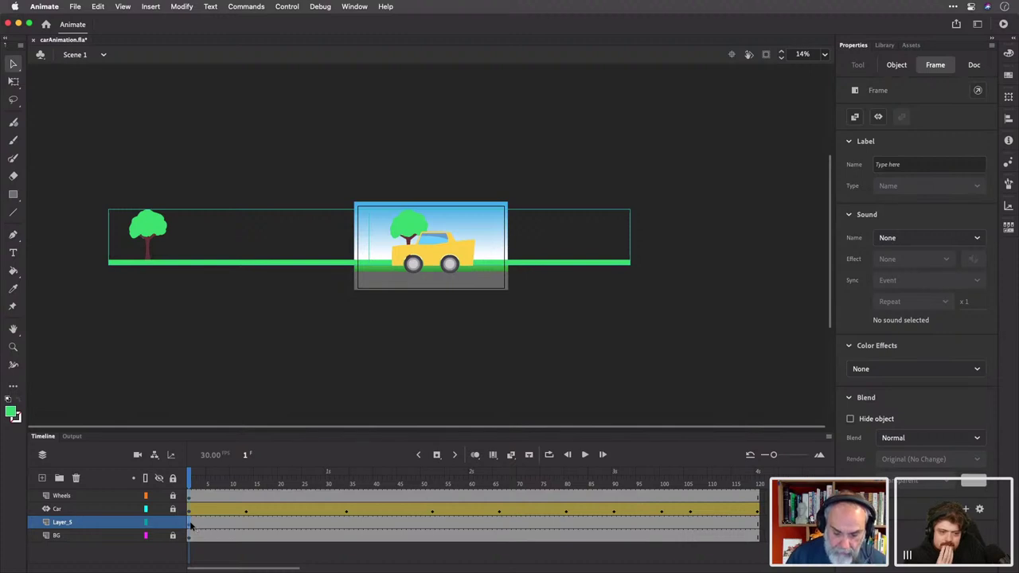
pyautogui.press('F8')
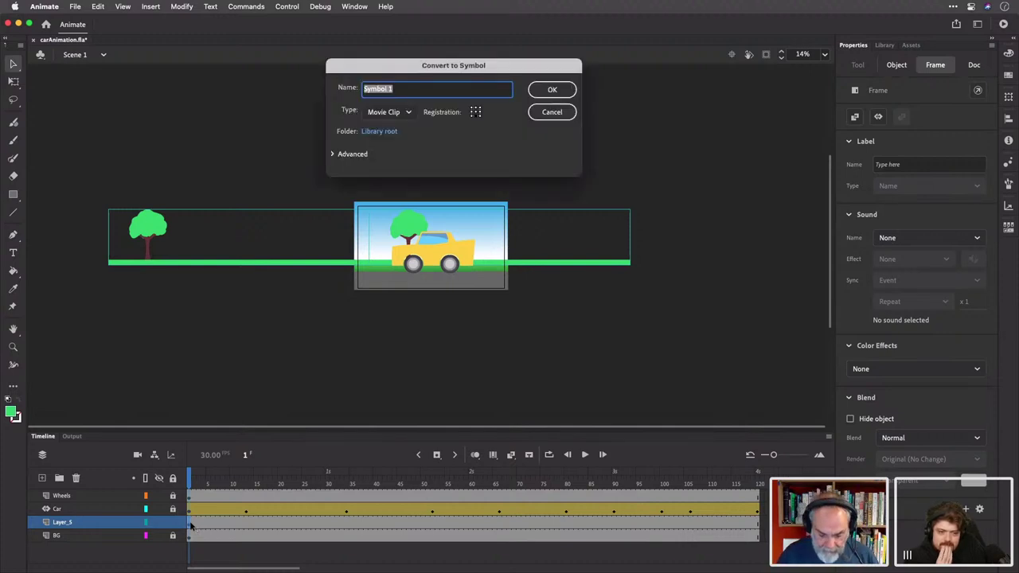
pyautogui.write('land')
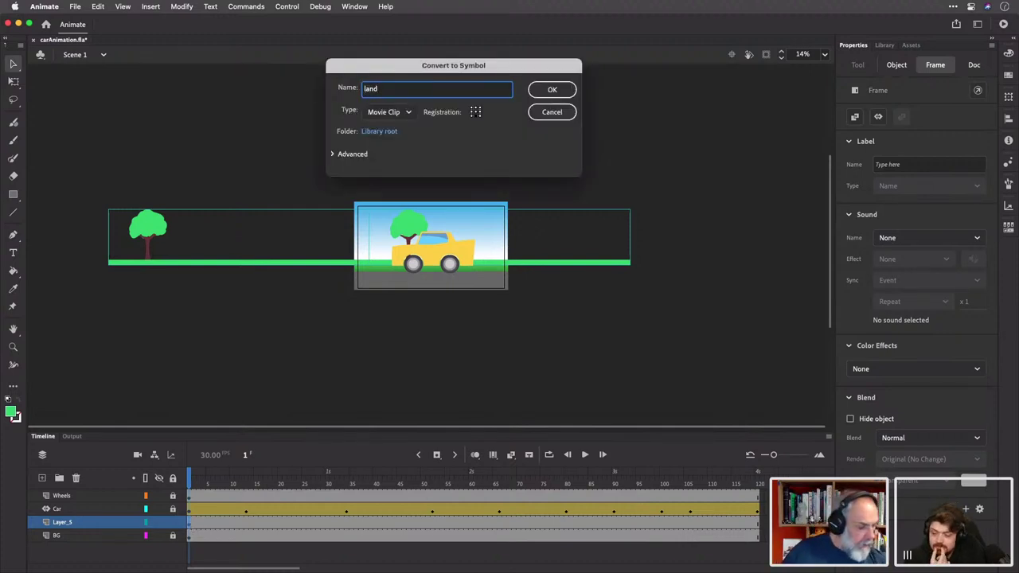
pyautogui.press('Return')
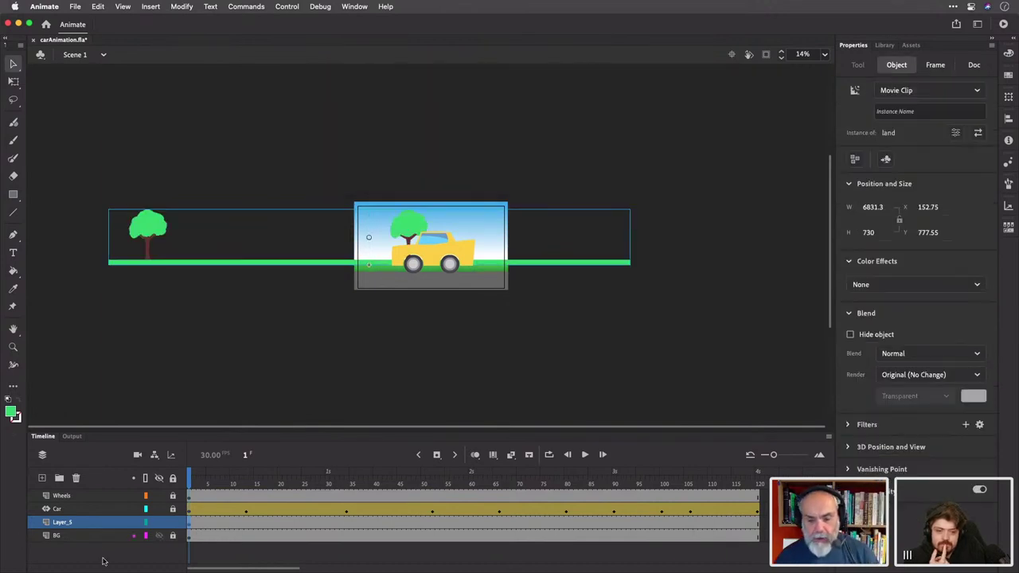
# At frame 1, move the land clip right until its first tree is on the stage, and add an onion-skinned keyframe at frame 120
pyautogui.moveTo(148, 230); pyautogui.dragTo(390, 230)
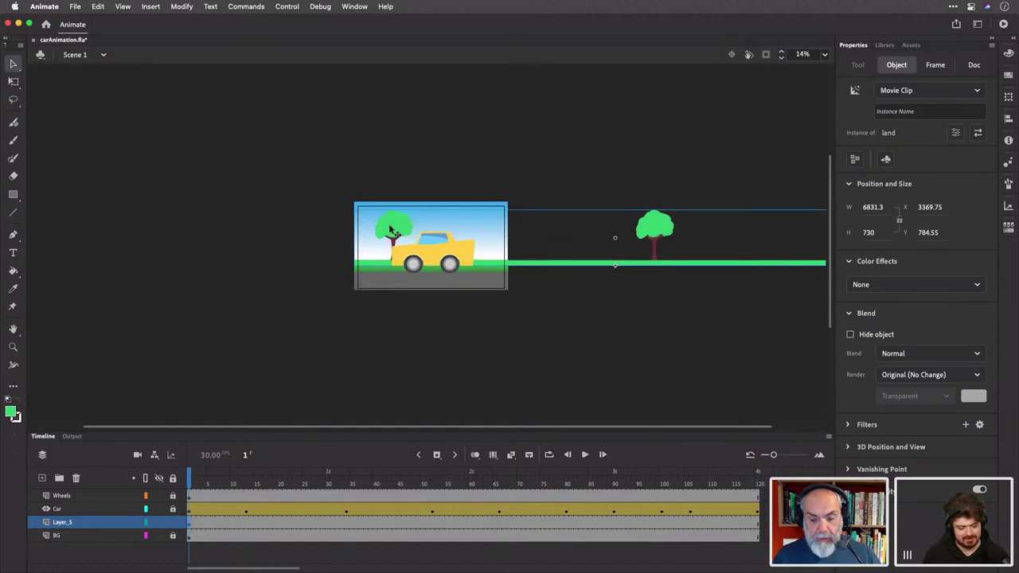
pyautogui.click(192, 527)
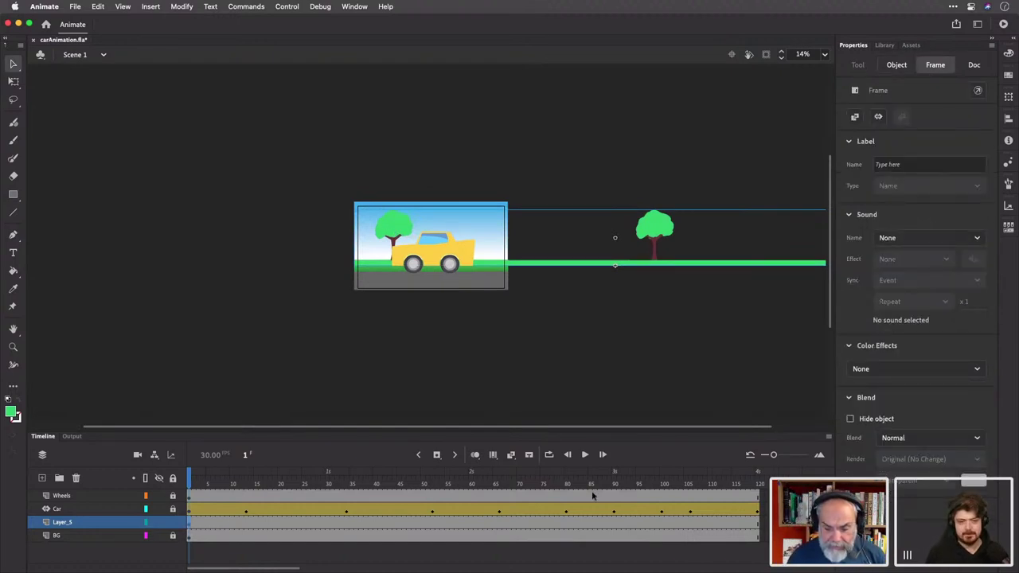
pyautogui.click(757, 525)
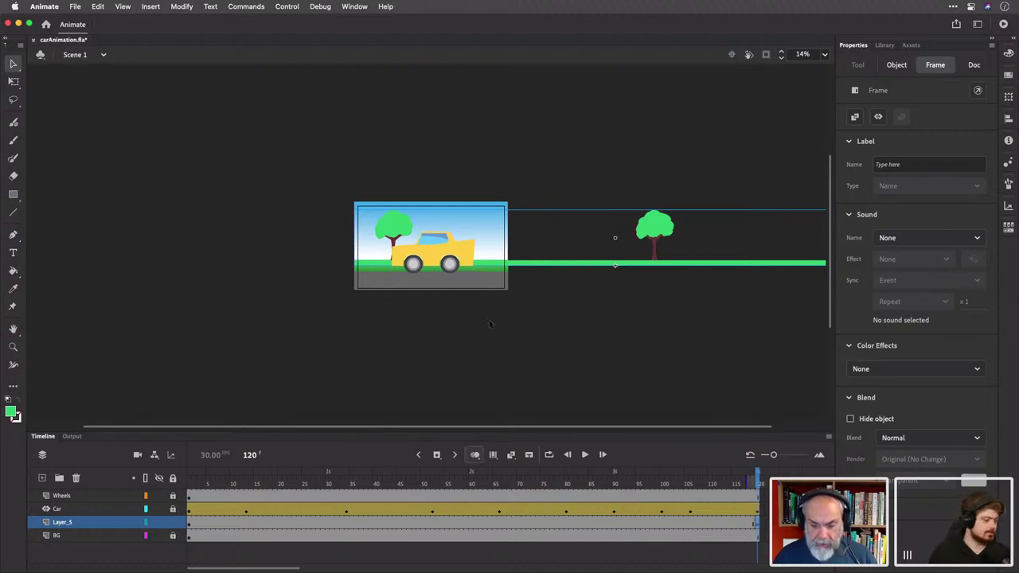
# At frame 120, move the land clip left to about X -33 so its second tree aligns with the onion-skinned first tree
pyautogui.moveTo(630, 239); pyautogui.dragTo(392, 232)
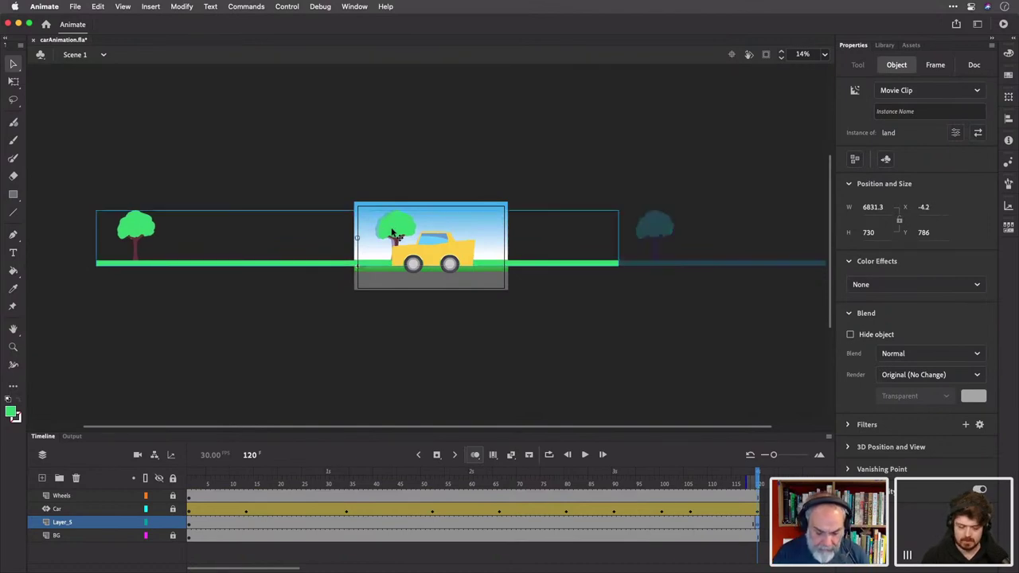
pyautogui.press('super+2')
pyautogui.moveTo(301, 169); pyautogui.dragTo(286, 167)
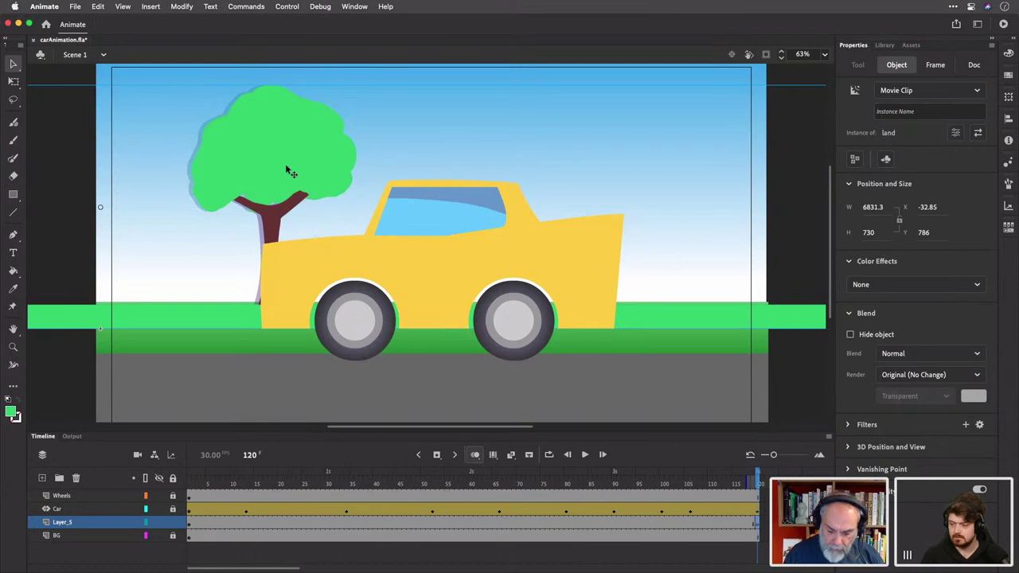
pyautogui.press('super+minus')
pyautogui.press('super+minus')
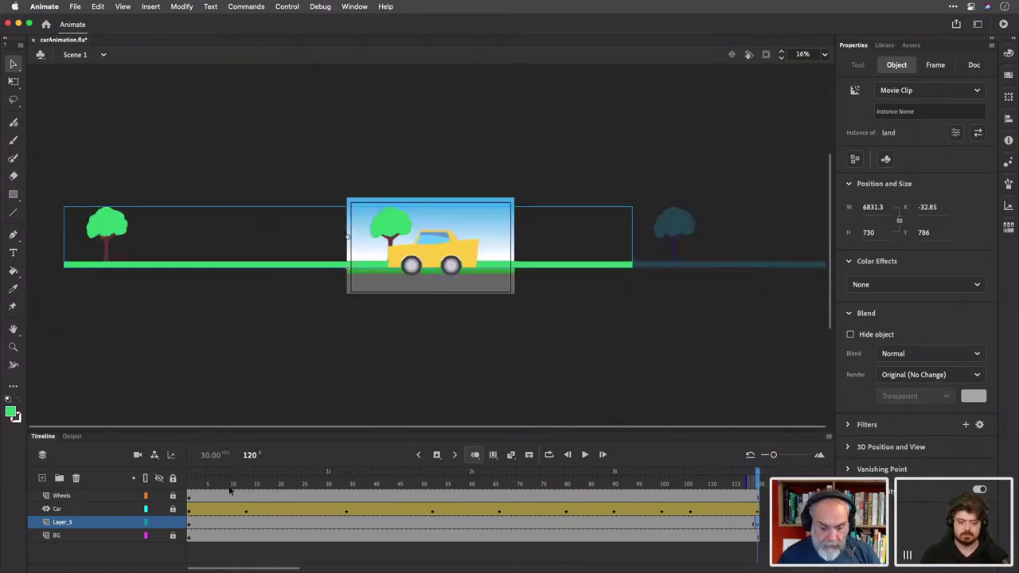
# Create a classic tween on Layer_5 from frame 1, turn off onion skinning, and play the animation
pyautogui.click(191, 525)
pyautogui.rightClick(191, 527)
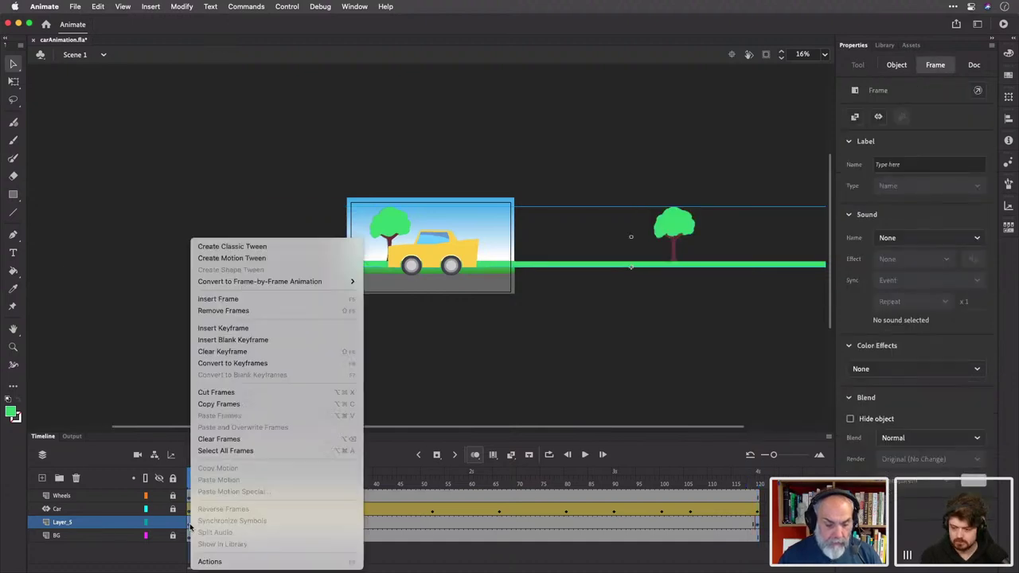
pyautogui.click(282, 249)
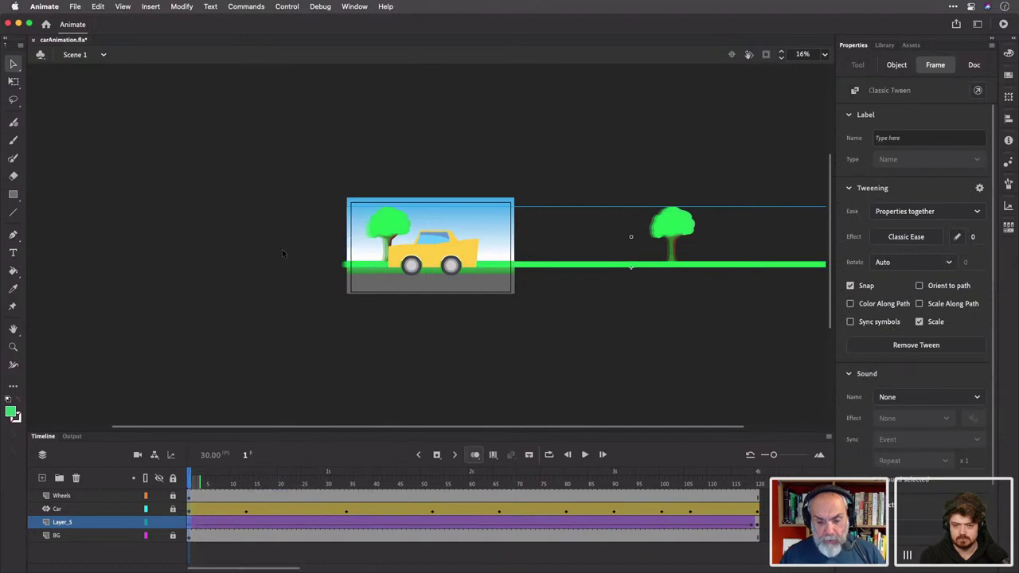
pyautogui.click(475, 455)
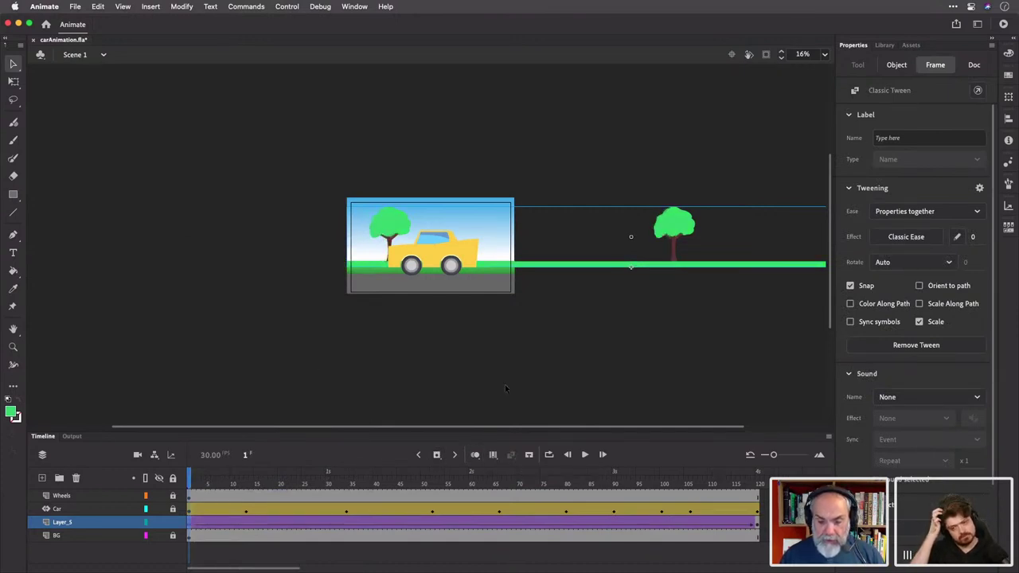
pyautogui.click(584, 454)
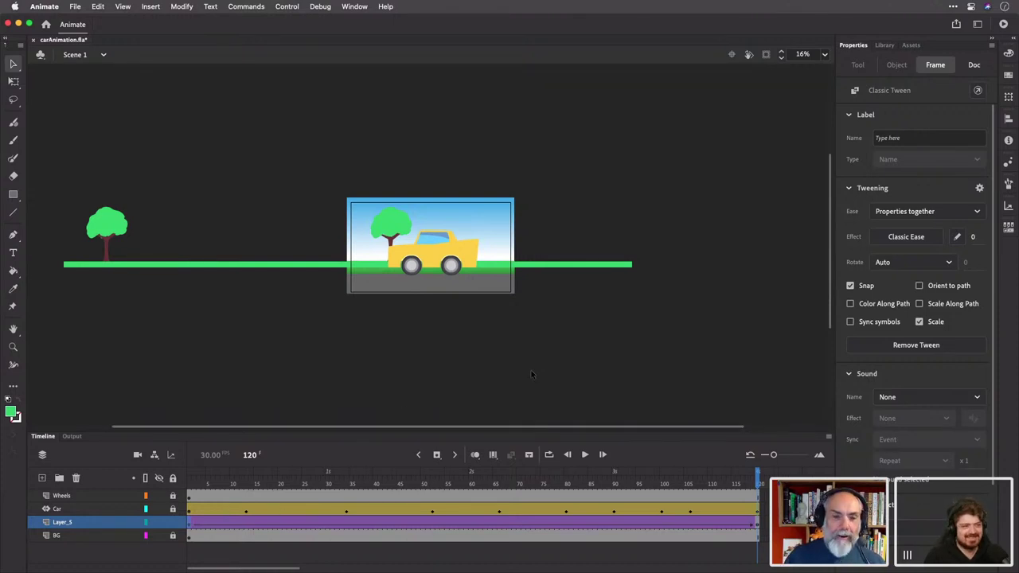
pyautogui.click(586, 455)
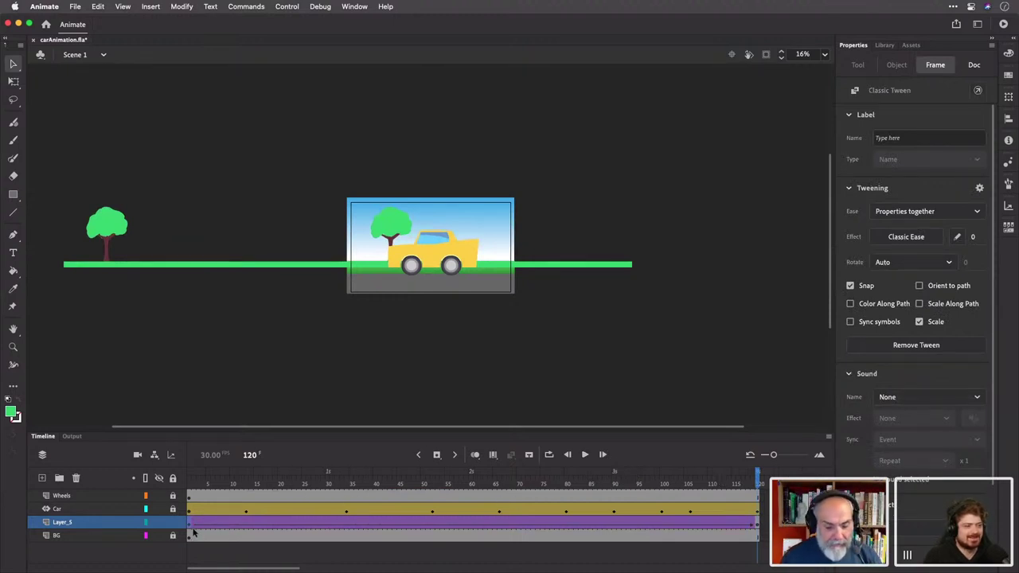
# Reverse the land clip's travel by moving it left to about X -953 at frame 1 and right at frame 120, its first tree on stage
pyautogui.click(191, 525)
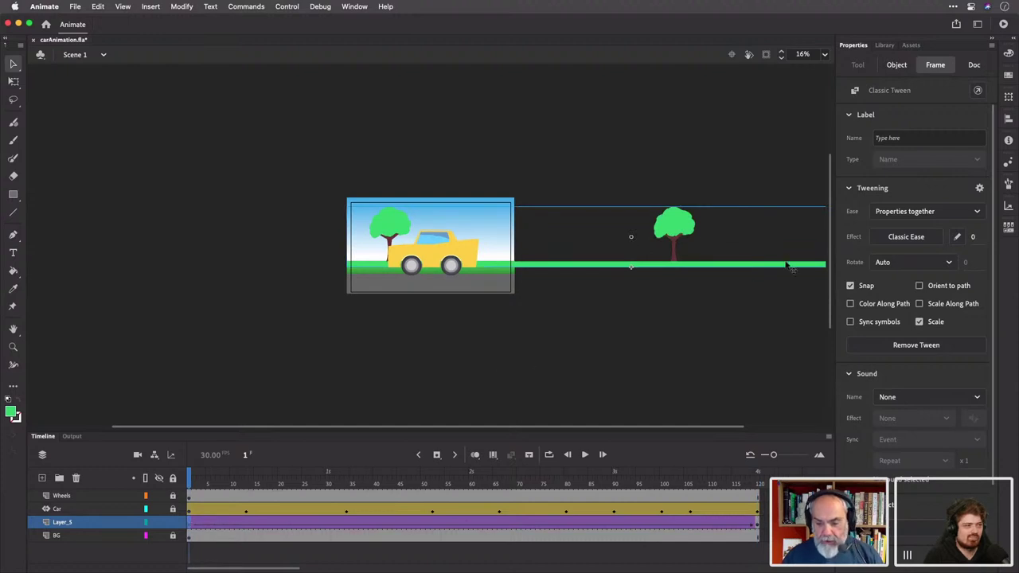
pyautogui.moveTo(784, 268); pyautogui.dragTo(428, 247)
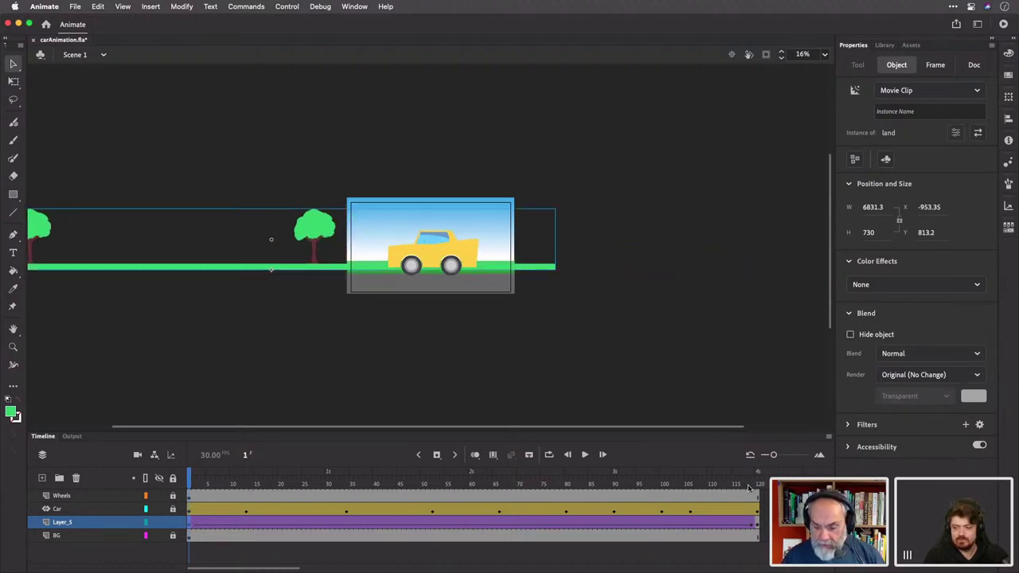
pyautogui.click(750, 487)
pyautogui.click(747, 487)
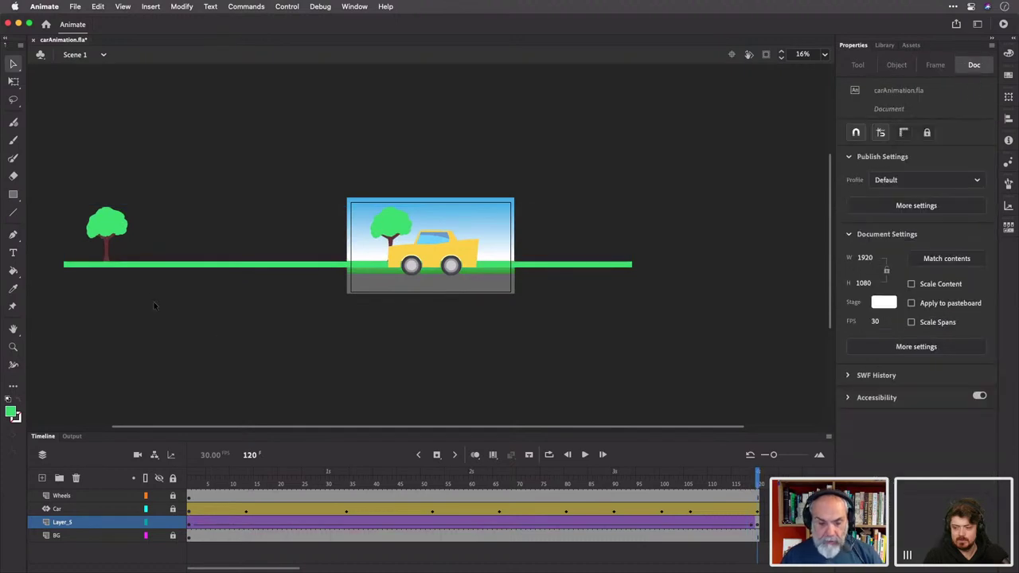
pyautogui.moveTo(109, 227); pyautogui.dragTo(391, 230)
# Play the timeline from frame 1, then test the movie in its own window and close the preview
pyautogui.moveTo(748, 476); pyautogui.dragTo(189, 452)
pyautogui.click(583, 454)
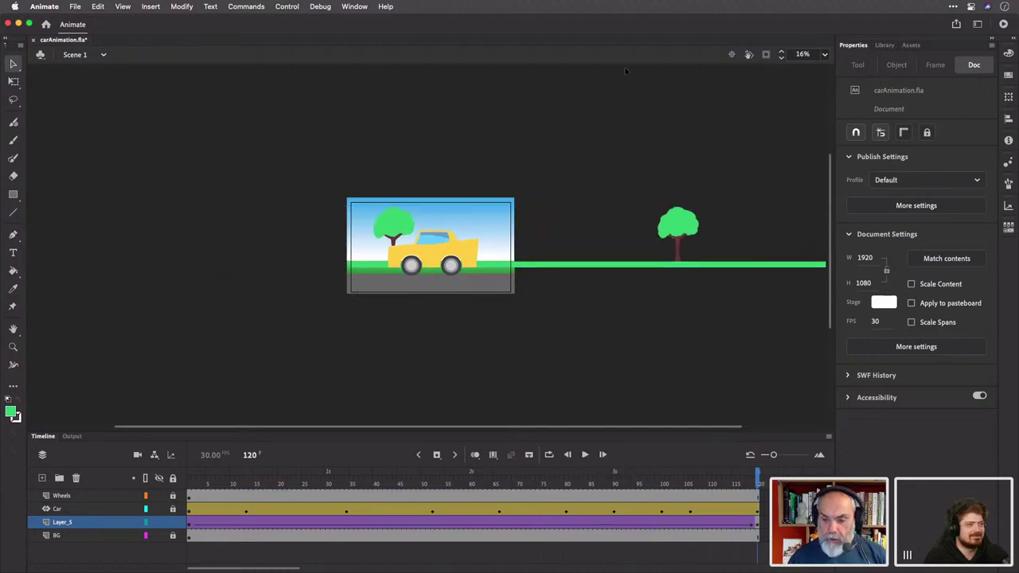
pyautogui.press('super+Return')
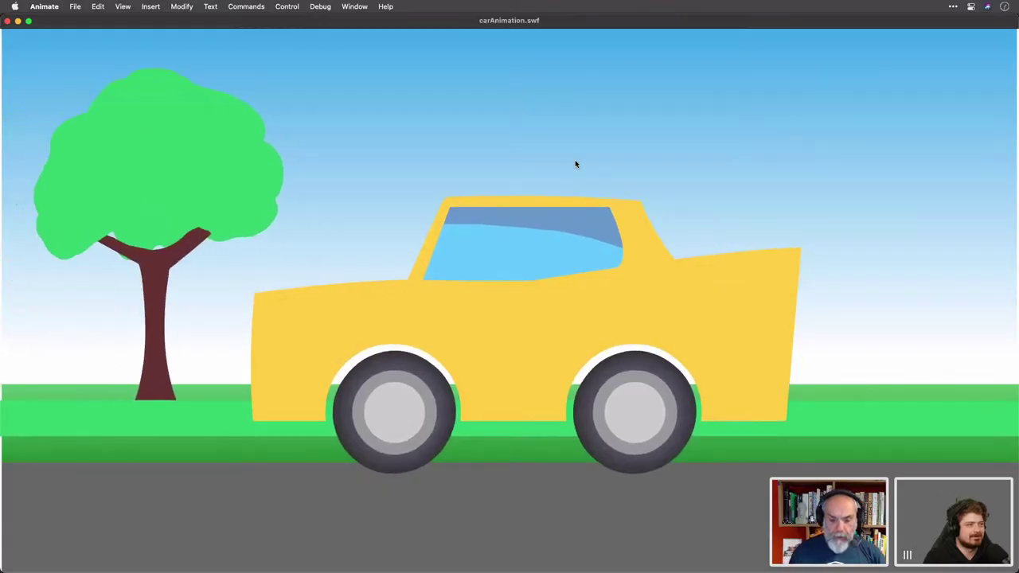
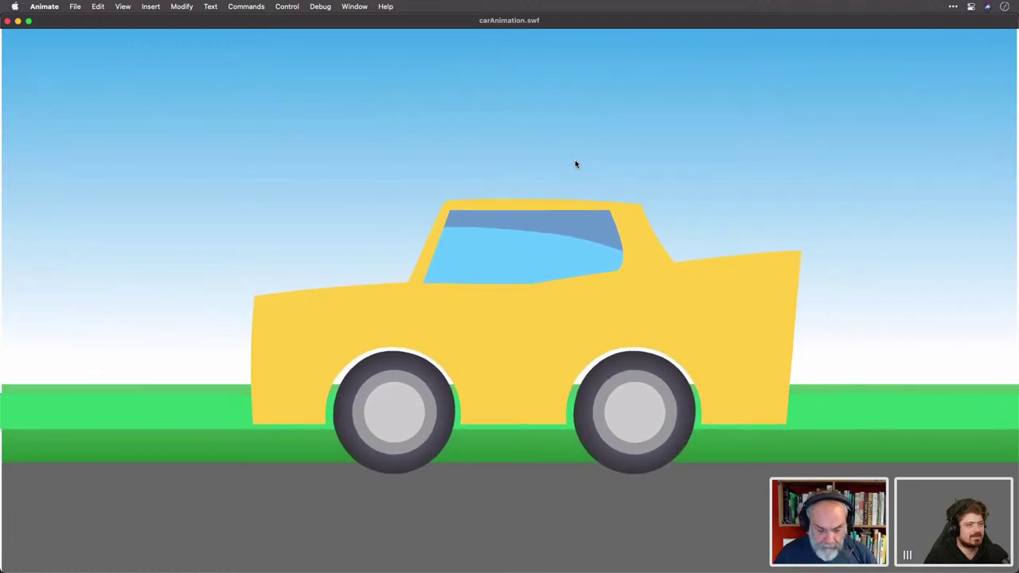
pyautogui.press('super+w')
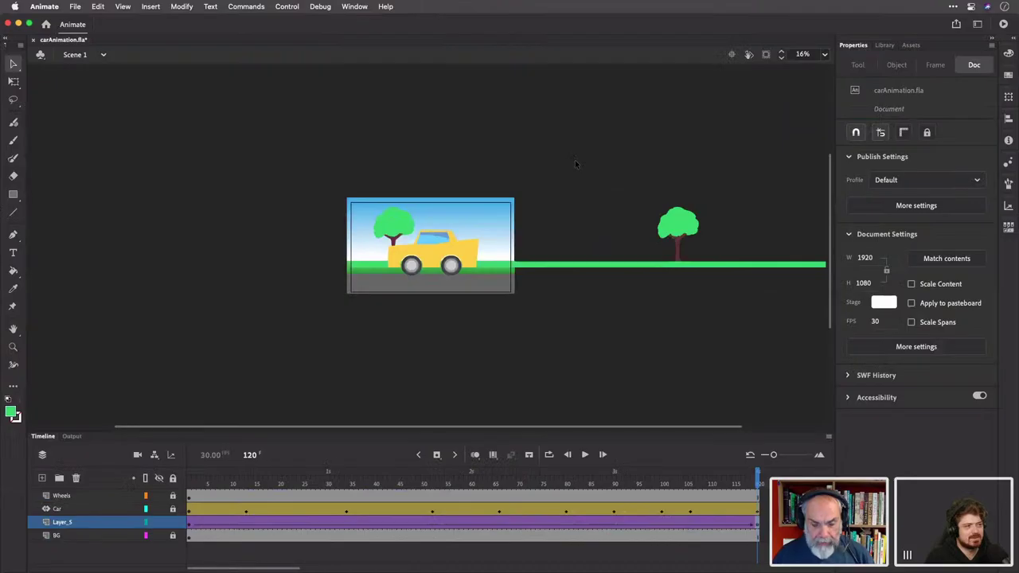
# Move Layer_5 below the BG layer
pyautogui.click(119, 524)
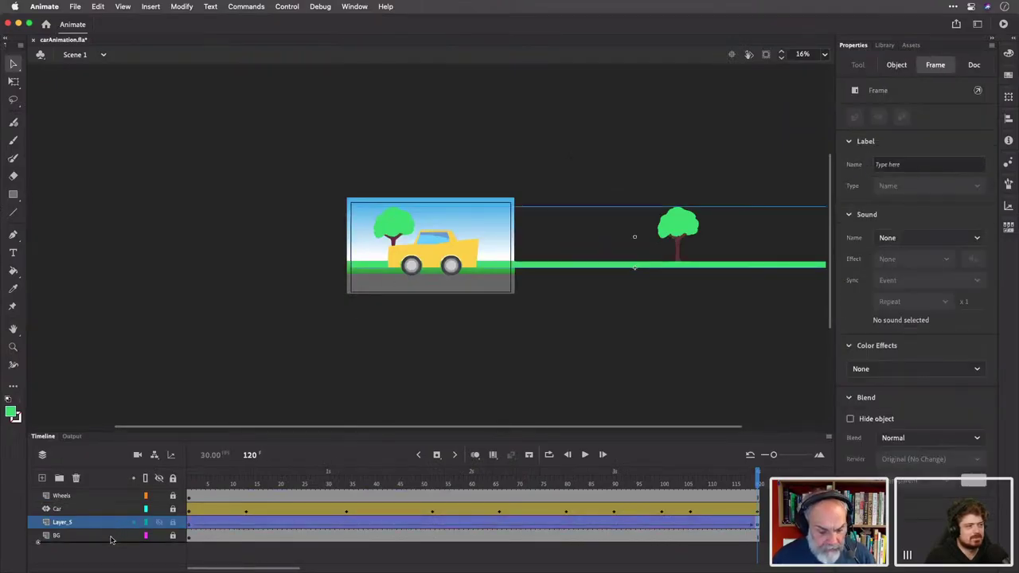
pyautogui.moveTo(112, 548); pyautogui.dragTo(112, 548)
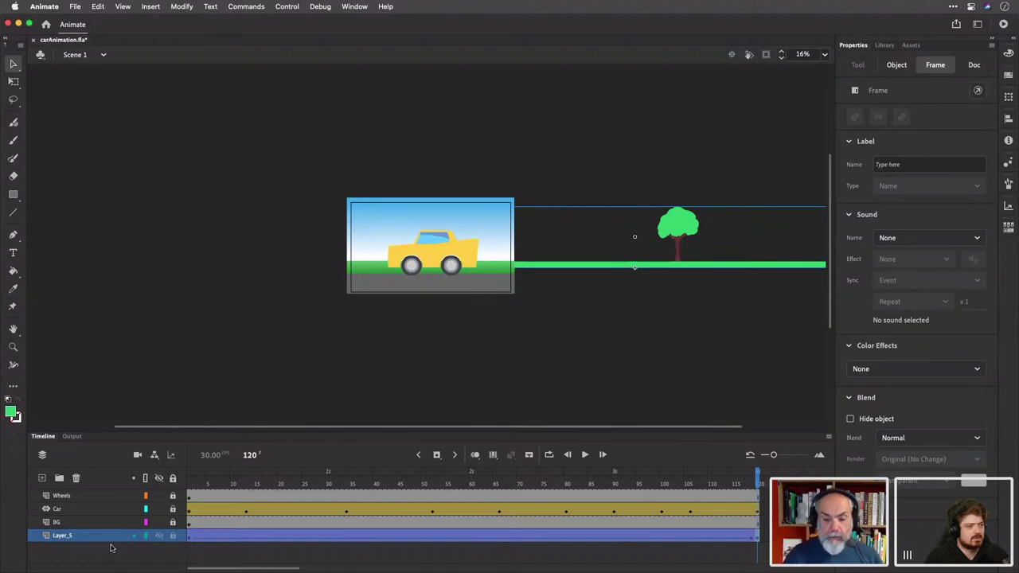
# Open the car symbol on the stage for editing in place
pyautogui.click(430, 260)
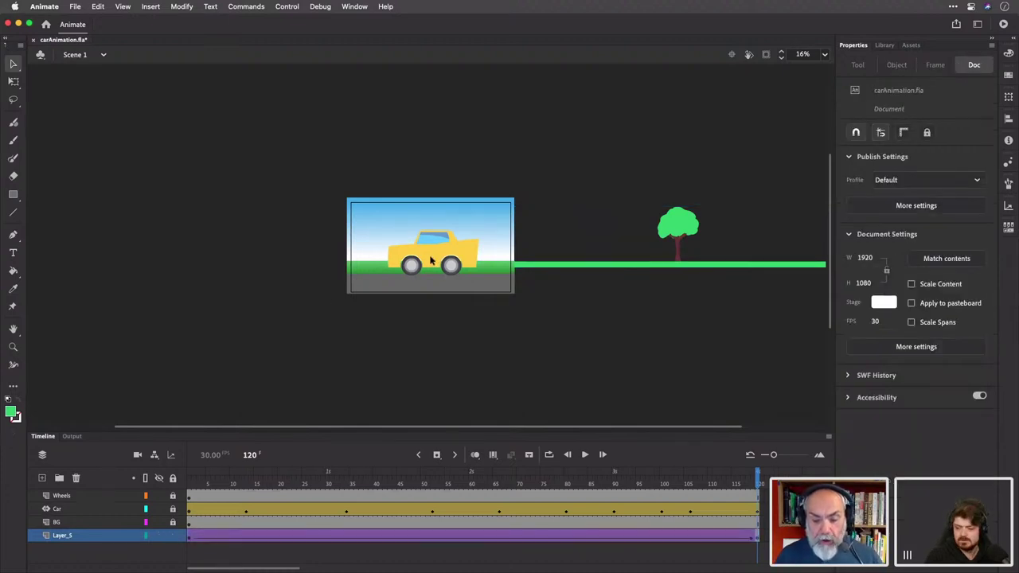
pyautogui.scroll(-1, 430, 261)
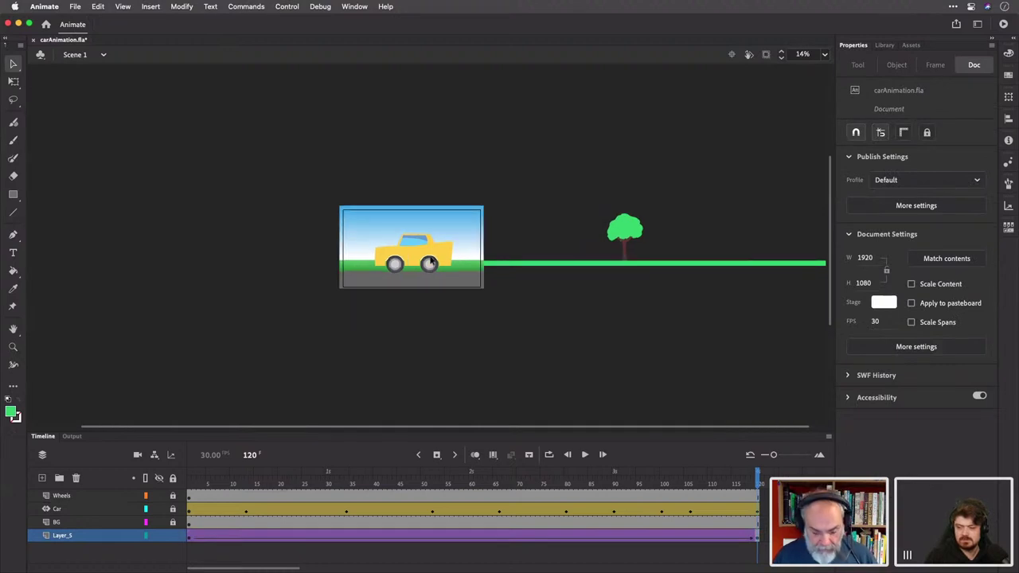
pyautogui.scroll(5, 431, 260)
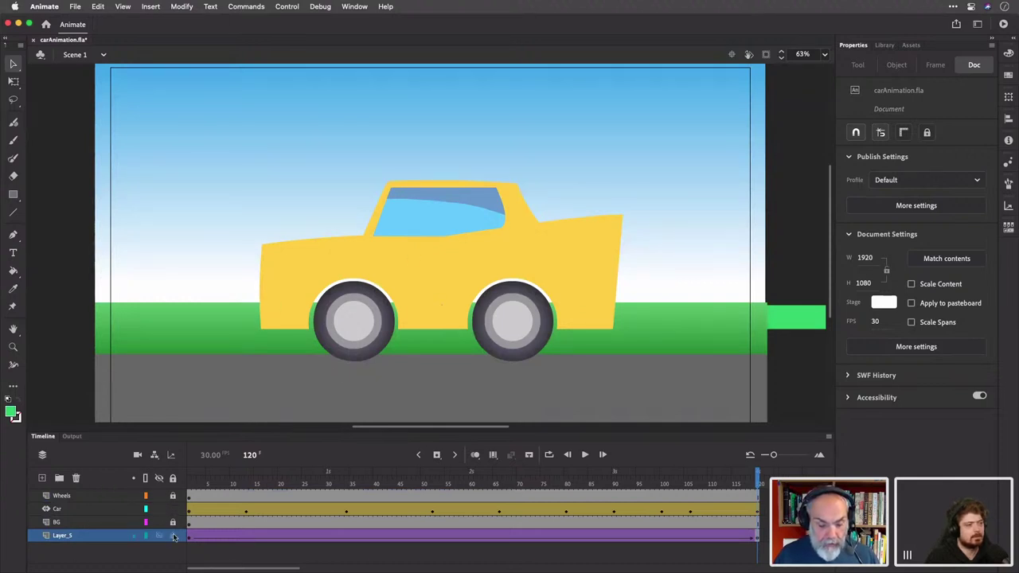
pyautogui.doubleClick(430, 302)
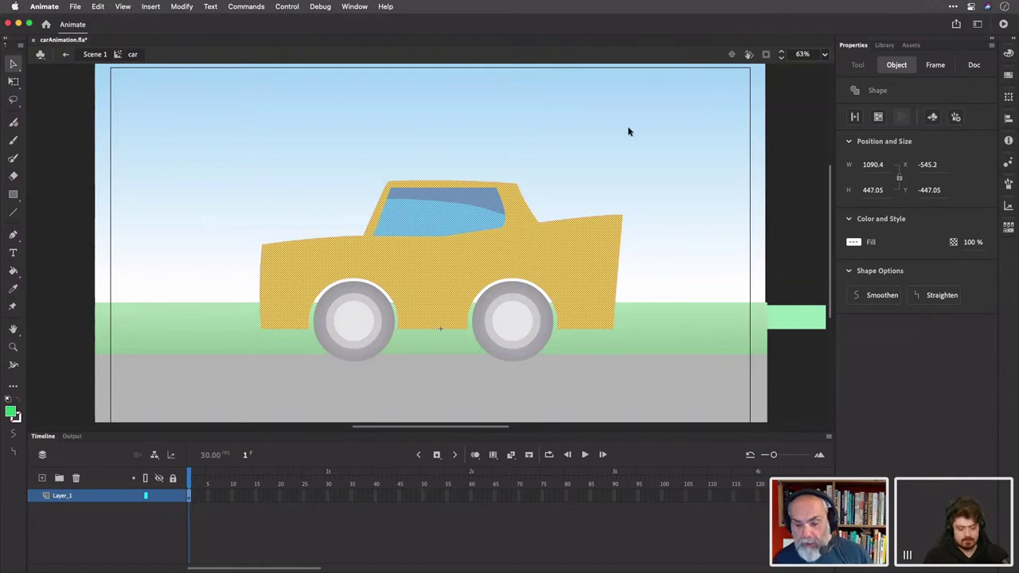
# Set up the Classic Brush with the Paint Behind mode and a dark grey fill
pyautogui.click(13, 140)
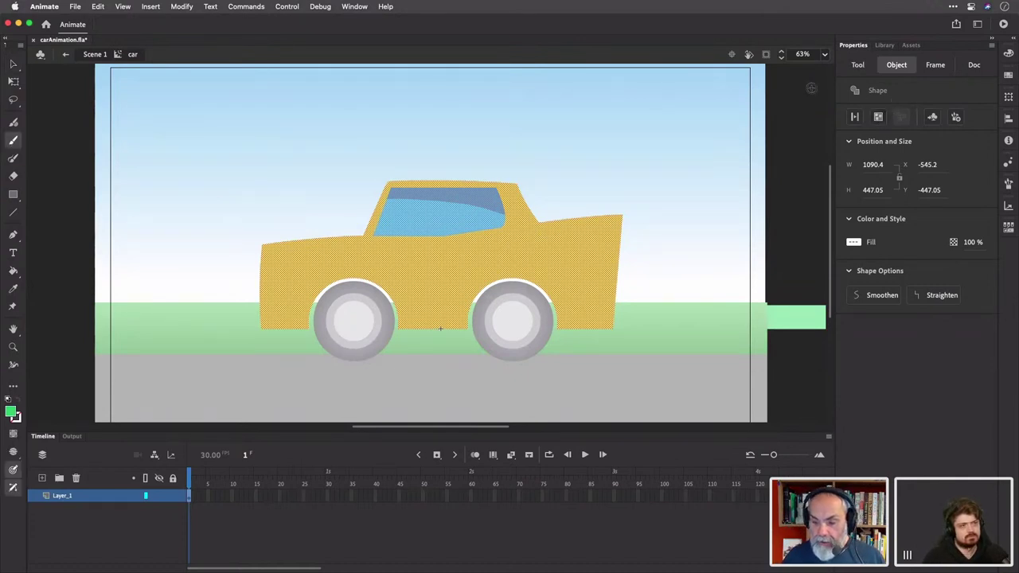
pyautogui.click(857, 70)
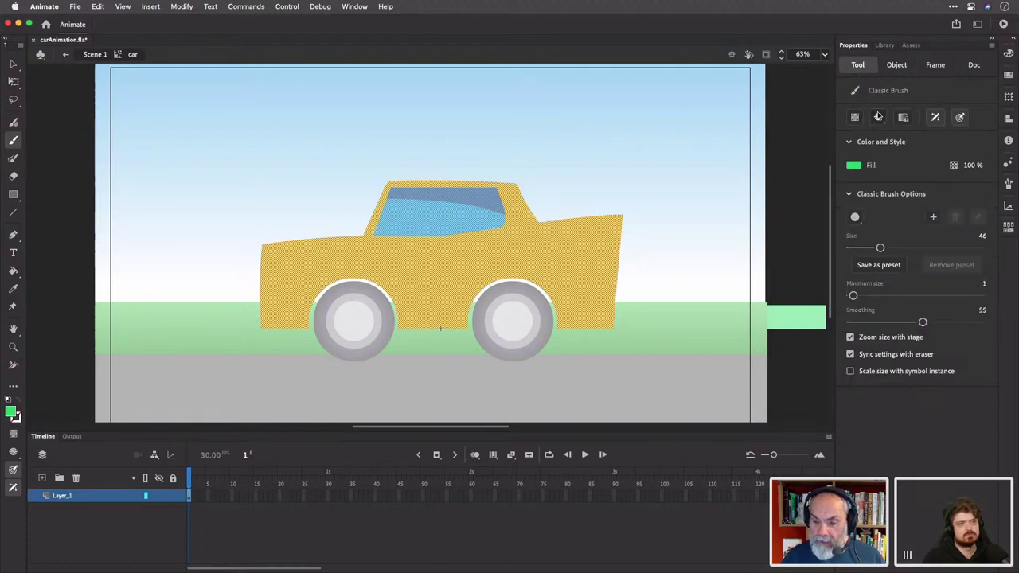
pyautogui.click(878, 117)
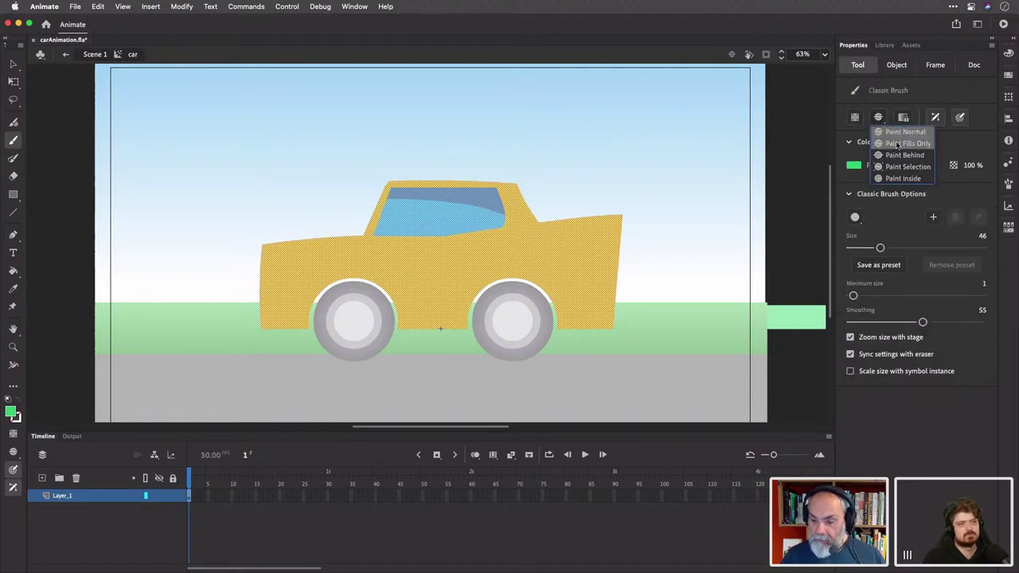
pyautogui.click(899, 155)
pyautogui.click(878, 117)
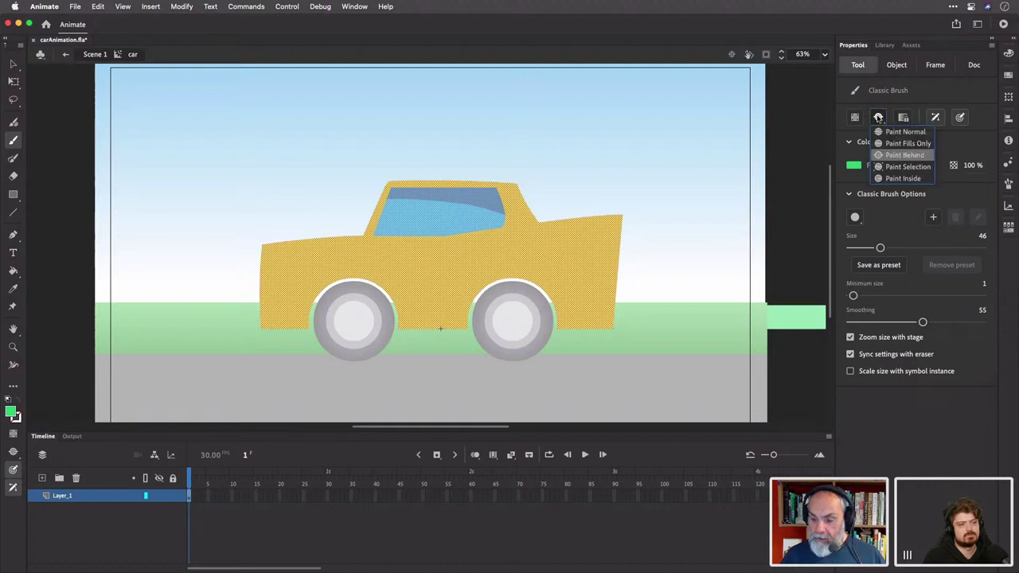
pyautogui.click(929, 97)
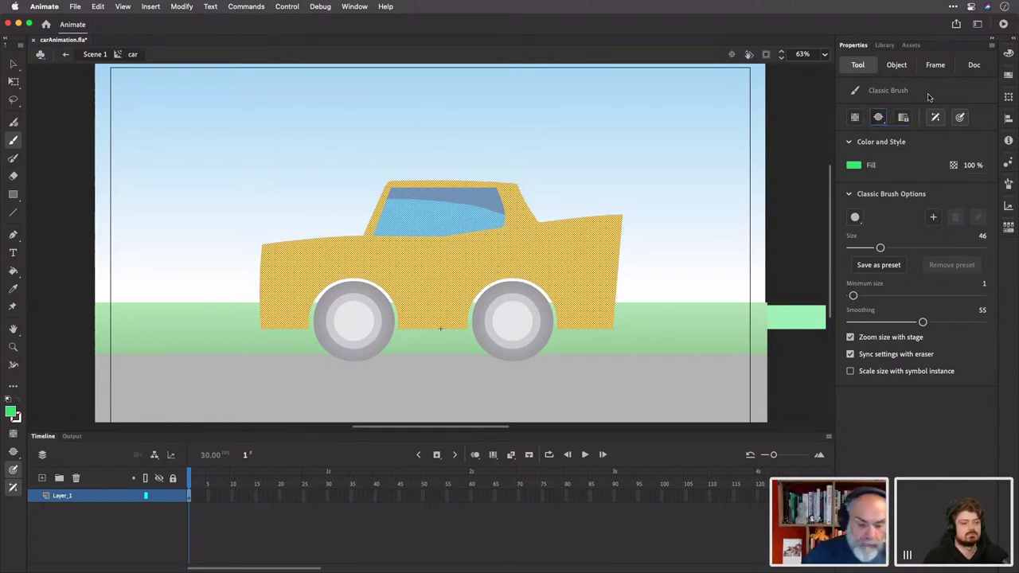
pyautogui.click(856, 168)
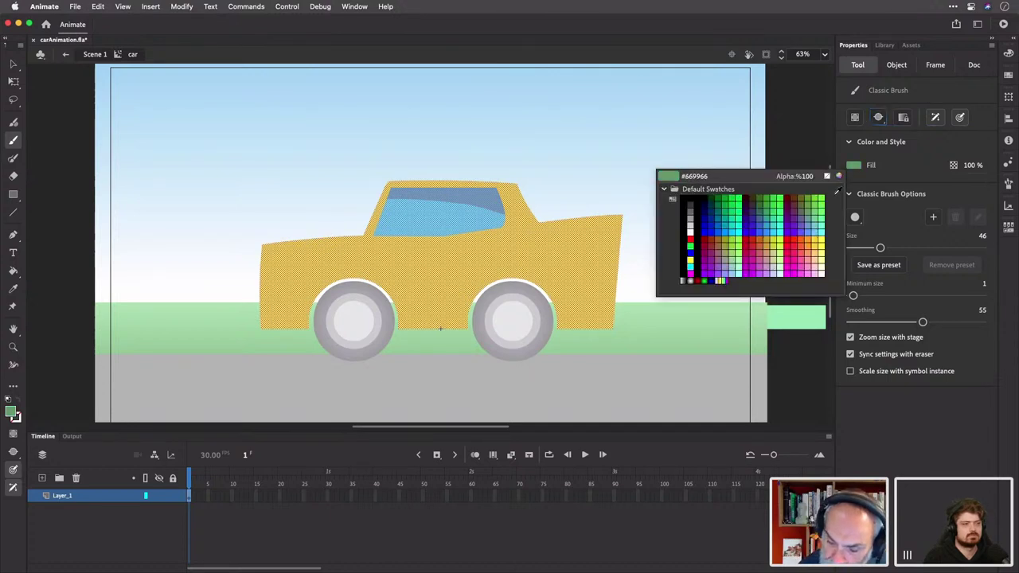
pyautogui.click(691, 205)
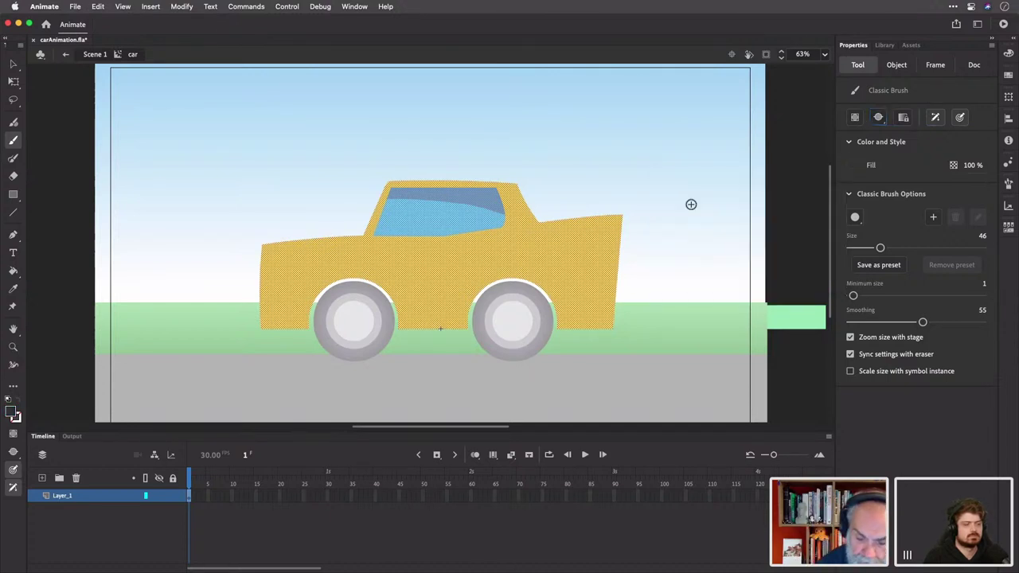
# Paint dark wheel wells and a thin underside behind the car body, return to Scene 1, and test the movie
pyautogui.moveTo(316, 316)
pyautogui.mouseDown()
pyautogui.moveTo(294, 319)
pyautogui.moveTo(563, 325)
pyautogui.moveTo(534, 283)
pyautogui.moveTo(503, 282)
pyautogui.moveTo(457, 322)
pyautogui.moveTo(396, 320)
pyautogui.moveTo(374, 283)
pyautogui.moveTo(338, 279)
pyautogui.moveTo(309, 319)
pyautogui.moveTo(342, 277)
pyautogui.moveTo(361, 284)
pyautogui.mouseUp()
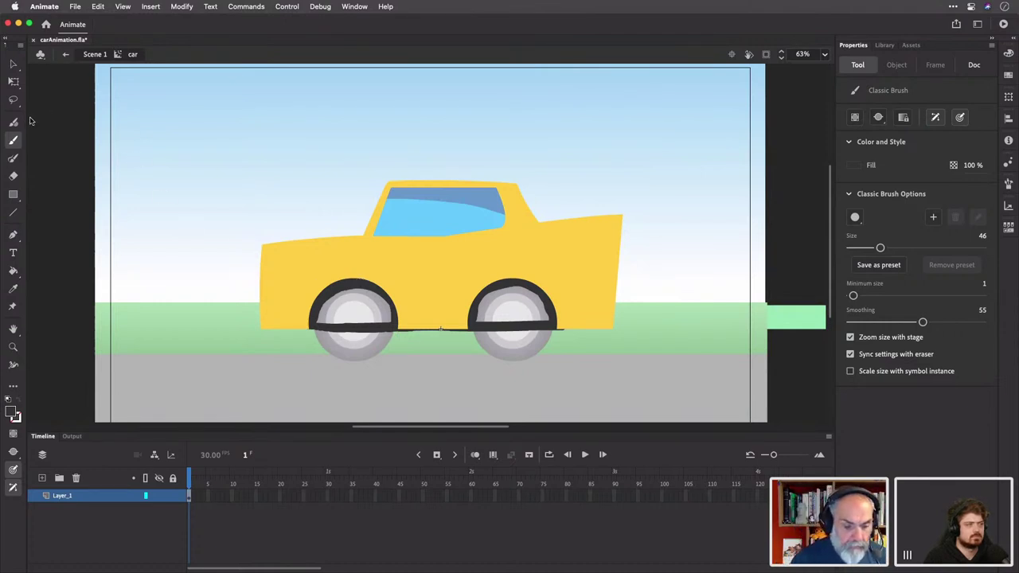
pyautogui.click(13, 66)
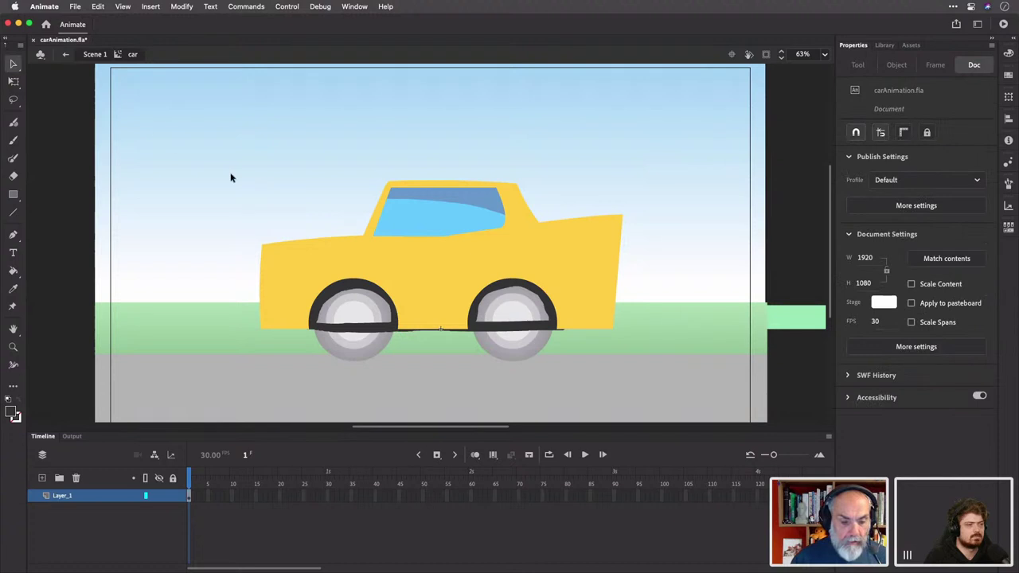
pyautogui.doubleClick(249, 186)
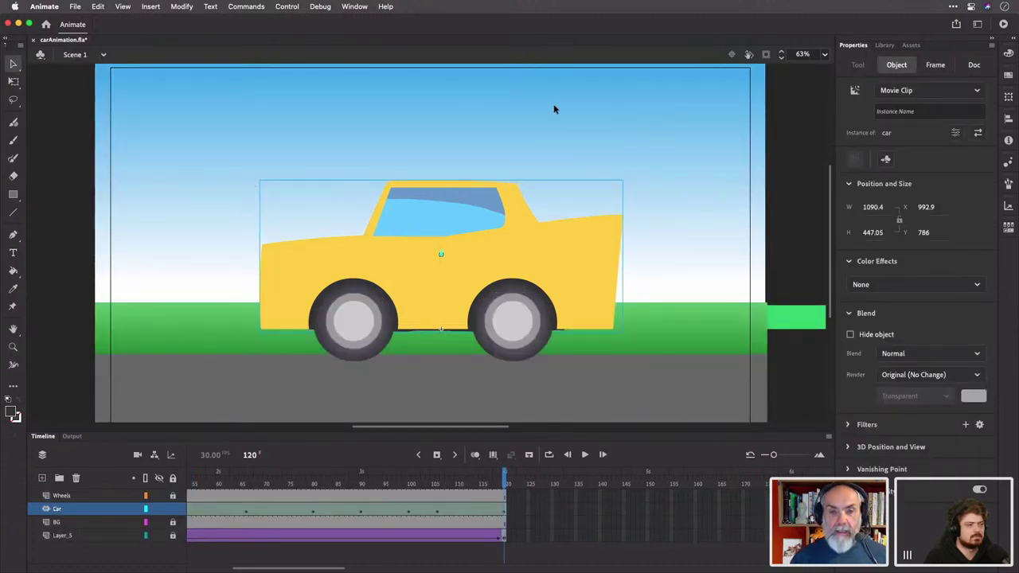
pyautogui.press('super+Return')
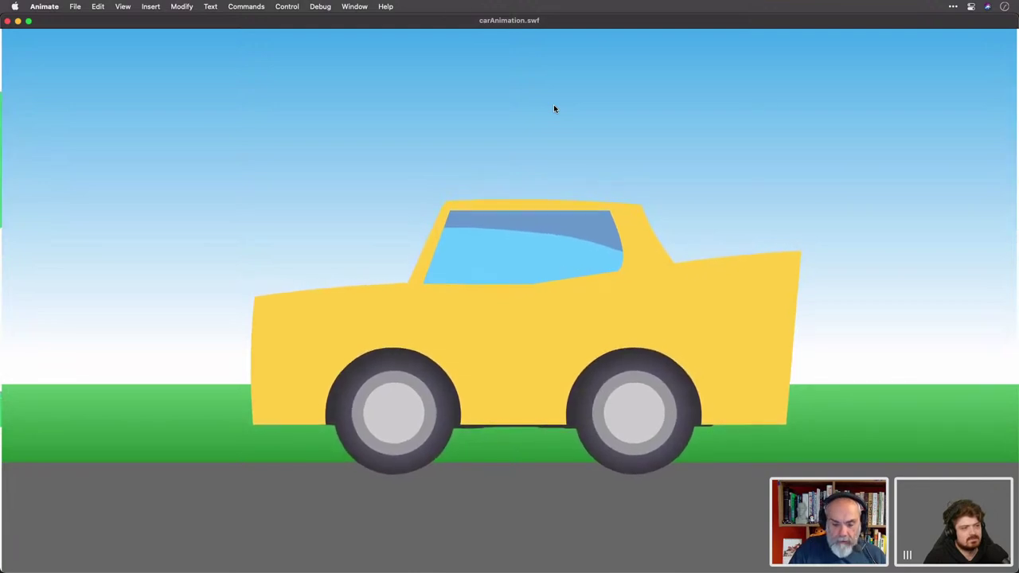
pyautogui.press('super+w')
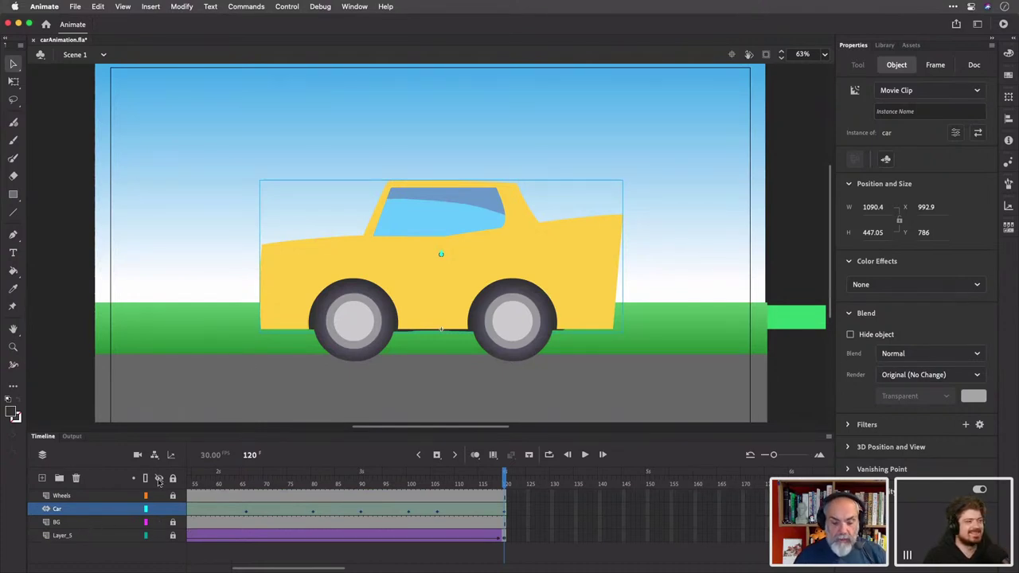
# Move Layer_5 back above the BG layer, test the movie, and close the preview
pyautogui.moveTo(123, 534); pyautogui.dragTo(117, 516)
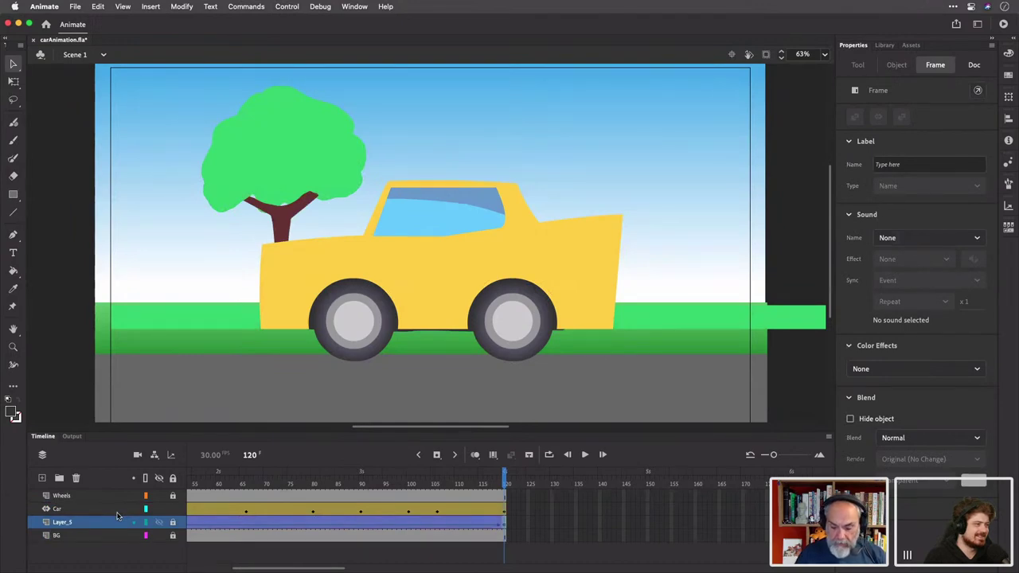
pyautogui.press('super+Return')
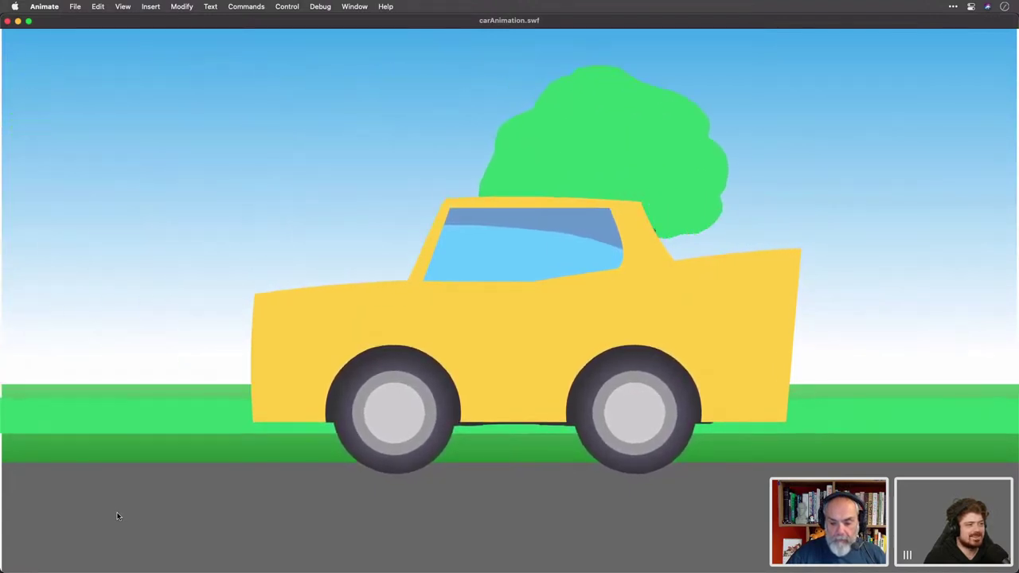
pyautogui.press('super+w')
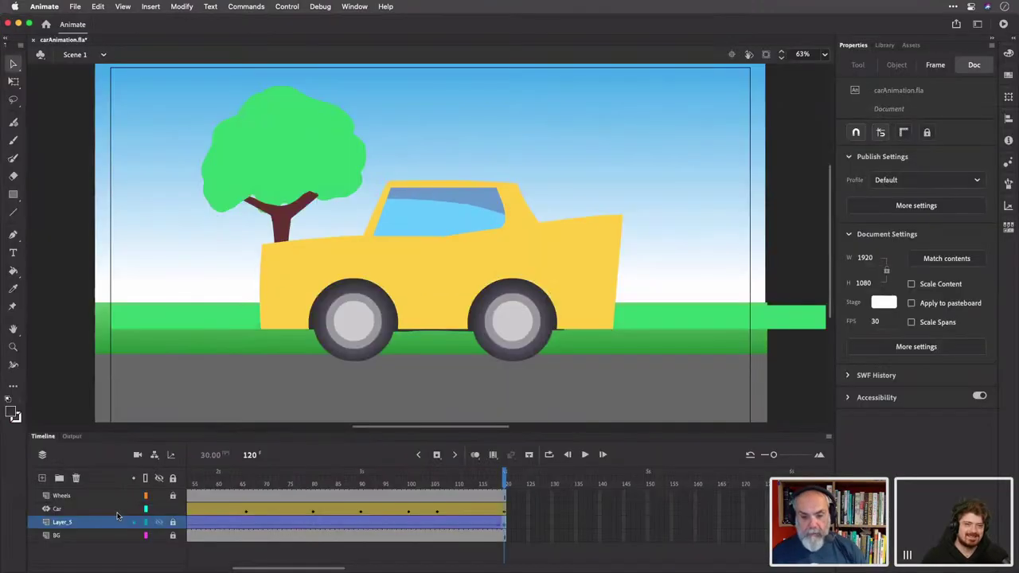